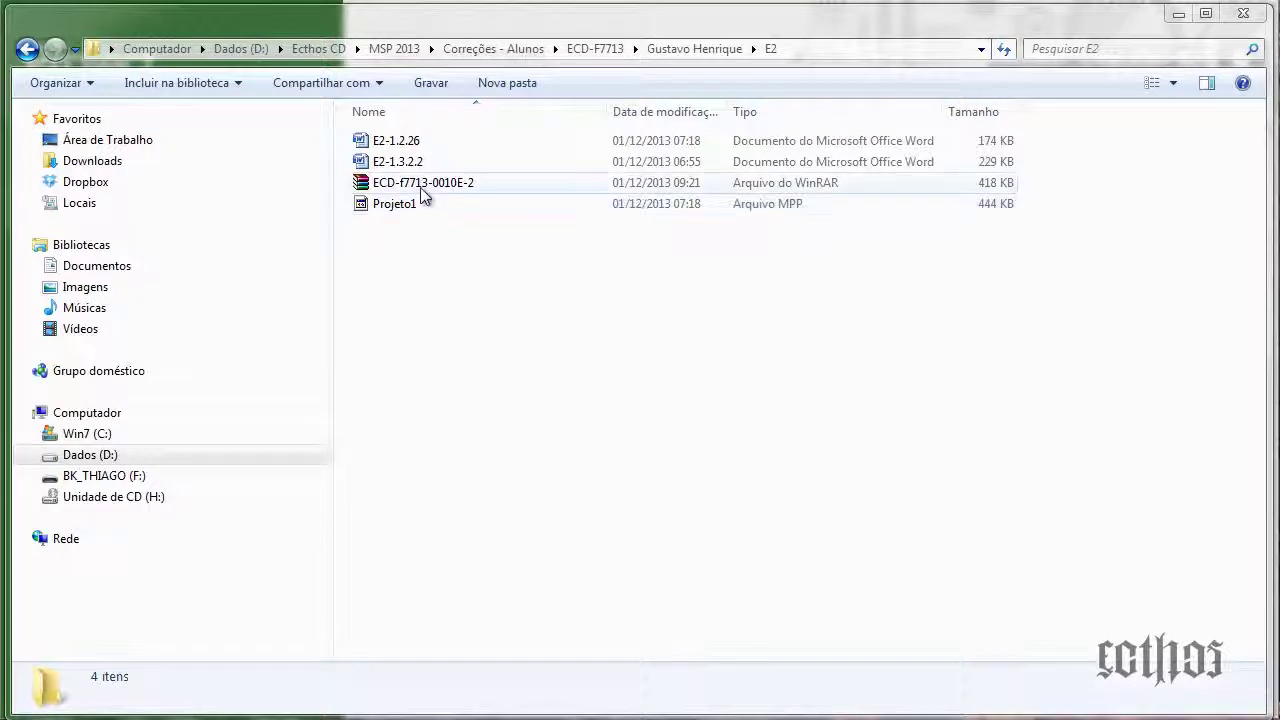
Open the ECD-f7713-0010E-2 archive in the E2 folder
left_click(422, 186)
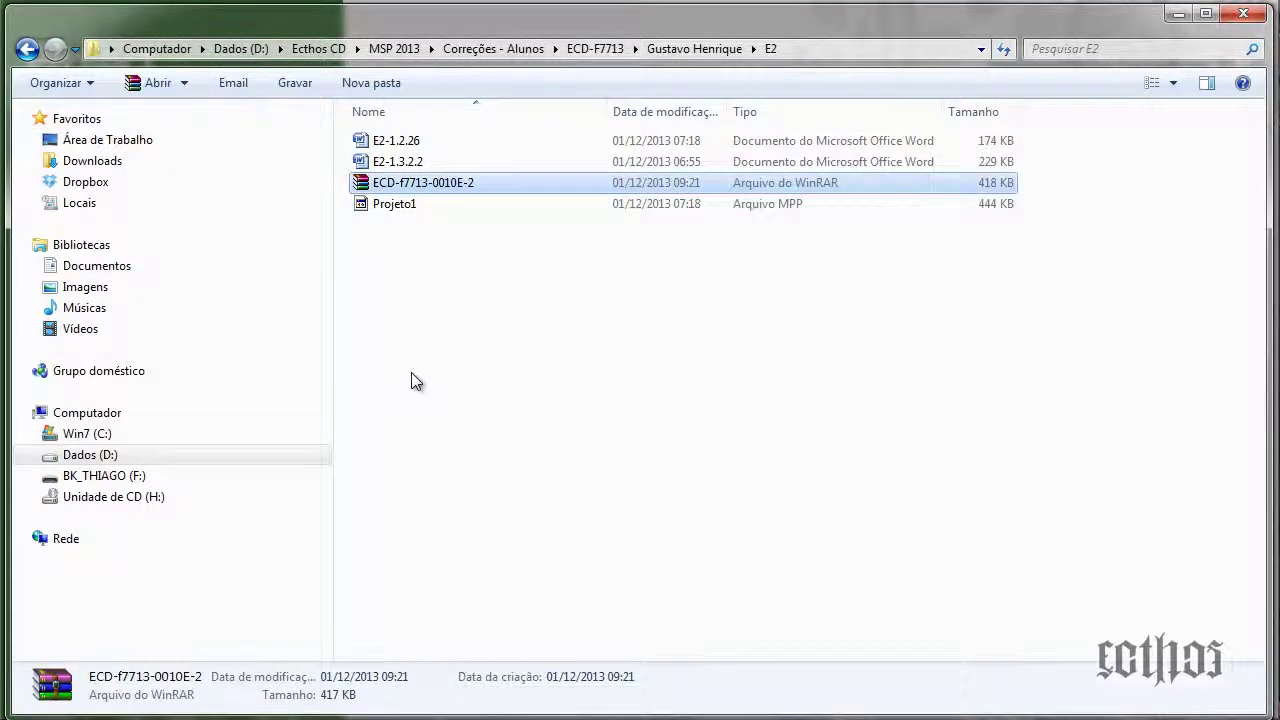
left_click(776, 266)
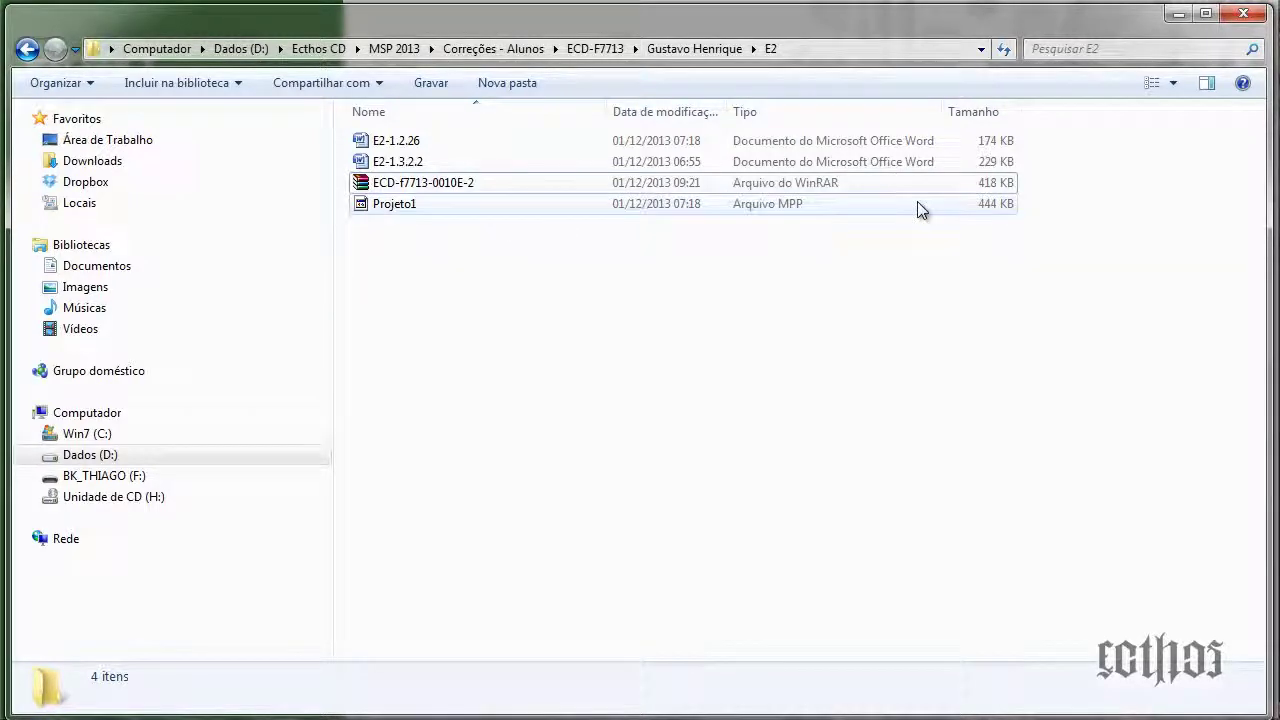
left_click(985, 193)
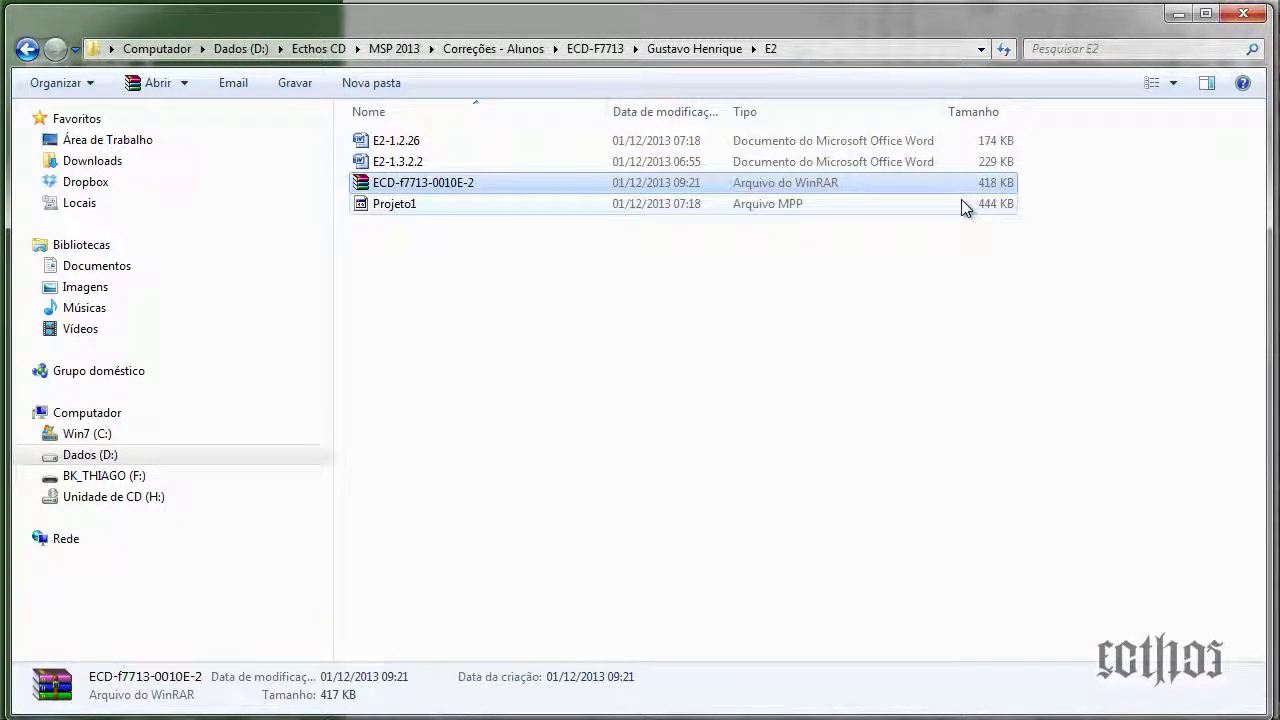
double_click(451, 184)
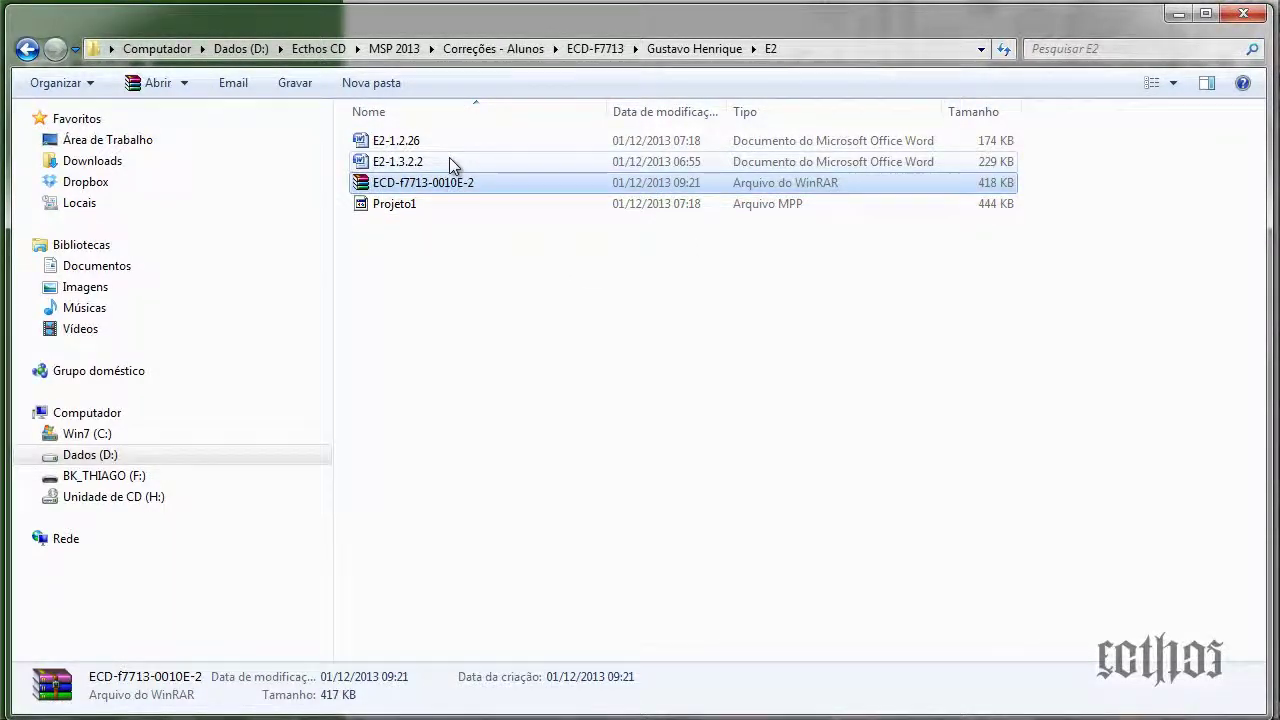
Select the Projeto1 project file and put its name into rename mode
left_click(451, 144)
left_click(448, 207)
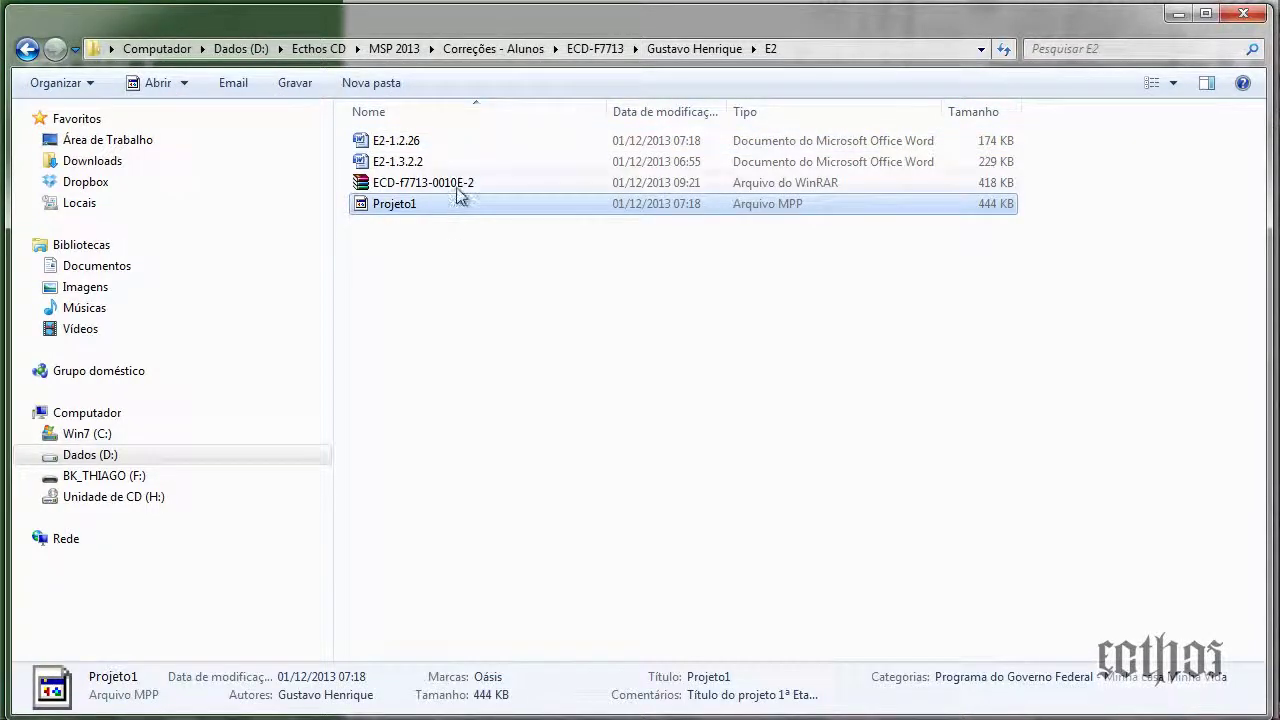
left_click(456, 187)
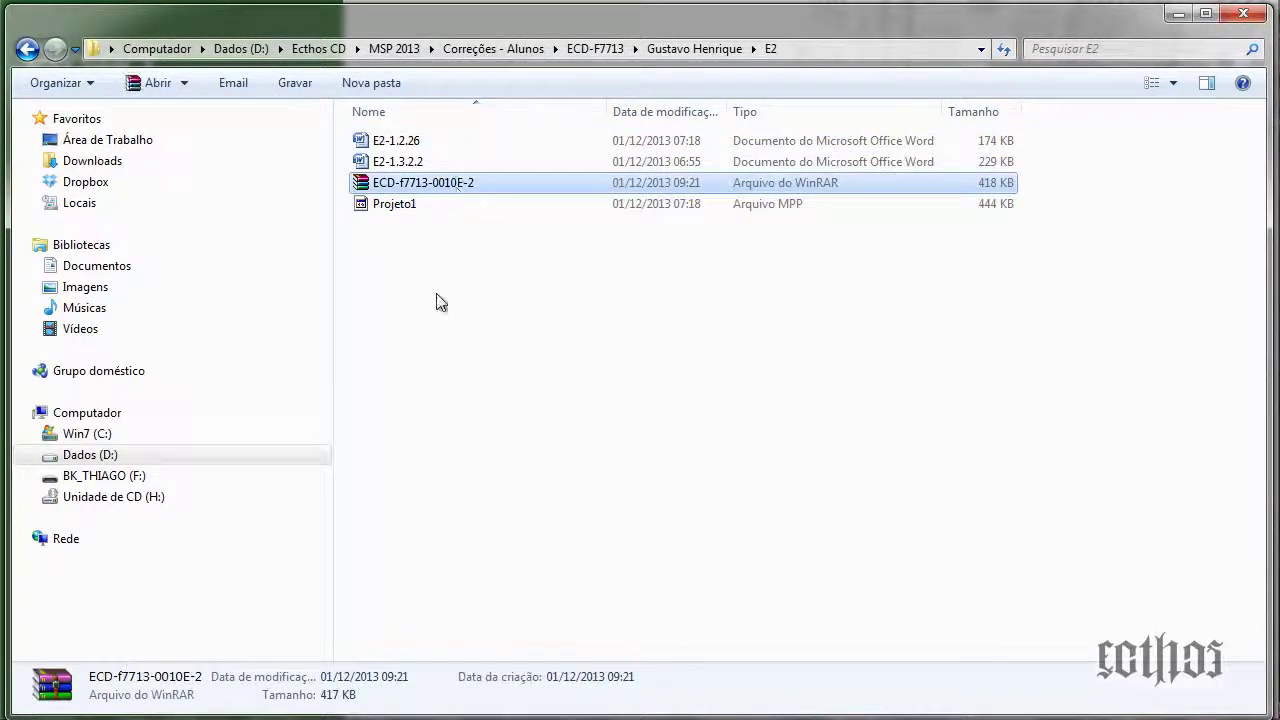
left_click(439, 204)
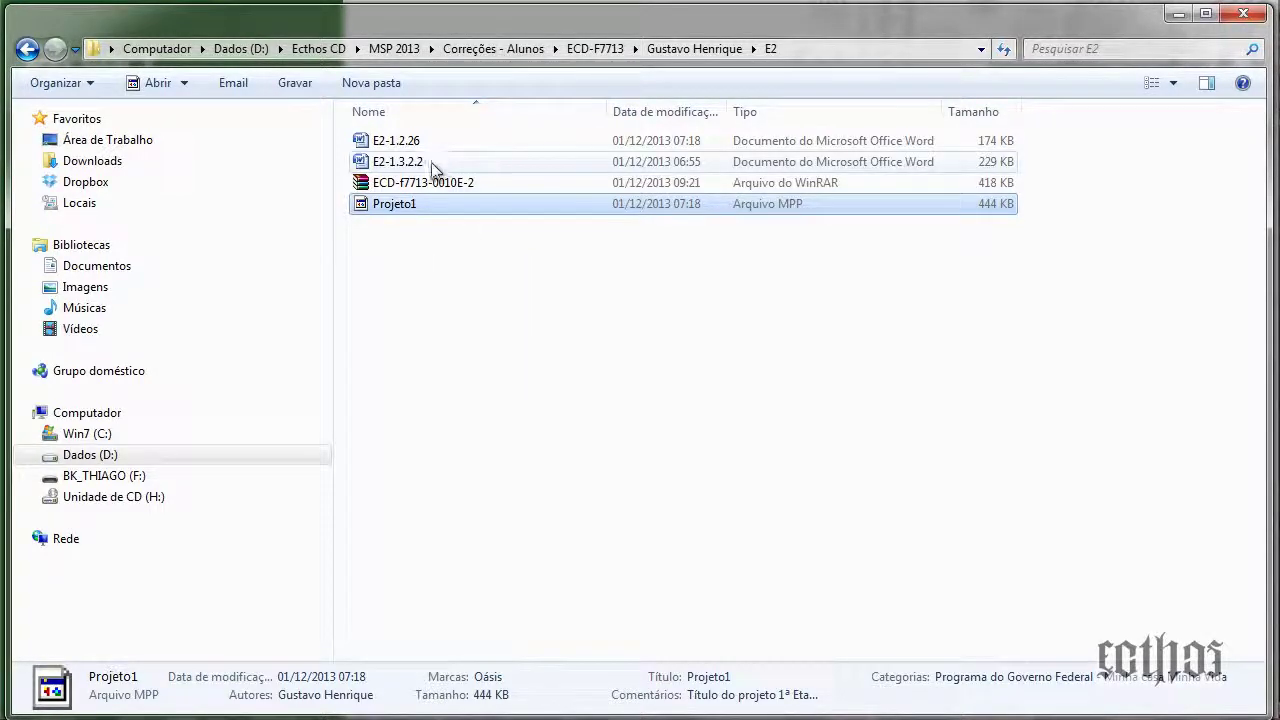
left_click(420, 185)
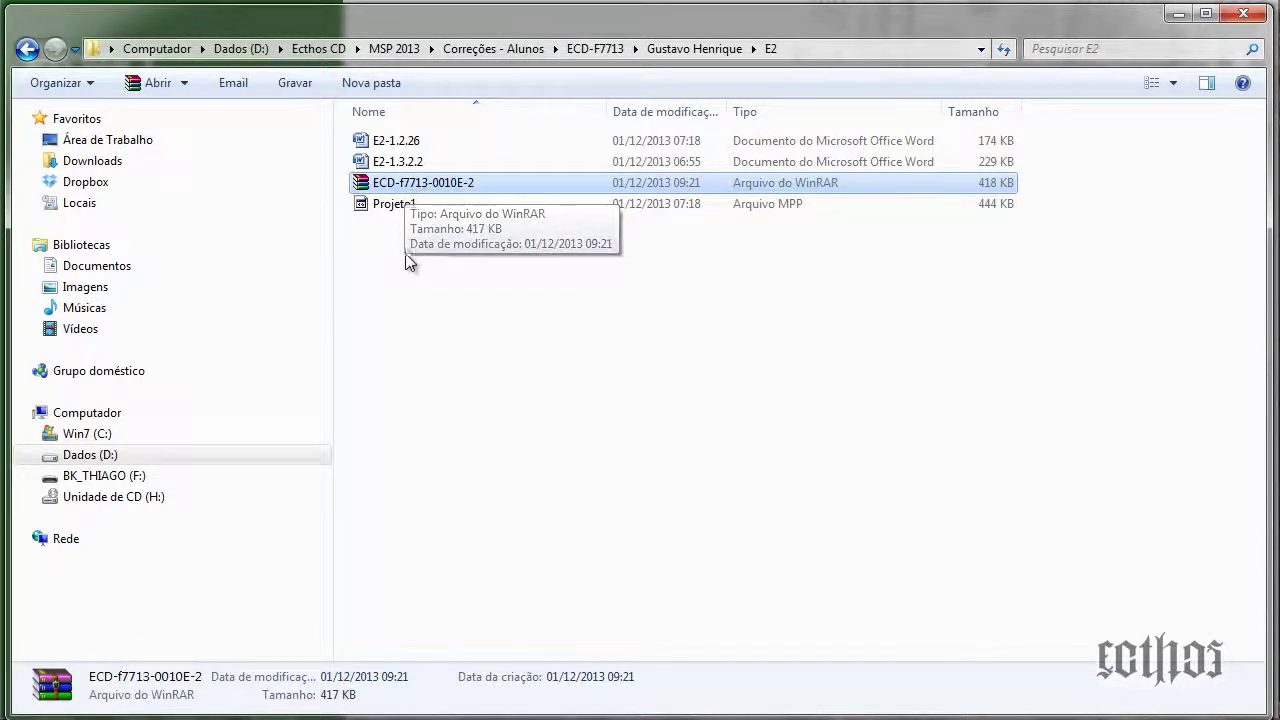
left_click(400, 208)
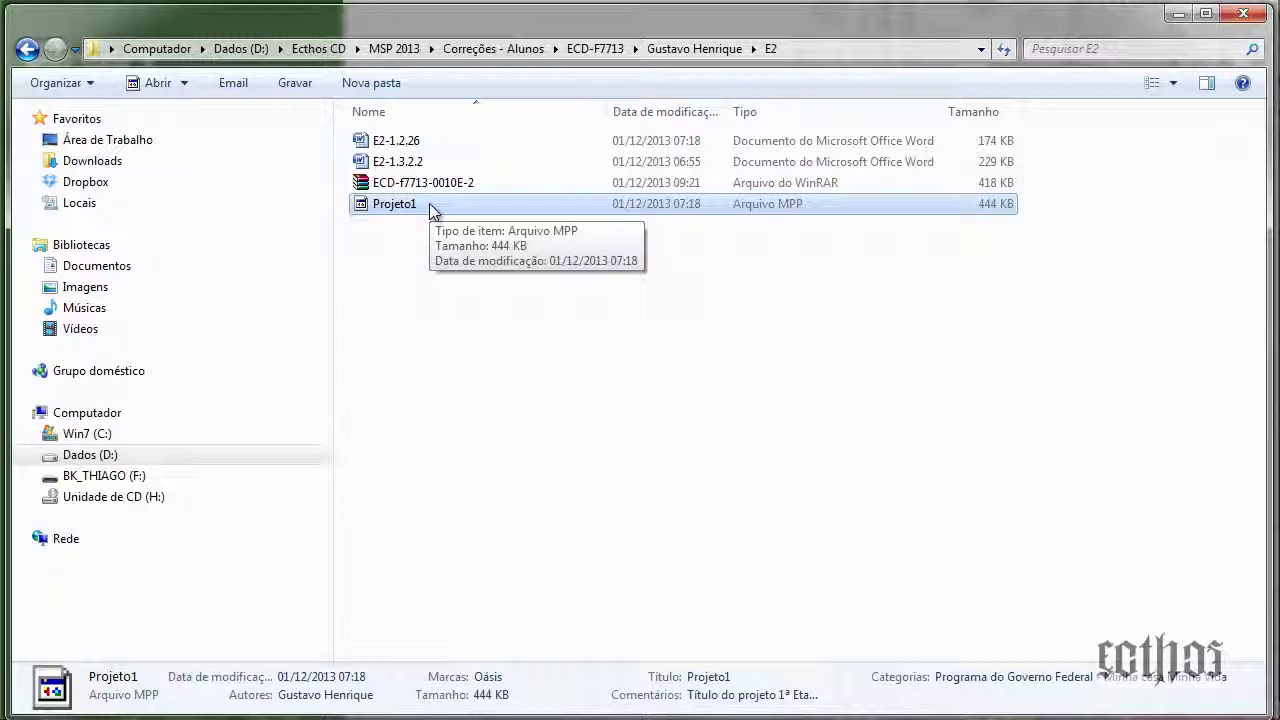
left_click(431, 205)
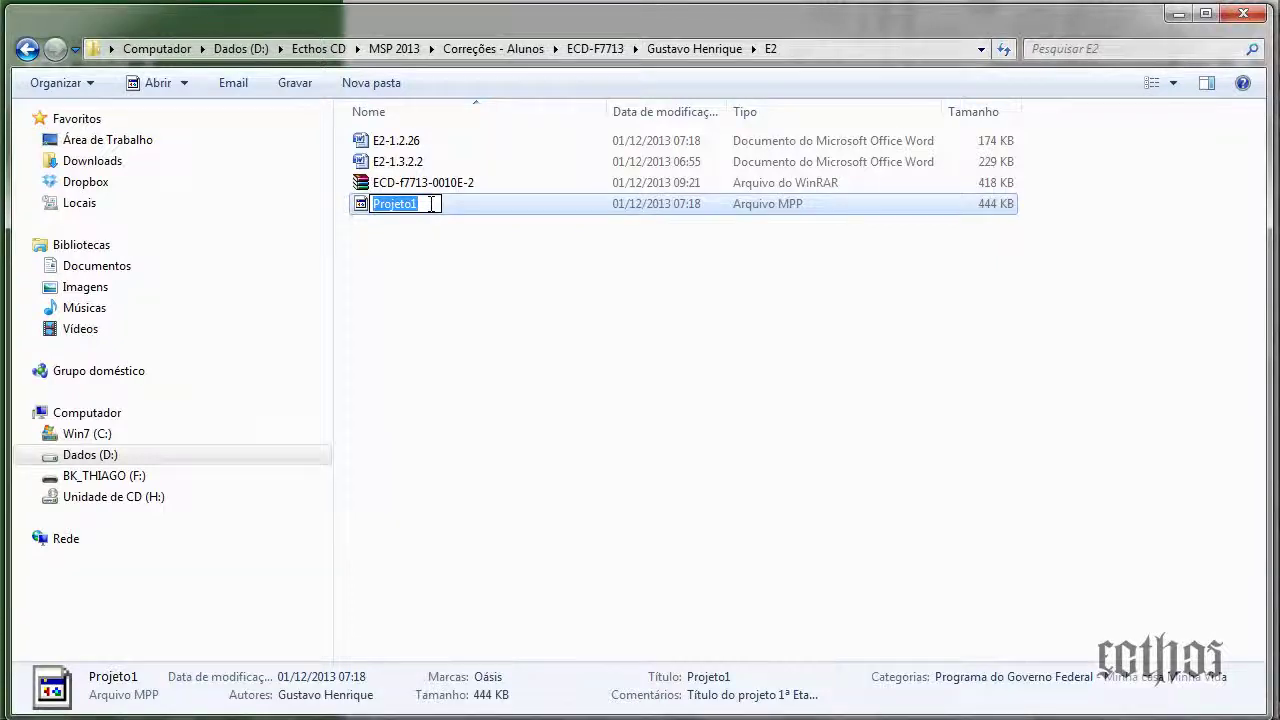
Rename Projeto1 to ECD-F7713-001-E2, fixing a slip that briefly made it E3
type("ECD")
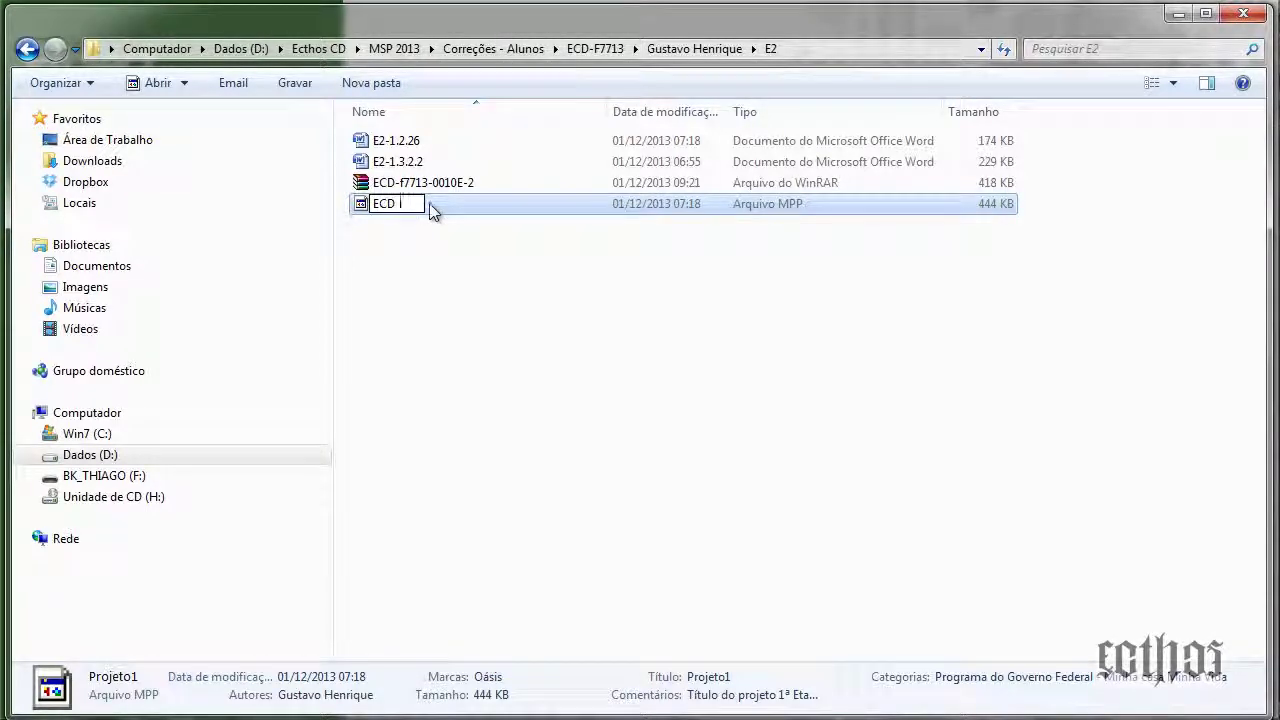
type("-F7713-")
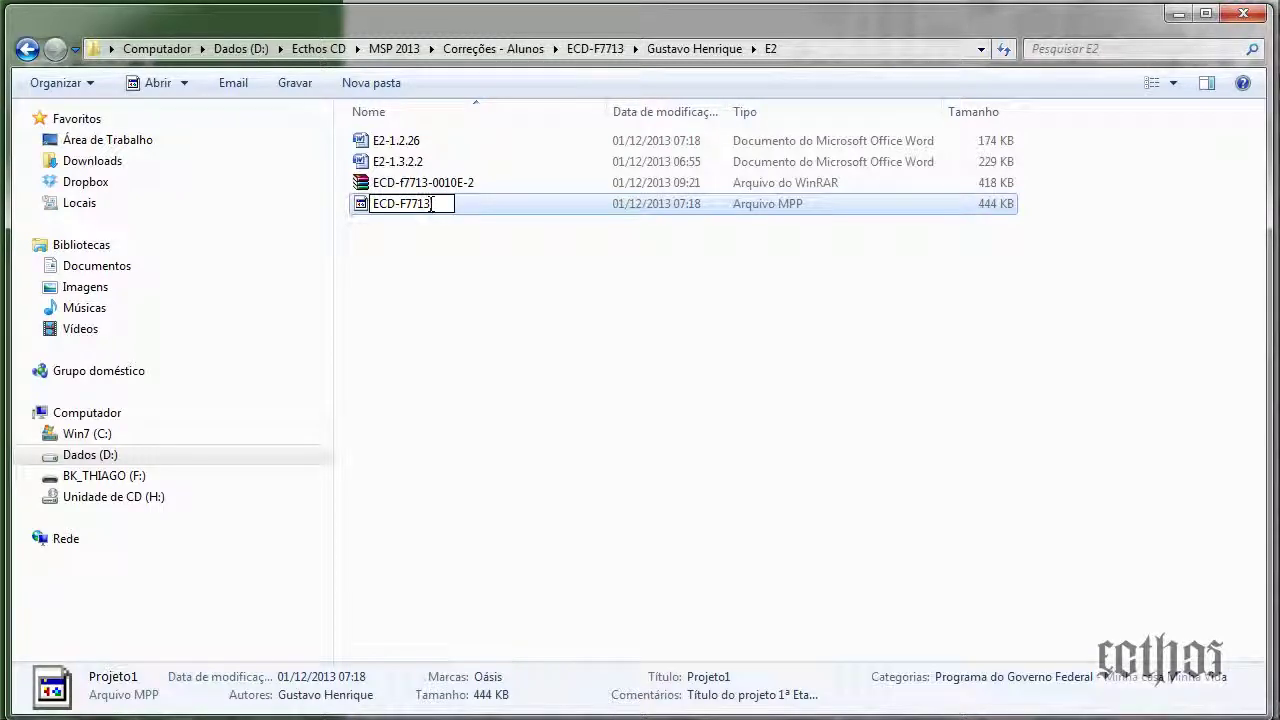
type("001")
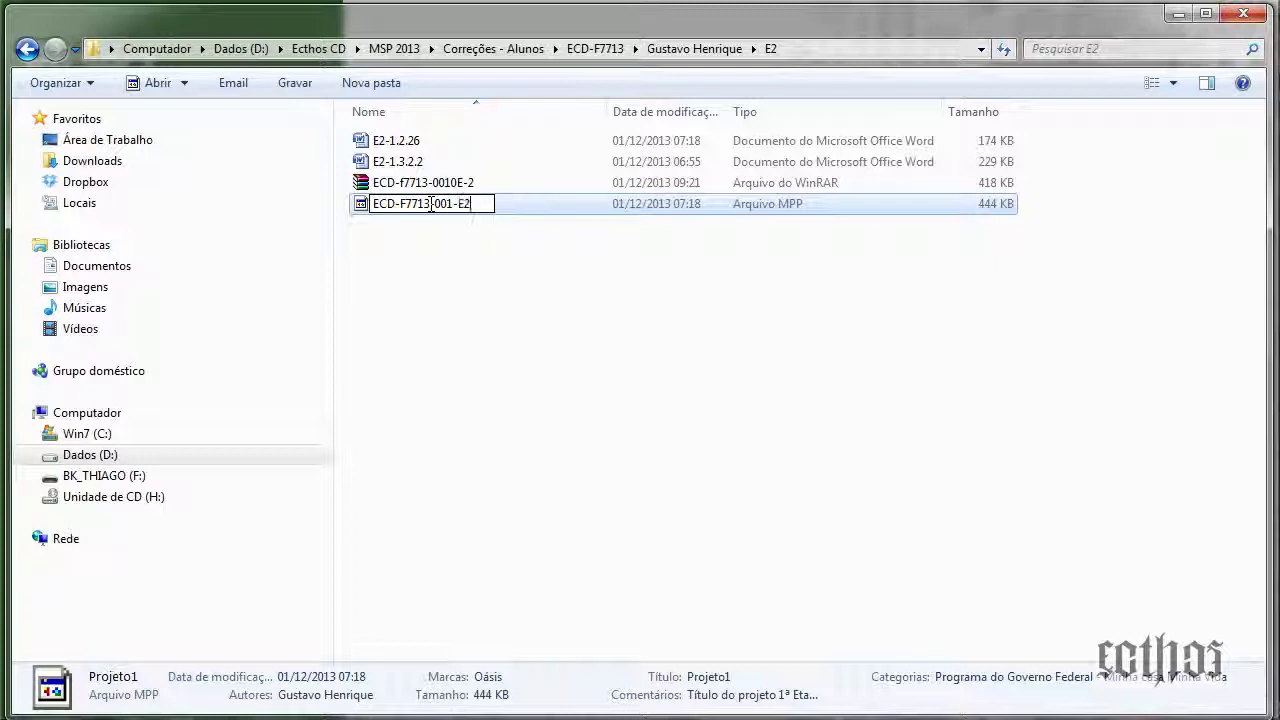
type("-E2")
key("Return")
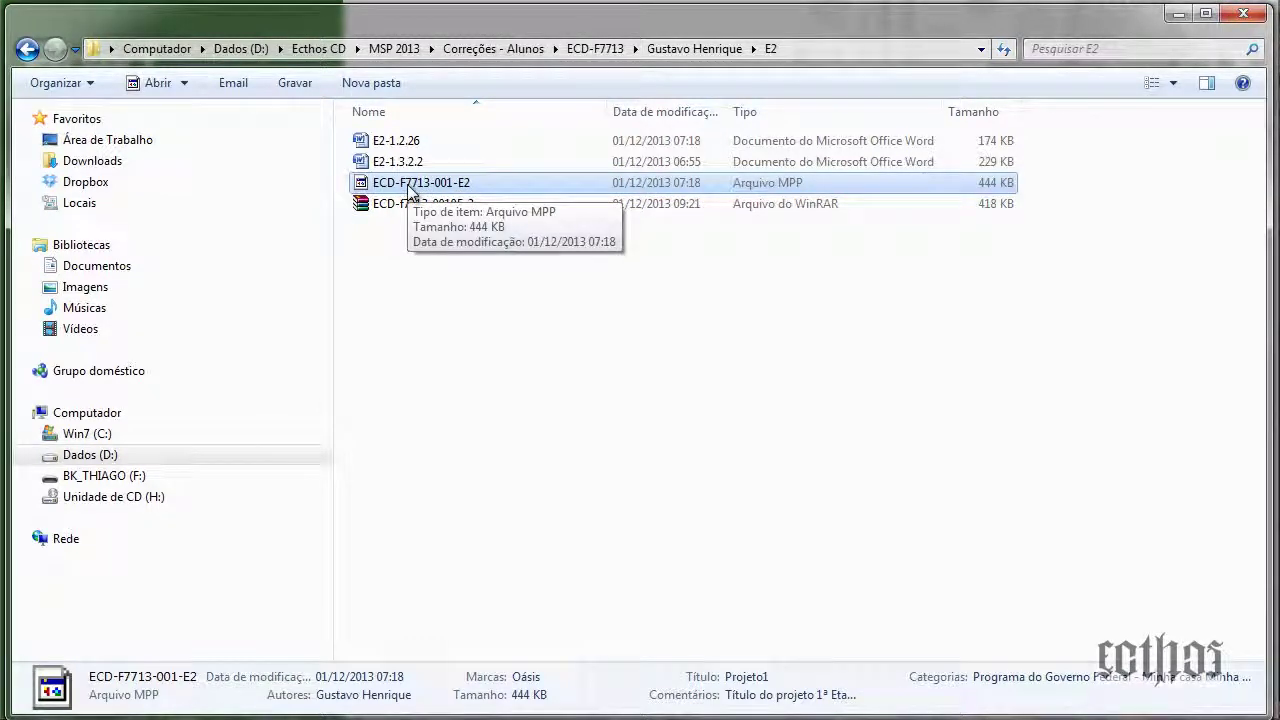
left_click(449, 192)
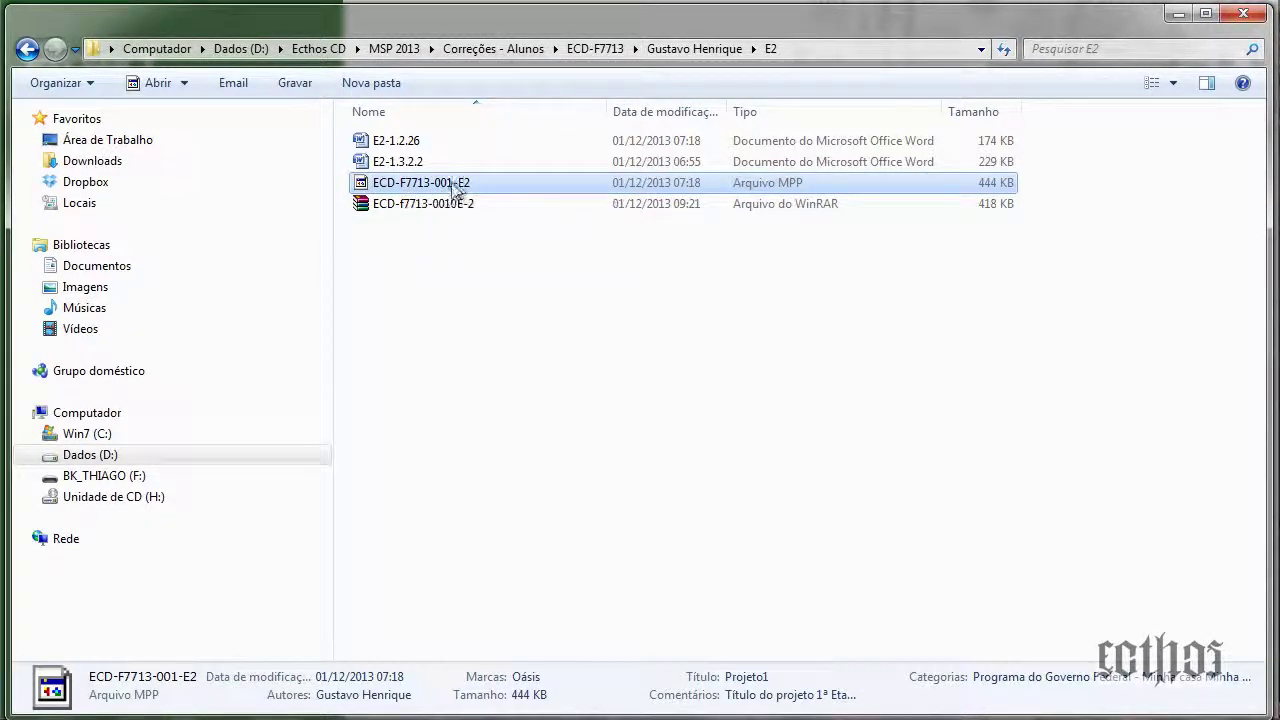
left_click(477, 183)
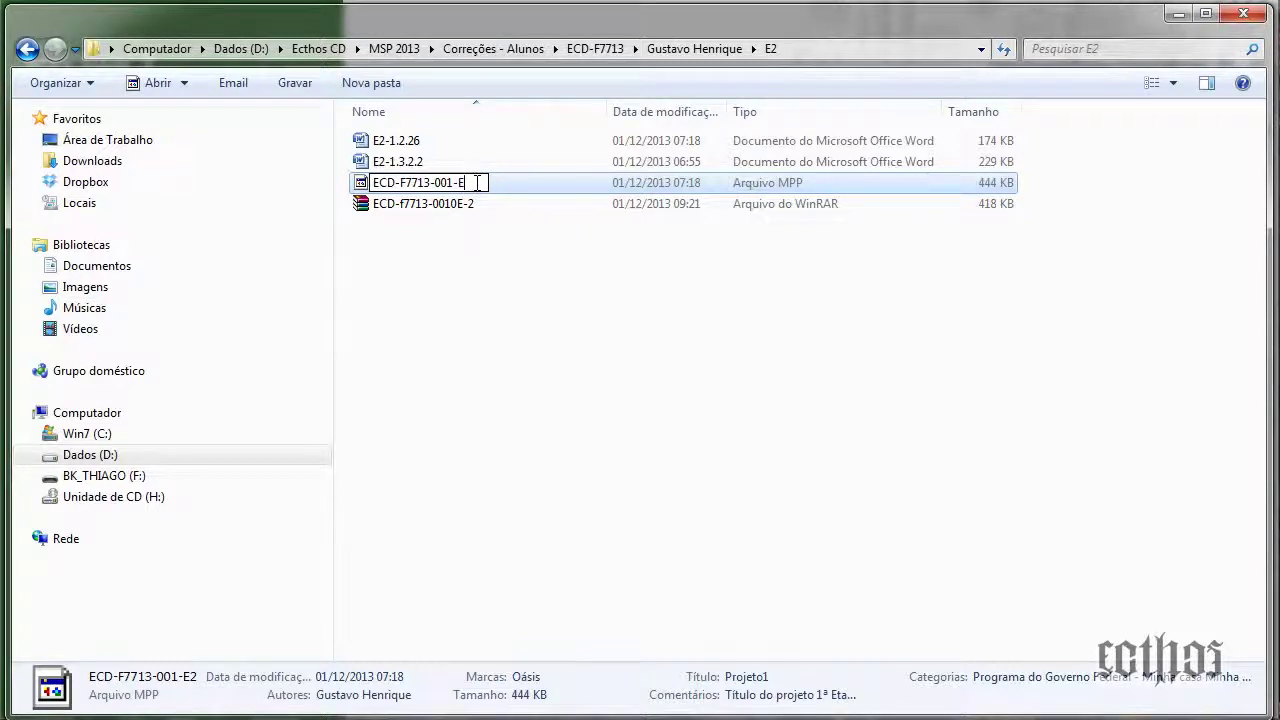
type("3")
key("Return")
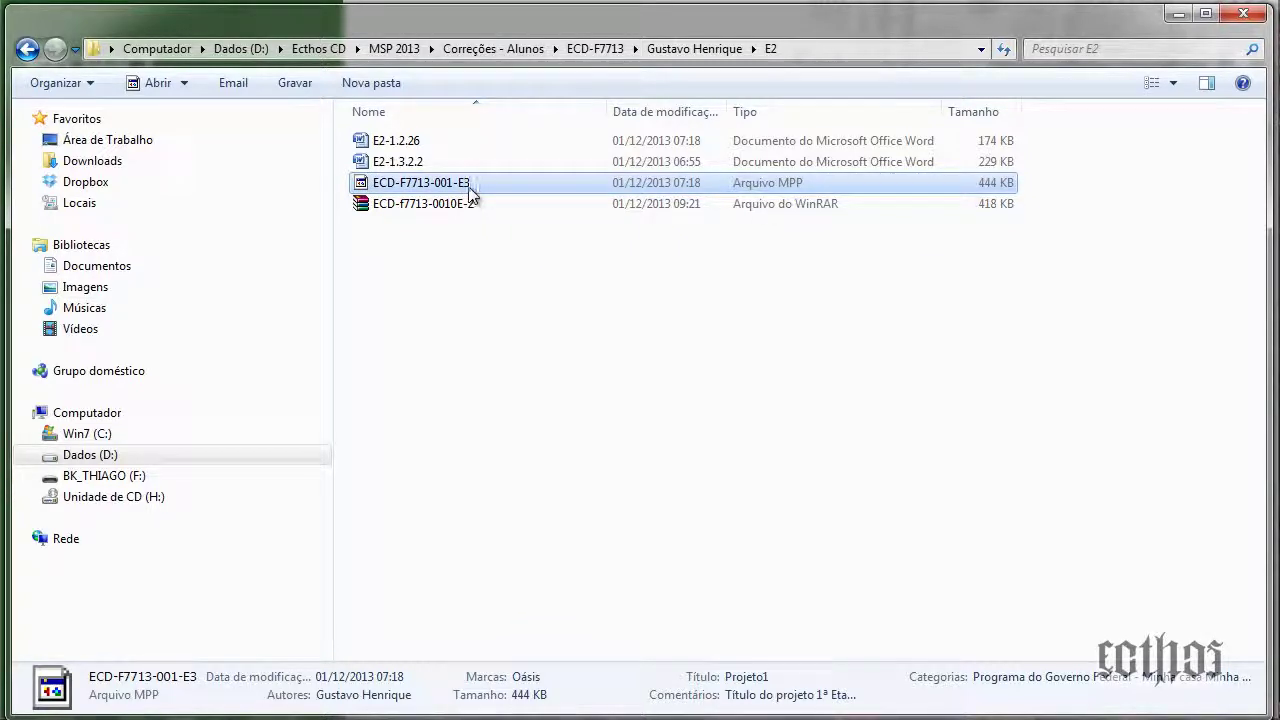
left_click(468, 186)
left_click(485, 183)
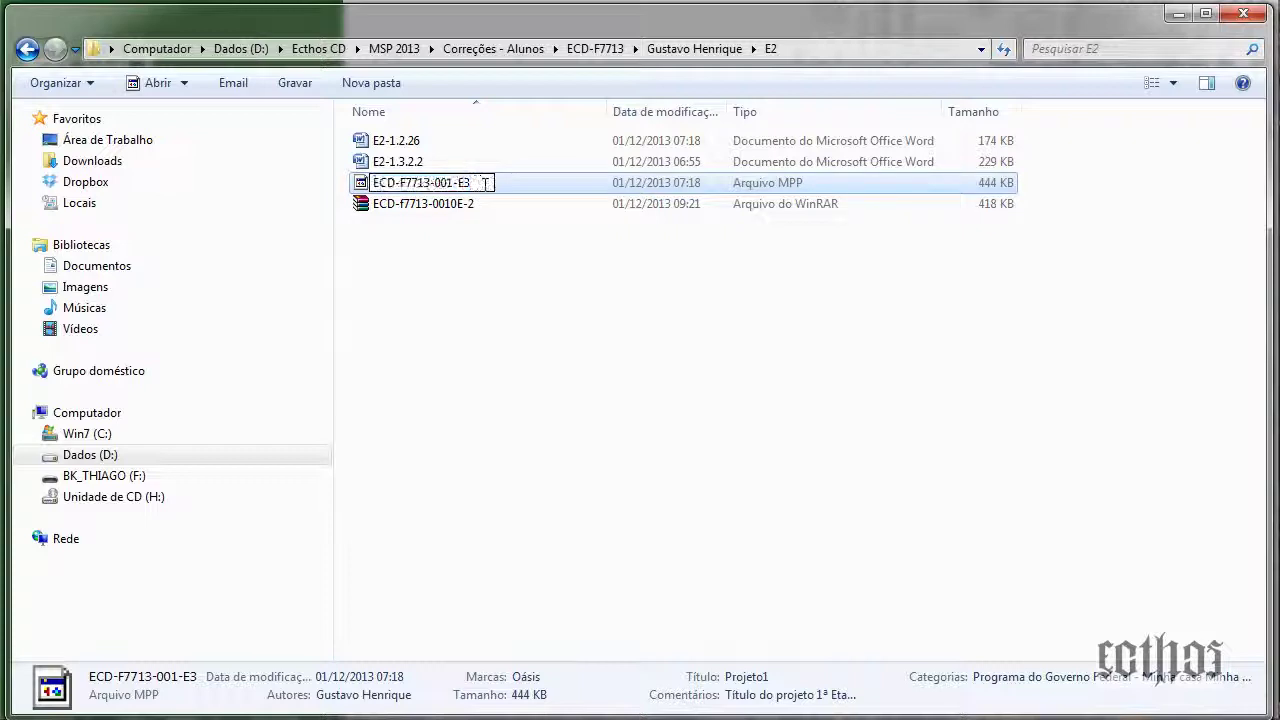
type("2")
key("Return")
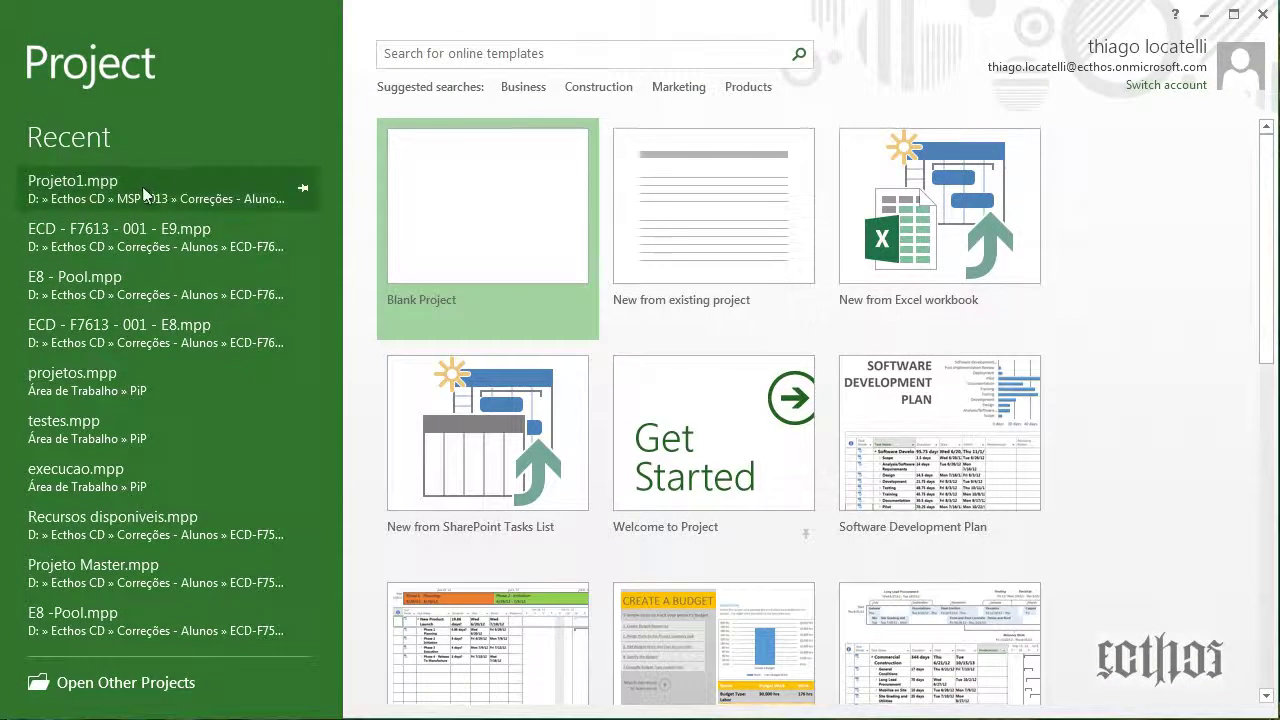
Browse from Open Other Projects to the D:\Ecthos CD\MSP 2013 folder
left_click(122, 684)
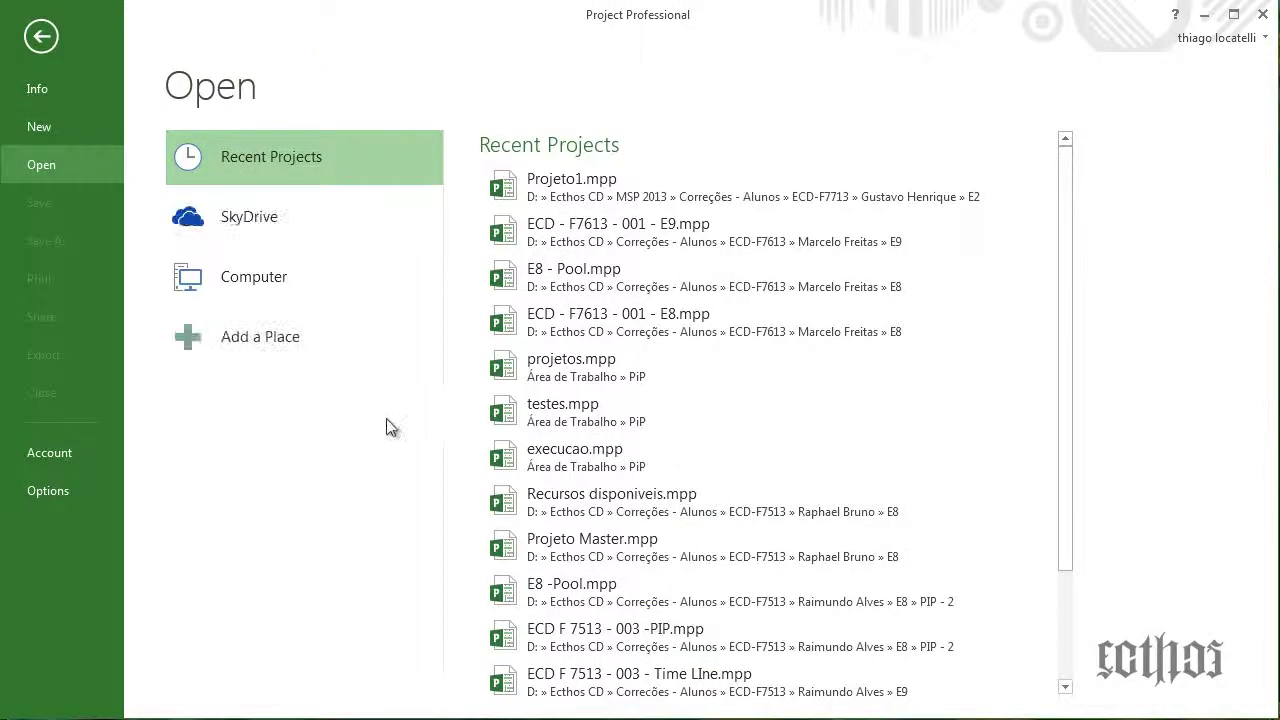
left_click(274, 278)
left_click(518, 528)
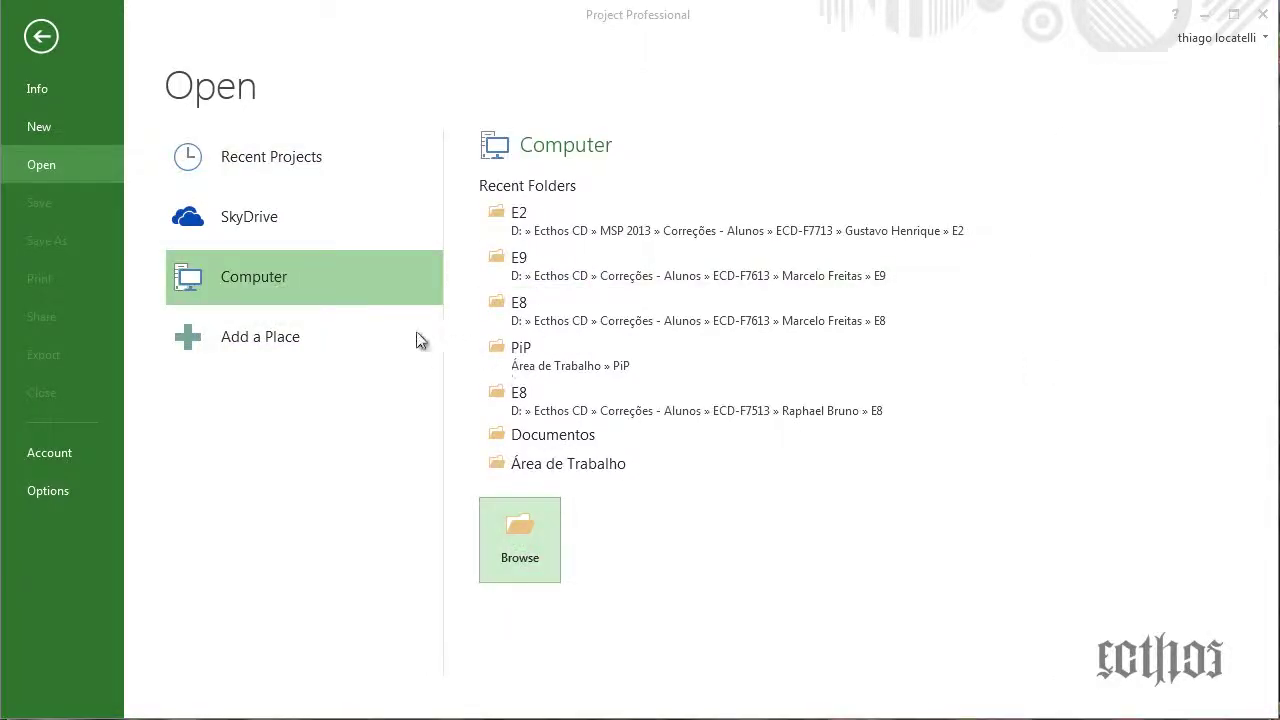
scroll(110, 405, "down", 2)
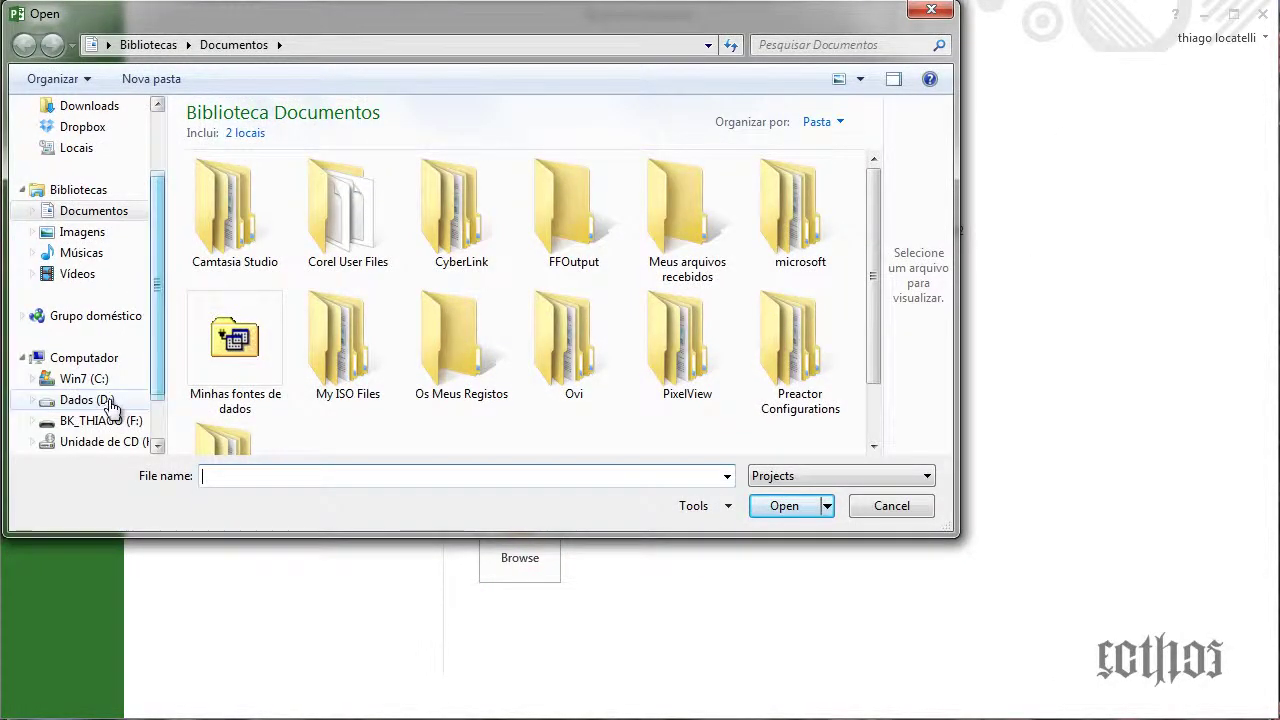
left_click(110, 400)
double_click(215, 254)
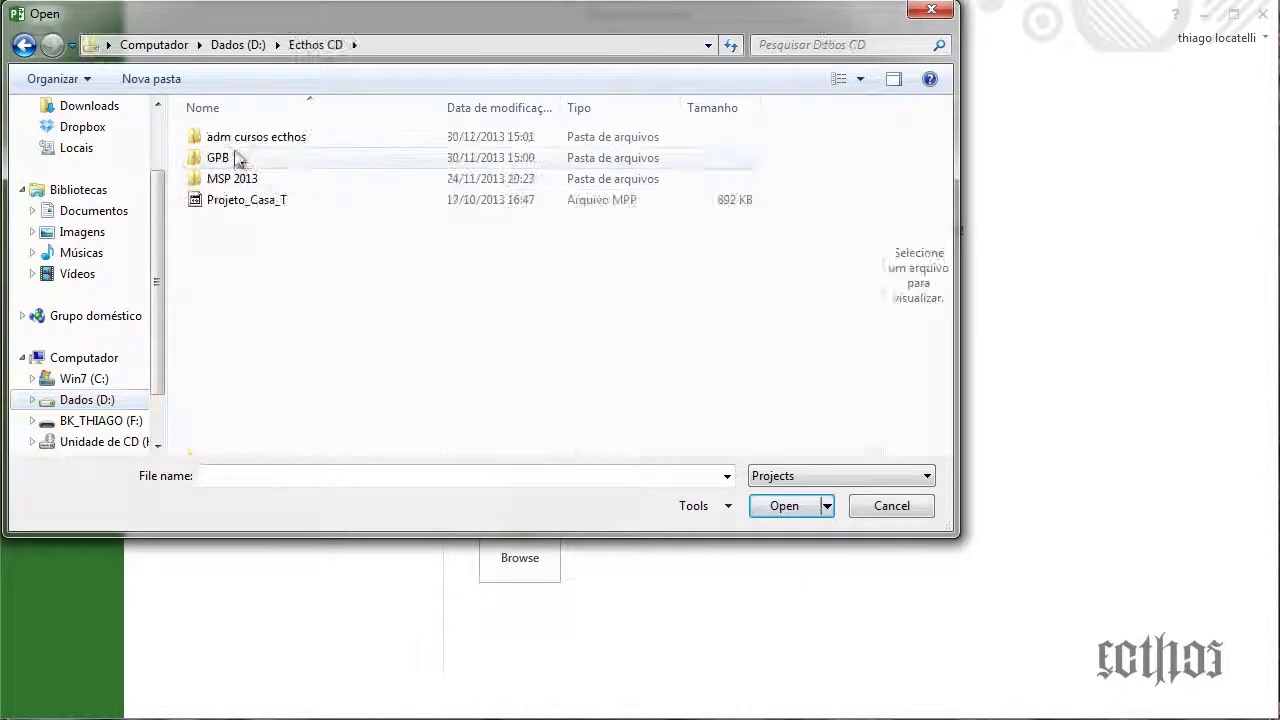
double_click(240, 179)
Open ECD-F7713-001-E2 from the student's E2 folder with macros disabled
double_click(237, 136)
left_click(227, 198)
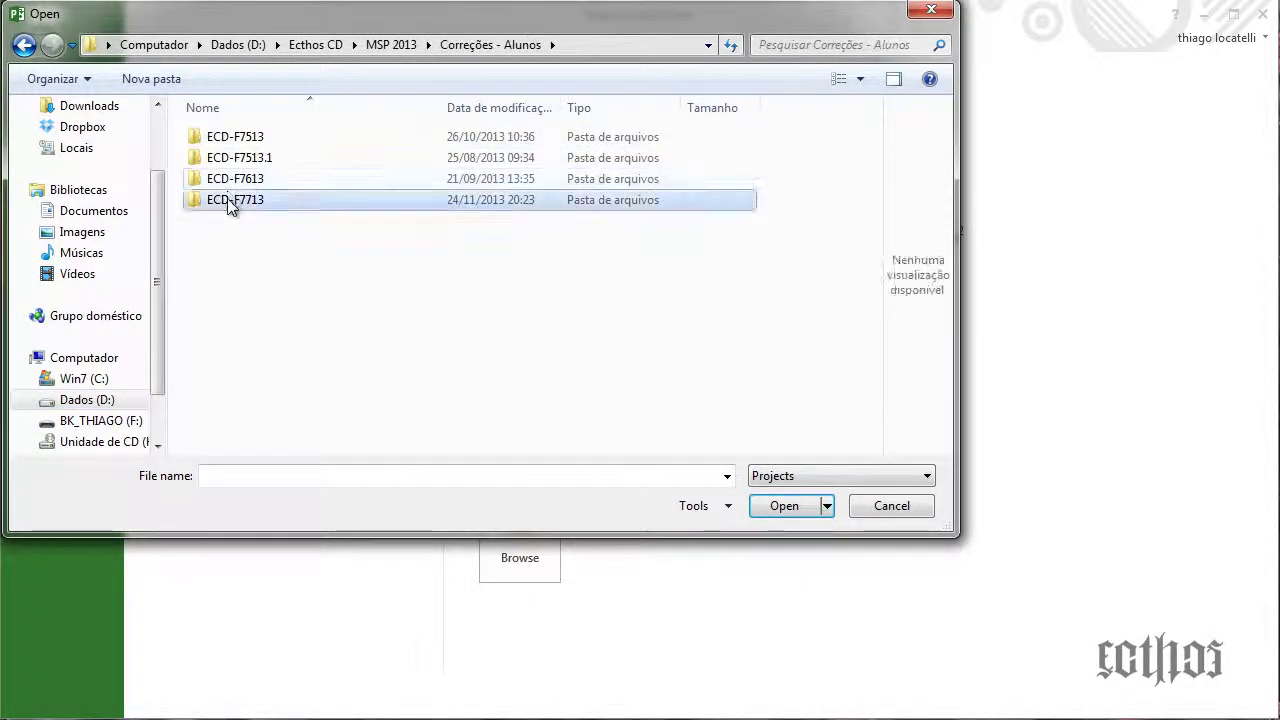
double_click(227, 198)
double_click(235, 138)
double_click(233, 155)
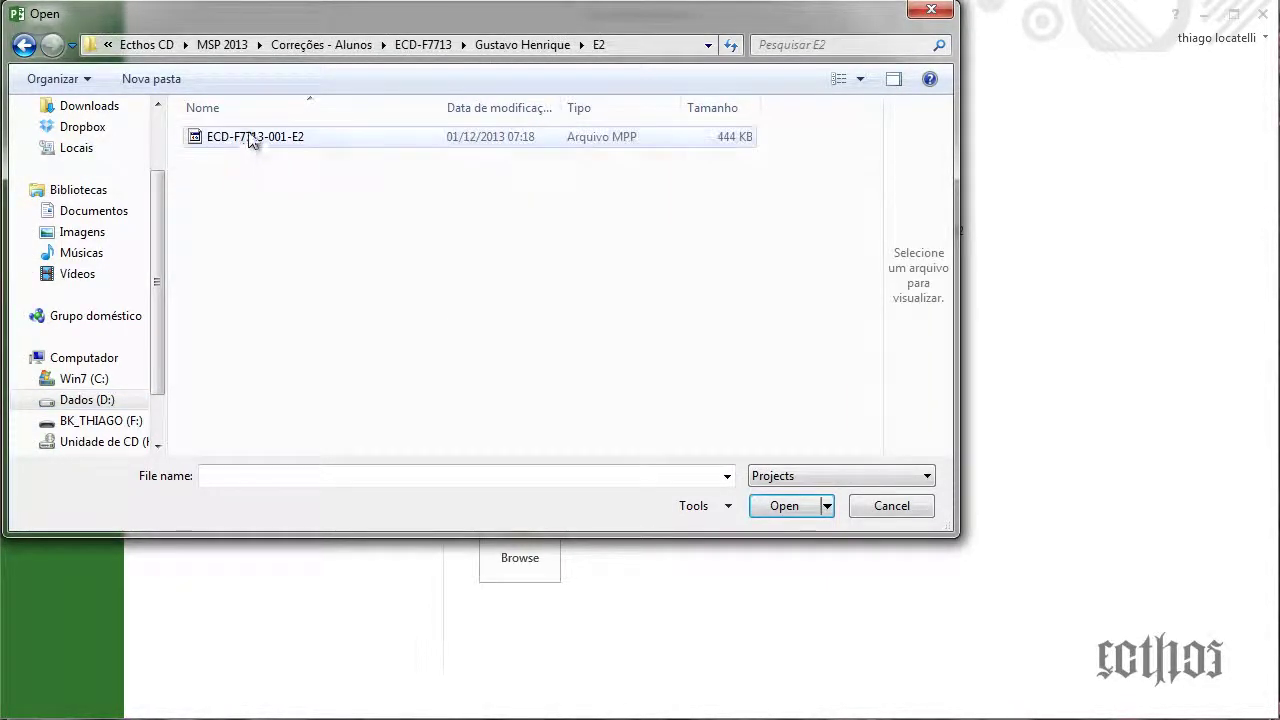
double_click(250, 141)
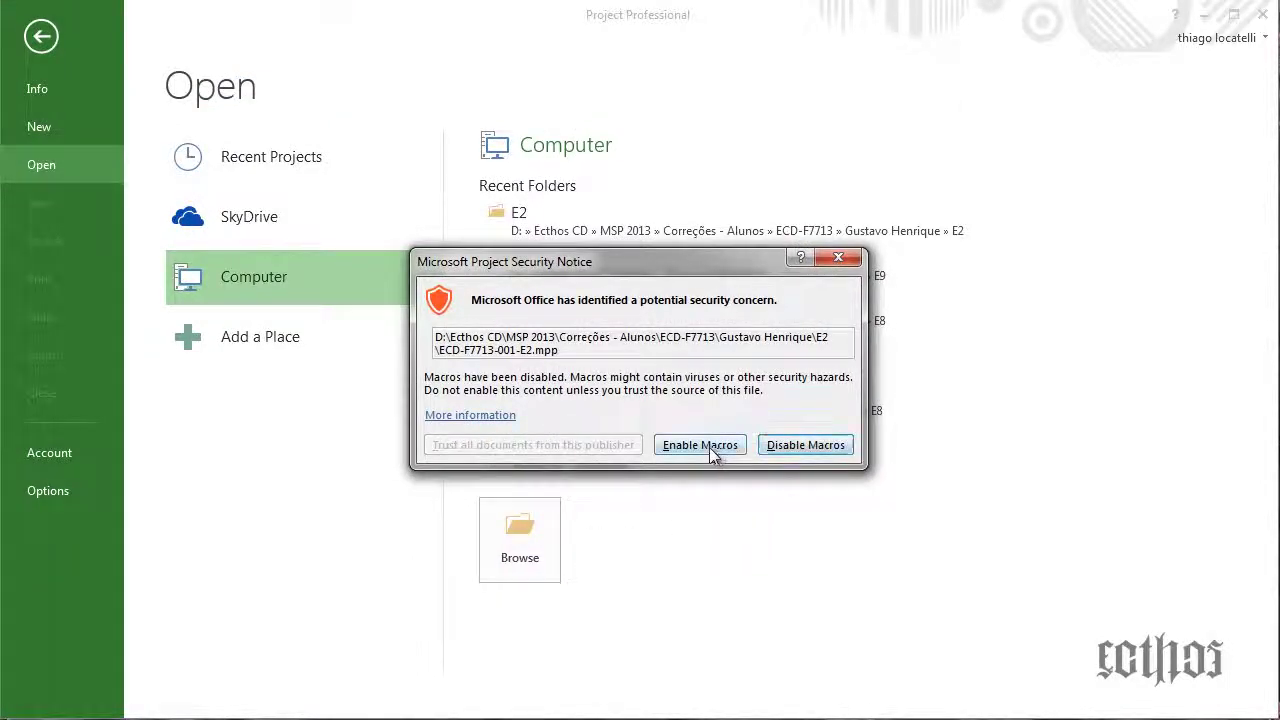
left_click(806, 445)
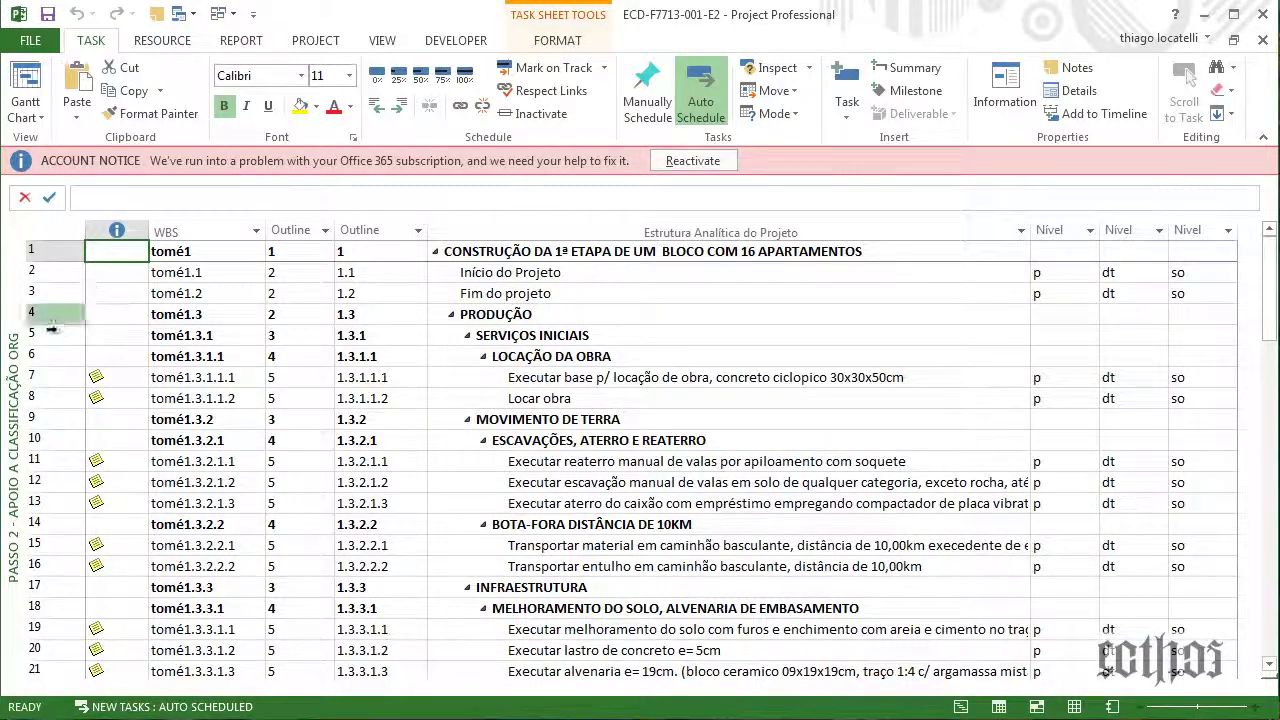
Switch the sheet to the Passo 1 - EAP view from the view bar
right_click(18, 360)
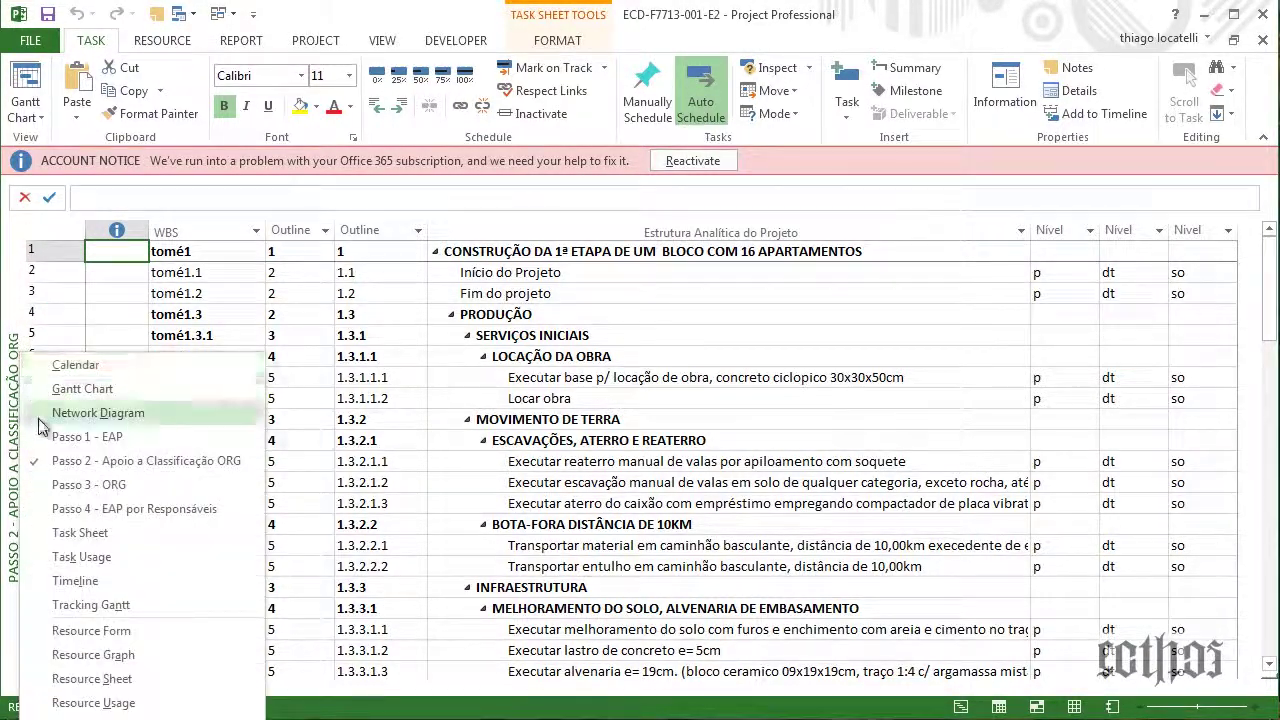
left_click(50, 437)
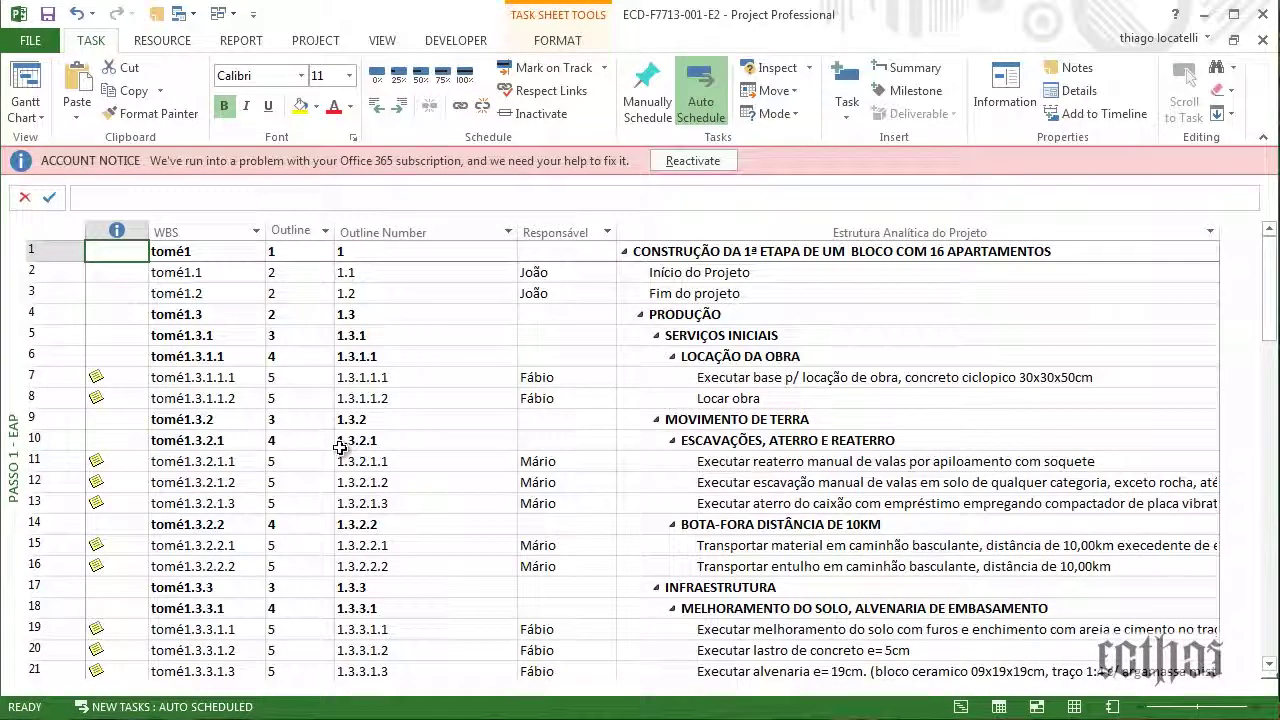
key("alt+Tab")
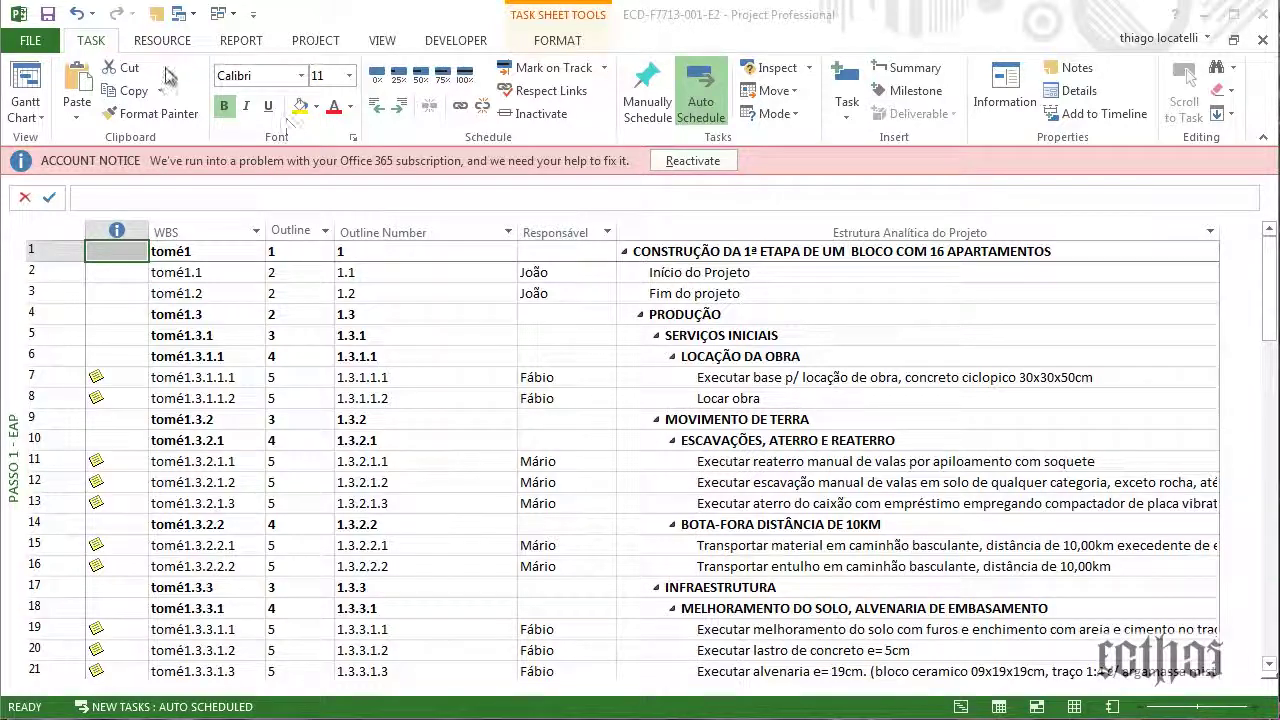
Open the Passo 1 - EAP view definition from the More Views list
left_click(378, 45)
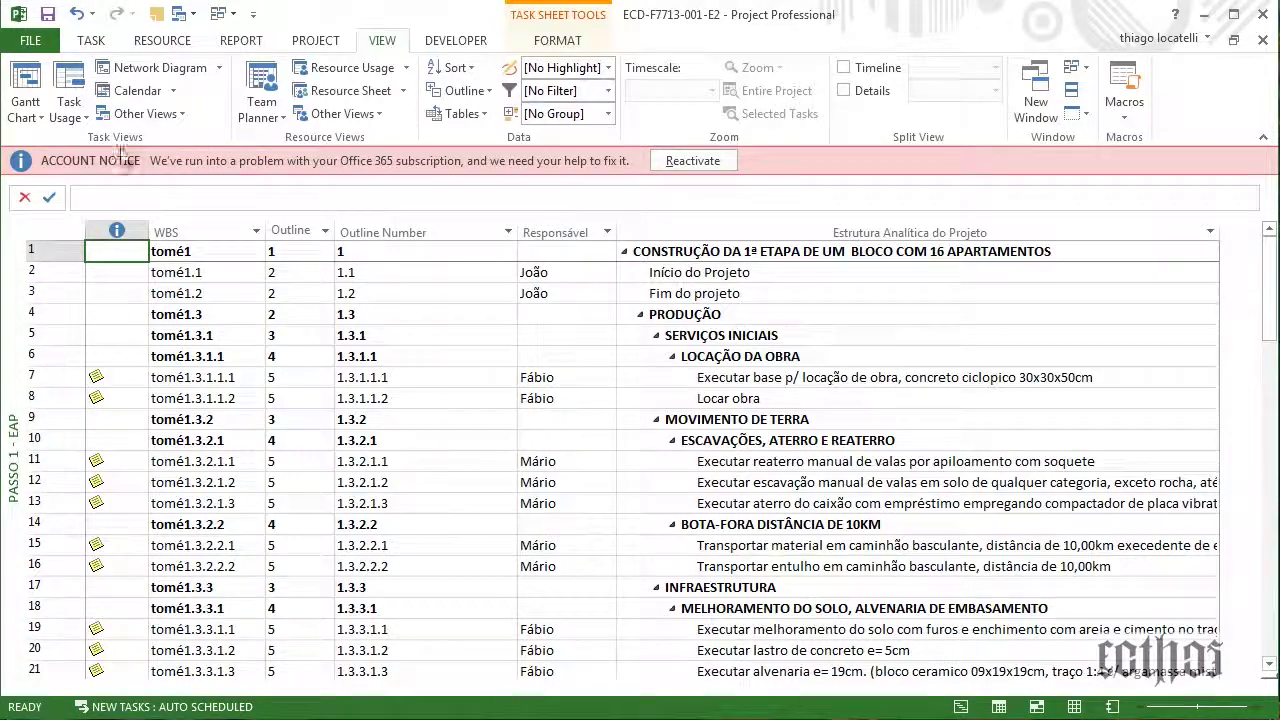
left_click(140, 113)
left_click(175, 380)
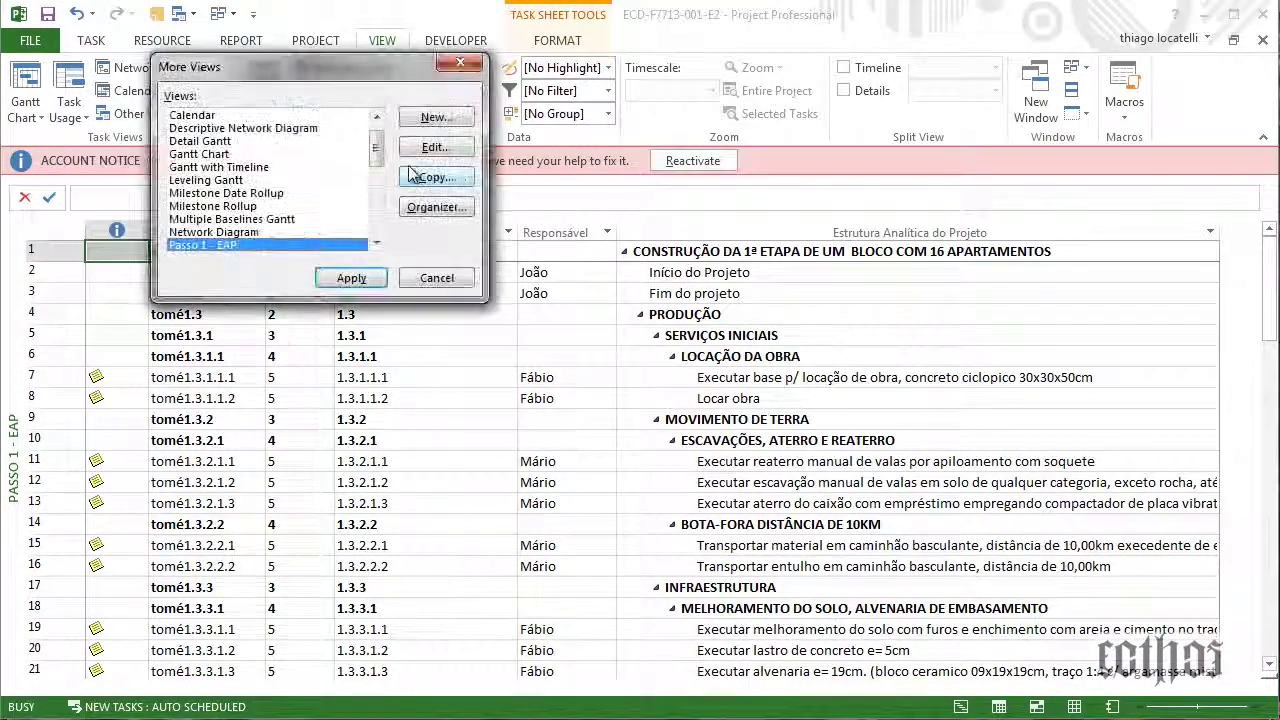
left_click_drag(375, 149, 377, 156)
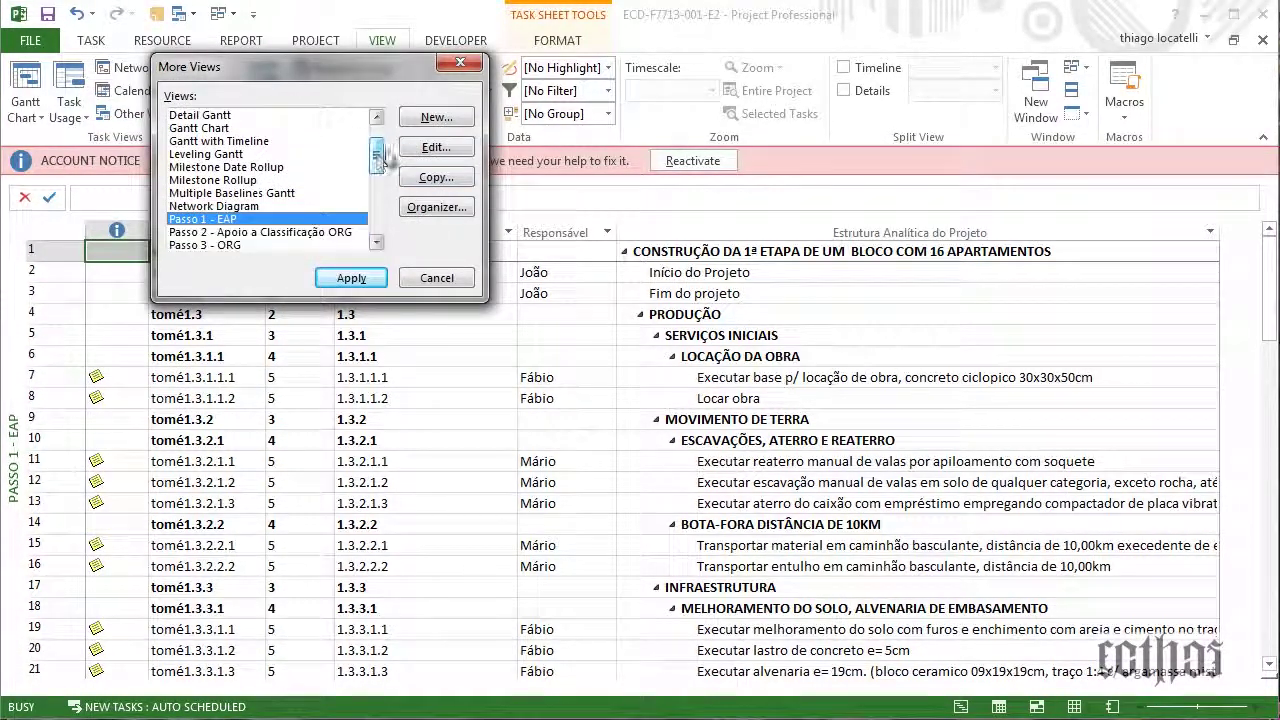
left_click(423, 145)
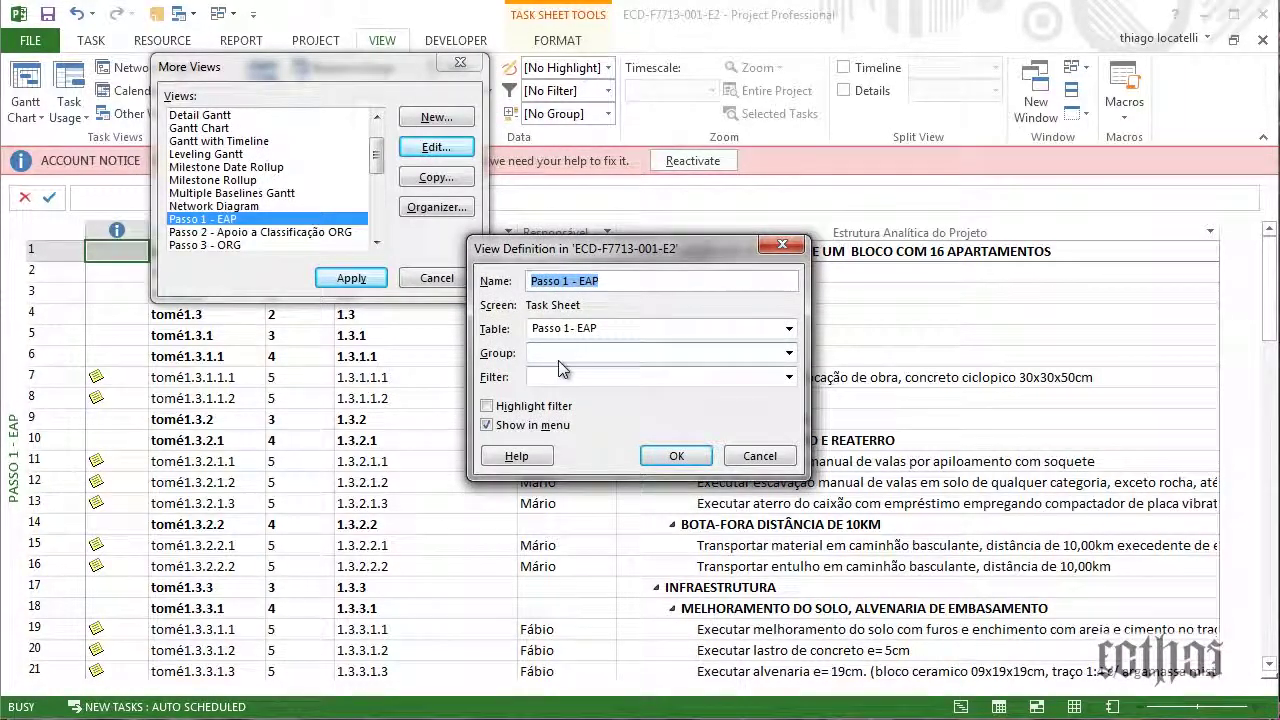
Set the view to No Group and the All Tasks filter, then apply it
left_click(789, 356)
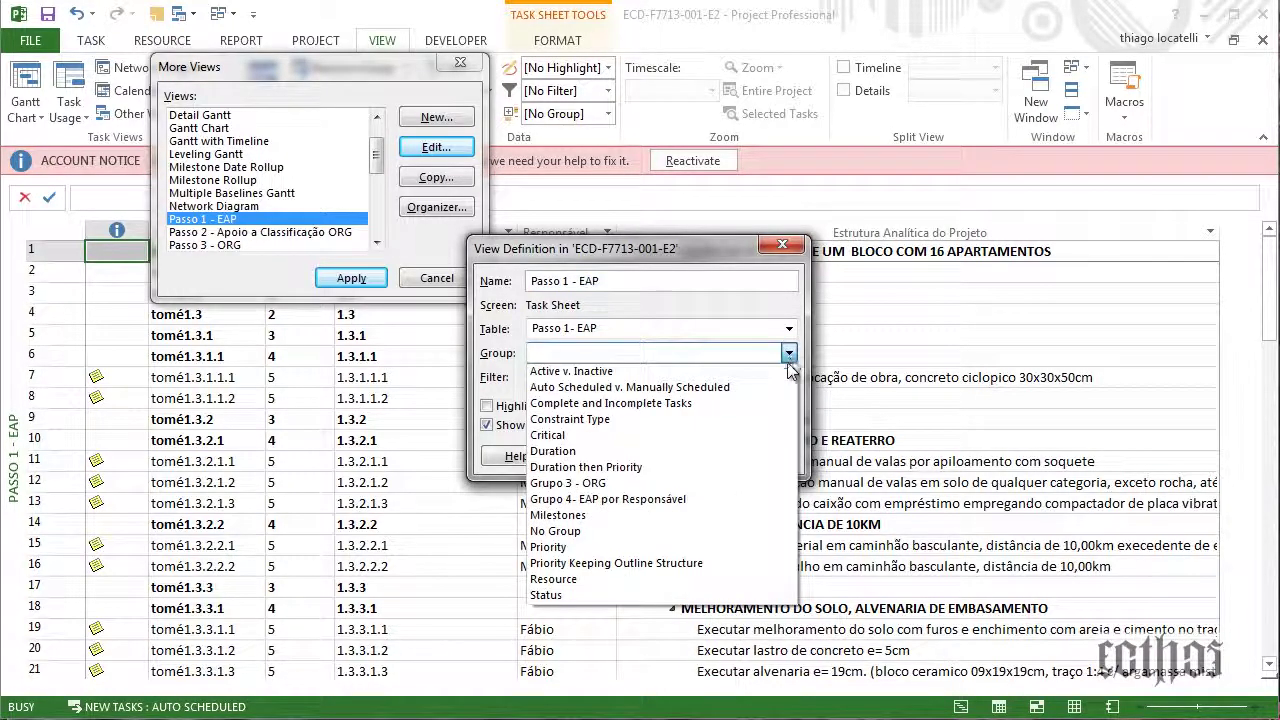
left_click(700, 531)
left_click(789, 377)
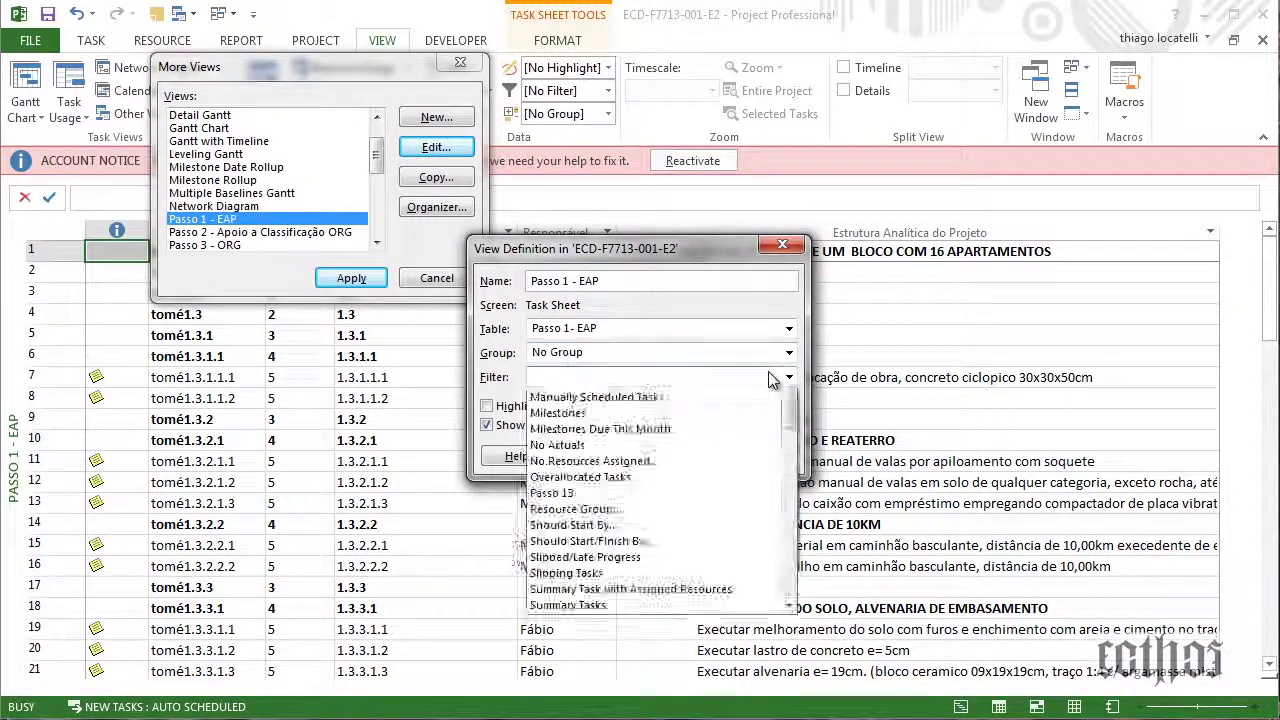
left_click(662, 252)
left_click_drag(680, 42, 689, 9)
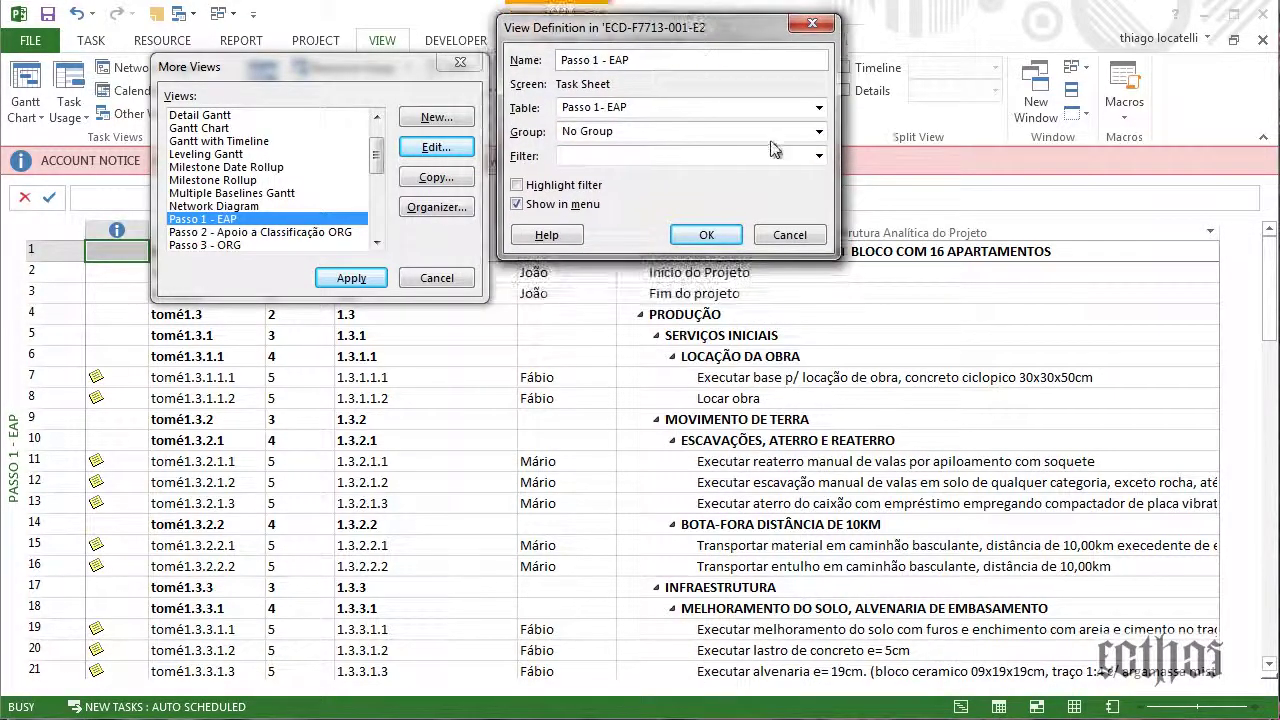
left_click(818, 156)
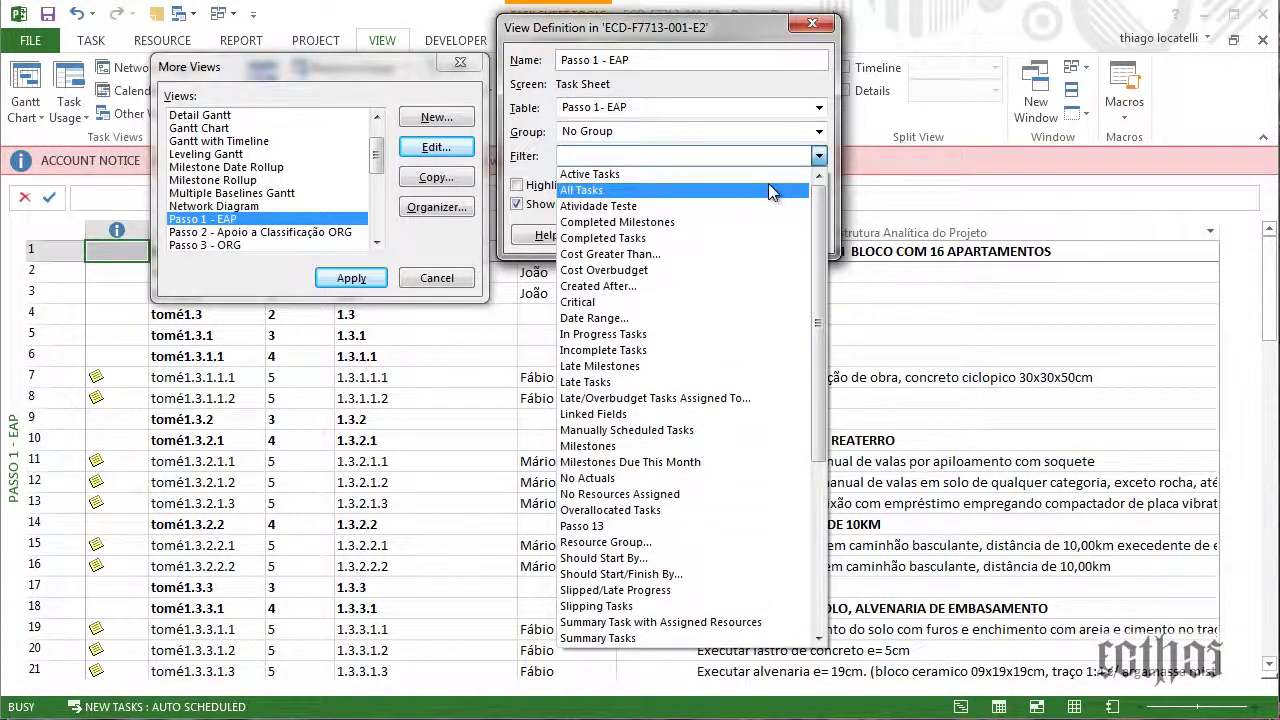
left_click(769, 190)
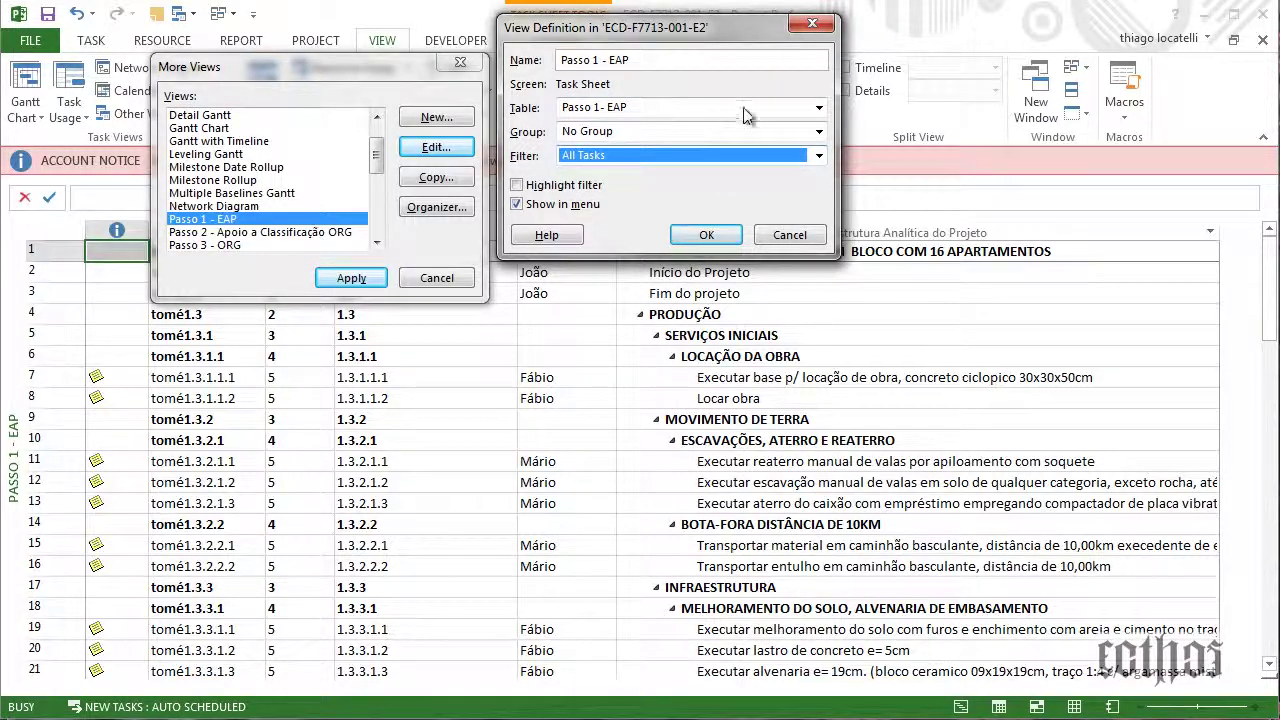
left_click(677, 240)
left_click(351, 278)
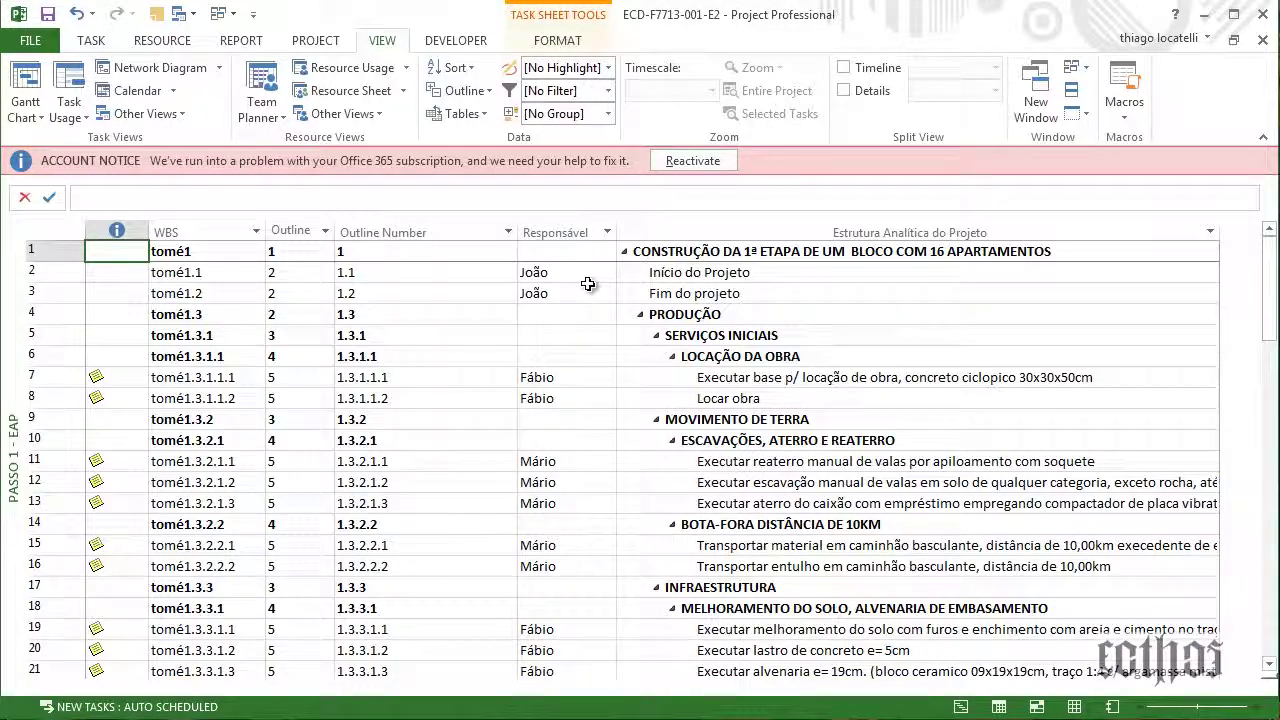
Look over the More Tables list and close it without changes
left_click(462, 113)
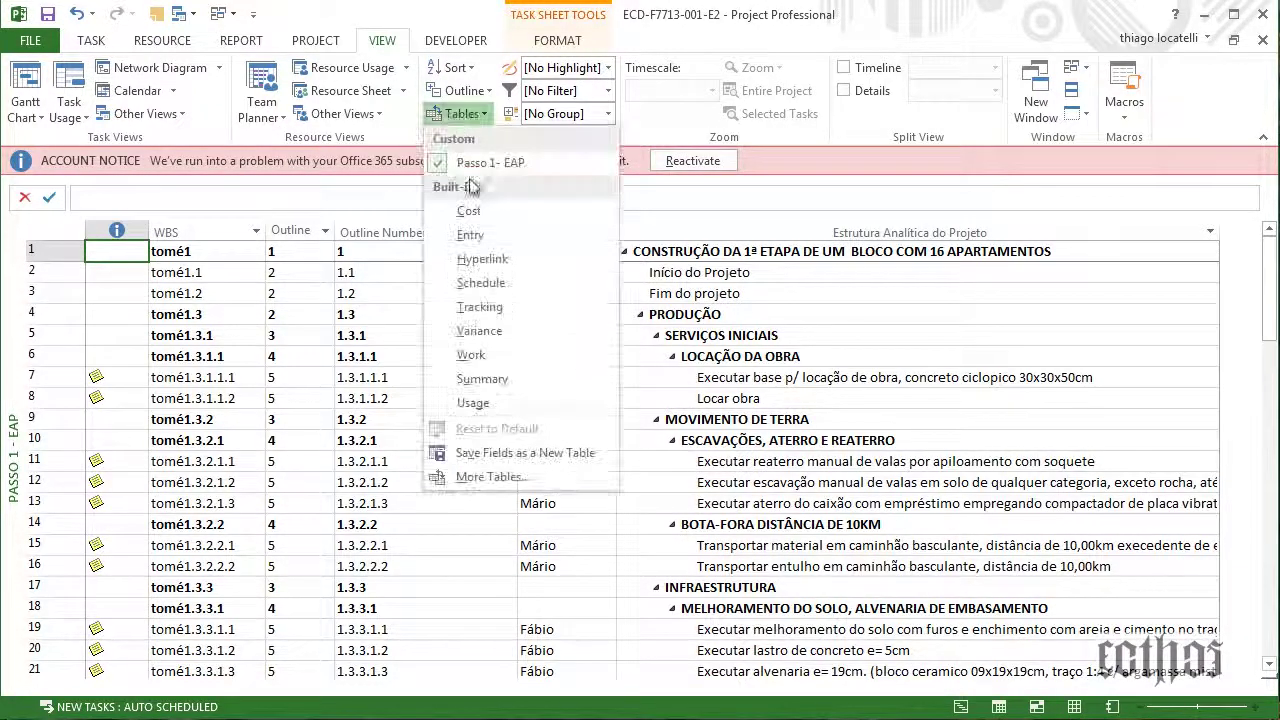
left_click(495, 477)
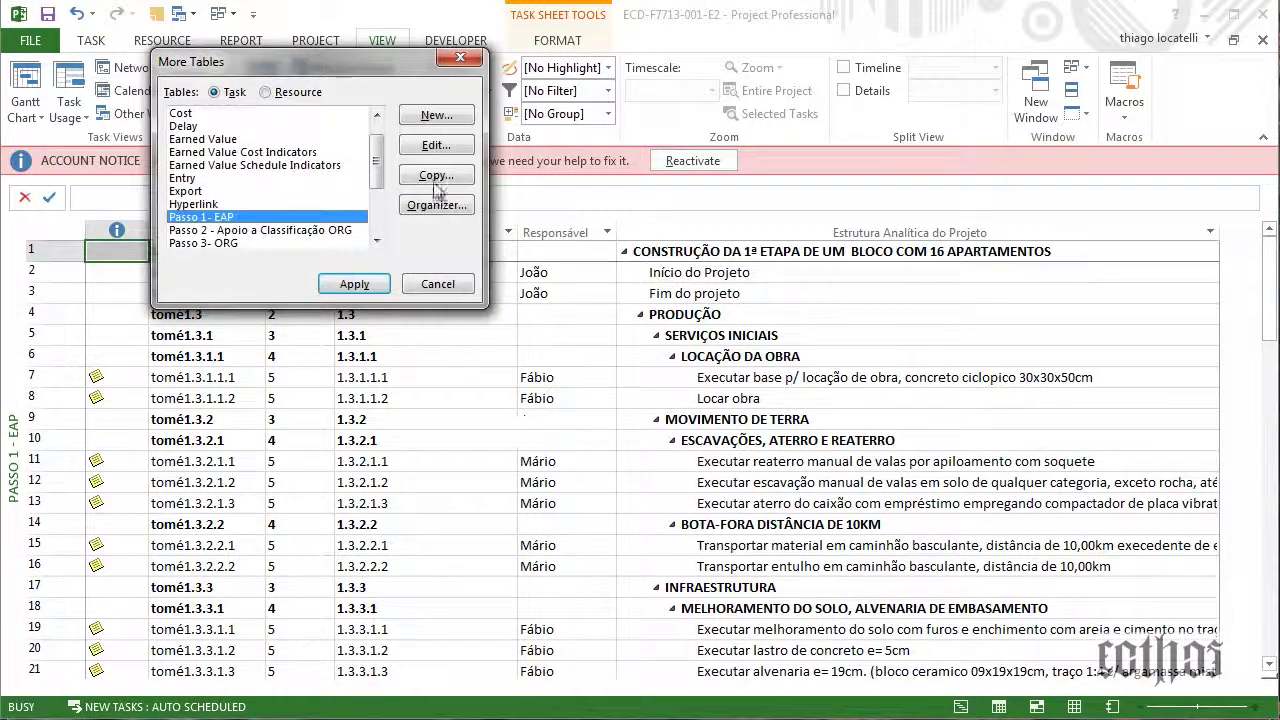
left_click(466, 290)
Rename the Passo 1 - EAP view to Passo 01 - EAP and apply it
left_click(165, 115)
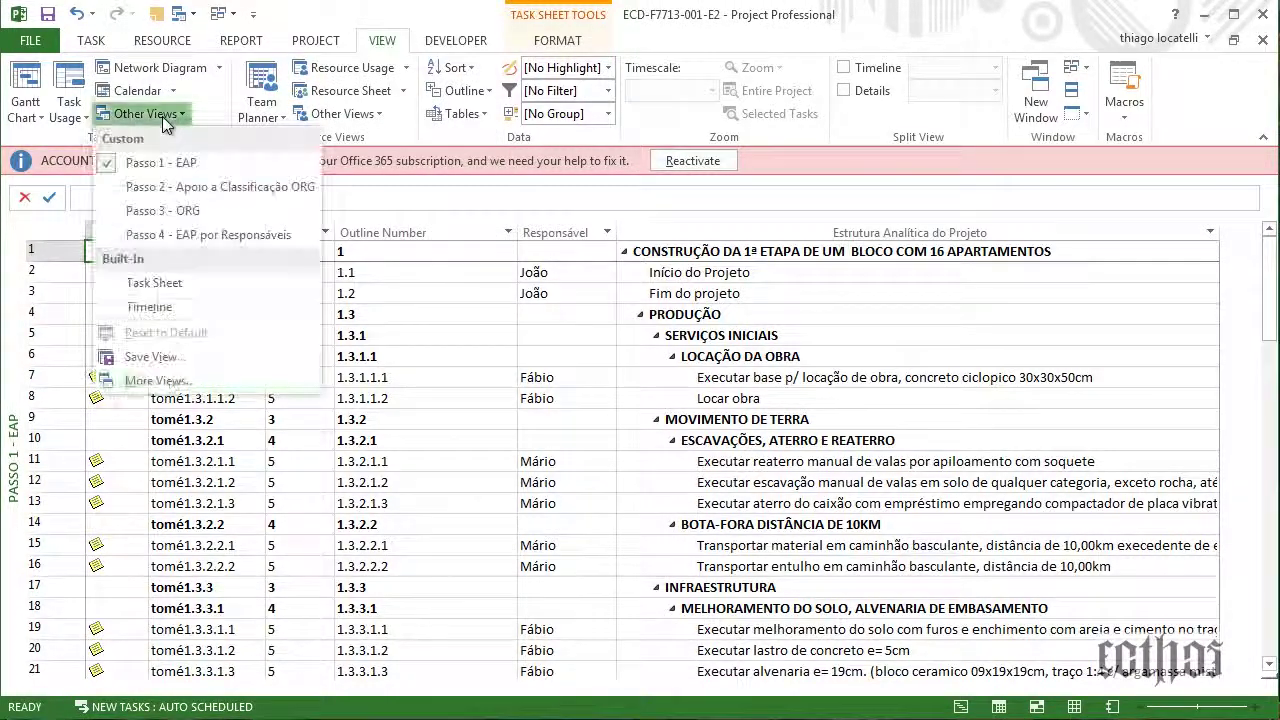
left_click(170, 381)
left_click(436, 147)
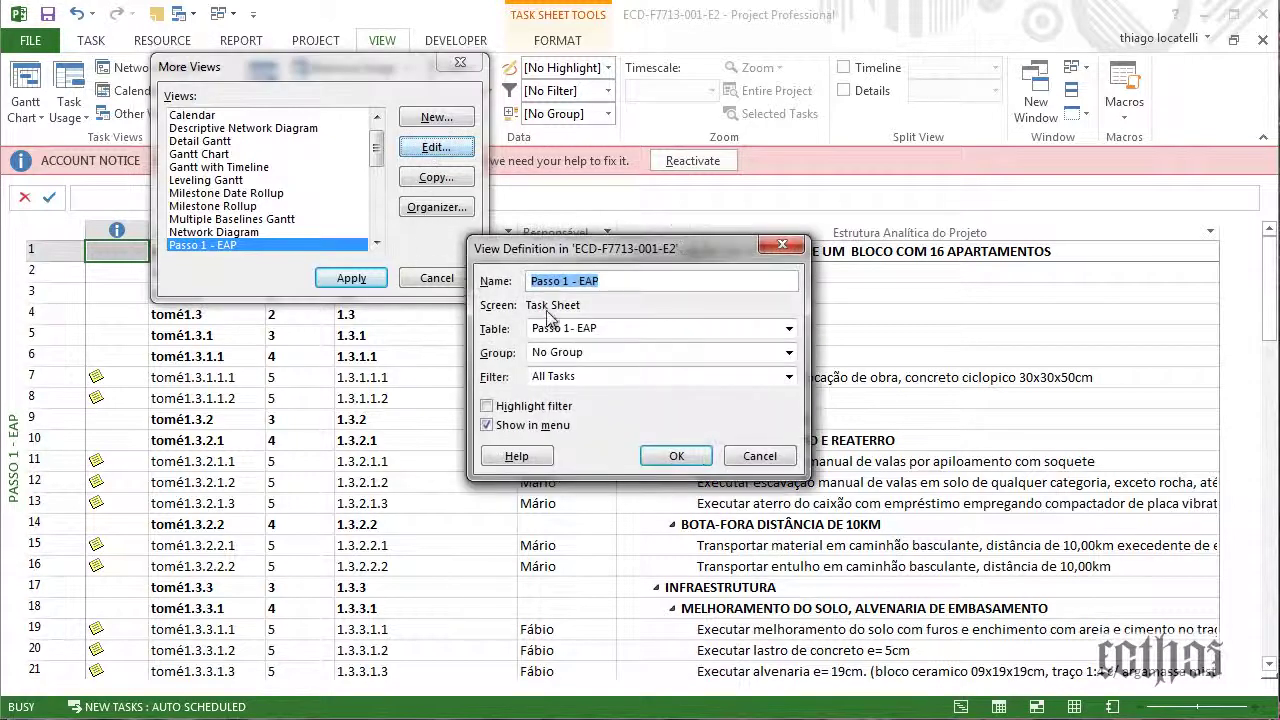
left_click(563, 281)
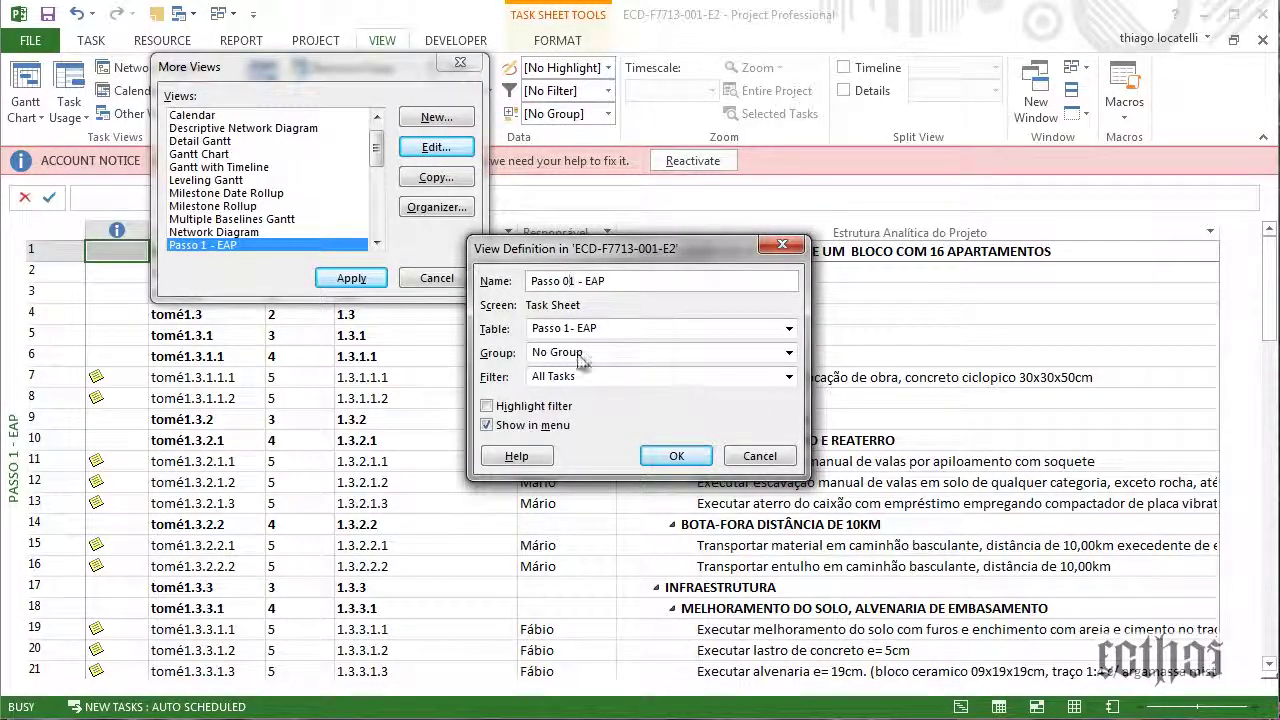
left_click(676, 455)
left_click(351, 278)
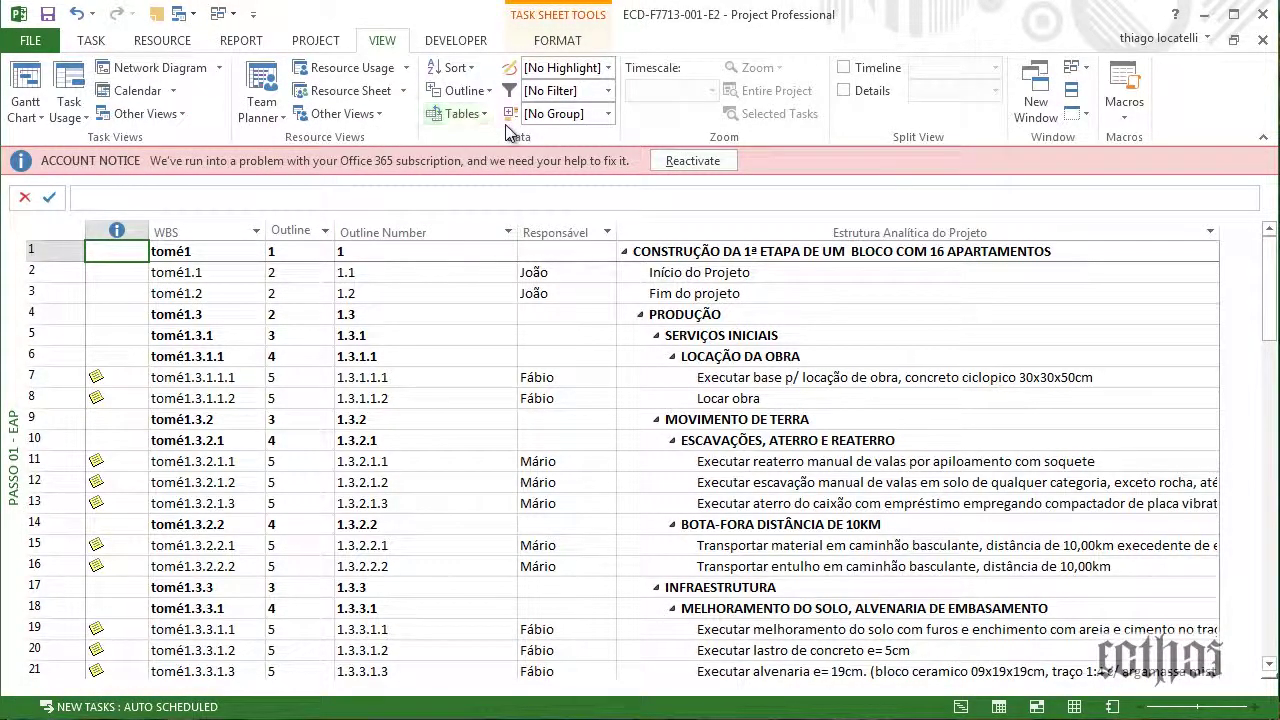
Check the grouping options unchanged, then bring up the More Views list again
left_click(607, 114)
left_click(612, 118)
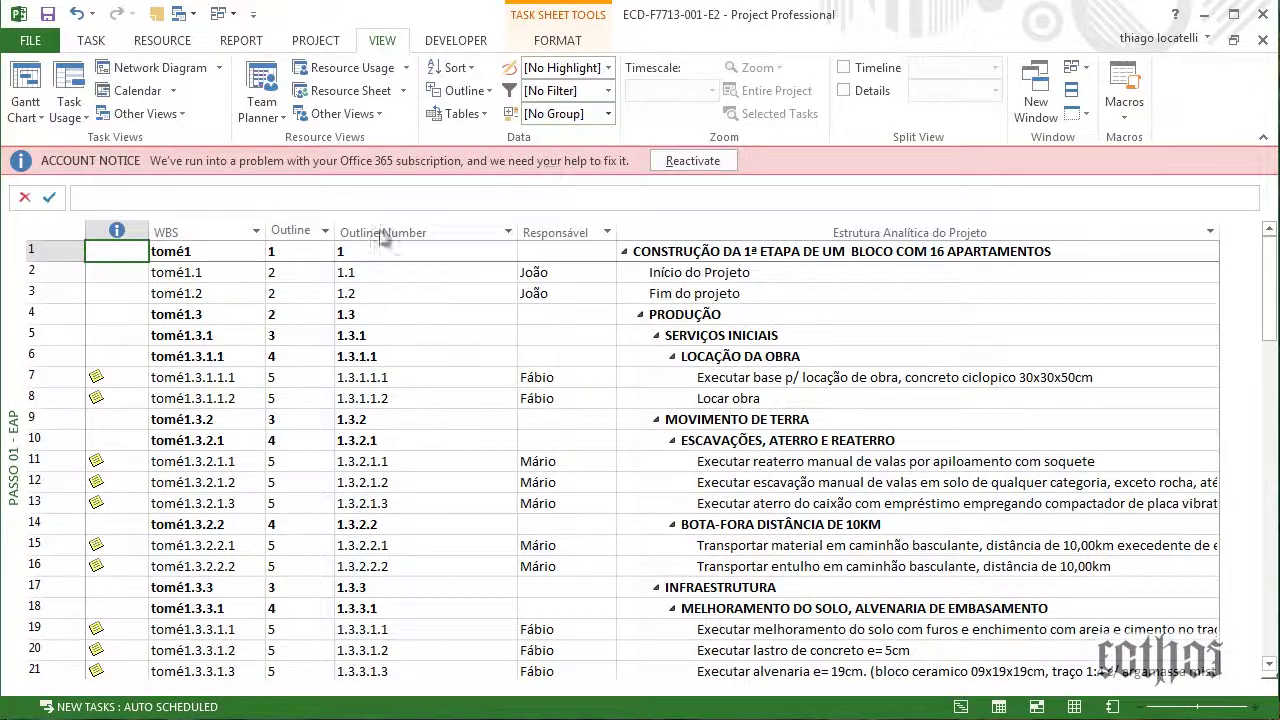
left_click(178, 118)
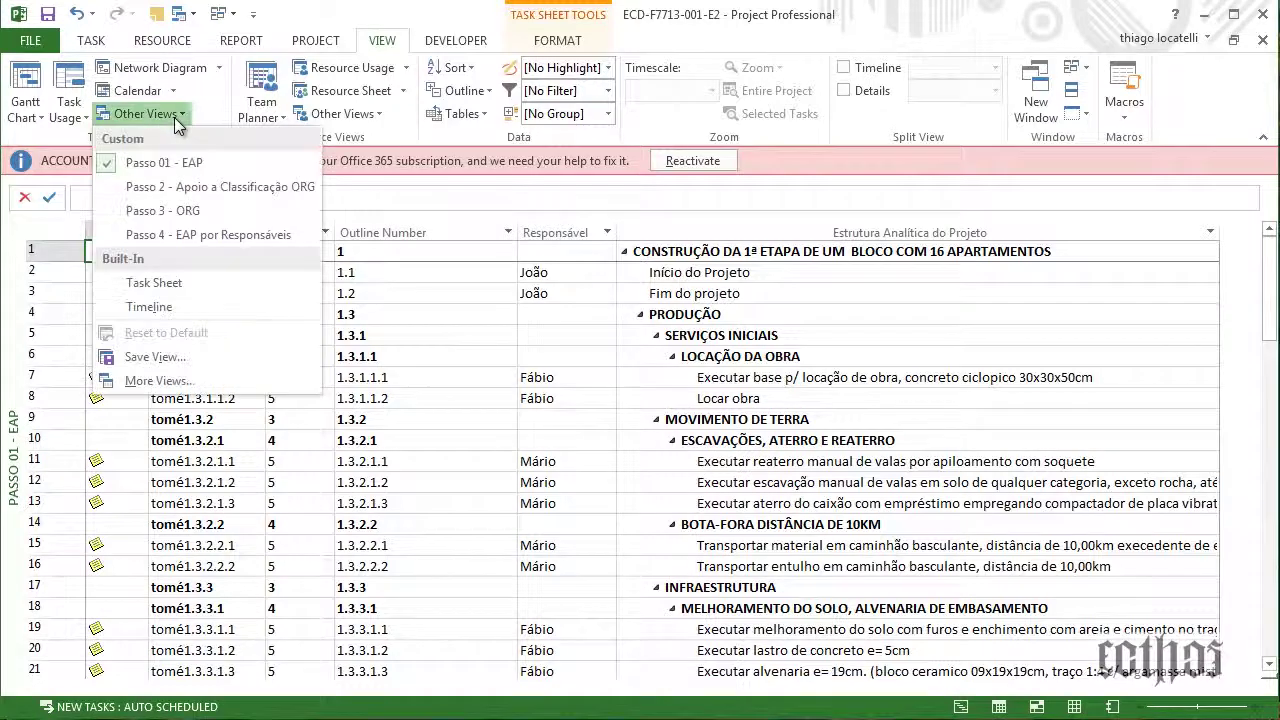
left_click(155, 385)
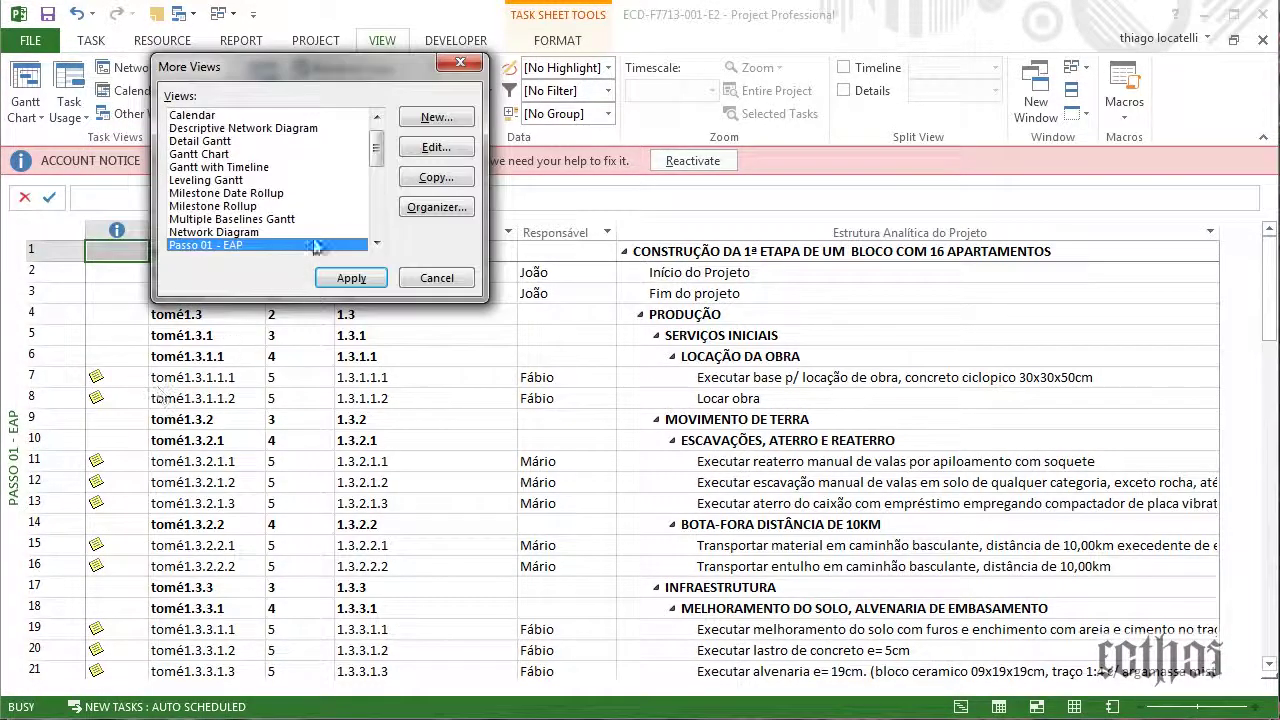
scroll(298, 208, "down", 1)
scroll(298, 208, "up", 1)
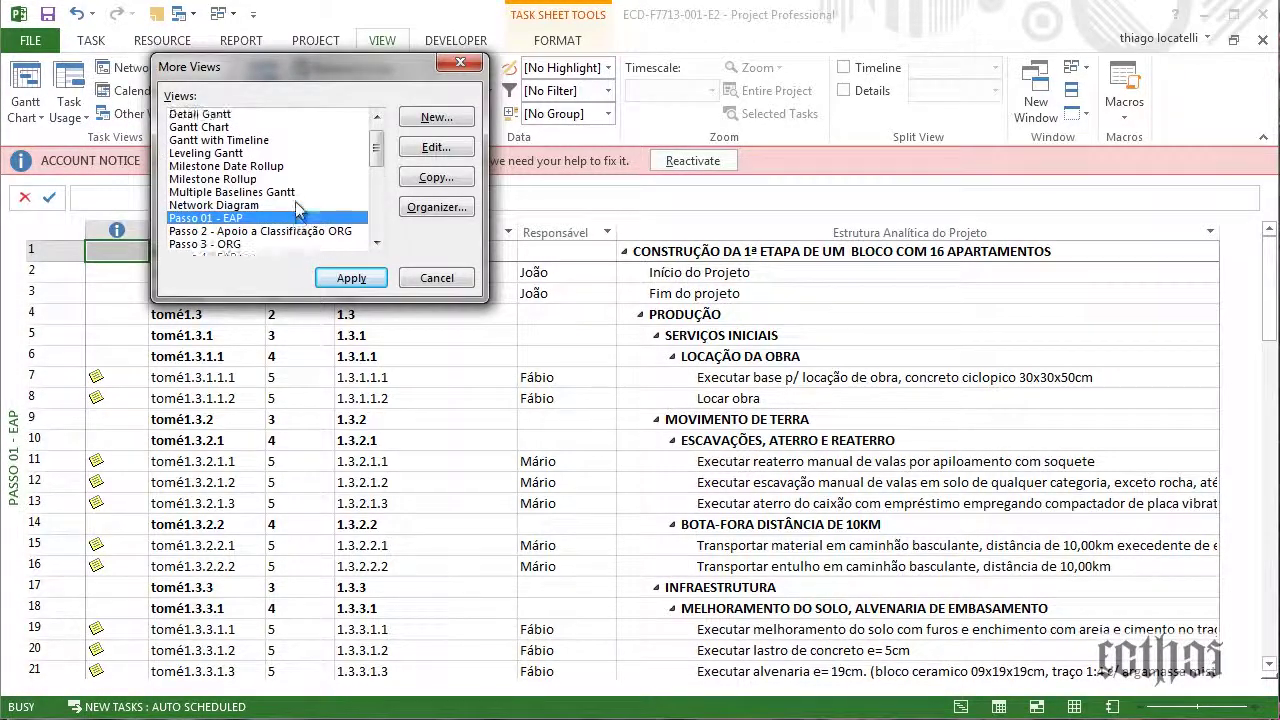
Define single view Passo 11 - teste: Gantt Chart, Entry table, No Group, All Tasks filter
left_click(428, 120)
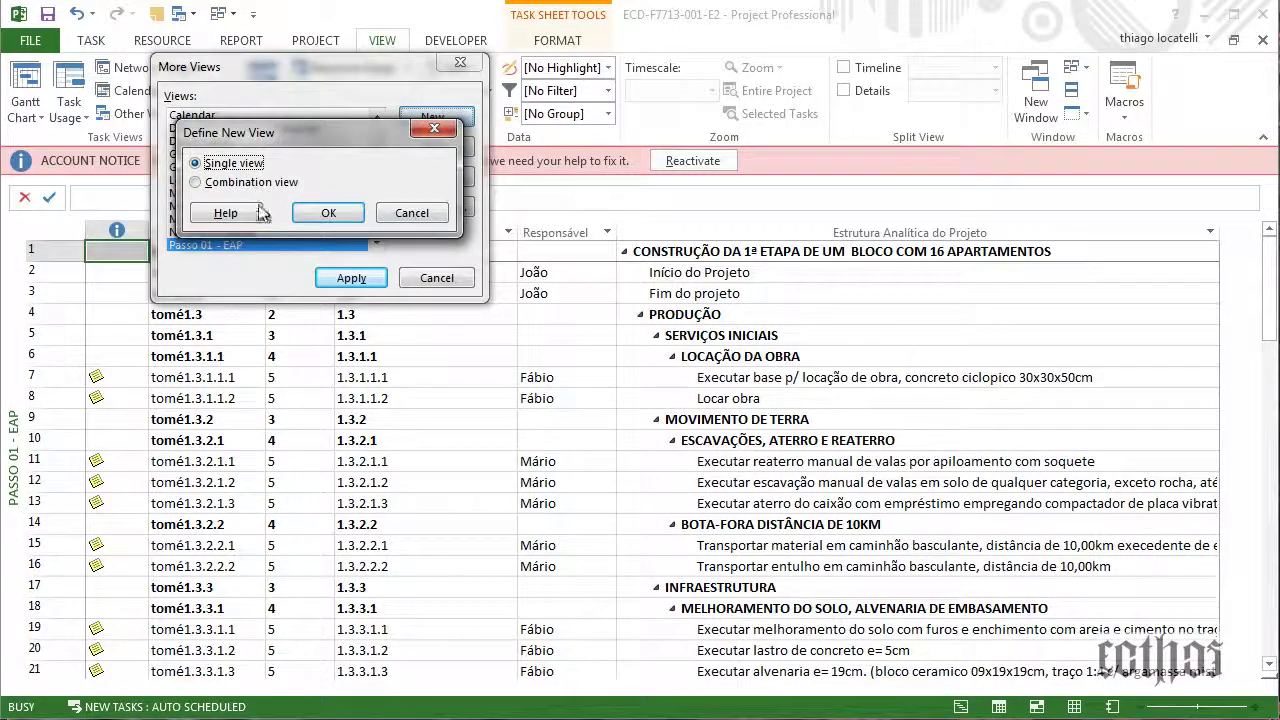
left_click(332, 214)
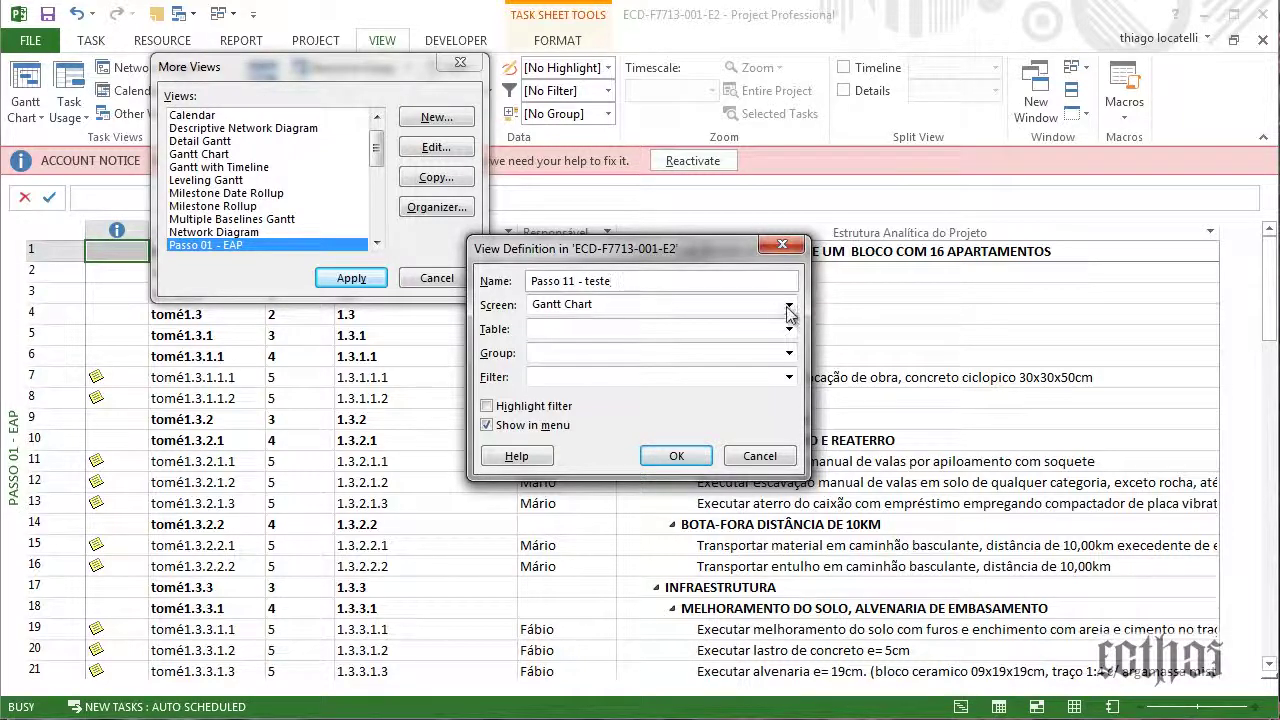
left_click(789, 352)
left_click(782, 383)
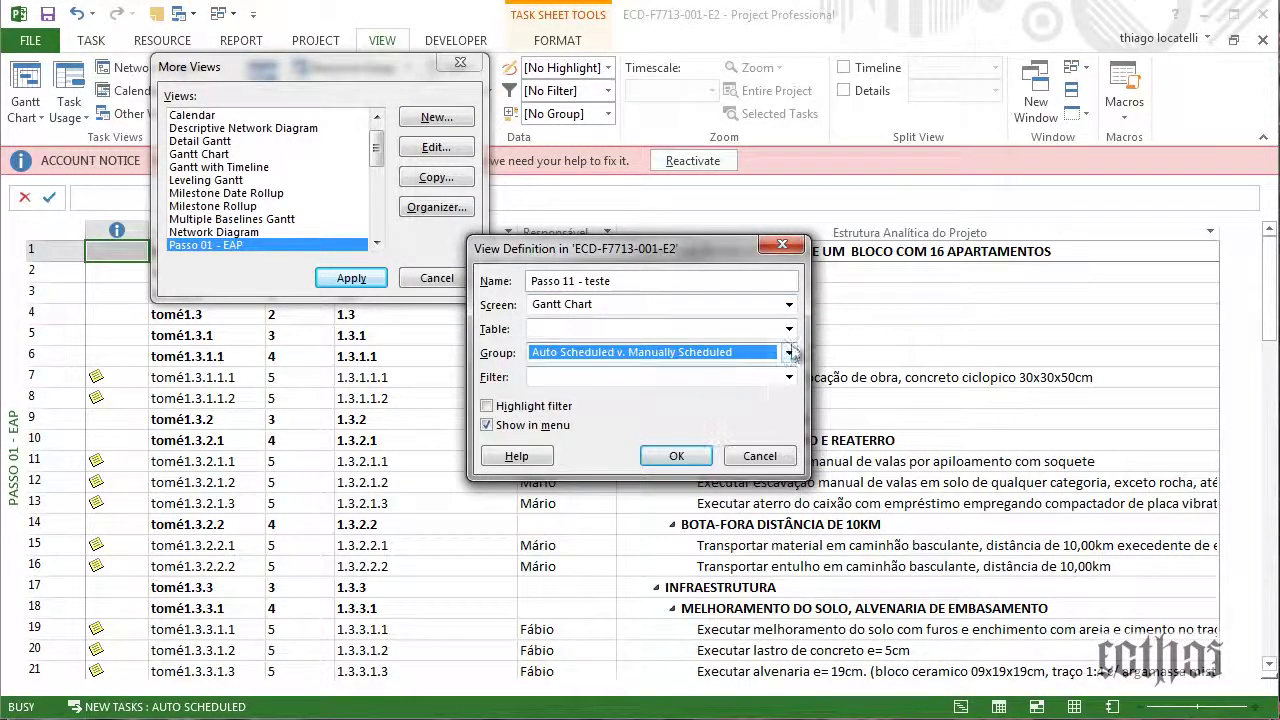
left_click(789, 352)
left_click(628, 536)
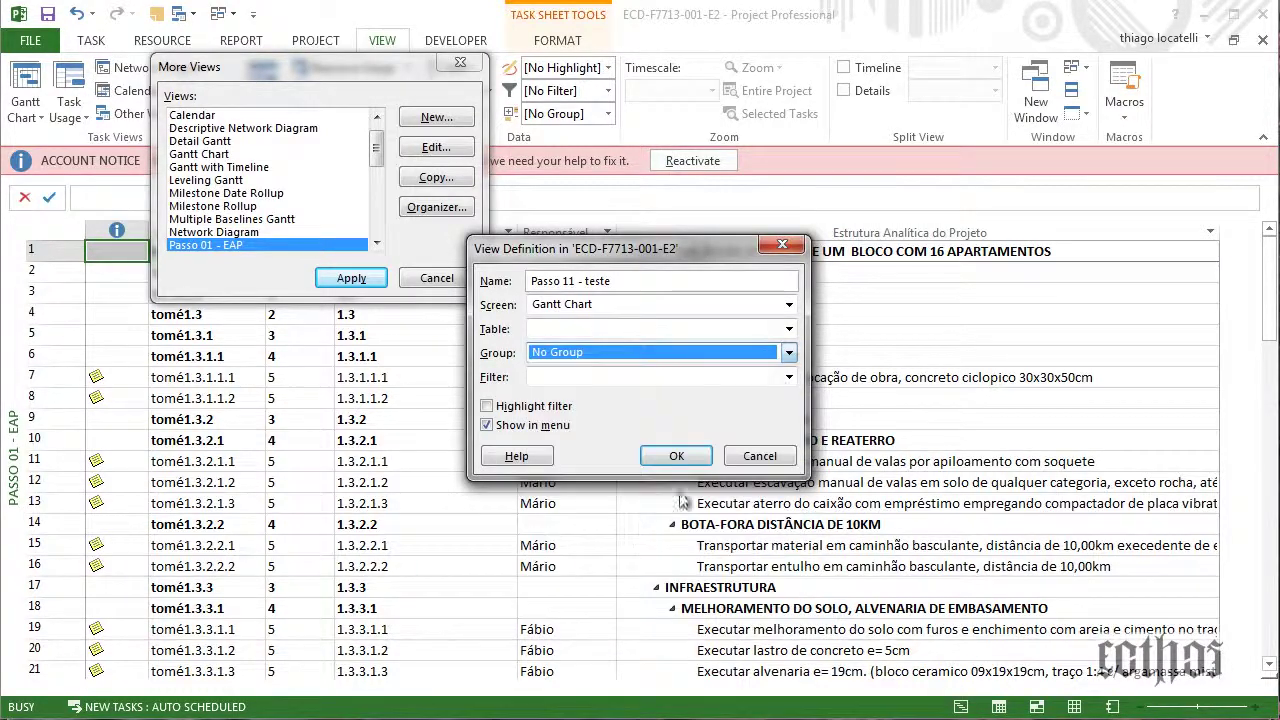
left_click(789, 377)
left_click(663, 406)
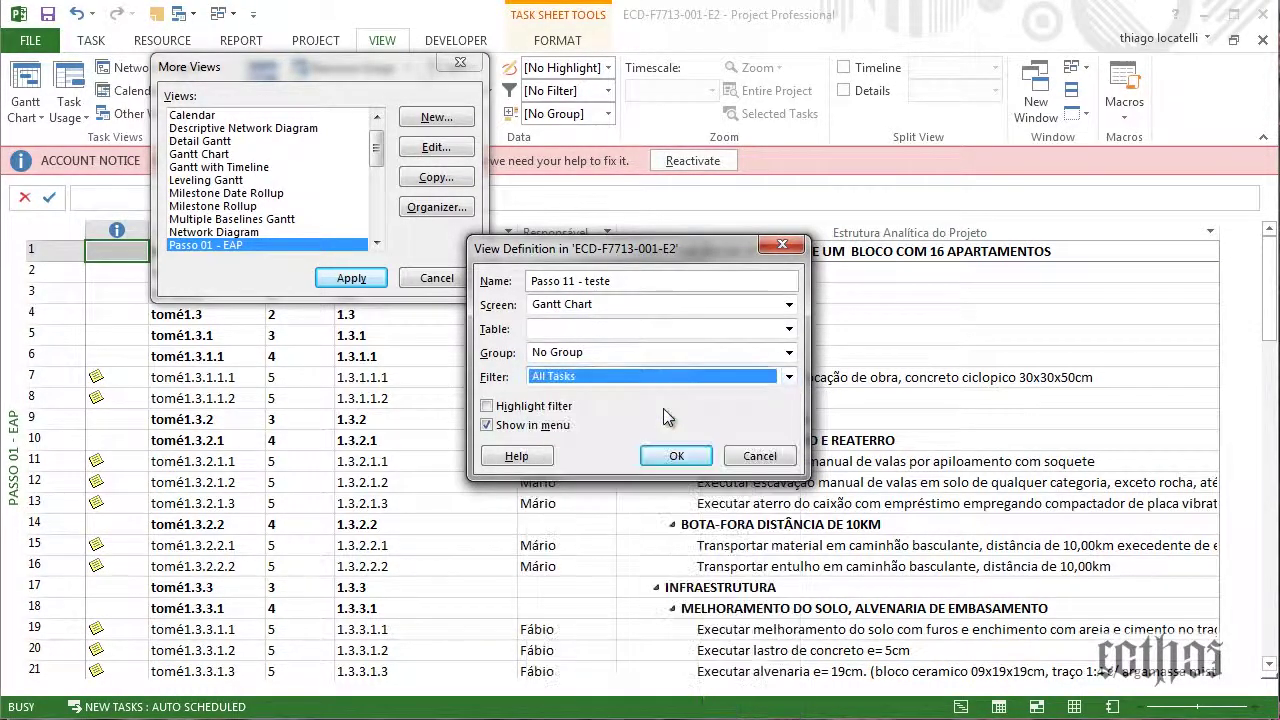
left_click(789, 329)
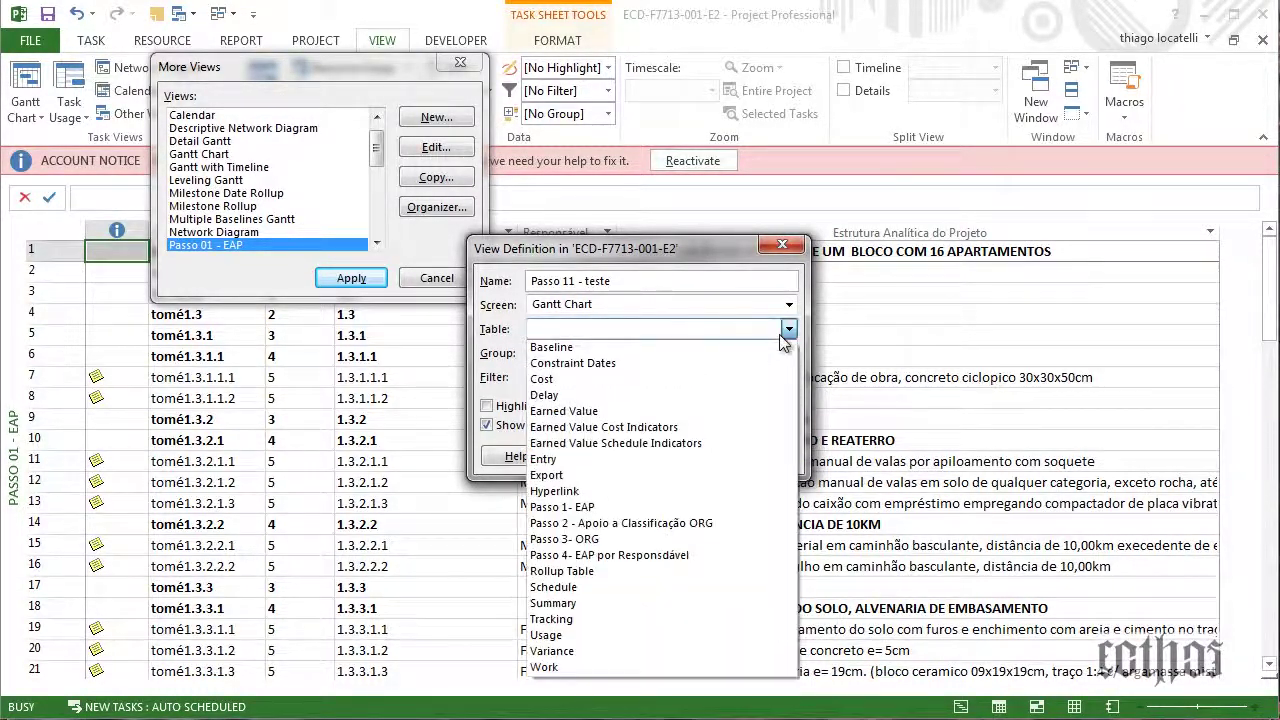
left_click(676, 458)
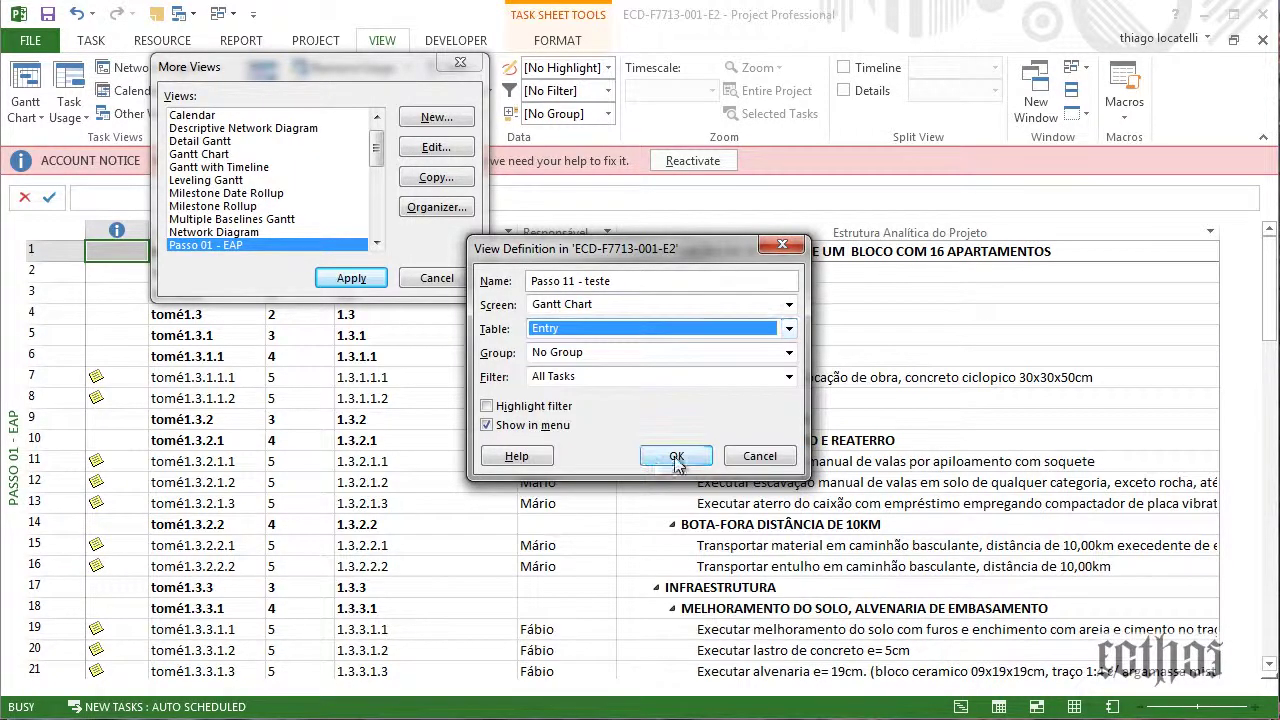
left_click(677, 458)
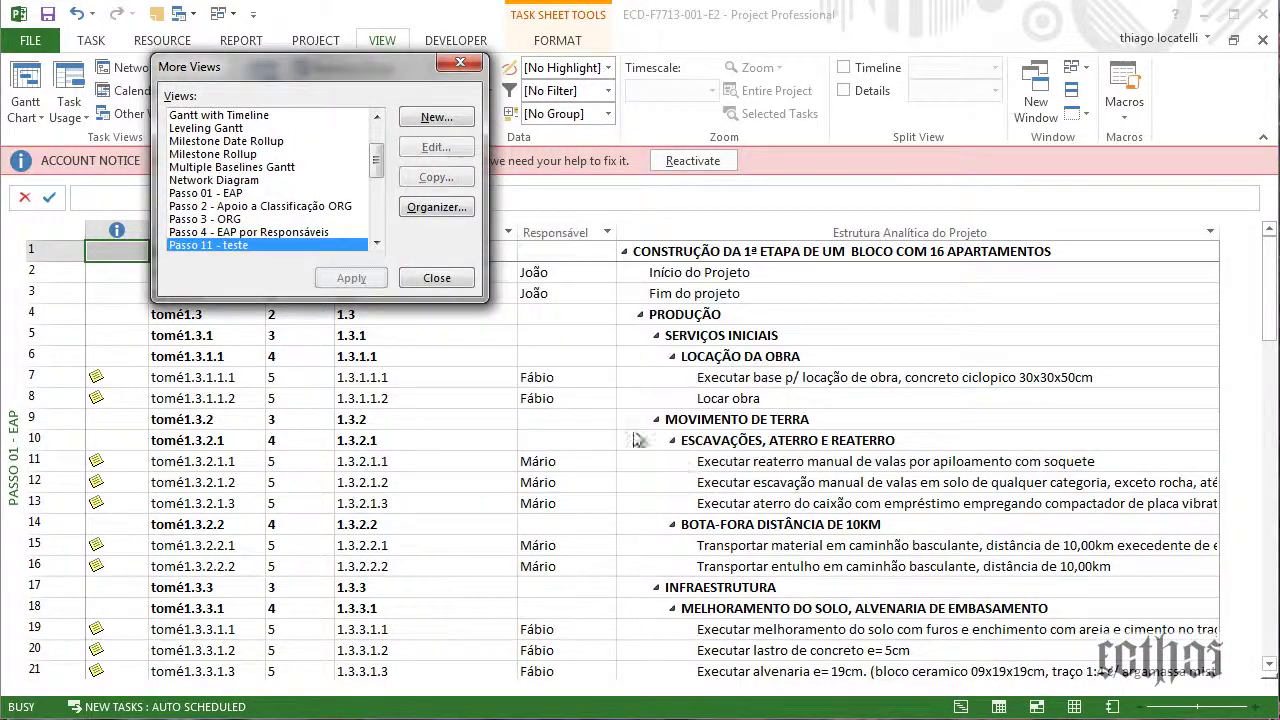
Delete the Passo 11 - teste view in the Organizer and close the view windows
scroll(245, 225, "down", 2)
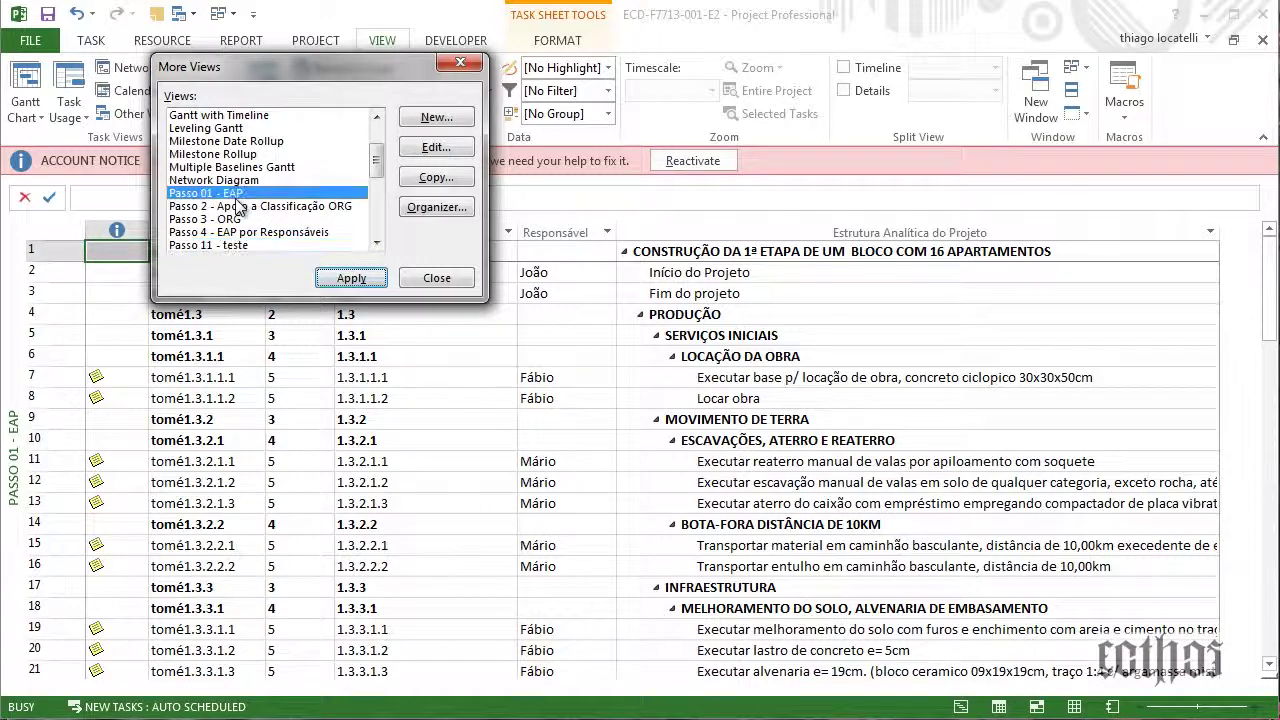
scroll(245, 235, "up", 2)
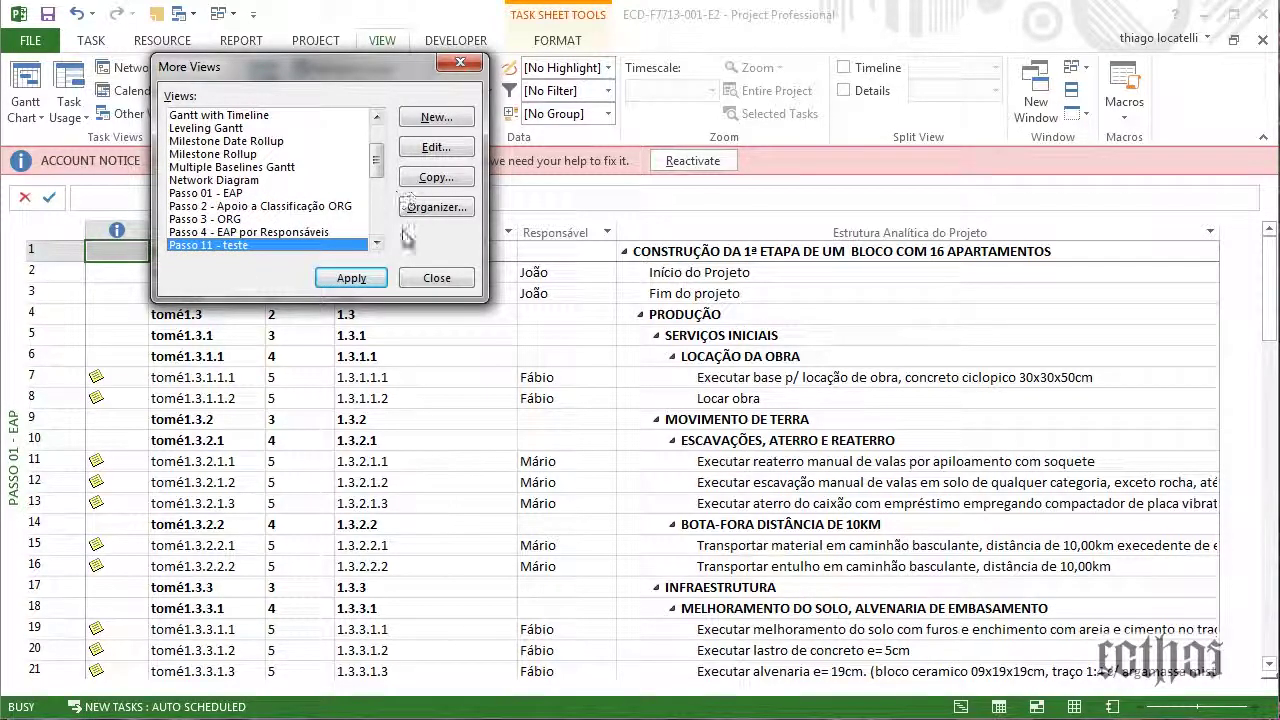
left_click(436, 207)
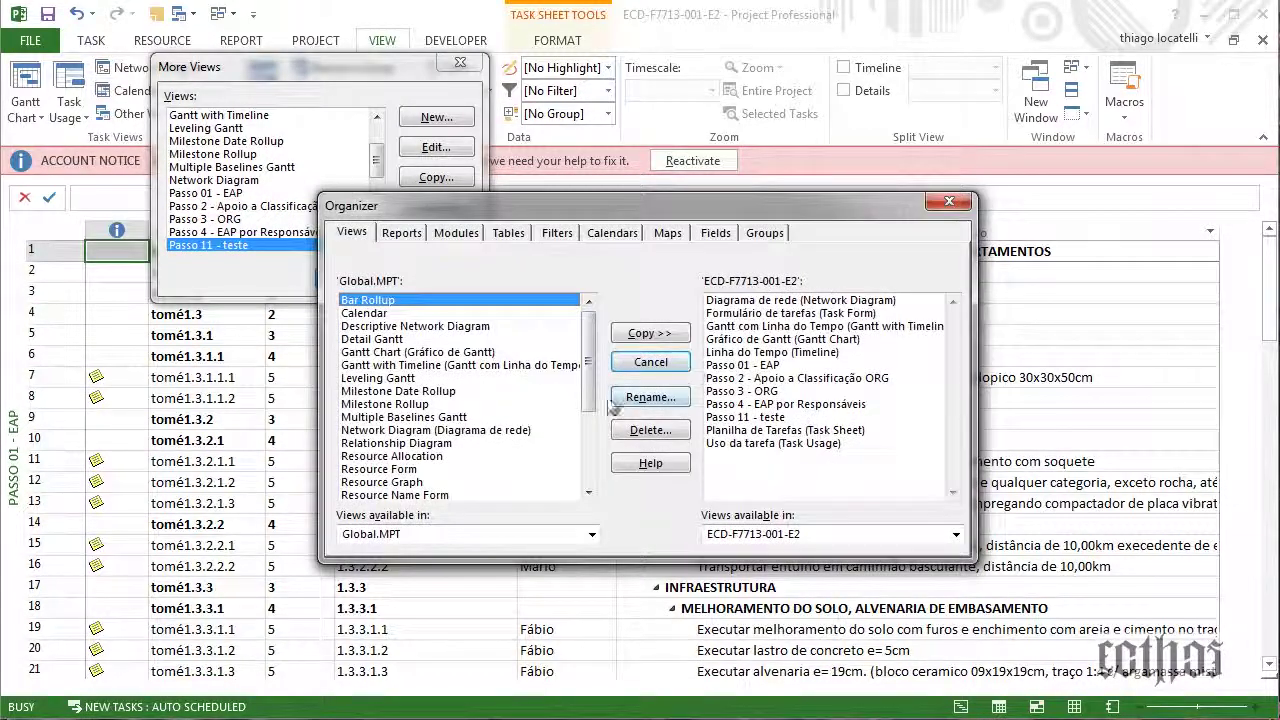
left_click(770, 418)
left_click(650, 430)
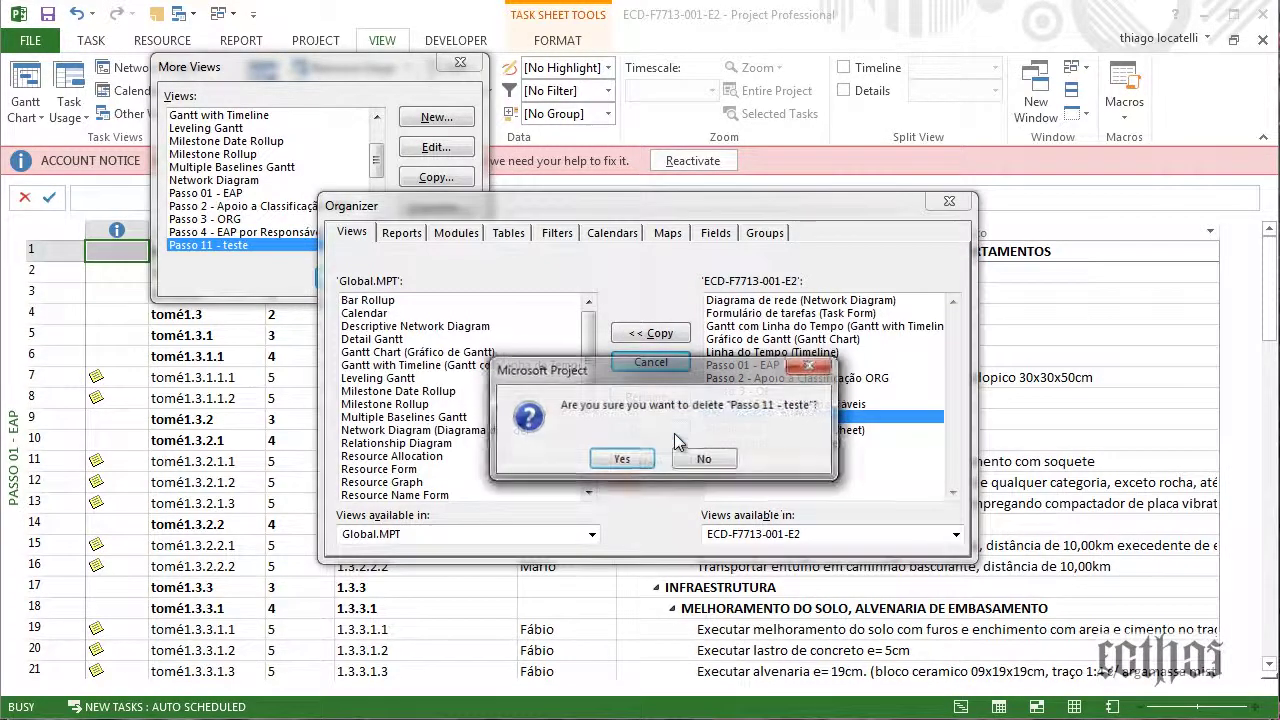
left_click(638, 458)
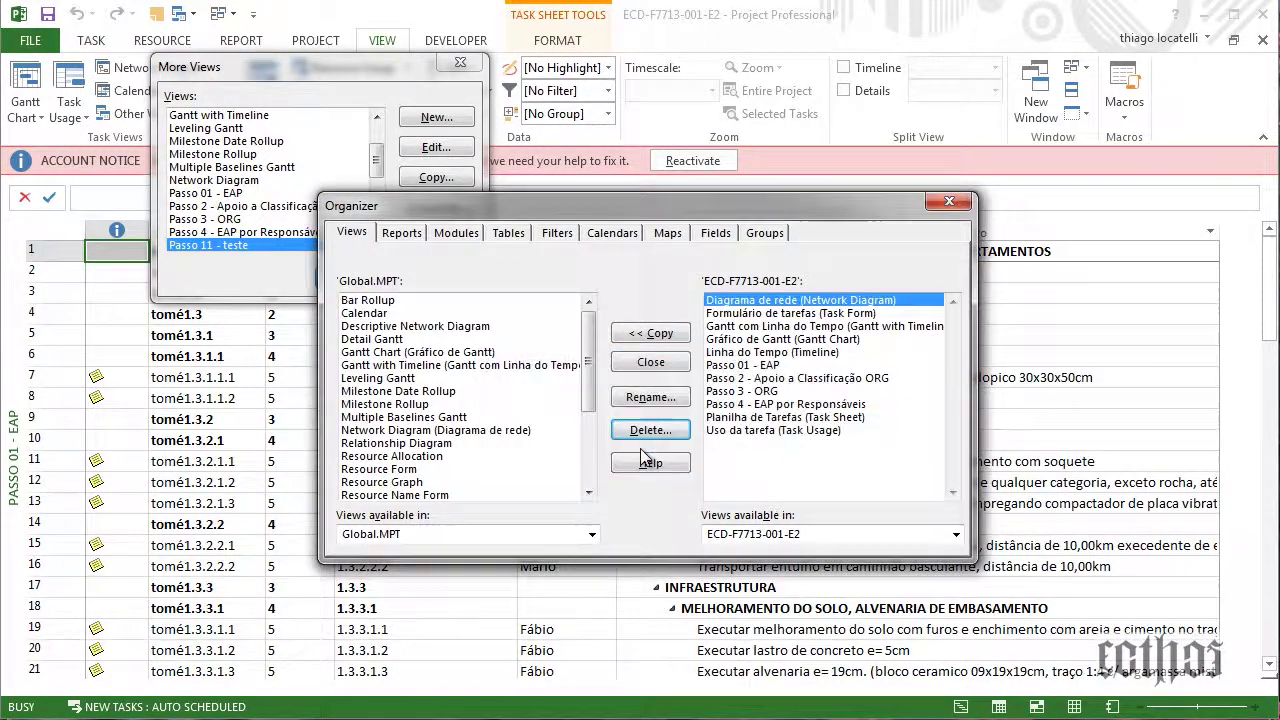
left_click(960, 206)
left_click(440, 288)
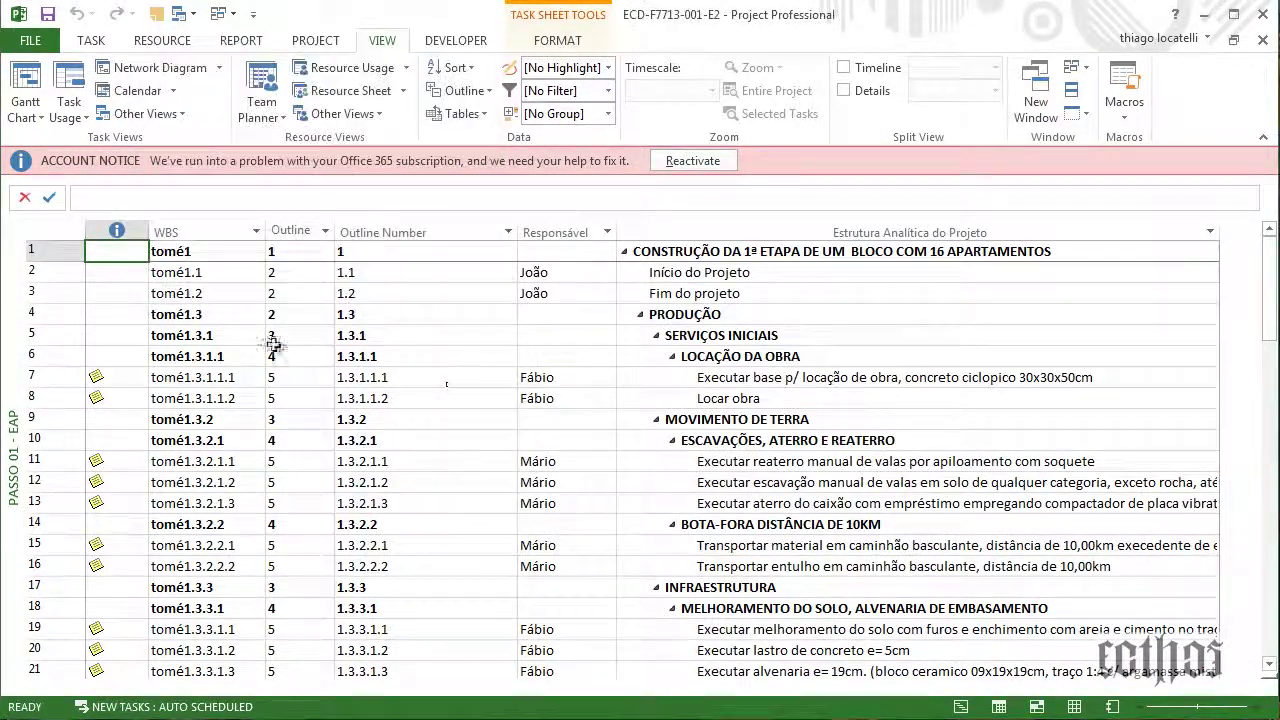
Open the Passo 1 - EAP table definition from More Tables
left_click(462, 90)
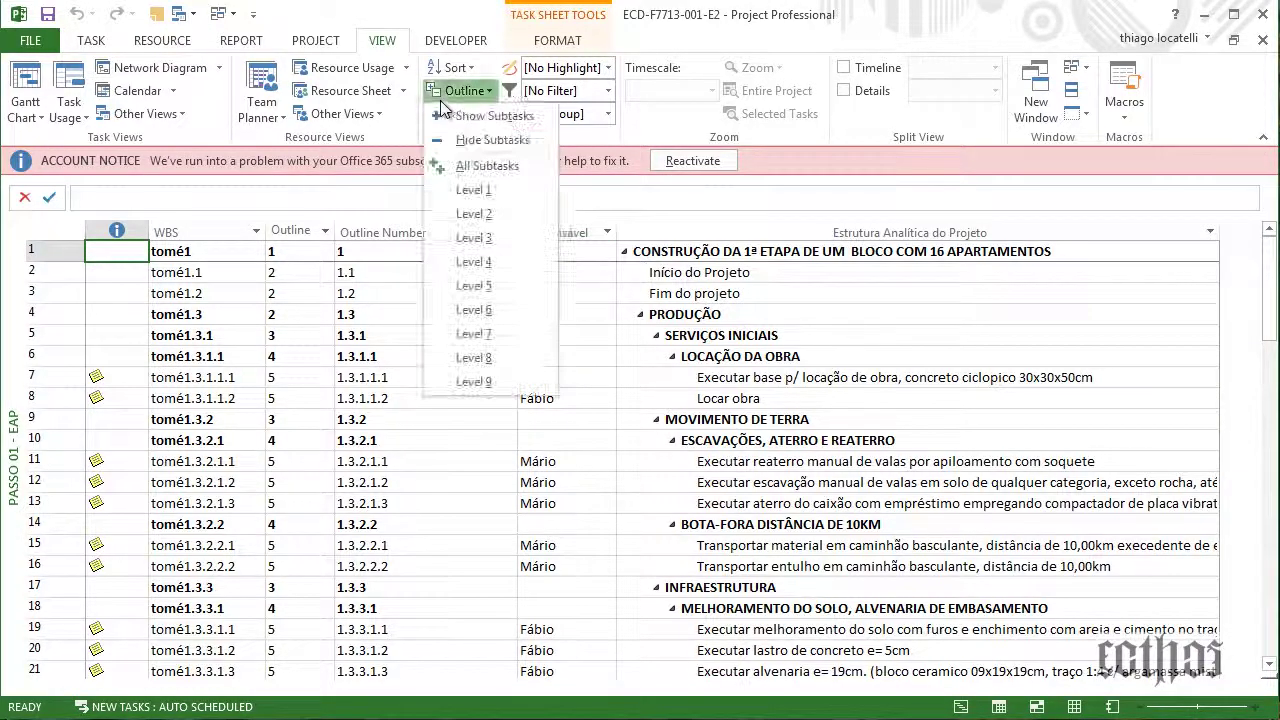
left_click(462, 90)
left_click(462, 113)
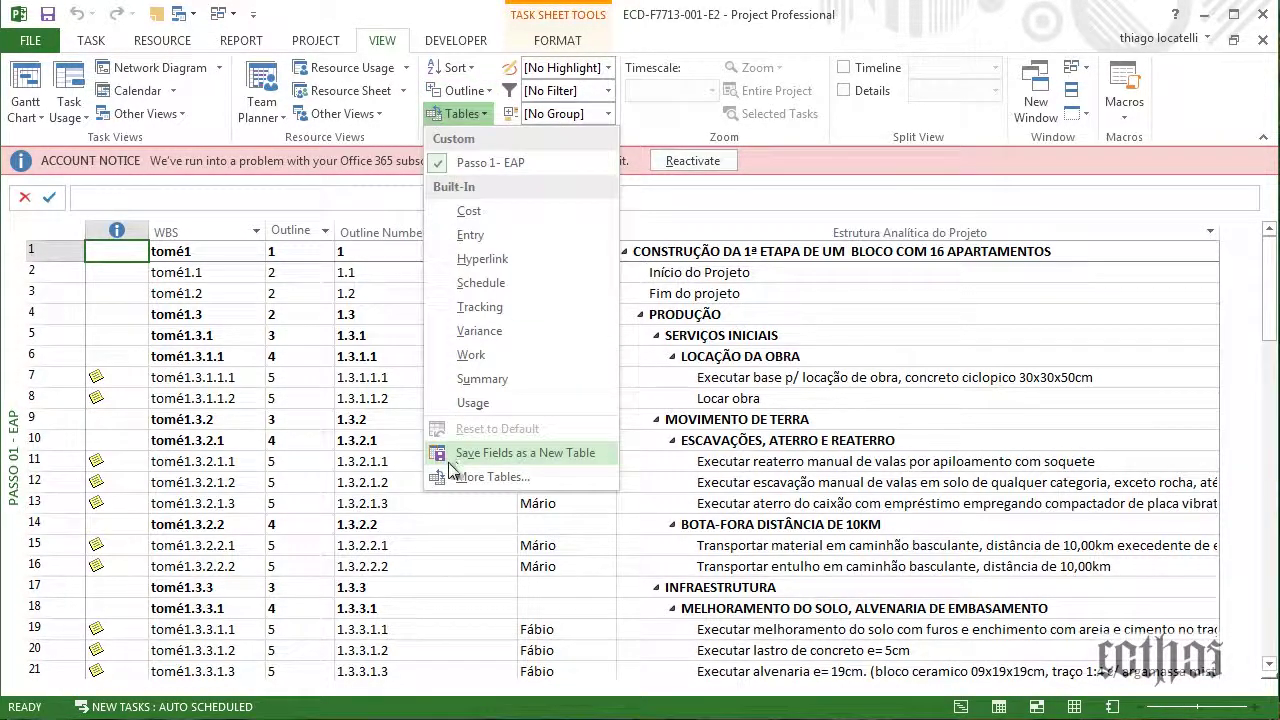
left_click(540, 472)
left_click(225, 230)
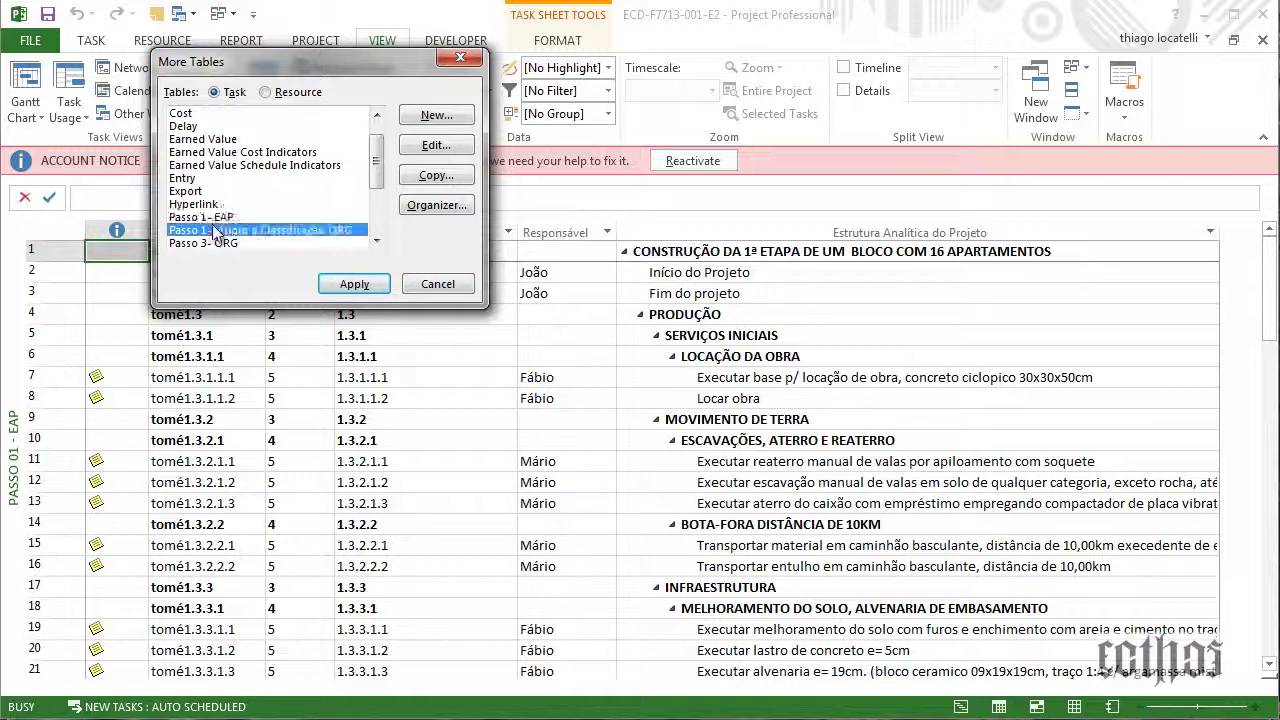
left_click(220, 217)
left_click(436, 145)
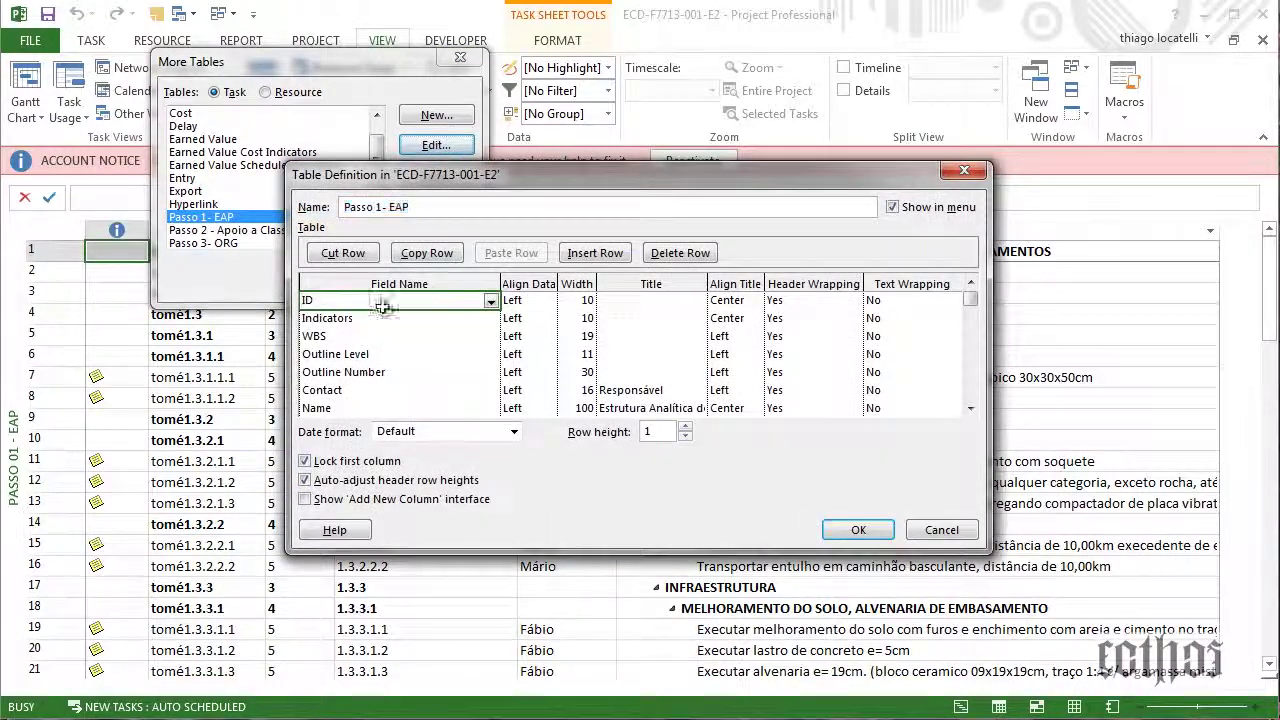
Delete the Outline Level, Outline Number and Contact fields from the table
left_click(370, 337)
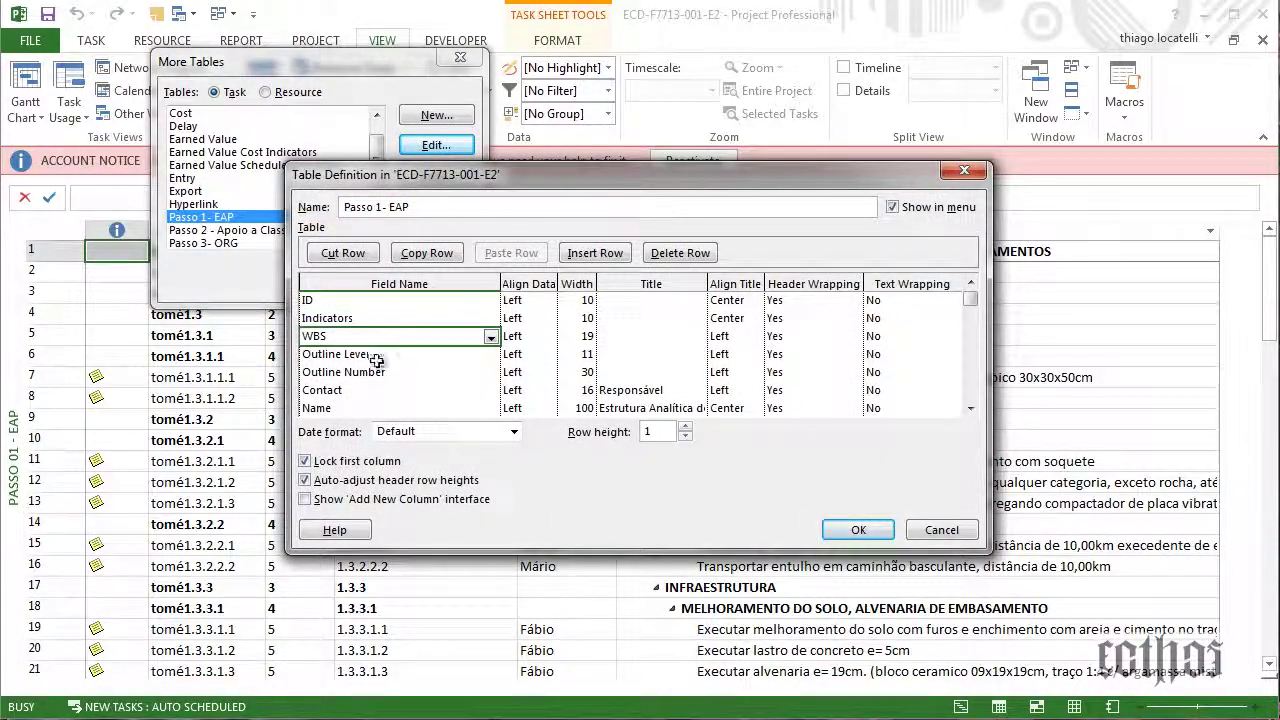
left_click(380, 356)
left_click(392, 371)
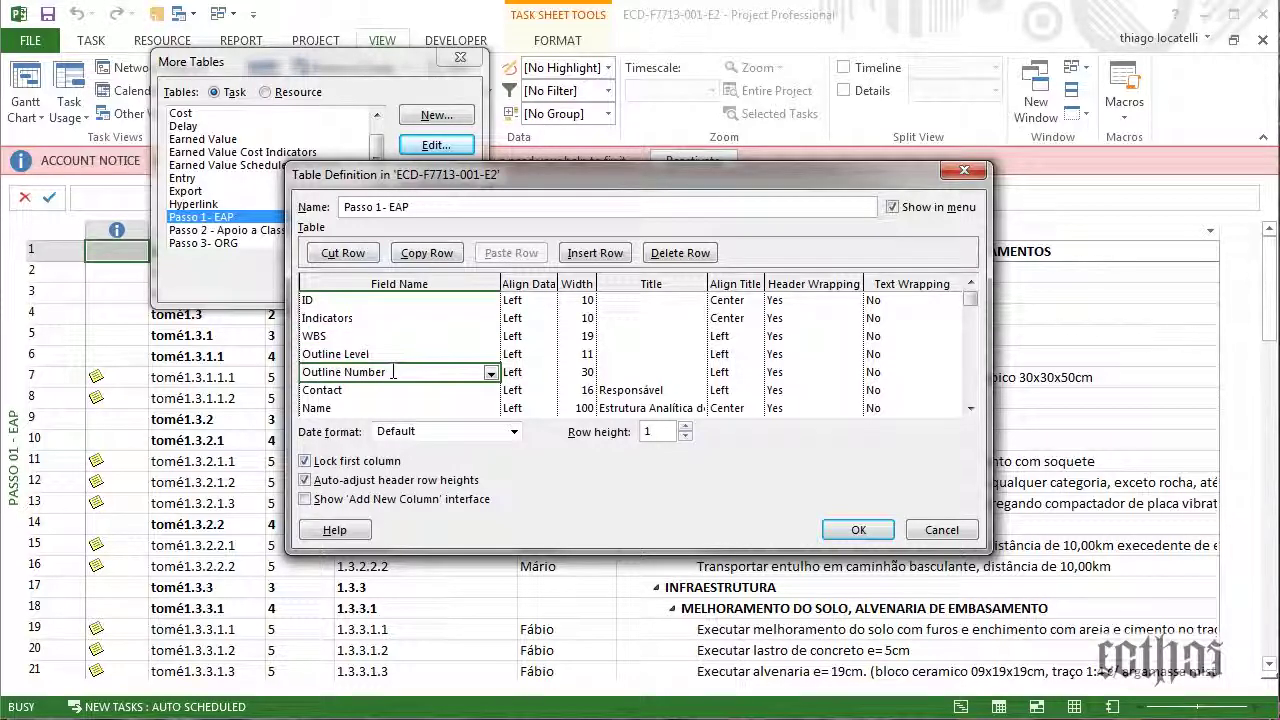
left_click(399, 356)
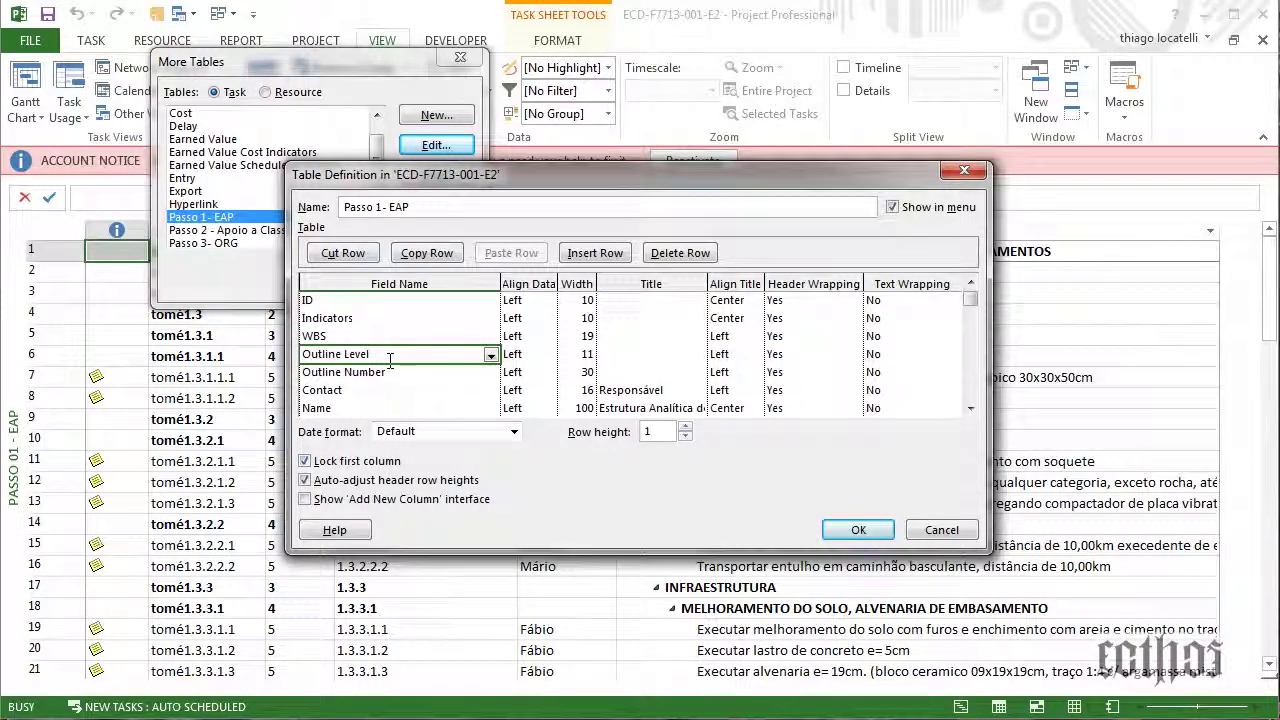
key("Delete")
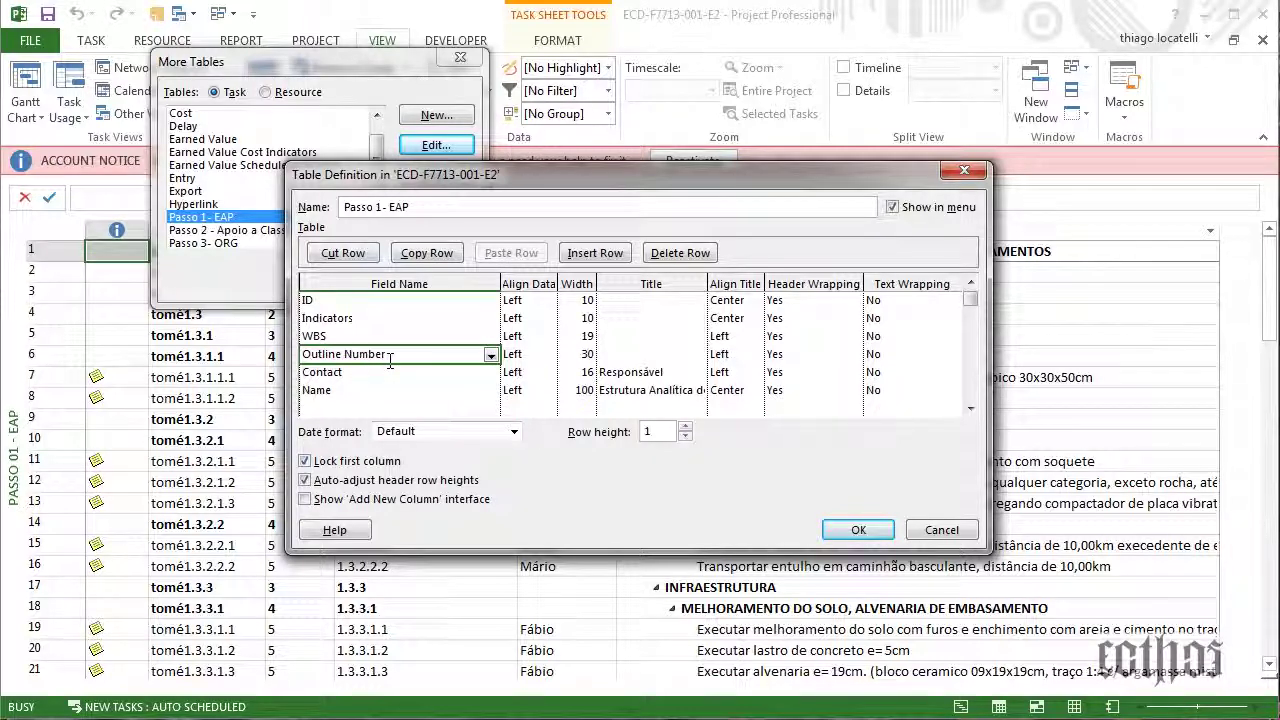
key("Delete")
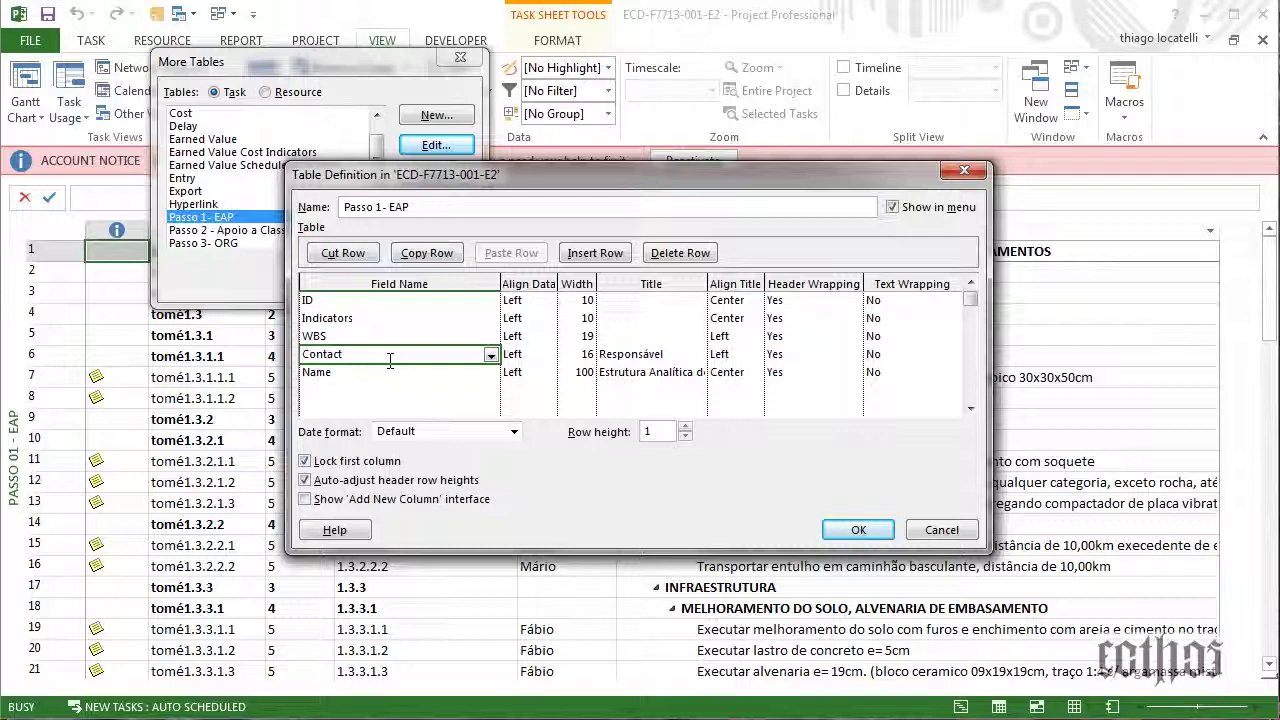
key("Delete")
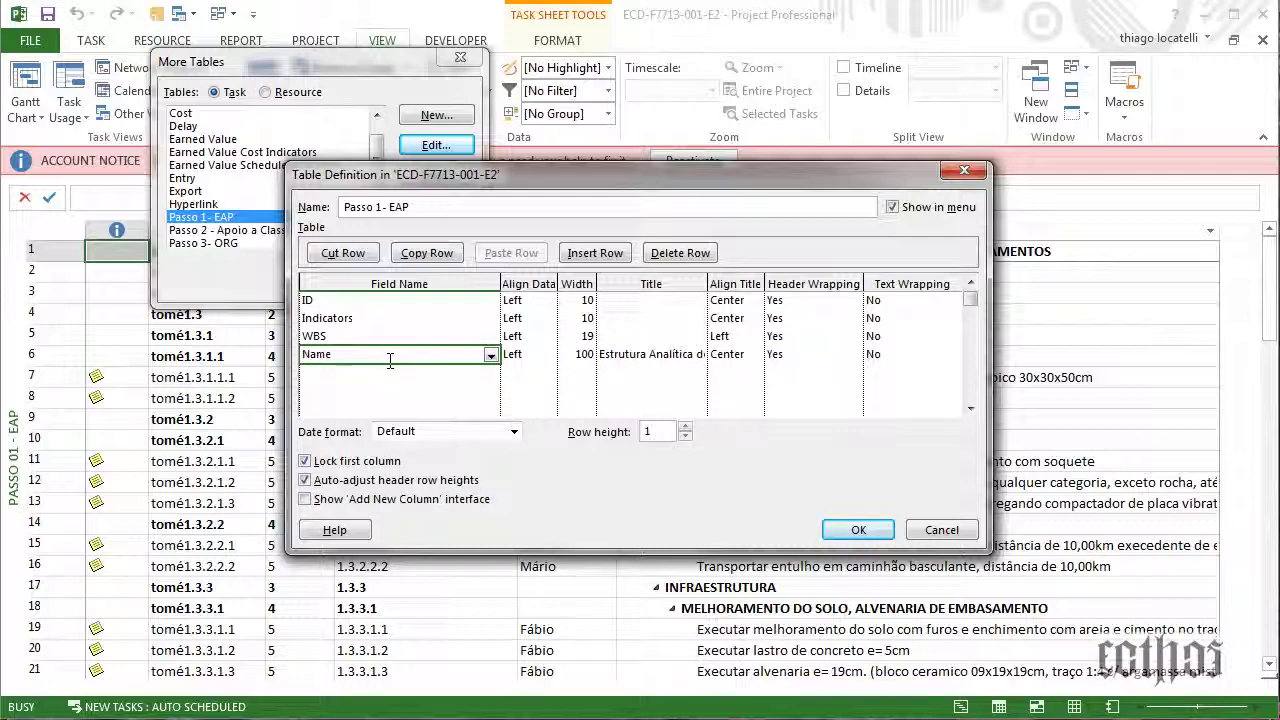
Confirm the table keeping ID, Indicators, WBS and Name, and close the tables list
left_click(326, 316)
left_click(330, 336)
left_click(335, 354)
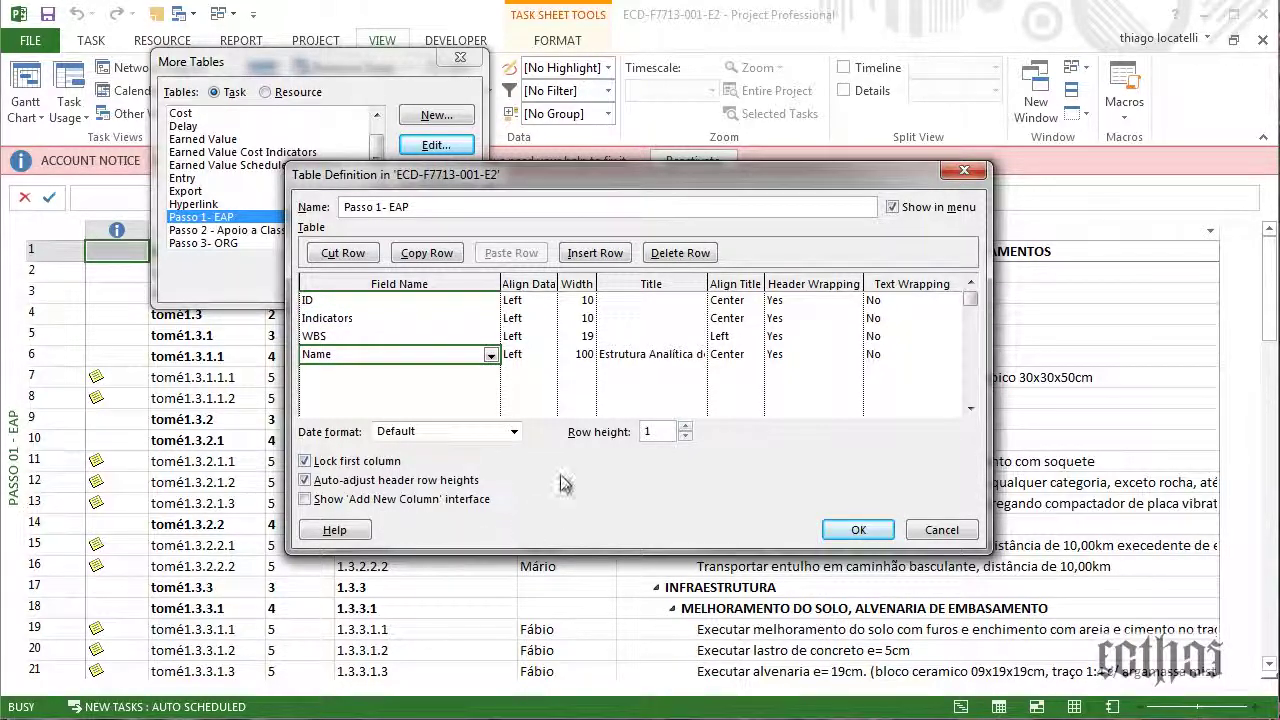
left_click(860, 530)
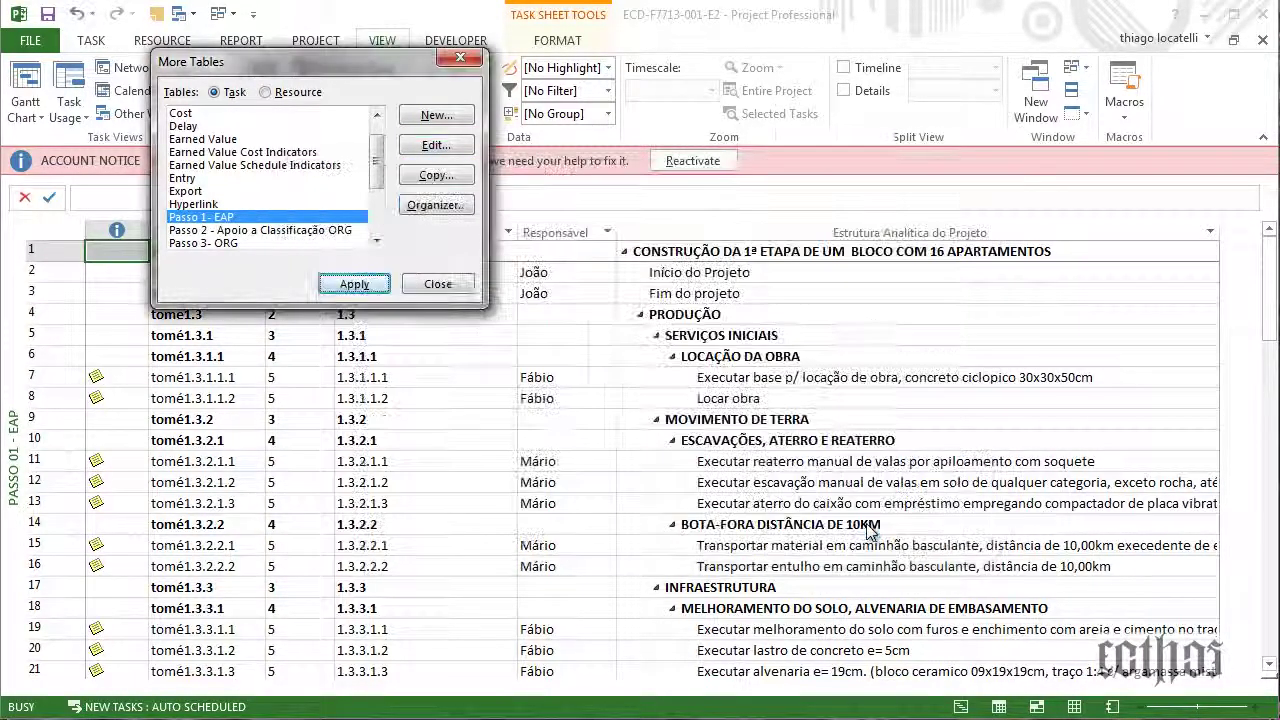
left_click(437, 284)
left_click(150, 113)
Assign the Passo 1 - EAP table to the Passo 01 - EAP view and apply it
left_click(165, 381)
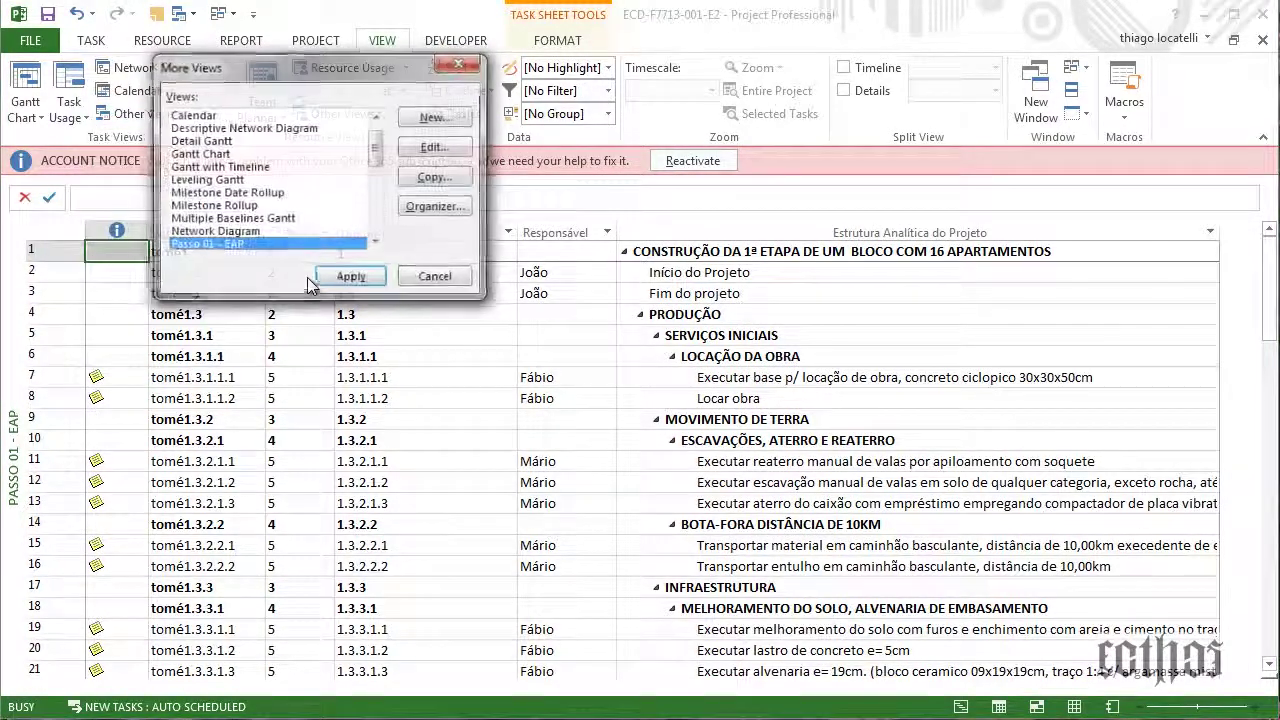
left_click(432, 148)
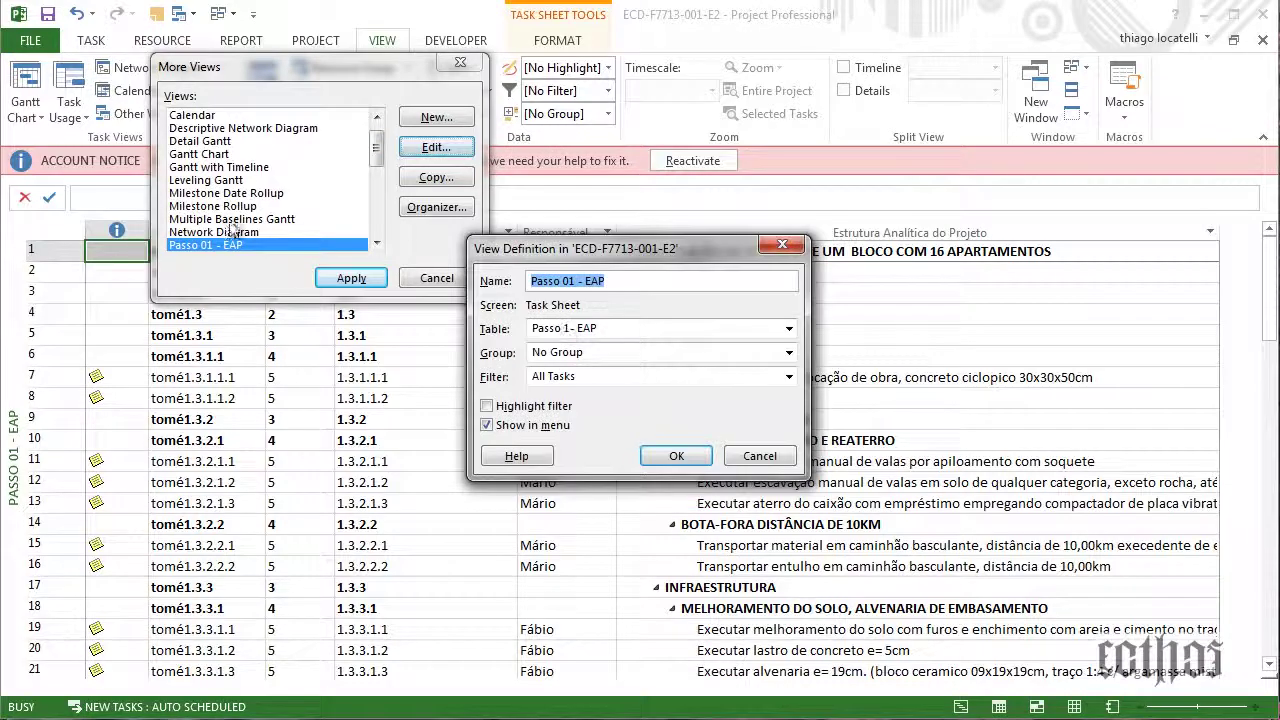
left_click(724, 330)
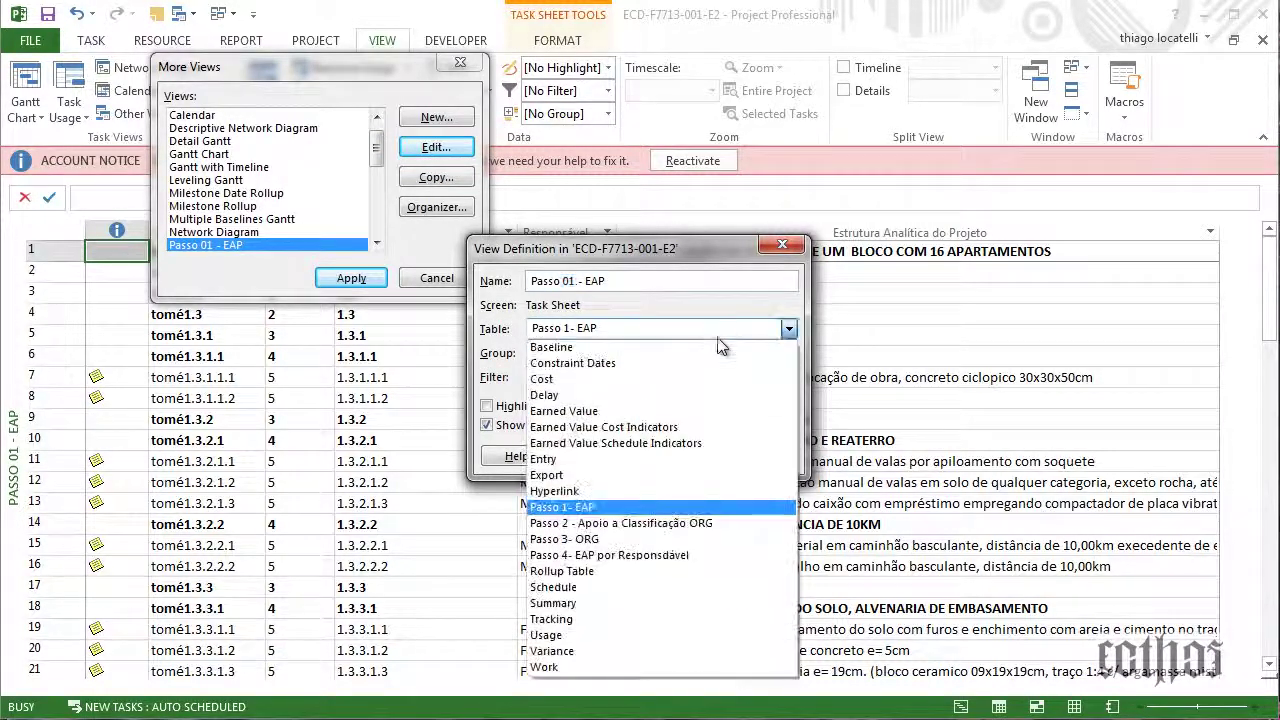
left_click(659, 508)
left_click(676, 455)
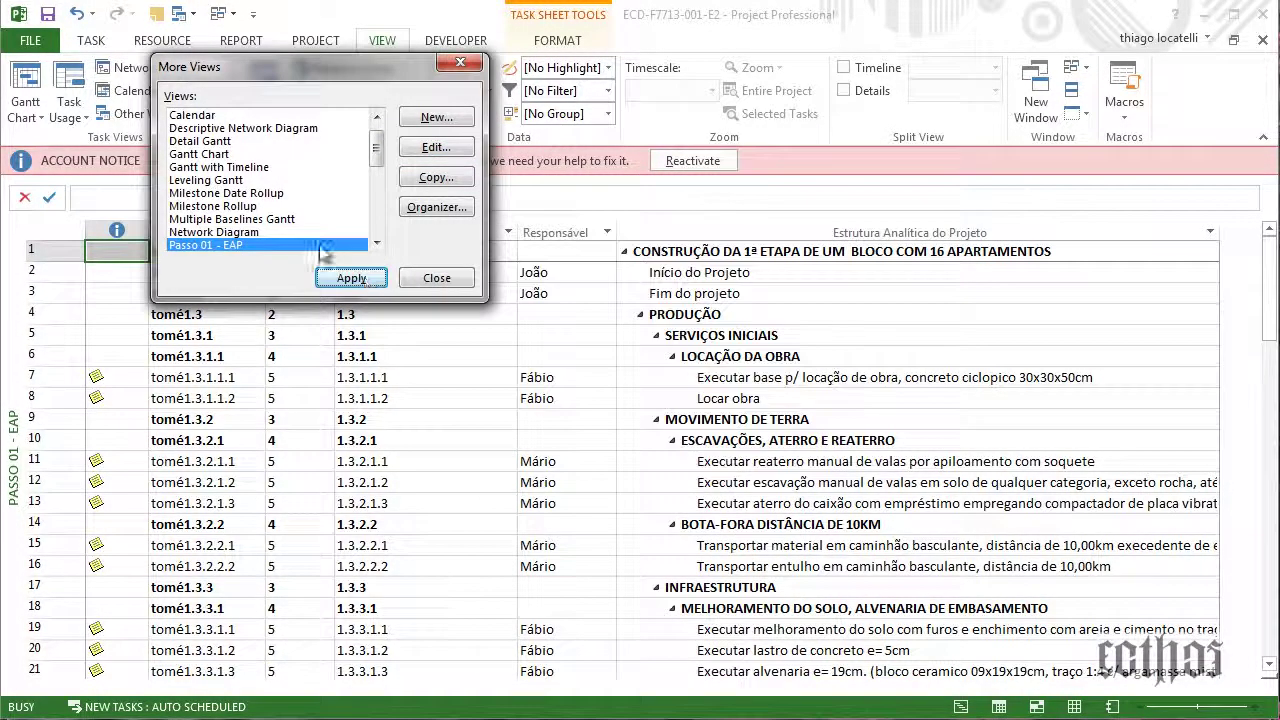
left_click(341, 280)
Hide the ESCAVAÇÕES, ATERRO E REATERRO subtasks and collapse the outline to the top level
left_click(445, 442)
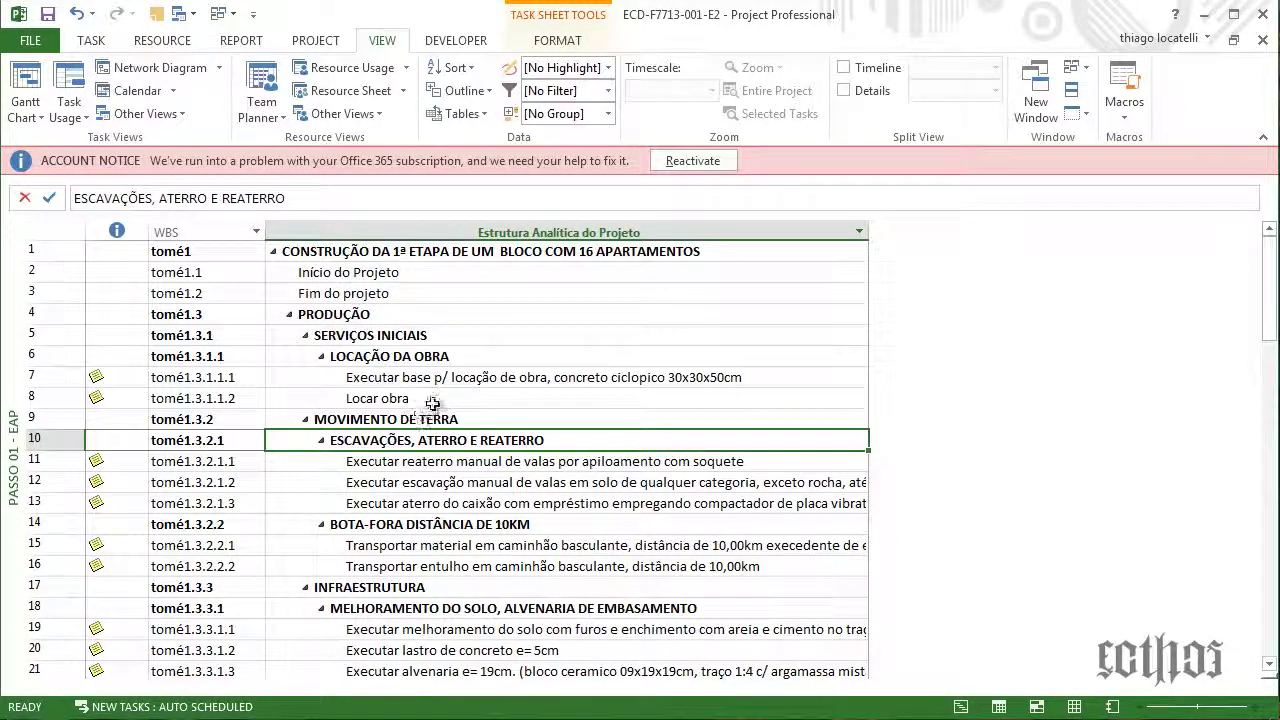
scroll(355, 310, "down", 5)
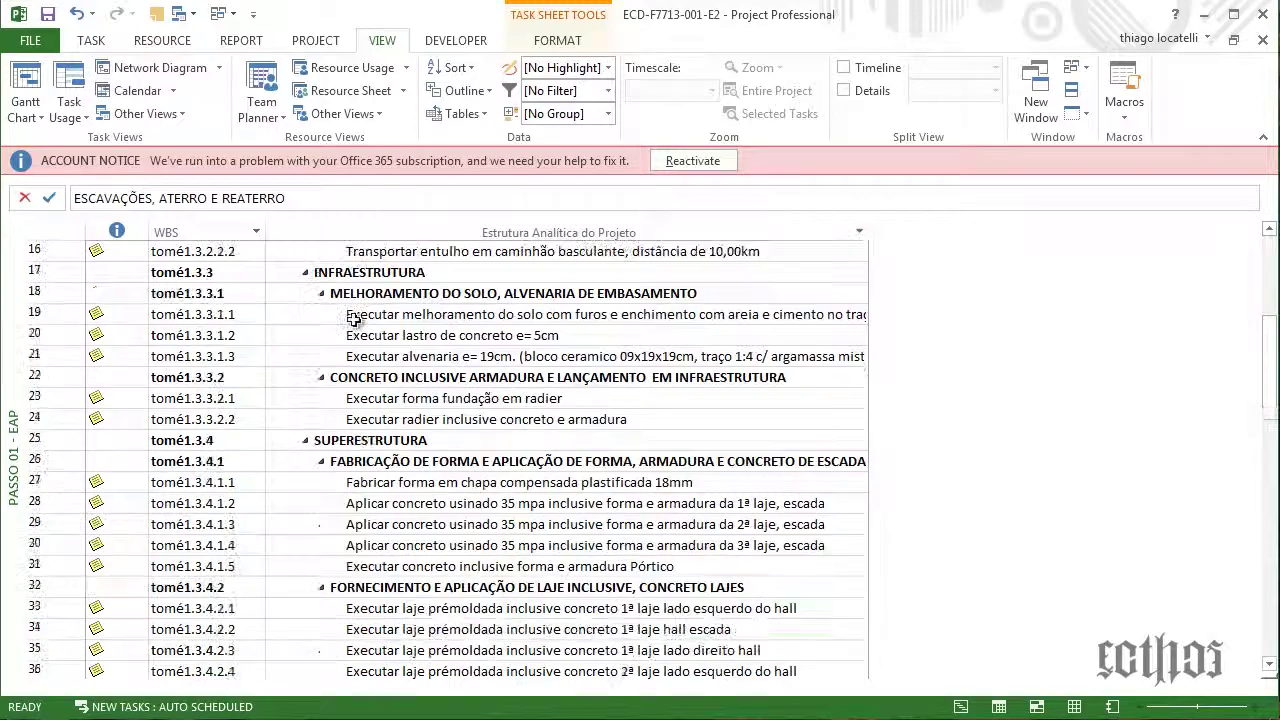
scroll(352, 315, "up", 5)
left_click(466, 91)
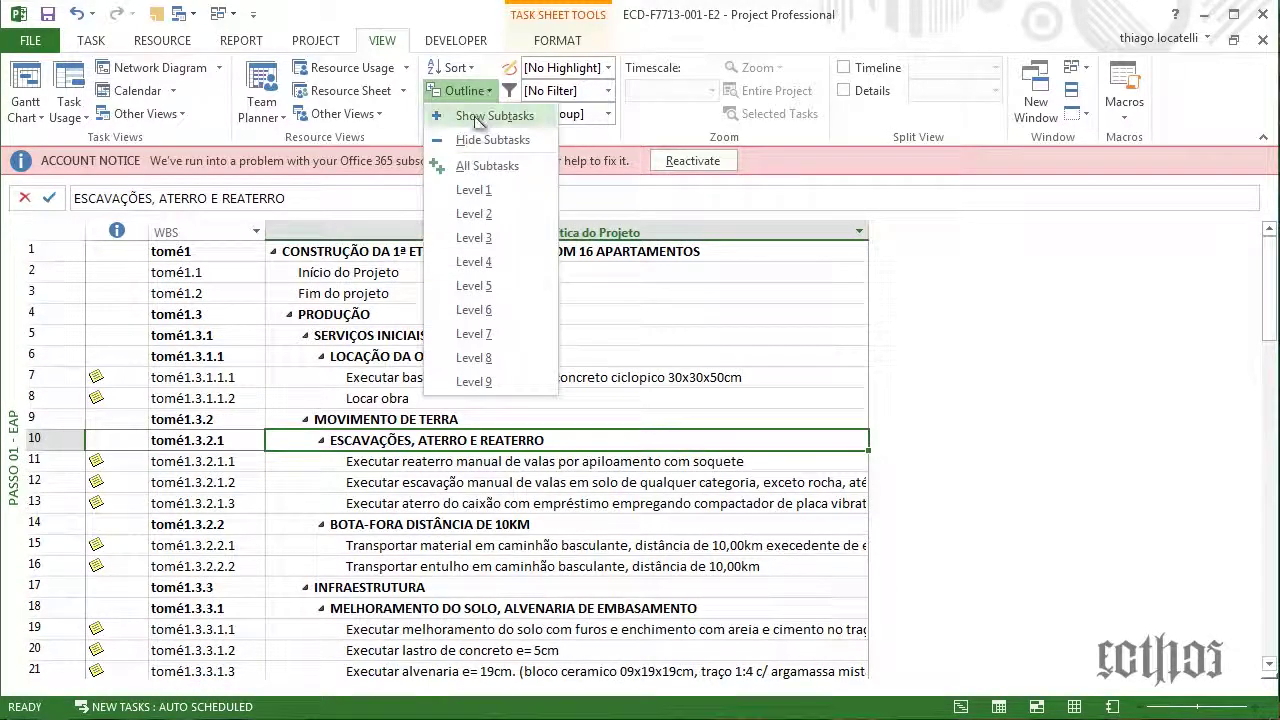
left_click(475, 140)
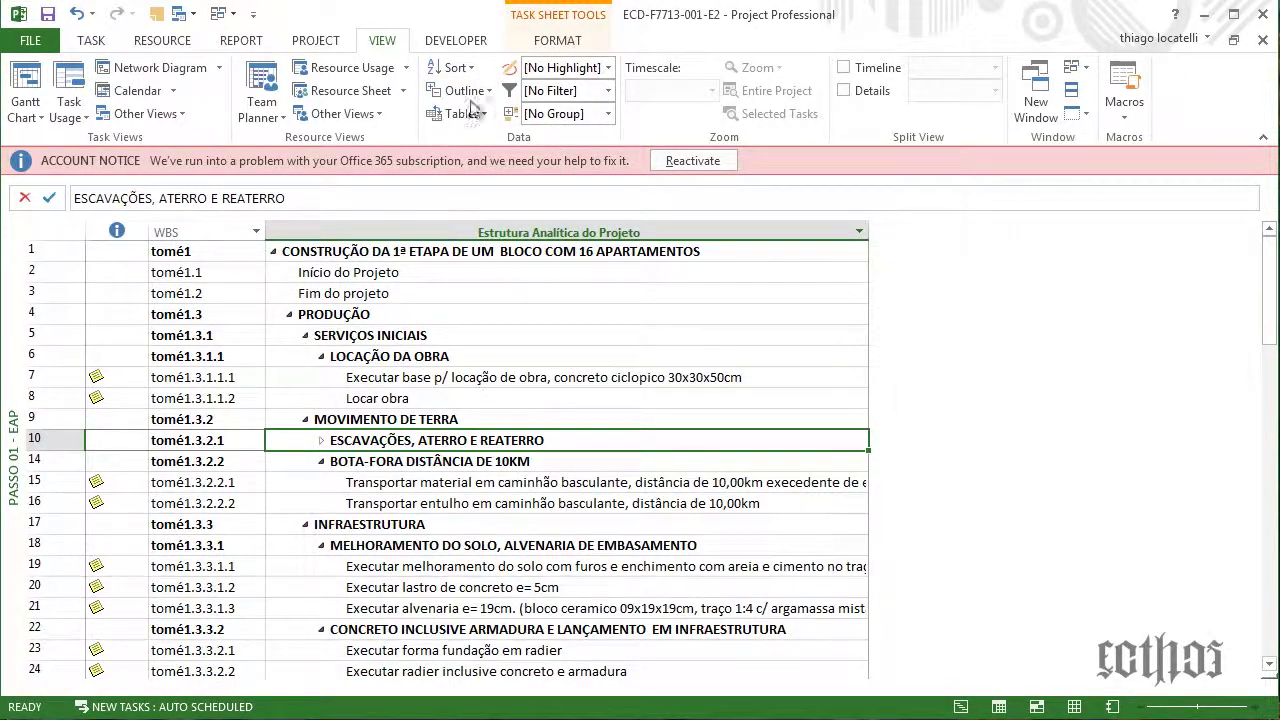
left_click(466, 91)
left_click(476, 140)
left_click(466, 91)
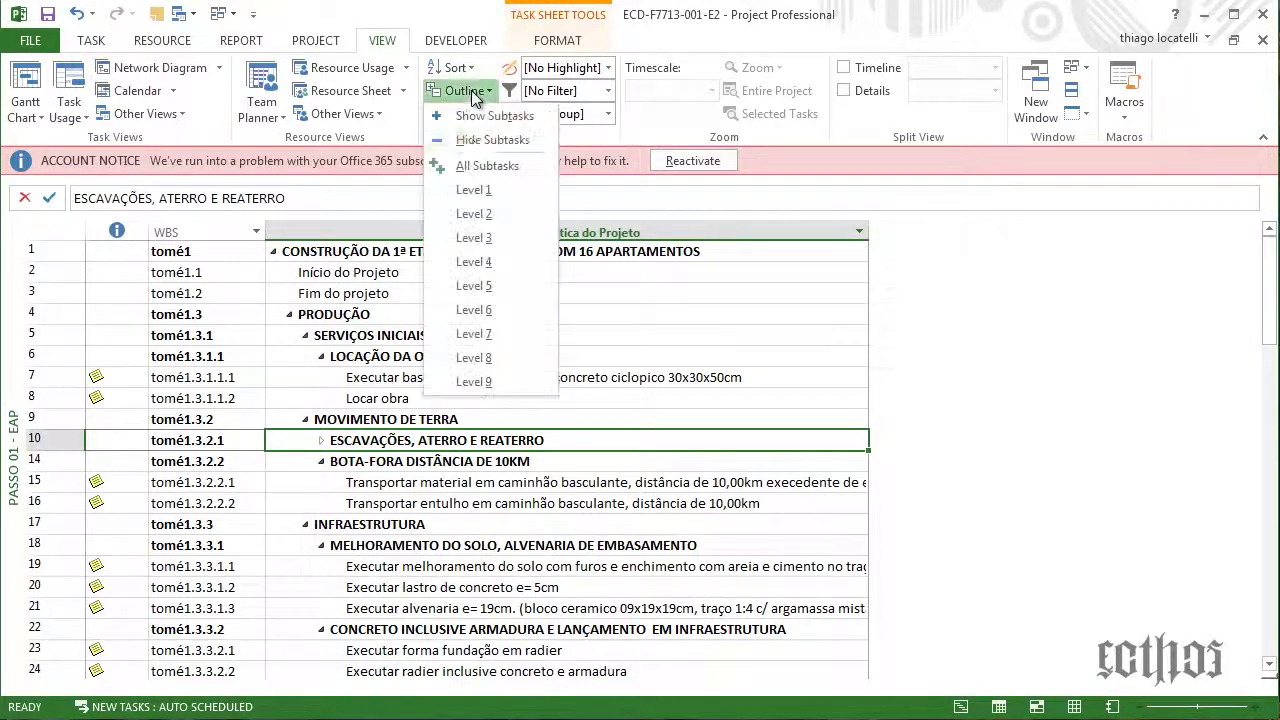
left_click(476, 192)
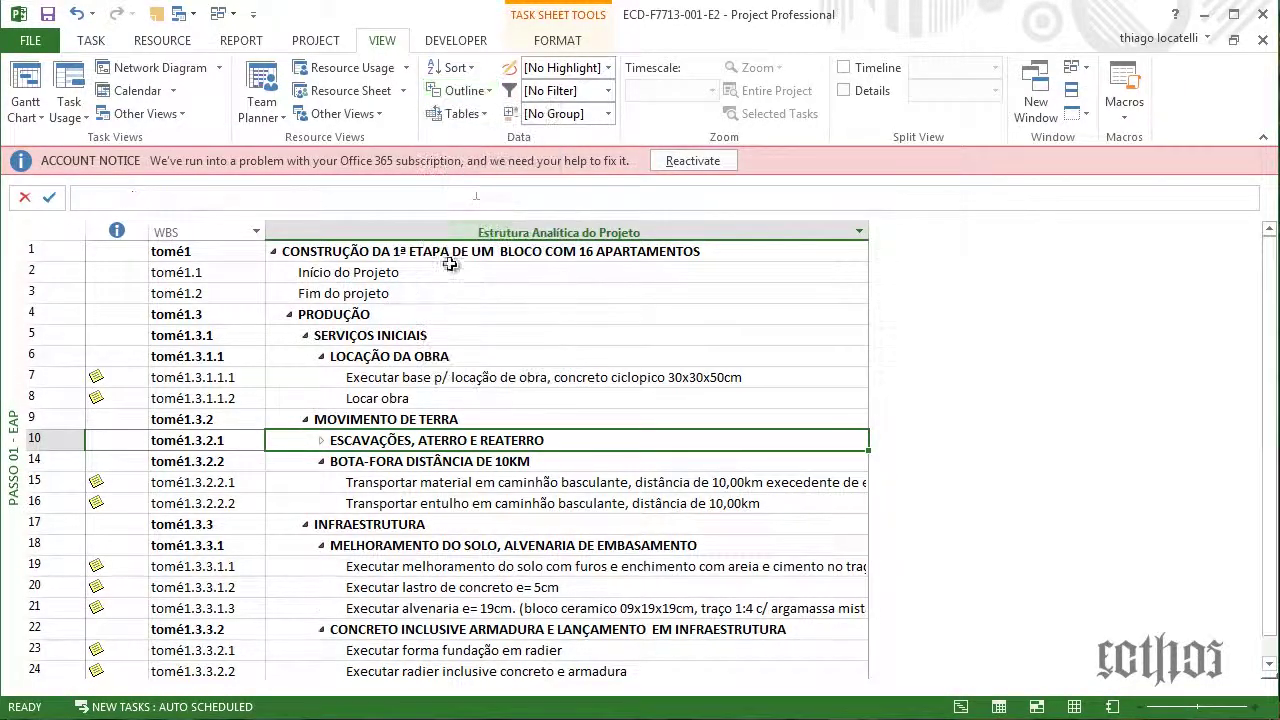
Expand the top summary task and scroll through the full EAP outline
left_click(273, 251)
scroll(330, 527, "down", 3)
scroll(330, 527, "down", 15)
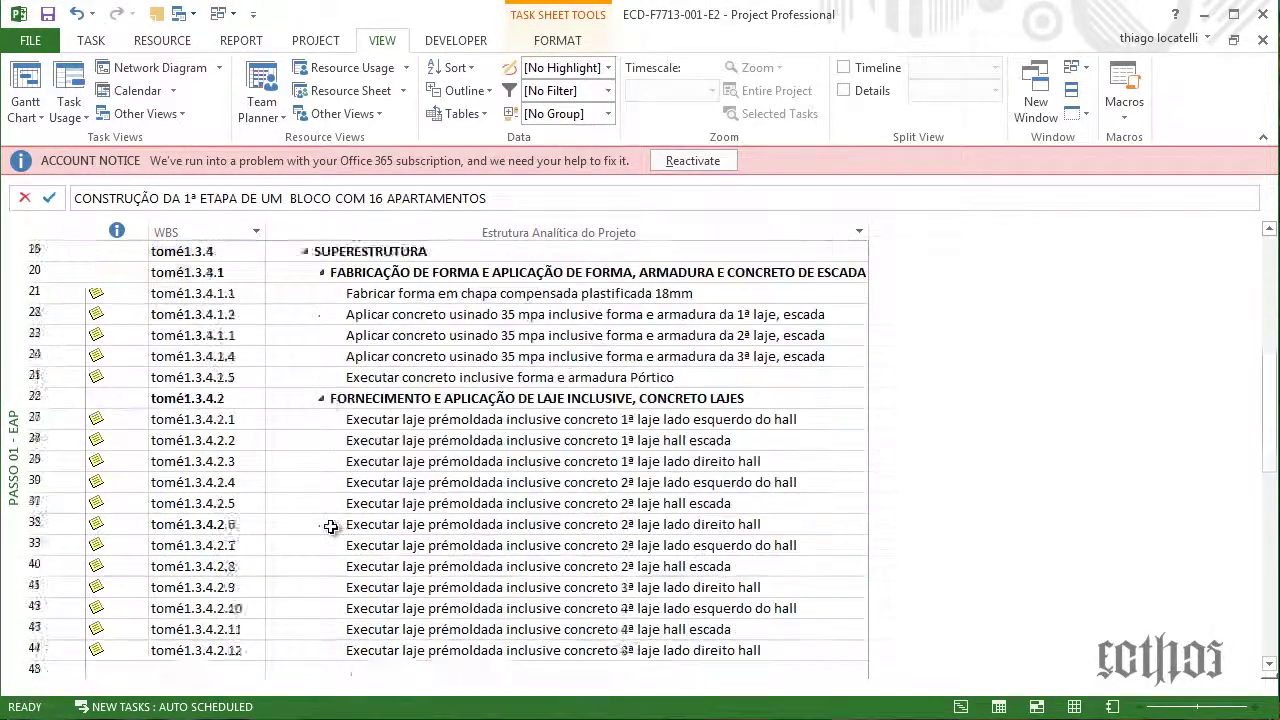
scroll(318, 530, "down", 5)
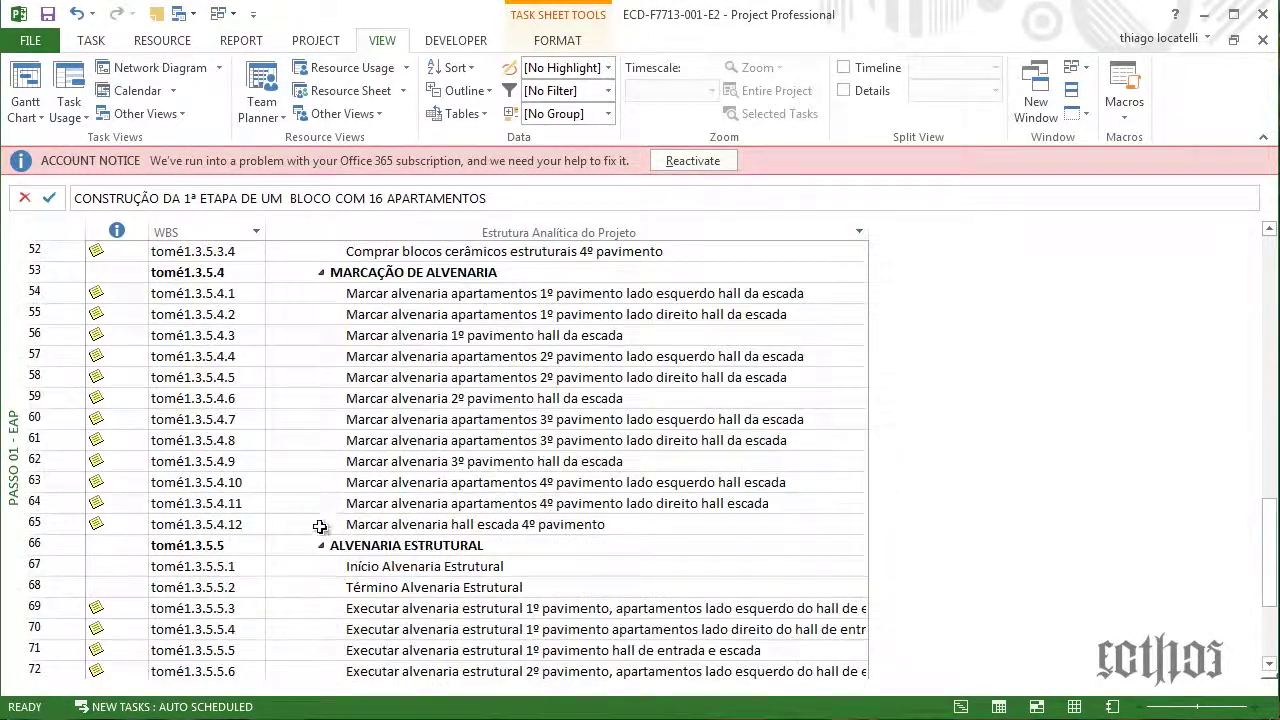
scroll(318, 530, "up", 2)
Collapse the Alvenaria, Paredes e Painéis, laje, formwork, SUPERESTRUTURA and infrastructure concrete groups
left_click(321, 420)
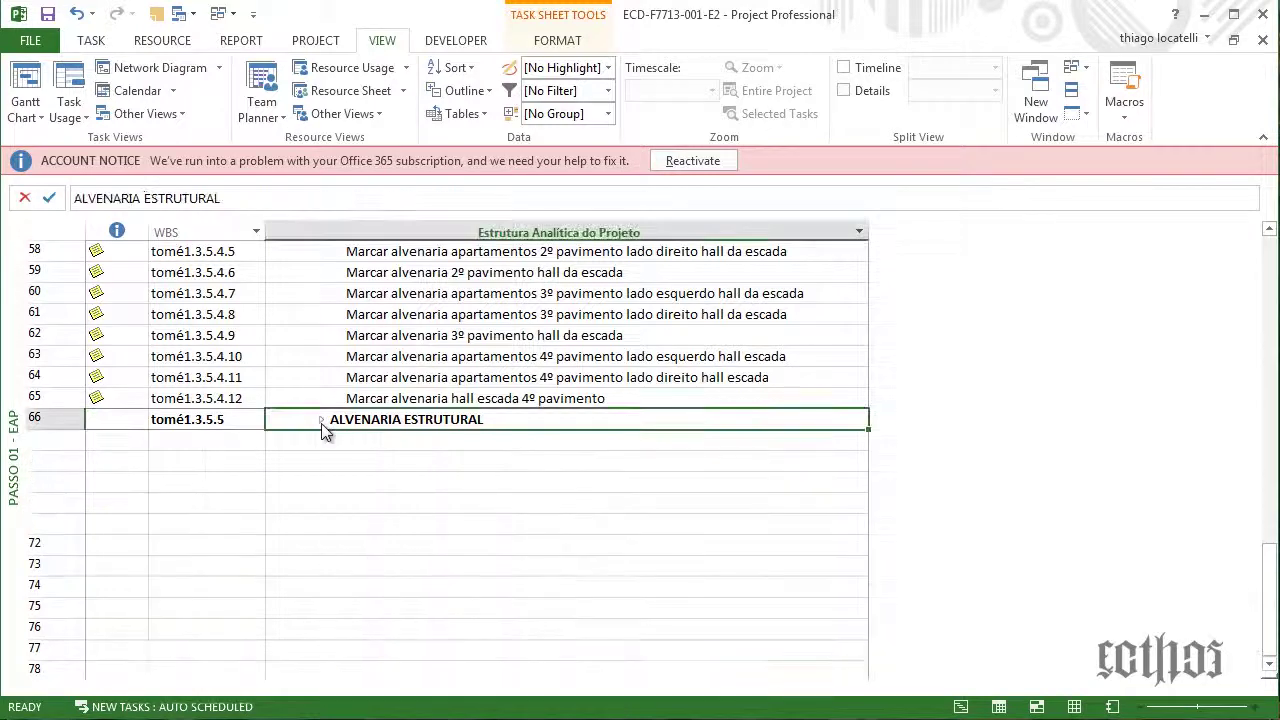
scroll(320, 420, "up", 4)
left_click(321, 400)
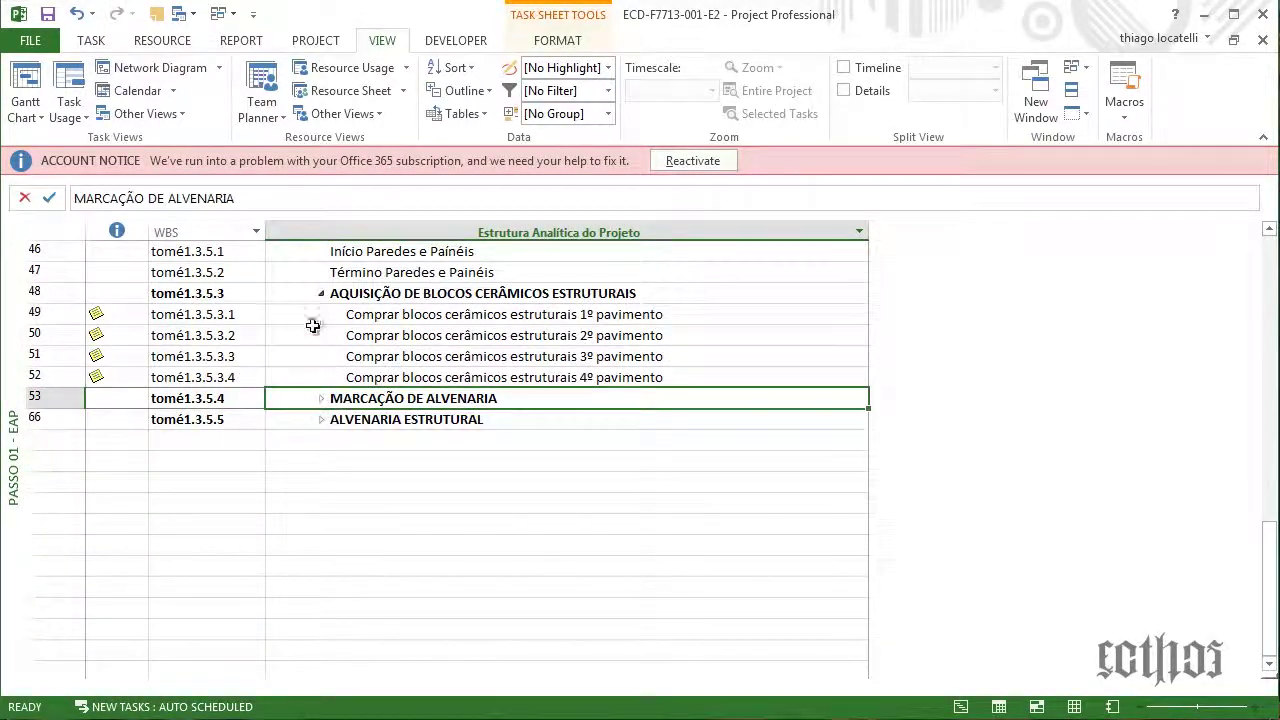
left_click(322, 295)
scroll(309, 437, "up", 5)
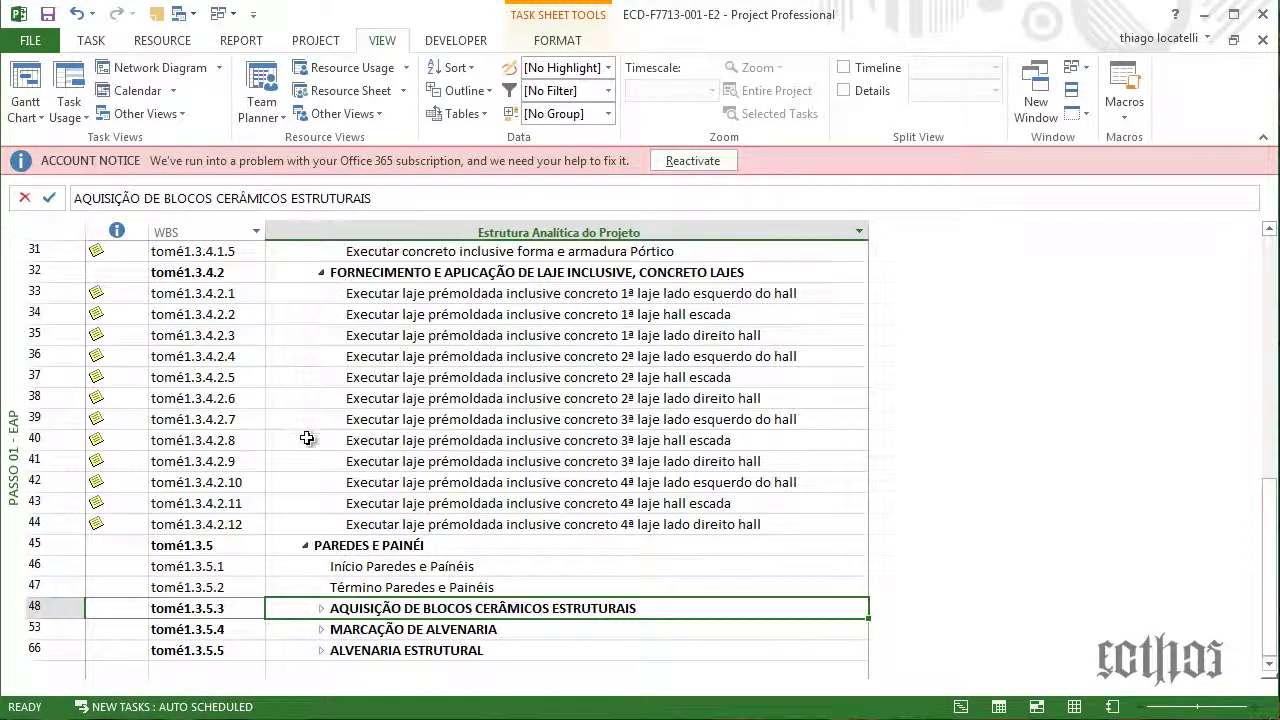
left_click(305, 550)
left_click(305, 548)
left_click(335, 272)
scroll(277, 417, "up", 4)
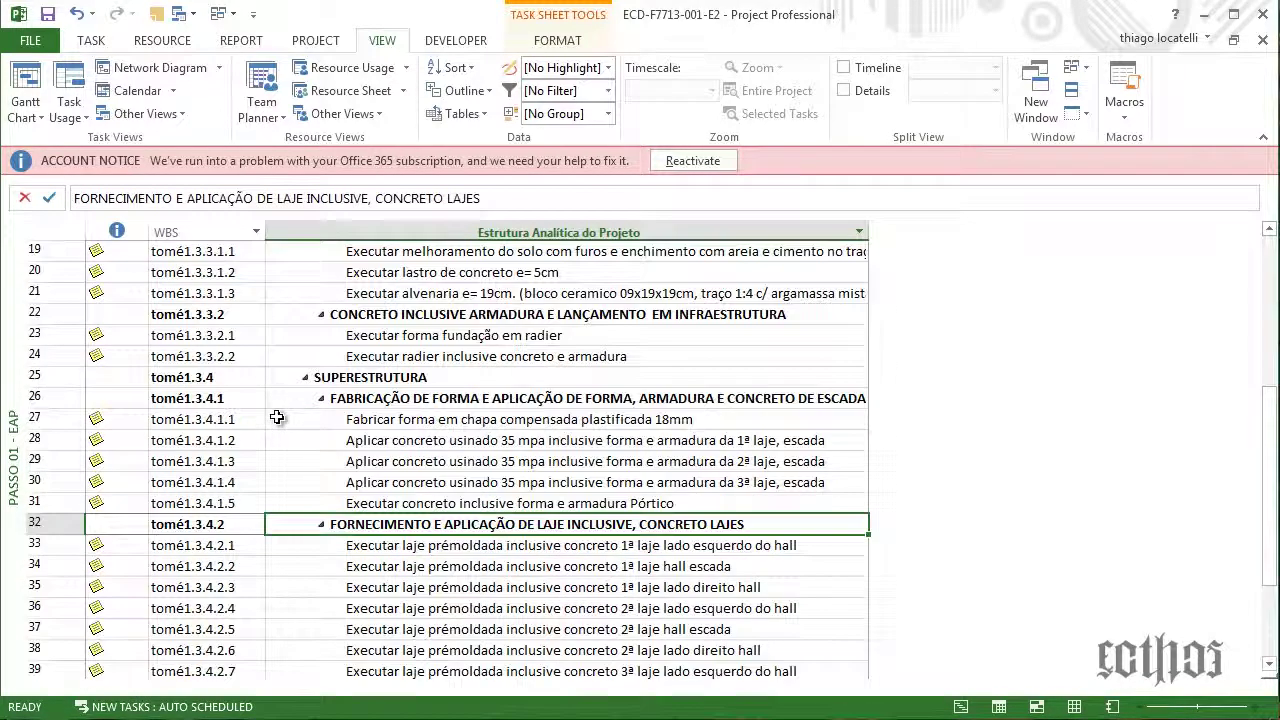
left_click(321, 524)
left_click(321, 398)
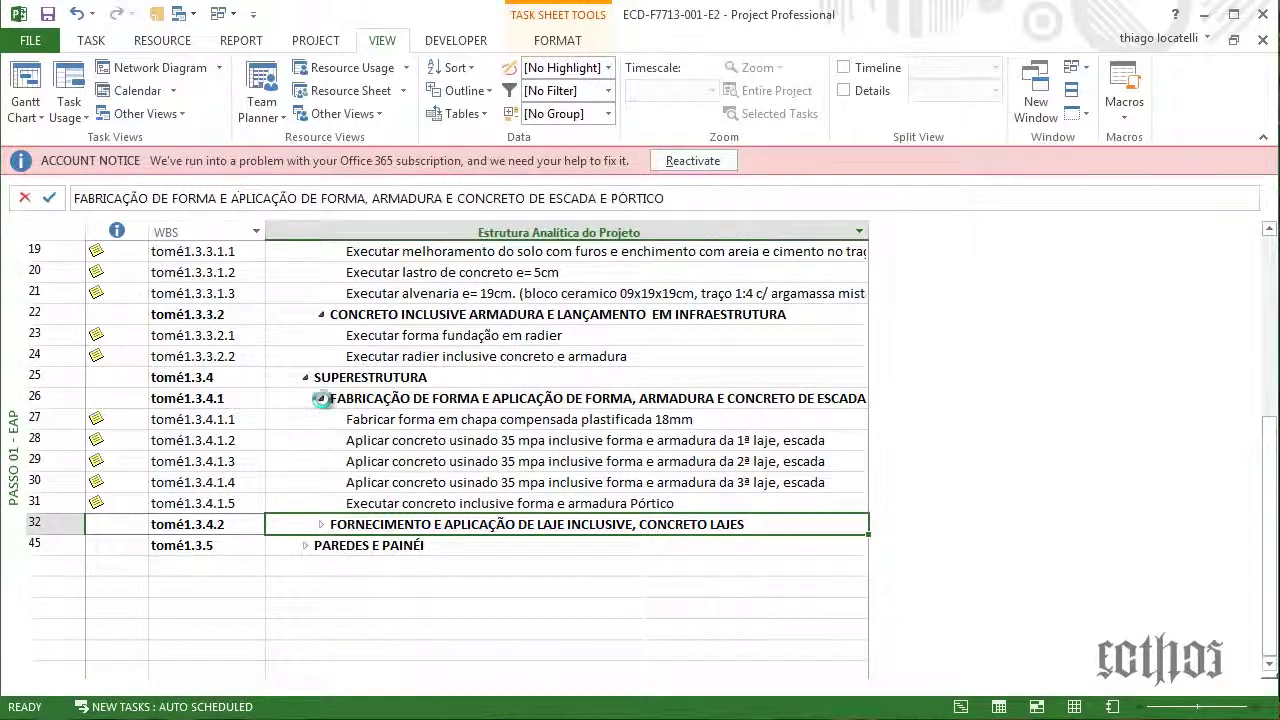
left_click(308, 377)
left_click(321, 314)
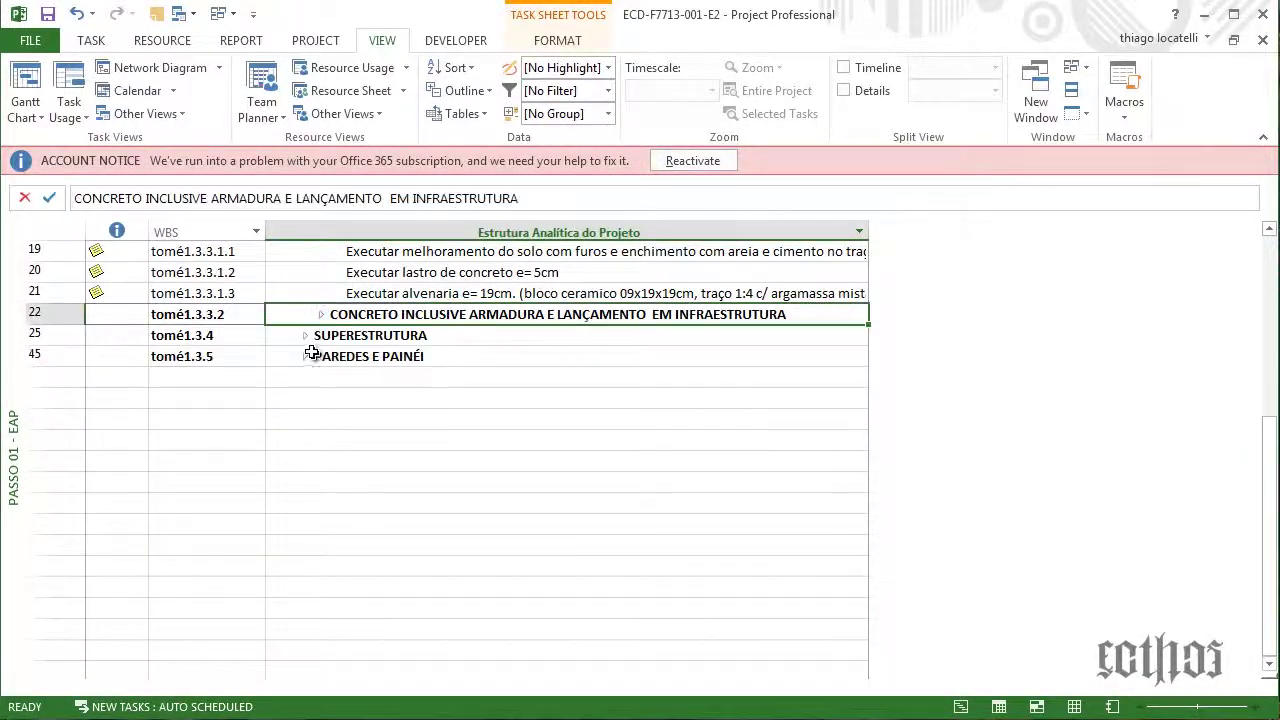
Collapse MELHORAMENTO DO SOLO, INFRAESTRUTURA, BOTA-FORA, MOVIMENTO DE TERRA, LOCAÇÃO, SERVIÇOS INICIAIS, PRODUÇÃO and row 1
scroll(312, 430, "up", 5)
left_click(321, 545)
left_click(305, 524)
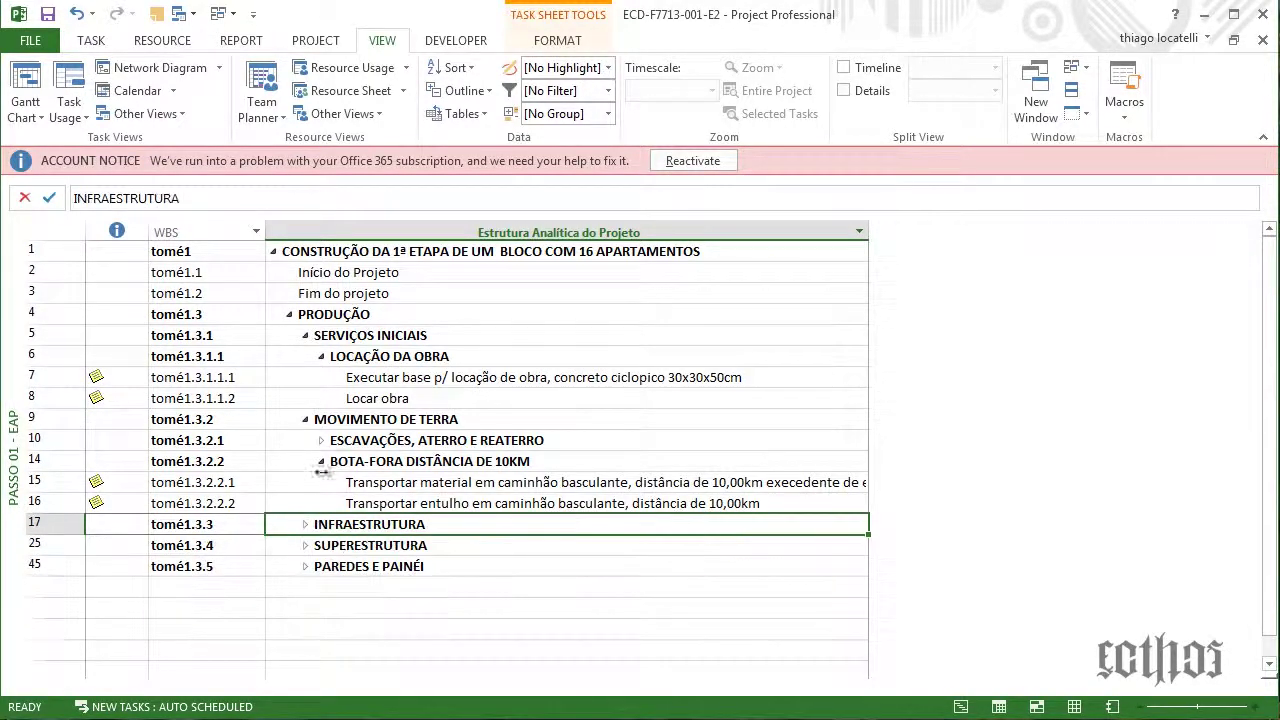
left_click(321, 461)
left_click(305, 419)
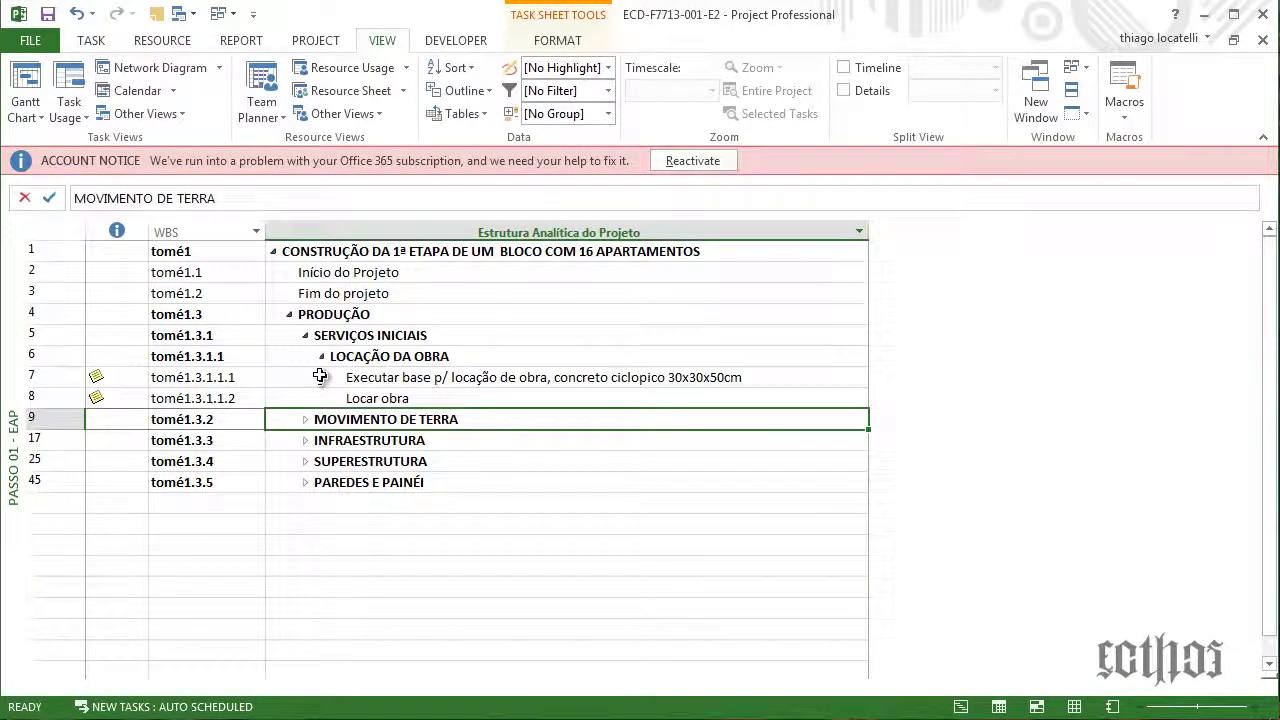
left_click(321, 356)
left_click(305, 335)
left_click(289, 314)
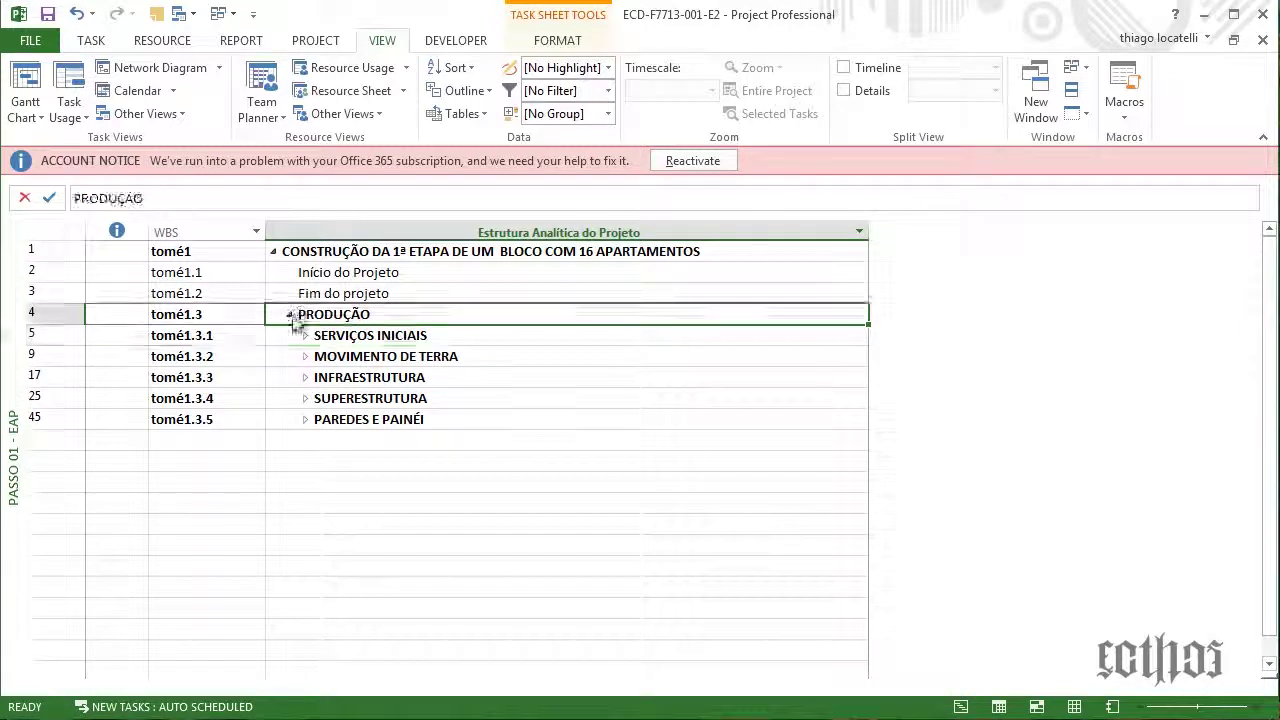
left_click(274, 252)
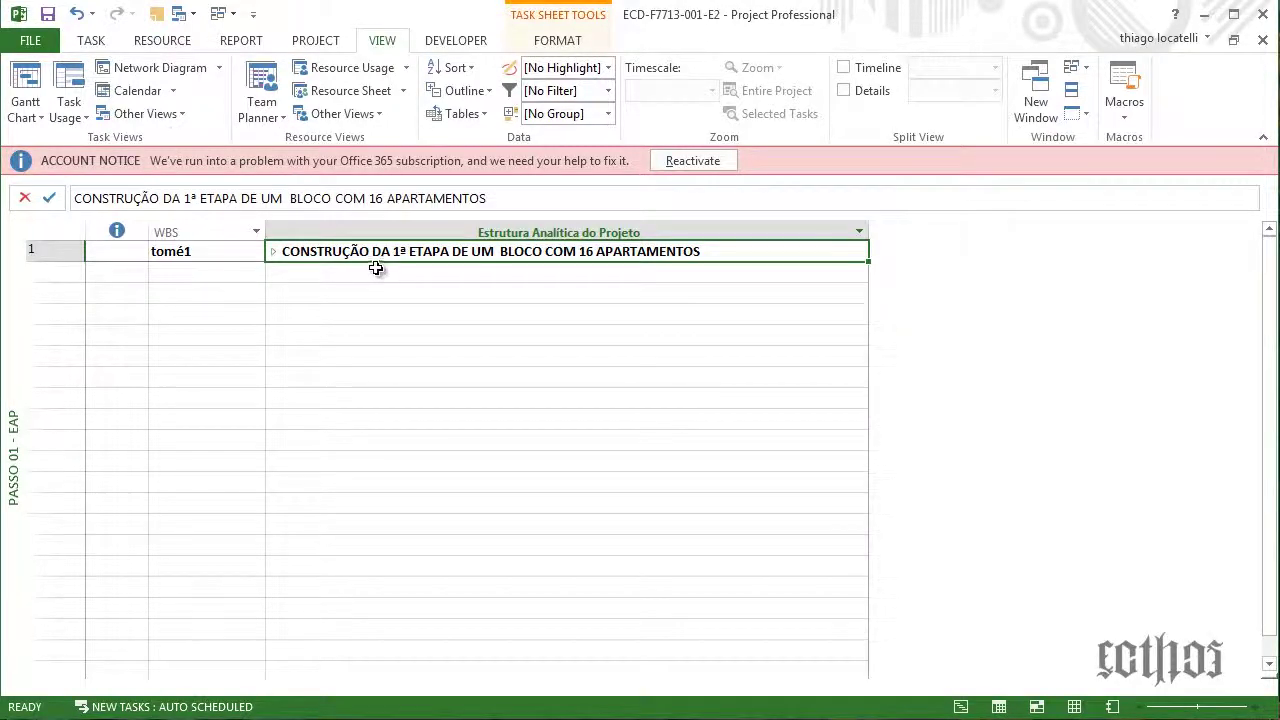
left_click(52, 42)
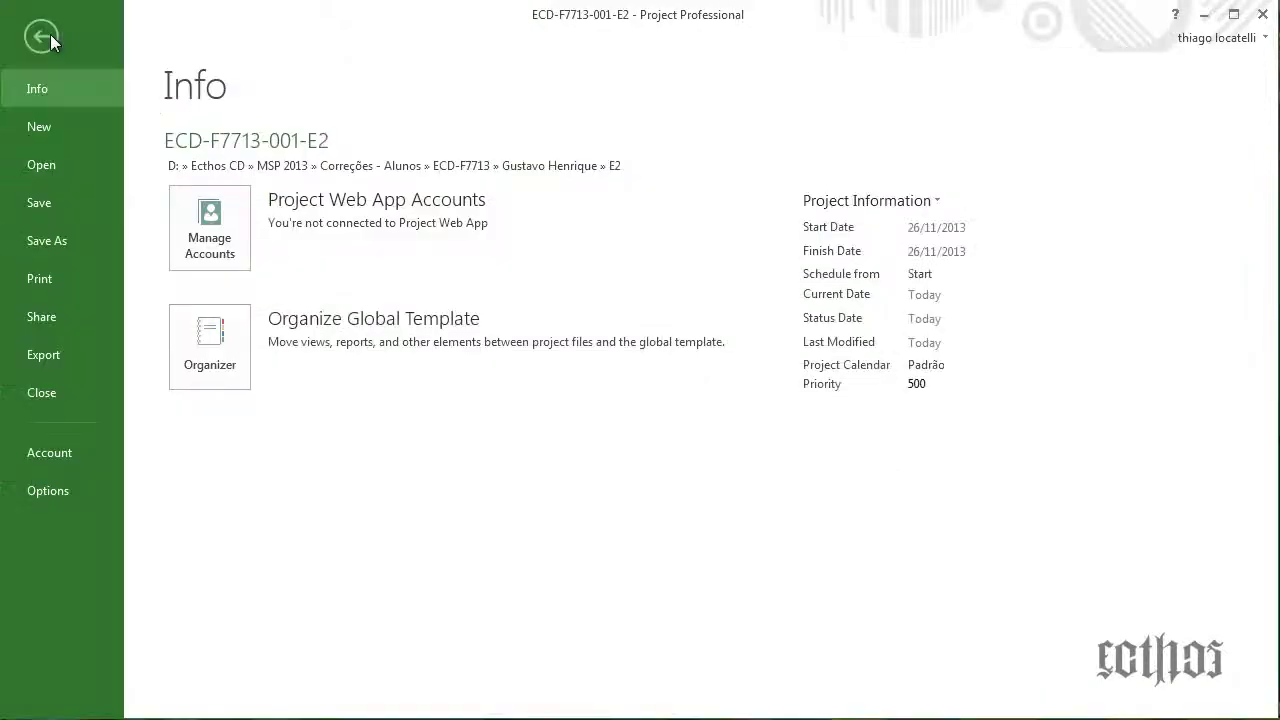
left_click(842, 200)
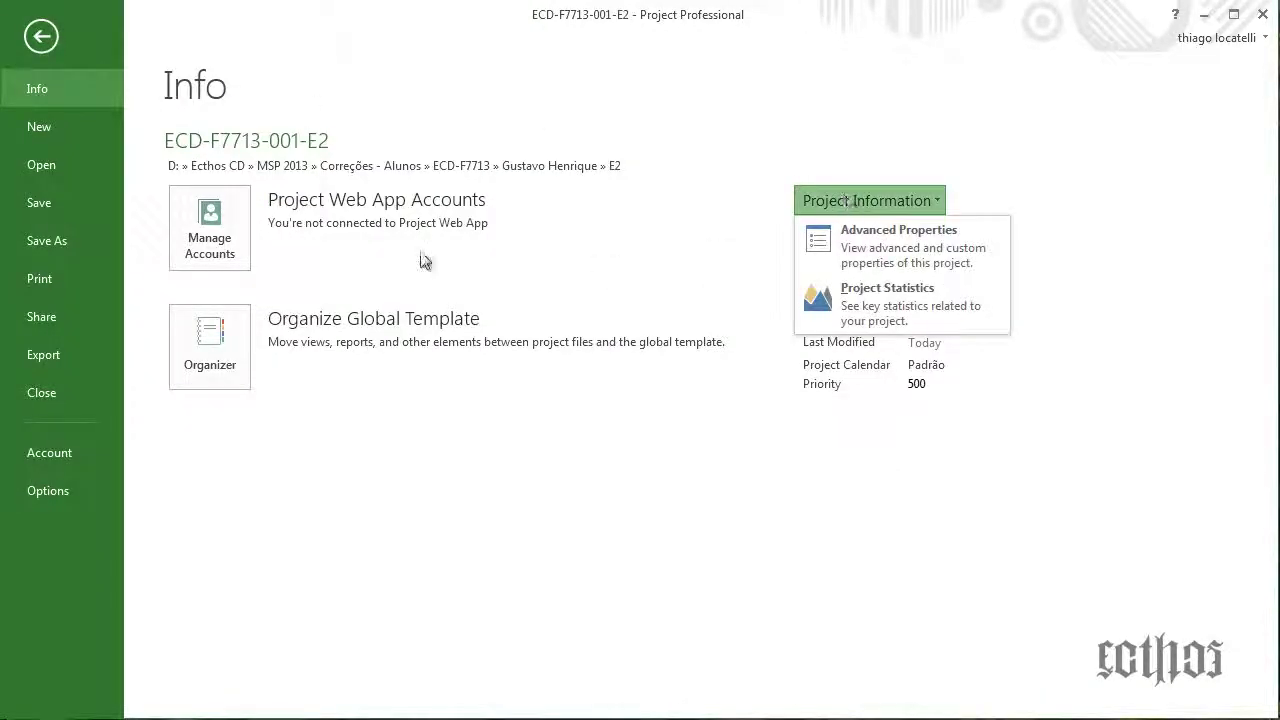
left_click(957, 322)
left_click(887, 235)
left_click(876, 208)
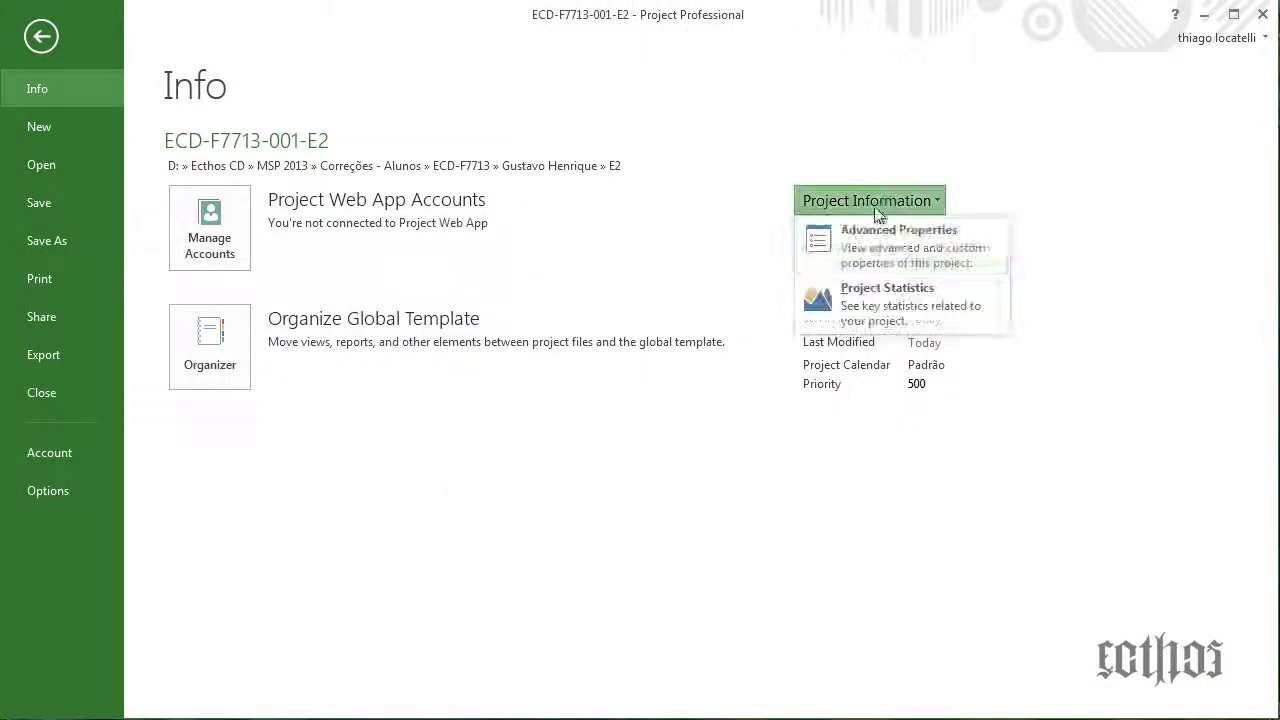
left_click(880, 238)
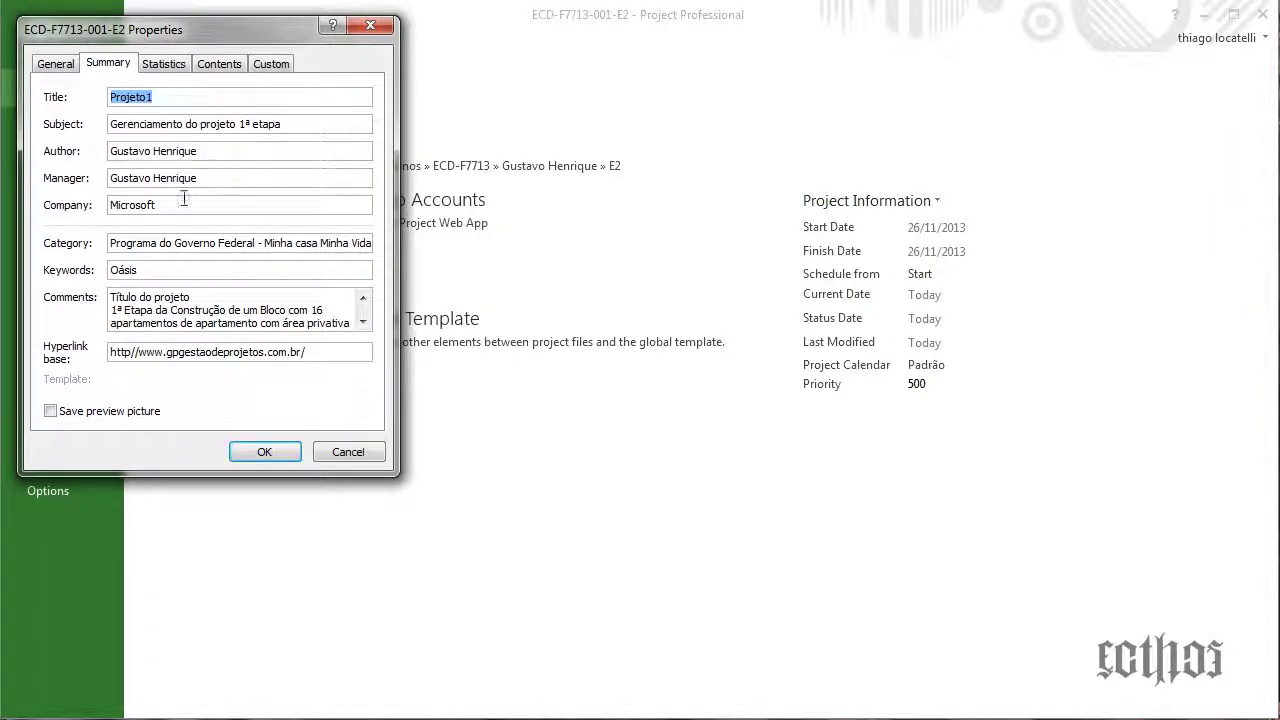
left_click(340, 313)
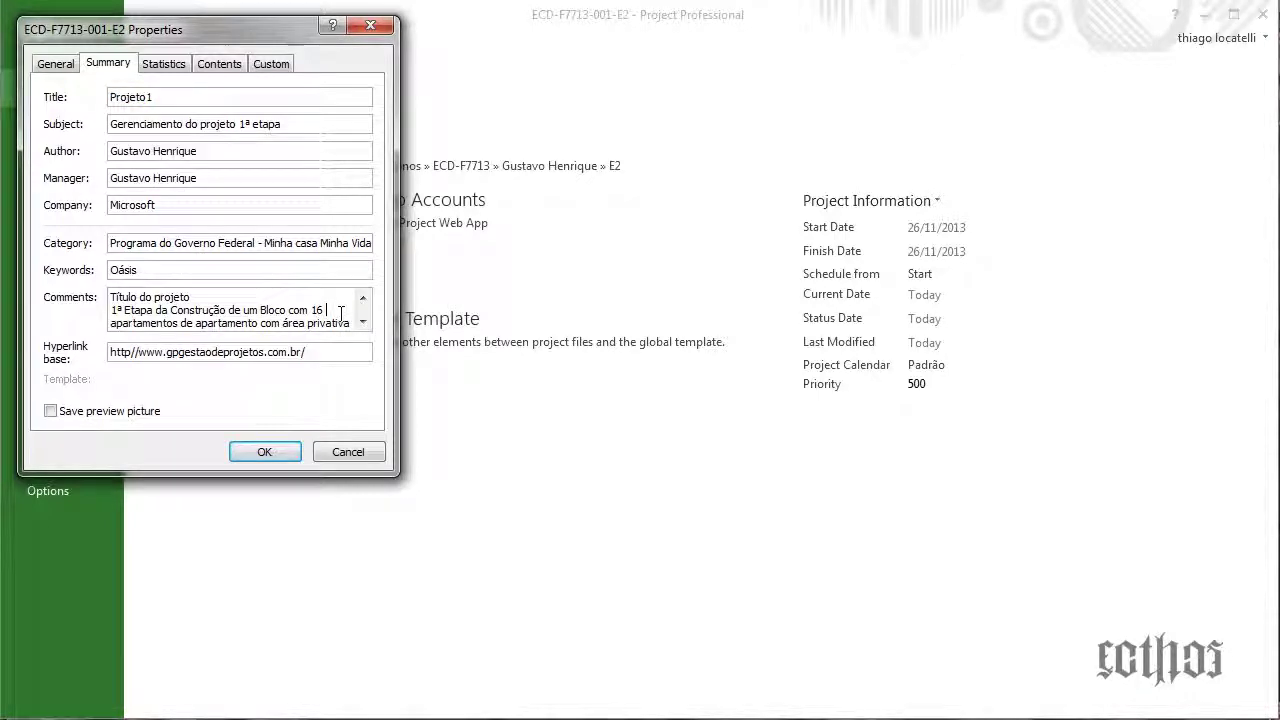
scroll(340, 313, "down", 5)
scroll(340, 313, "down", 6)
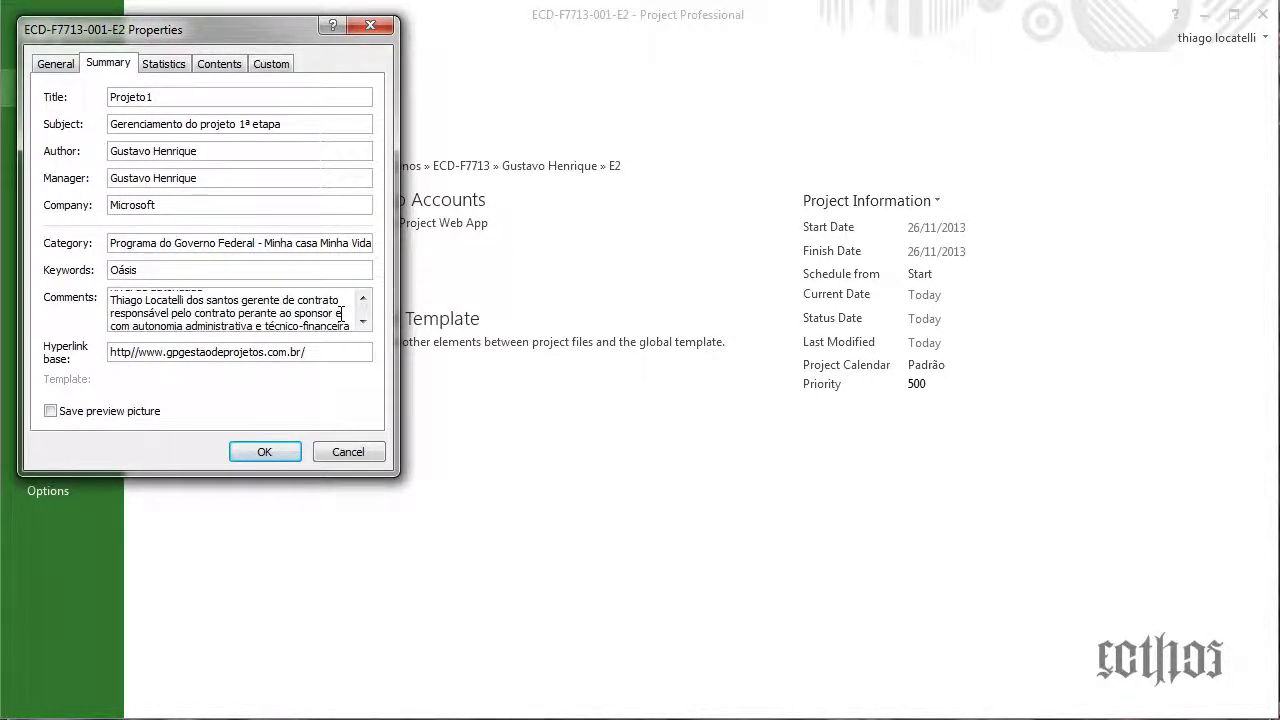
scroll(341, 314, "up", 10)
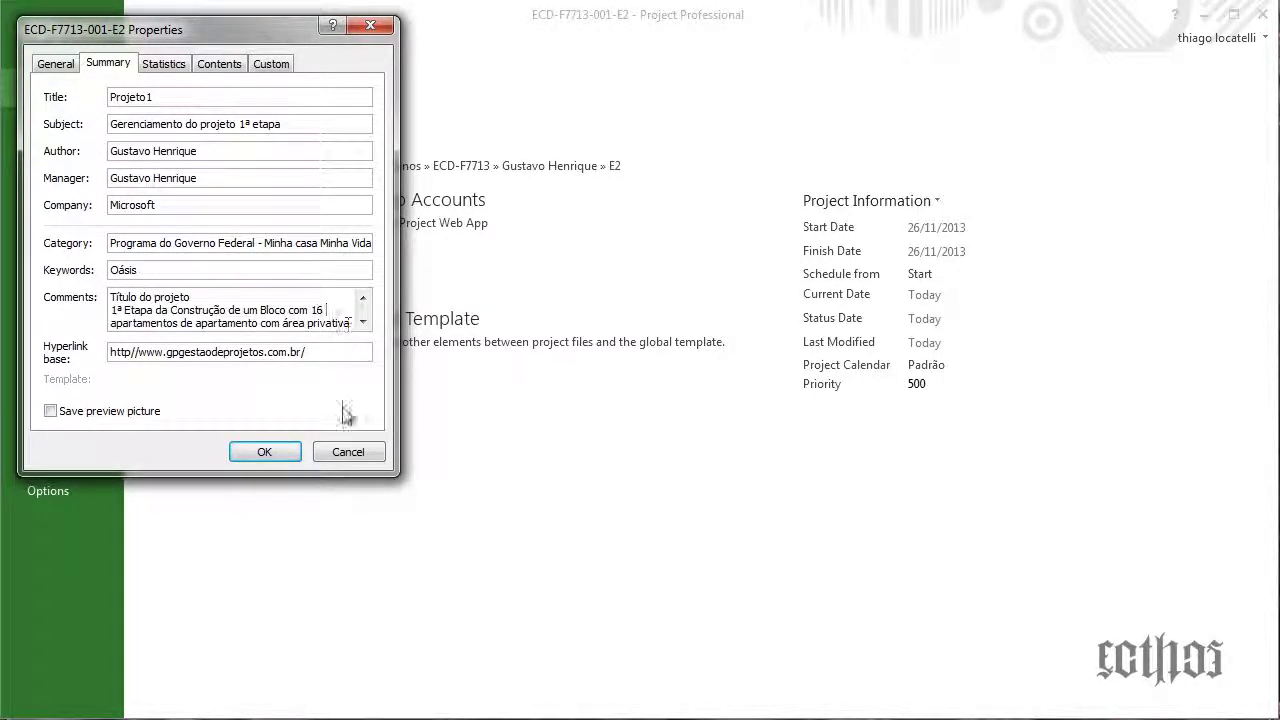
left_click(348, 452)
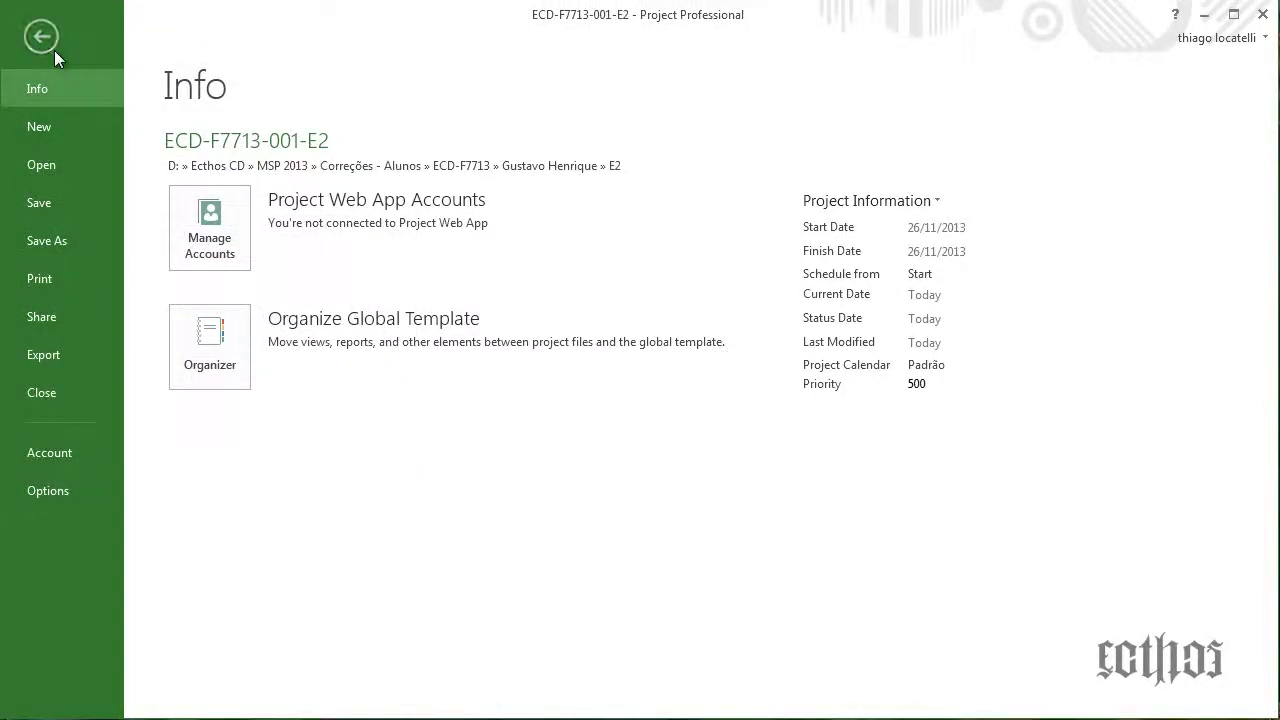
left_click(41, 37)
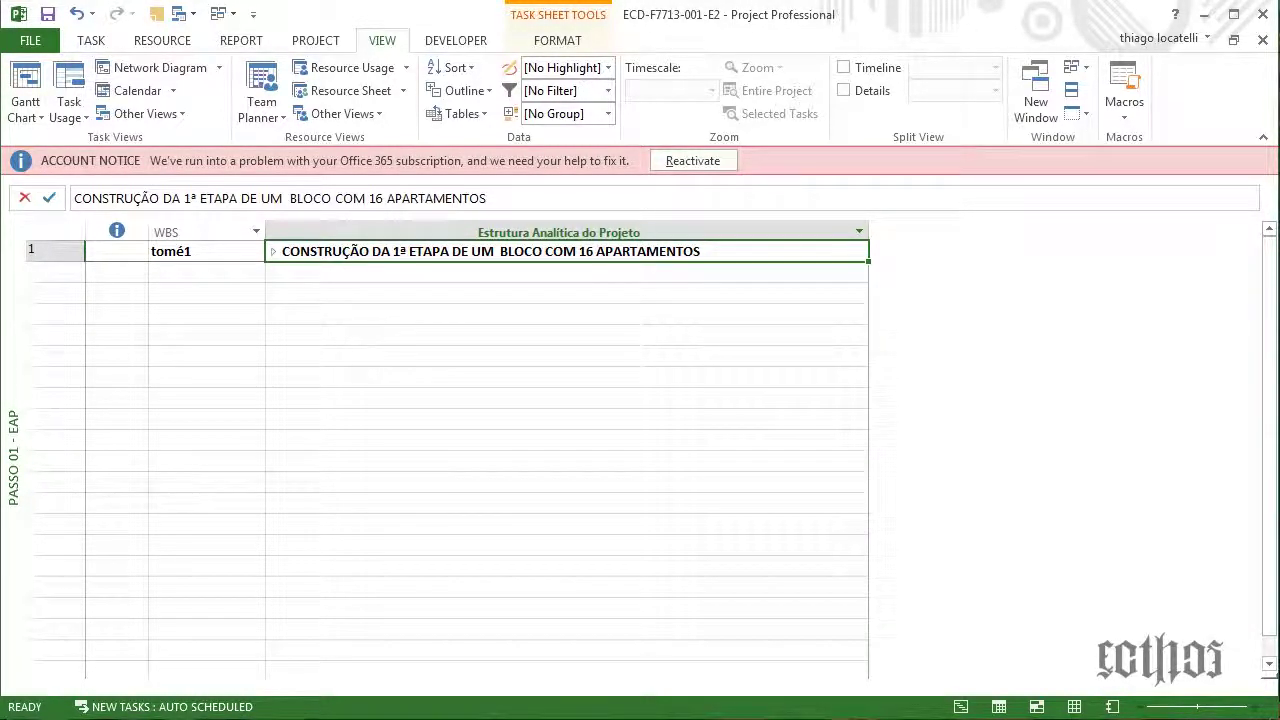
left_click_drag(2, 180, 318, 250)
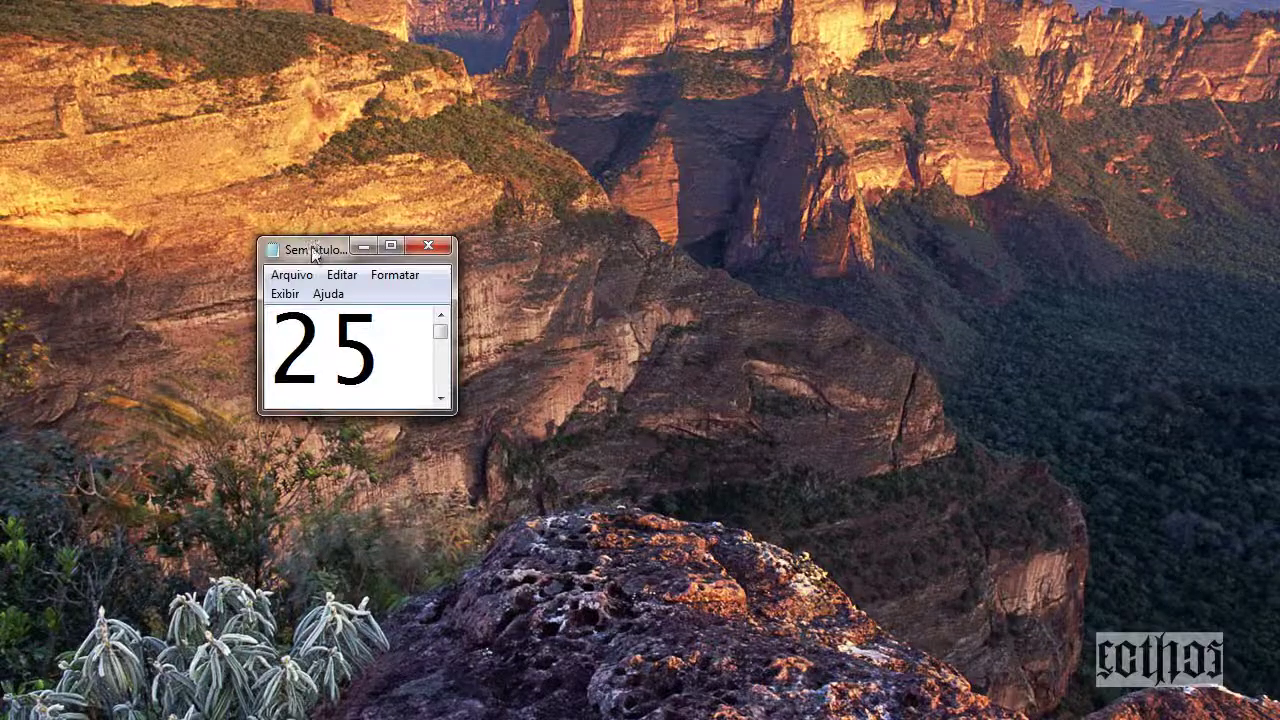
left_click_drag(318, 250, 133, 197)
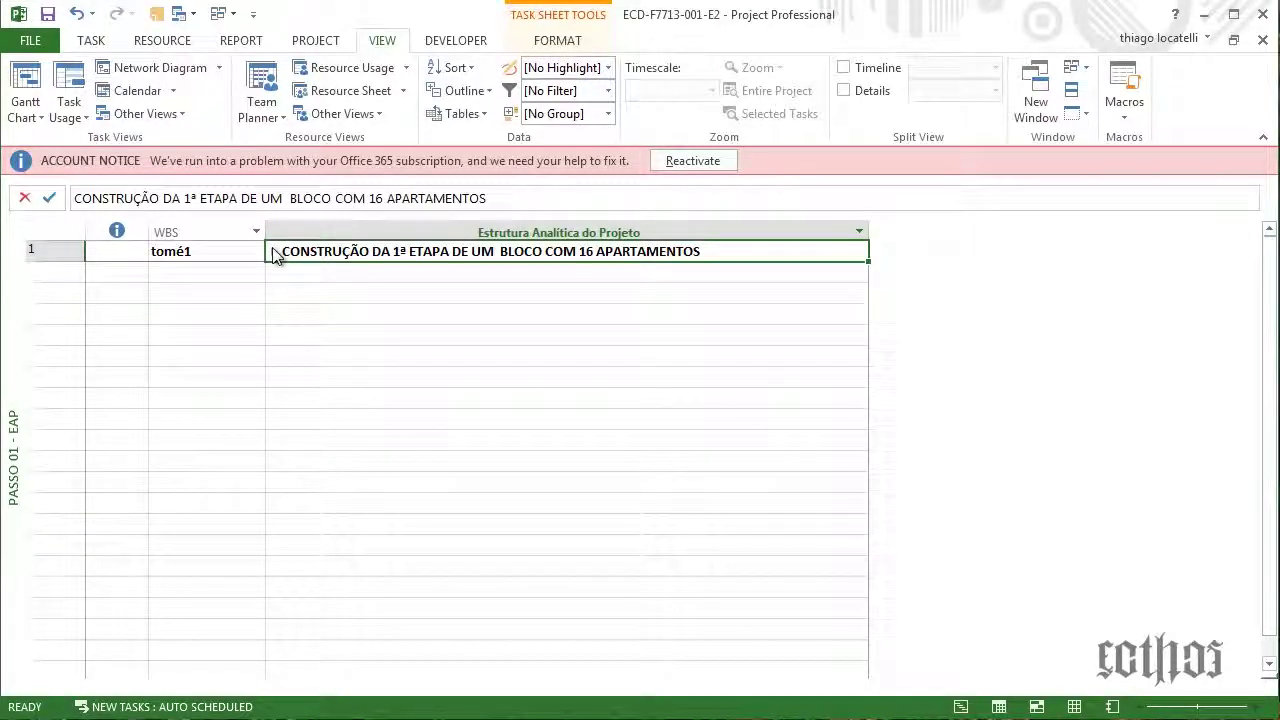
Expand row 1 and insert the task 'Gerenciamento do Projeto' above PRODUÇÃO
left_click(272, 249)
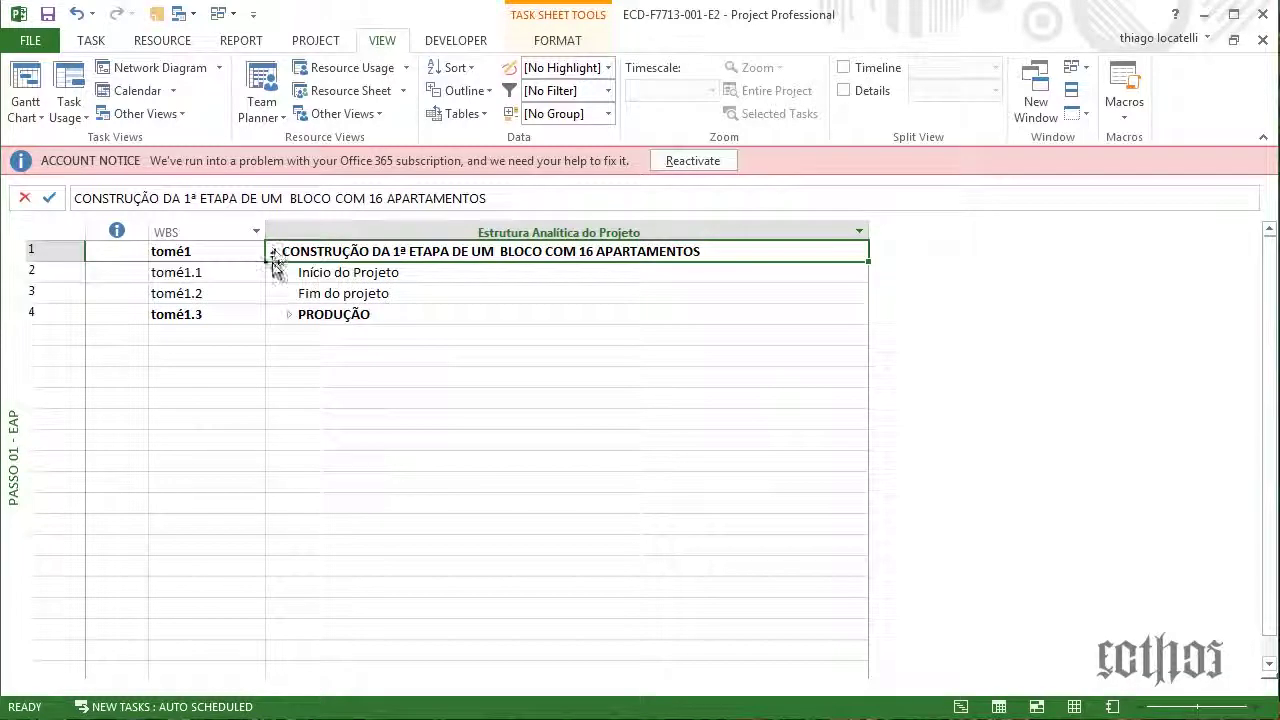
left_click(313, 279)
left_click(315, 295)
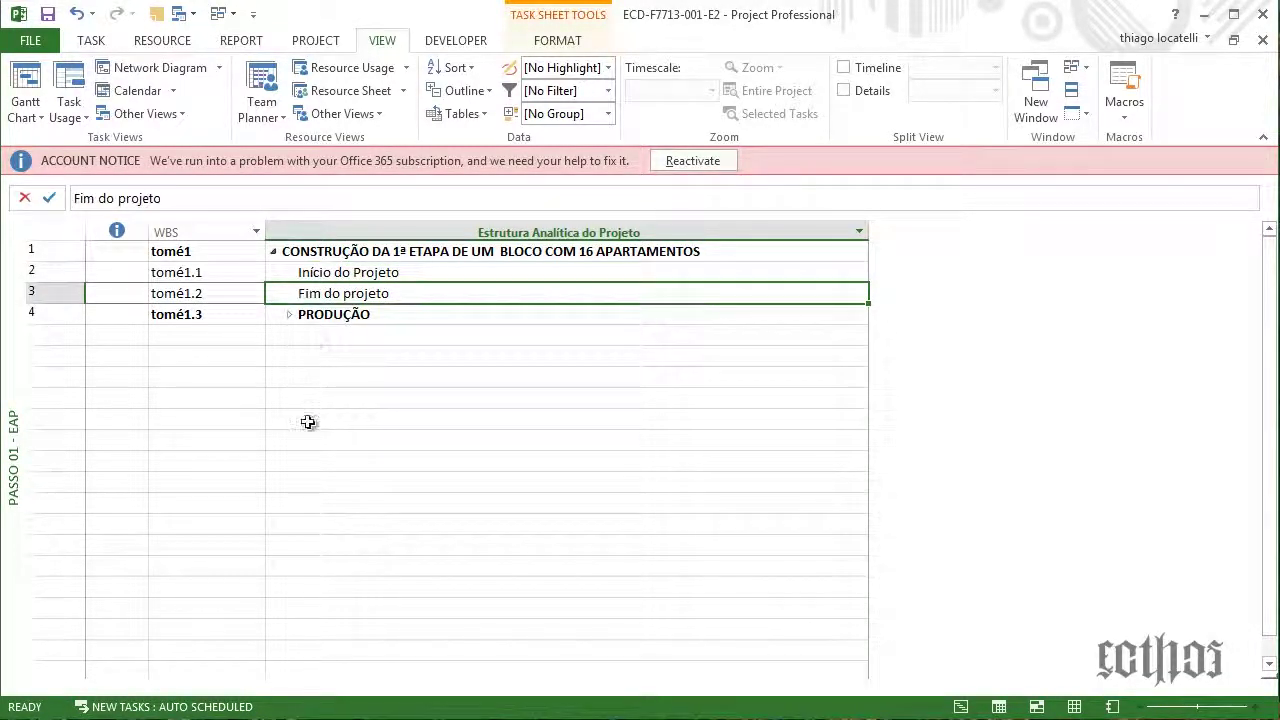
left_click(300, 316)
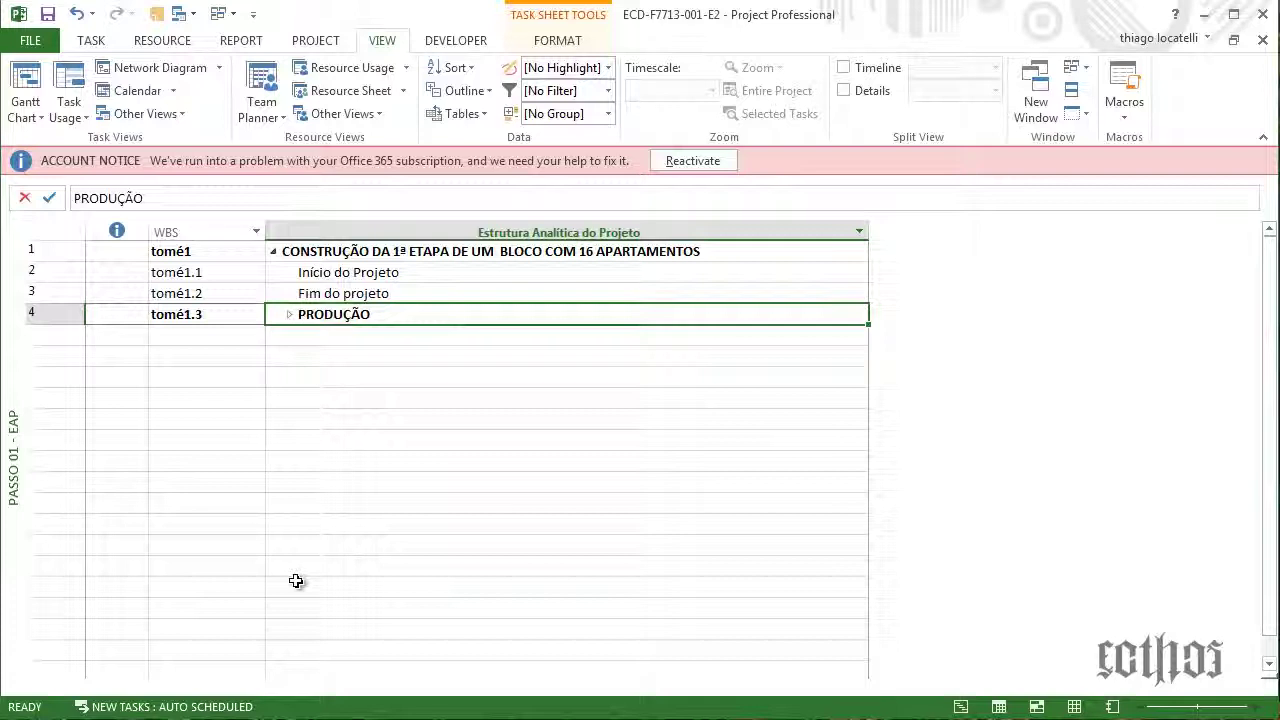
key("Insert")
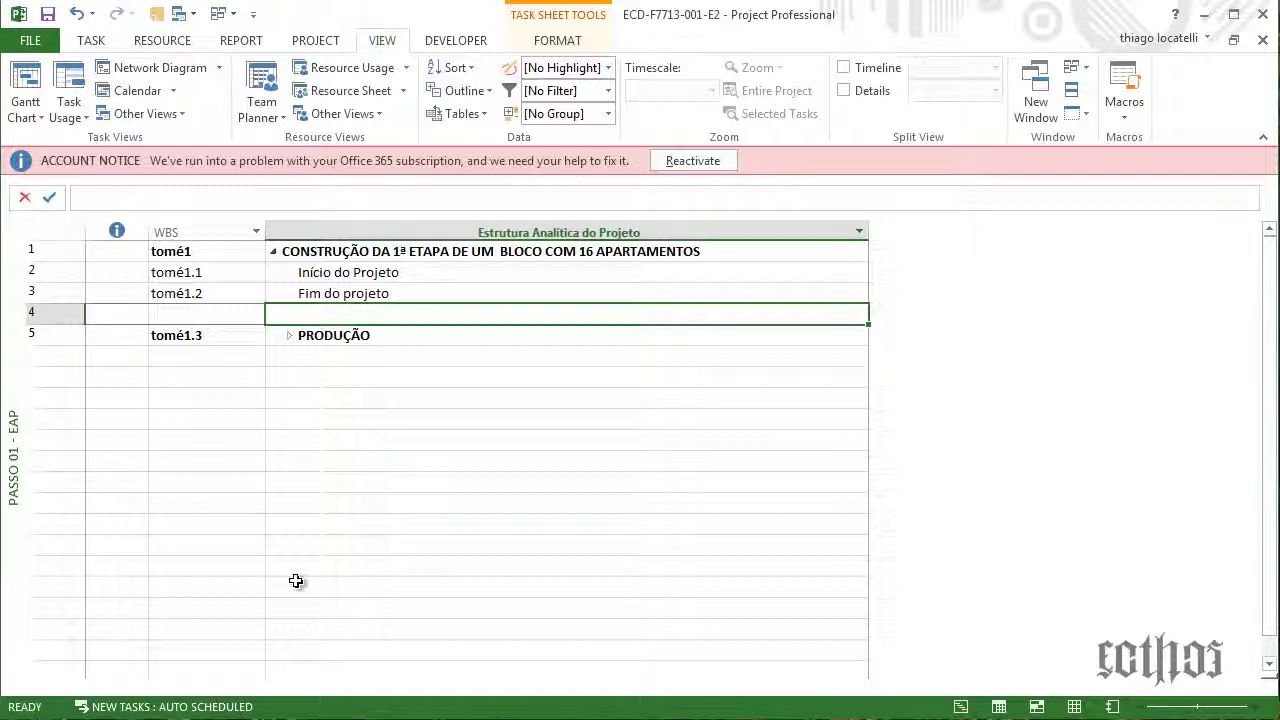
type("Gerenciame")
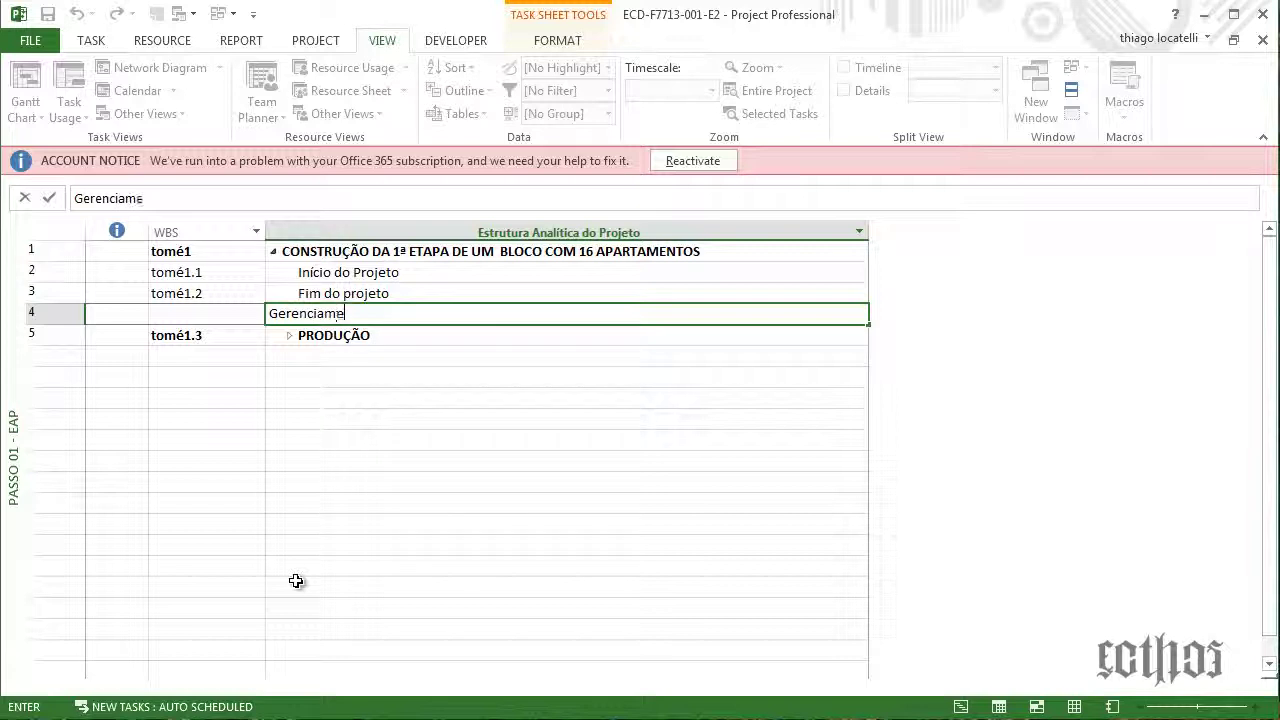
type("nto do Pr")
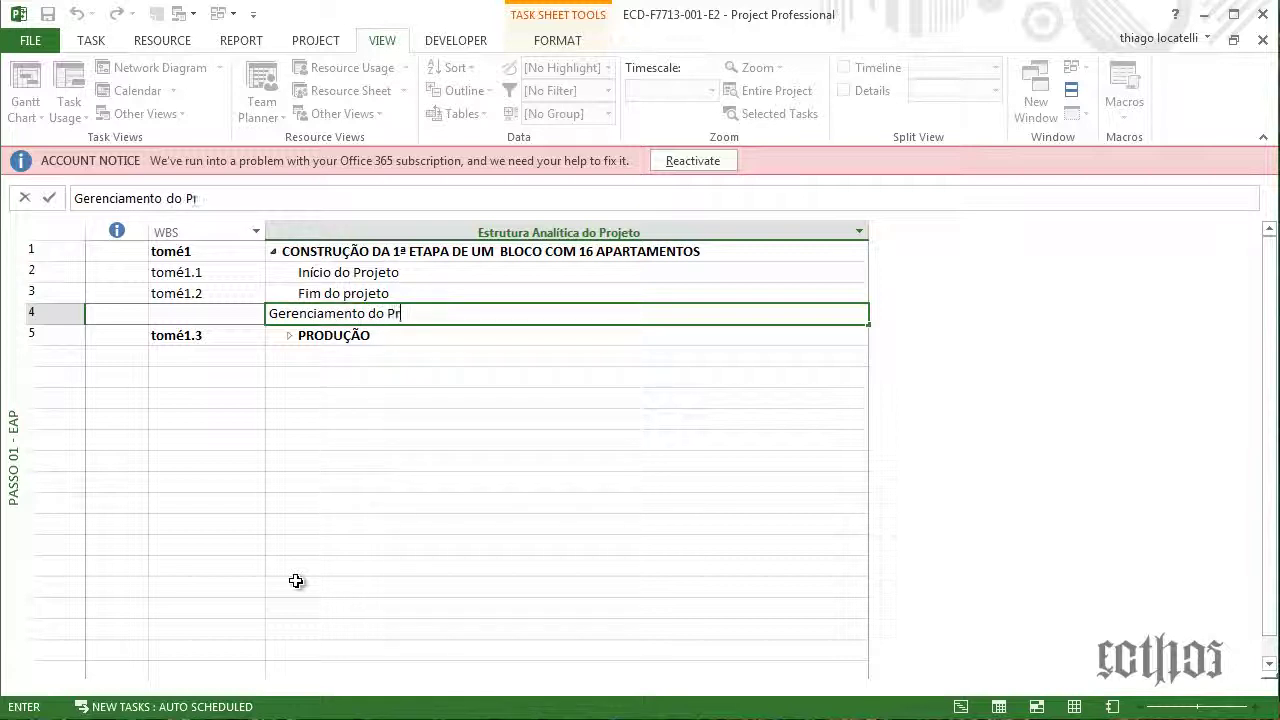
type("ojeto")
key("Return")
Add the tasks 'Planejamento', 'Supervisão' and 'Controle' above PRODUÇÃO
key("Insert")
key("Insert")
key("Insert")
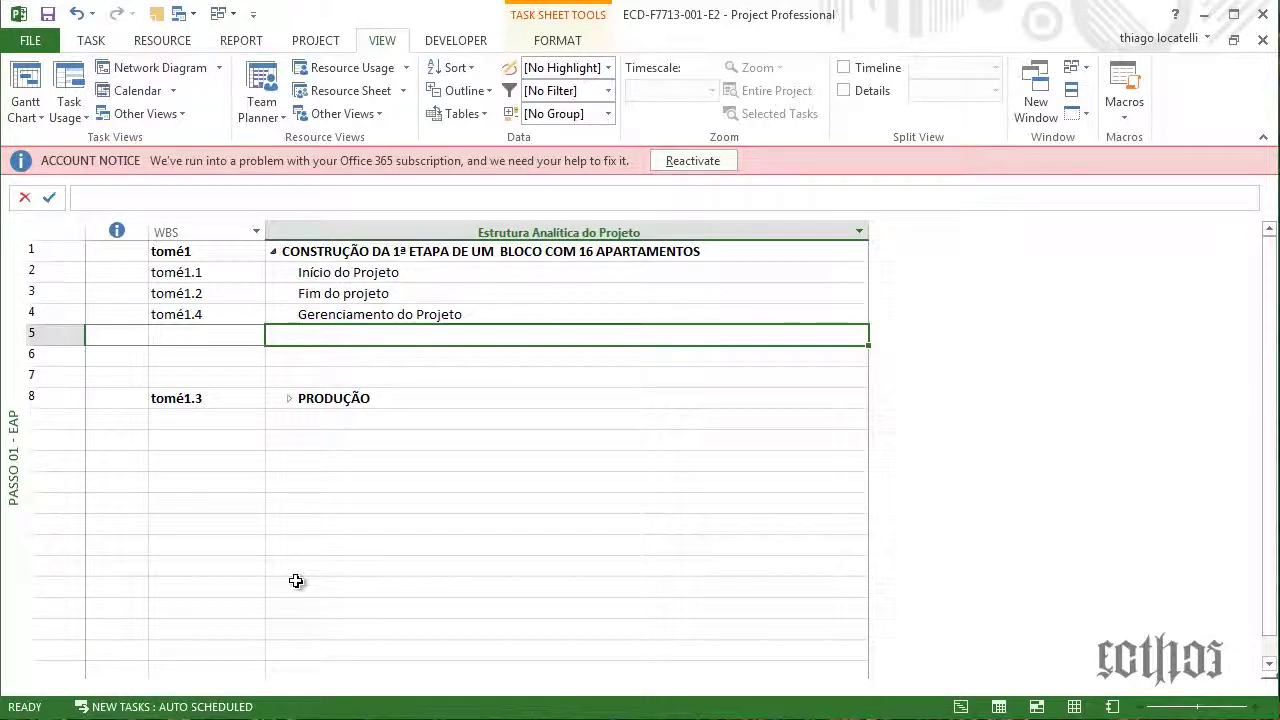
type("Planejamento")
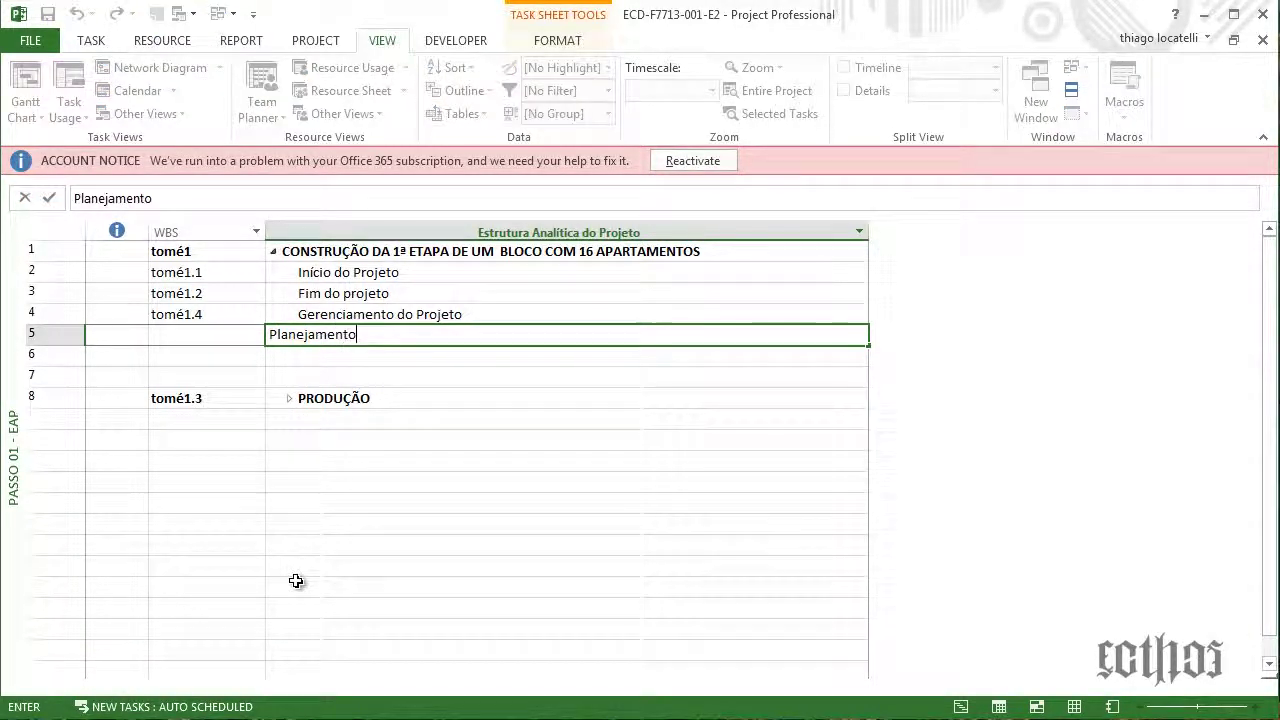
key("Return")
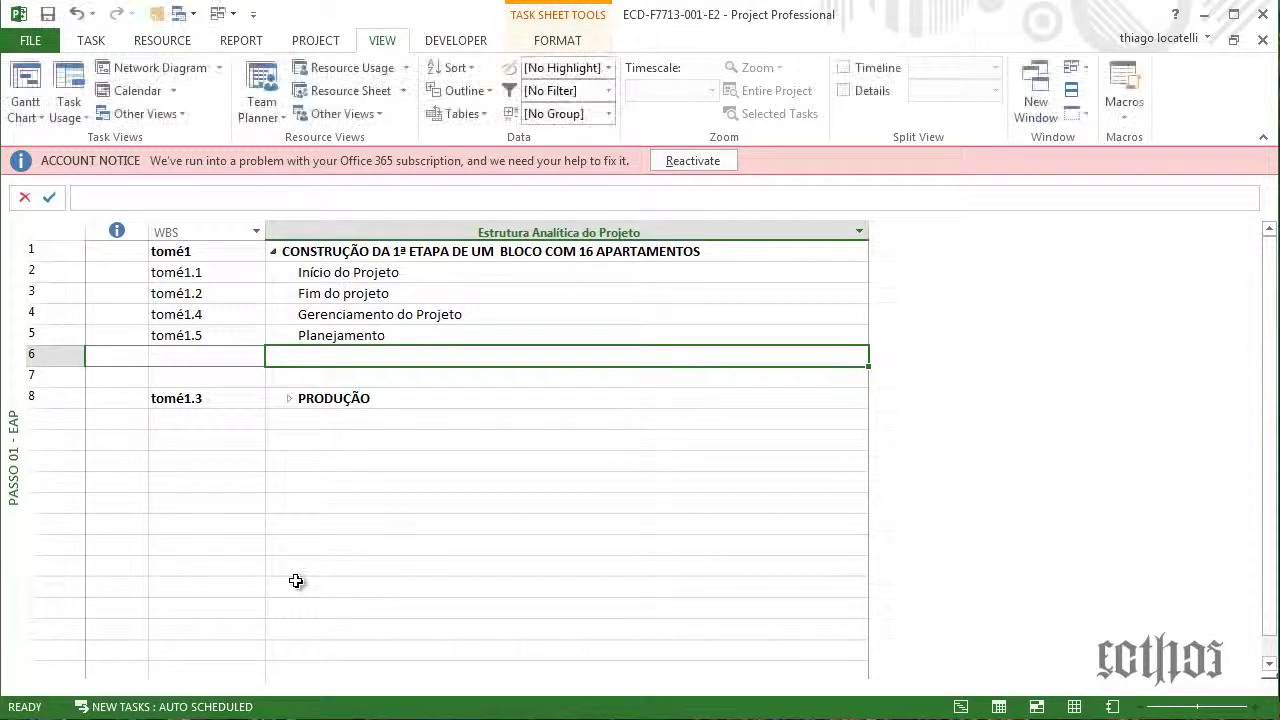
type("Supervisão")
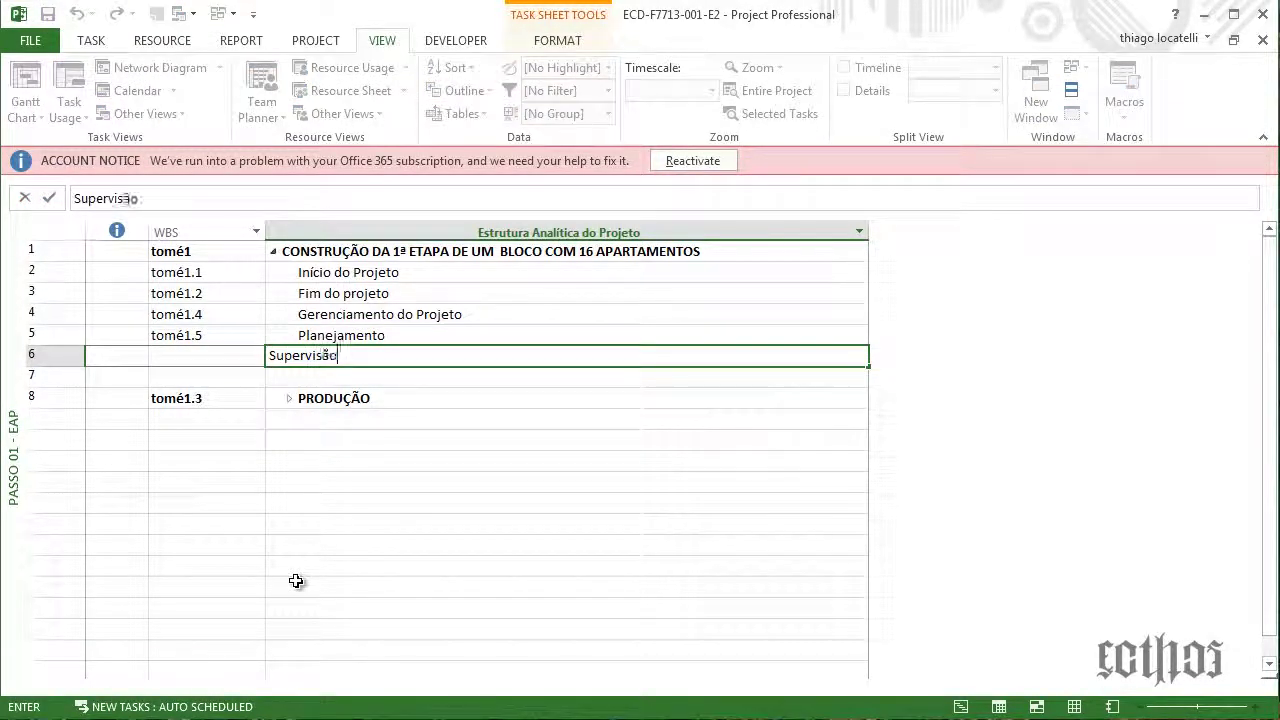
key("Return")
type("C")
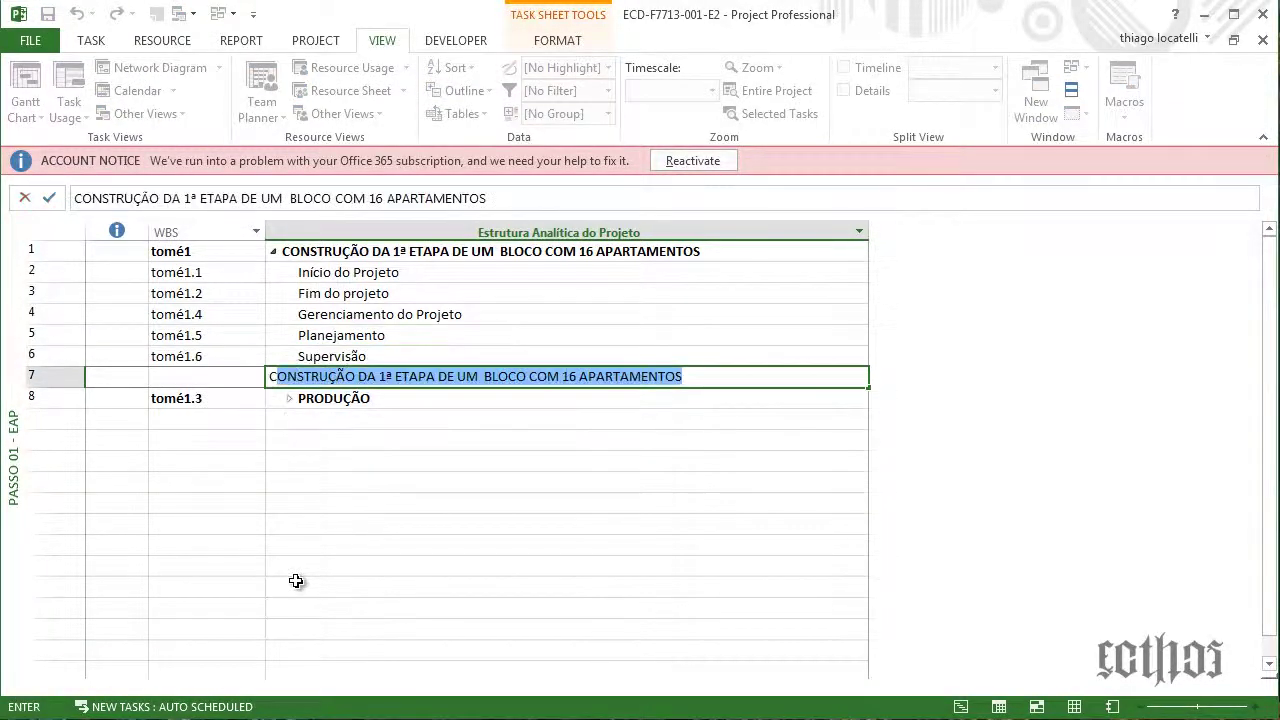
type("ontrole")
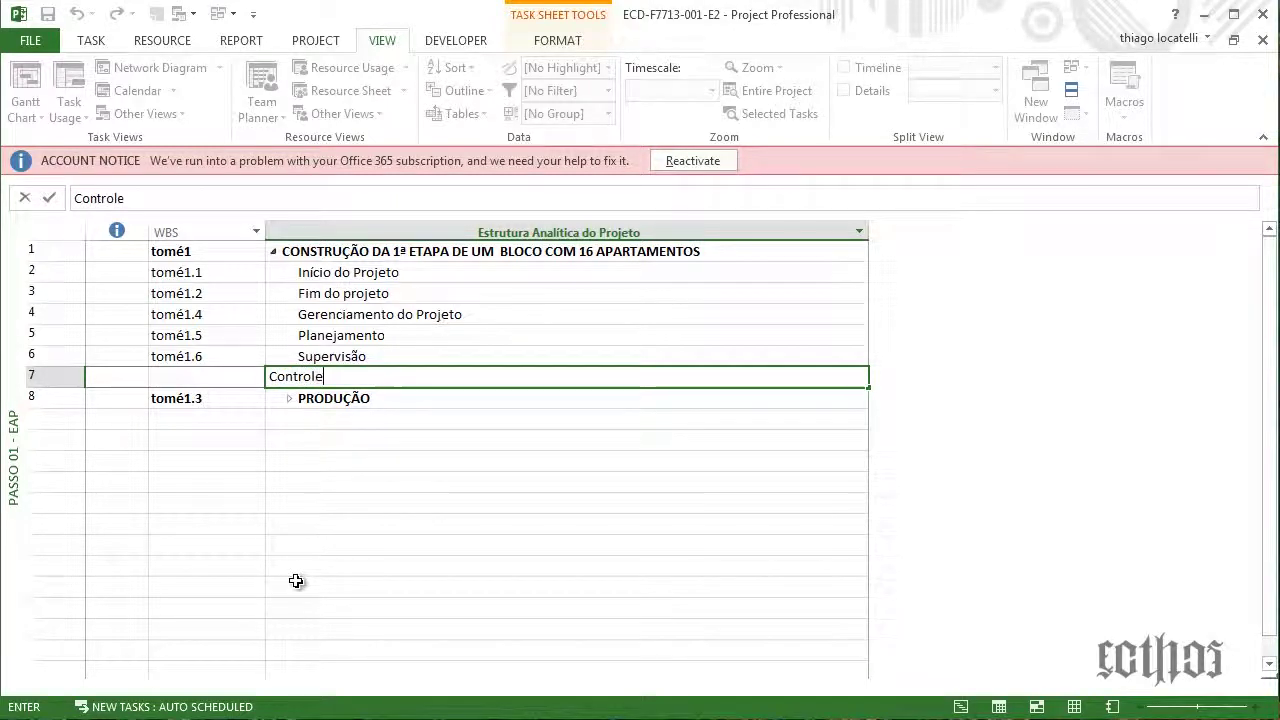
key("Return")
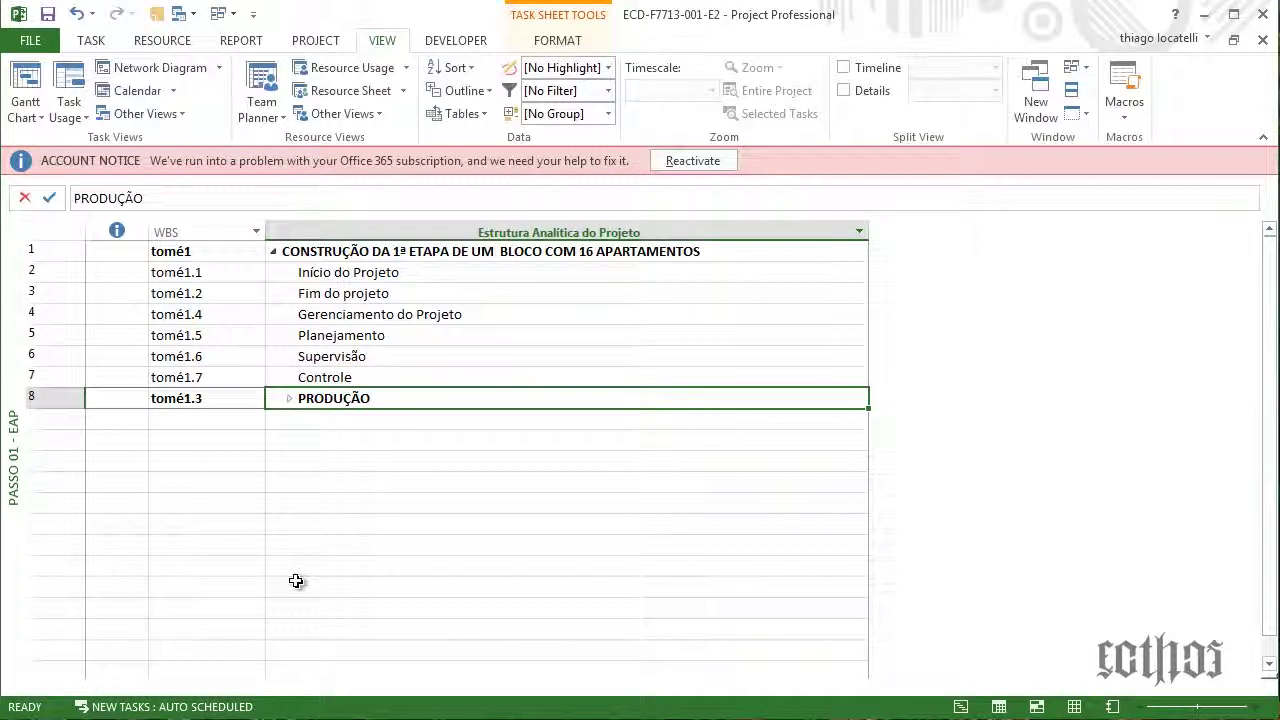
left_click_drag(358, 337, 372, 374)
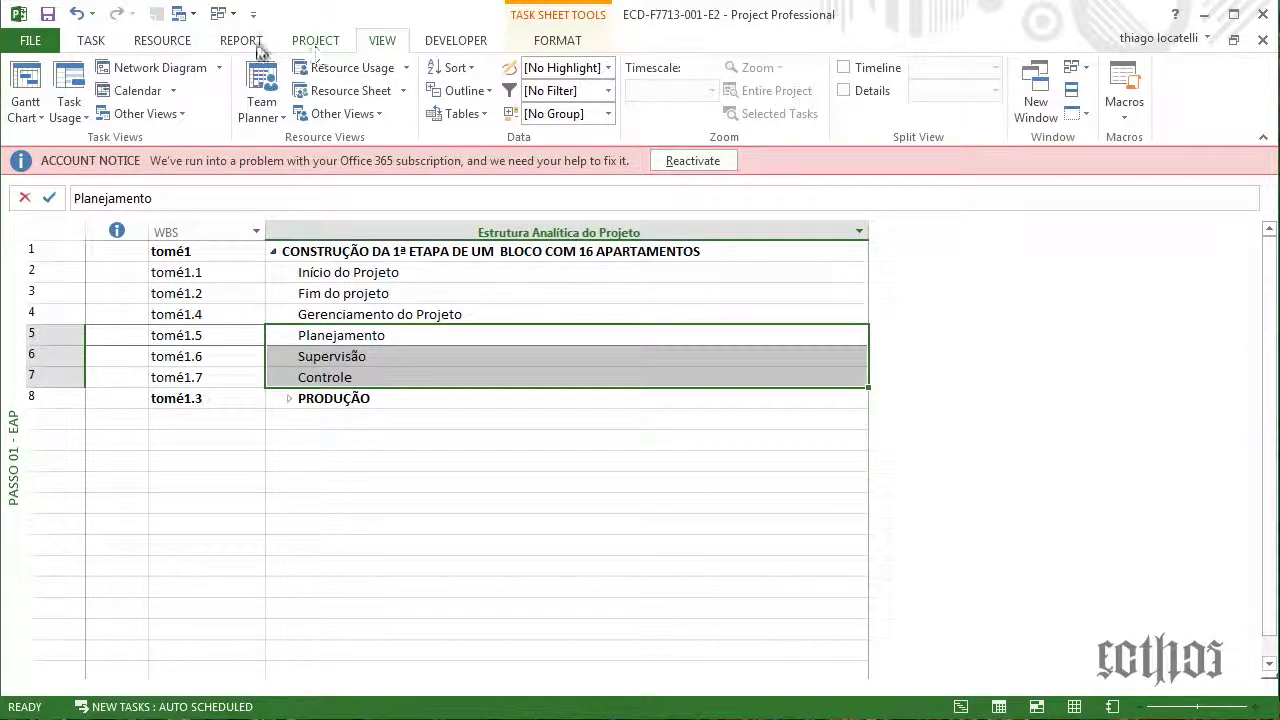
left_click(91, 42)
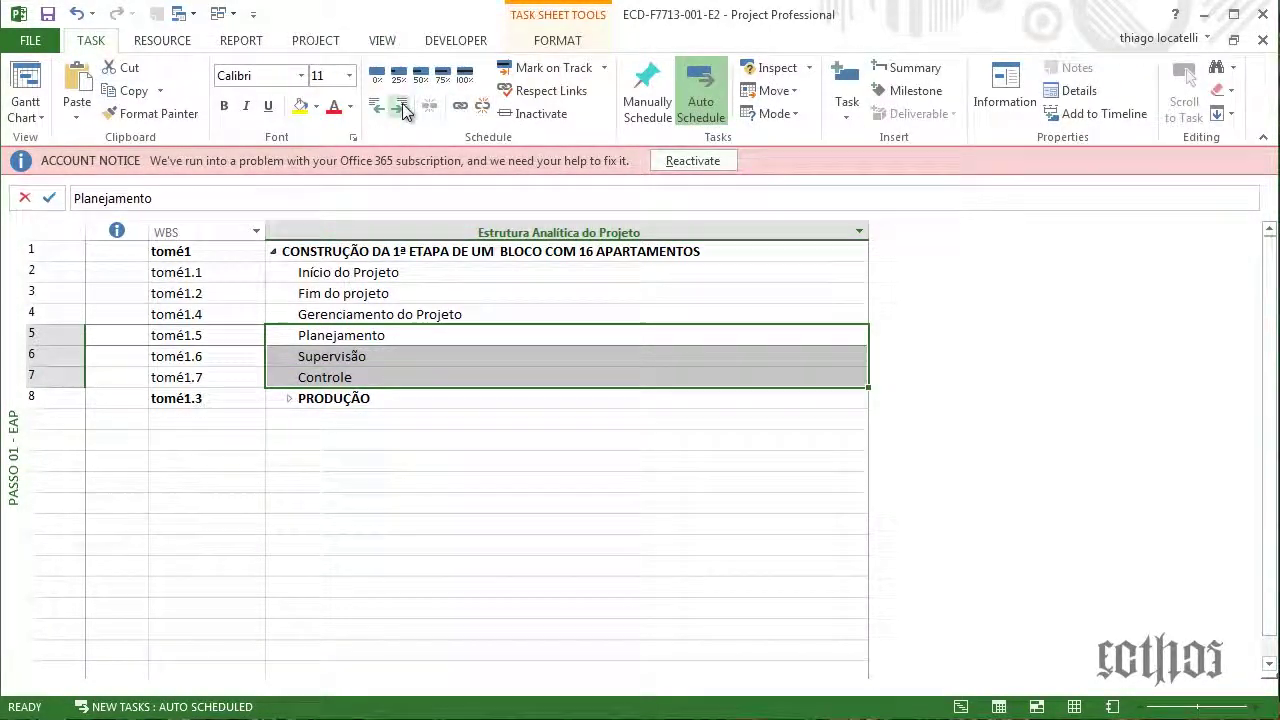
left_click(401, 107)
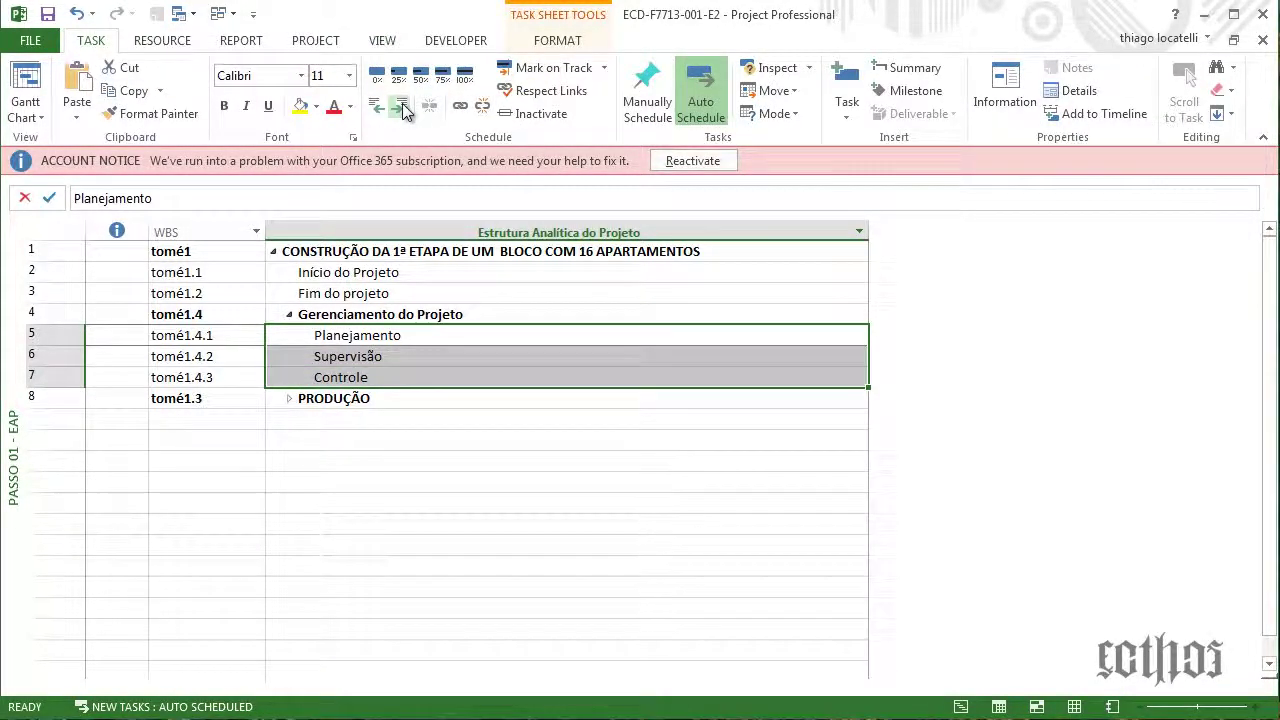
left_click(422, 354)
left_click(290, 316)
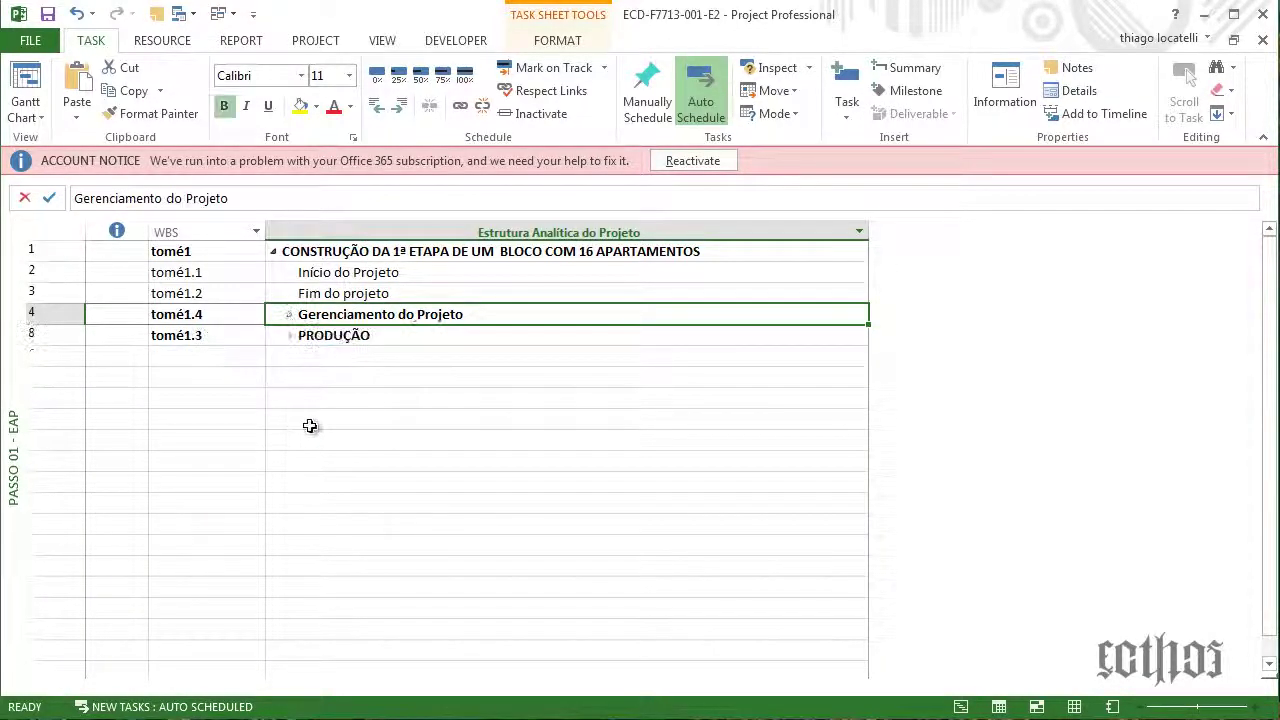
left_click(274, 251)
left_click(274, 251)
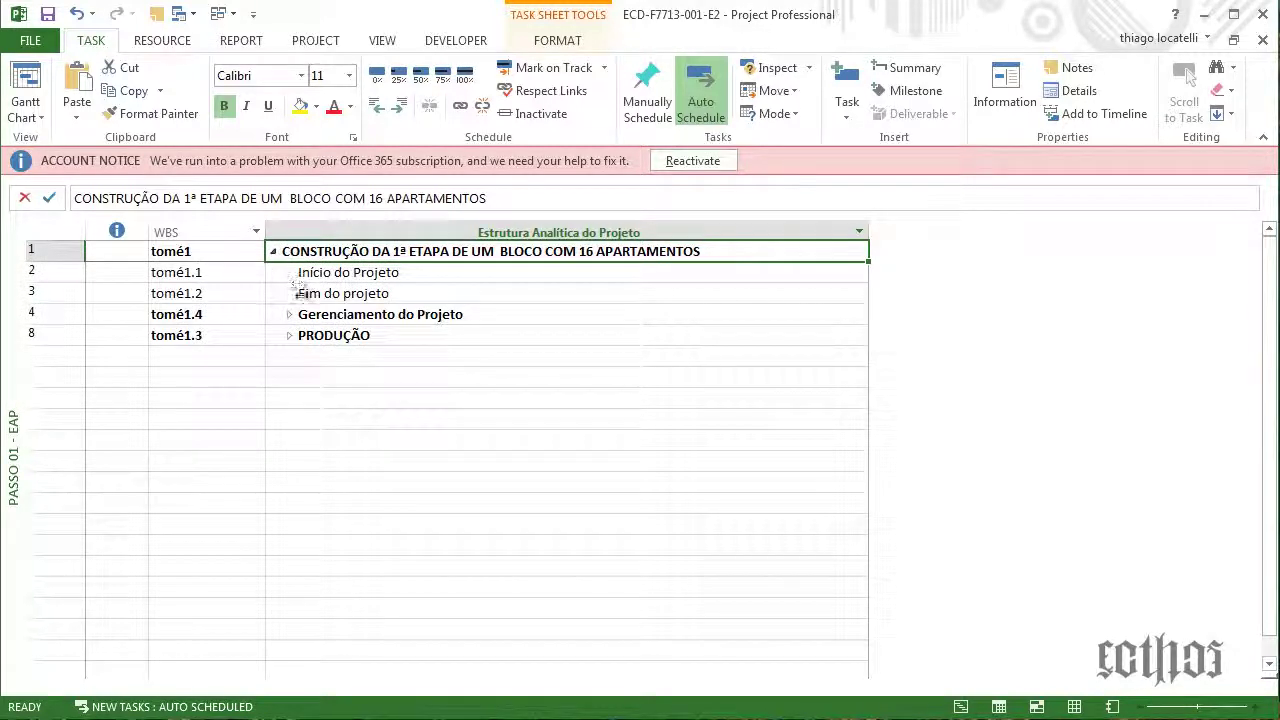
left_click(360, 273)
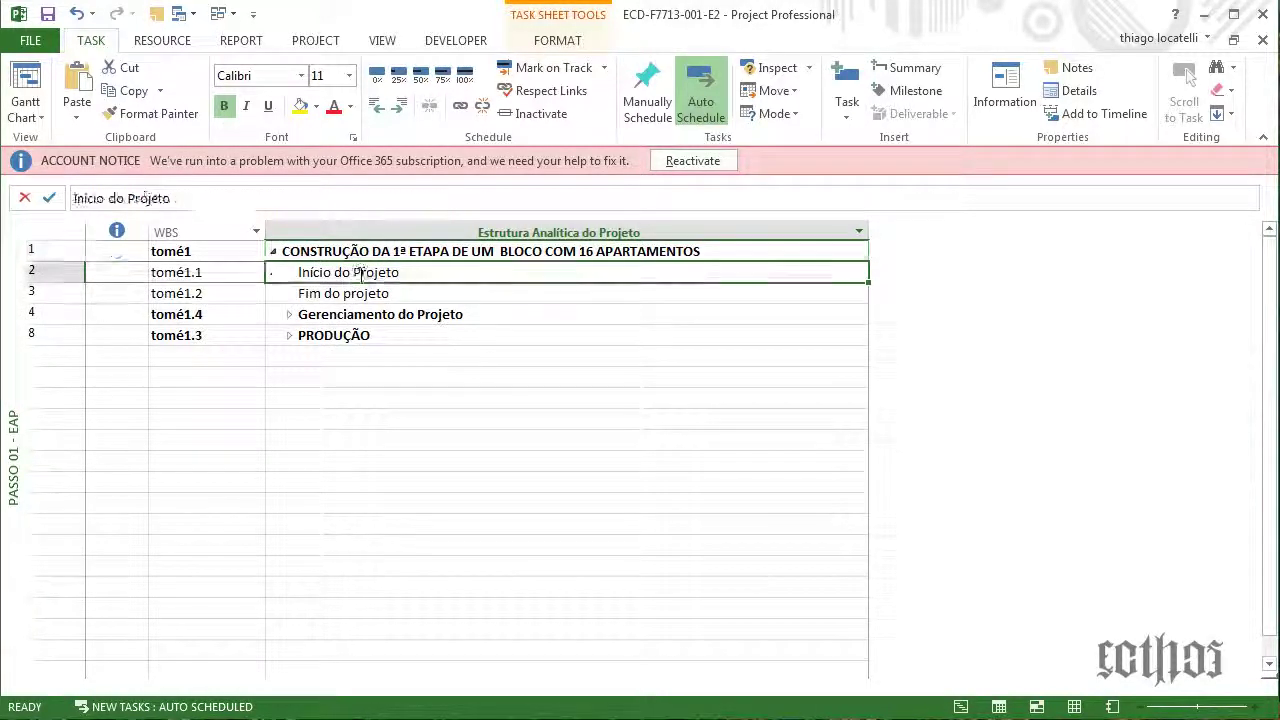
left_click(362, 293)
Expand Gerenciamento do Projeto and PRODUÇÃO, then review PRODUÇÃO's work packages
left_click(300, 318)
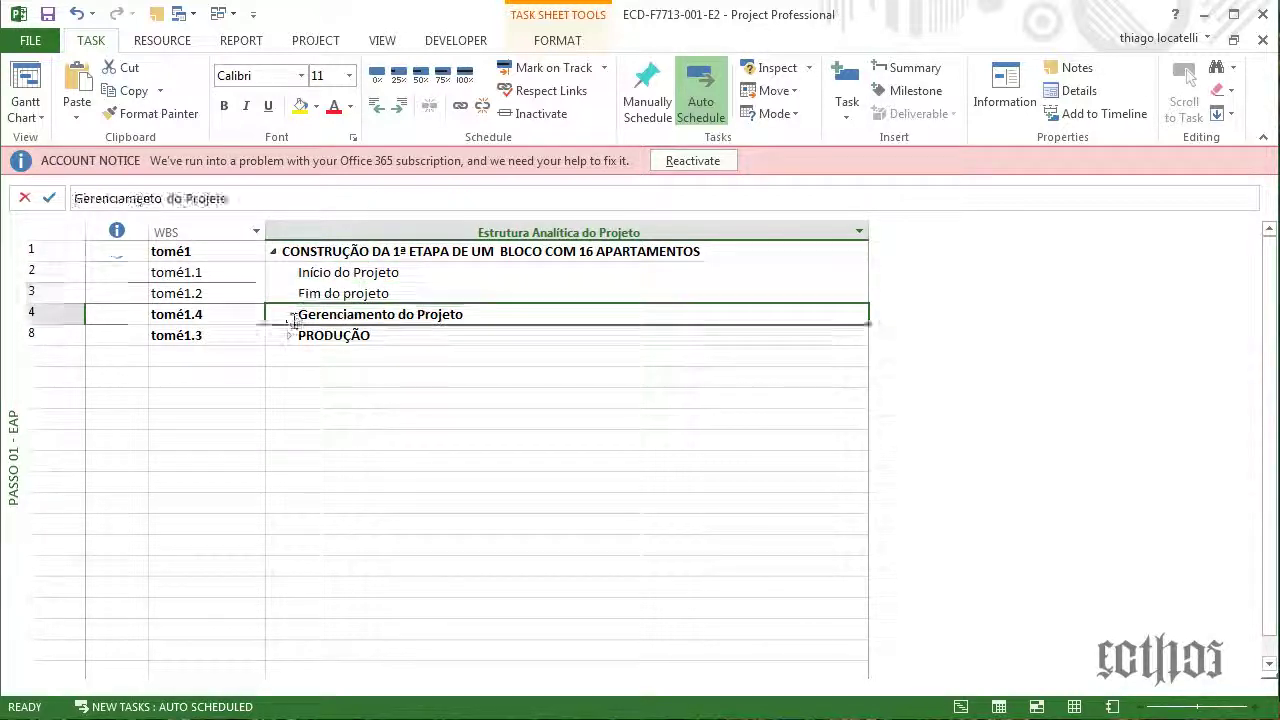
left_click(289, 314)
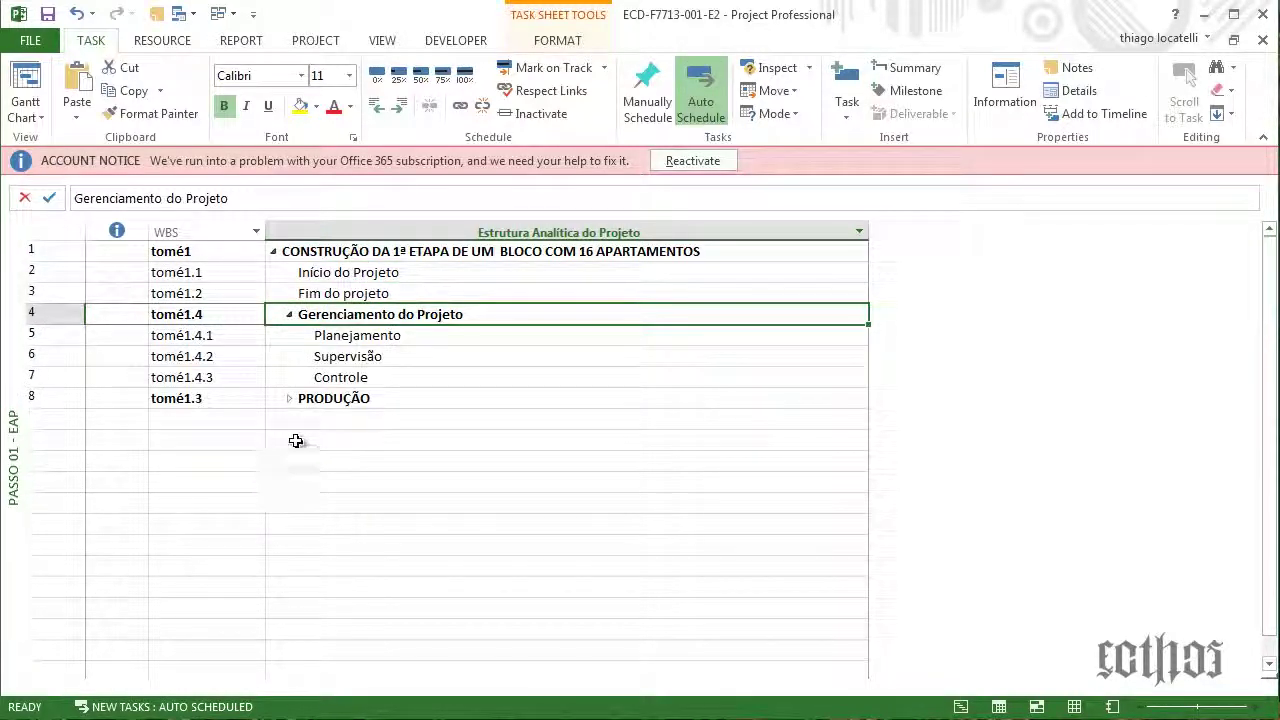
left_click(291, 400)
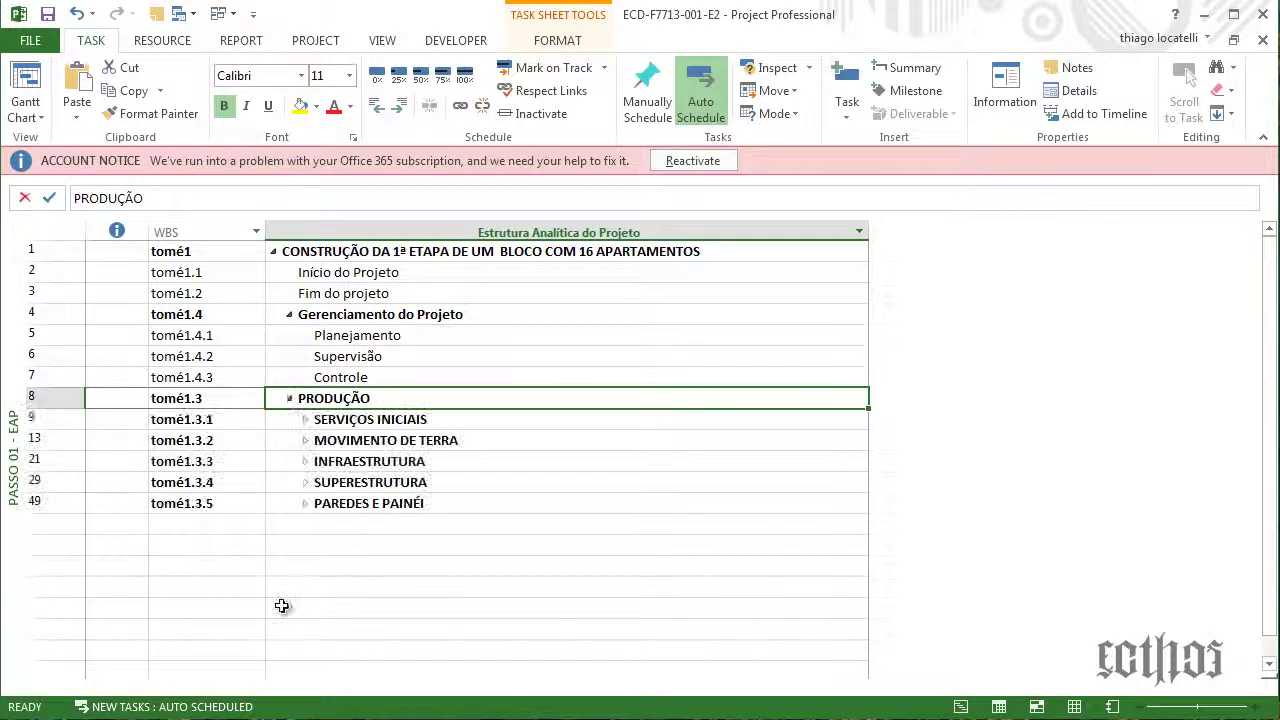
left_click(418, 421)
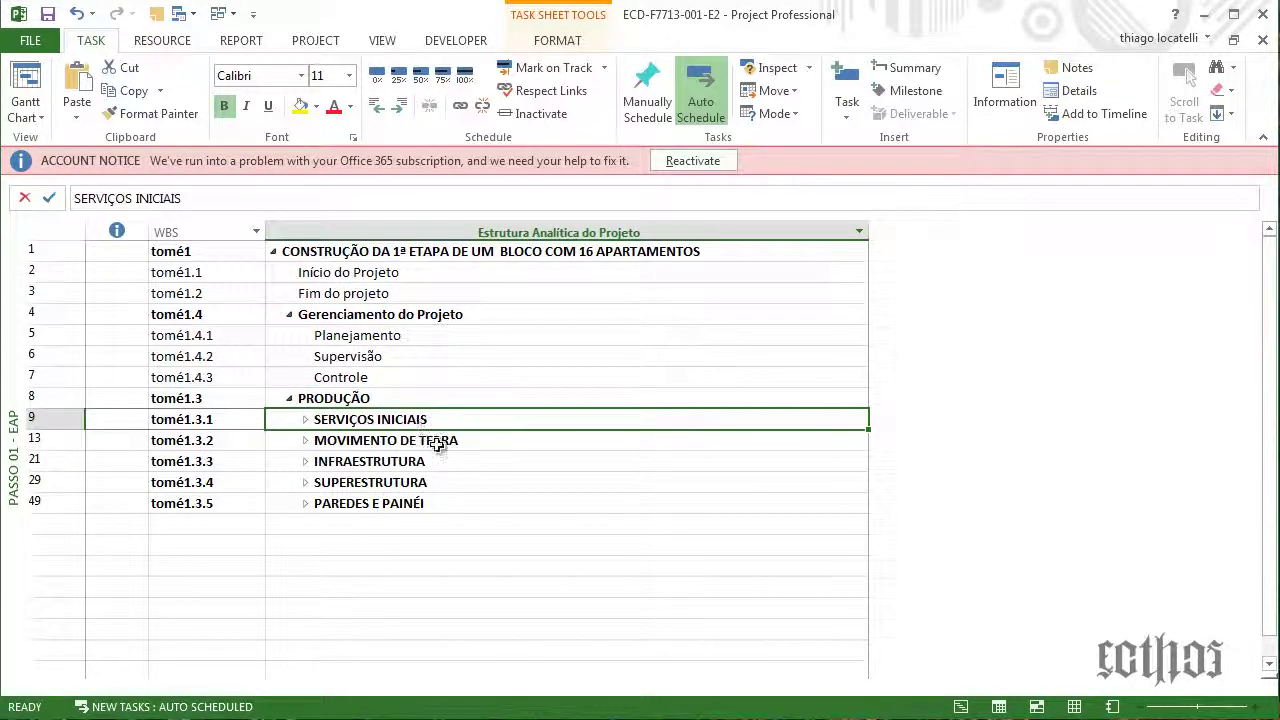
left_click(443, 440)
left_click(461, 462)
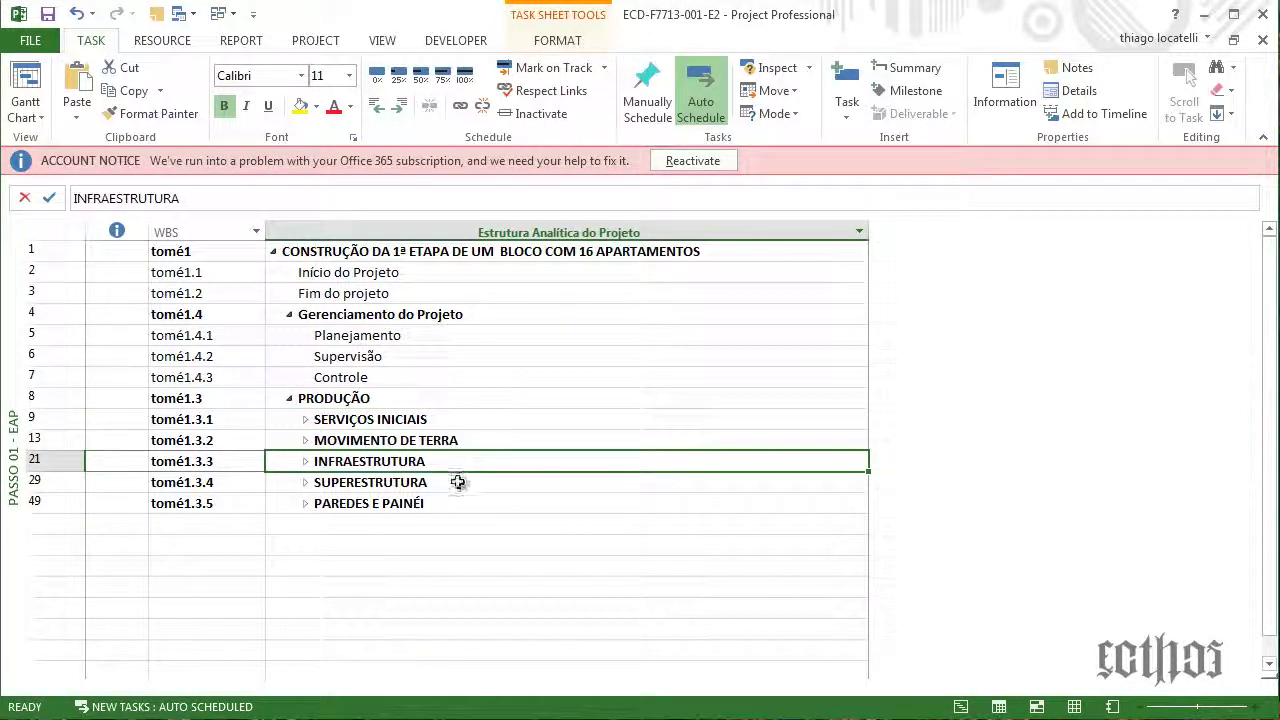
left_click(459, 486)
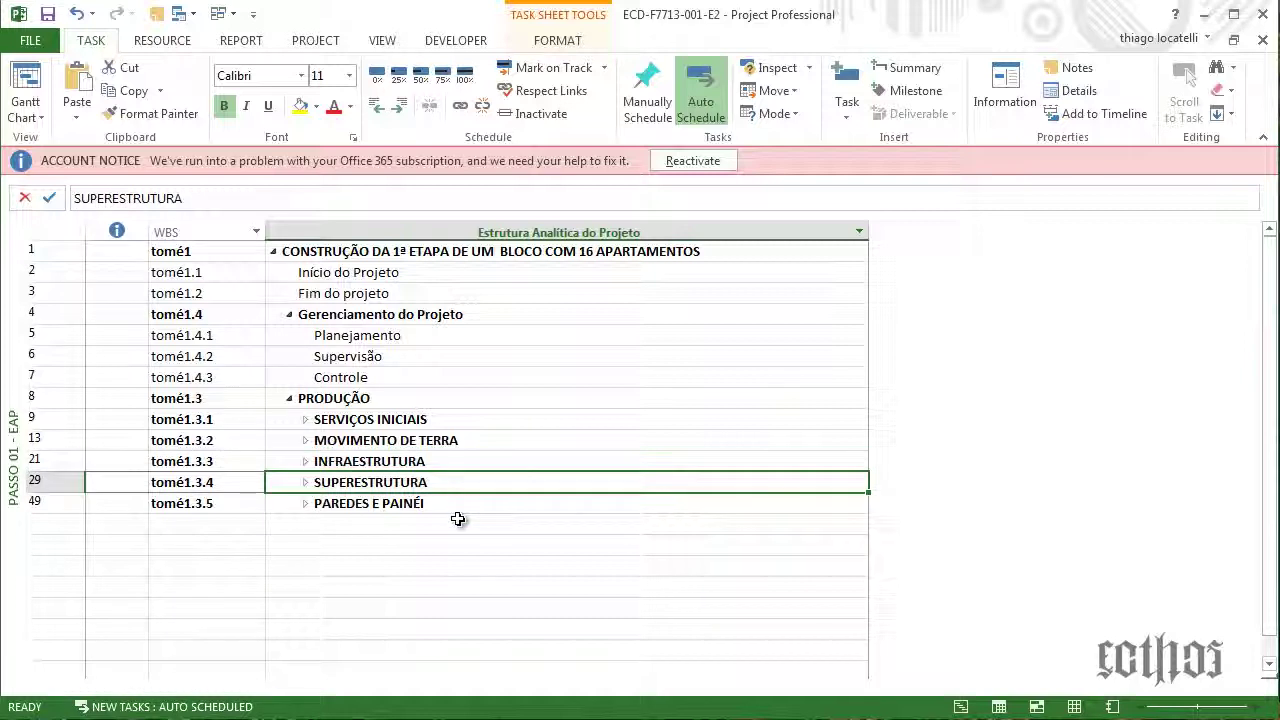
left_click(463, 505)
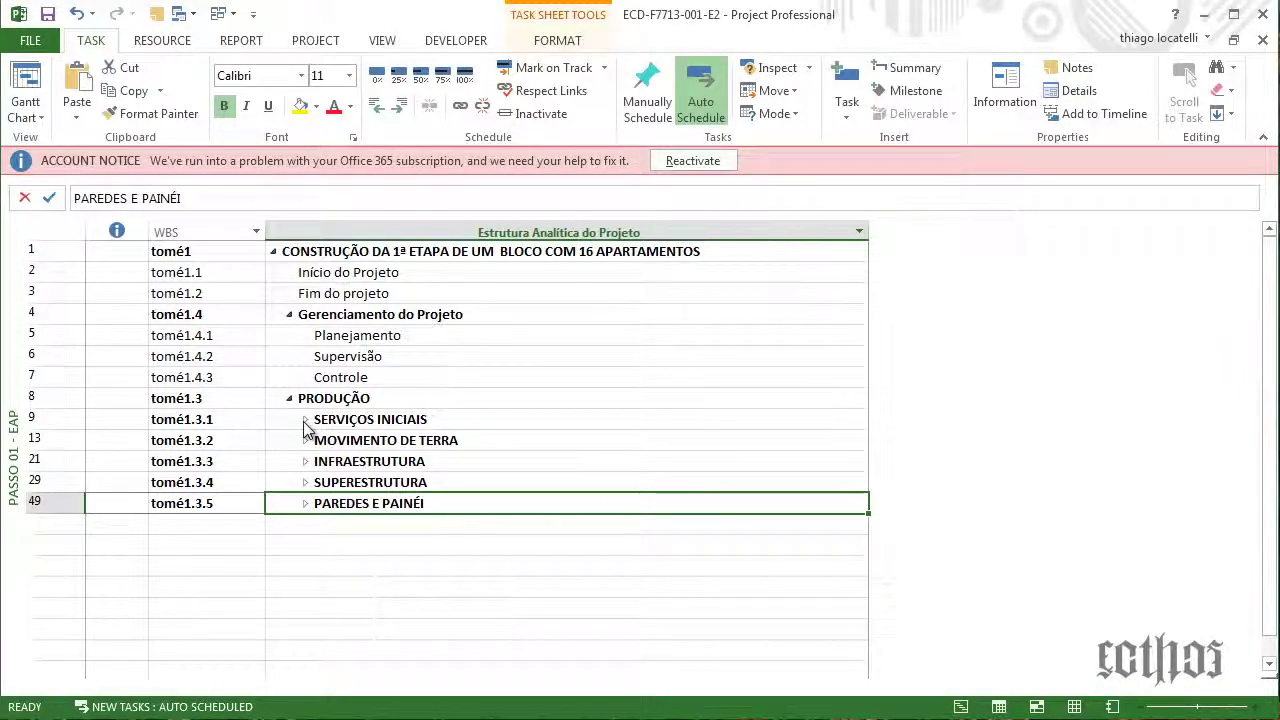
Expand SERVIÇOS INICIAIS and LOCAÇÃO DA OBRA to show Executar base and Locar obra
left_click(305, 420)
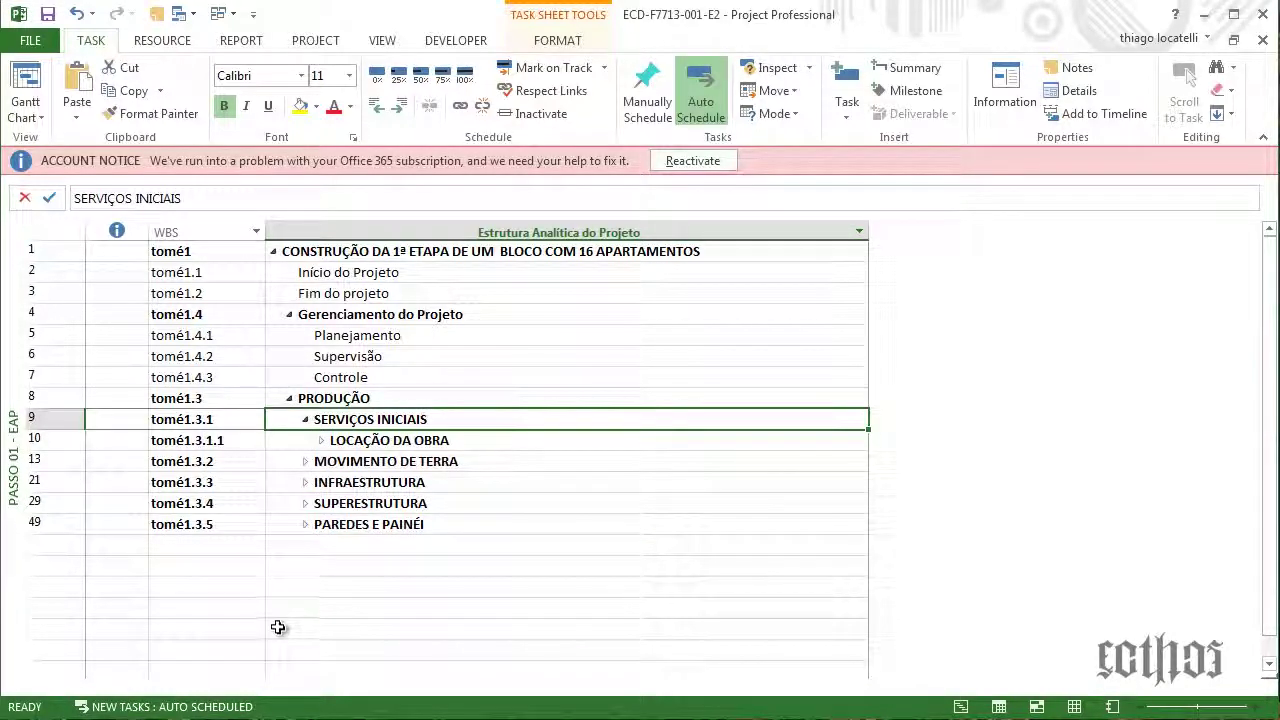
left_click(321, 441)
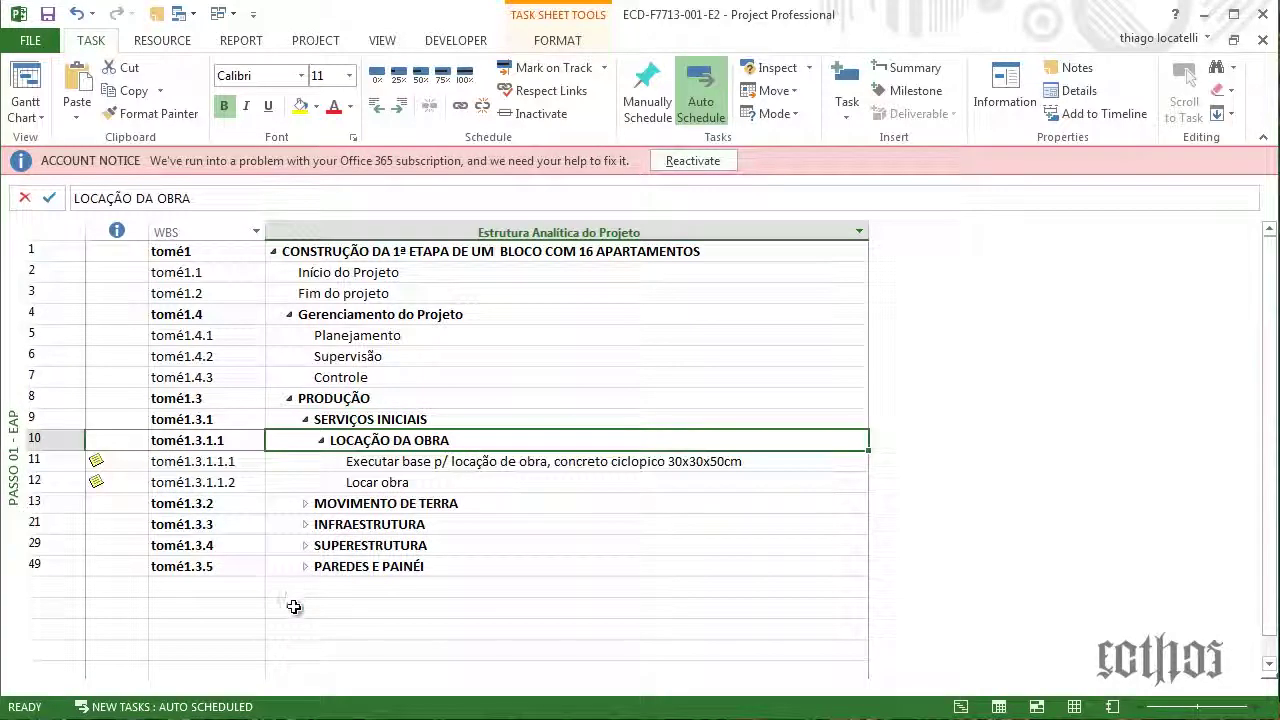
left_click(356, 462)
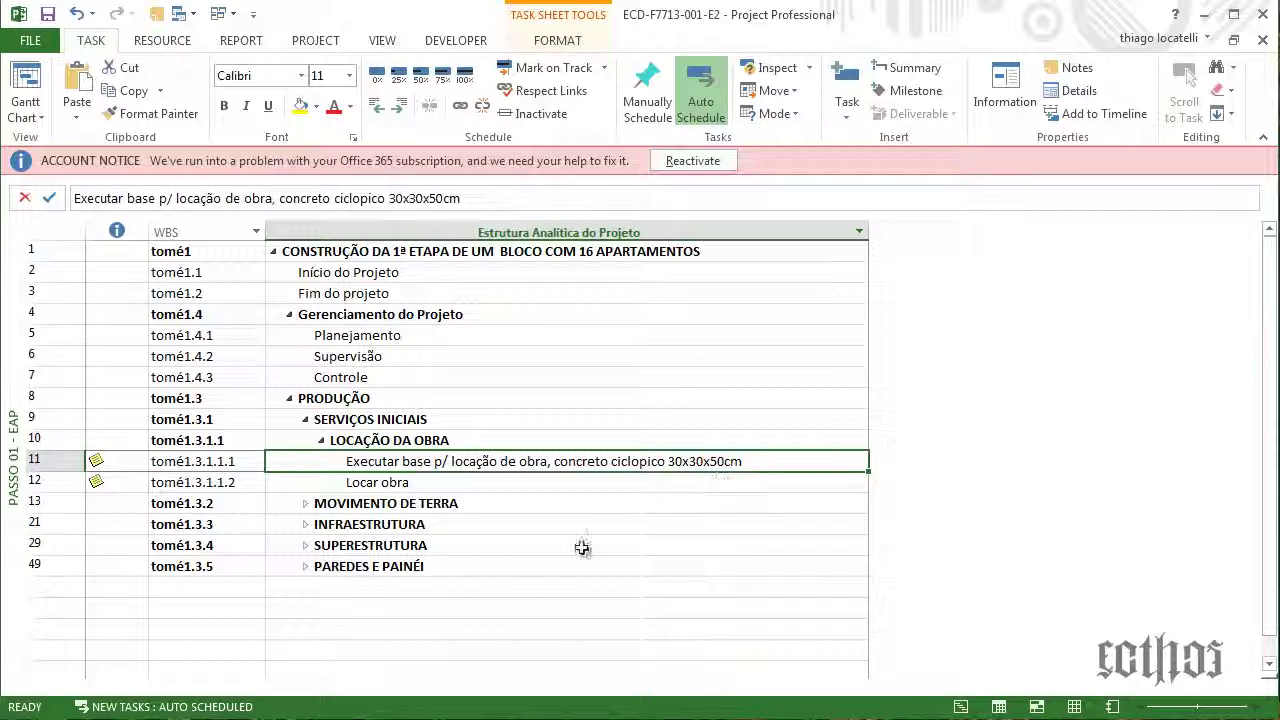
left_click(430, 482)
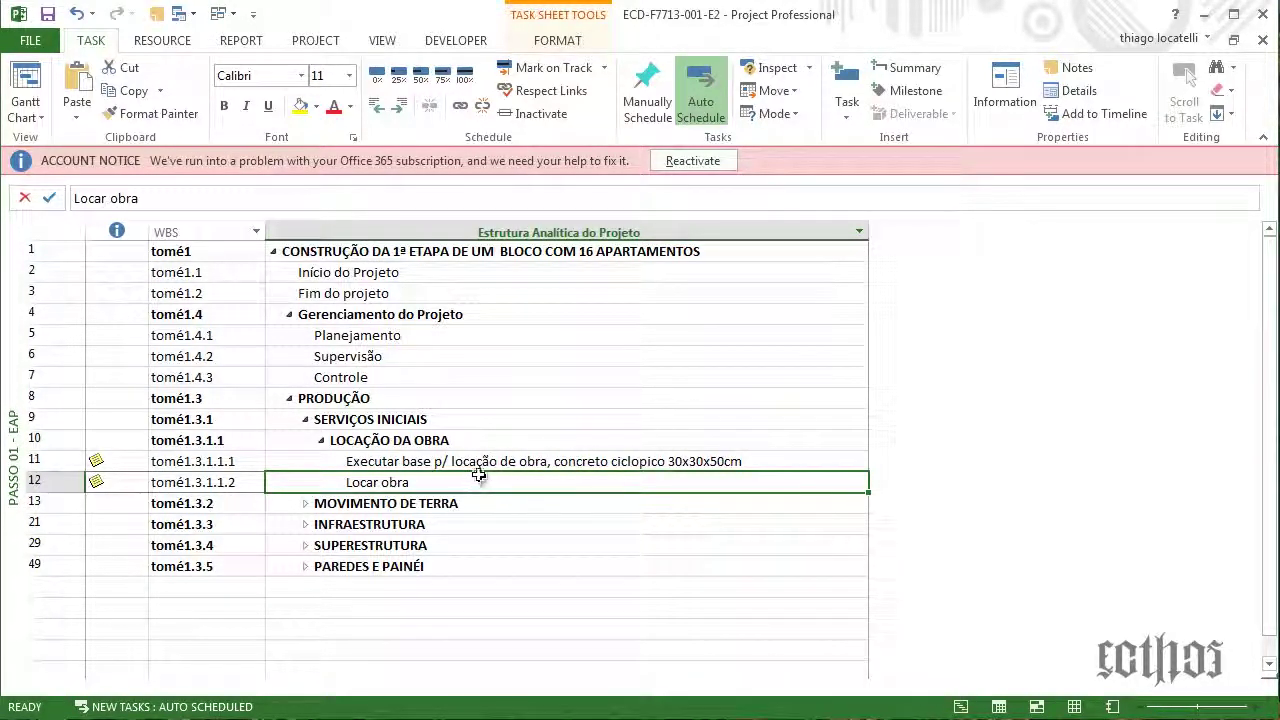
left_click(481, 464)
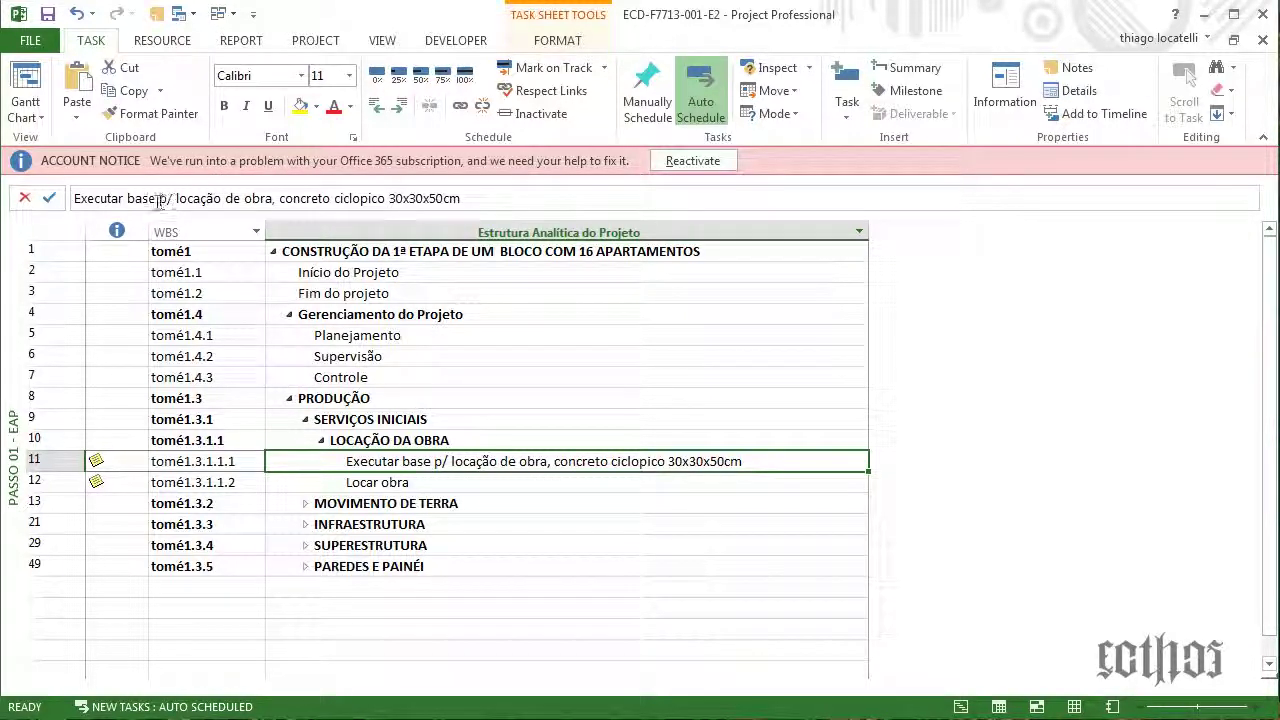
Rename 'Executar base...' to 'Execução base p/ locação de obra, concreto ciclopico 30x30x50cm'
left_click(128, 198)
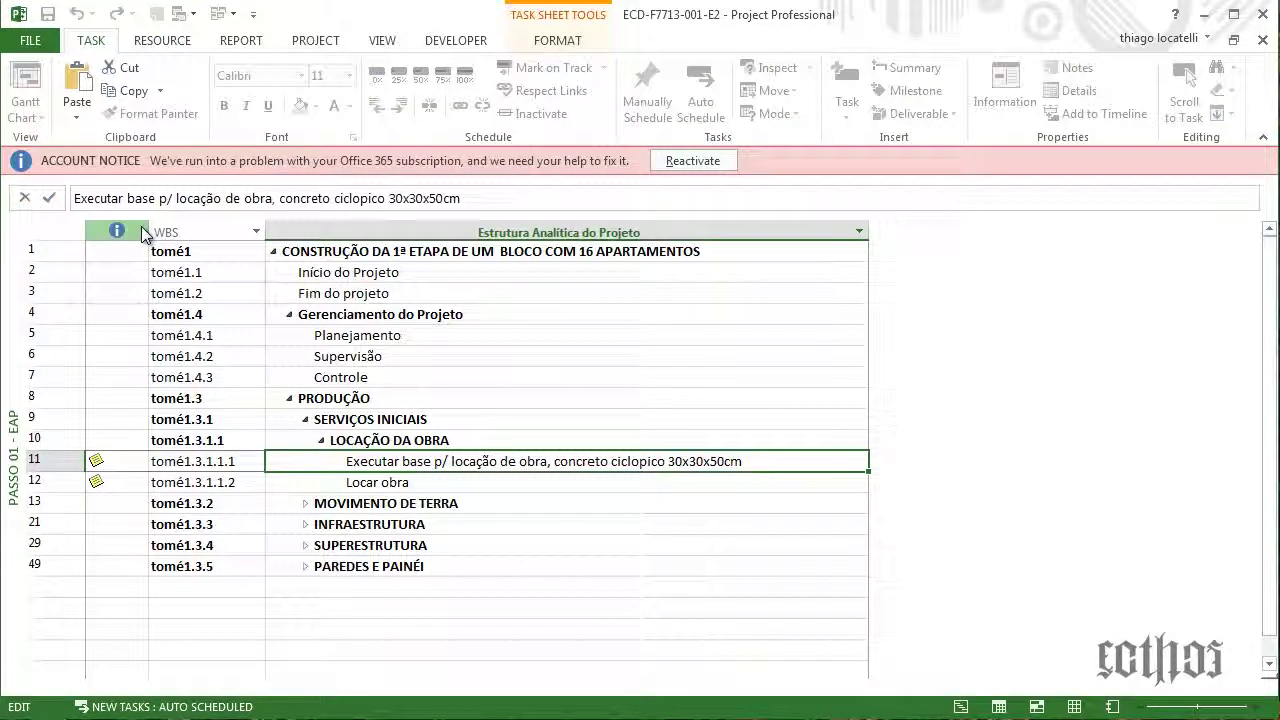
key("BackSpace")
key("BackSpace")
key("BackSpace")
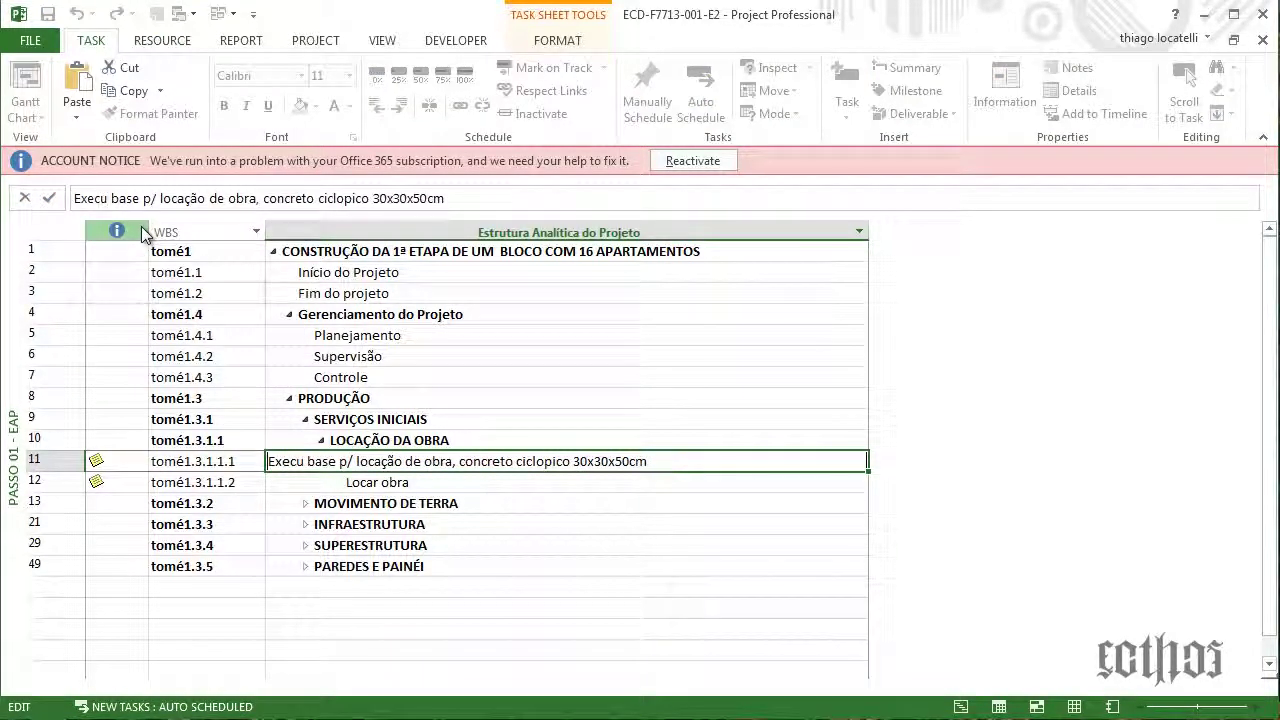
type("ção")
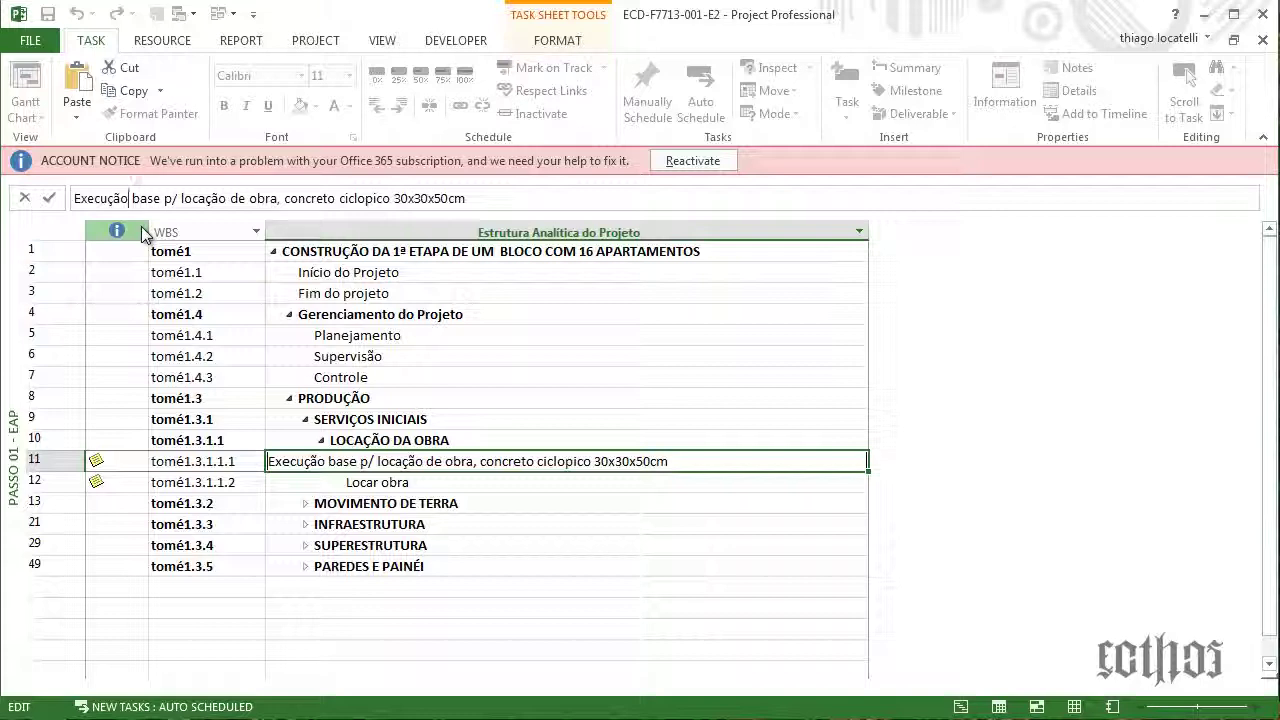
left_click(717, 545)
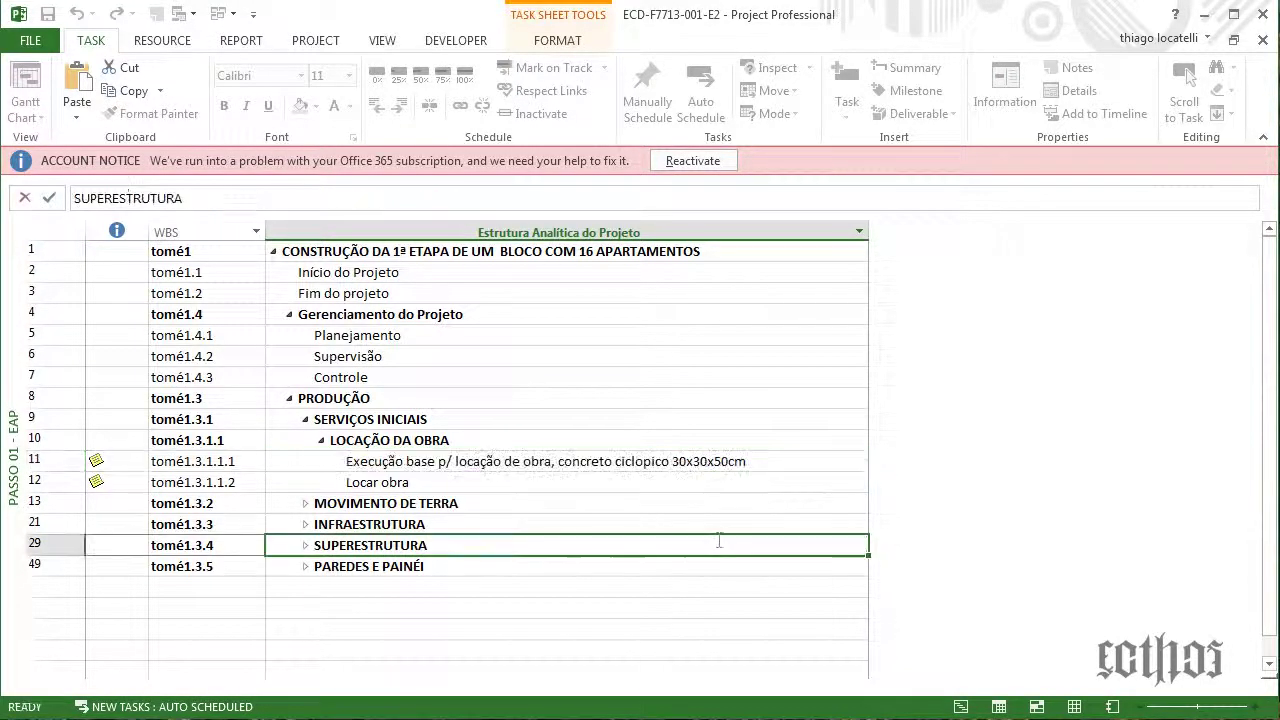
Rename the 'Locar obra' subtask to 'Locação obra'
left_click(569, 476)
left_click(110, 198)
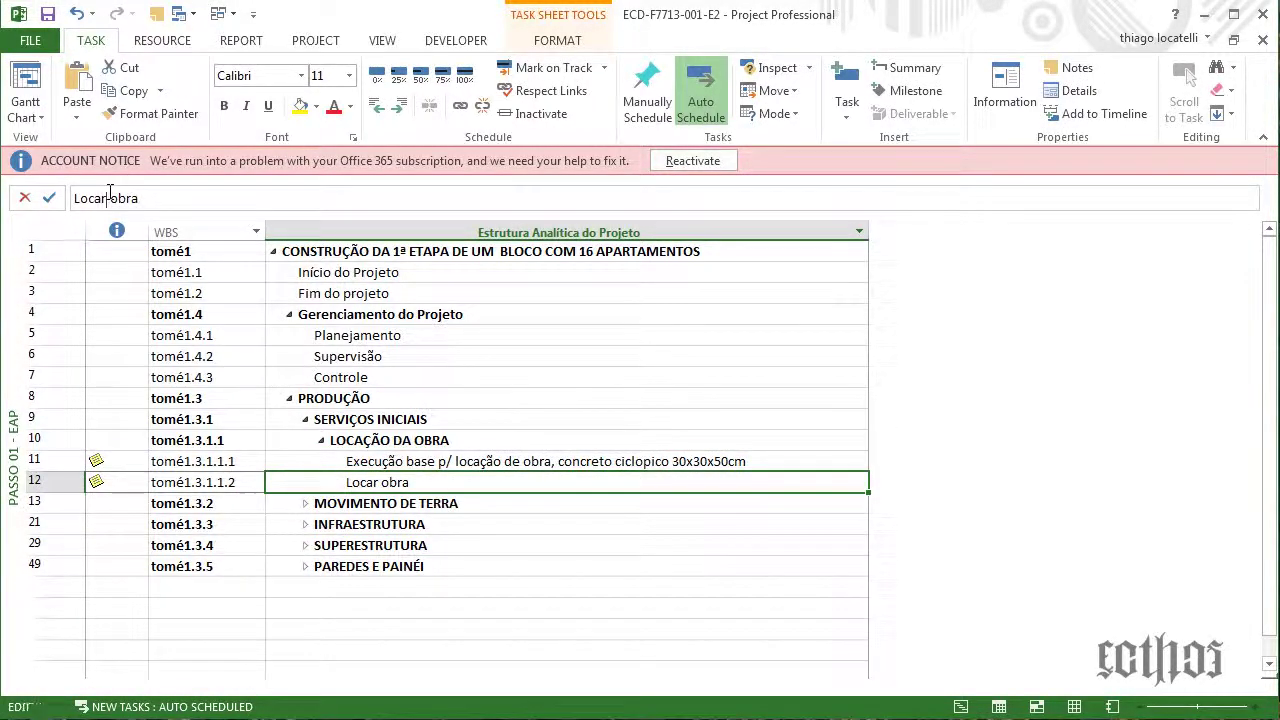
key("BackSpace")
type("ção")
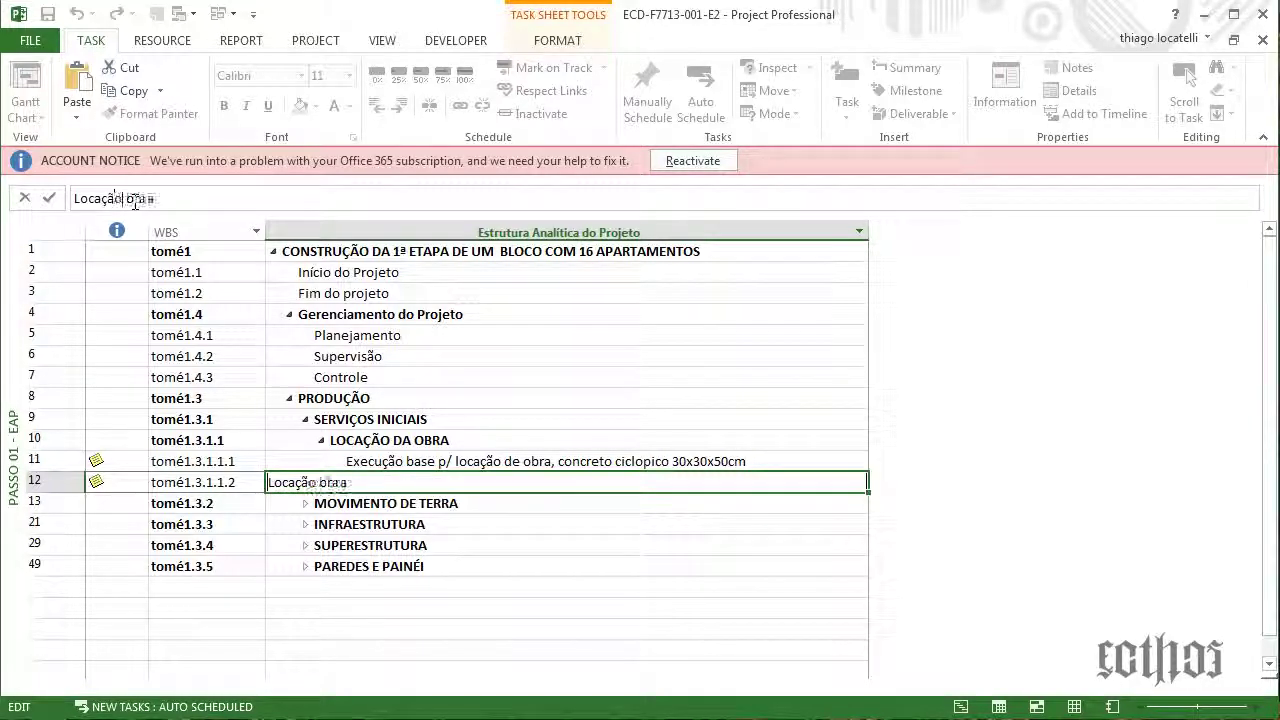
key("Return")
left_click(590, 482)
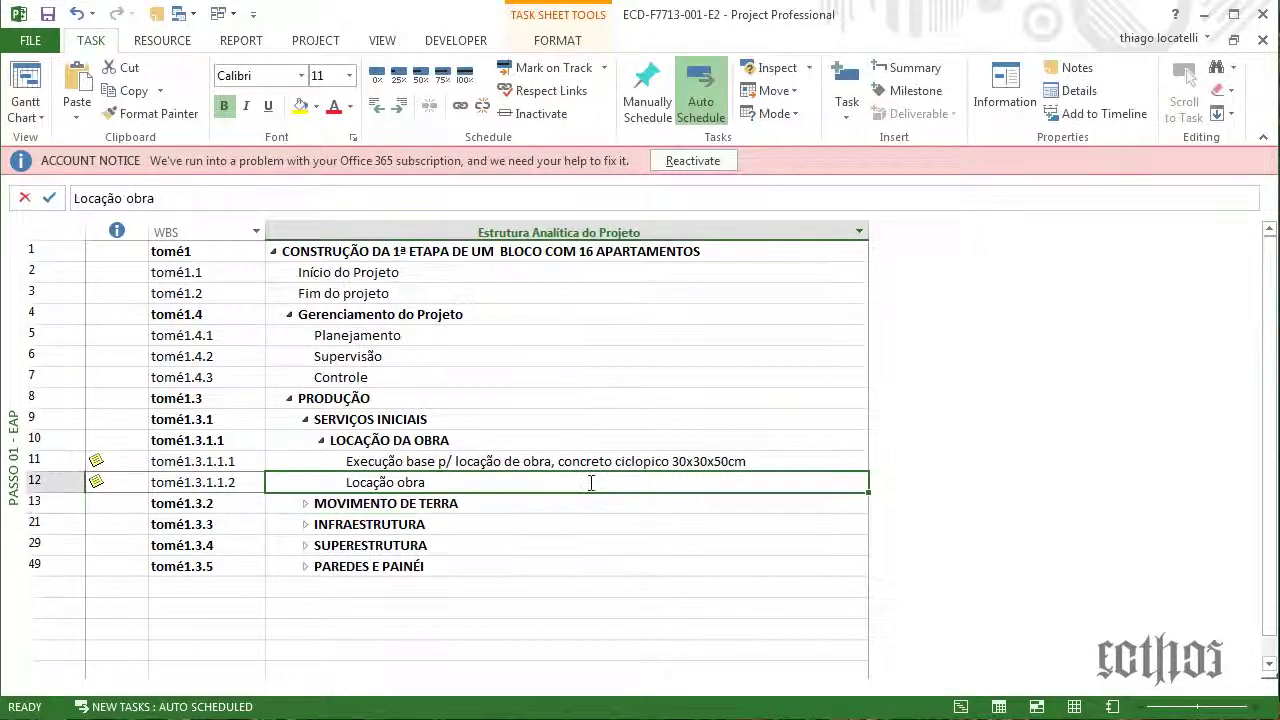
left_click(594, 461)
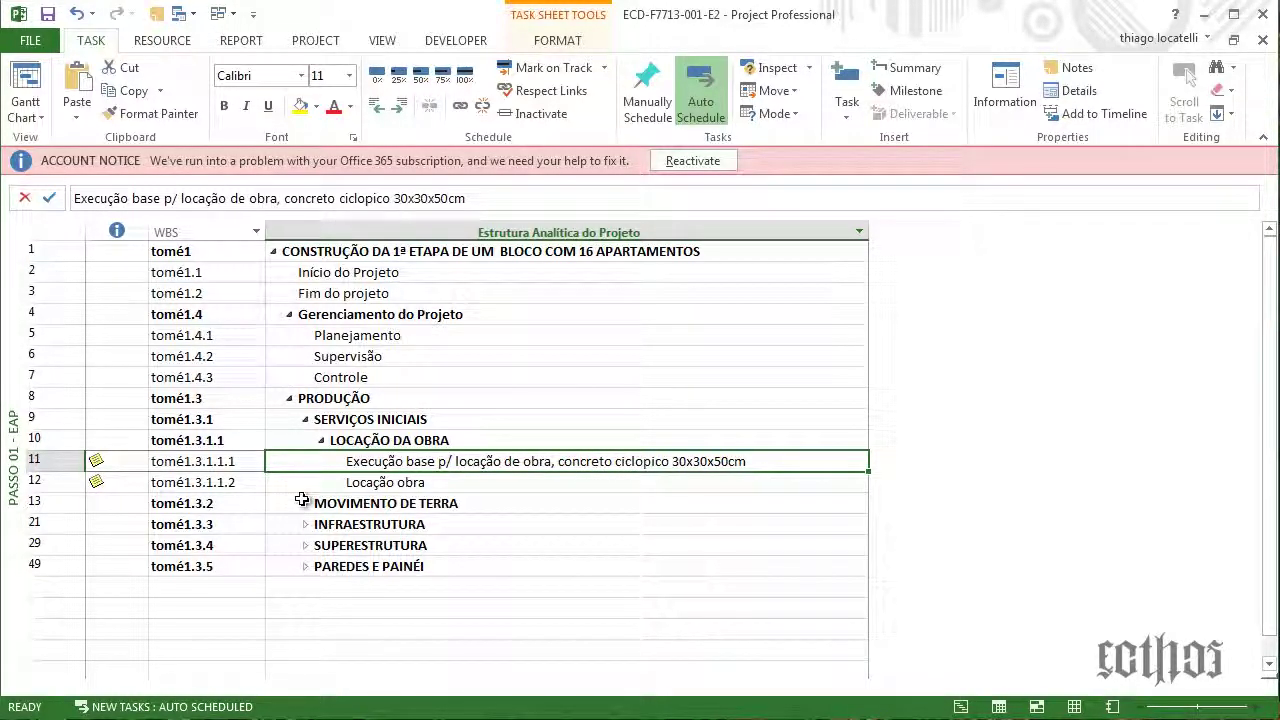
Outdent the two LOCAÇÃO DA OBRA subtasks one level under SERVIÇOS INICIAIS
left_click(322, 440)
left_click(306, 420)
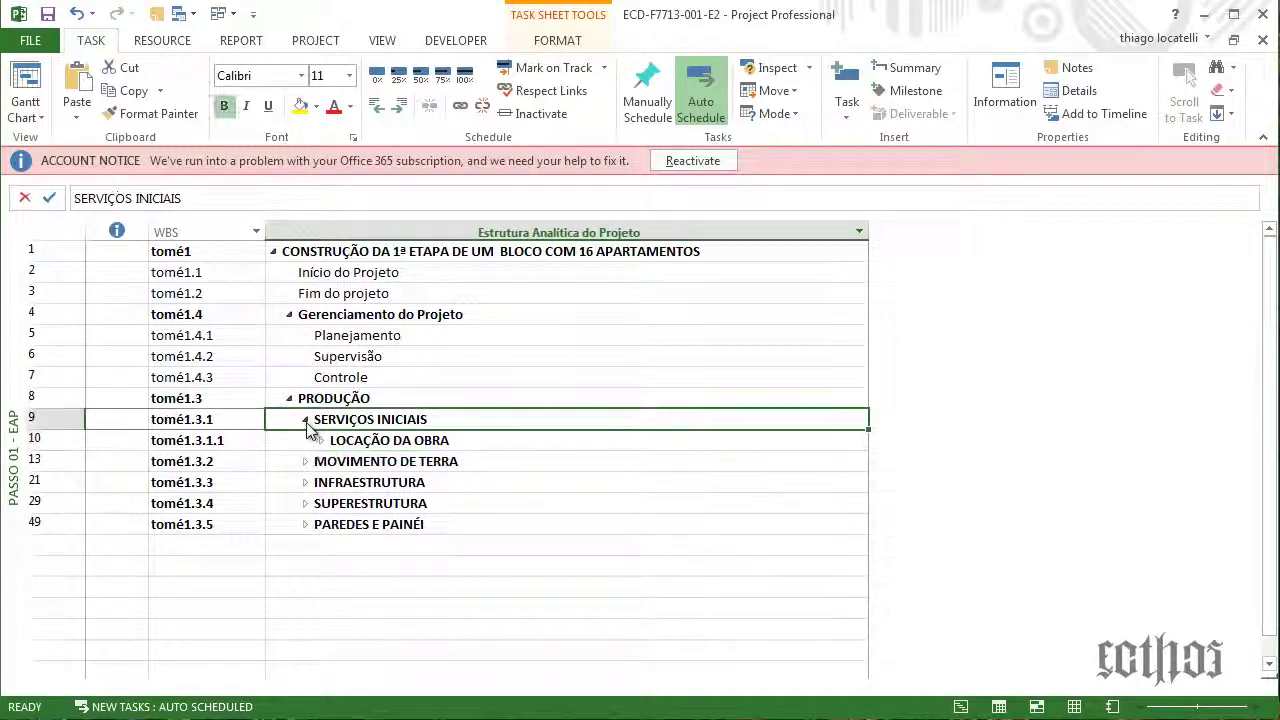
left_click(307, 422)
left_click(322, 441)
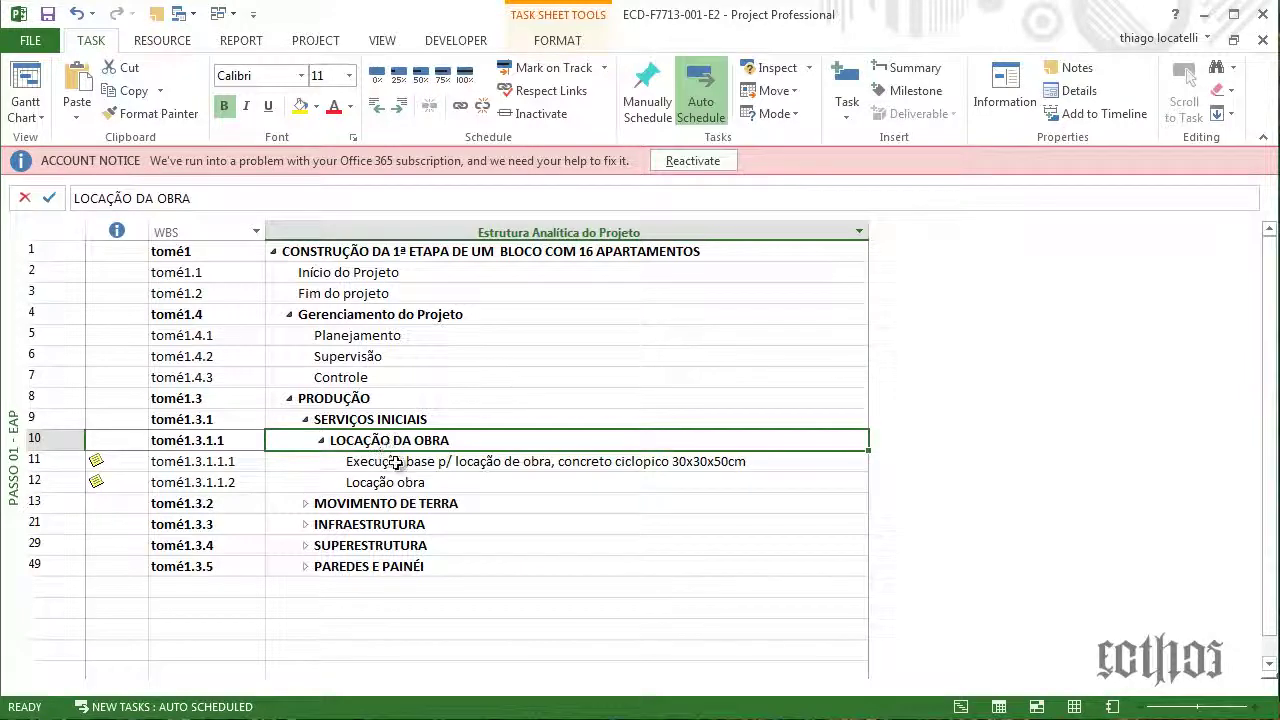
left_click(321, 440)
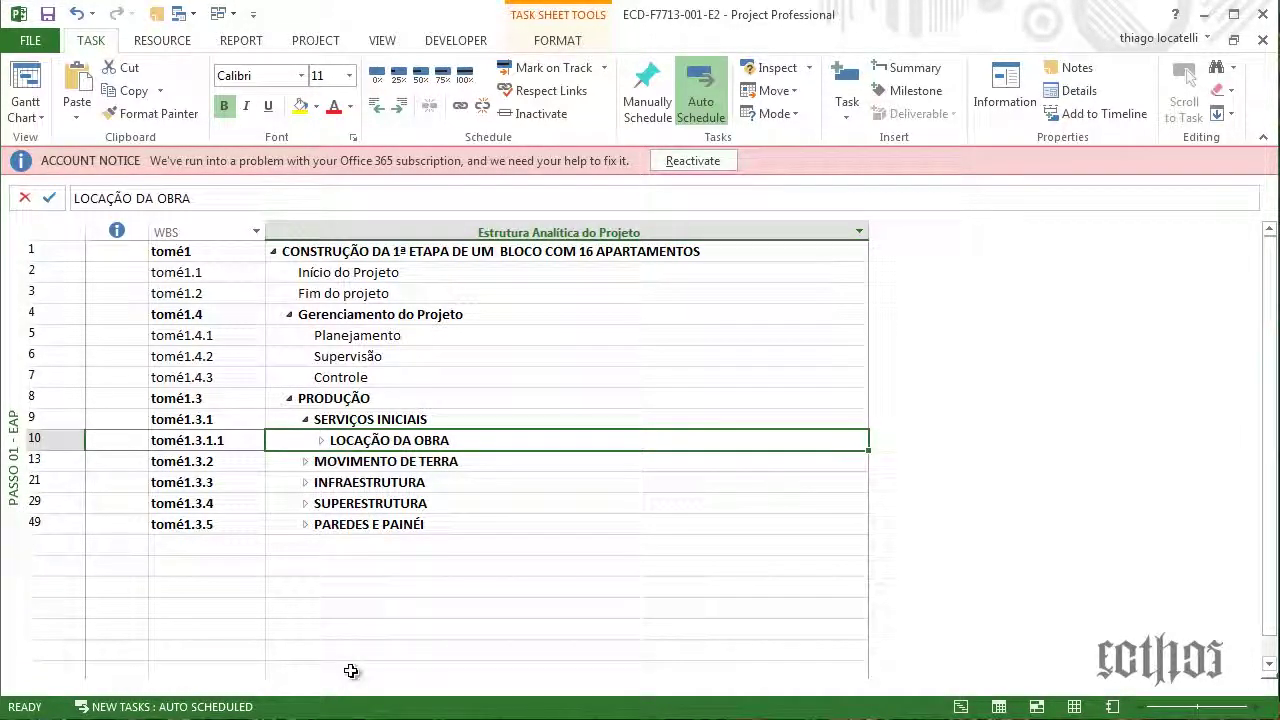
left_click(321, 441)
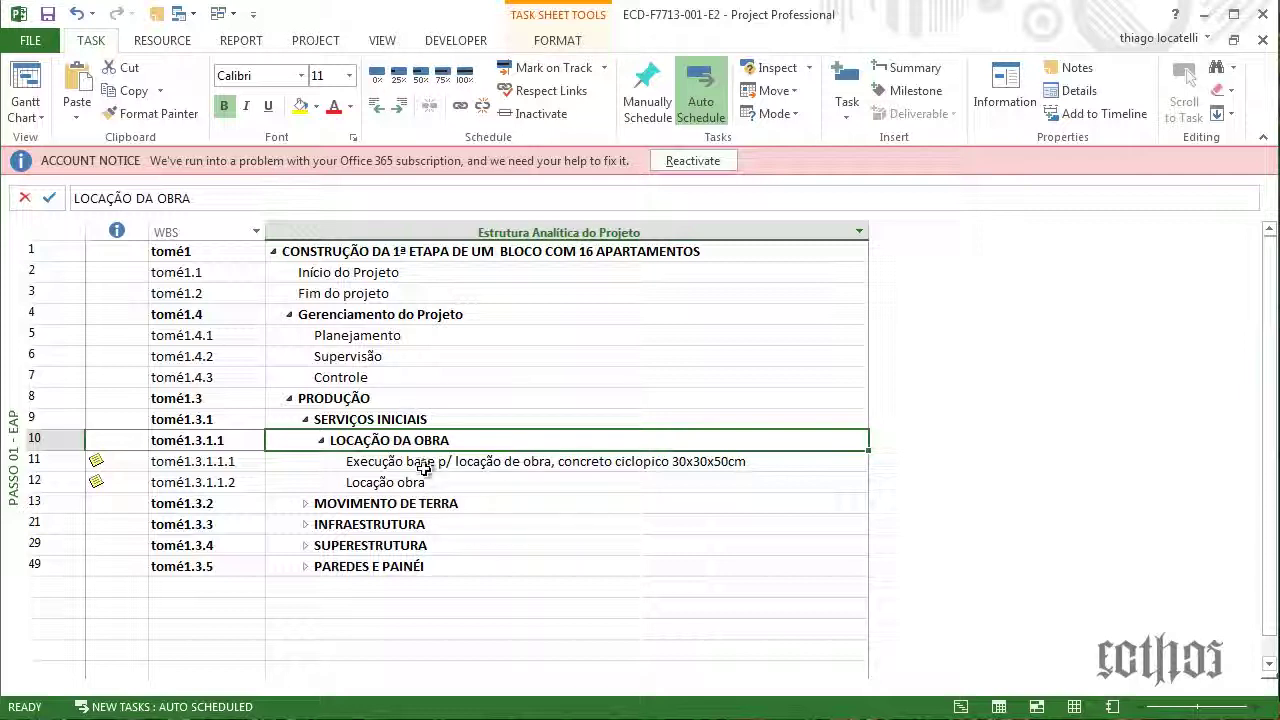
left_click_drag(334, 460, 334, 481)
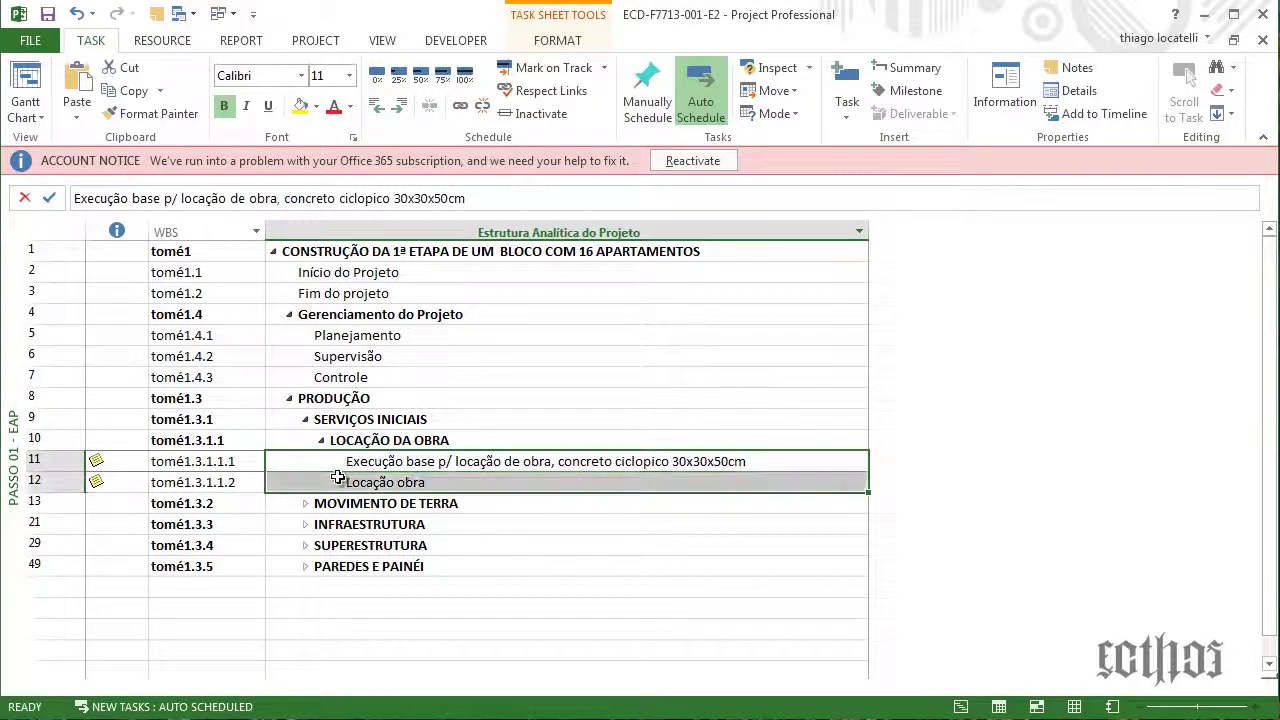
left_click(372, 107)
Delete the now-empty LOCAÇÃO DA OBRA summary task
left_click(350, 440)
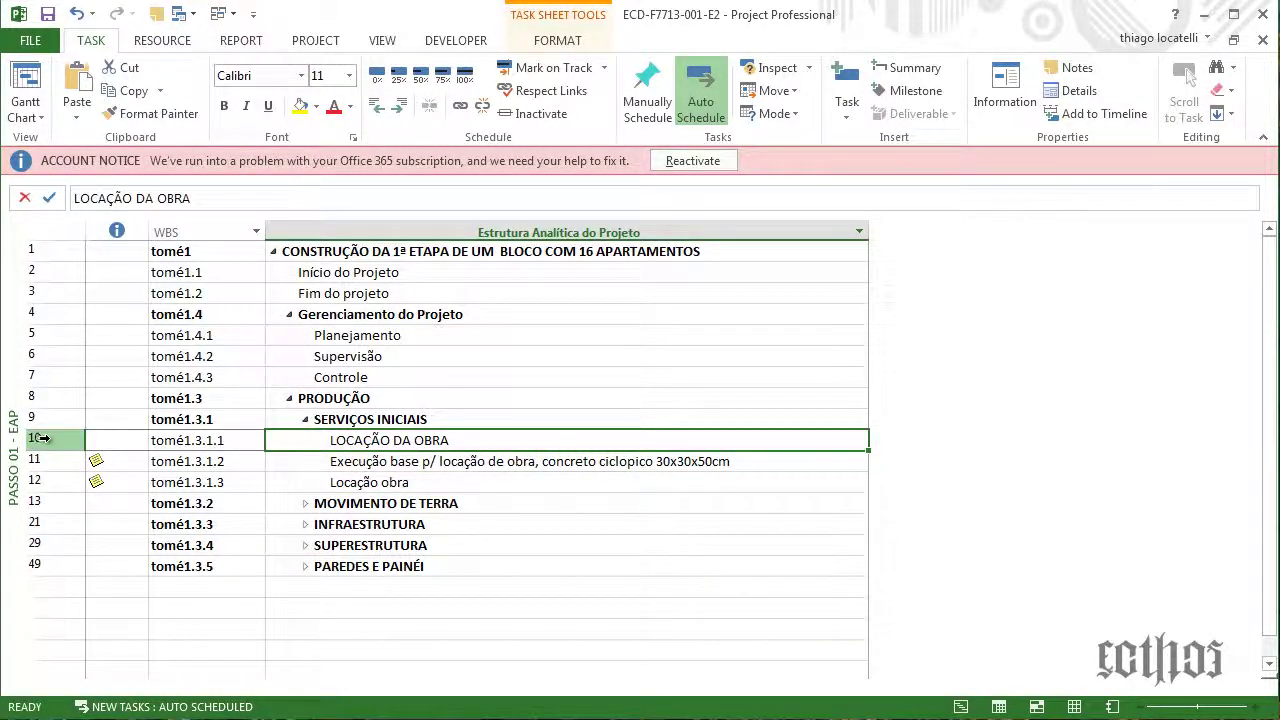
right_click(48, 438)
left_click(100, 601)
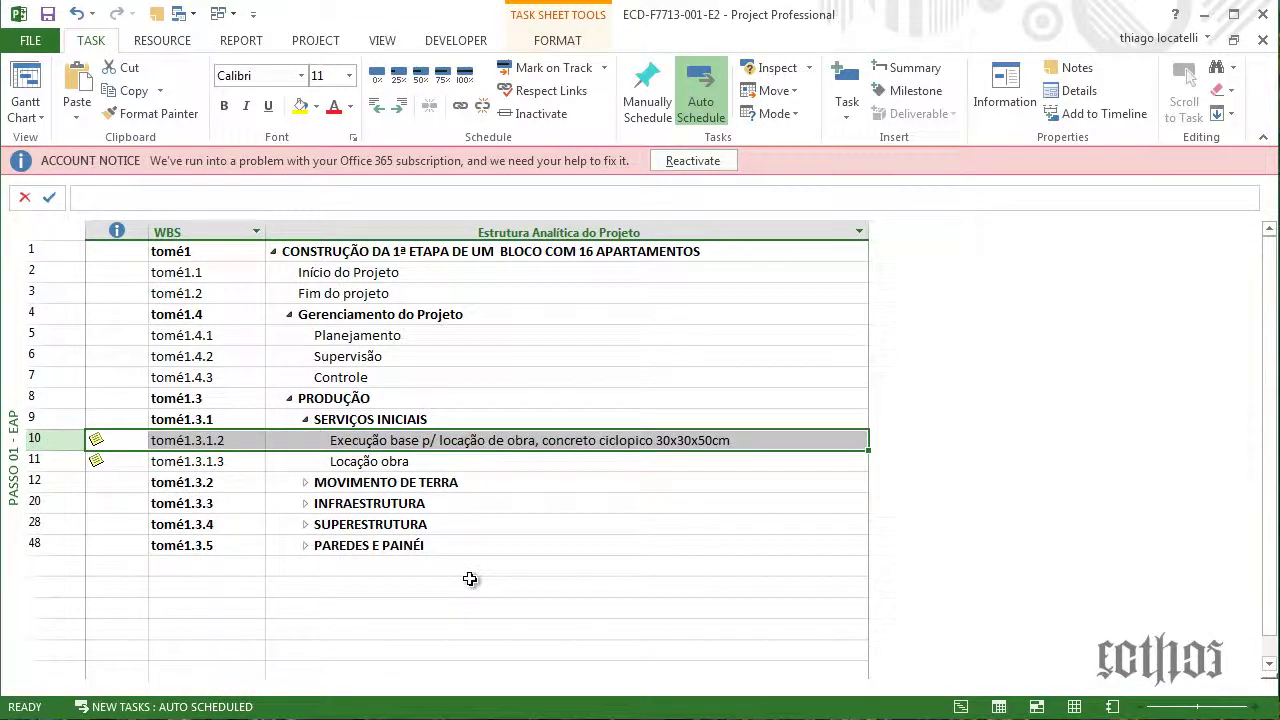
left_click(447, 587)
left_click(310, 424)
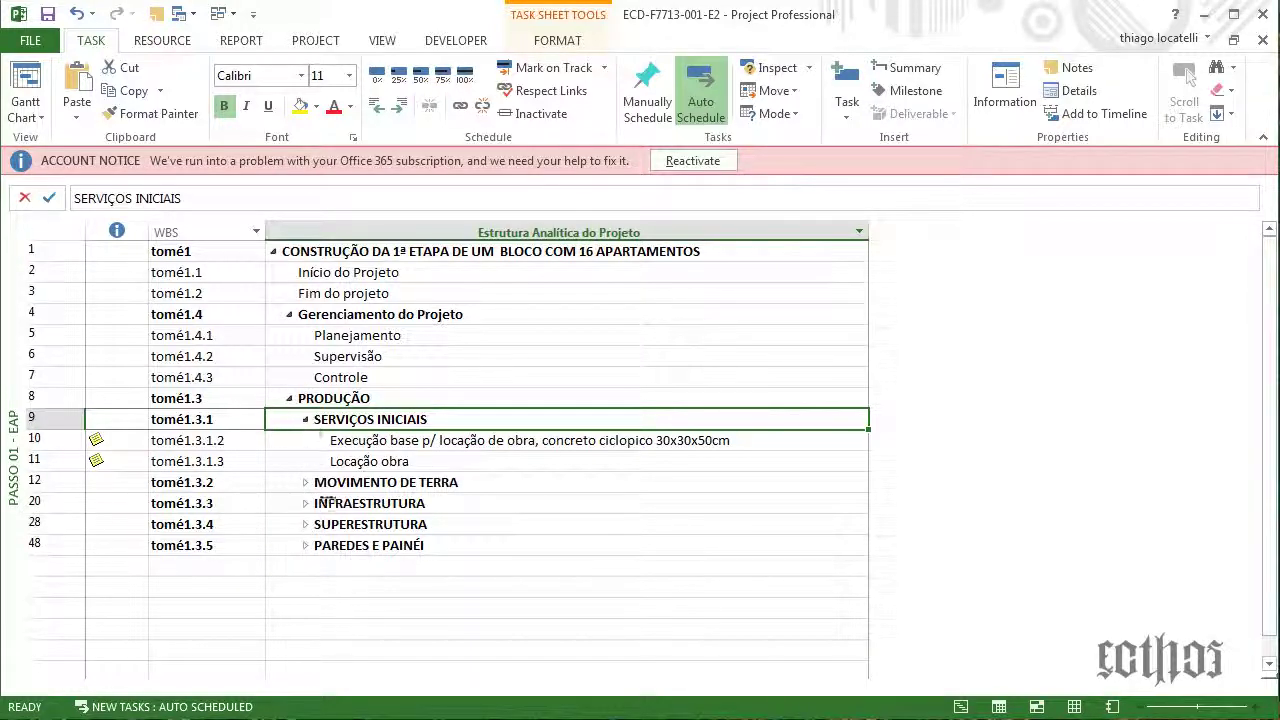
Expand MOVIMENTO DE TERRA and ESCAVAÇÕES, ATERRO E REATERRO to list tasks 14–16
left_click(306, 485)
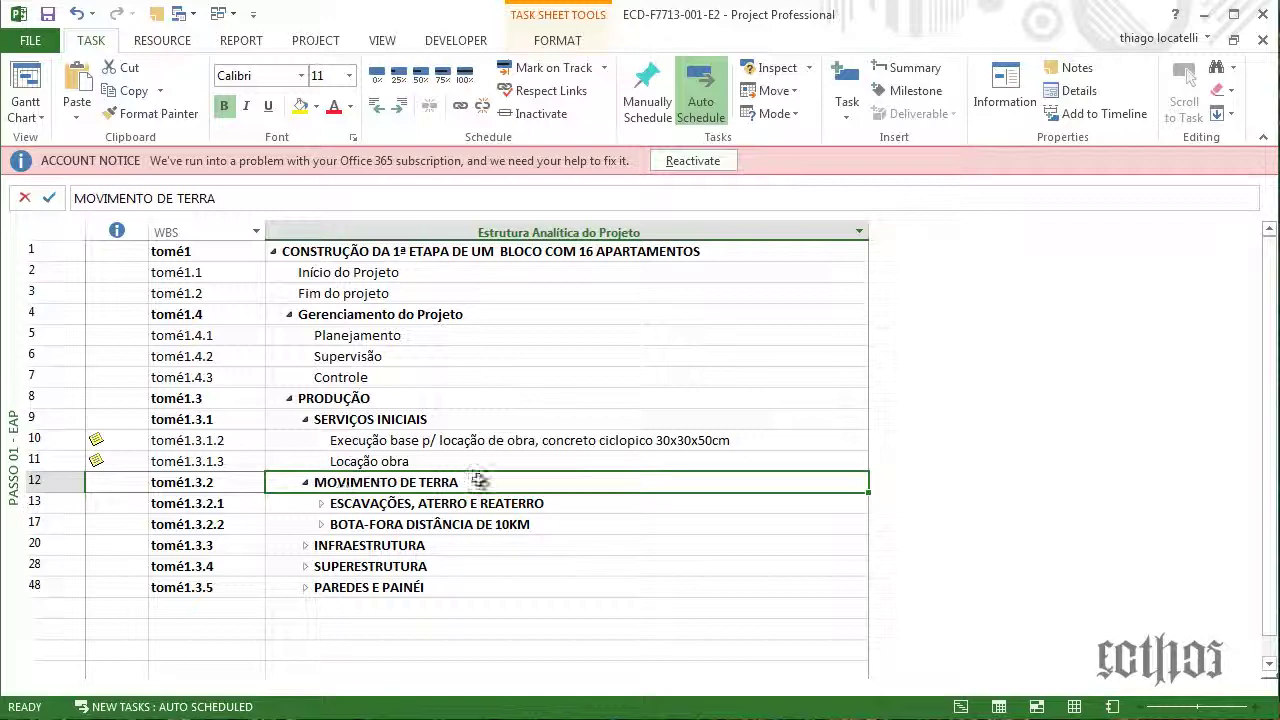
left_click(377, 505)
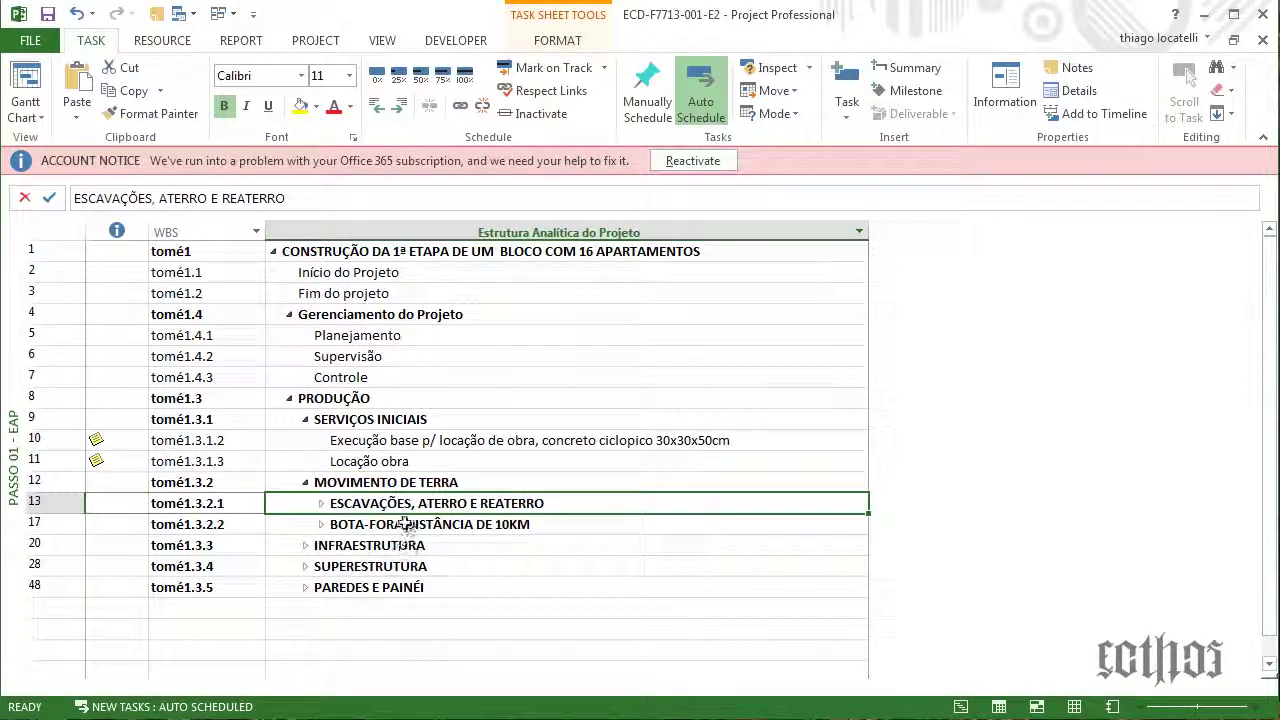
left_click(405, 524)
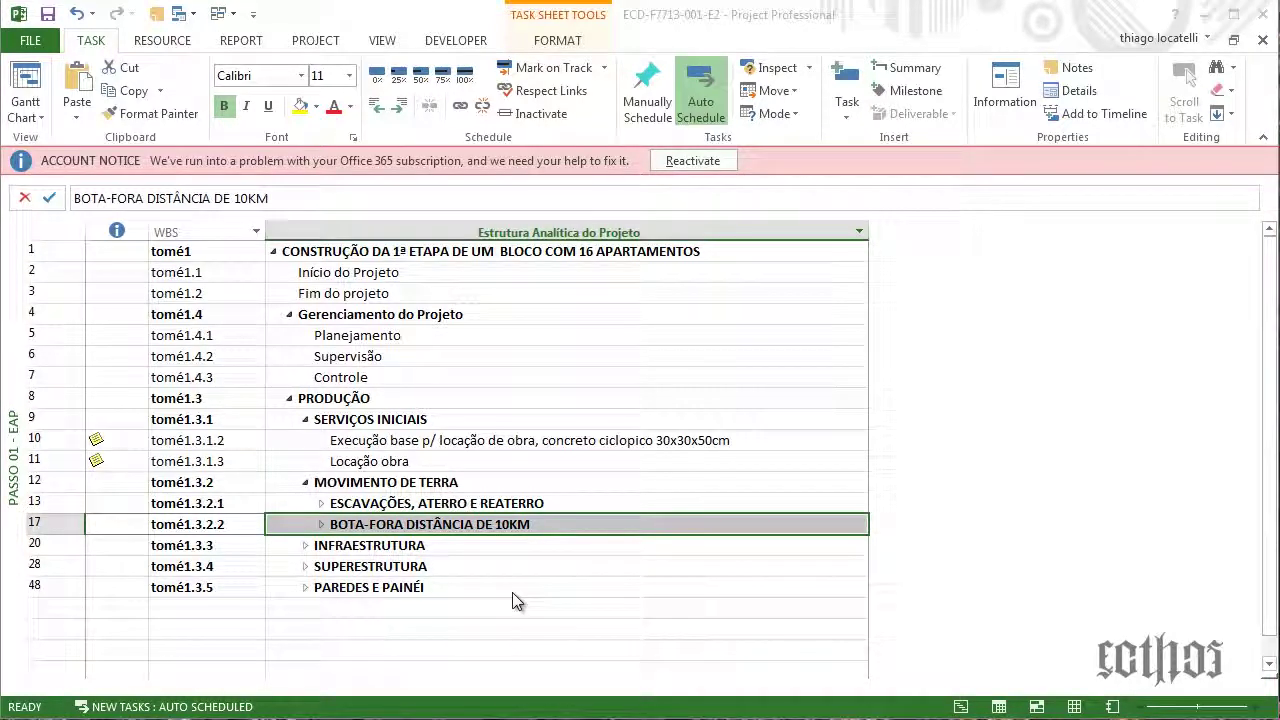
left_click(325, 506)
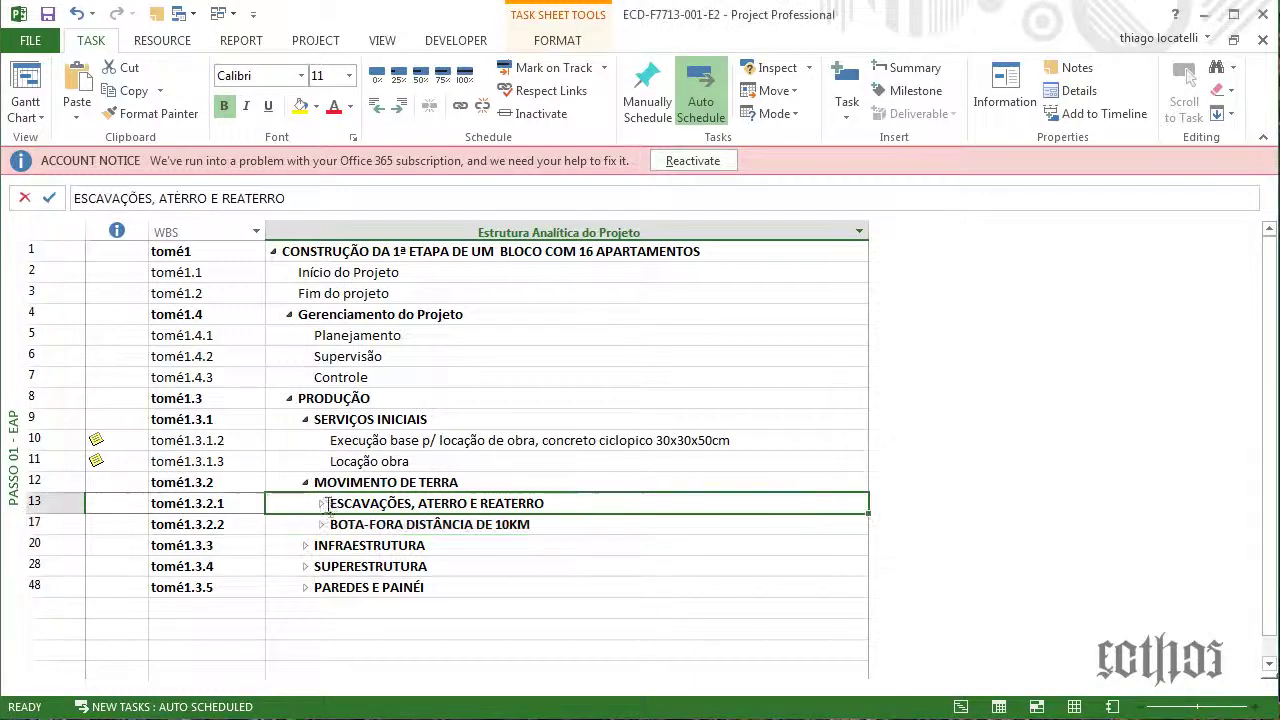
left_click(321, 503)
left_click(350, 524)
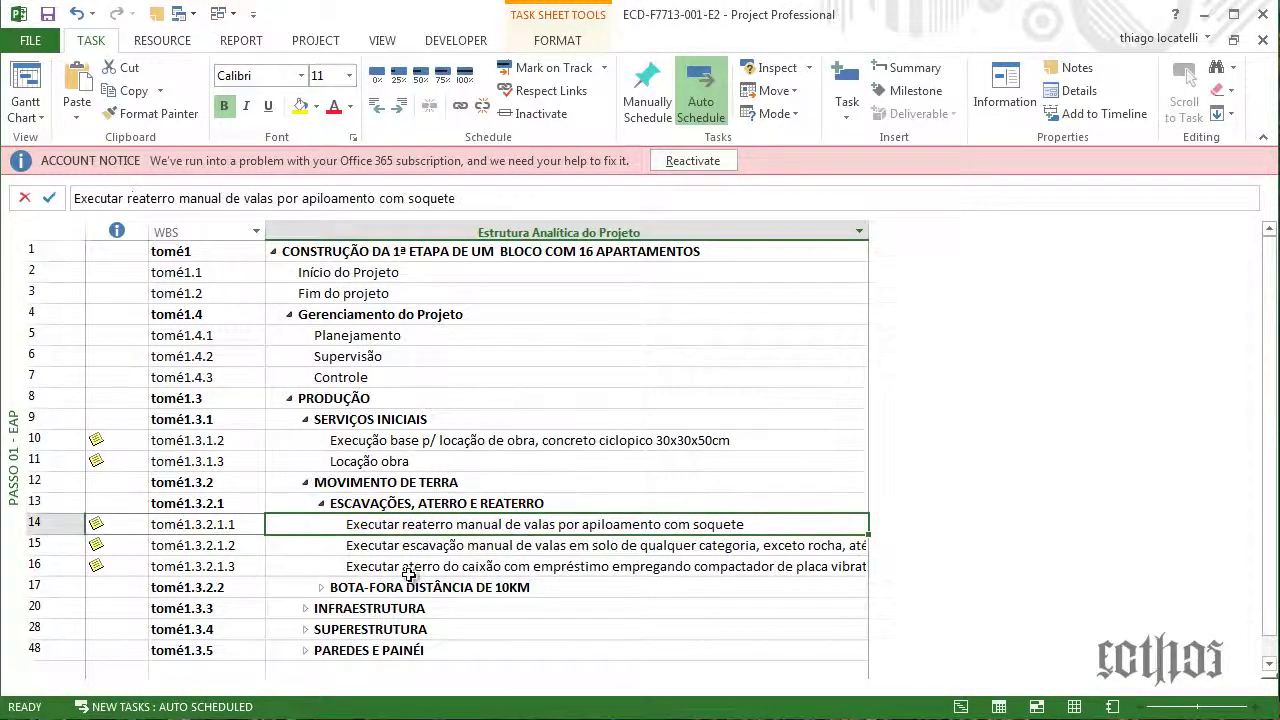
Autofit the Task Name column and review the task names in rows 10–16
double_click(869, 231)
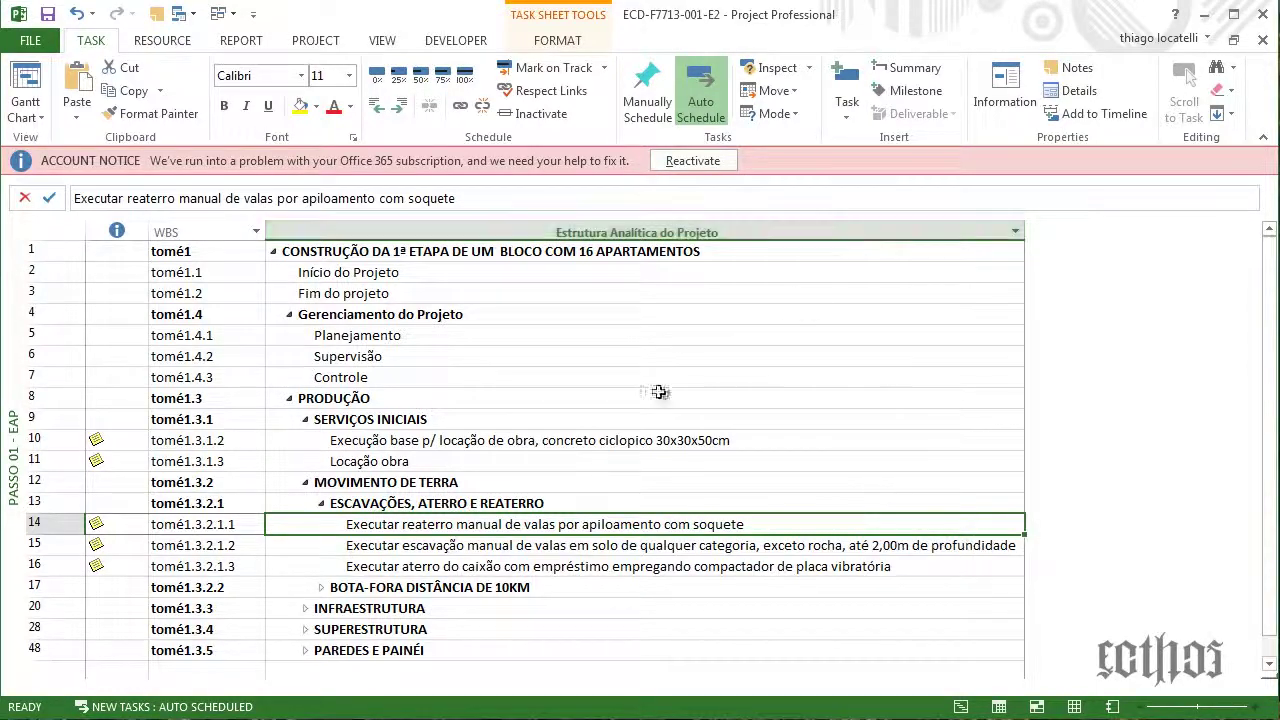
left_click(450, 547)
left_click(452, 568)
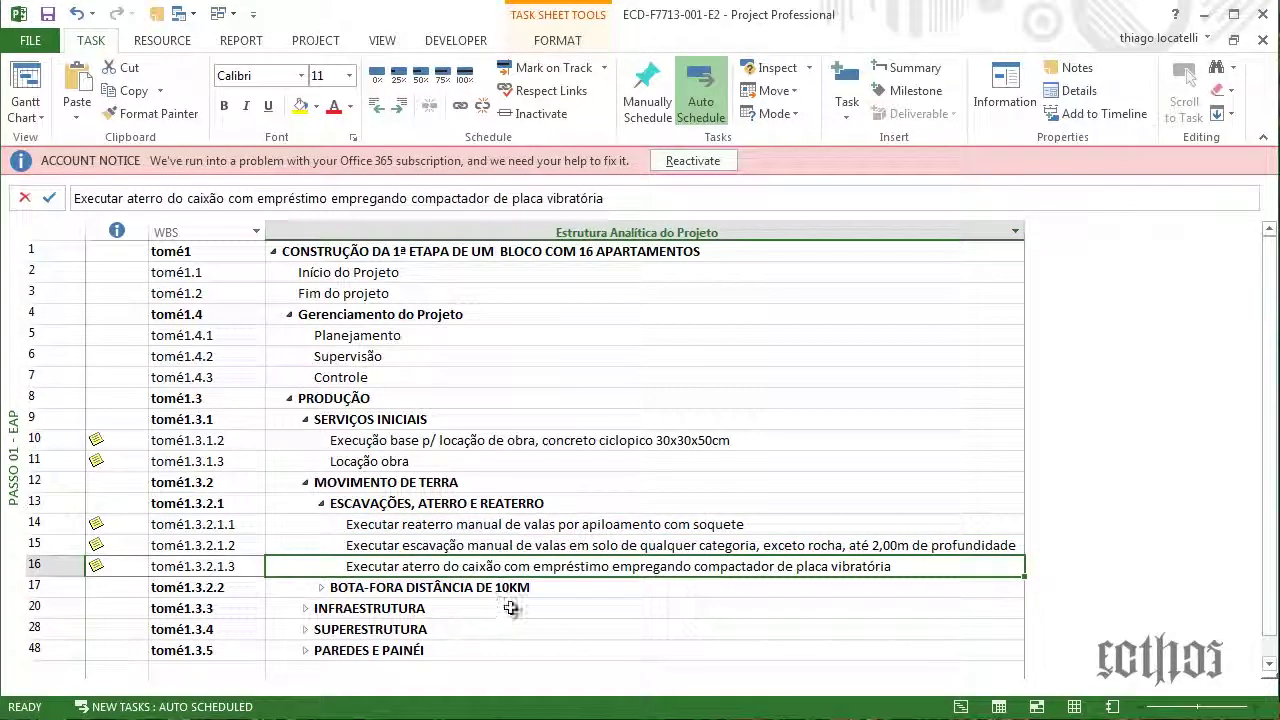
left_click(125, 201)
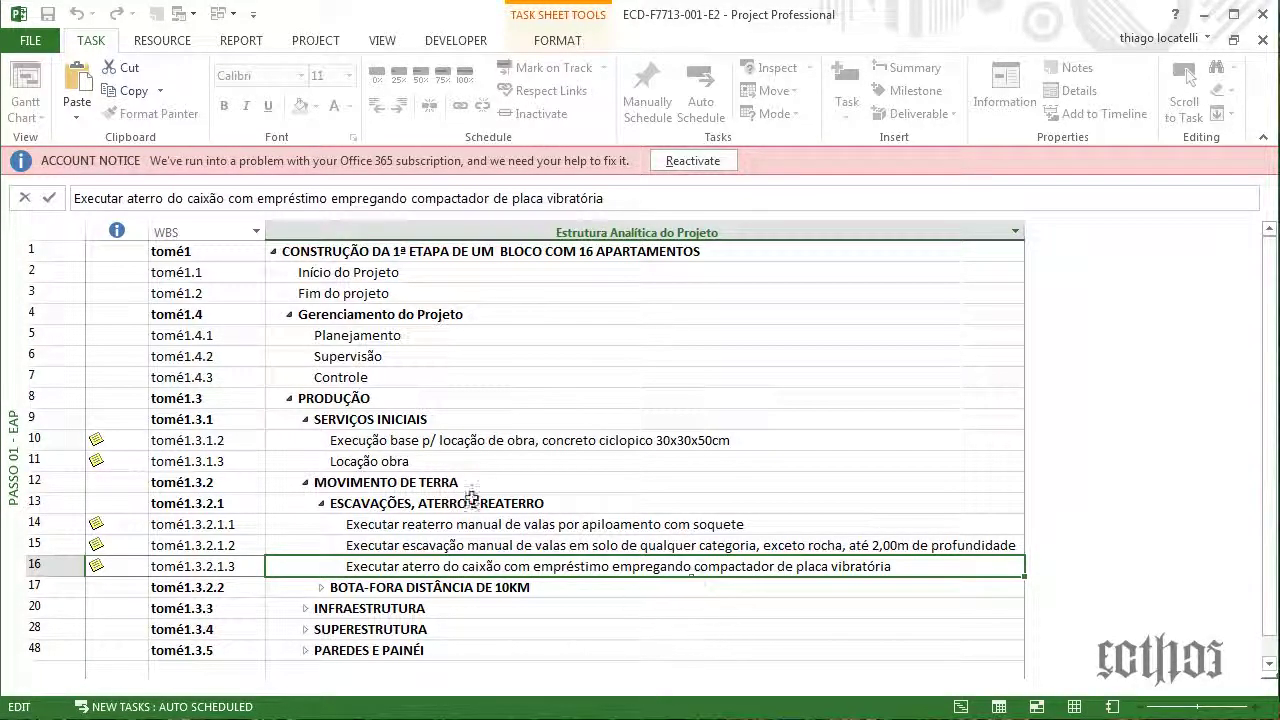
left_click(494, 526)
left_click(502, 548)
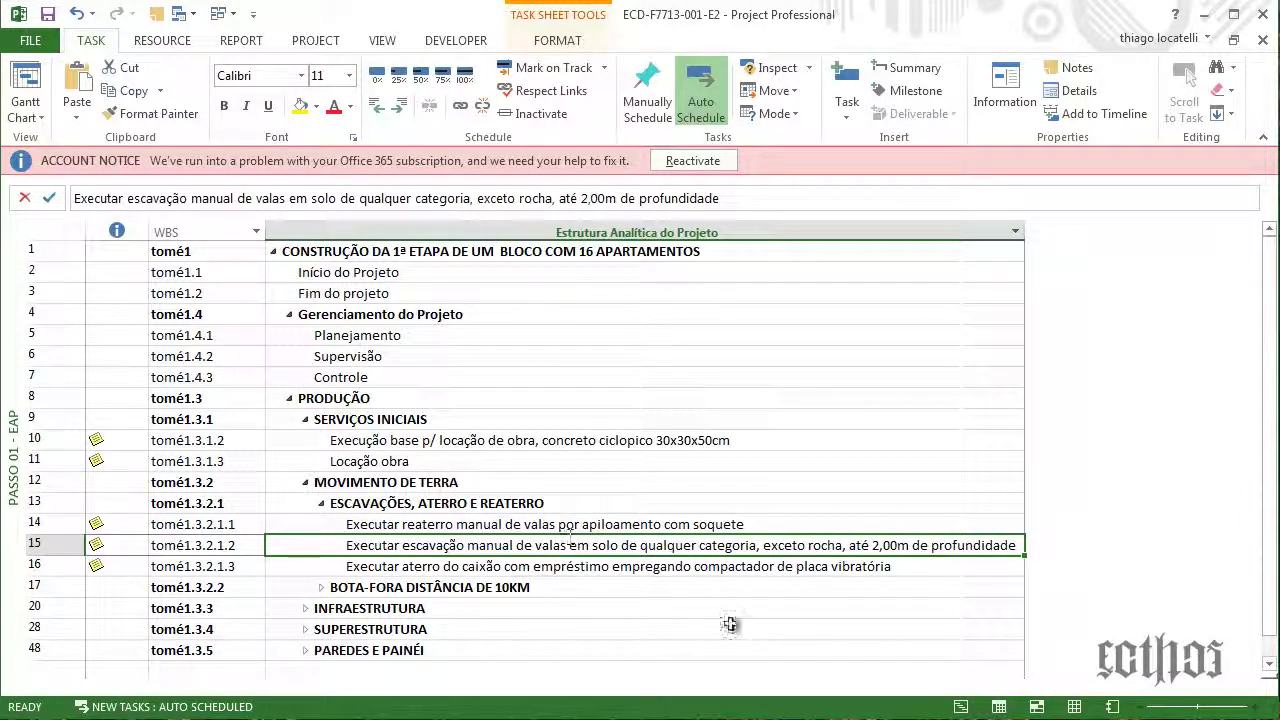
left_click(479, 568)
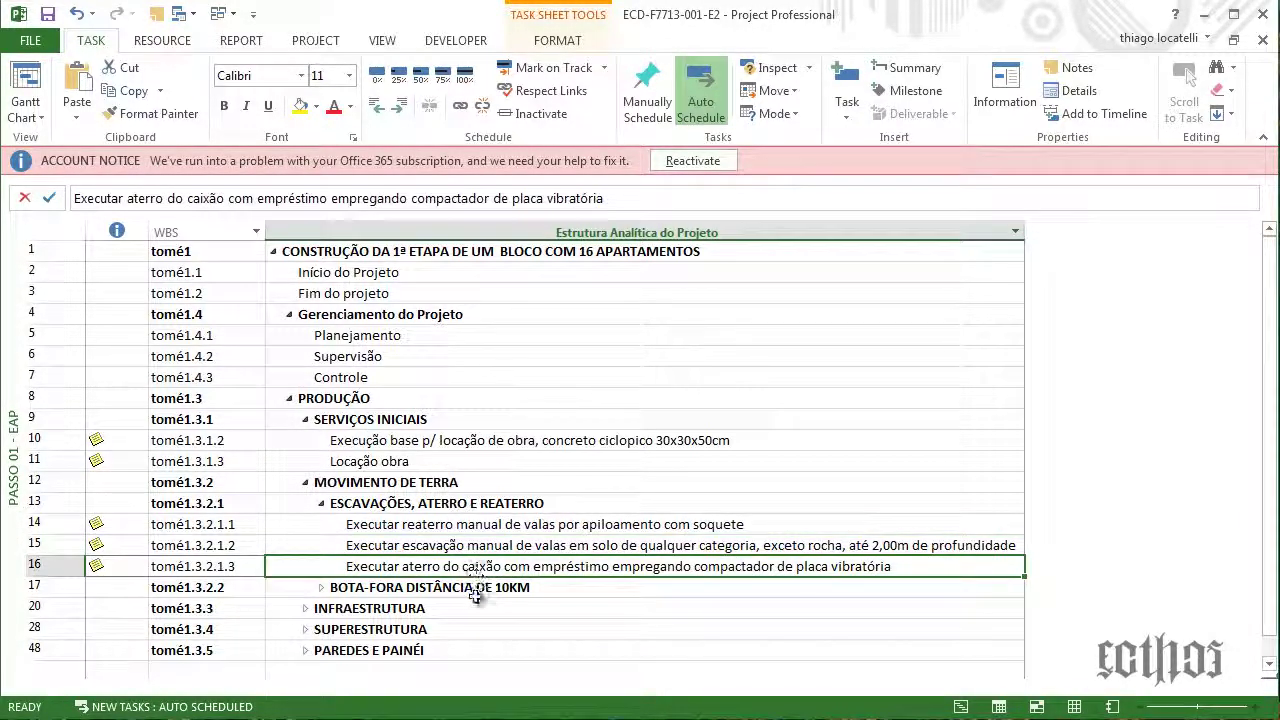
left_click(450, 527)
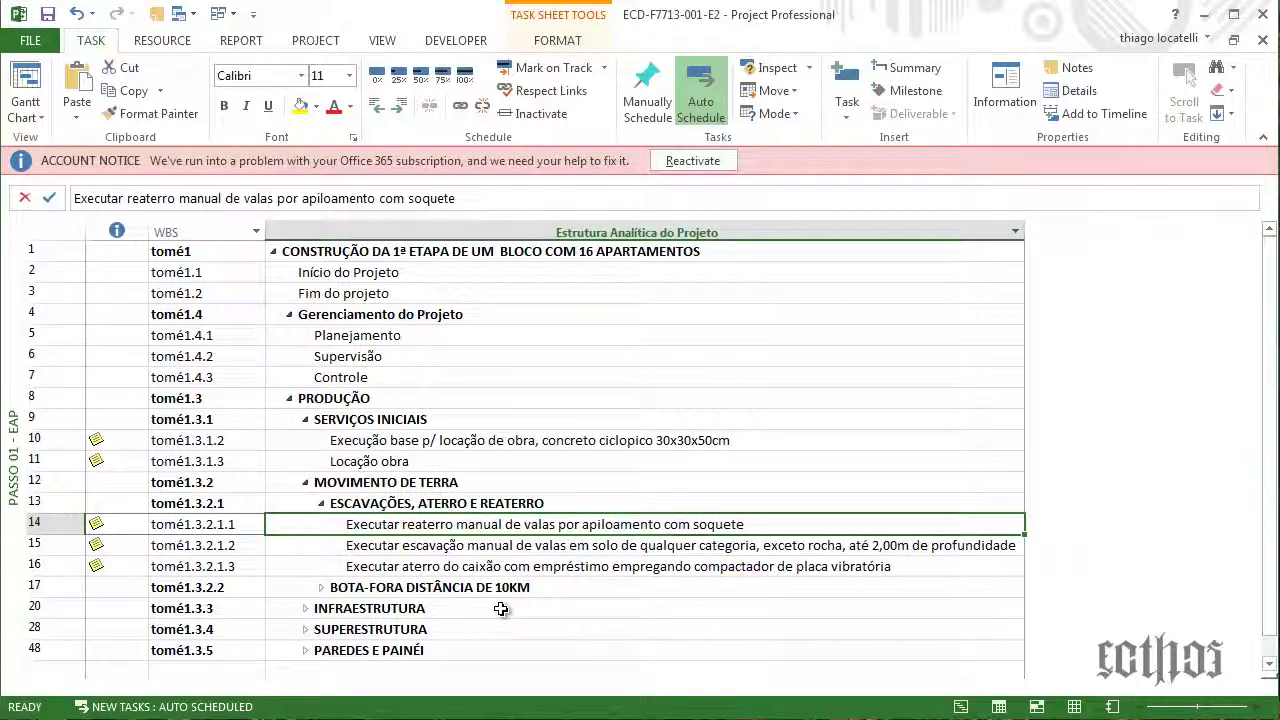
left_click(605, 442)
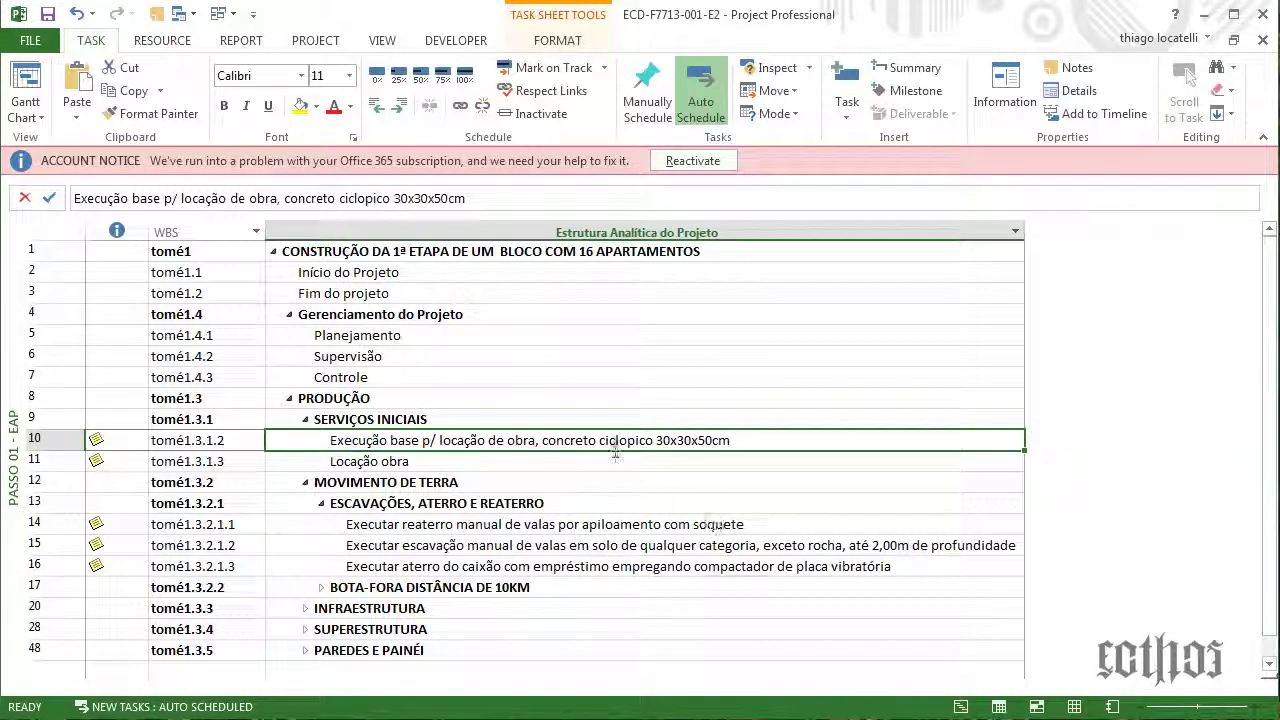
left_click(755, 565)
left_click(770, 548)
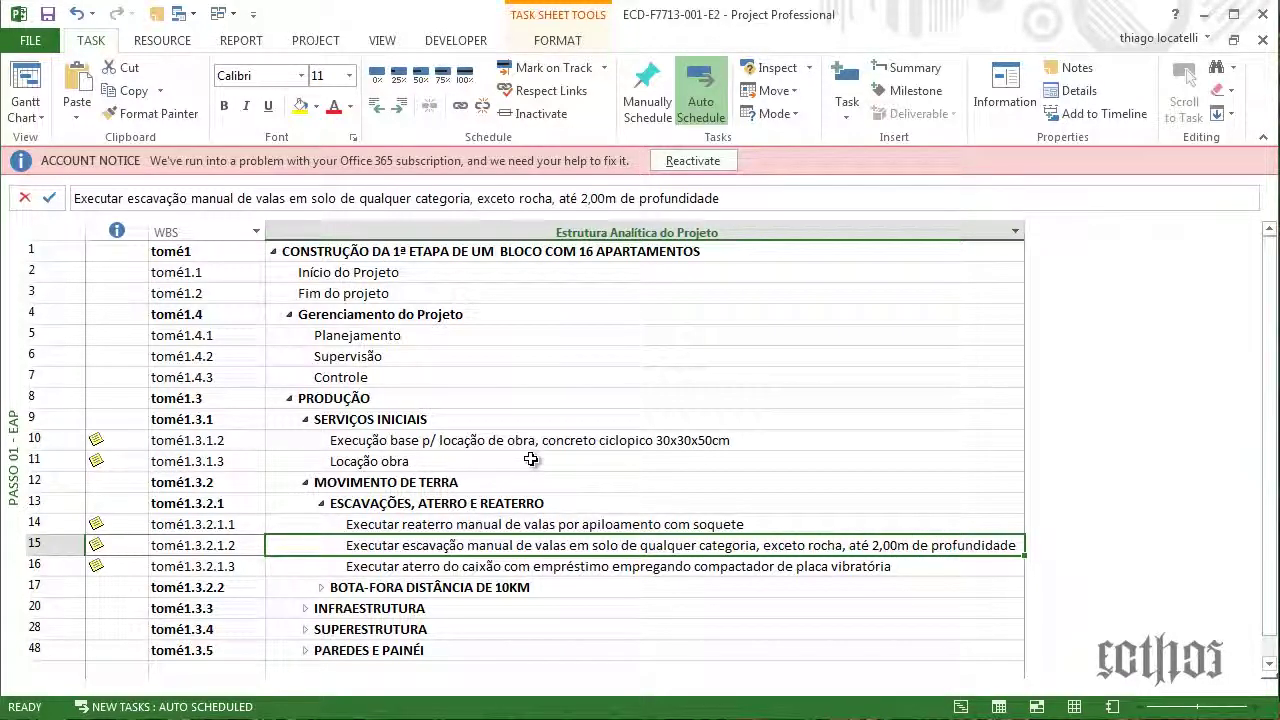
left_click(530, 440)
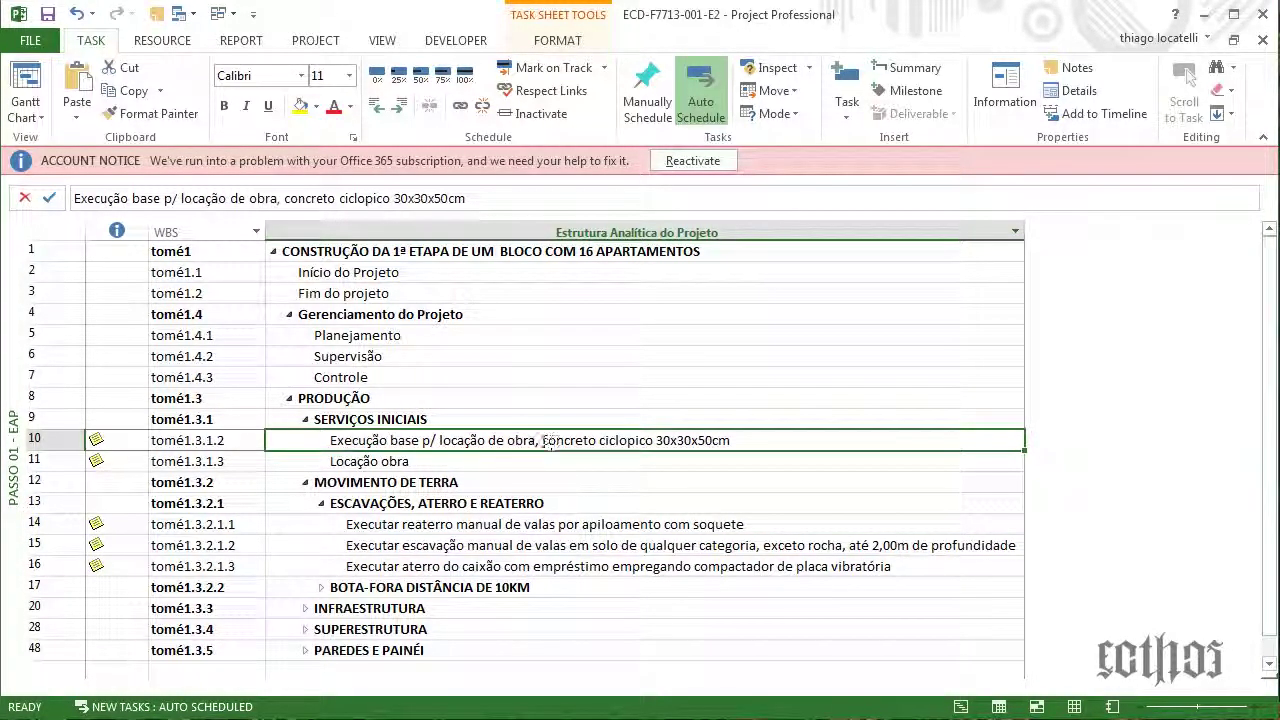
Widen the name column further, check rows 10 and 15 names, and open row 15's details
left_click(280, 198)
left_click_drag(284, 198, 465, 198)
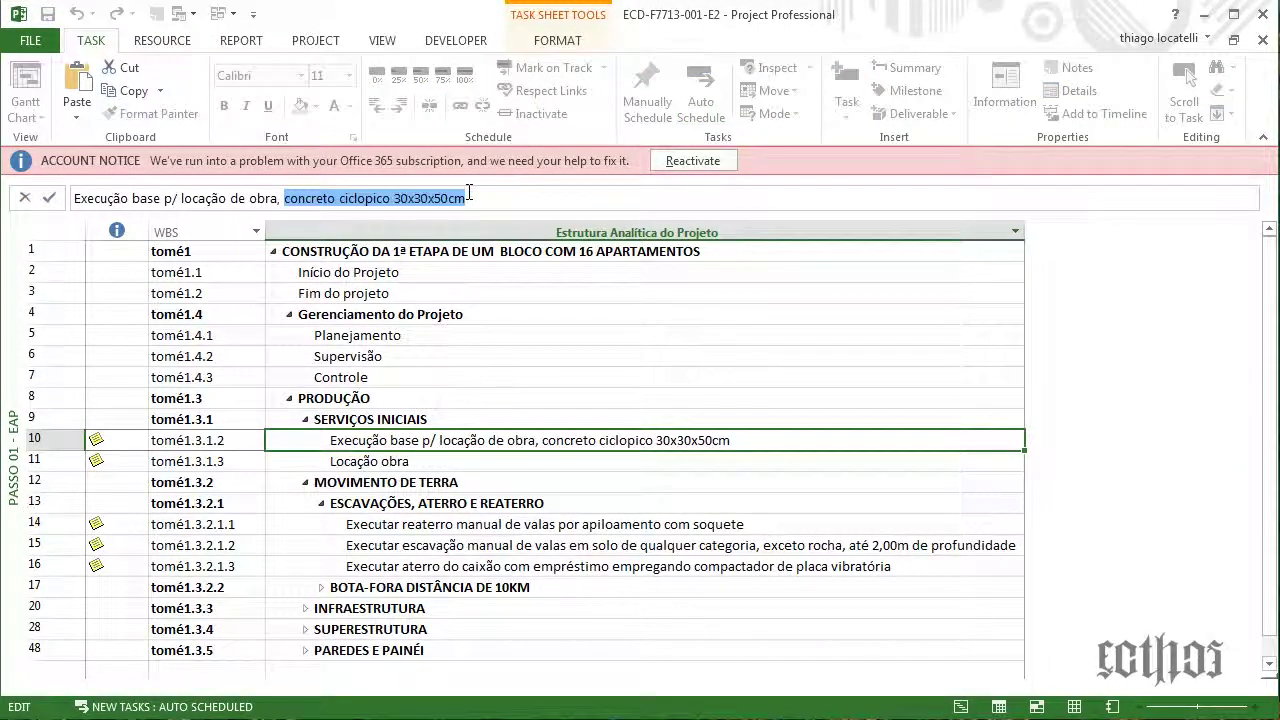
left_click(439, 648)
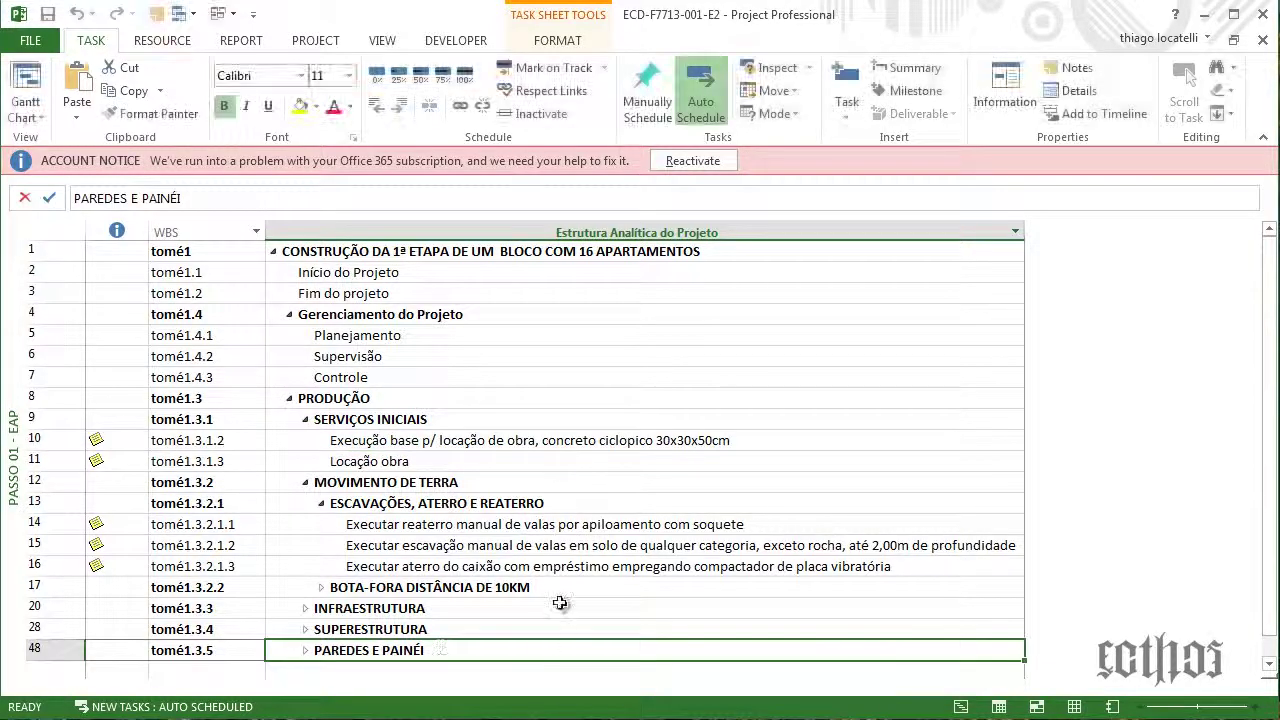
left_click(595, 524)
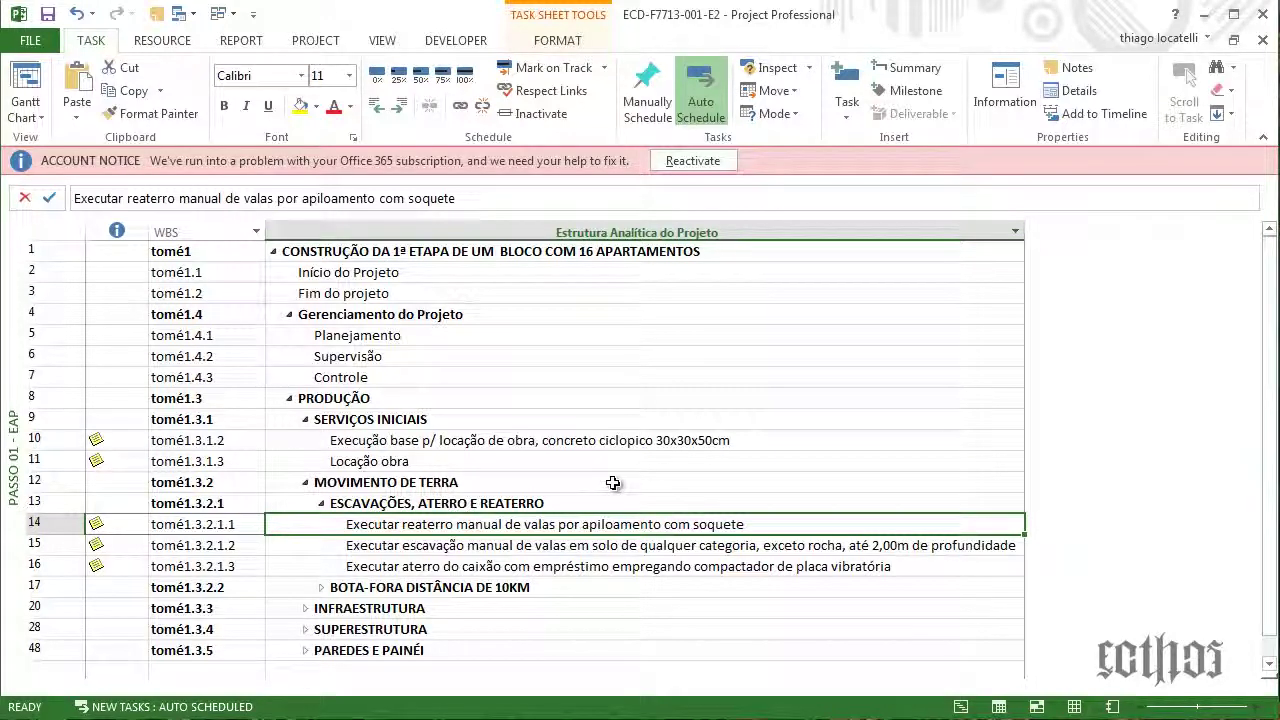
double_click(1023, 233)
left_click(685, 553)
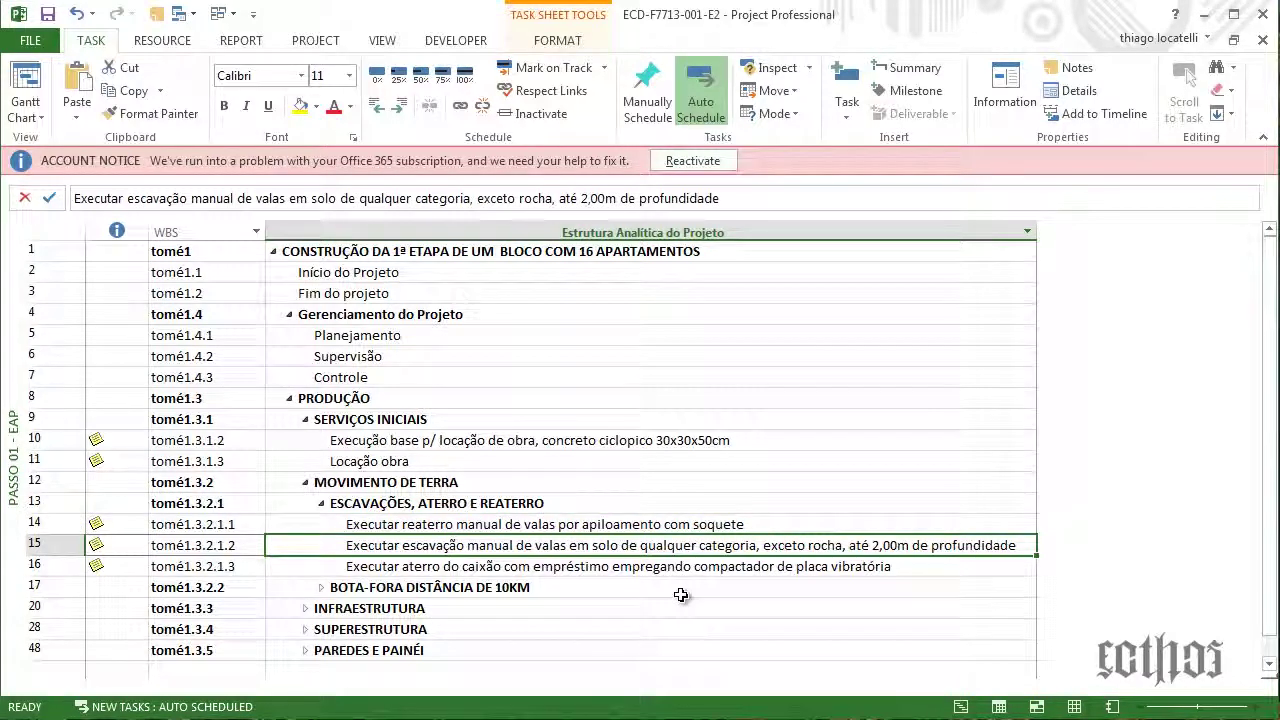
key("F2")
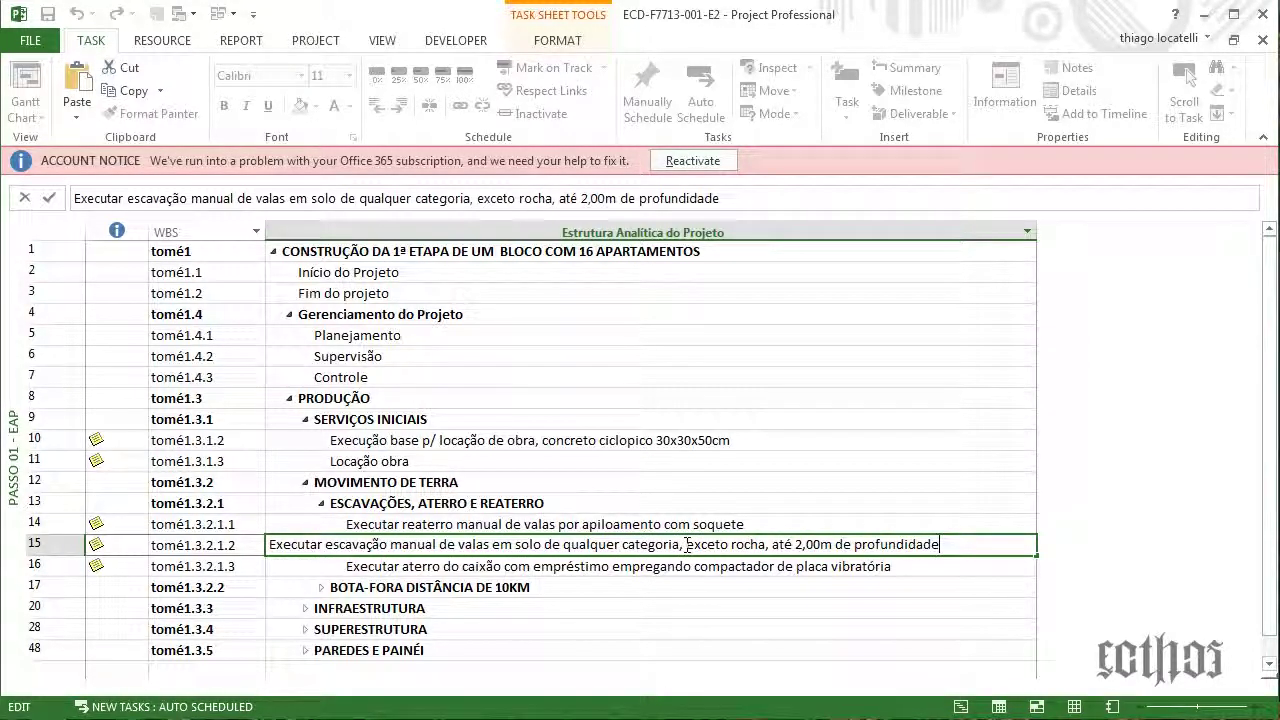
left_click_drag(685, 544, 970, 547)
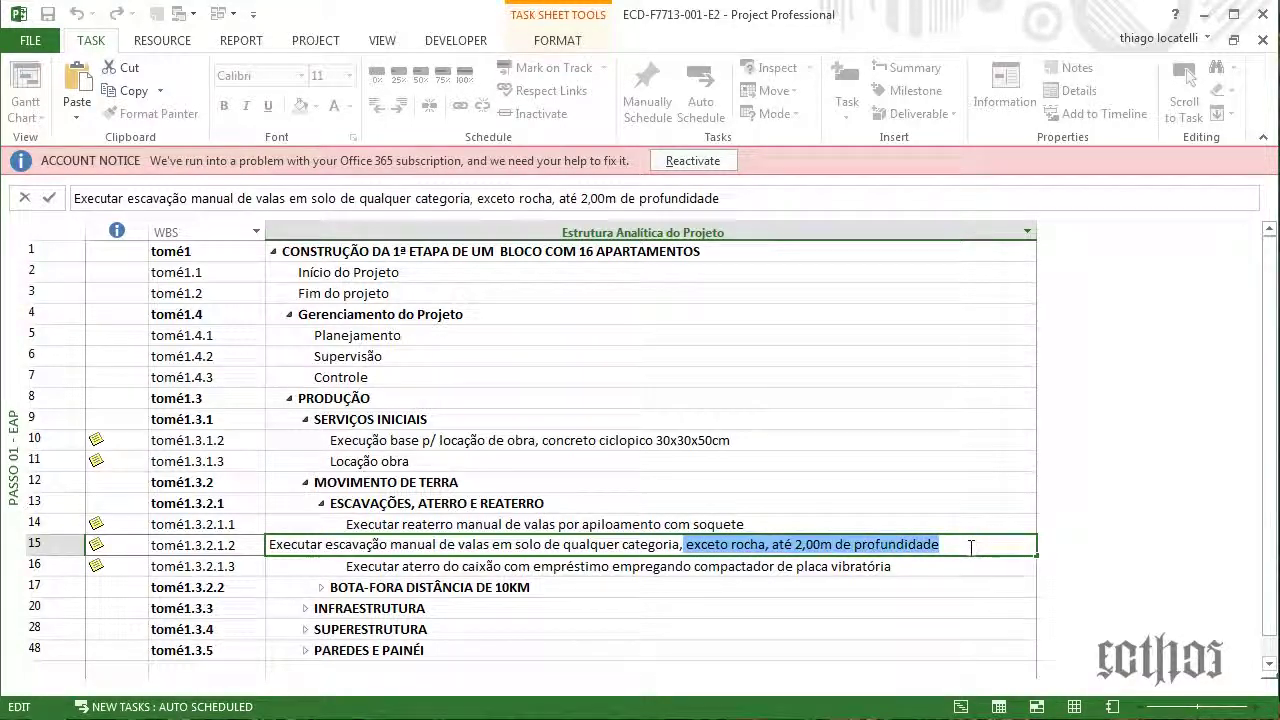
left_click(858, 592)
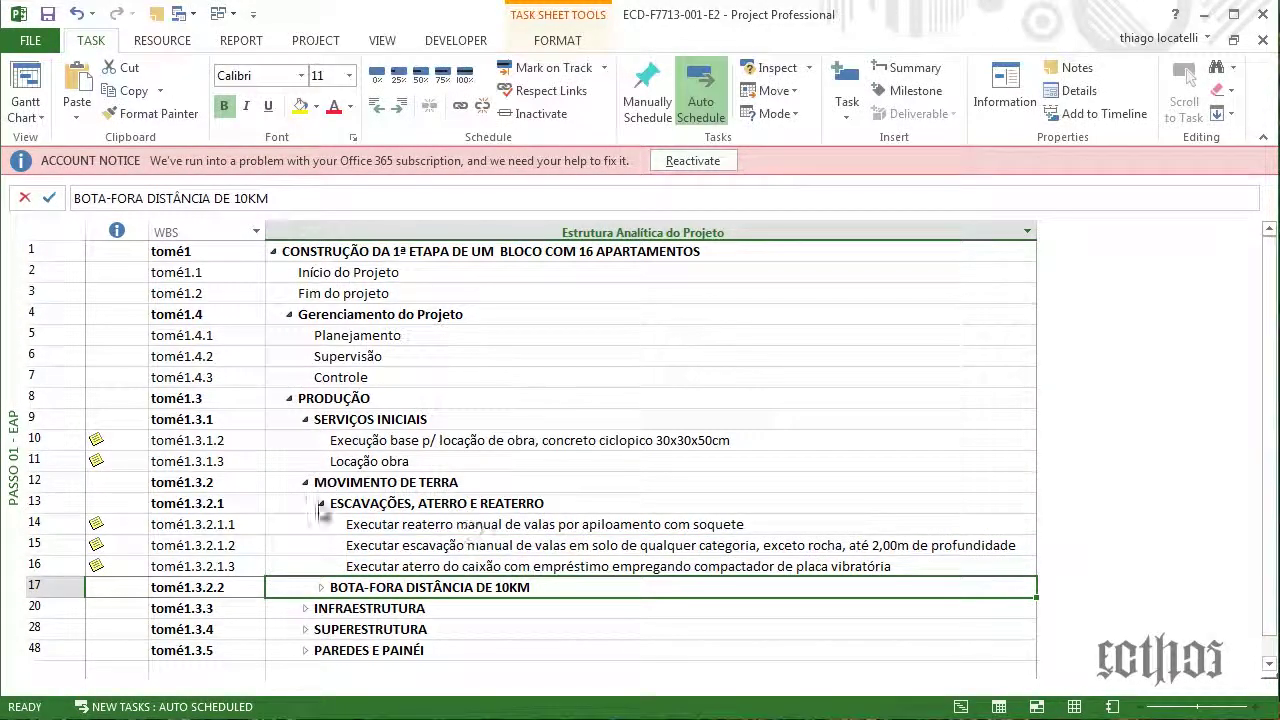
left_click(125, 552)
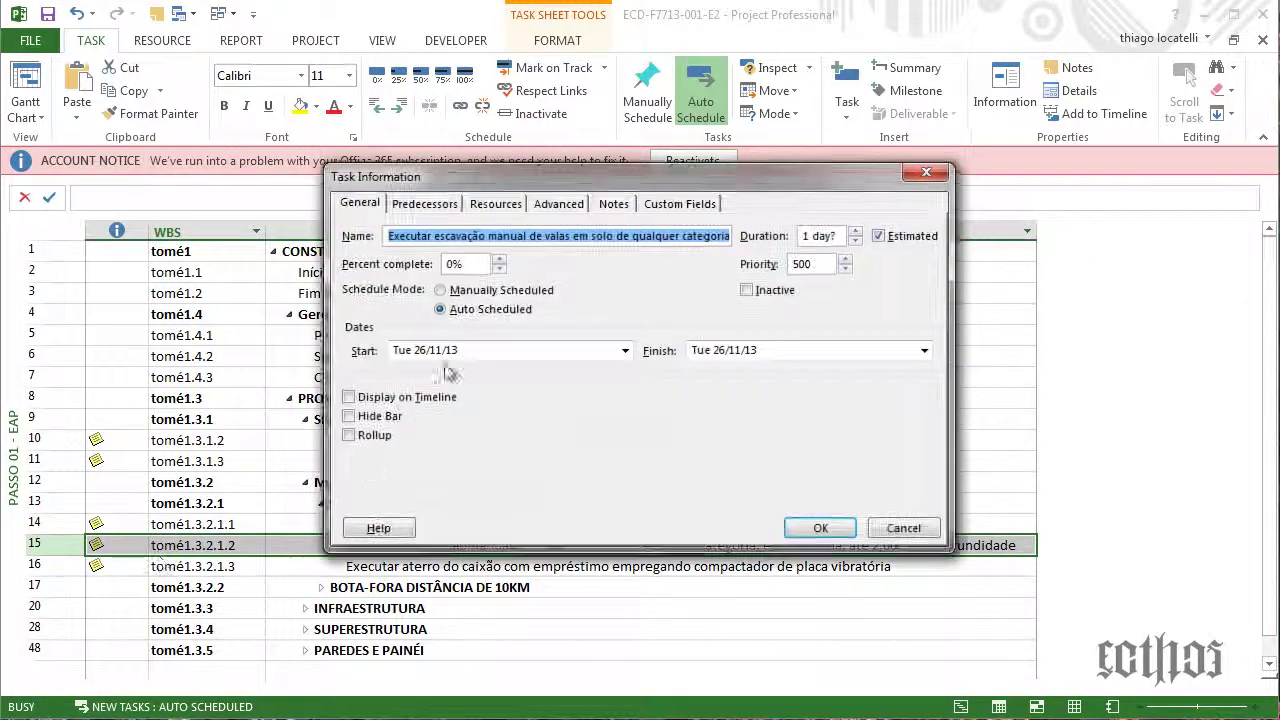
Read the excavation task's description and quality notes, then cancel Task Information without changes
left_click(615, 205)
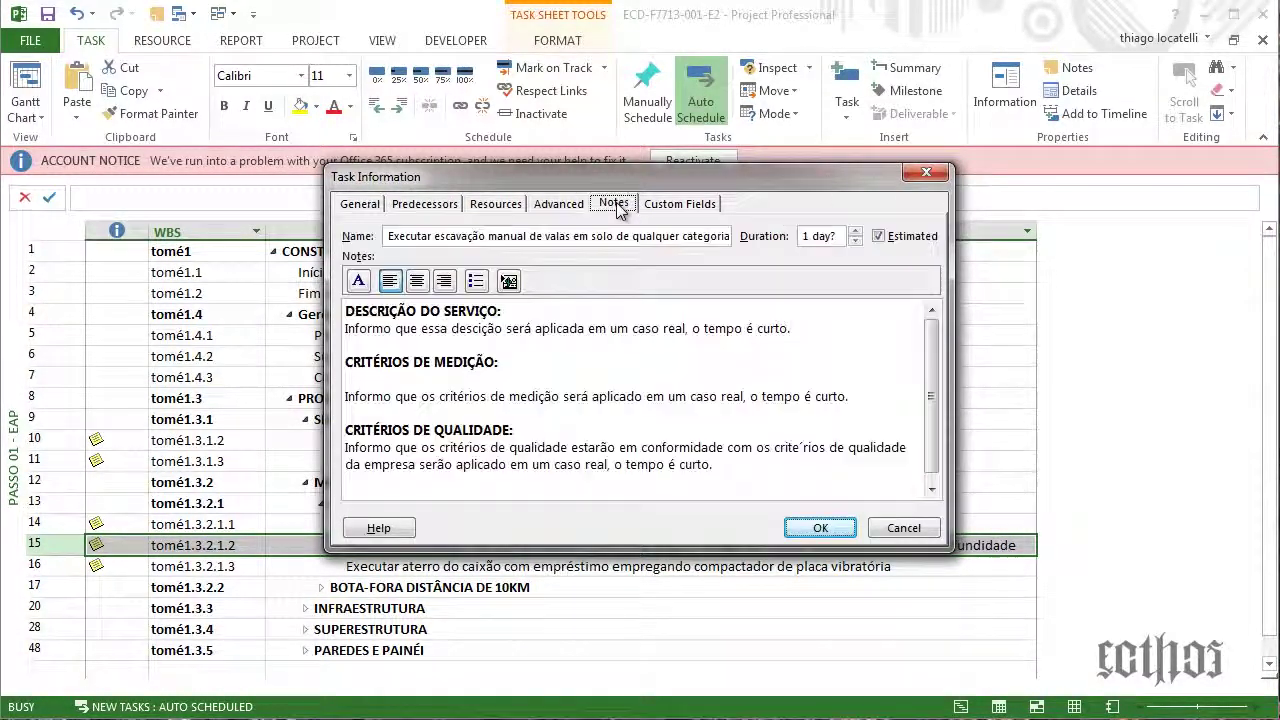
left_click(512, 311)
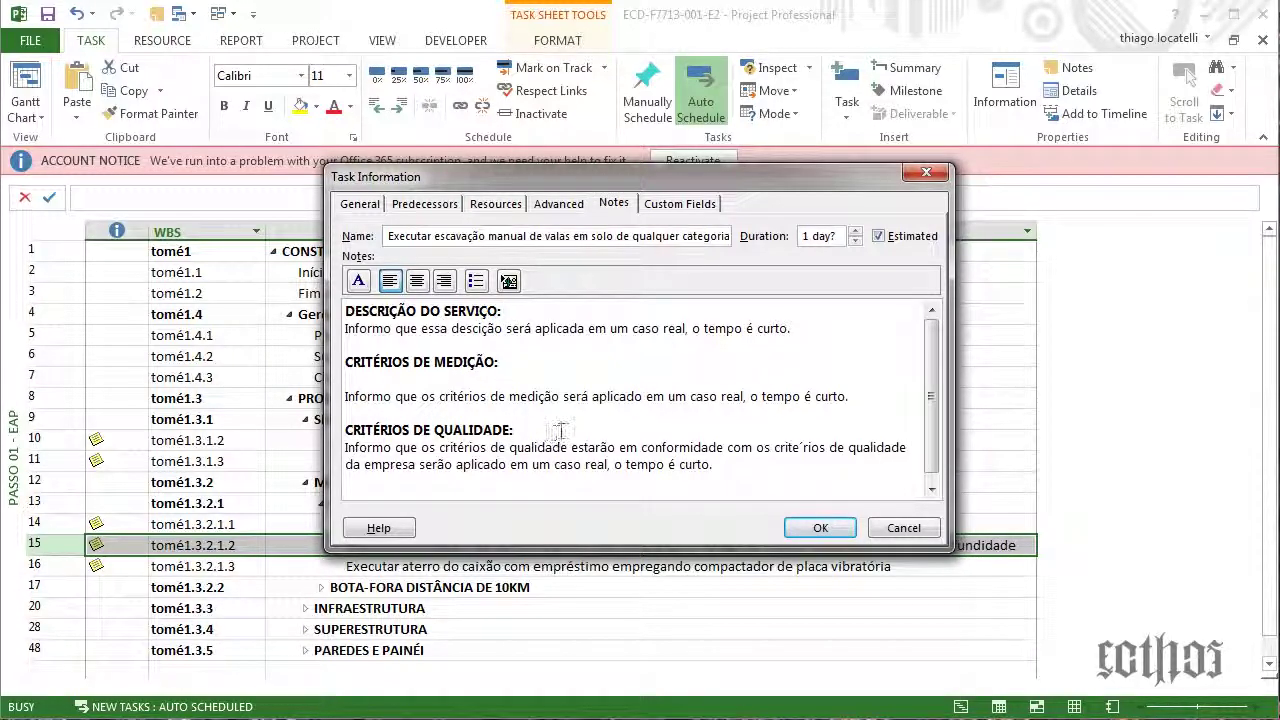
left_click(560, 431)
left_click_drag(673, 185, 630, 126)
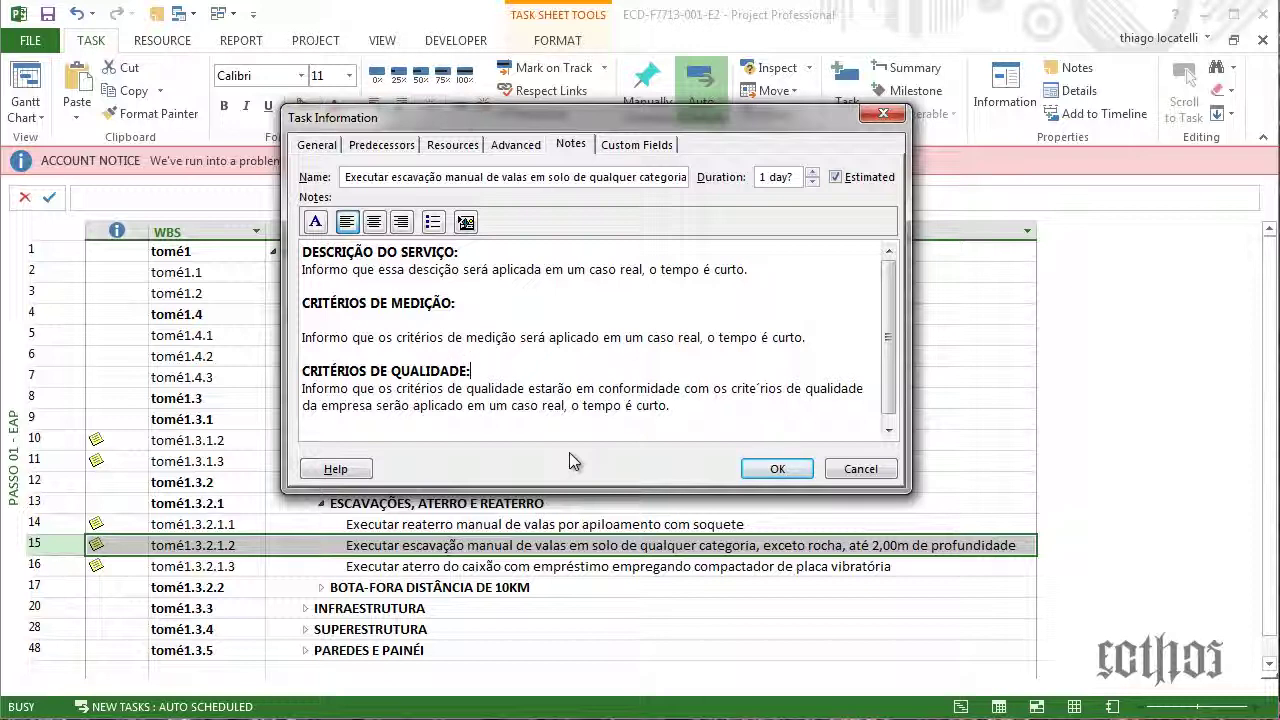
scroll(745, 375, "down", 1)
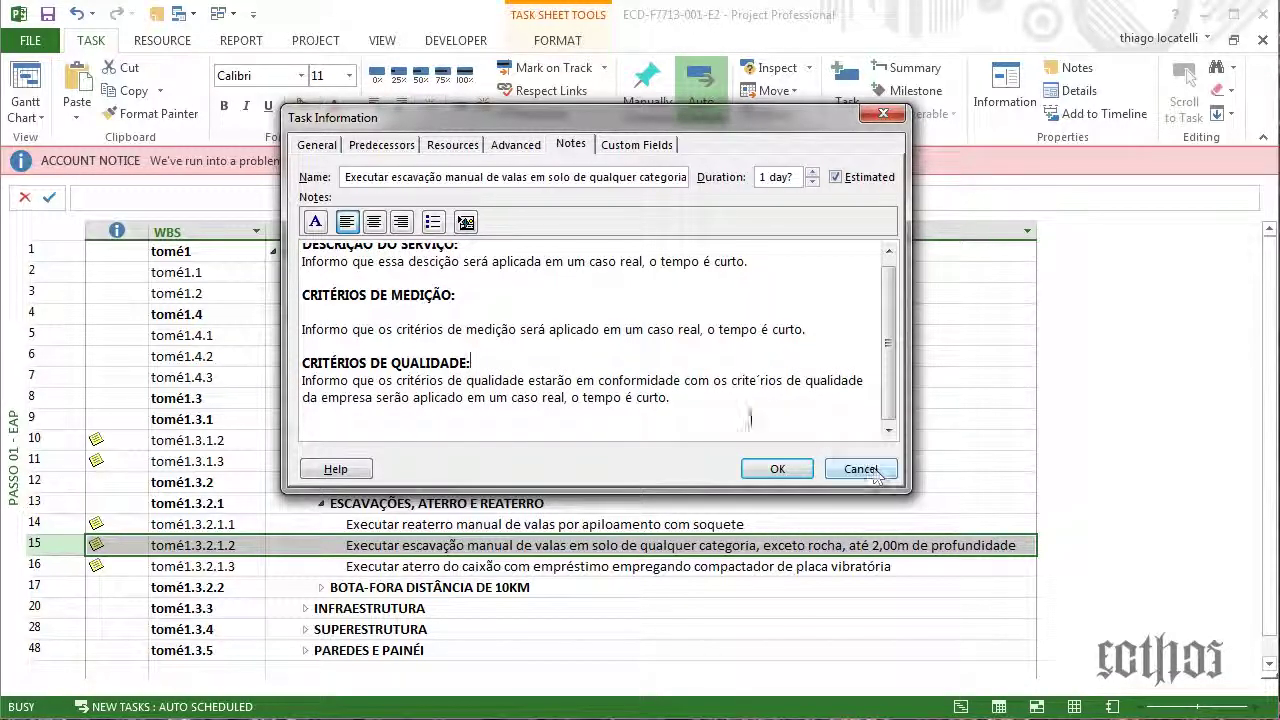
scroll(873, 476, "up", 1)
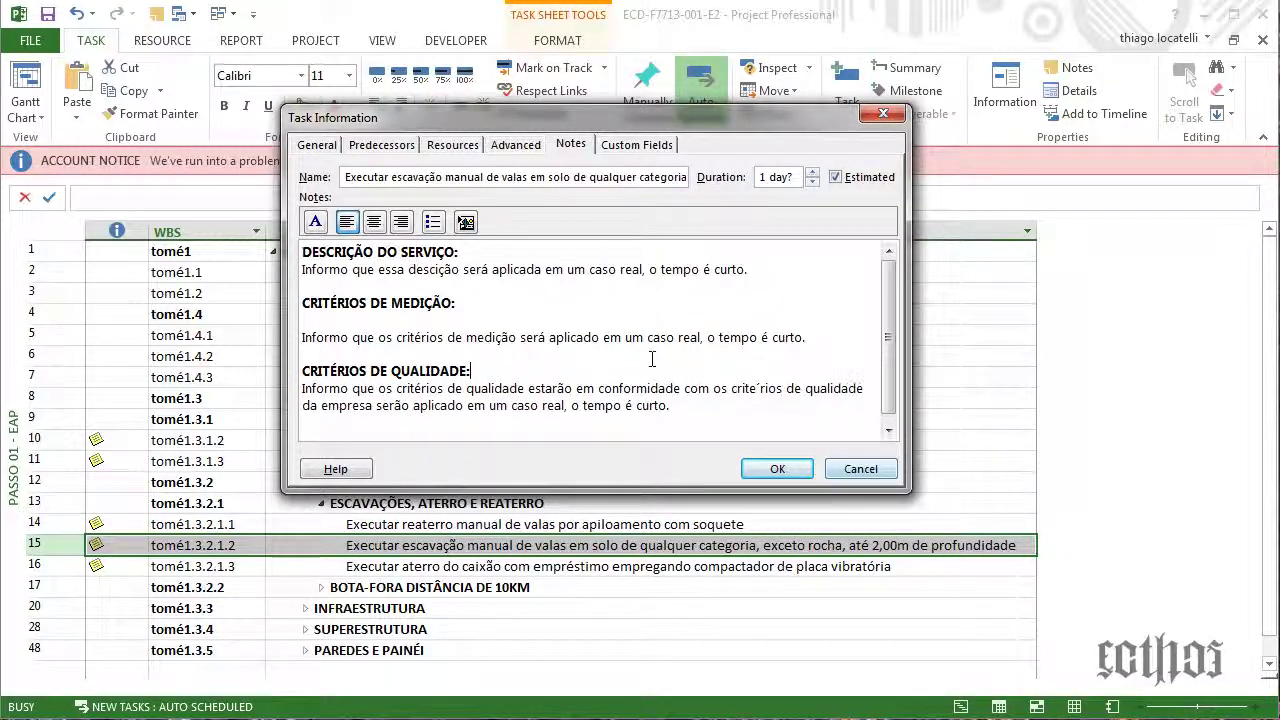
left_click(860, 471)
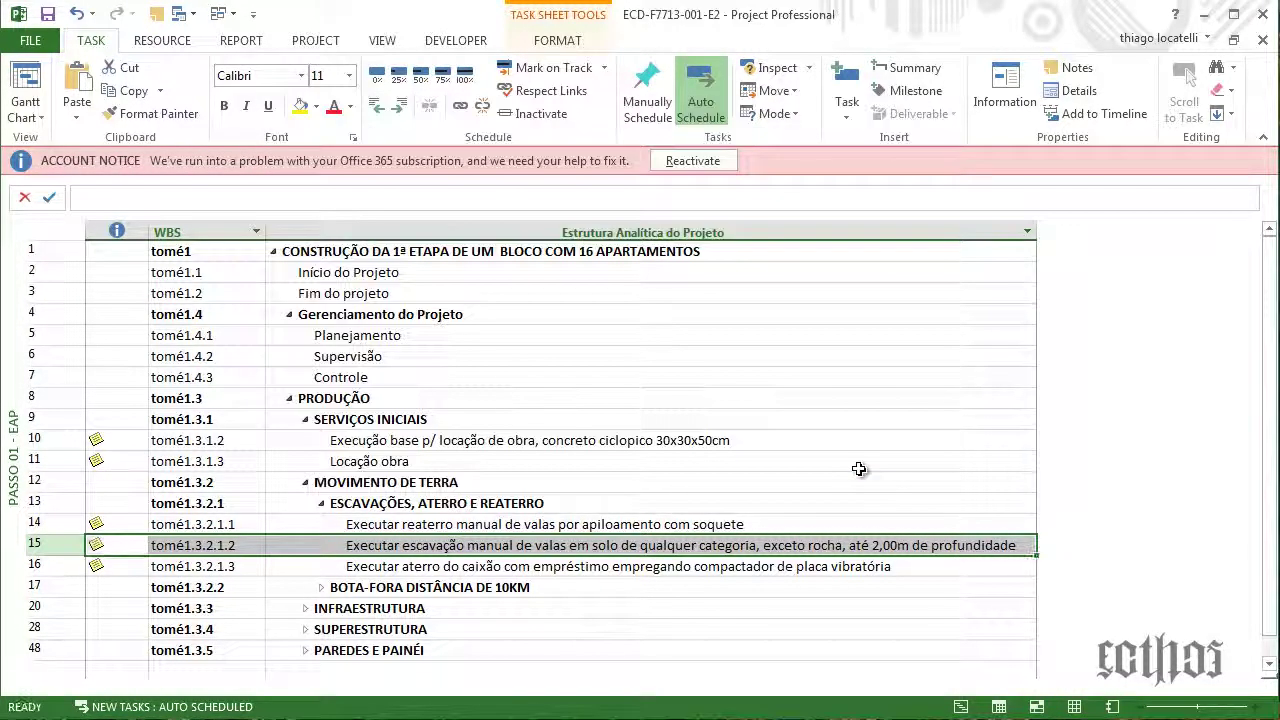
Expand BOTA-FORA DISTÂNCIA DE 10KM and review its transport tasks in rows 18–19
left_click(857, 464)
scroll(857, 501, "down", 1)
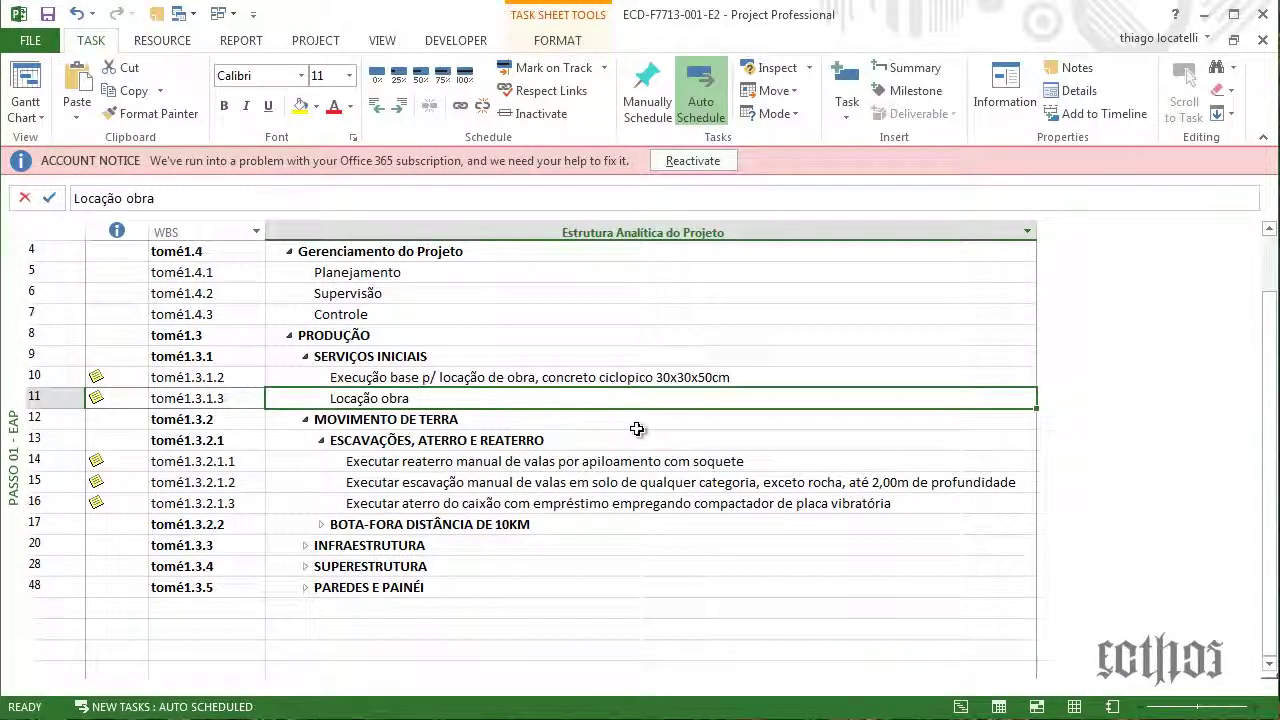
left_click(322, 524)
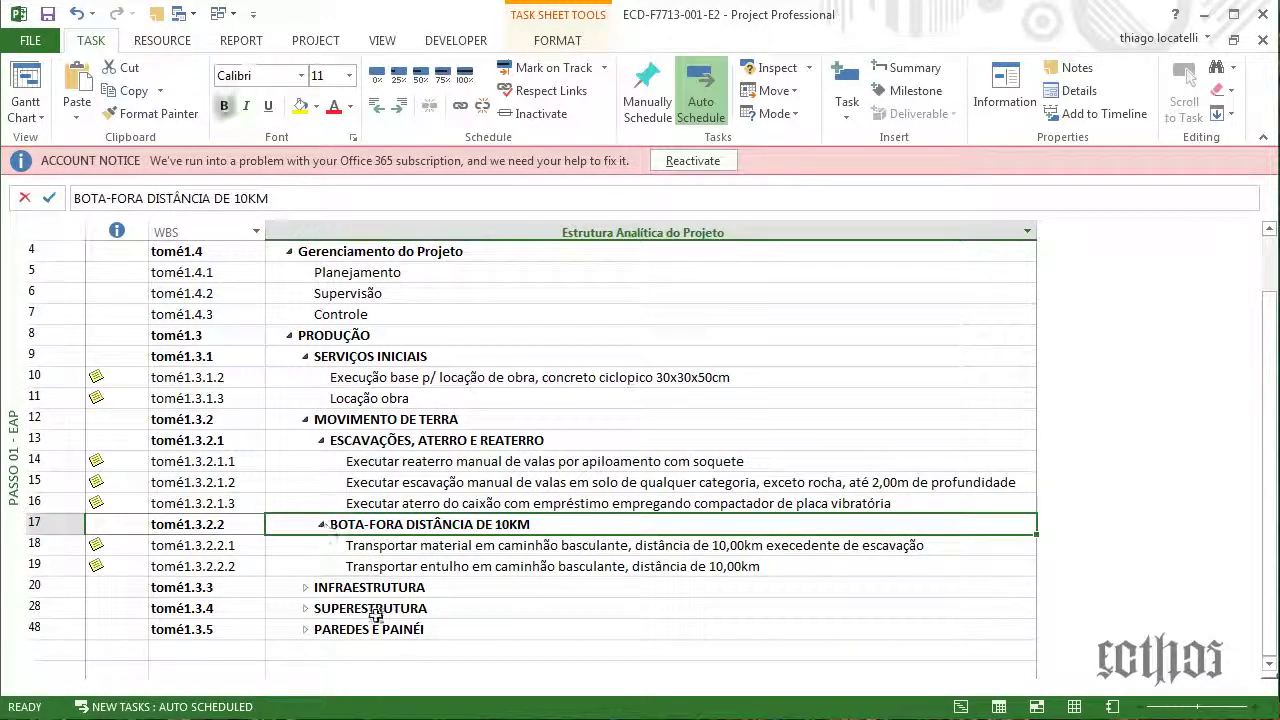
left_click(430, 548)
left_click(440, 566)
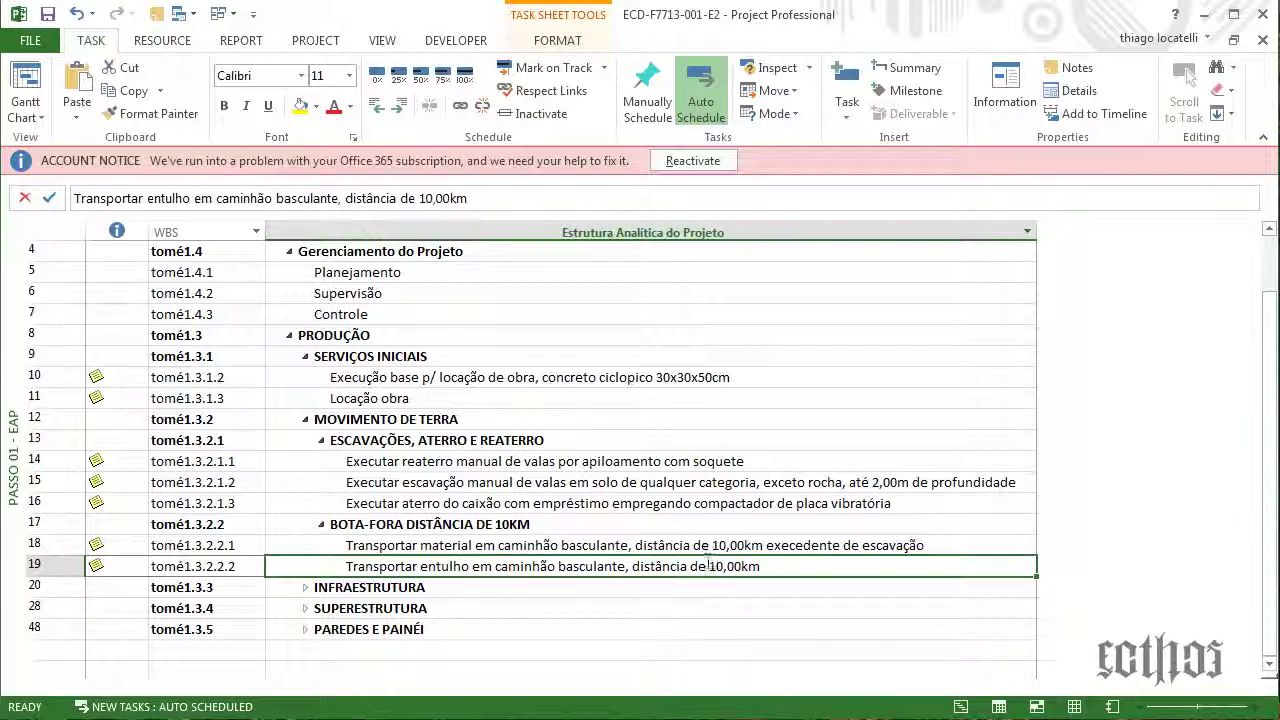
left_click(703, 550)
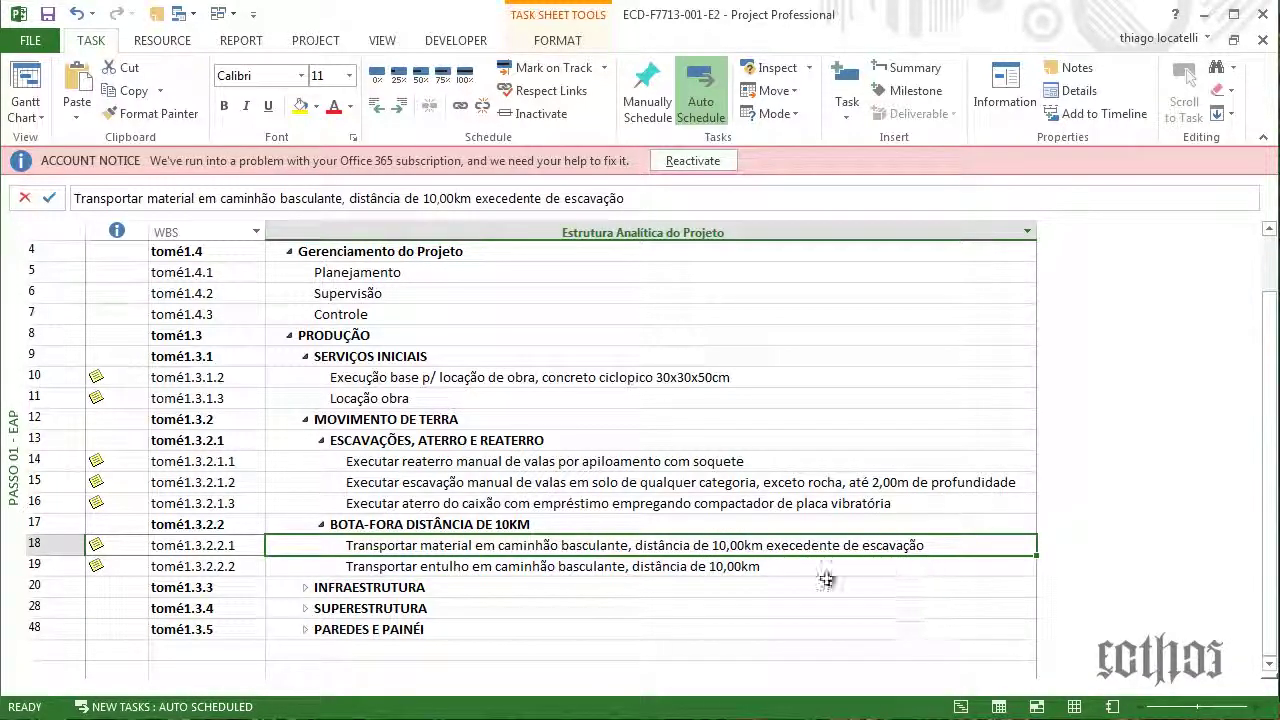
left_click(700, 587)
left_click(703, 566)
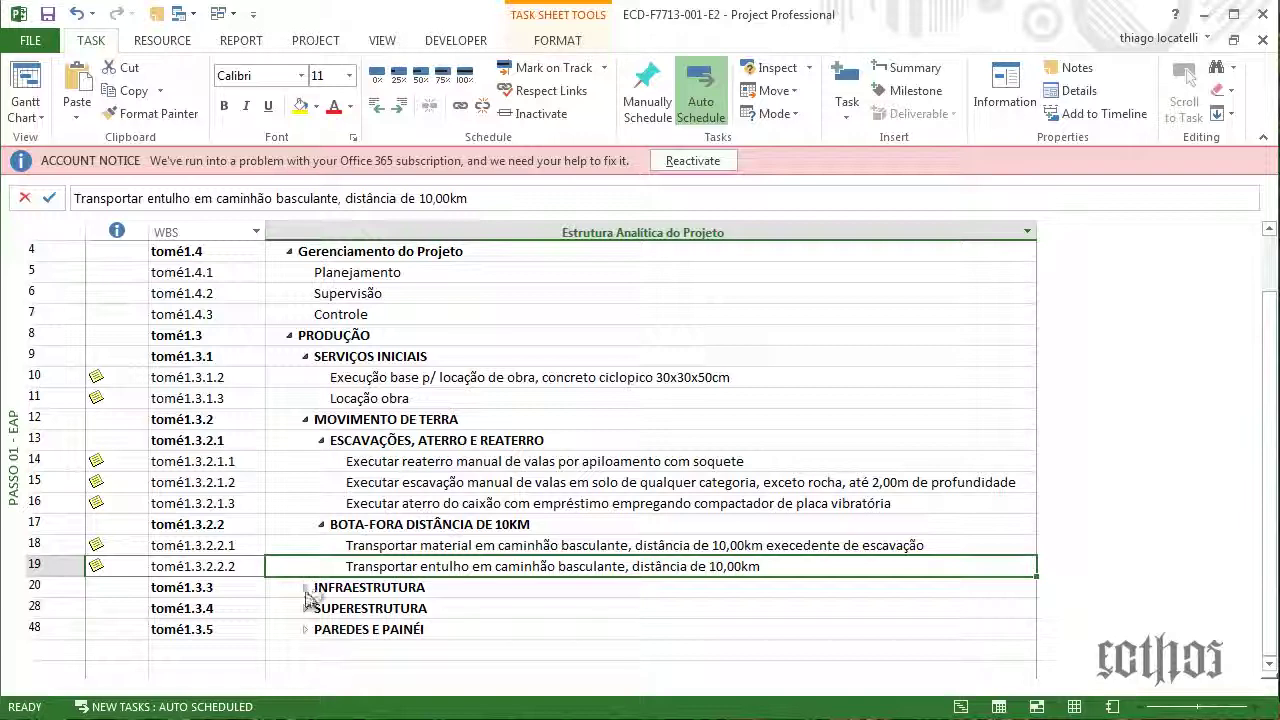
Expand INFRAESTRUTURA and MELHORAMENTO DO SOLO, then review subtasks in rows 22–24
left_click(306, 589)
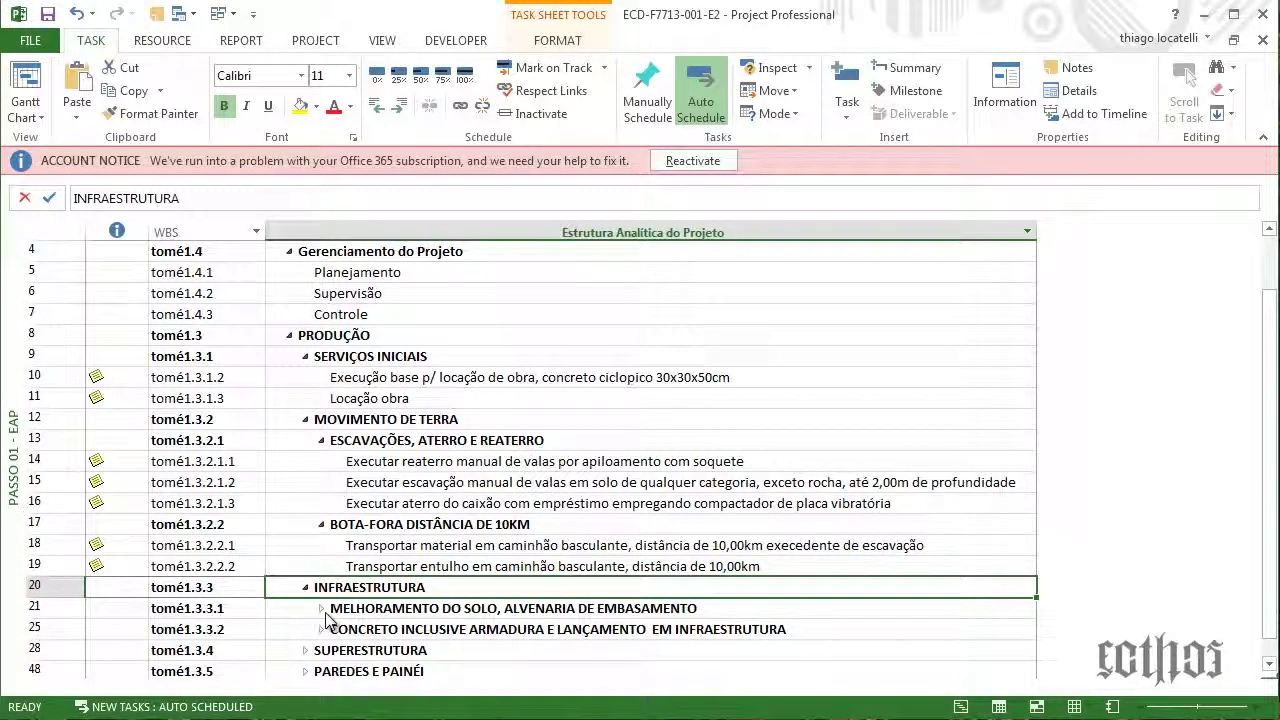
left_click(360, 609)
left_click(368, 626)
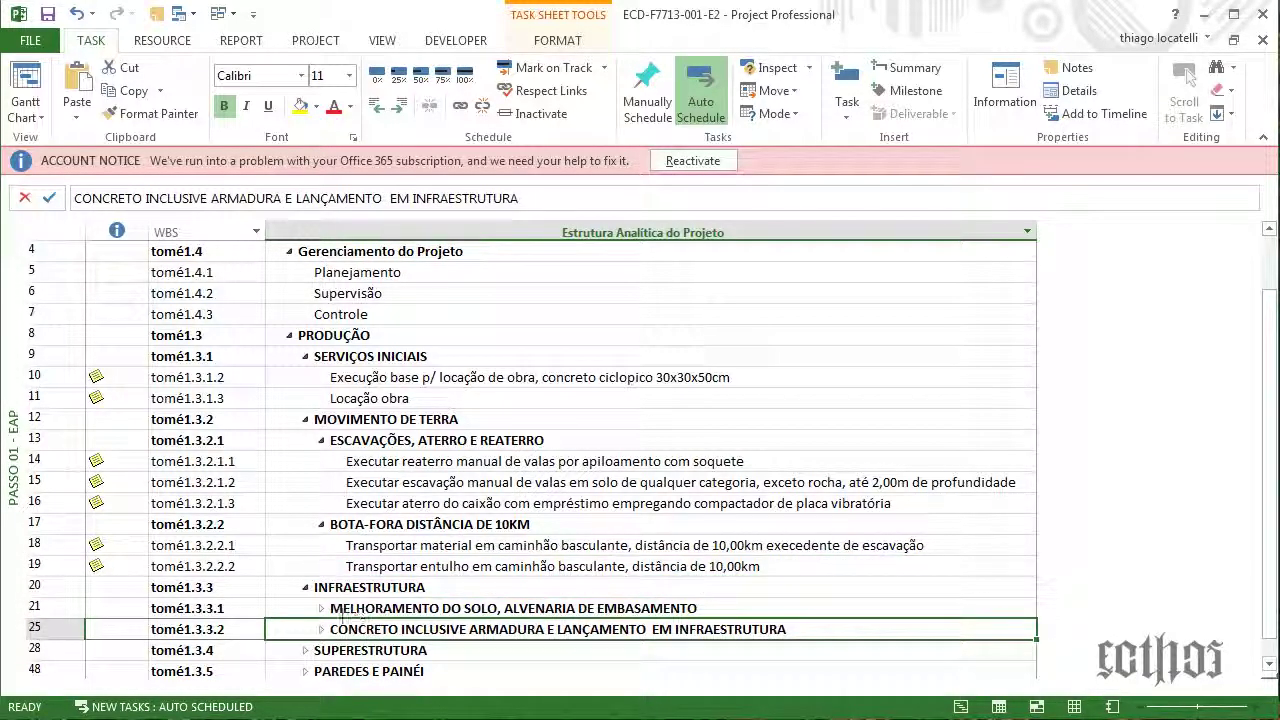
left_click(322, 609)
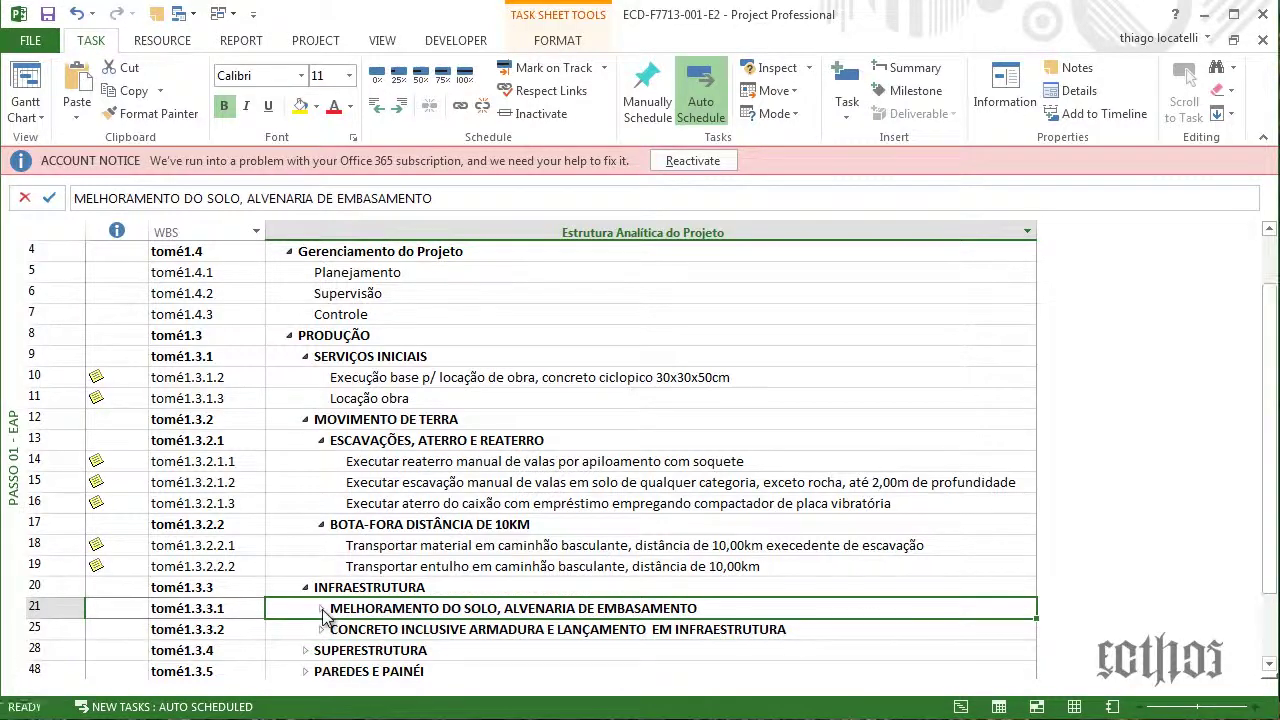
left_click(429, 448)
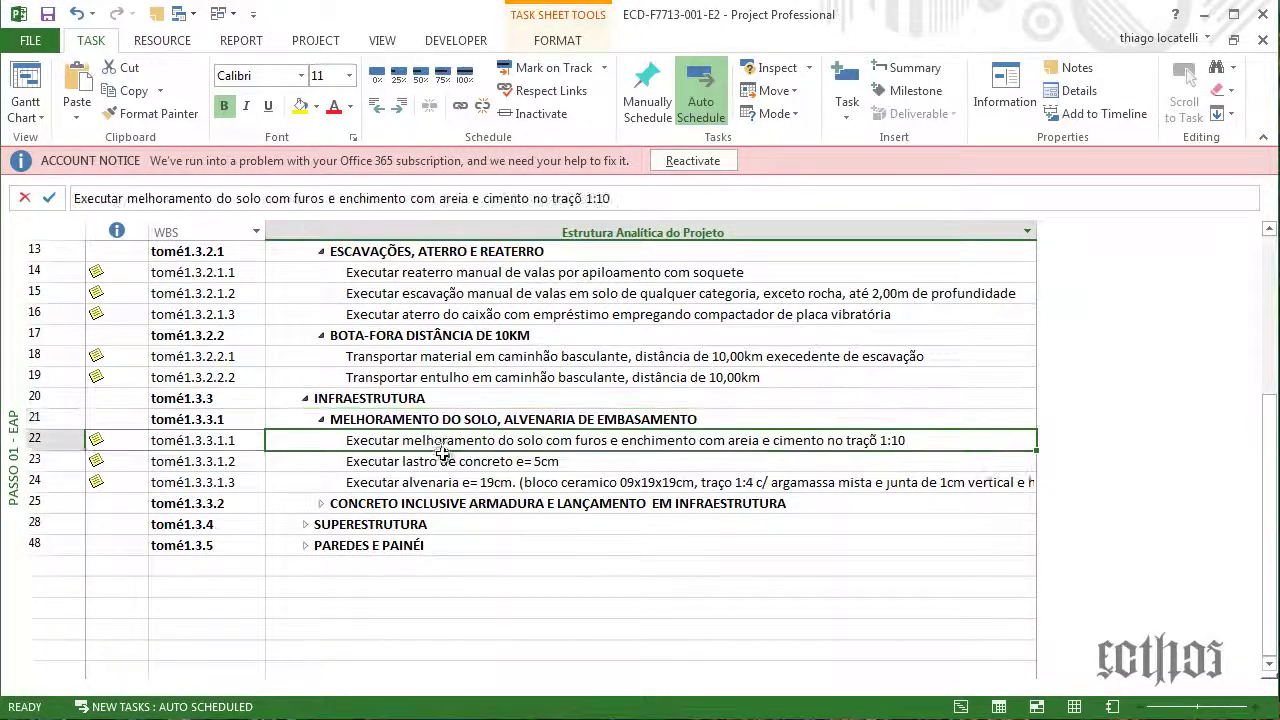
left_click(445, 460)
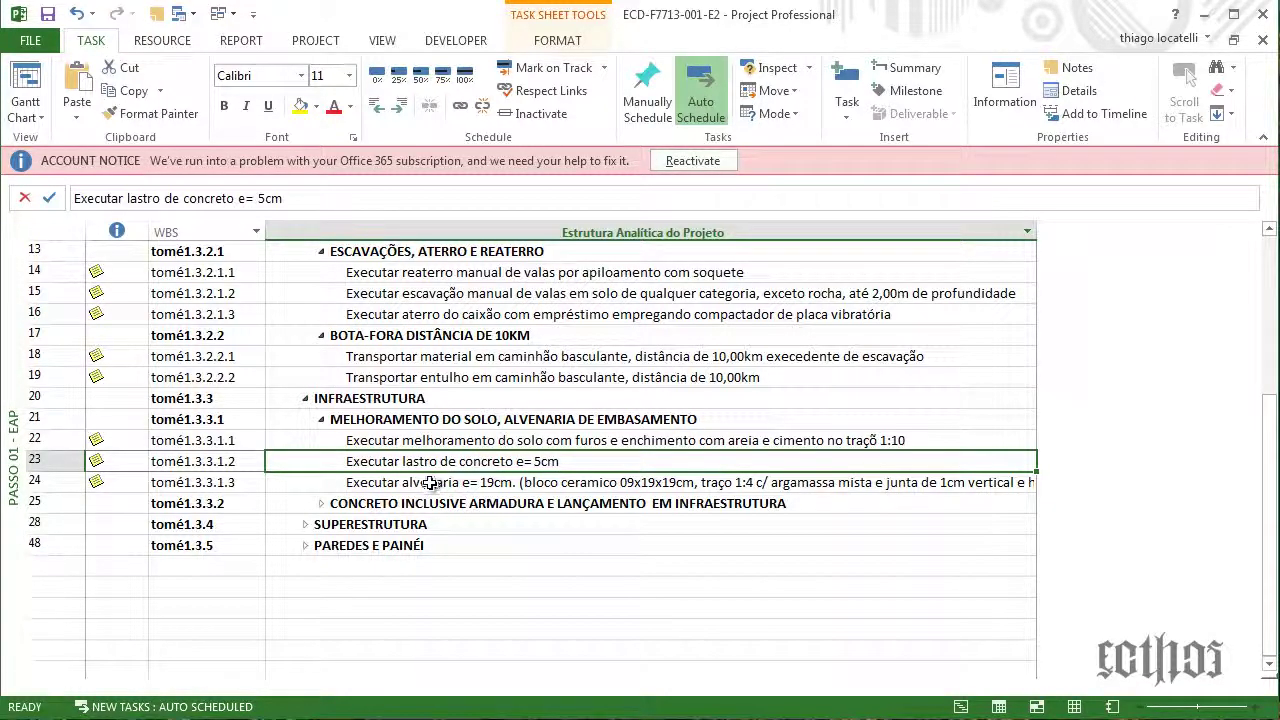
left_click(430, 484)
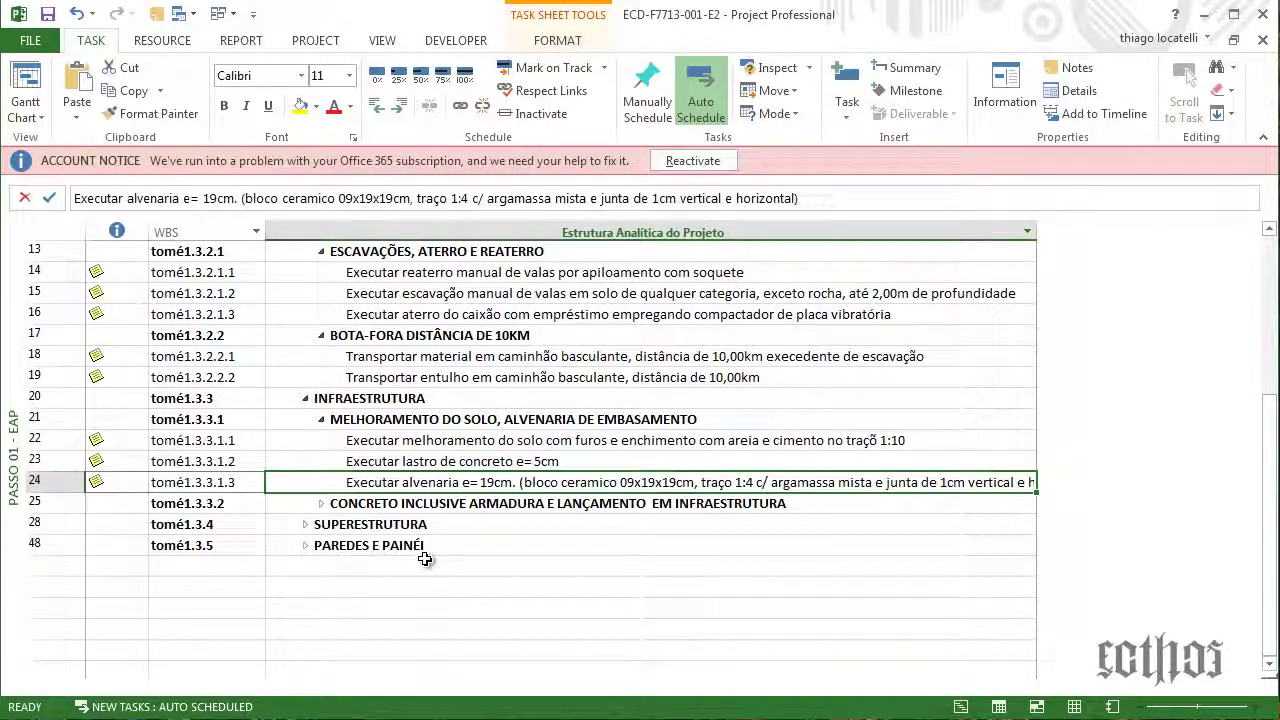
left_click(408, 442)
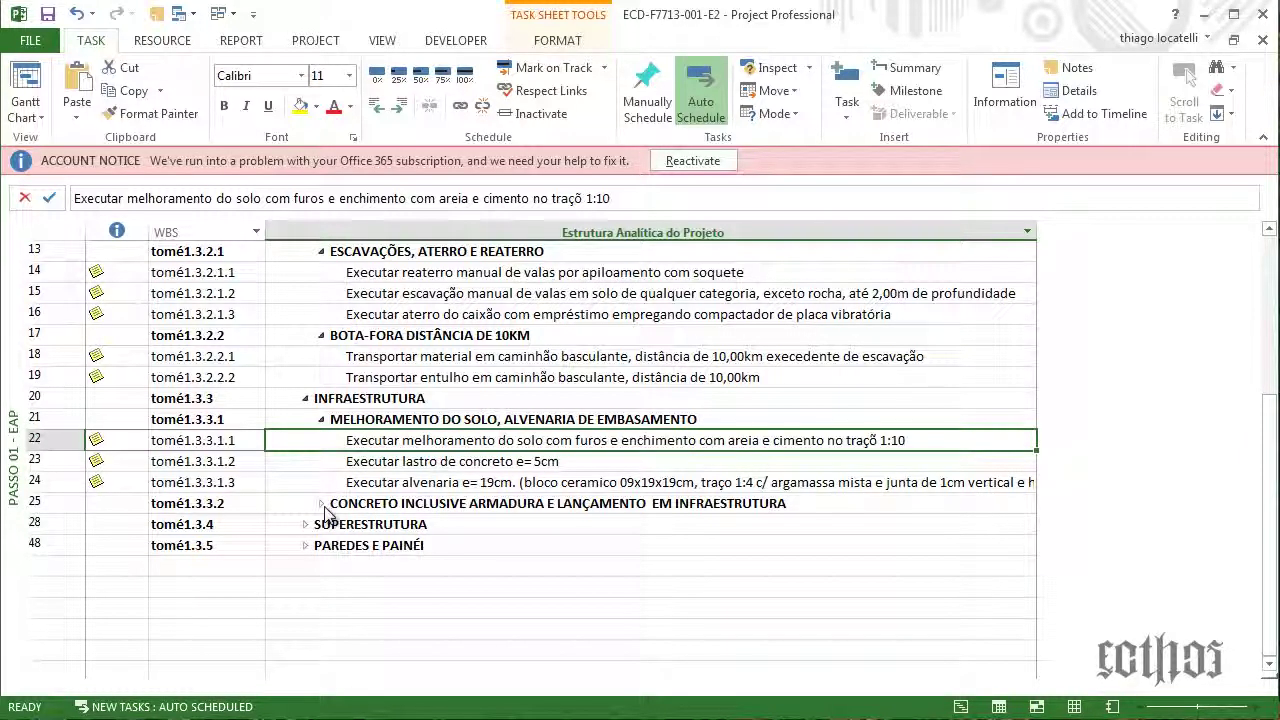
left_click(616, 484)
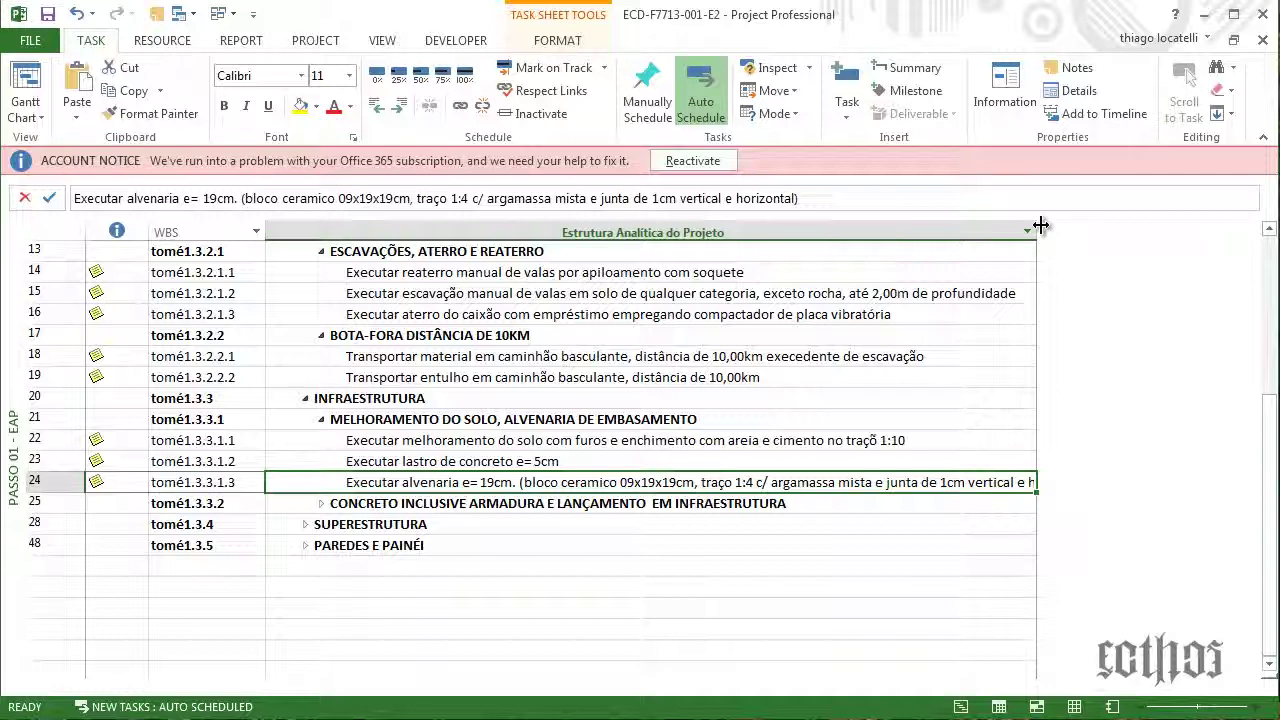
left_click_drag(1041, 225, 1107, 235)
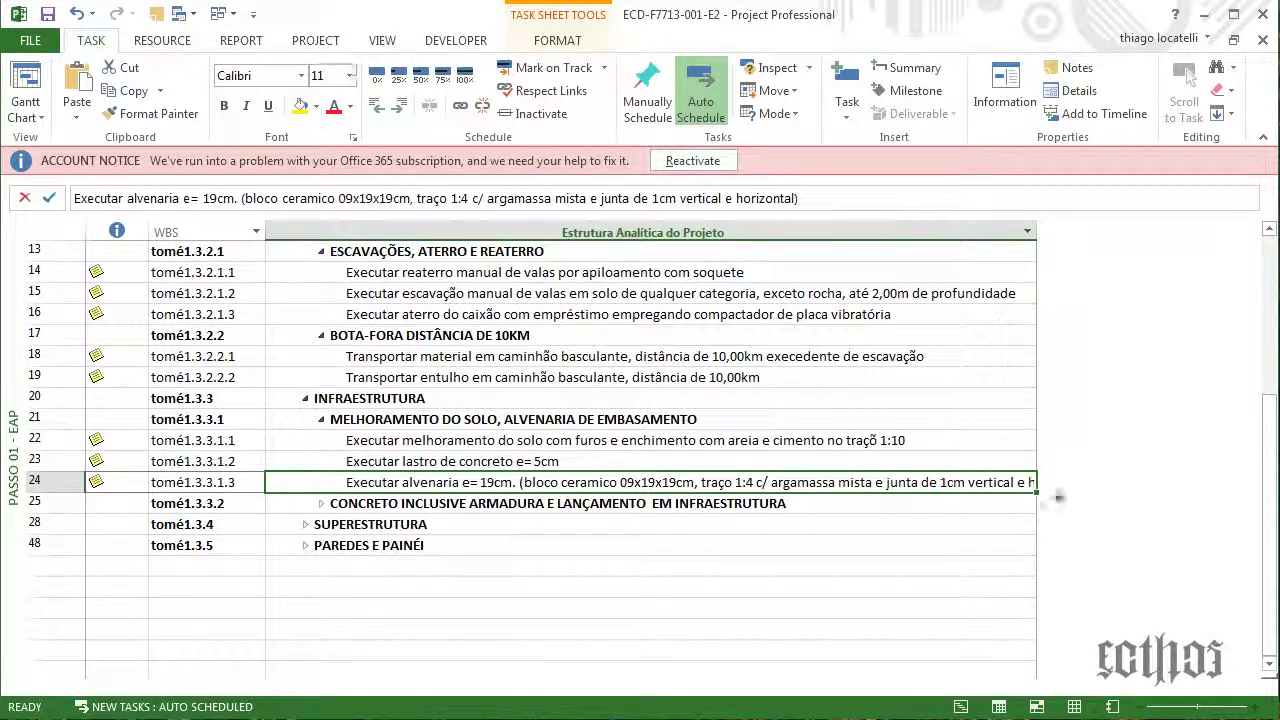
left_click(383, 42)
Edit the Passo 1- EAP table definition and try a Name column width of 150
left_click(460, 113)
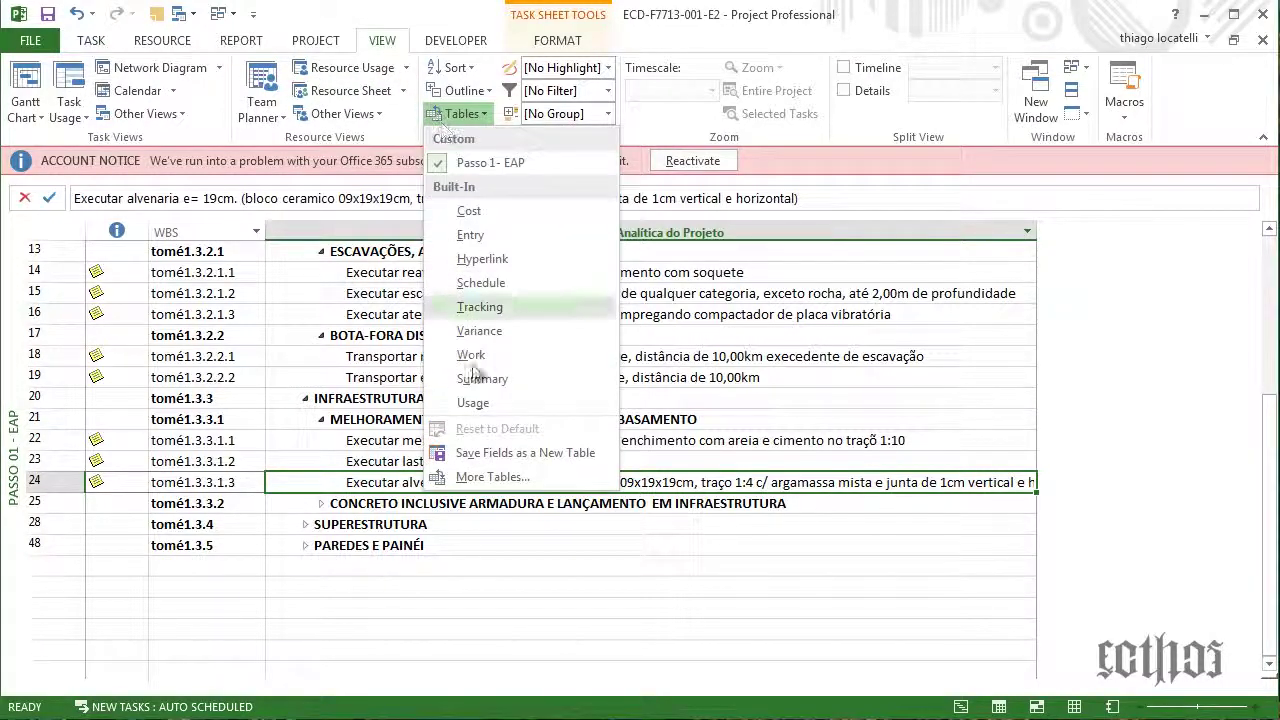
left_click(500, 477)
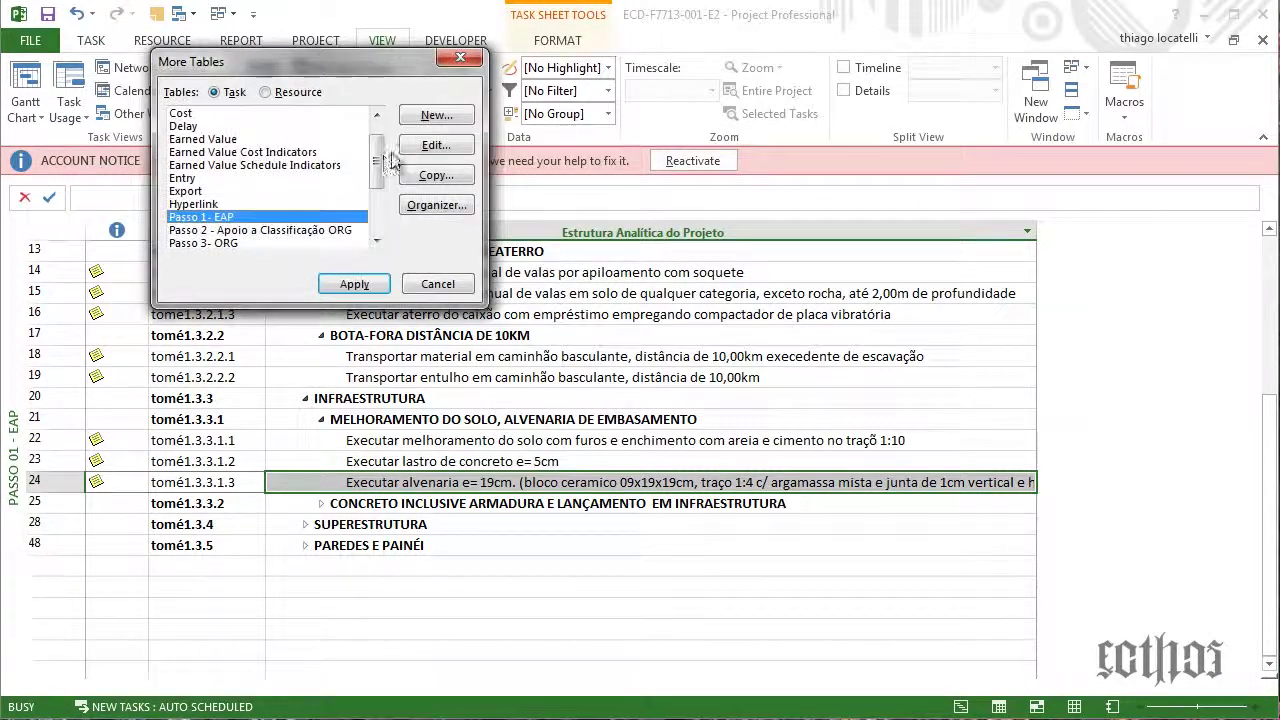
left_click(436, 176)
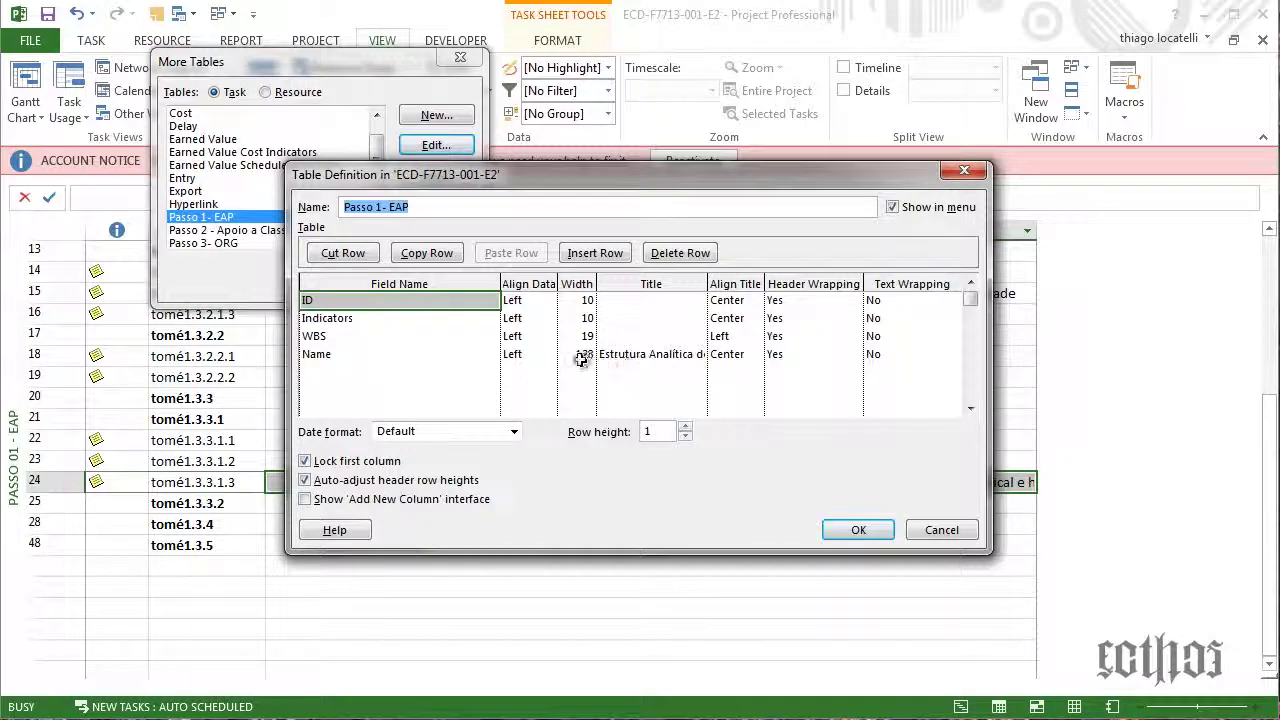
left_click(580, 357)
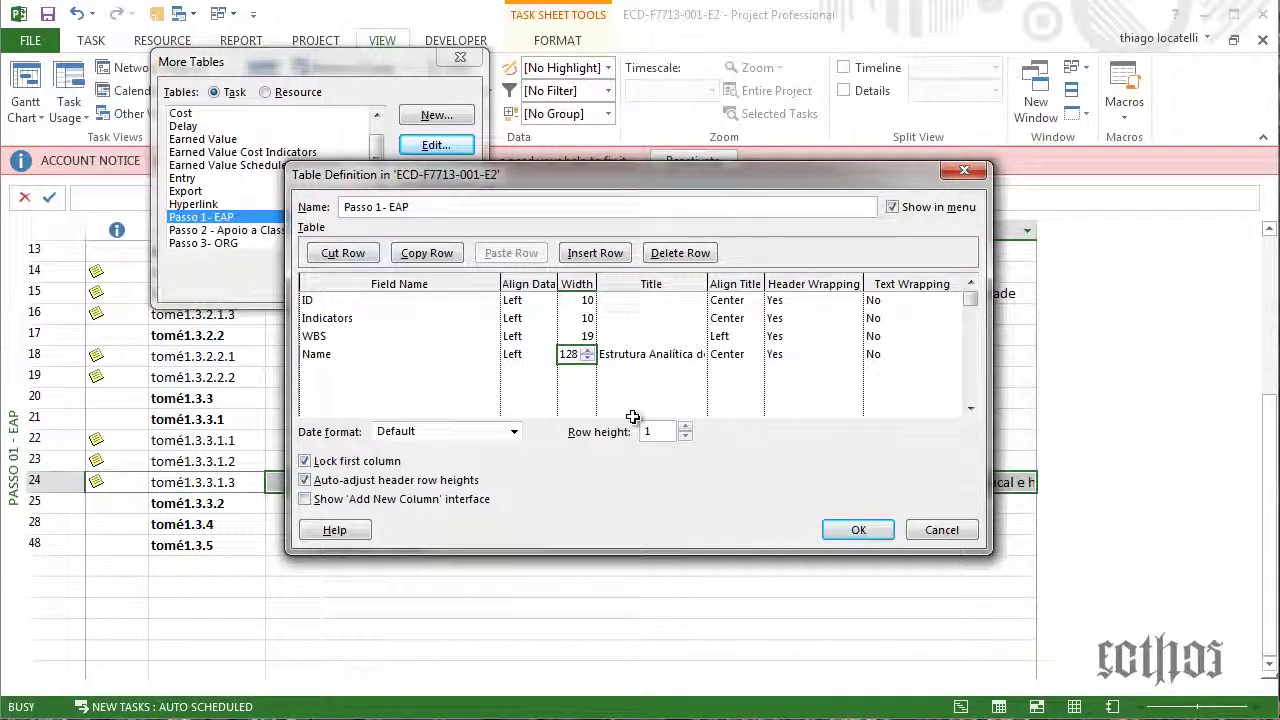
type("150")
key("Return")
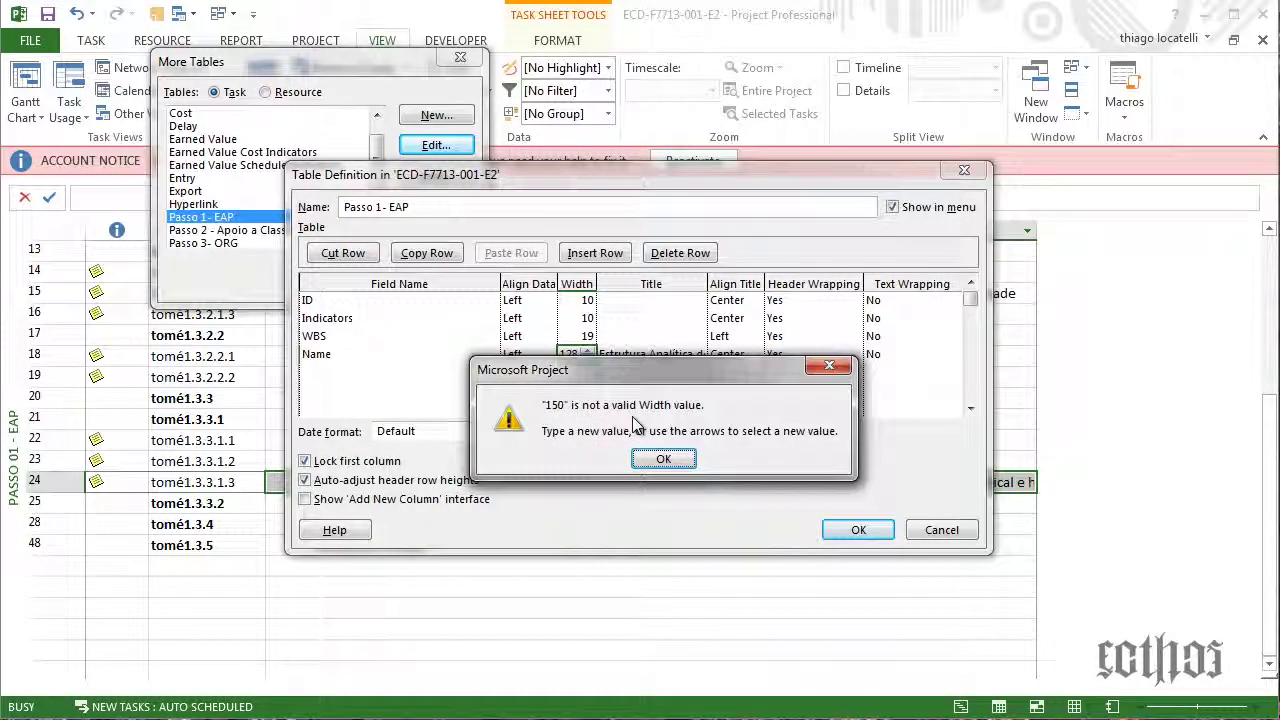
left_click(662, 459)
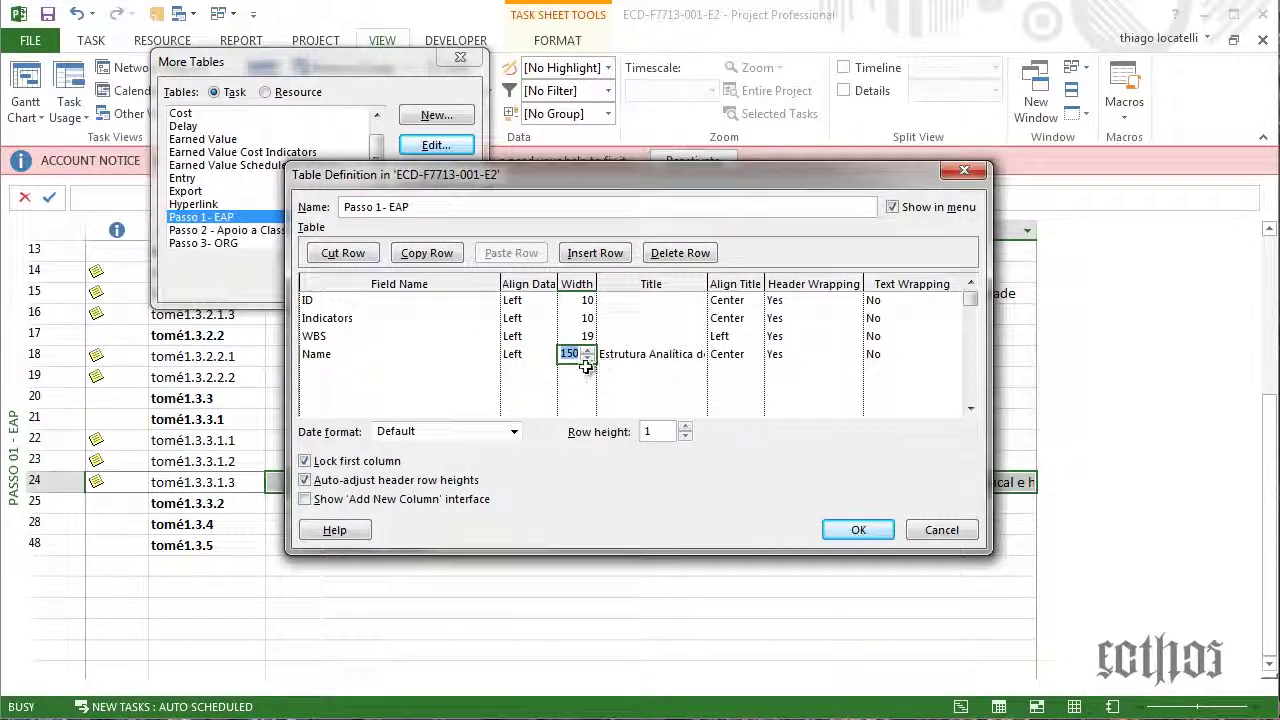
left_click(587, 369)
left_click(650, 459)
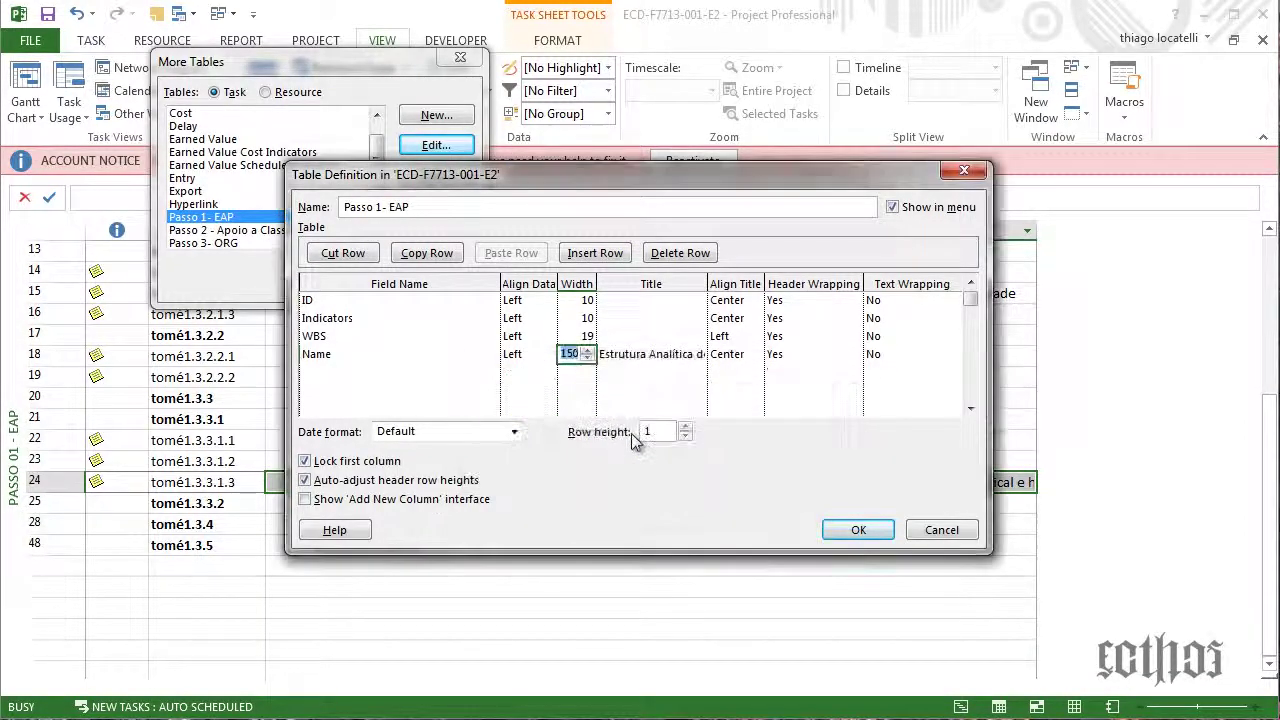
Retry the Name width with 130, 129 and 100, then apply the table definition
type("130")
key("Return")
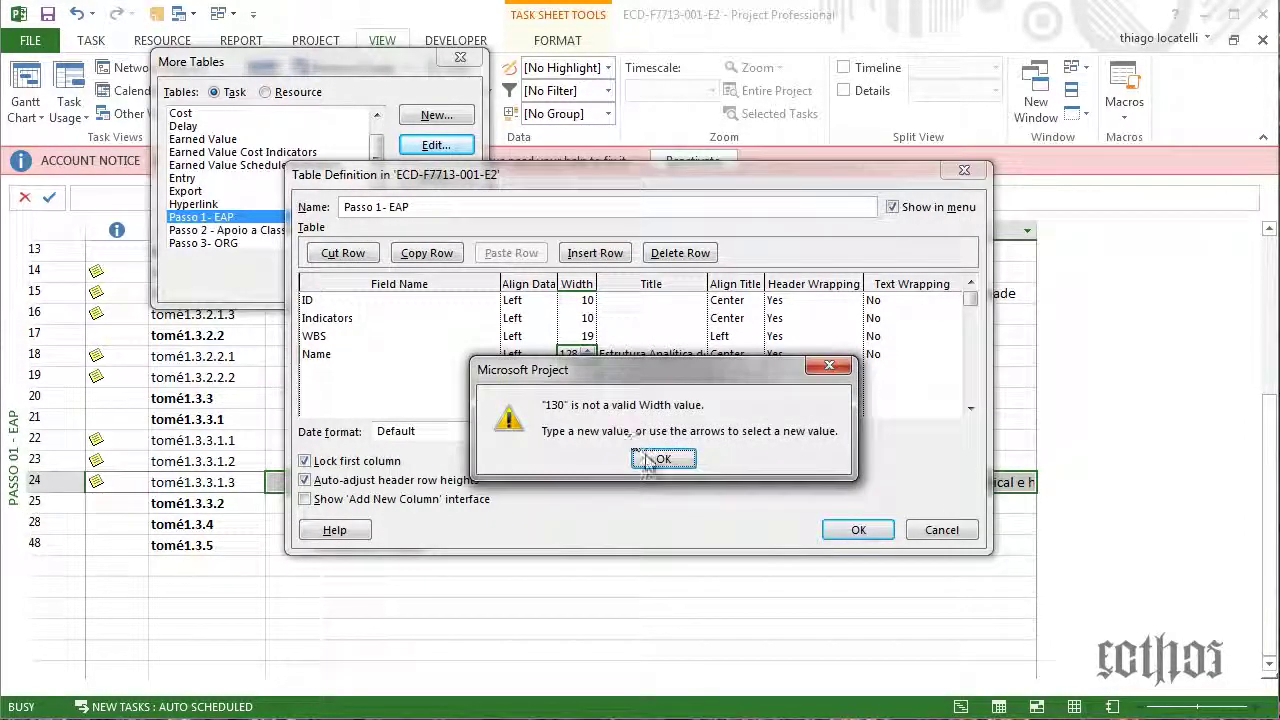
left_click(650, 459)
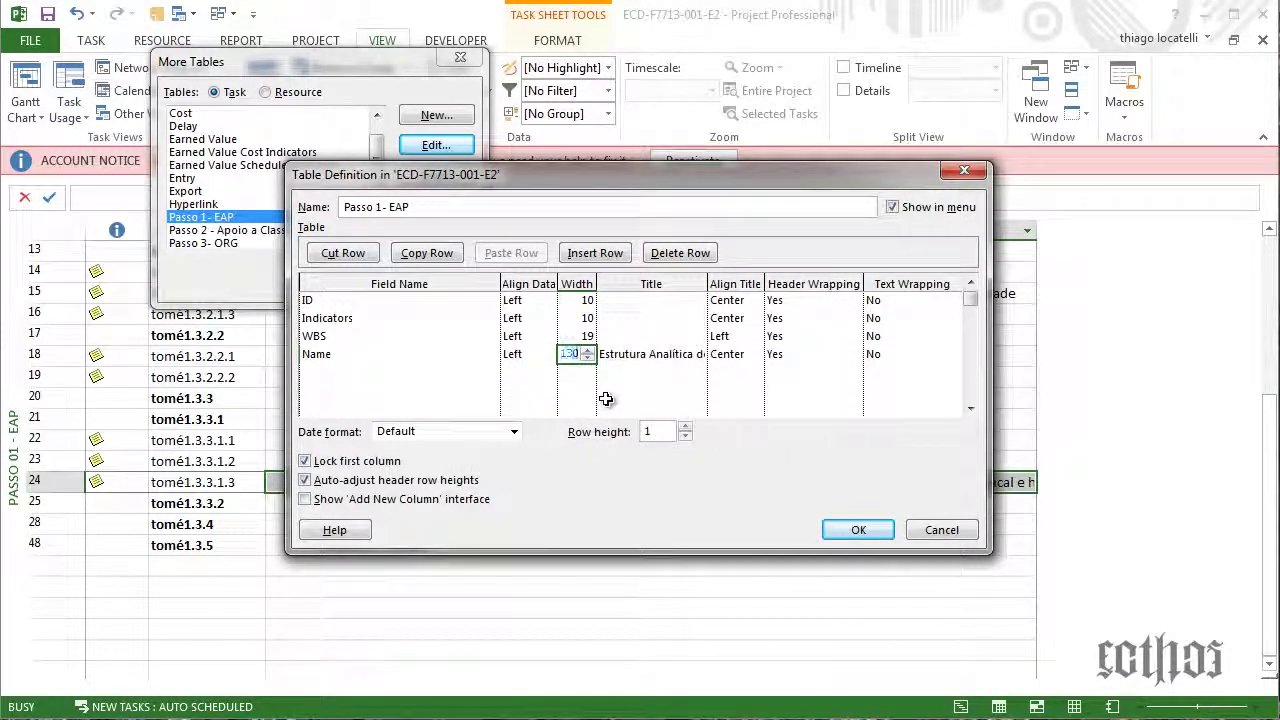
type("129")
key("Return")
left_click(640, 461)
type("100")
key("Return")
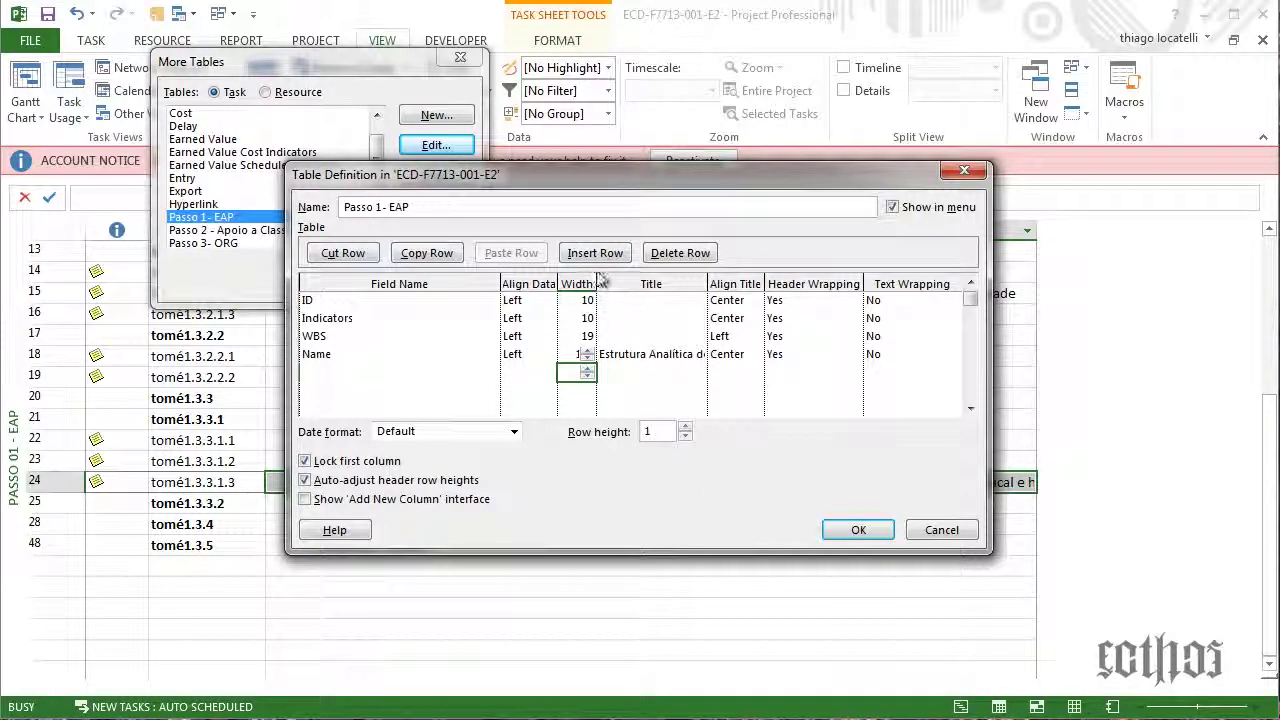
left_click(858, 530)
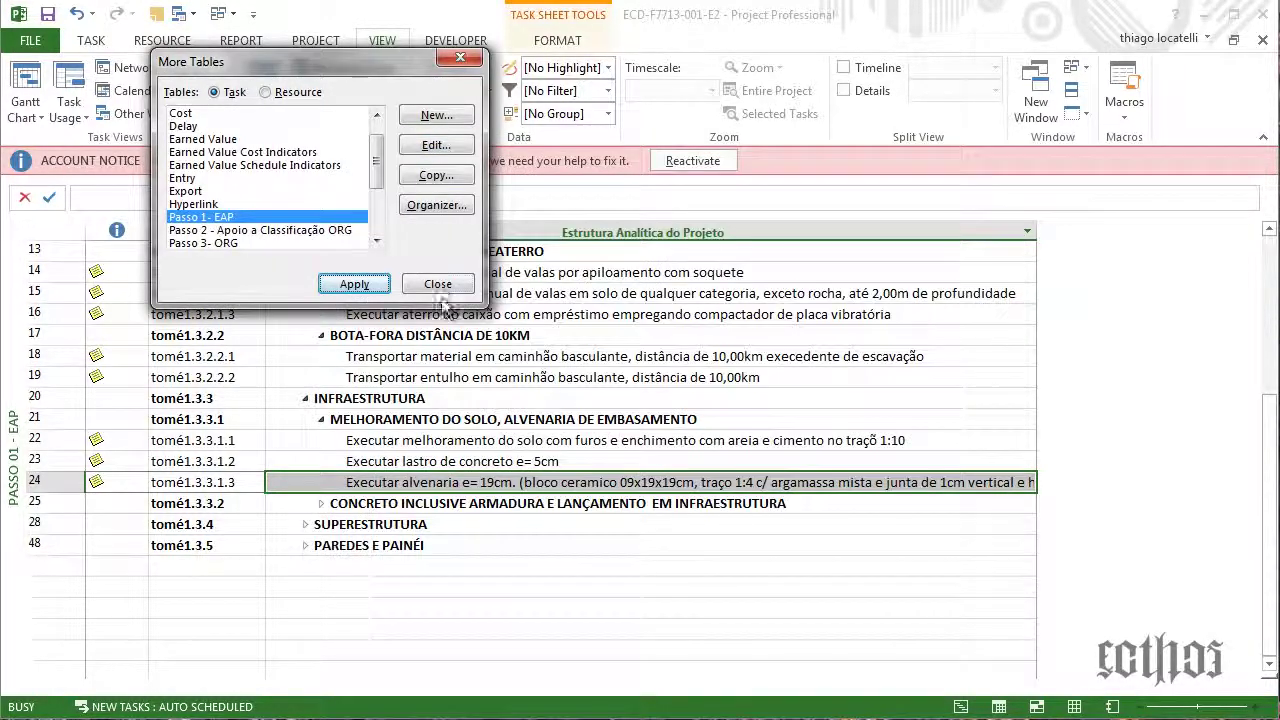
left_click(434, 287)
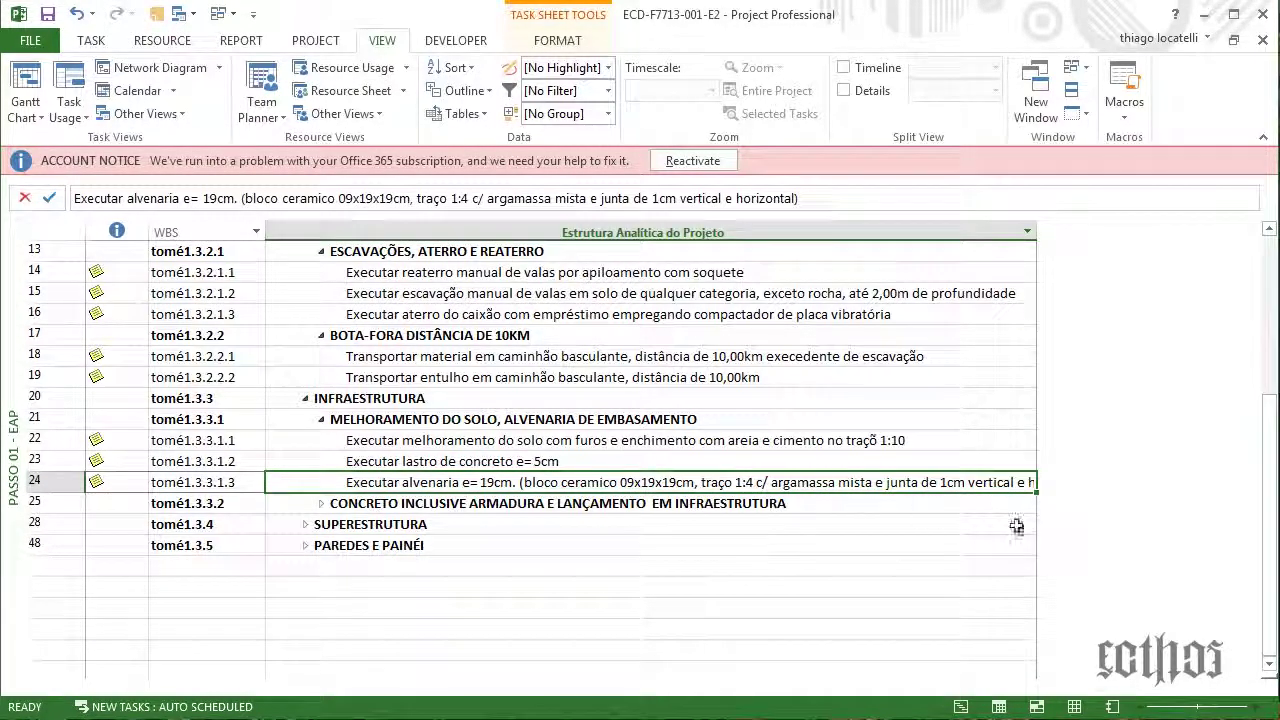
Review task rows 18–24, including material transport, soil improvement, concrete base and masonry tasks
left_click(806, 198)
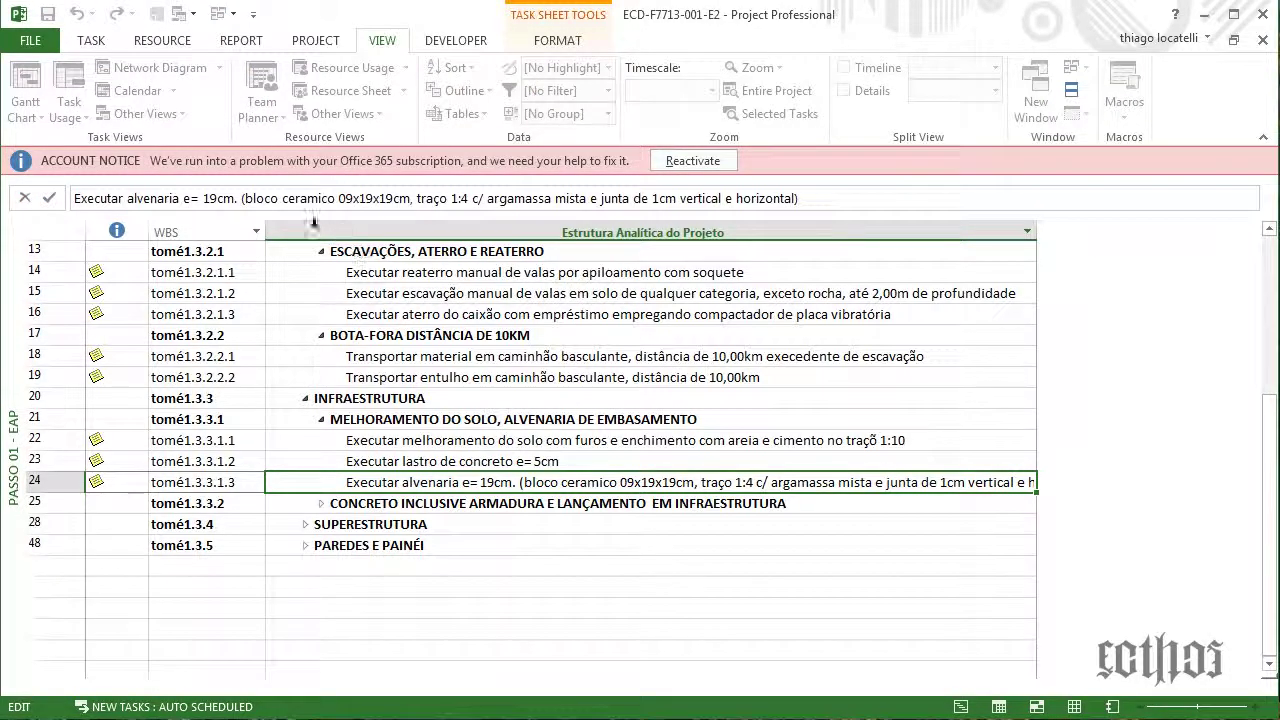
left_click(426, 462)
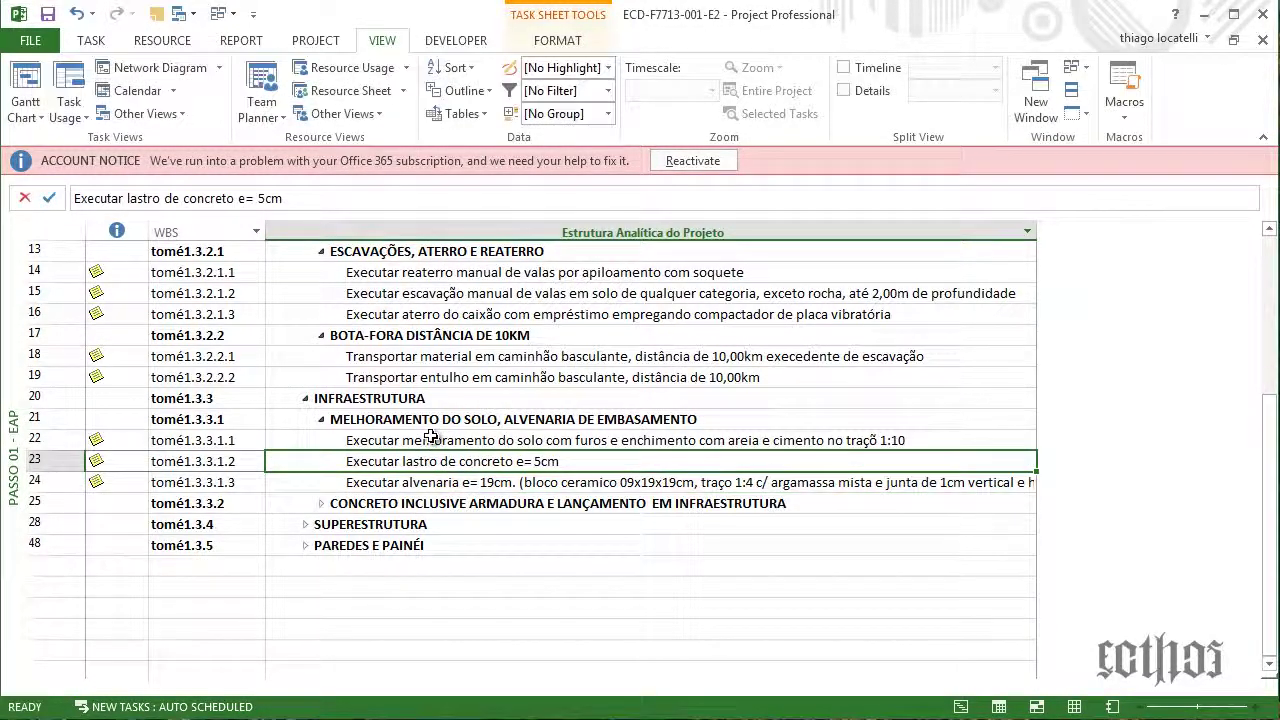
left_click(430, 440)
left_click(445, 358)
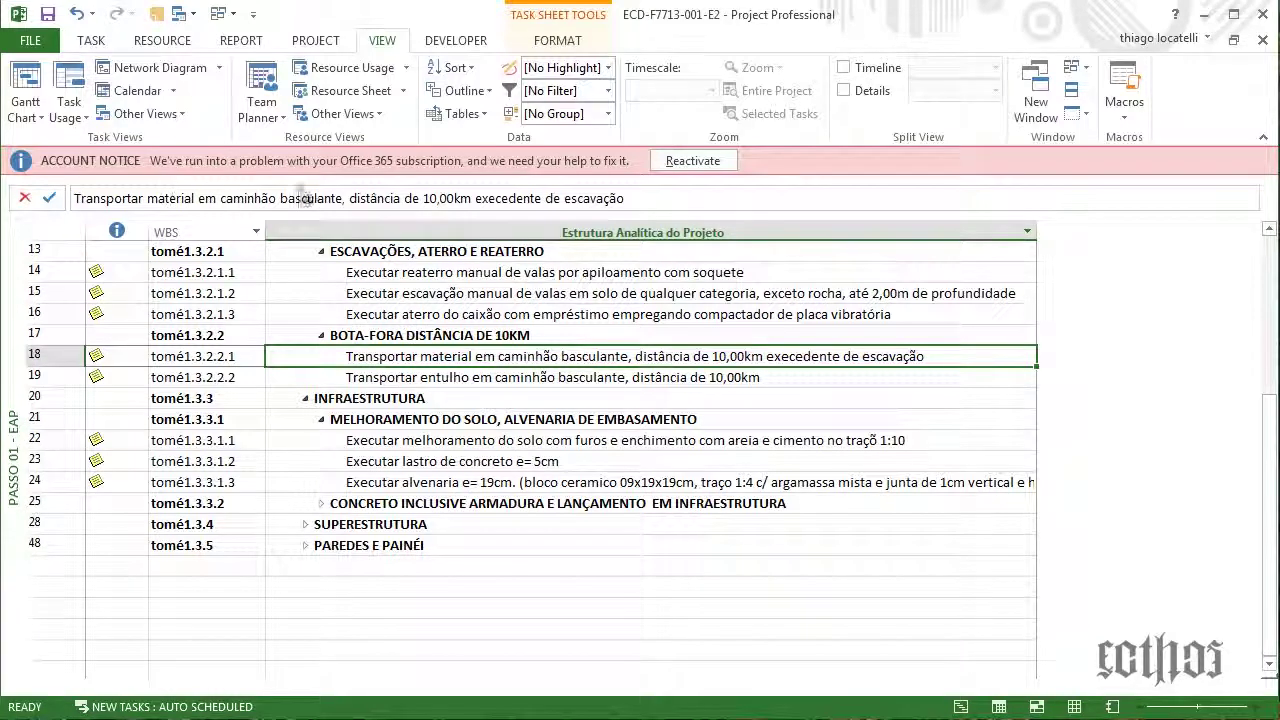
left_click(456, 482)
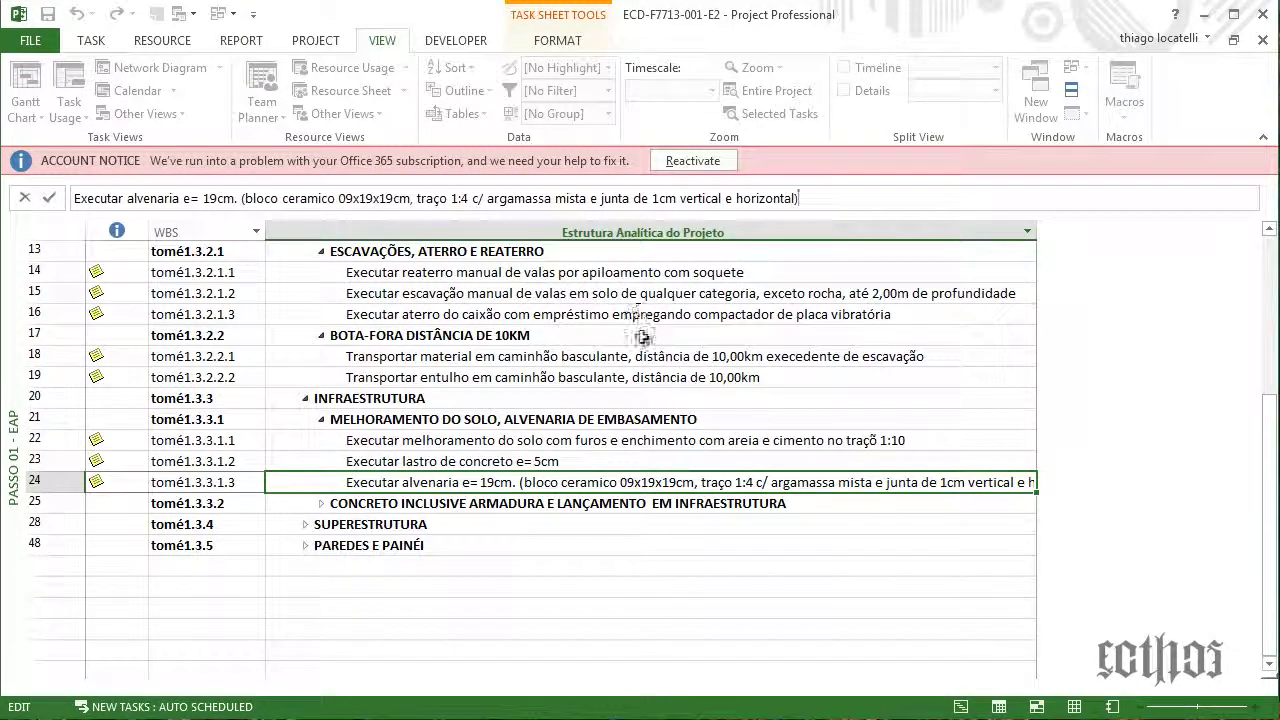
left_click(628, 463)
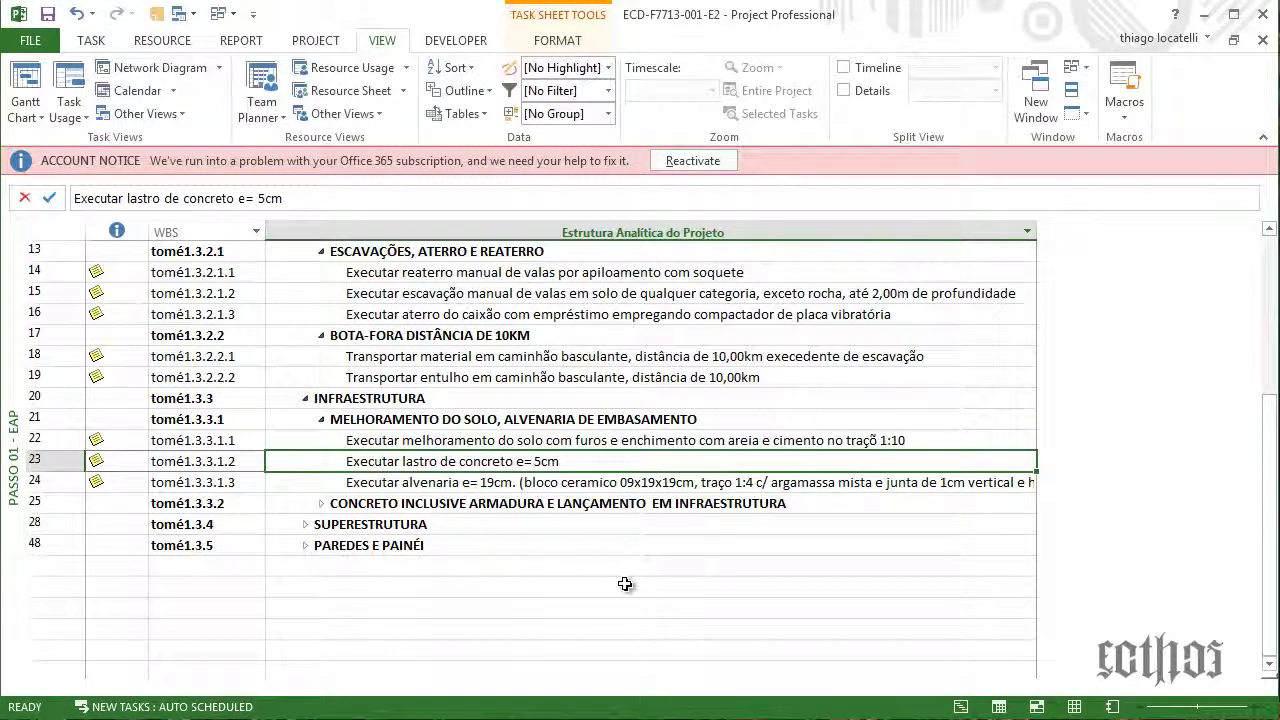
Expand row 25's concrete group and review its radier formwork and radier concrete tasks
left_click(323, 507)
left_click(322, 504)
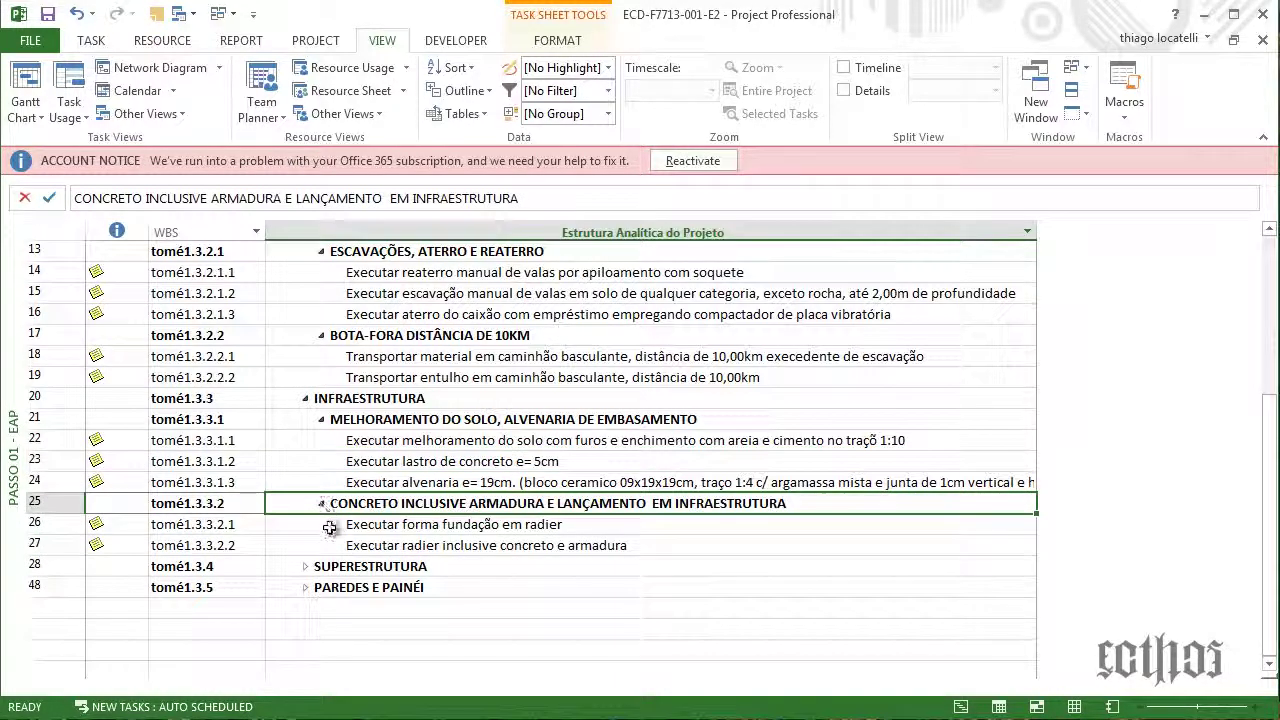
left_click(462, 526)
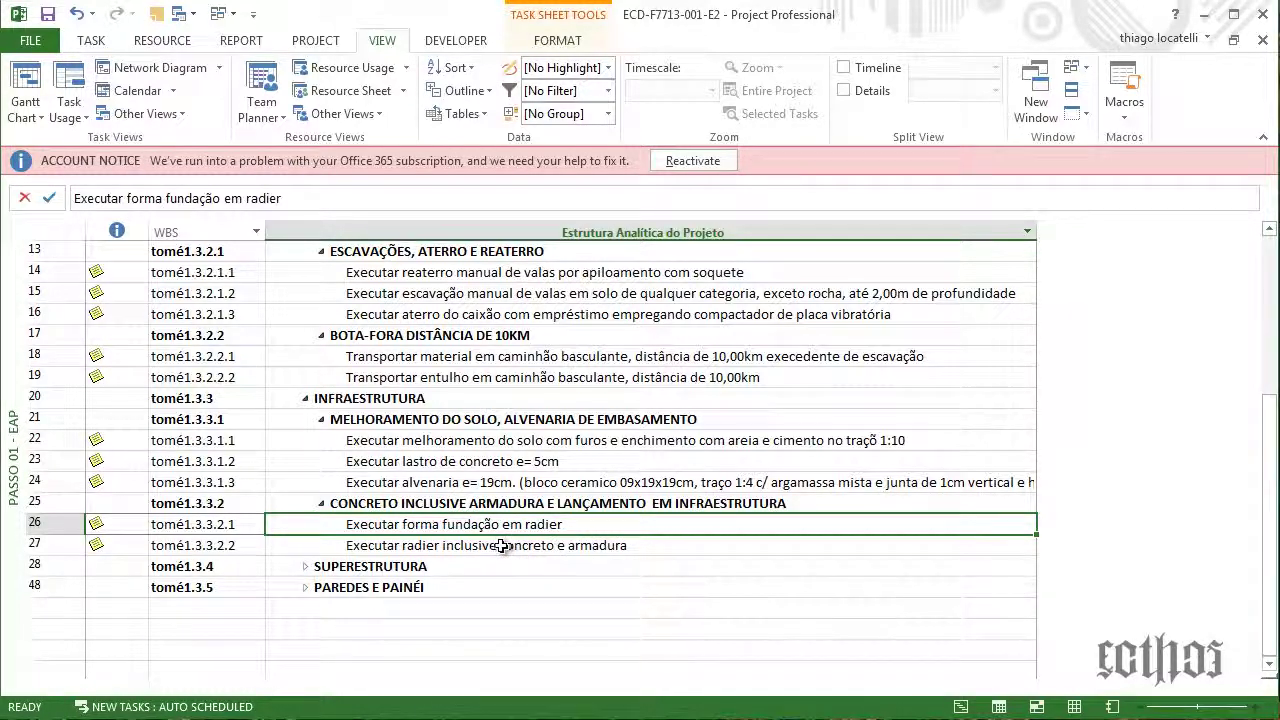
left_click(502, 545)
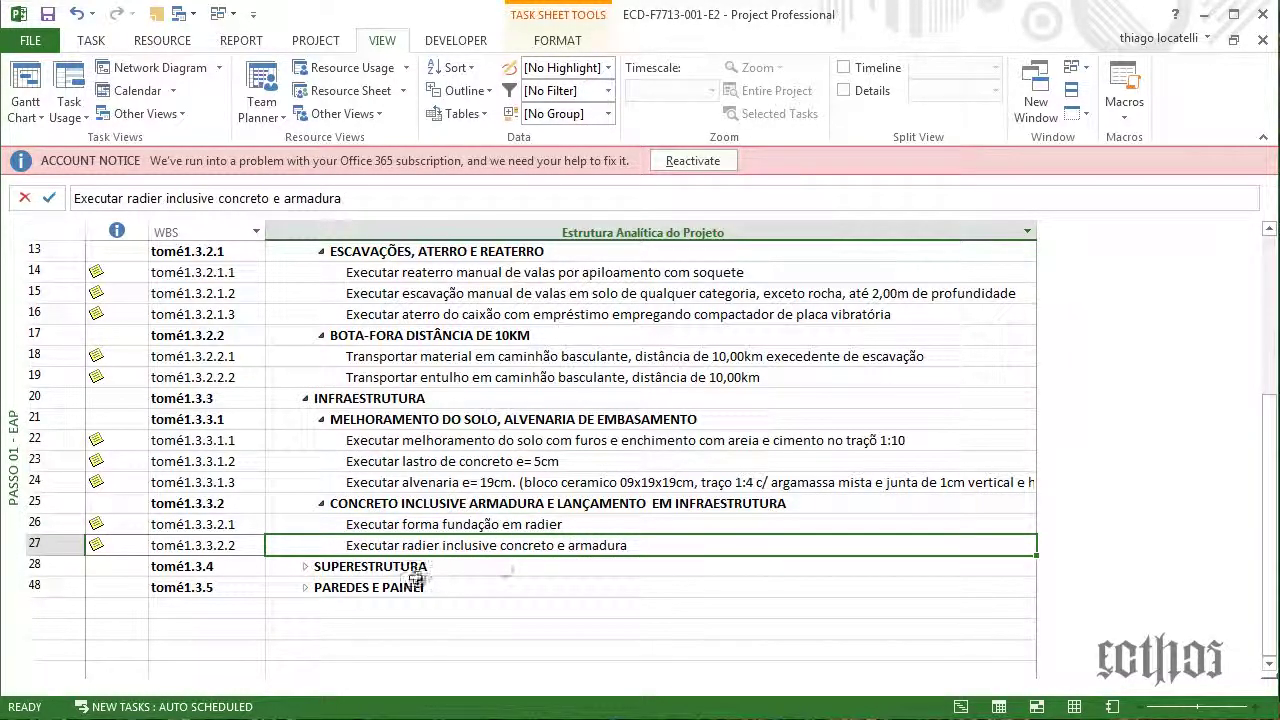
Expand SUPERESTRUTURA and FABRICAÇÃO DE FORMA, reviewing the formwork and slab concrete tasks in rows 30–34
left_click(305, 566)
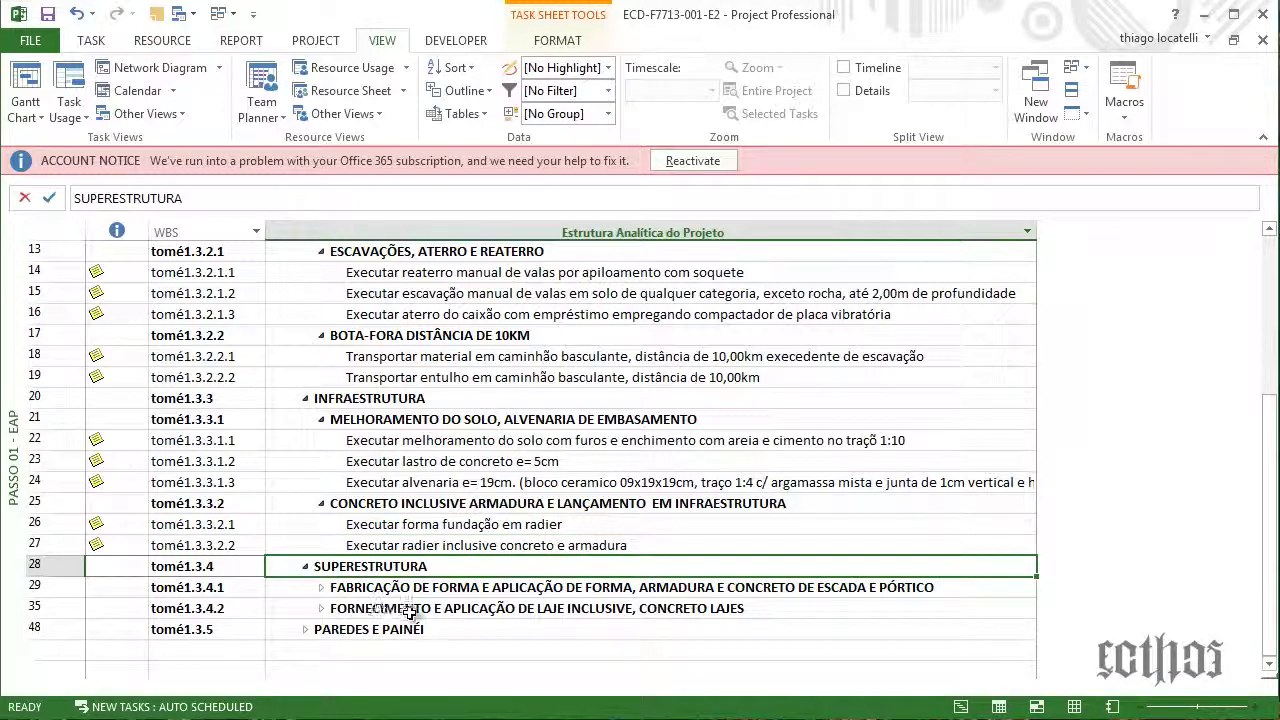
left_click(352, 592)
left_click(323, 604)
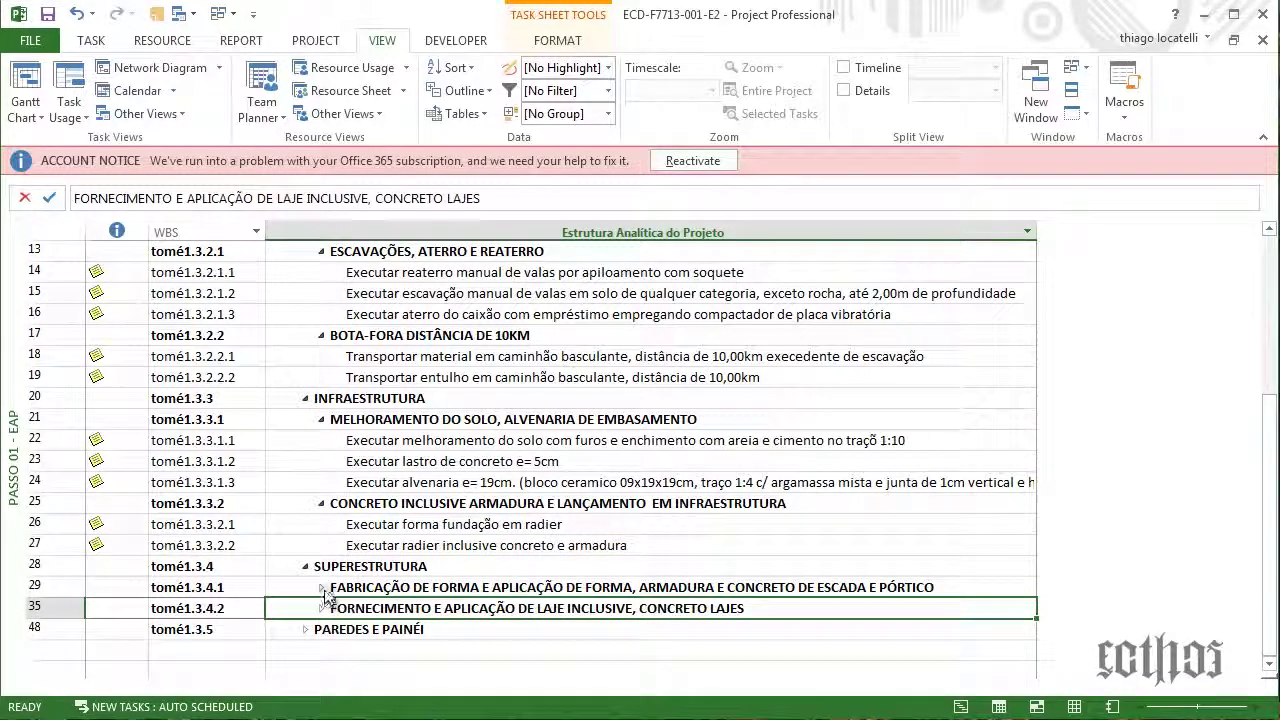
left_click(327, 592)
left_click(321, 588)
scroll(400, 500, "down", 2)
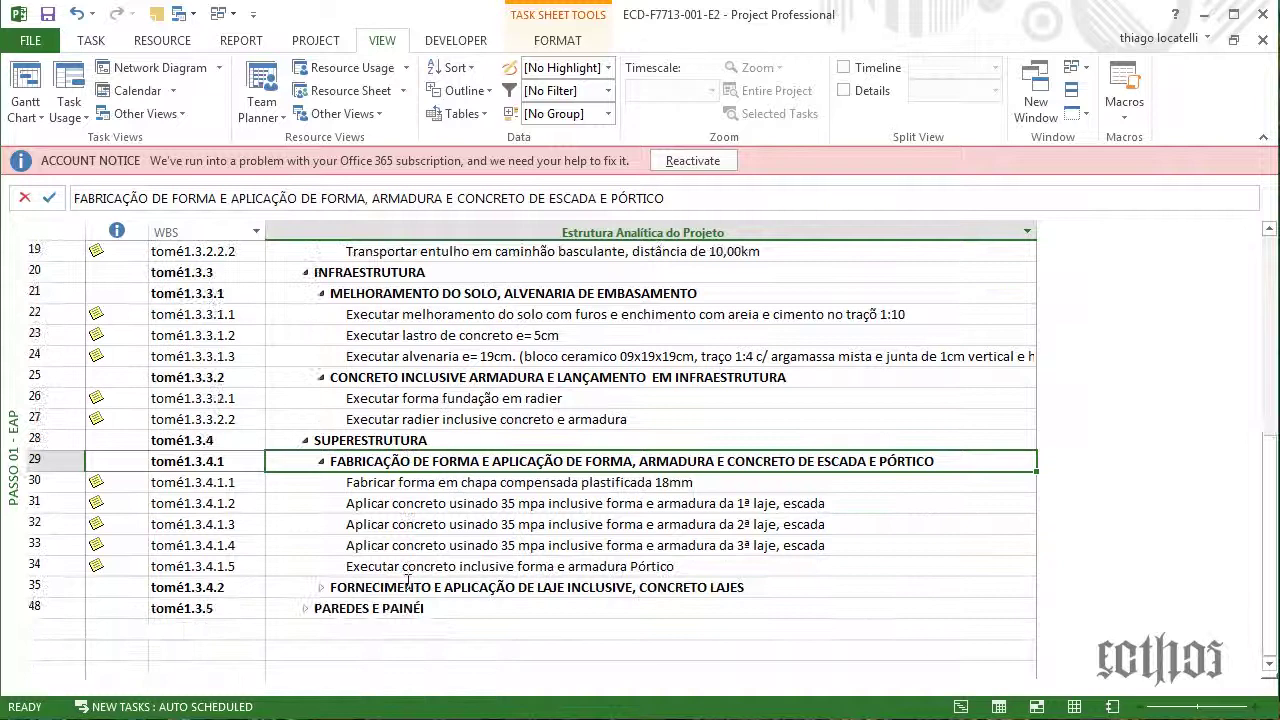
left_click(418, 484)
left_click(418, 503)
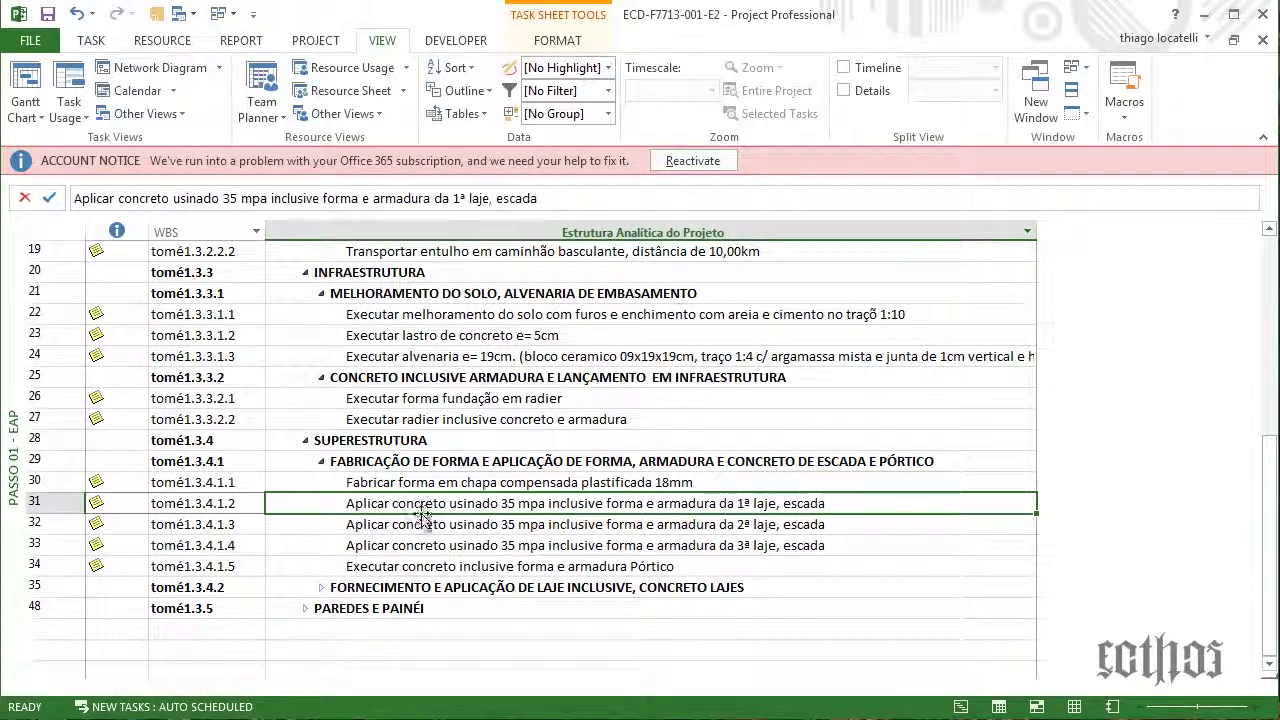
left_click(425, 524)
left_click(436, 545)
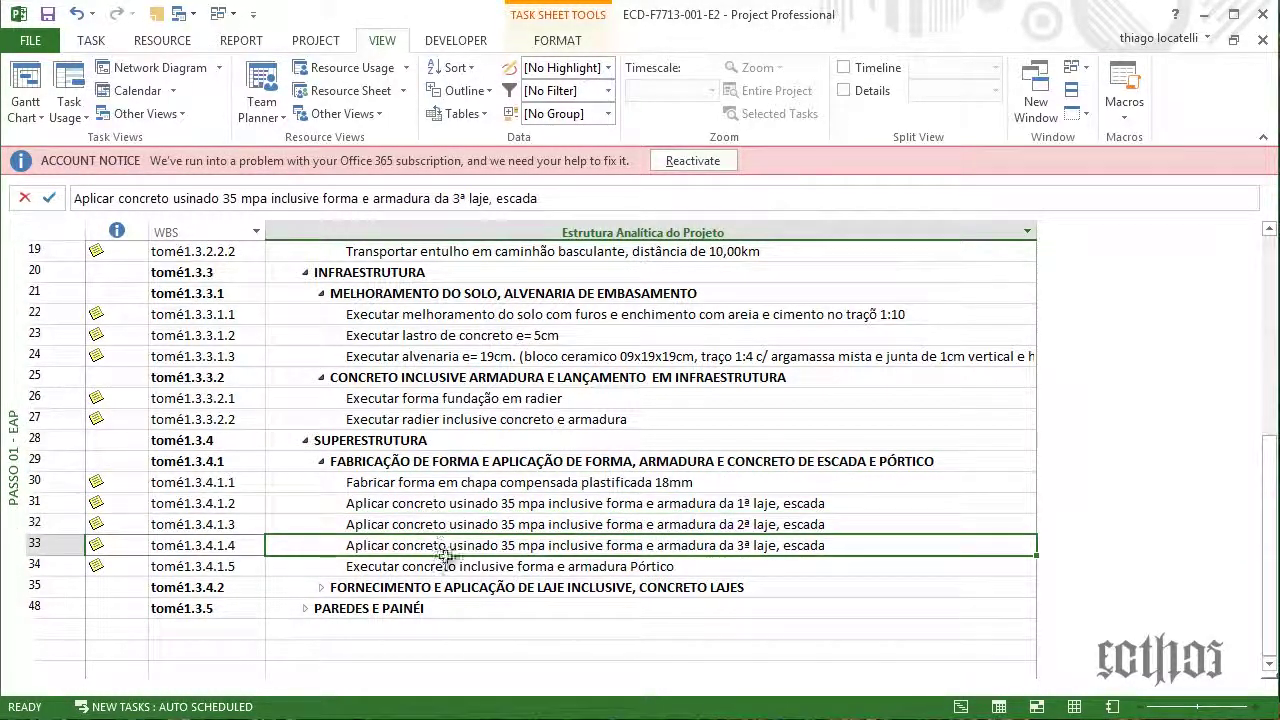
left_click(458, 586)
left_click(460, 567)
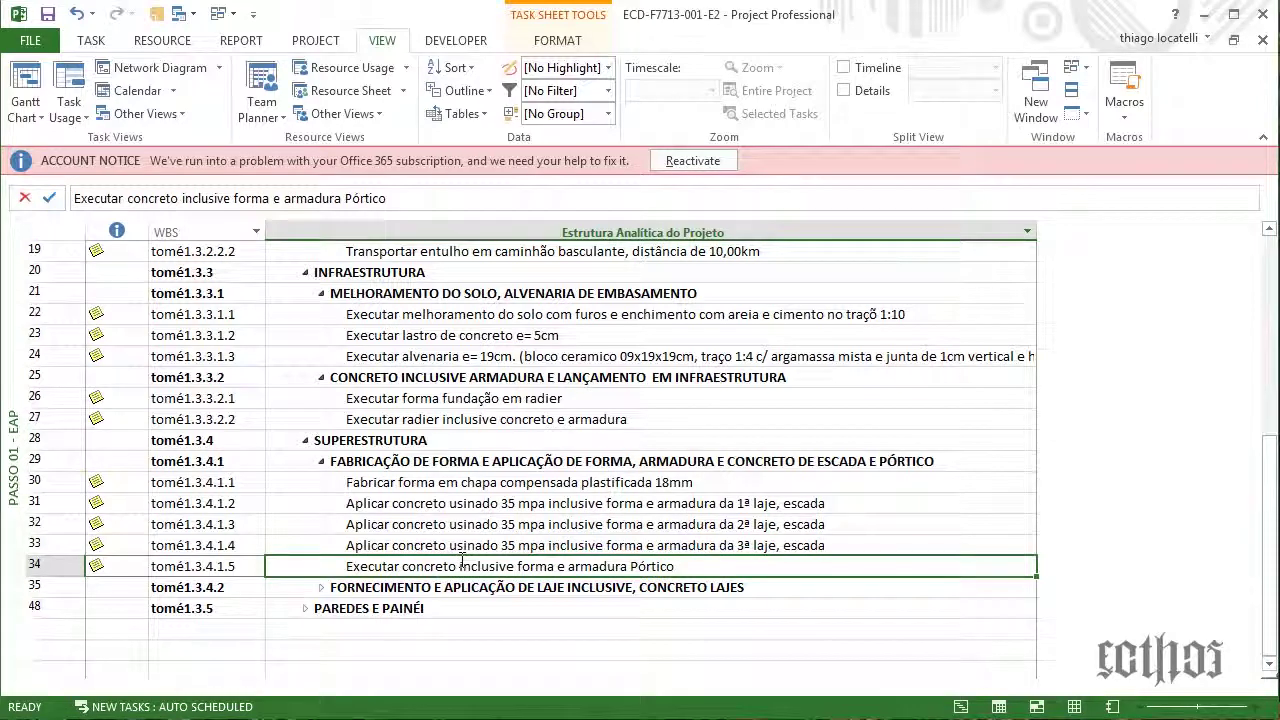
left_click(388, 484)
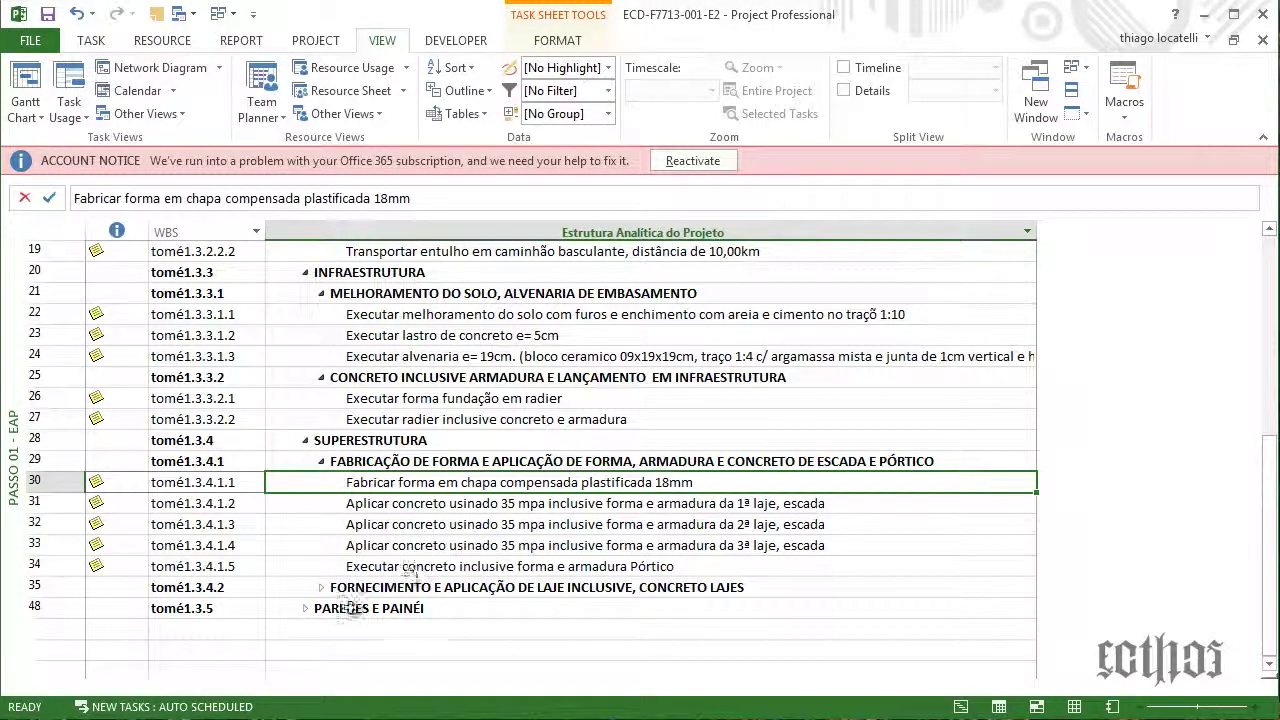
Expand the FORNECIMENTO slab group, review its pre-cast slab tasks, and expand PAREDES E PAINÉI
left_click(320, 589)
scroll(362, 507, "down", 4)
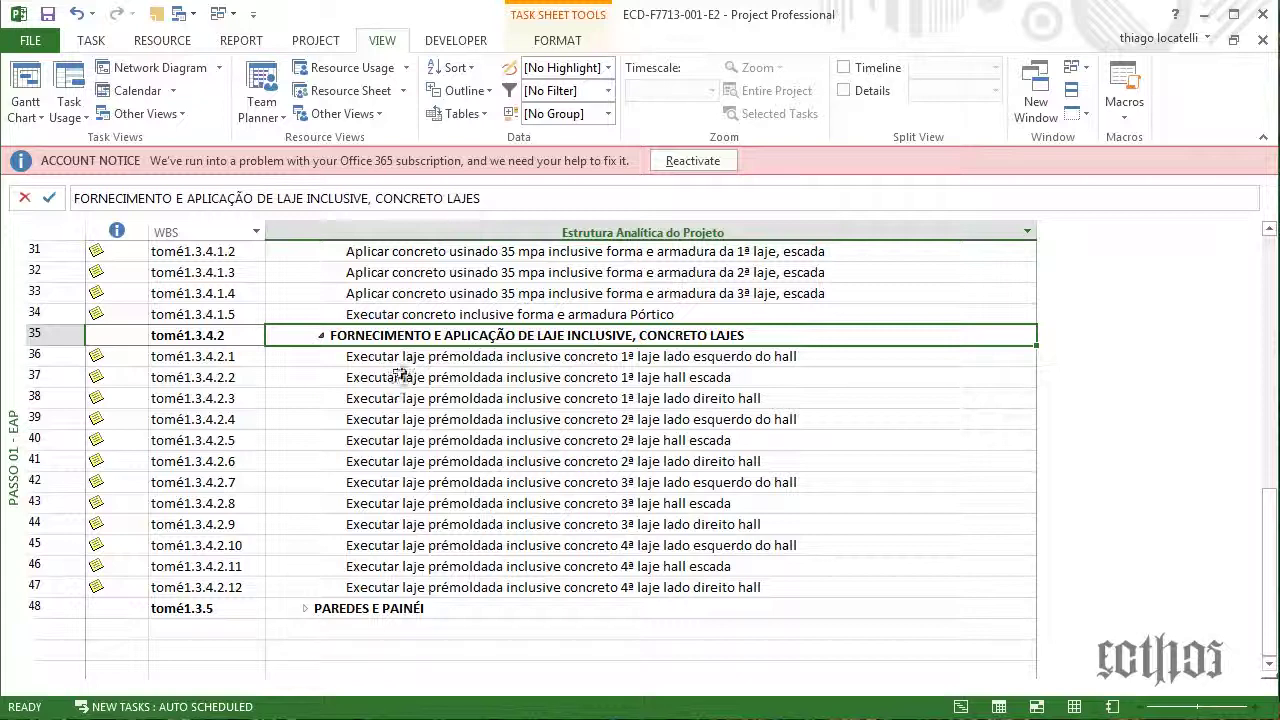
left_click_drag(408, 399, 395, 511)
left_click(378, 567)
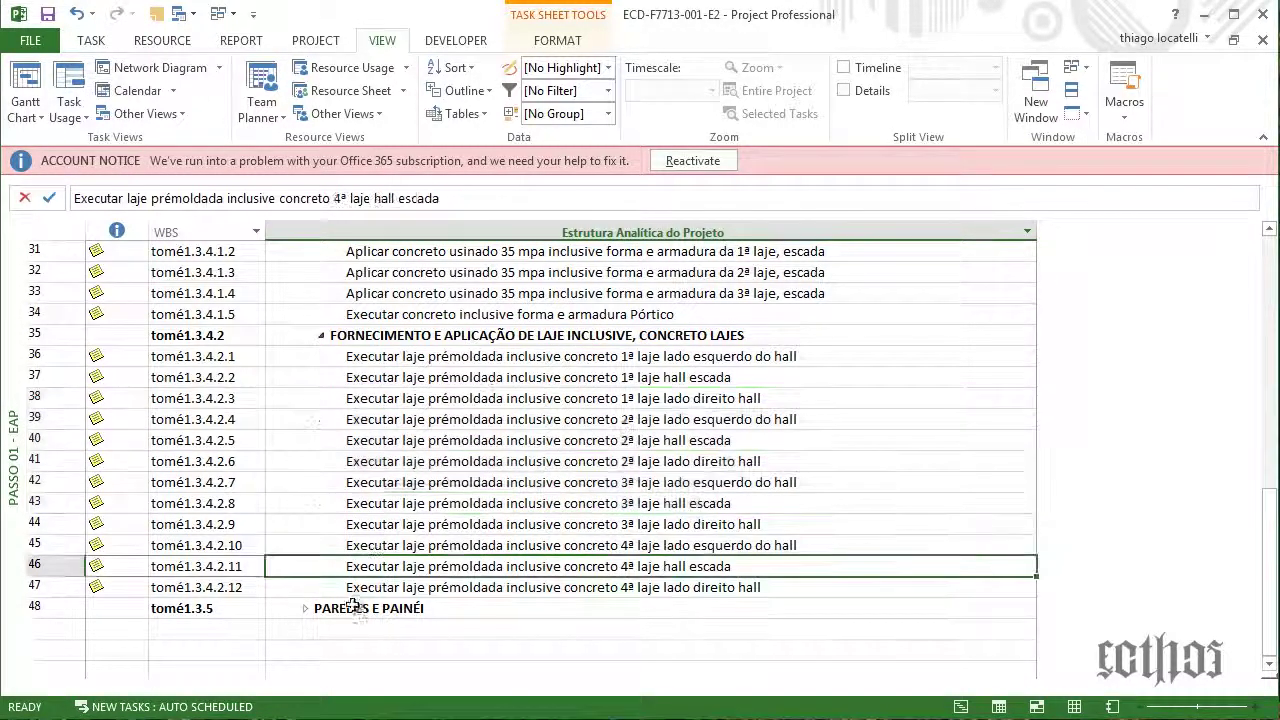
left_click(299, 612)
Review the Início and Término Paredes e Painéis milestones and select AQUISIÇÃO DE BLOCOS CERÂMICOS ESTRUTURAIS
scroll(306, 503, "down", 3)
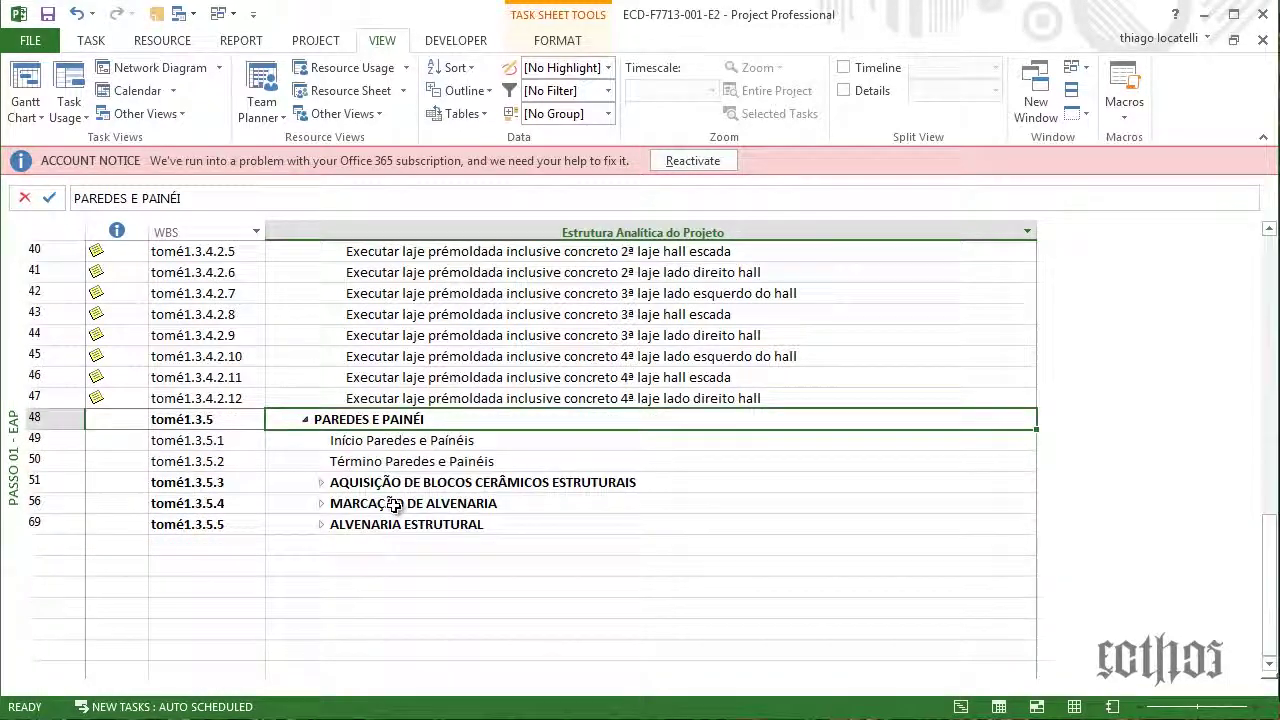
left_click(402, 442)
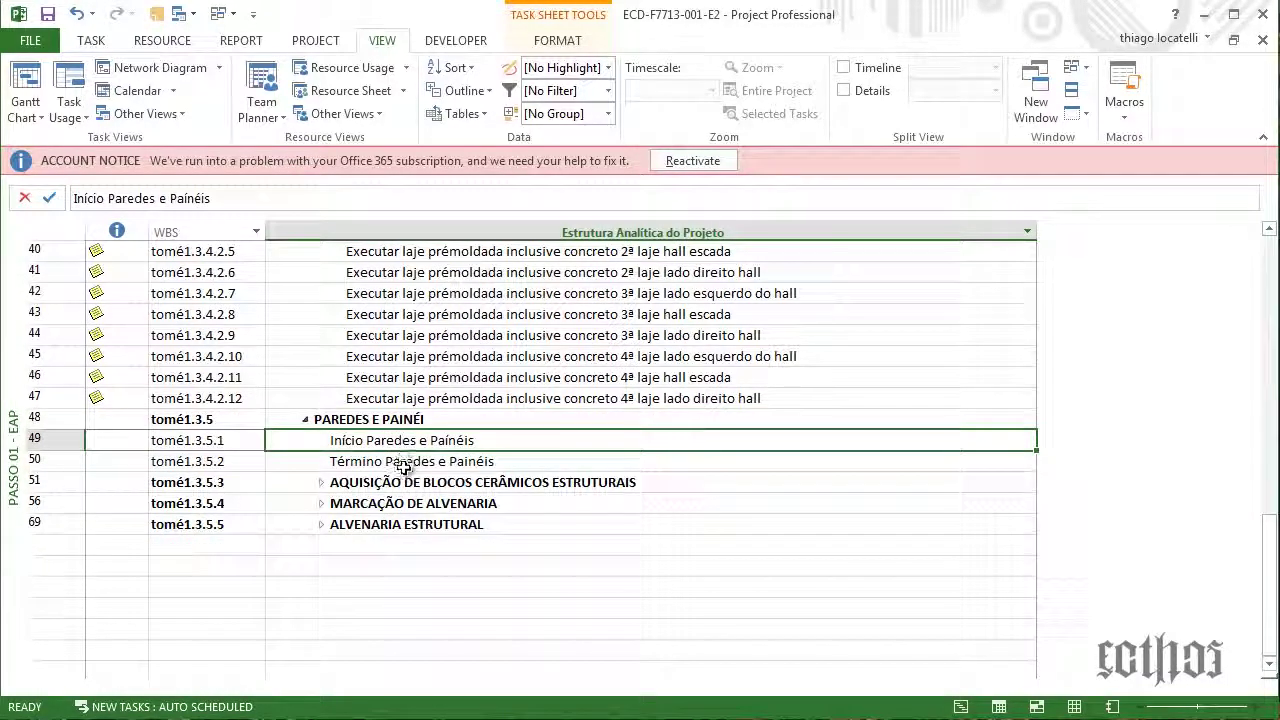
left_click(404, 466)
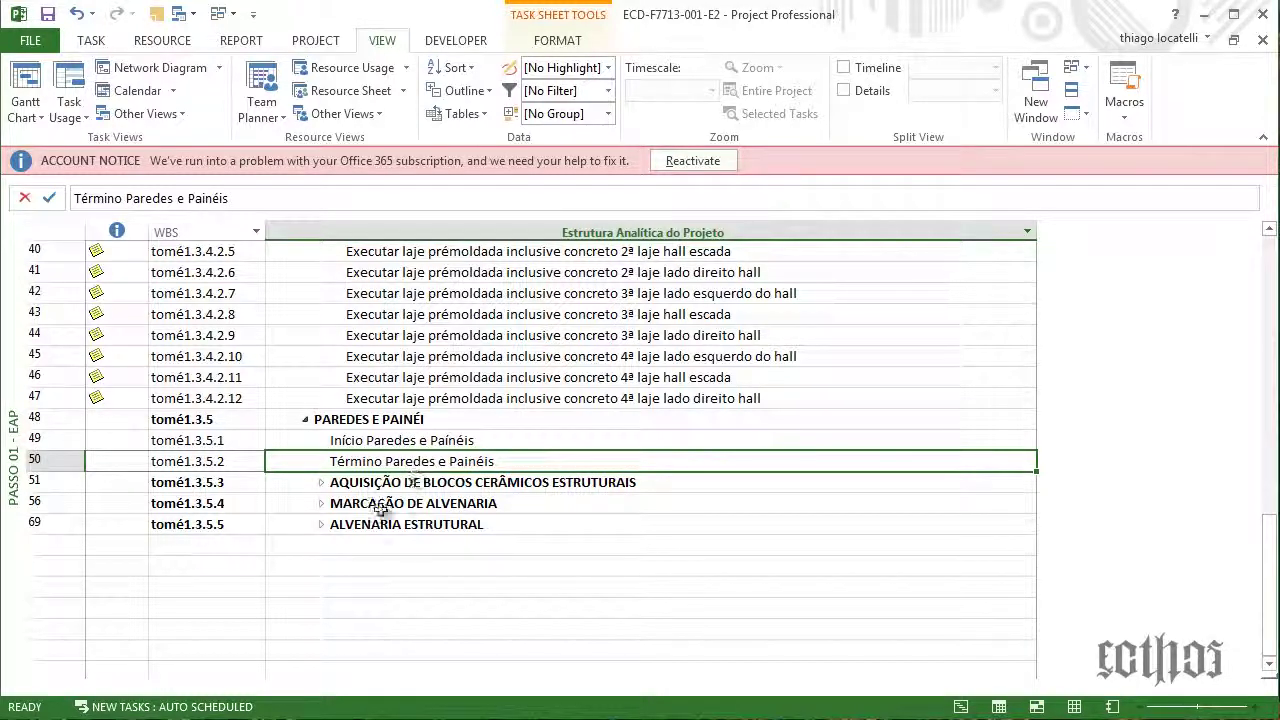
left_click(340, 484)
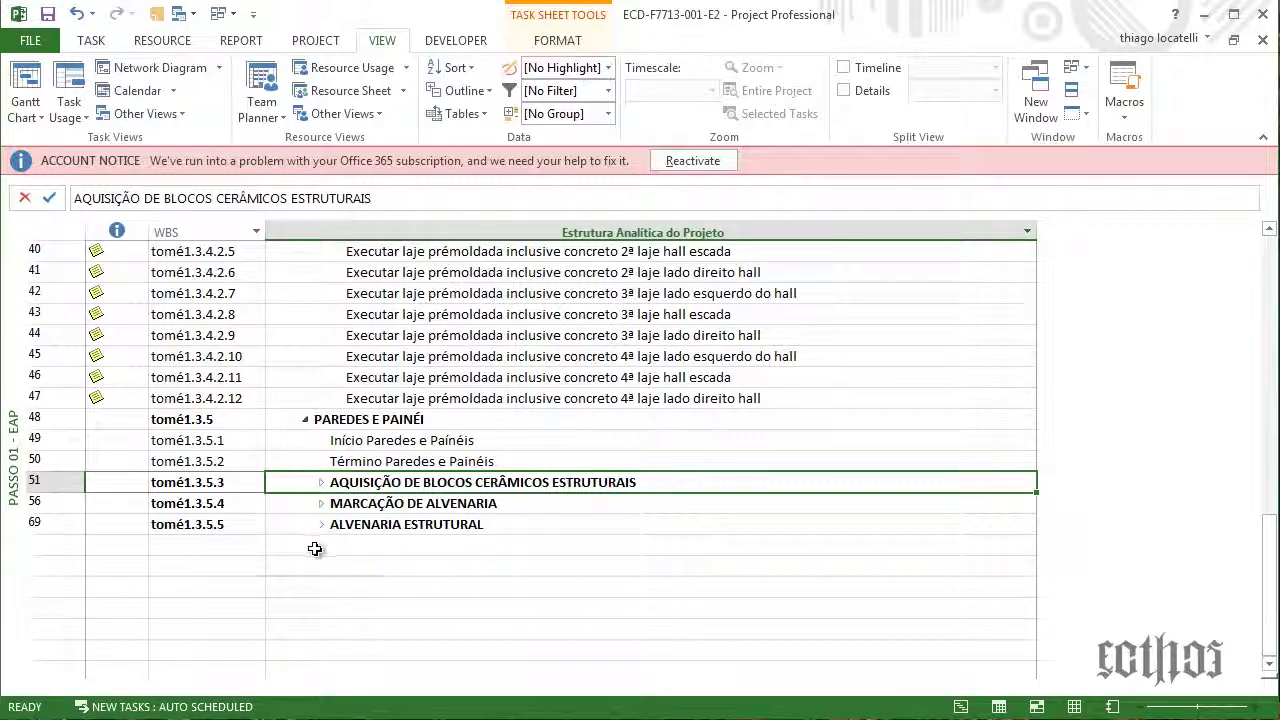
scroll(333, 487, "up", 1)
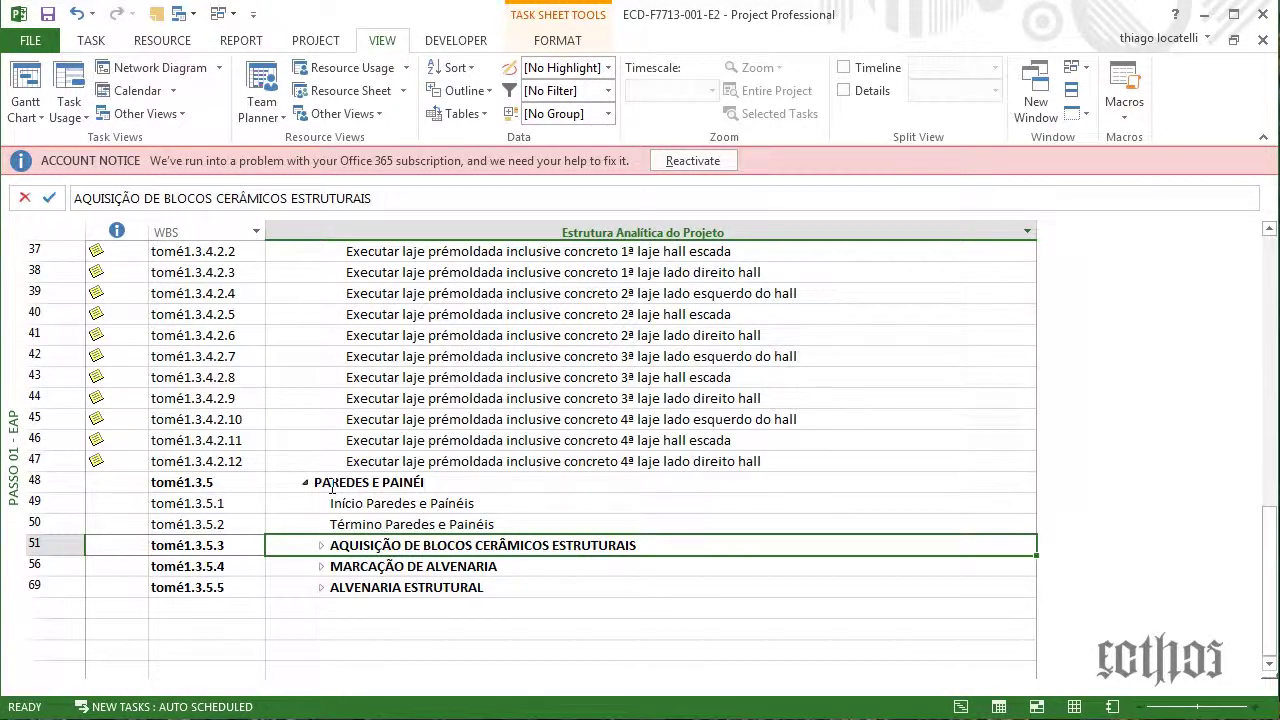
scroll(333, 487, "up", 6)
scroll(333, 485, "down", 5)
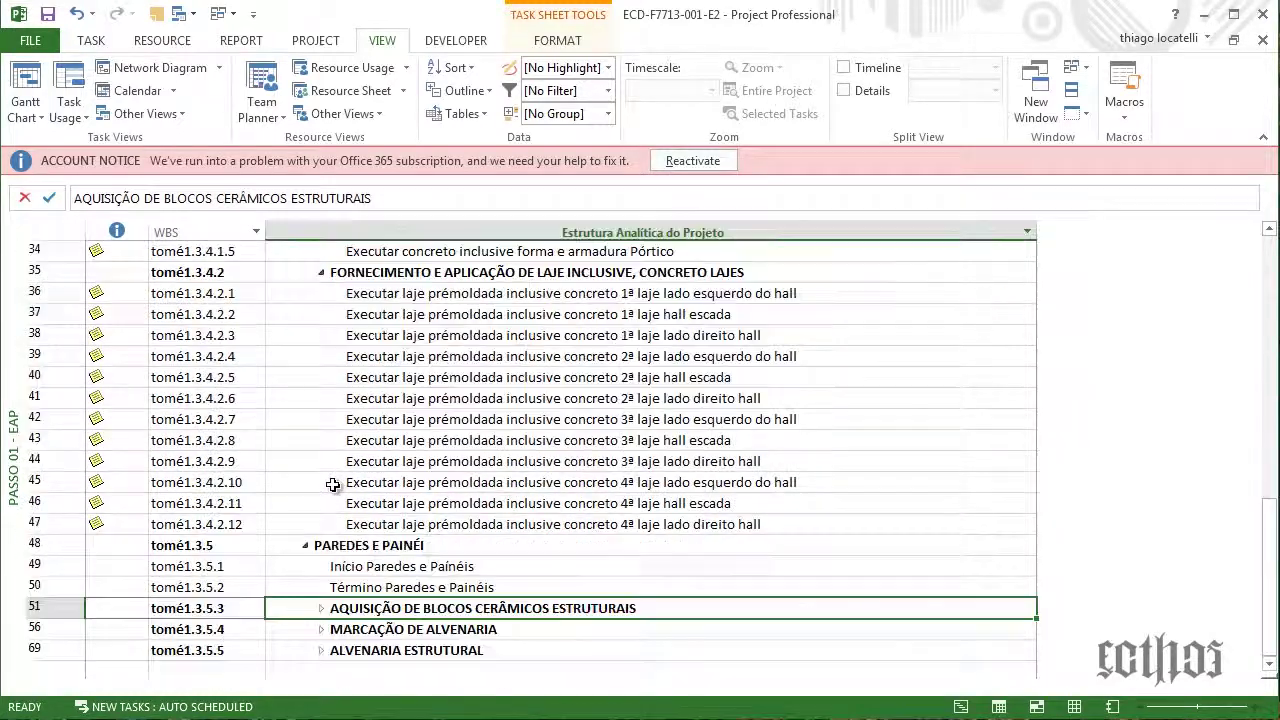
scroll(333, 485, "down", 2)
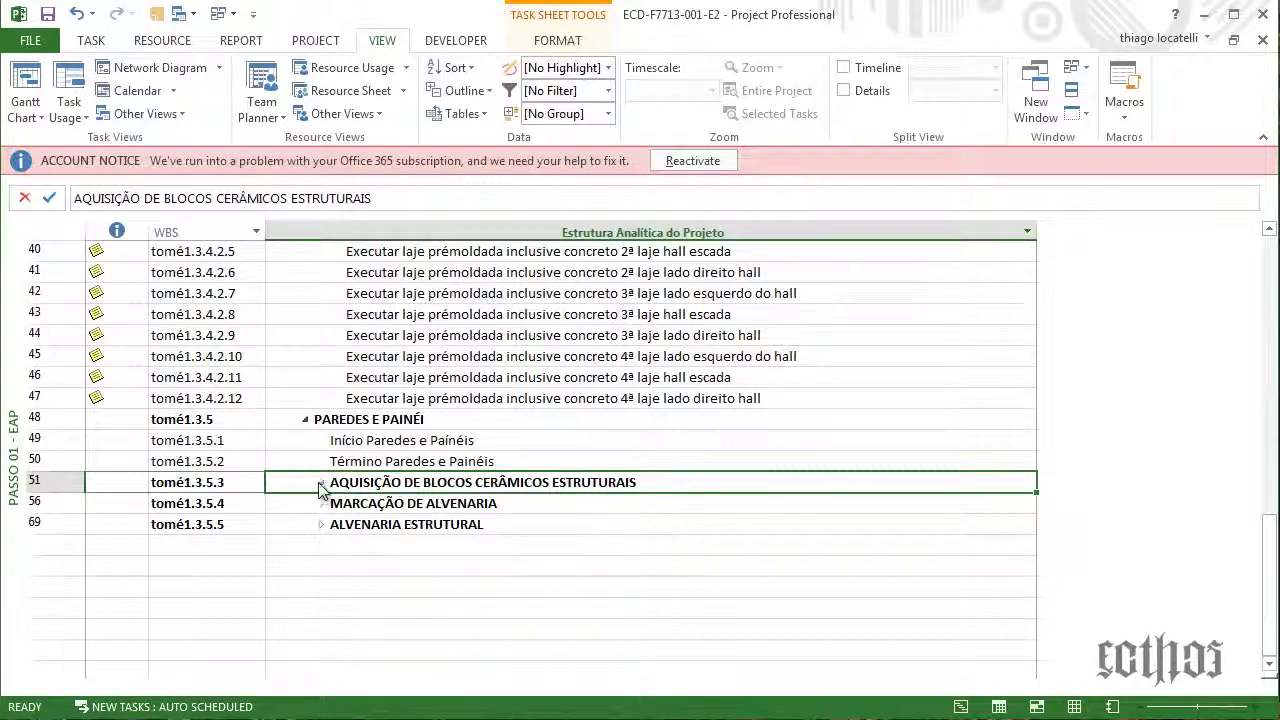
Expand the block purchase group and review its four per-floor purchase tasks
left_click(321, 482)
left_click_drag(420, 503, 430, 566)
left_click(541, 566)
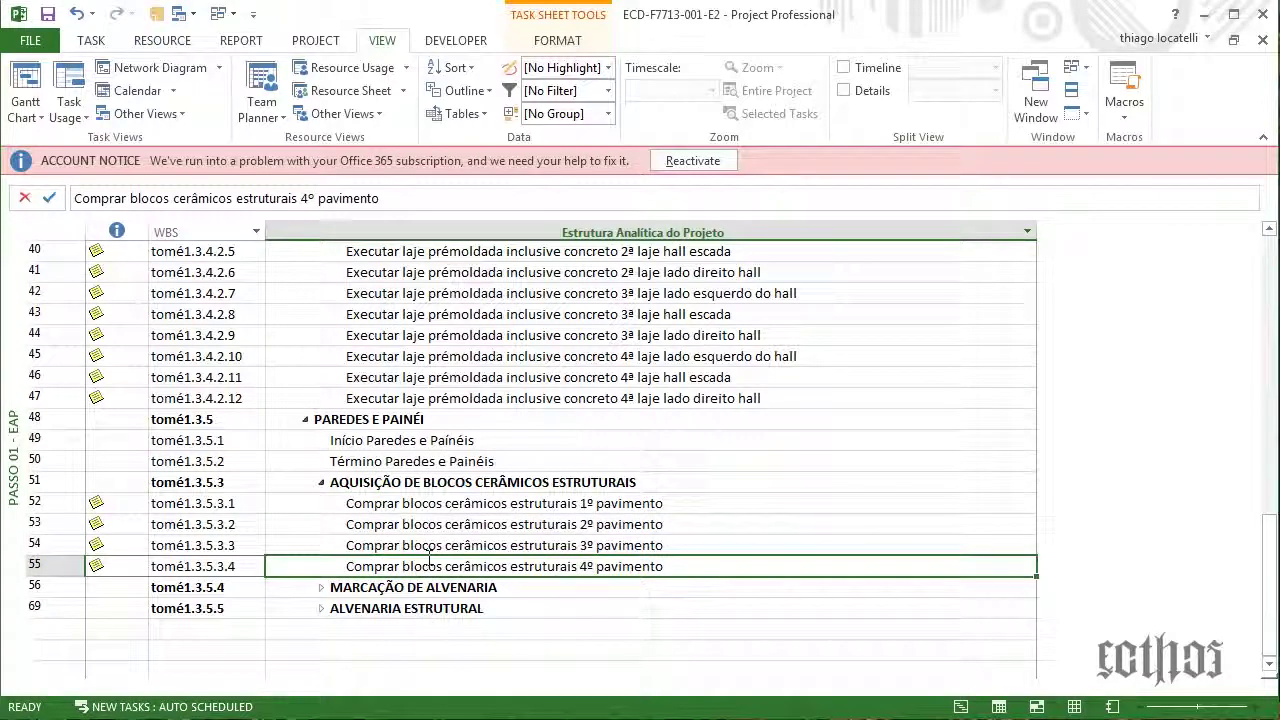
left_click(425, 503)
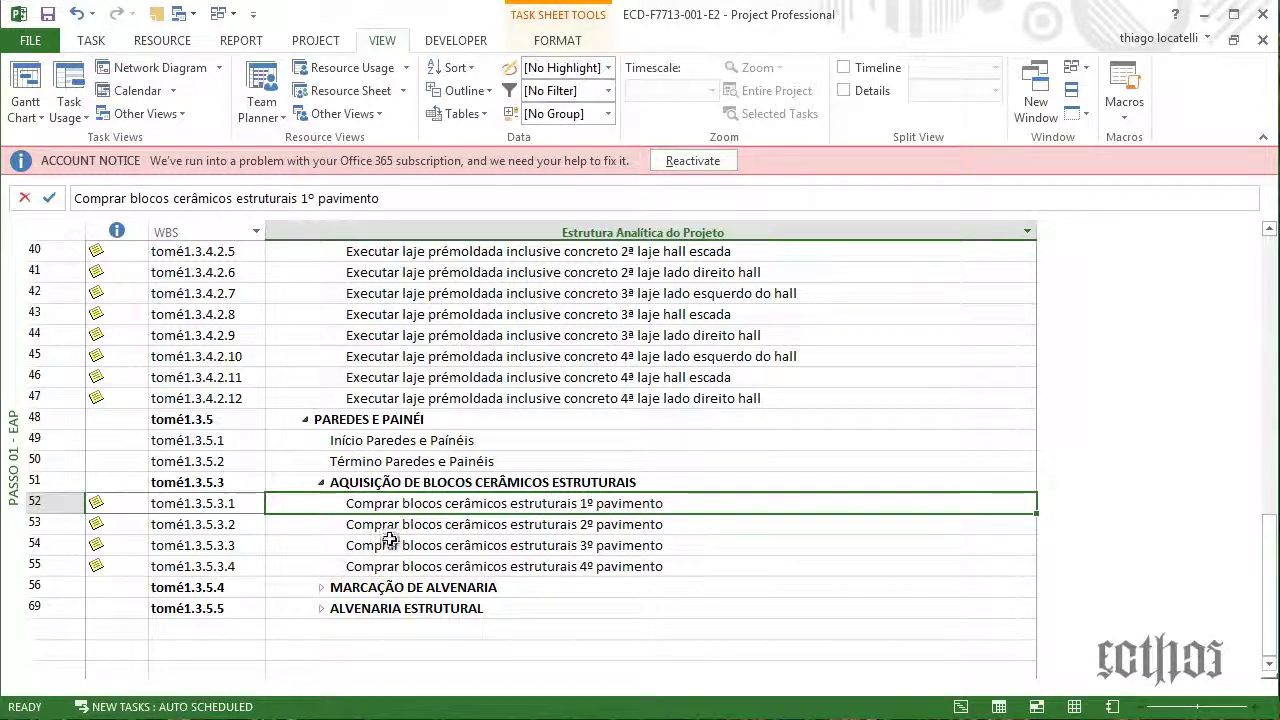
left_click(391, 540)
left_click(397, 503)
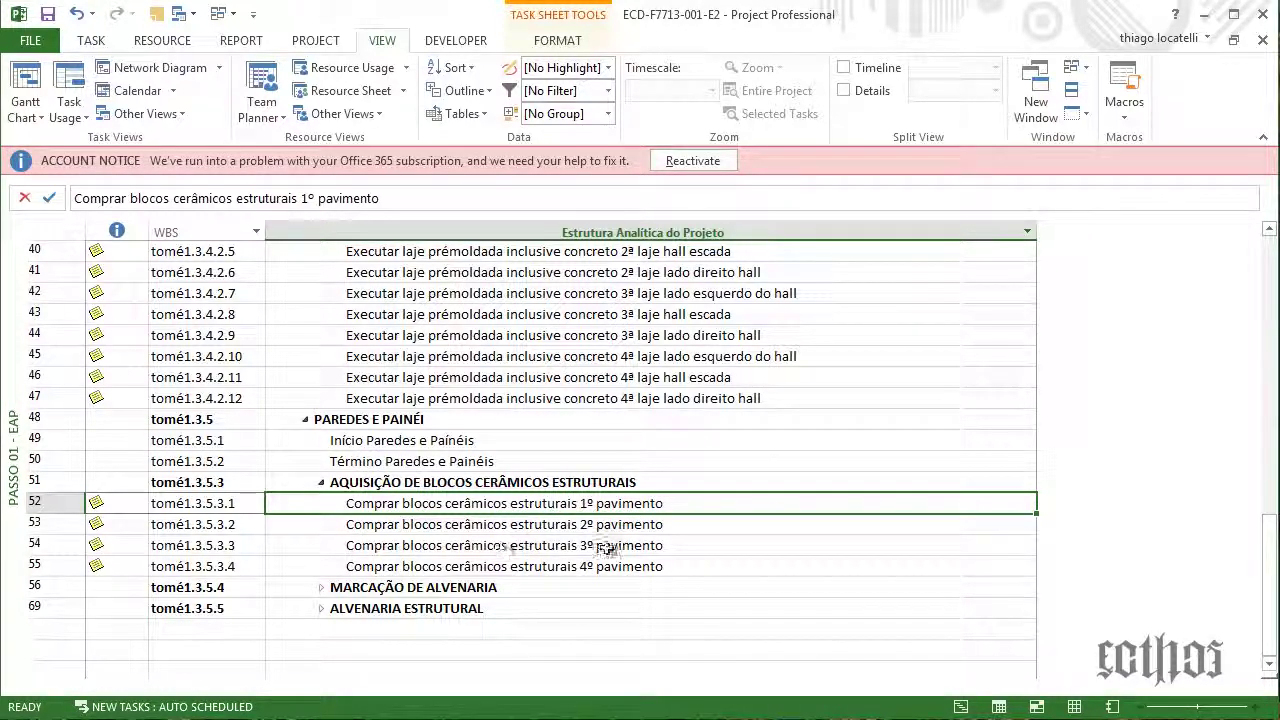
Expand MARCAÇÃO DE ALVENARIA, review the 1º–3º pavimento marking tasks, and select ALVENARIA ESTRUTURAL
left_click(322, 589)
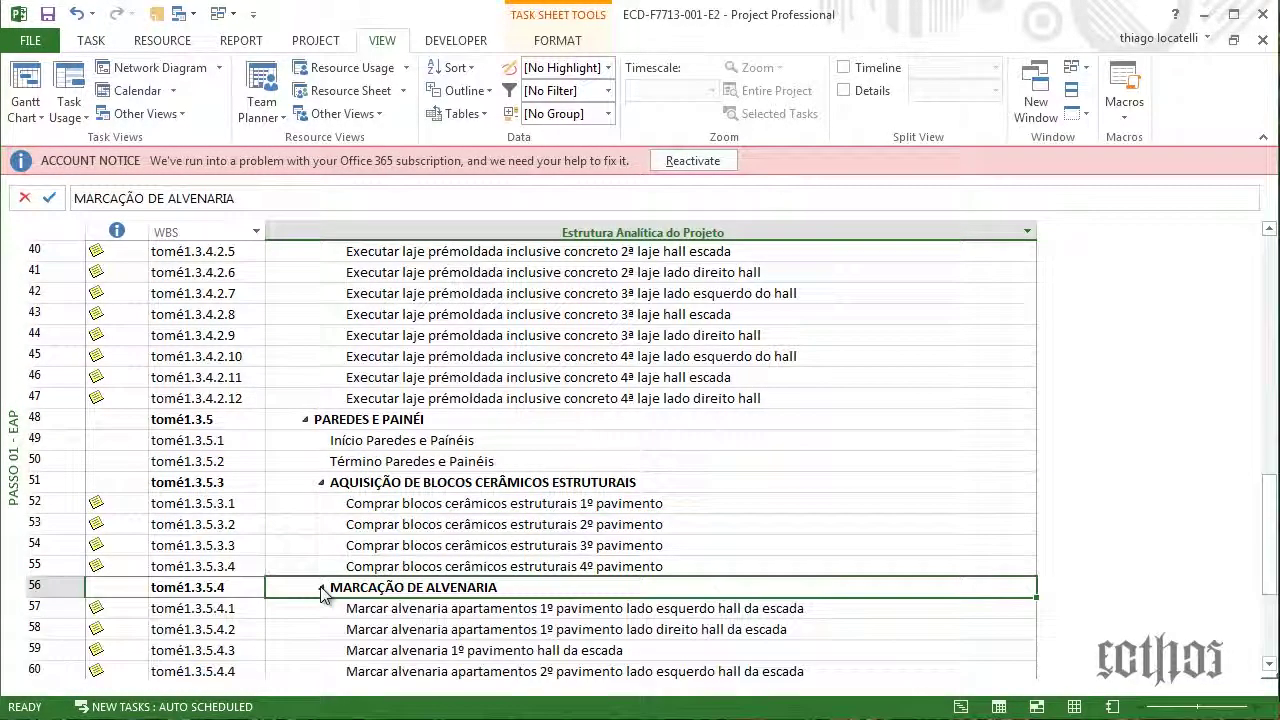
scroll(365, 532, "down", 3)
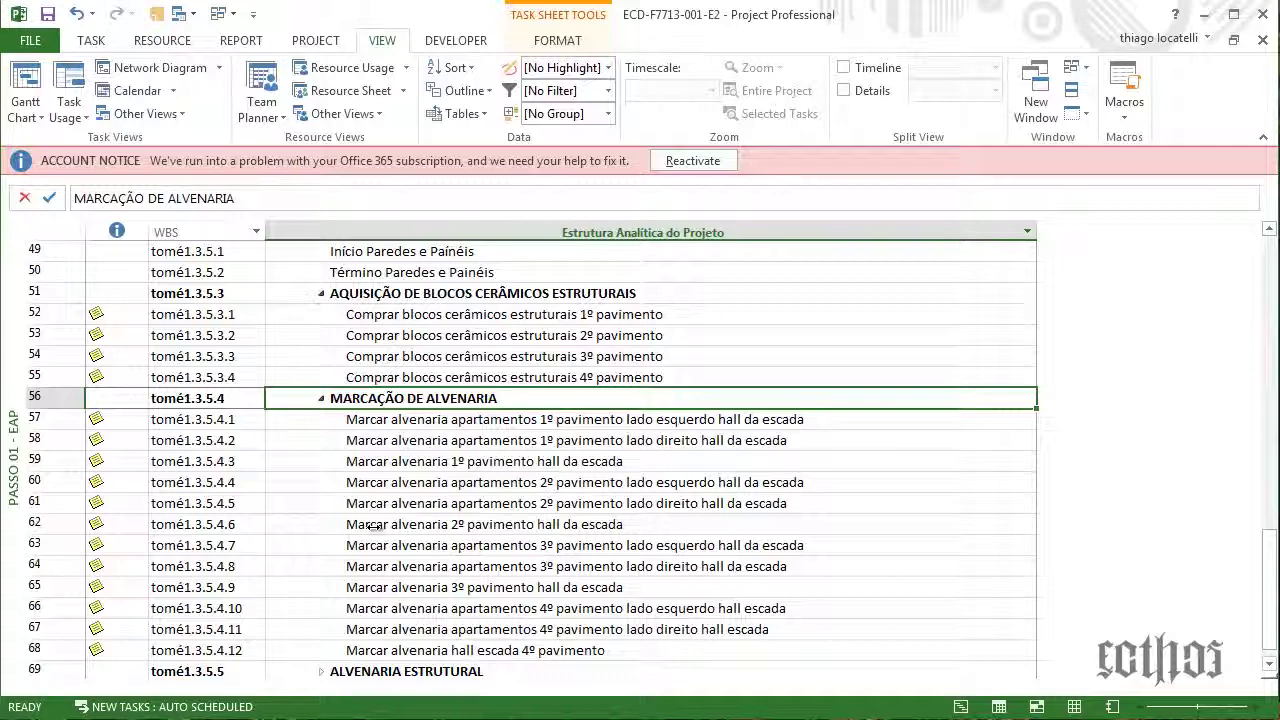
left_click(455, 440)
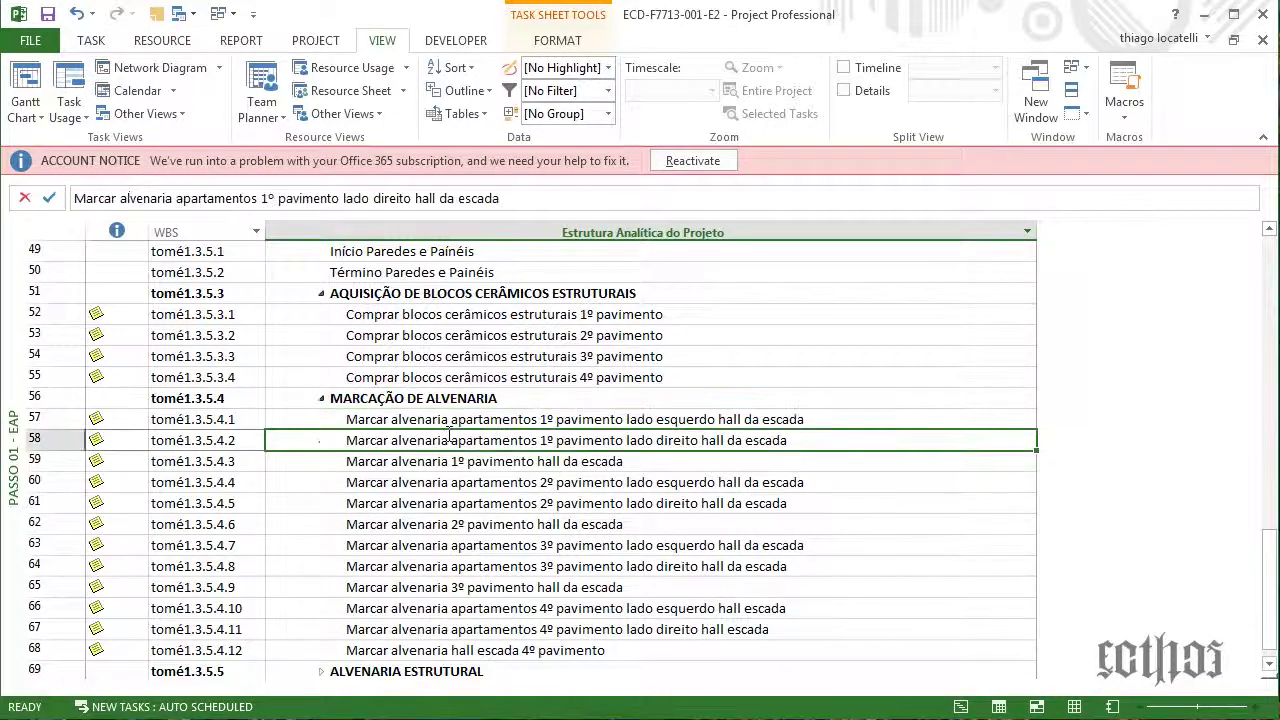
left_click(452, 461)
left_click(450, 503)
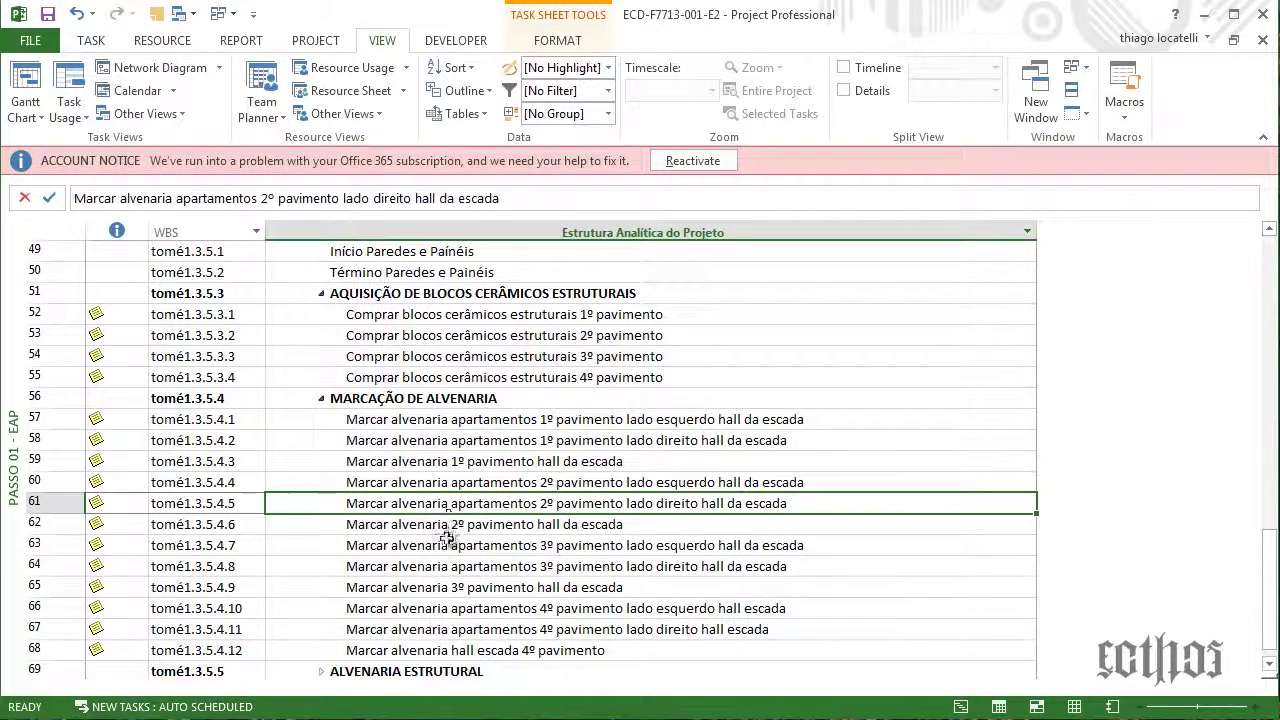
left_click(470, 545)
scroll(478, 541, "down", 1)
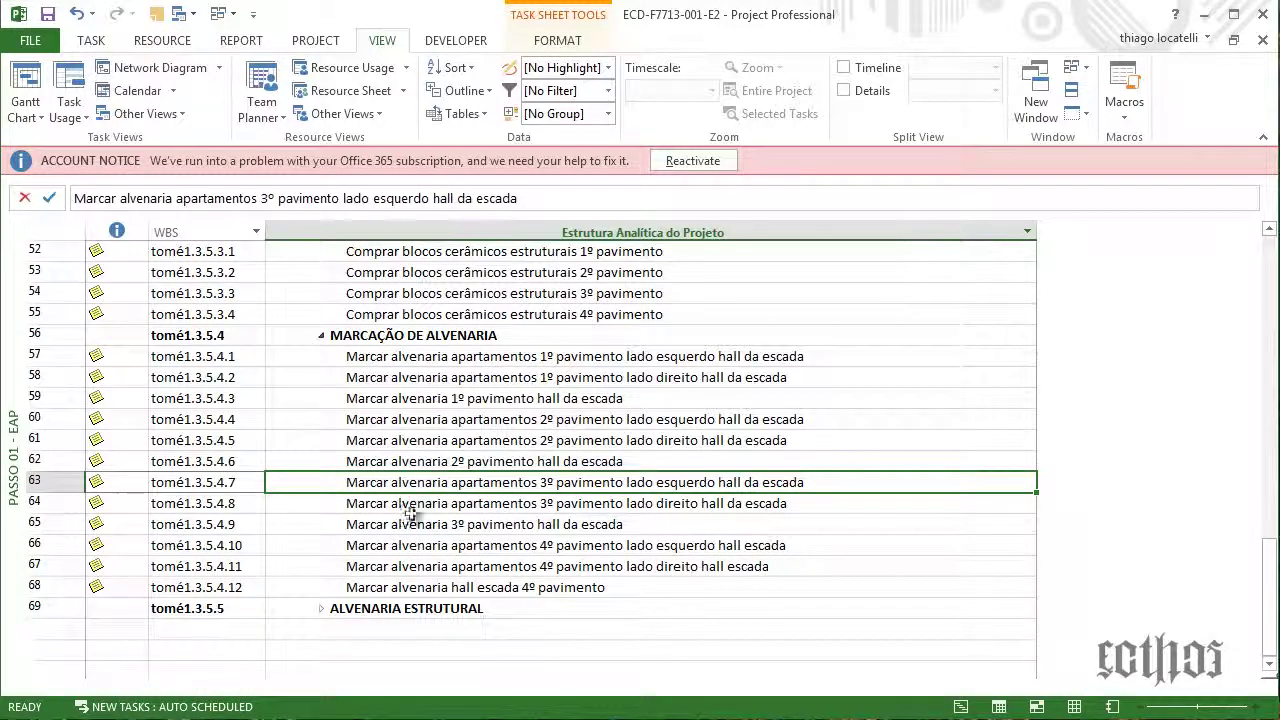
left_click(324, 610)
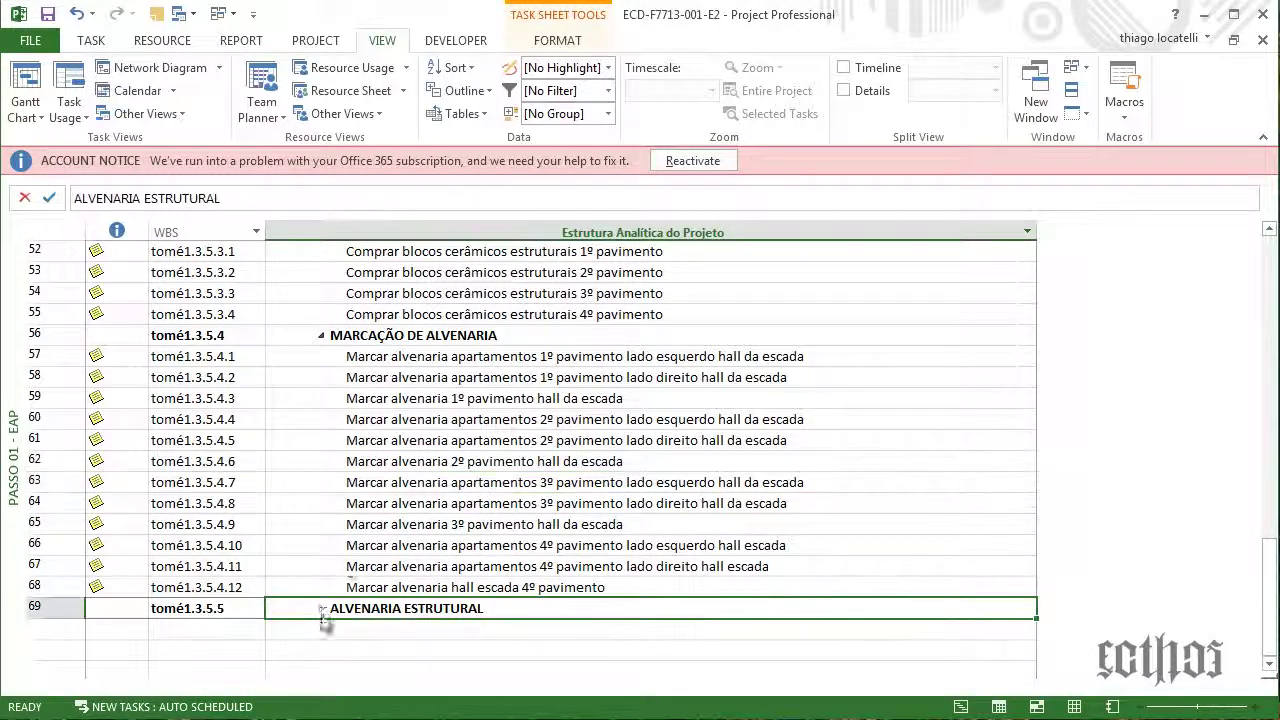
Expand ALVENARIA ESTRUTURAL and review its Início and Término milestones
left_click(320, 609)
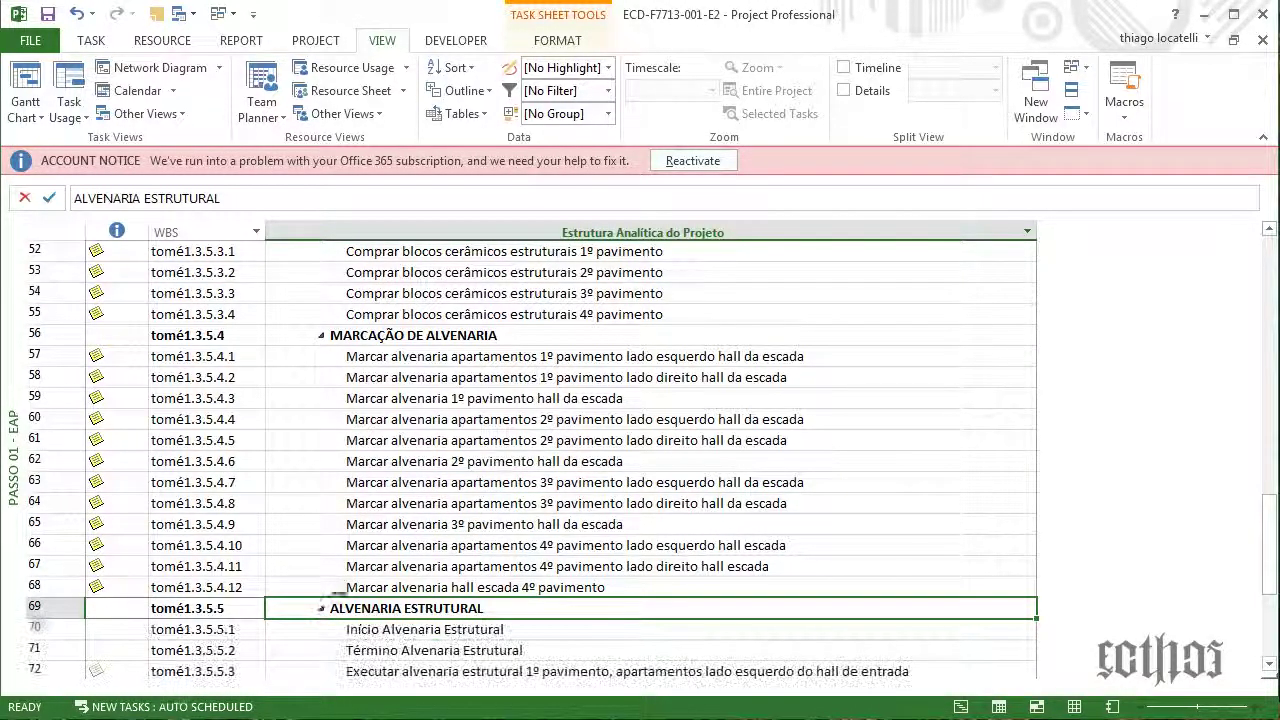
scroll(410, 466, "down", 4)
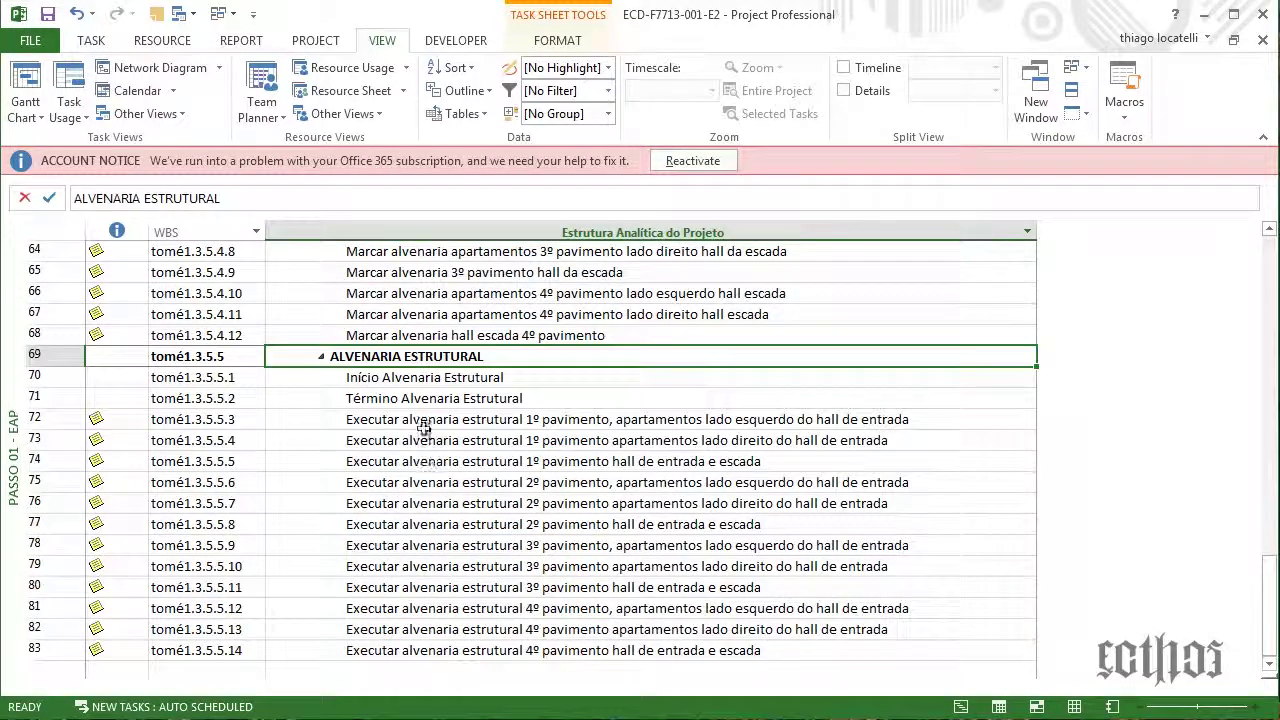
left_click(432, 397)
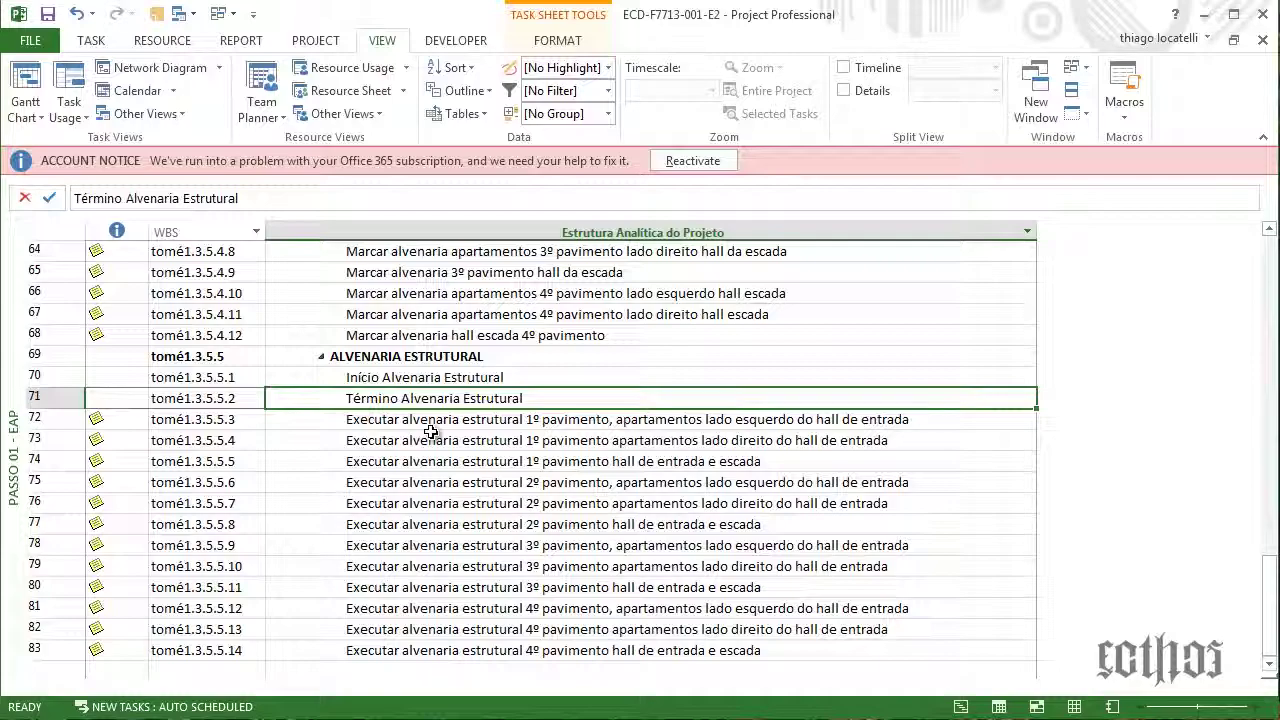
scroll(430, 432, "up", 5)
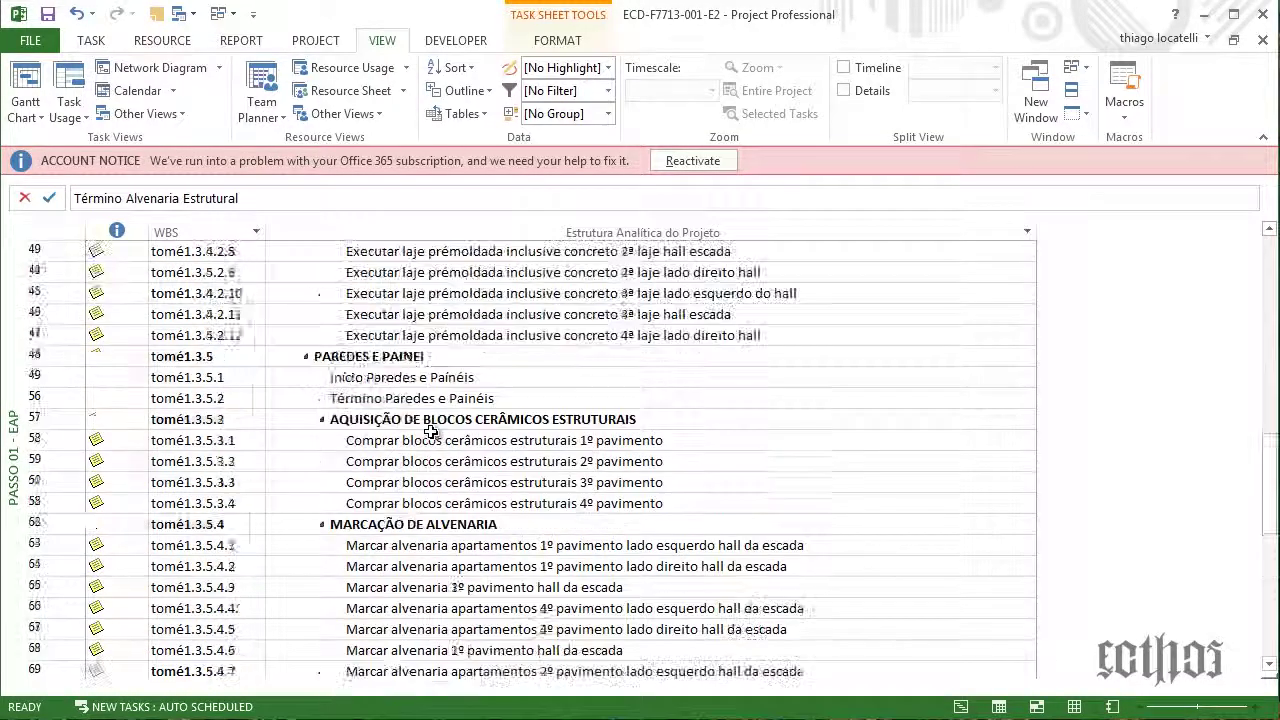
scroll(430, 432, "up", 3)
scroll(430, 432, "down", 7)
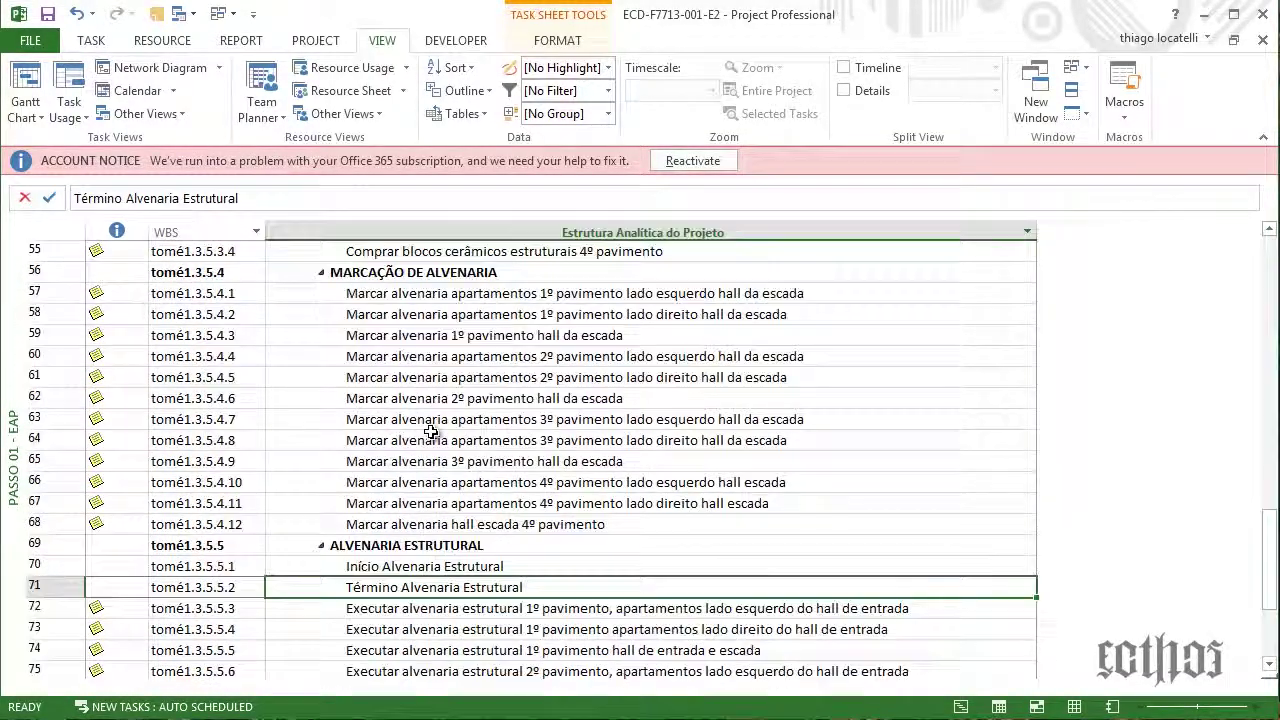
scroll(430, 432, "down", 3)
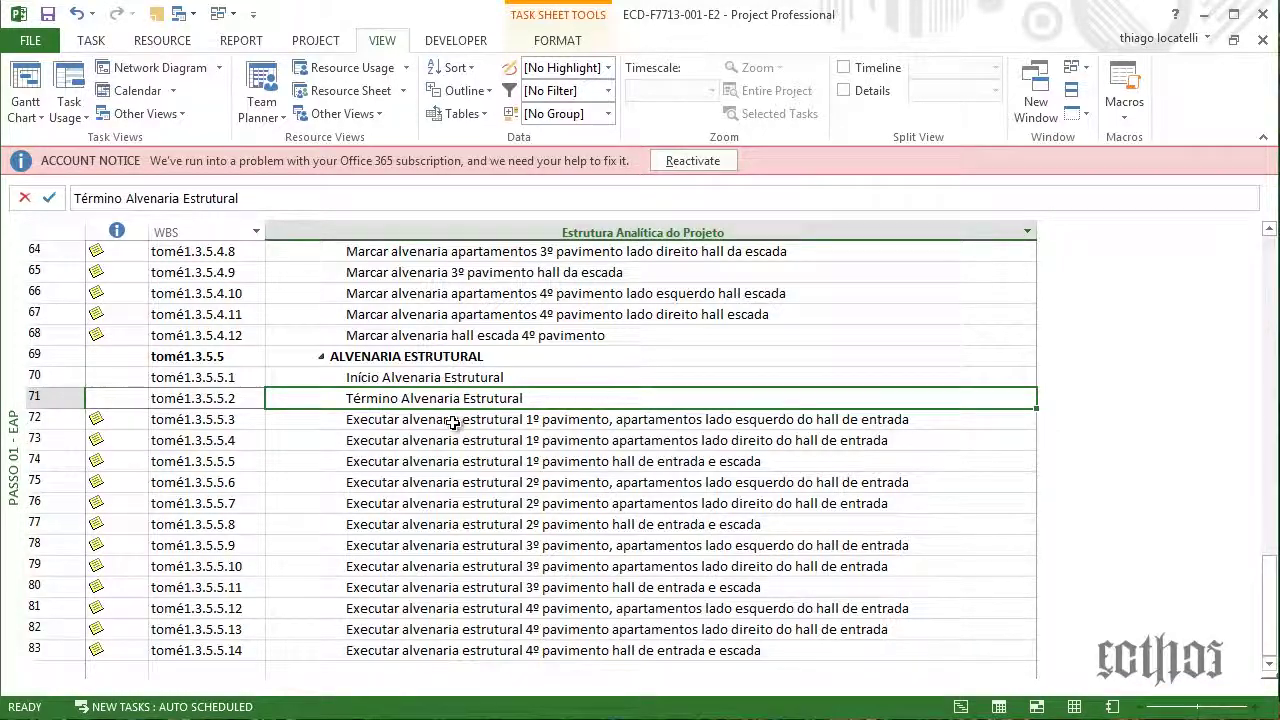
left_click(465, 379)
left_click(463, 400)
Review the per-floor structural masonry tasks, then return to the top of the outline
left_click(457, 421)
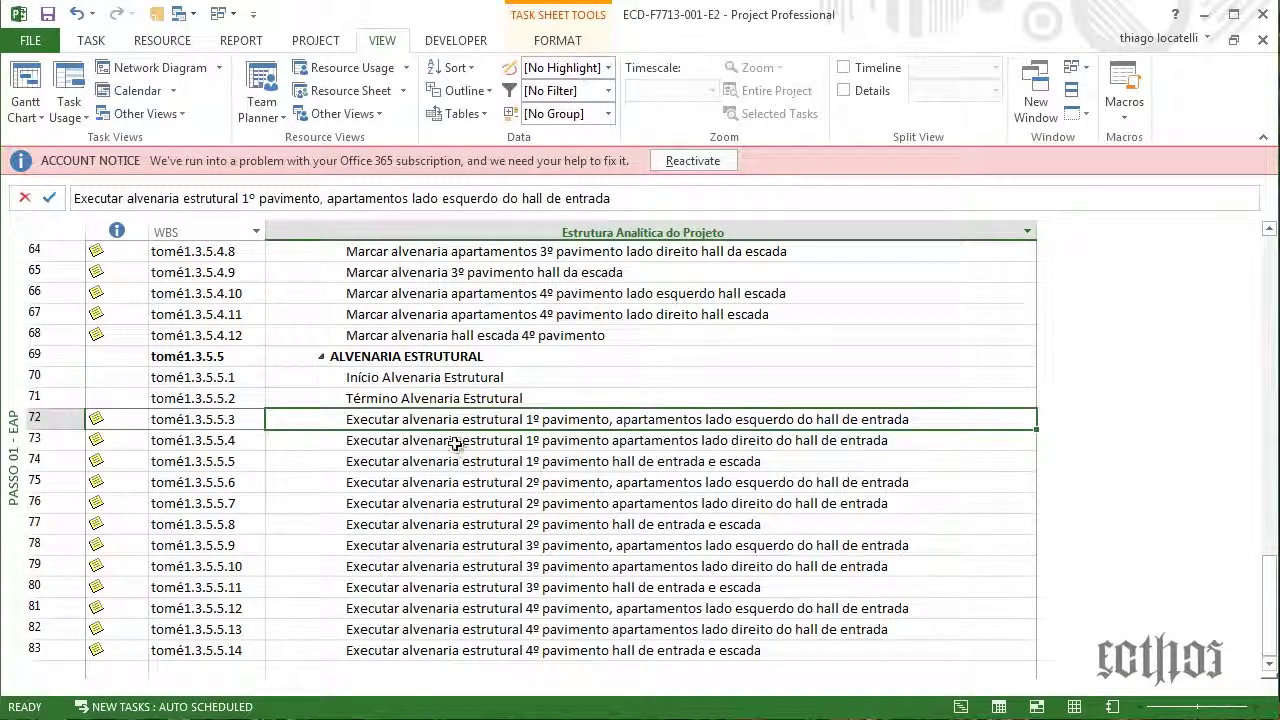
left_click(455, 443)
scroll(444, 542, "down", 1)
left_click(444, 545)
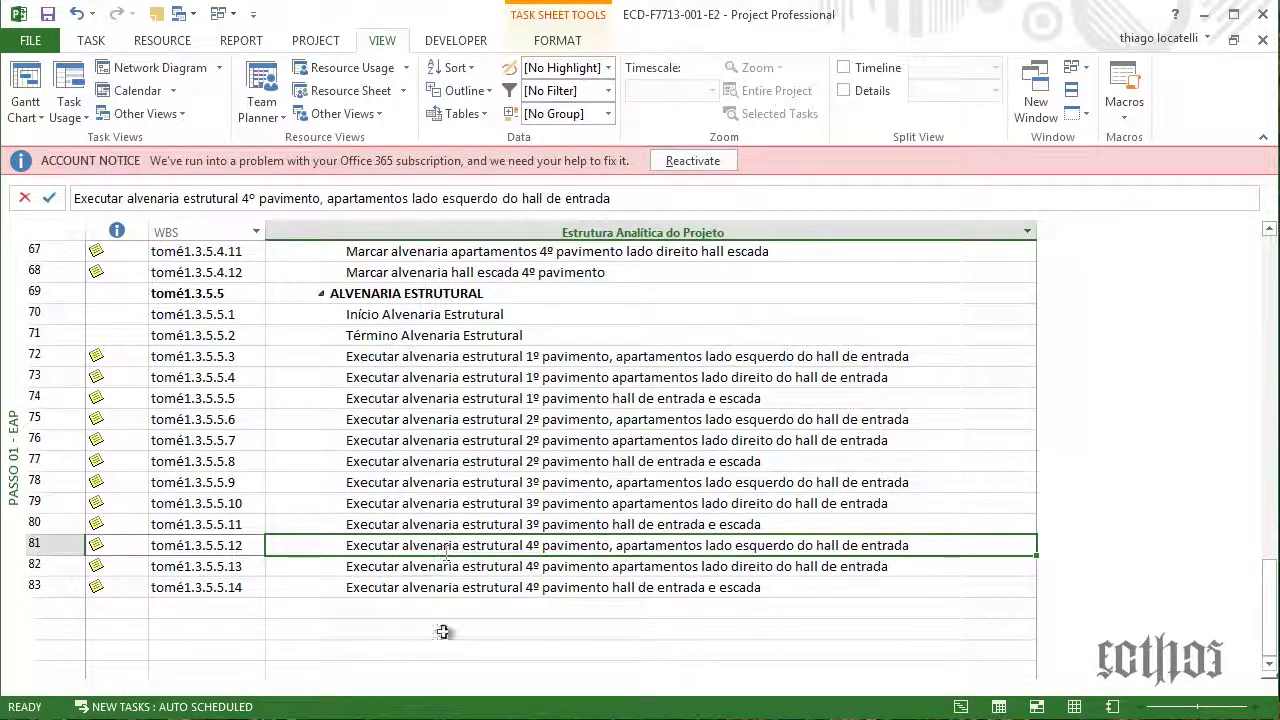
scroll(397, 567, "up", 11)
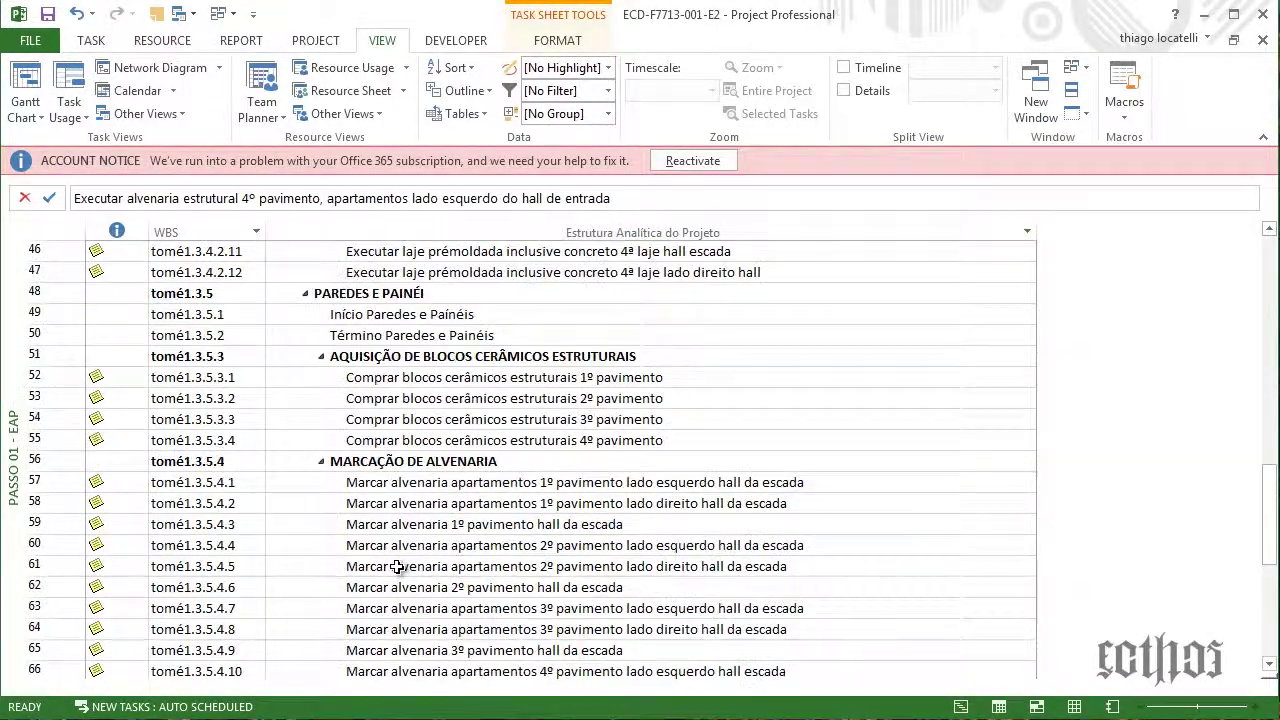
scroll(397, 567, "up", 11)
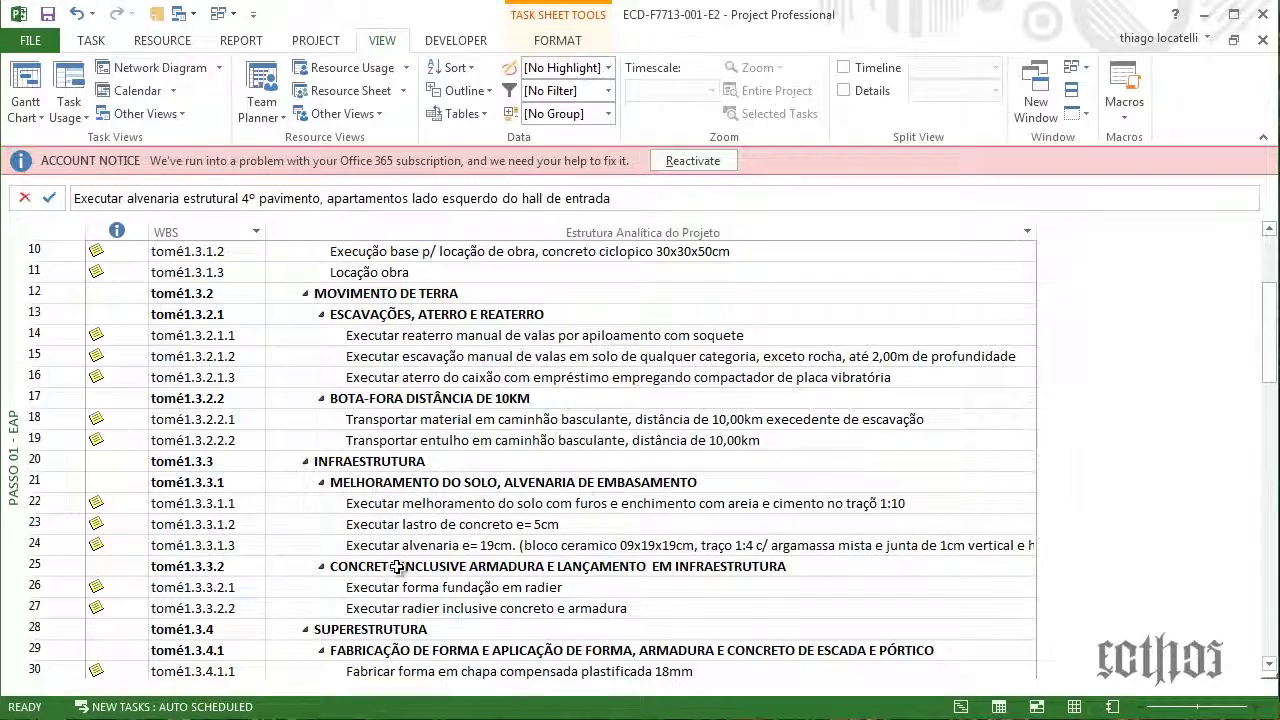
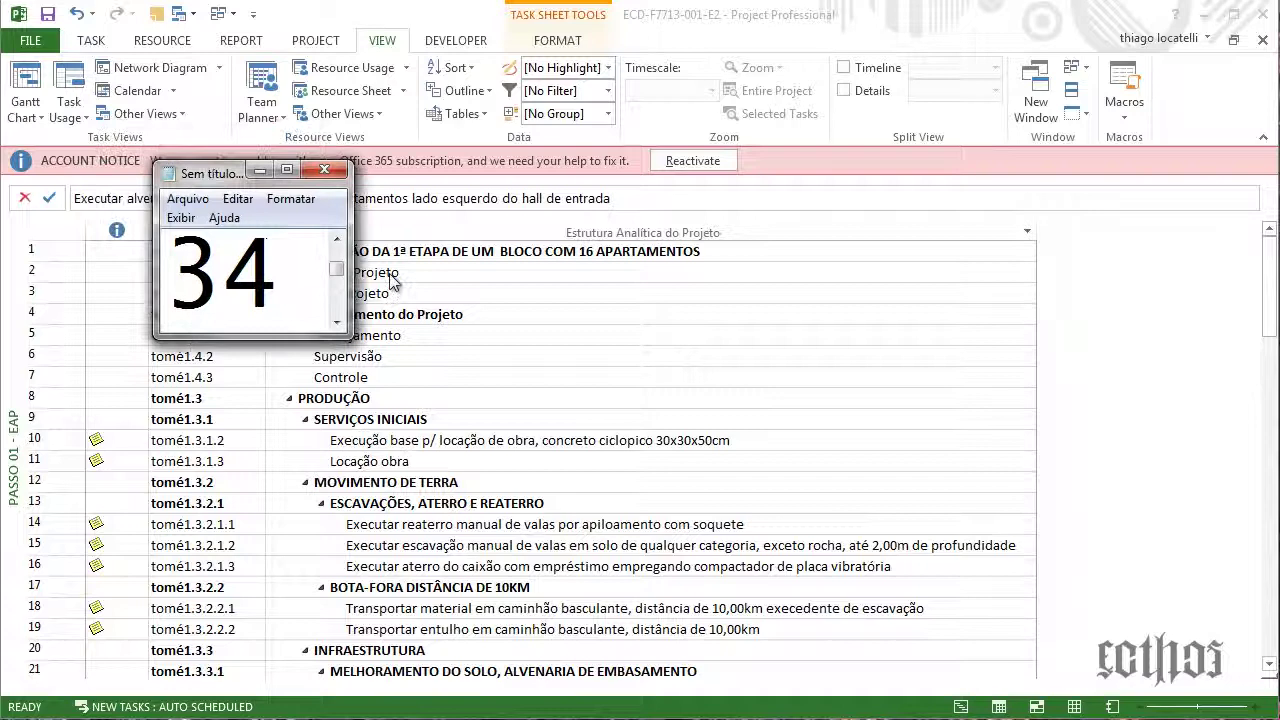
Bring up the views shortcut menu from the view bar on the left edge
left_click_drag(390, 280, 0, 220)
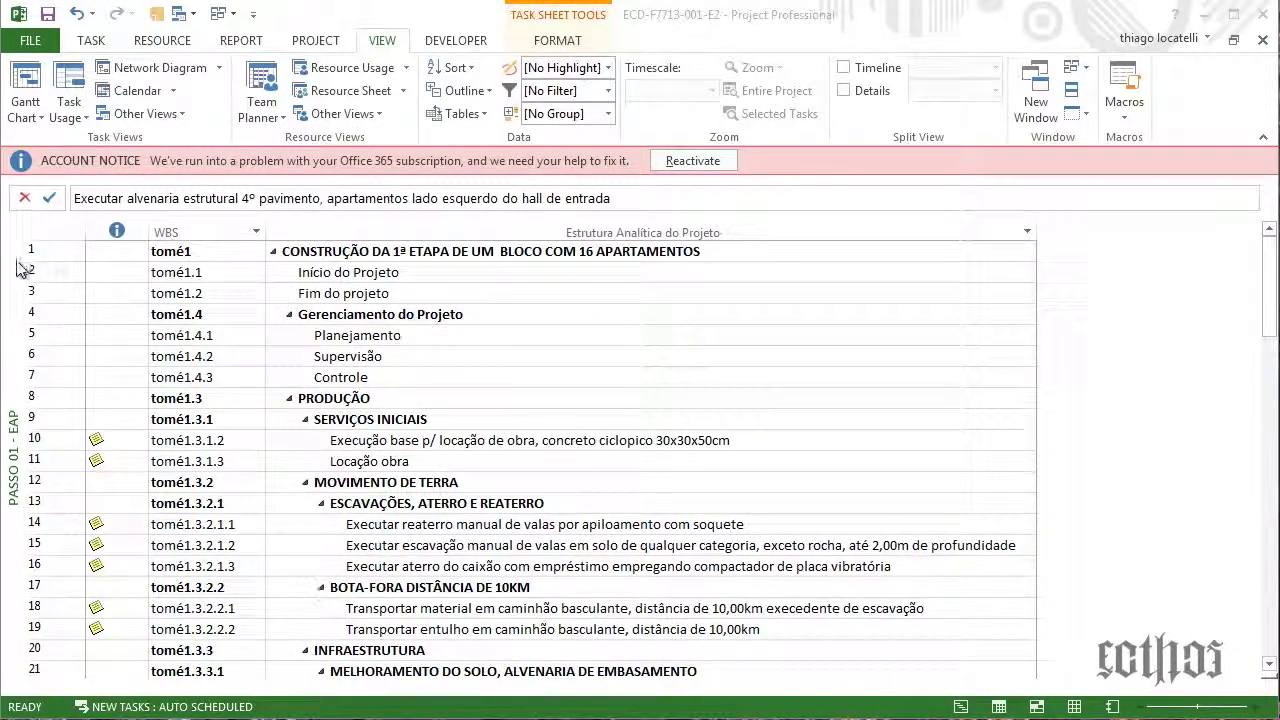
right_click(4, 265)
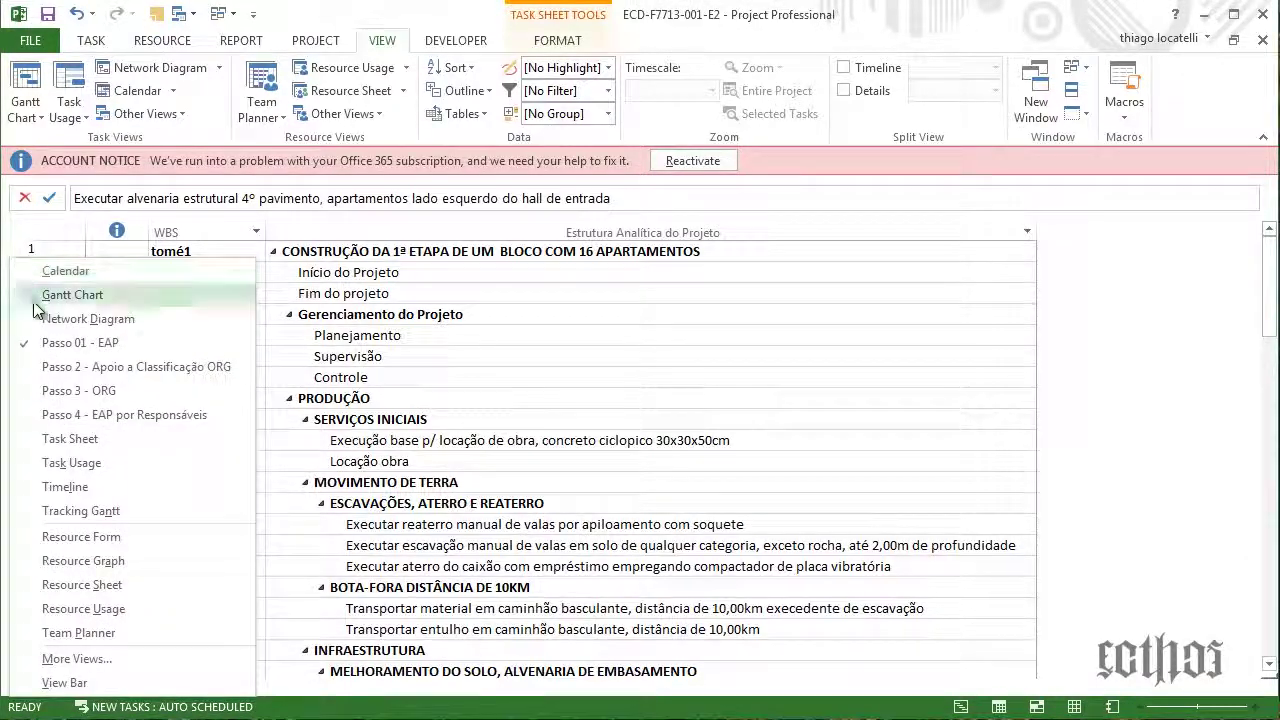
Switch to the Passo 2 view and rename it 'Passo 2 - EAP - Documentação' in More Views
left_click(67, 374)
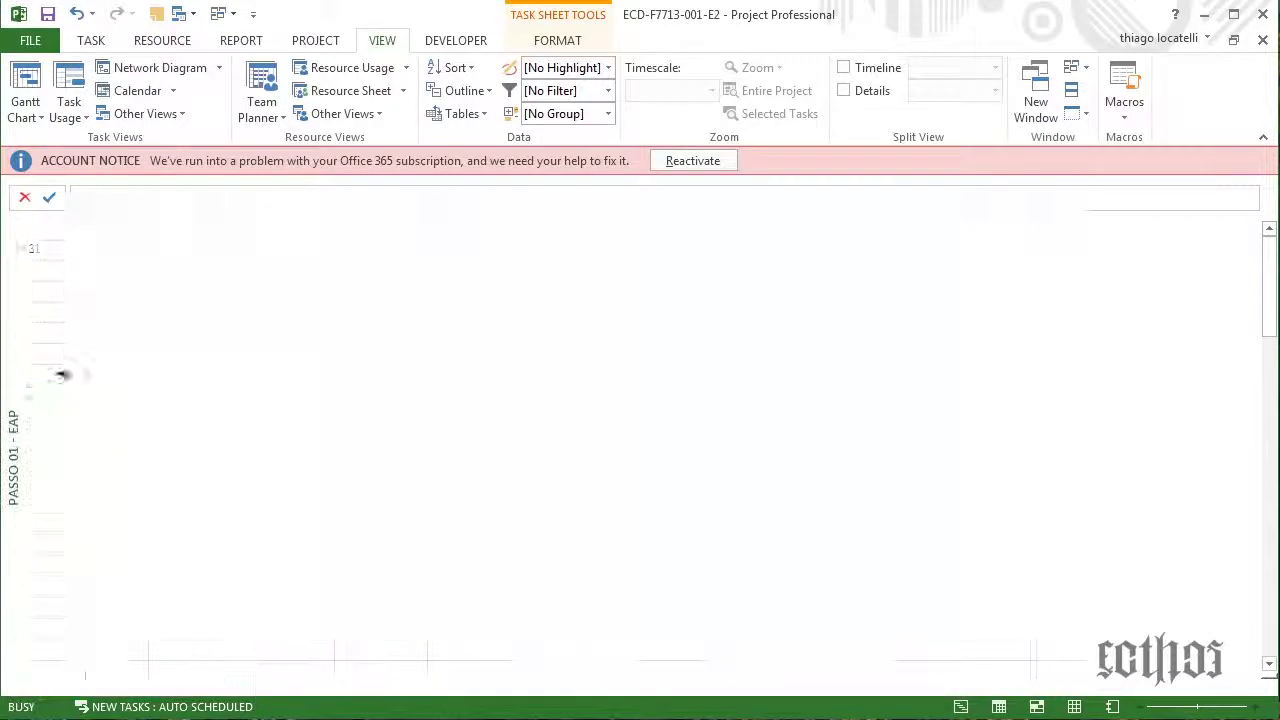
scroll(361, 433, "up", 17)
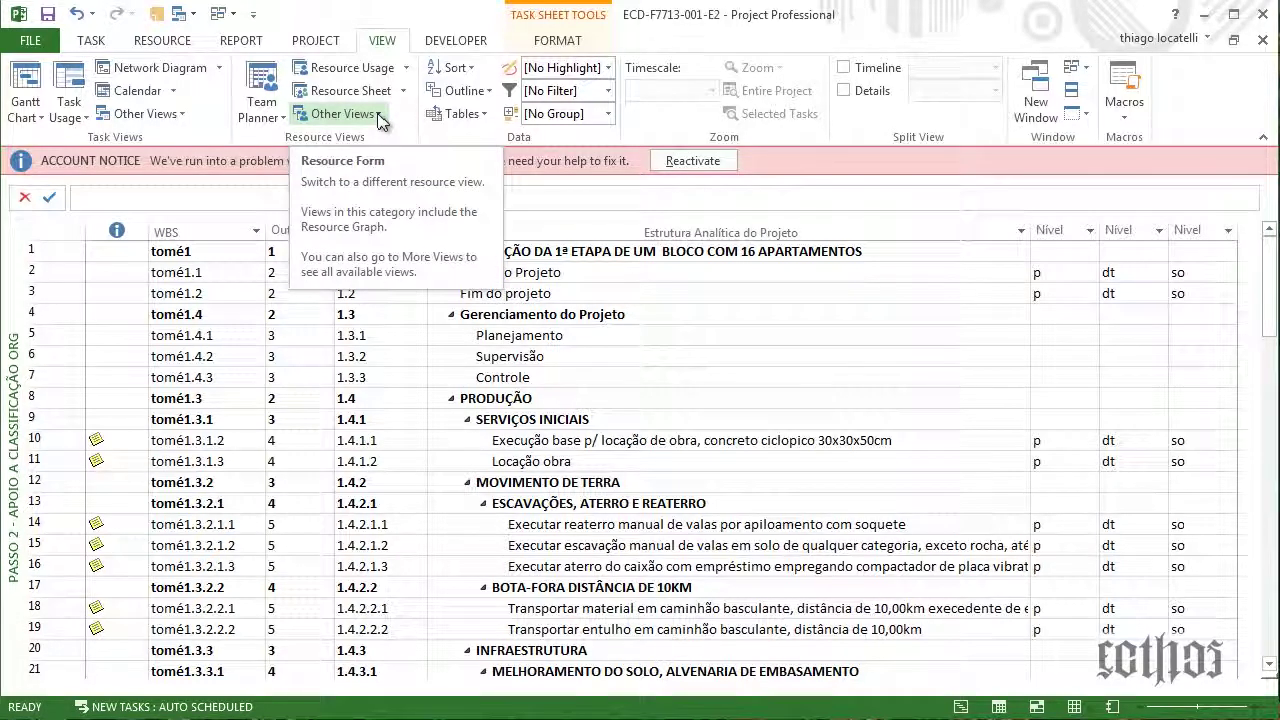
left_click(182, 114)
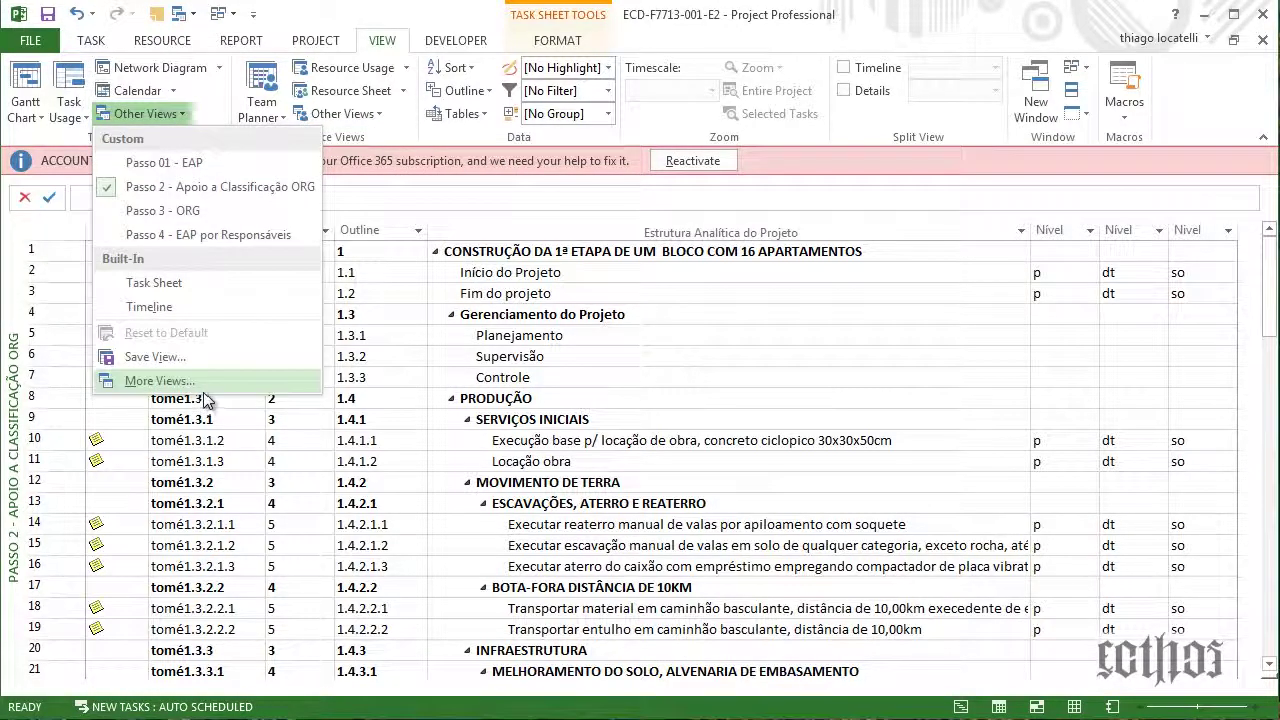
left_click(200, 382)
left_click(430, 147)
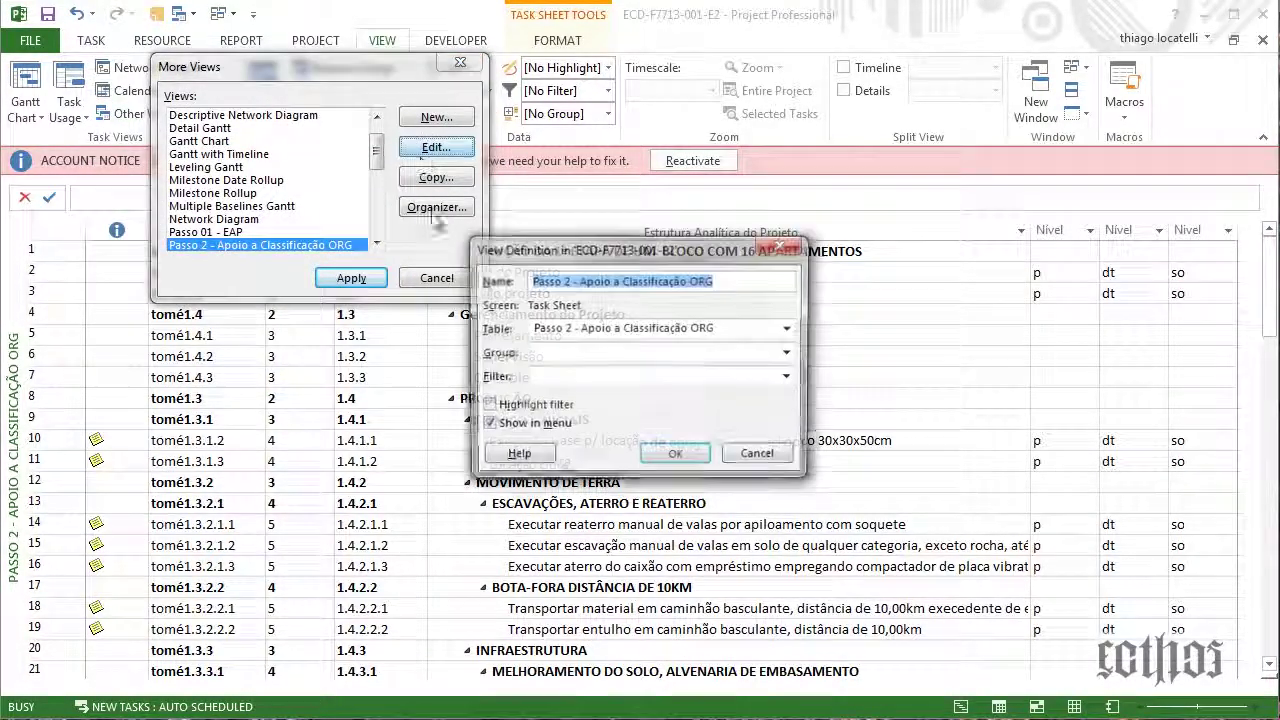
left_click_drag(587, 287, 751, 254)
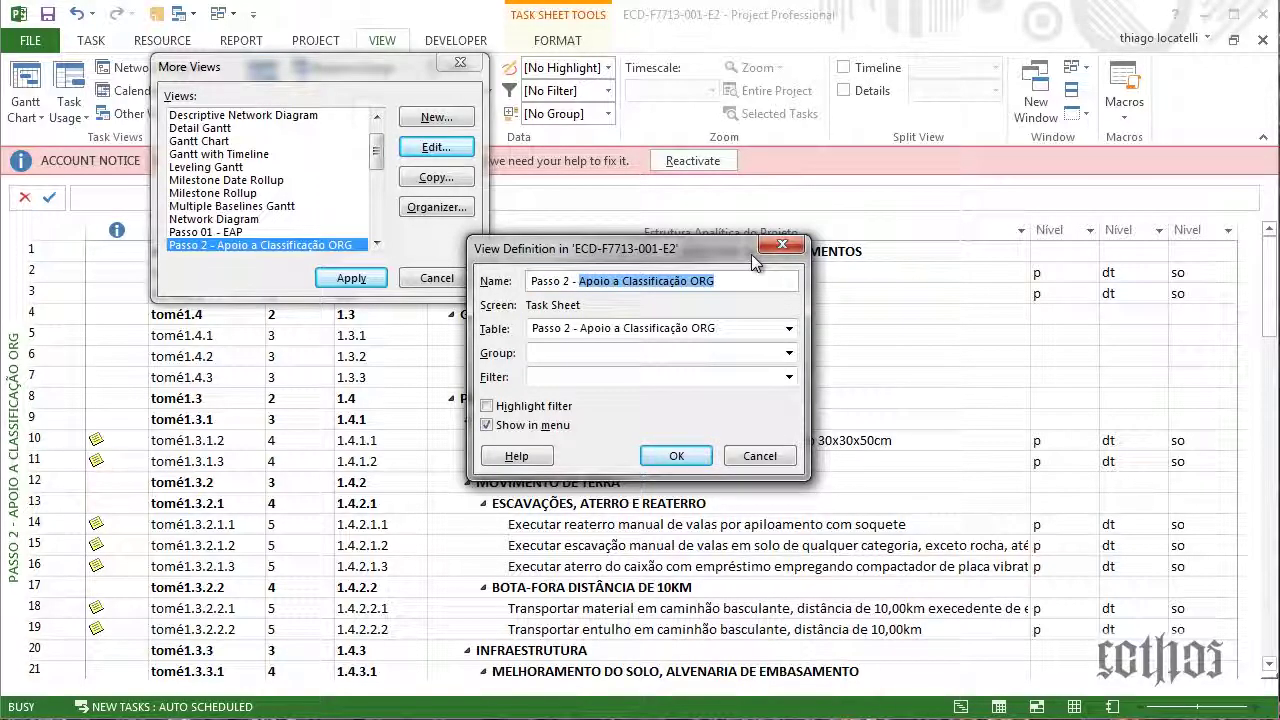
type("- -e")
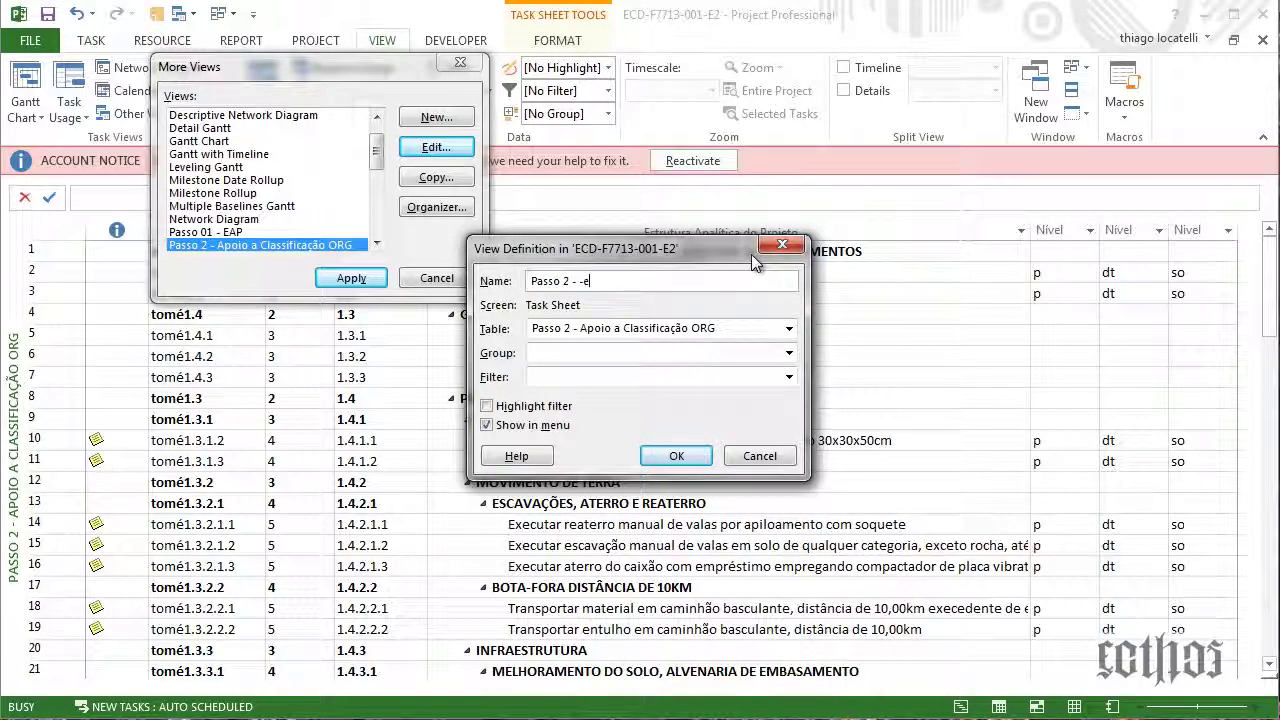
key("BackSpace")
type("EAP - Documentação")
Set the view to No Group with the All Tasks filter, then confirm and apply it
left_click(788, 354)
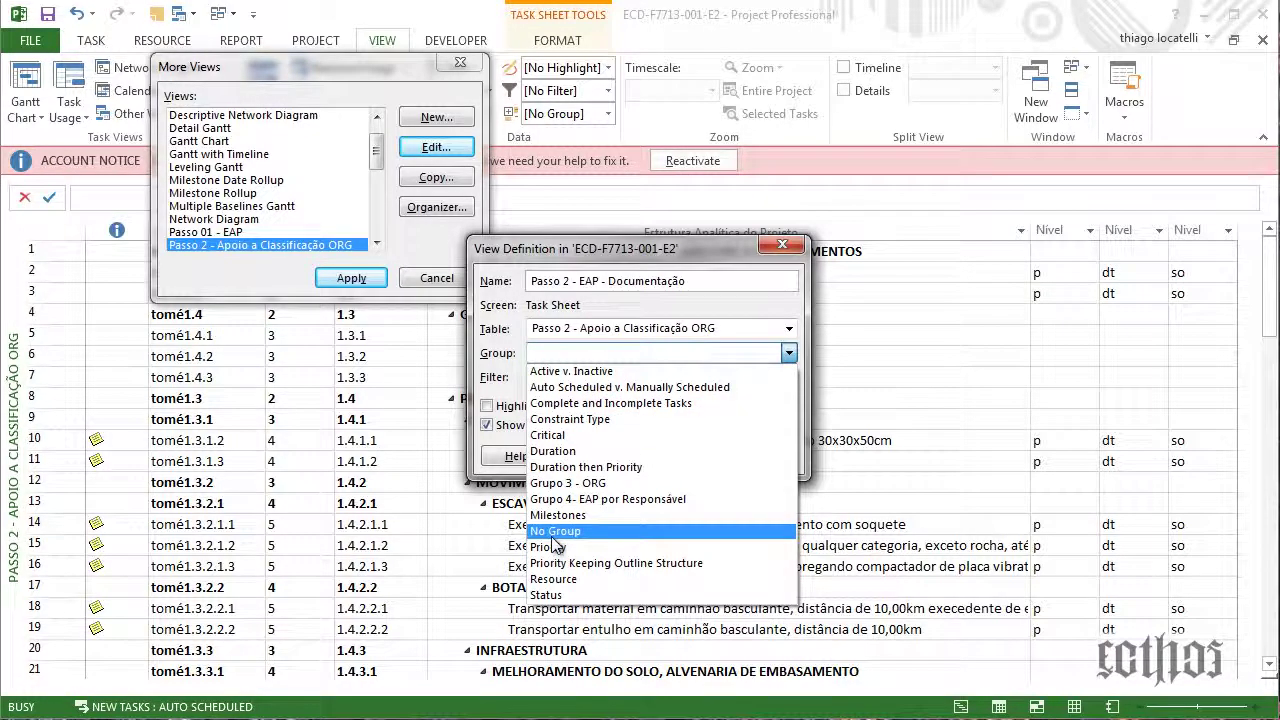
left_click(556, 531)
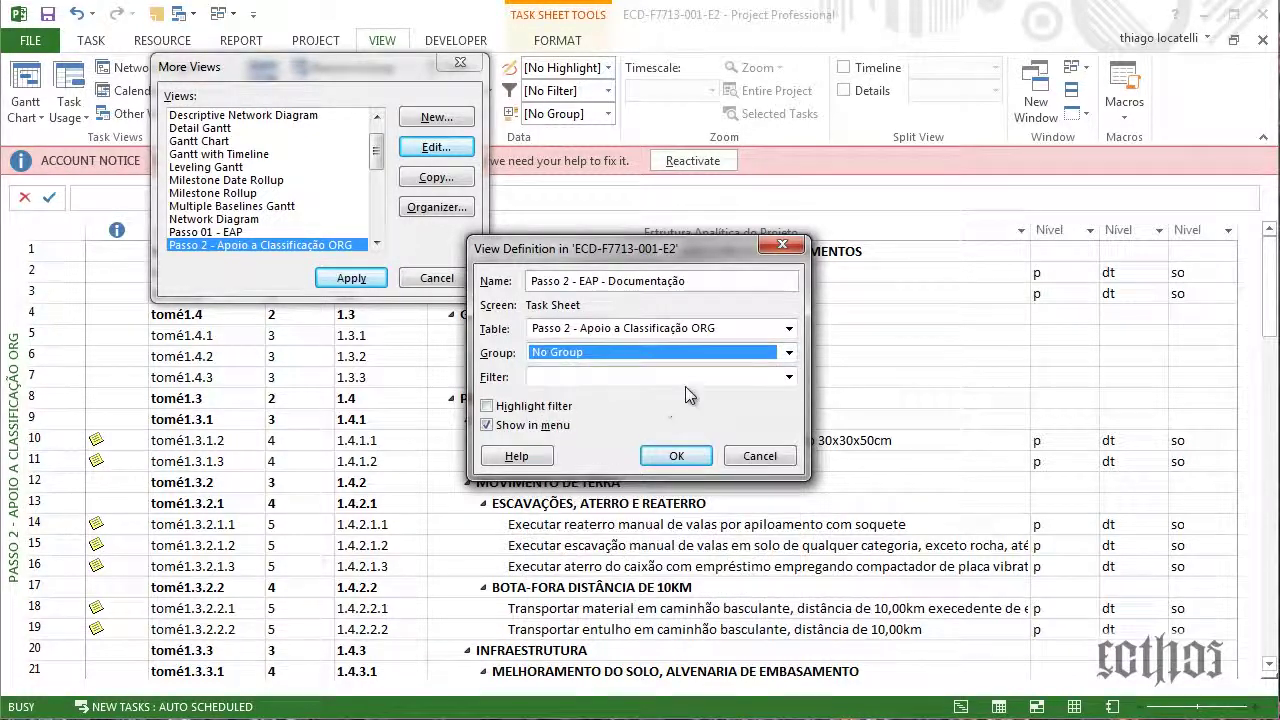
left_click(789, 378)
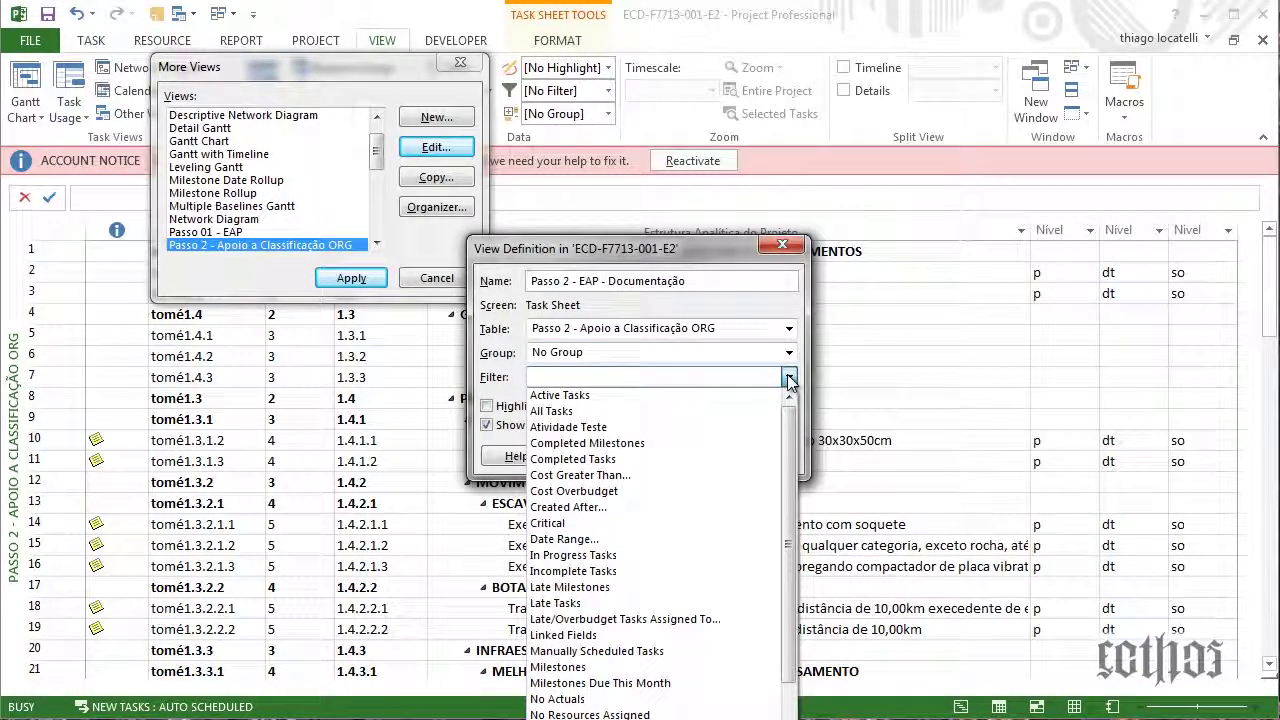
left_click(697, 415)
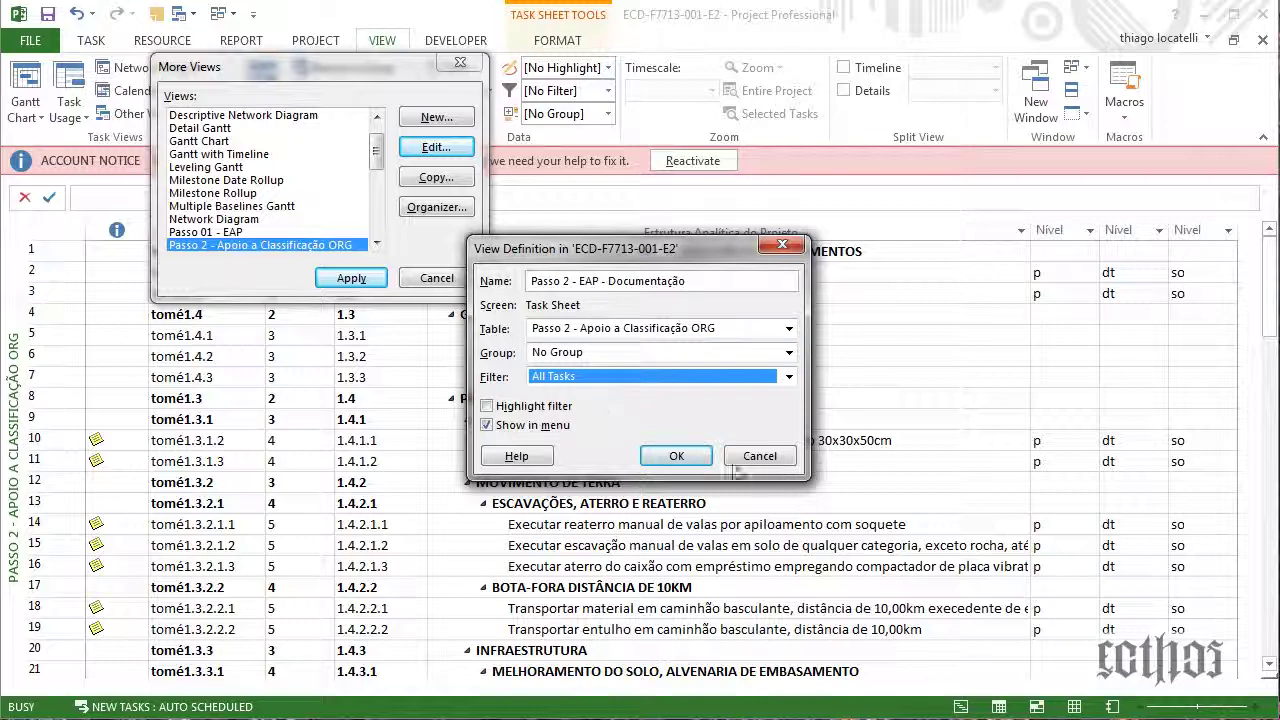
left_click(650, 358)
left_click(631, 352)
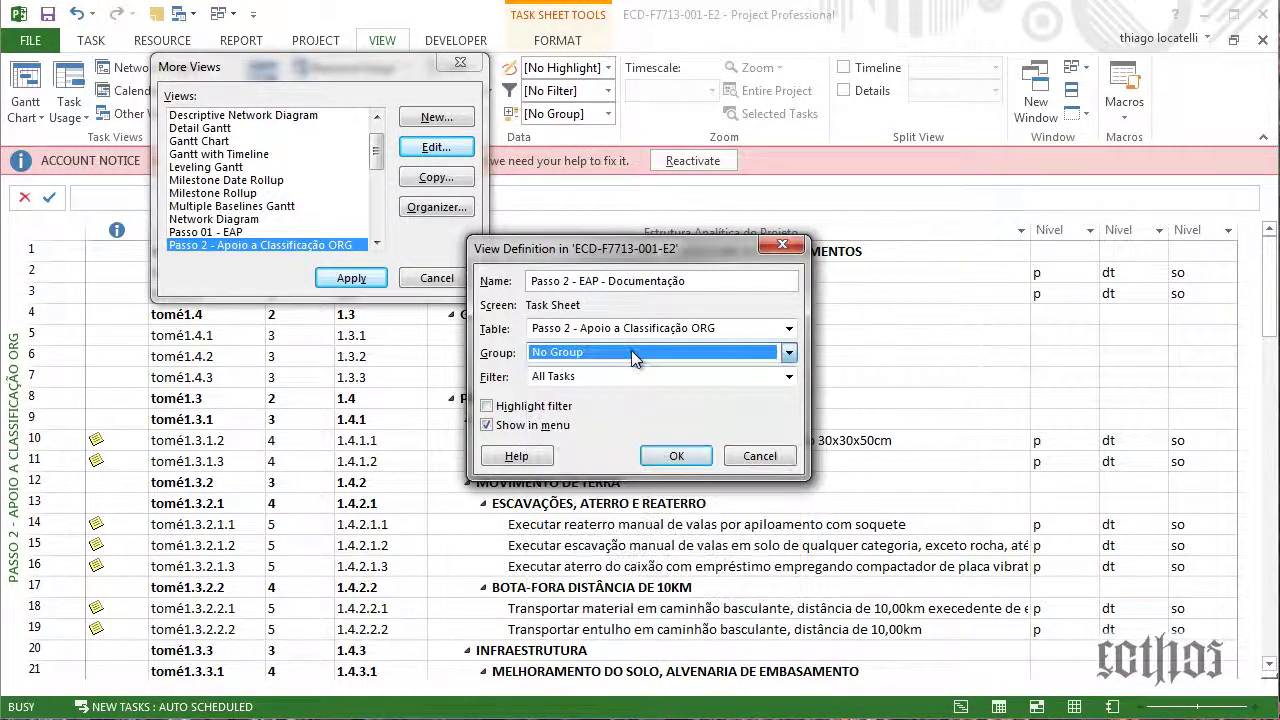
left_click(672, 456)
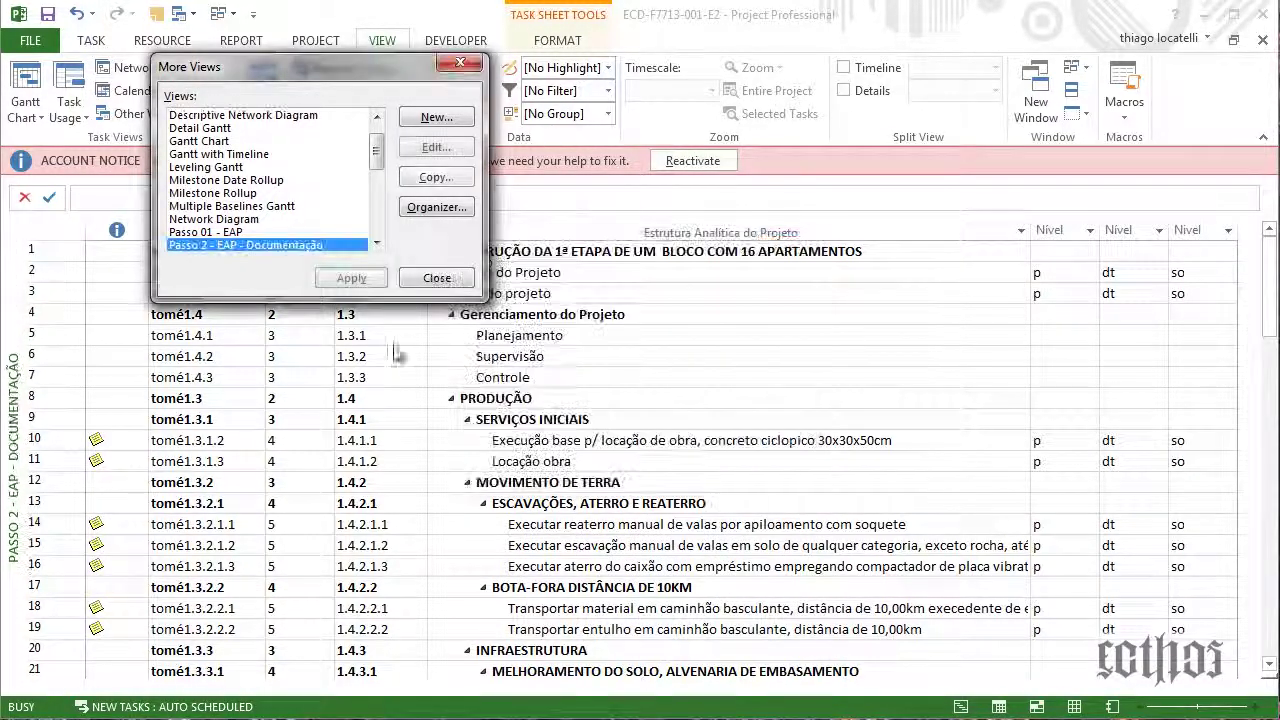
left_click(351, 278)
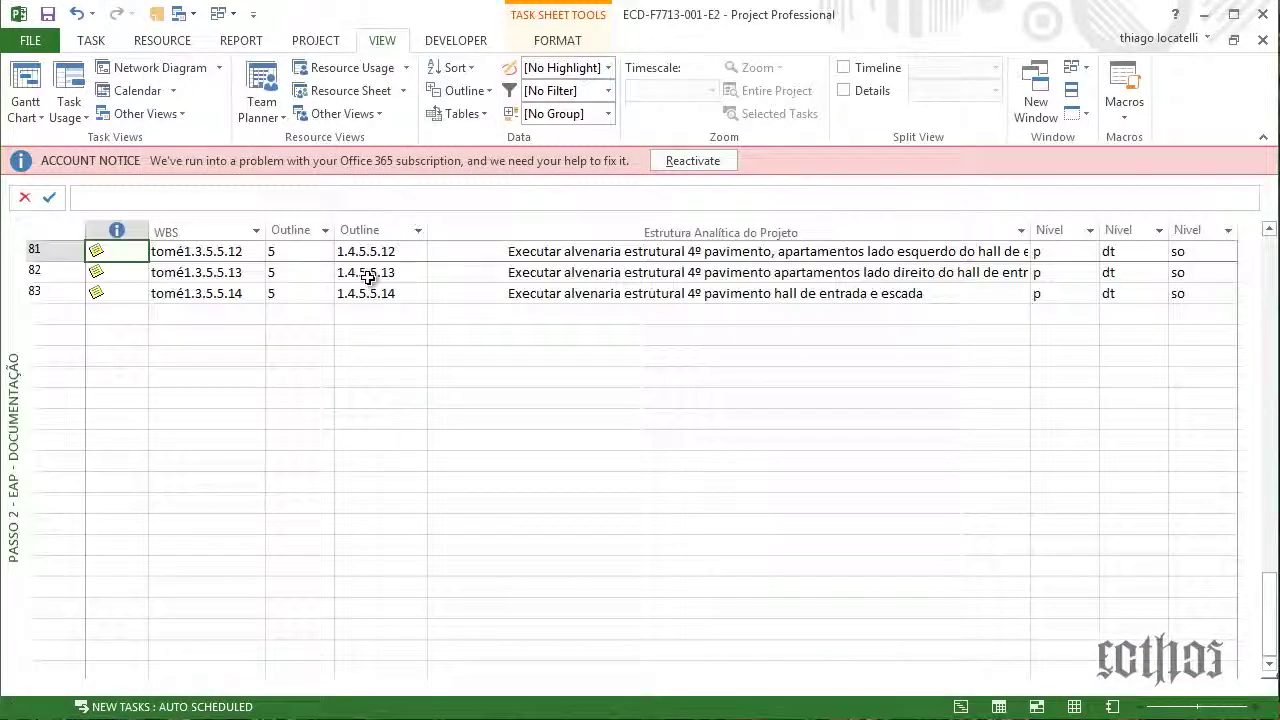
Browse the tables list, briefly show Calendar, then return to Passo 2 - EAP - Documentação
scroll(484, 400, "up", 20)
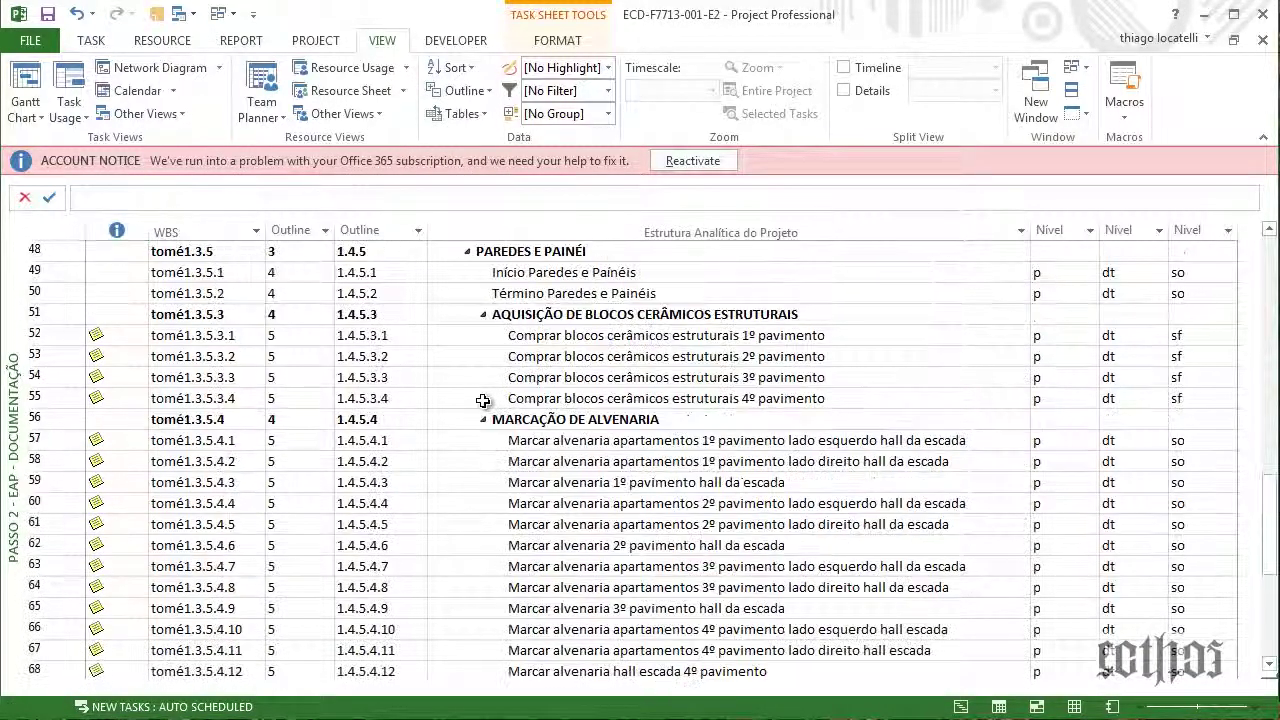
scroll(483, 401, "up", 3)
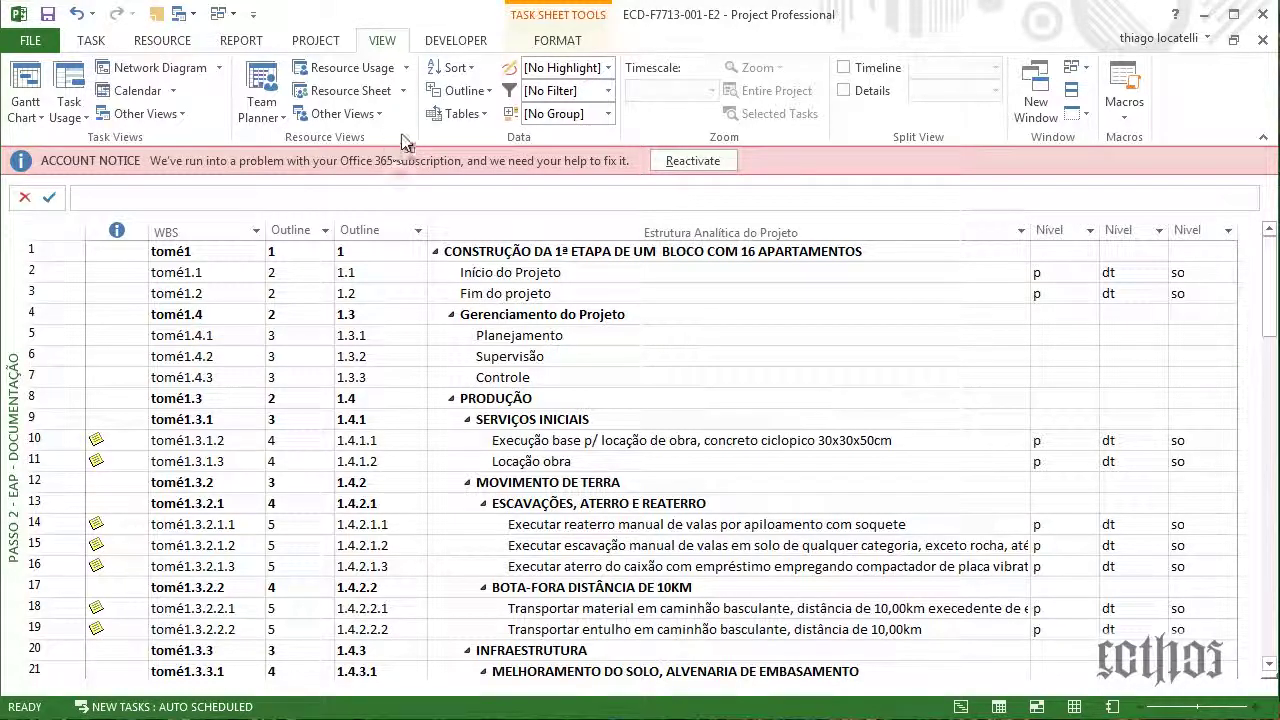
left_click(462, 113)
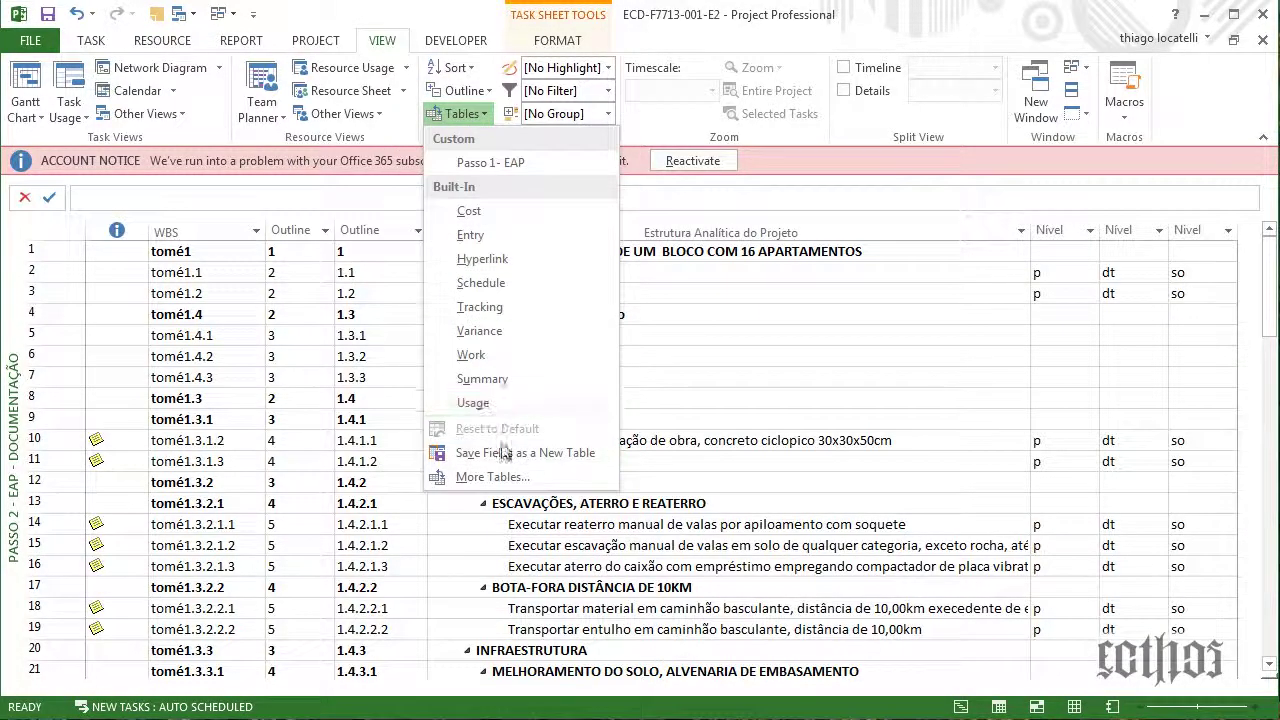
left_click(500, 484)
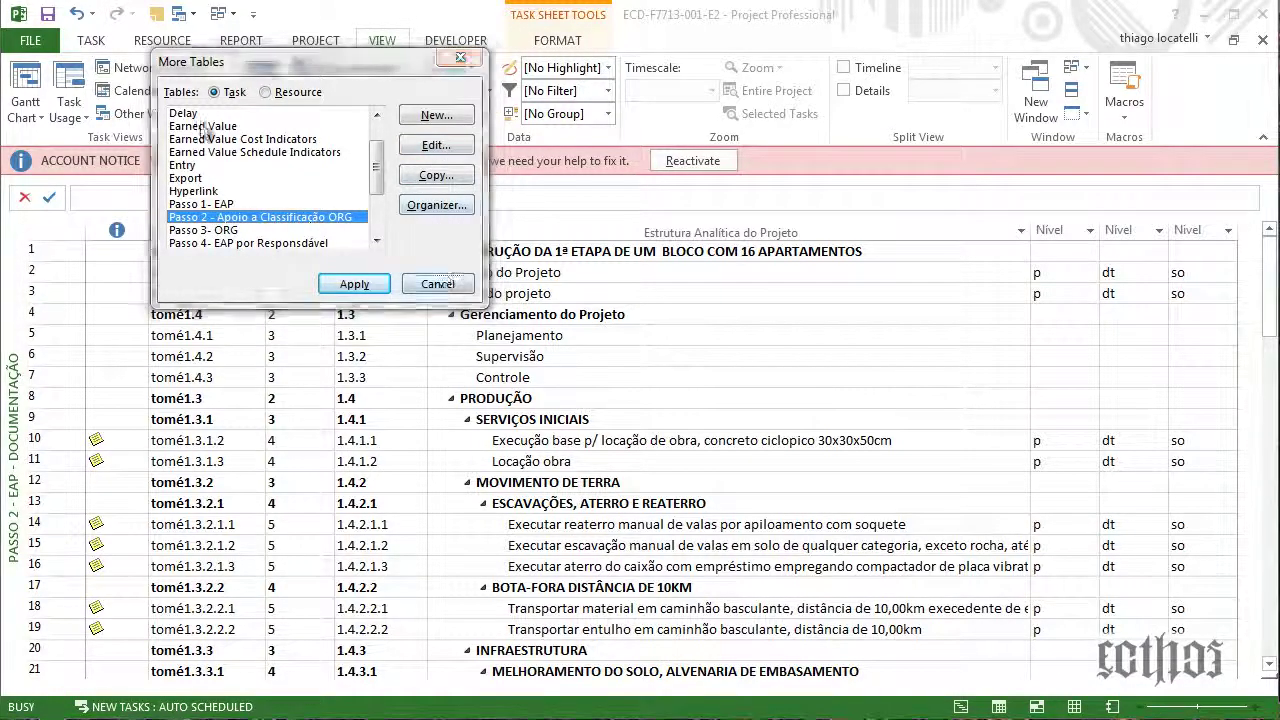
left_click(128, 91)
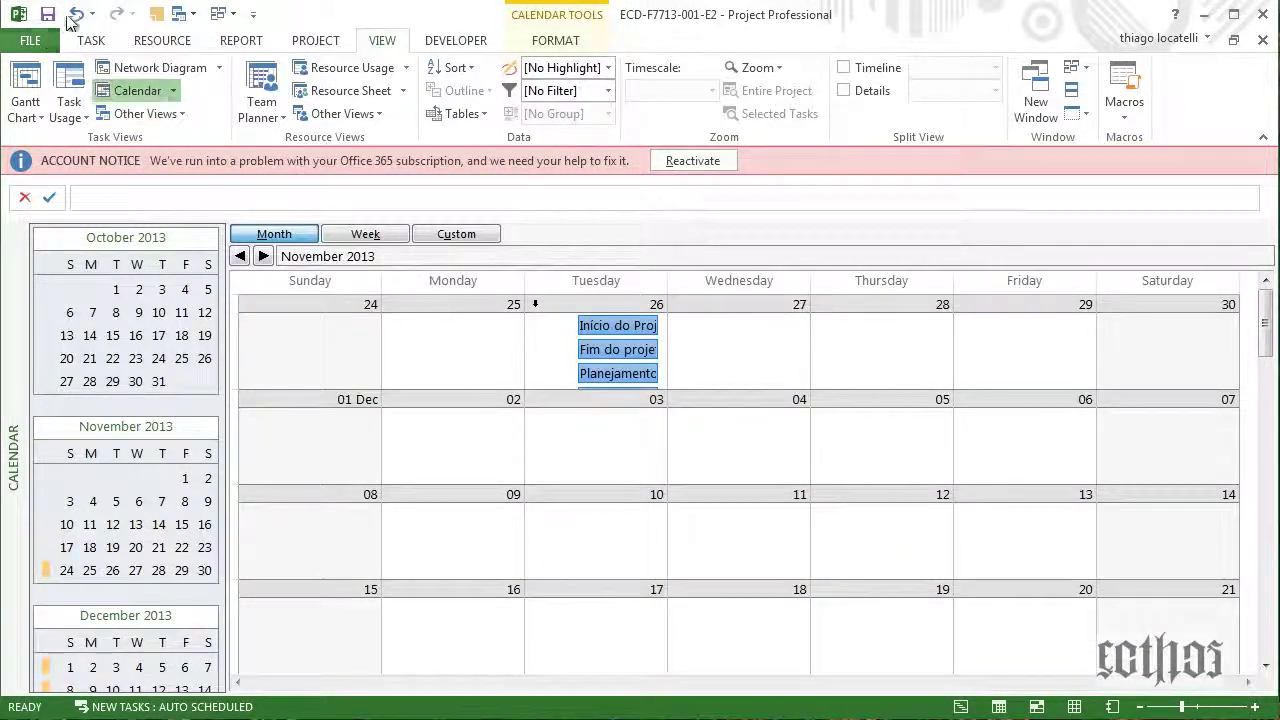
left_click(140, 113)
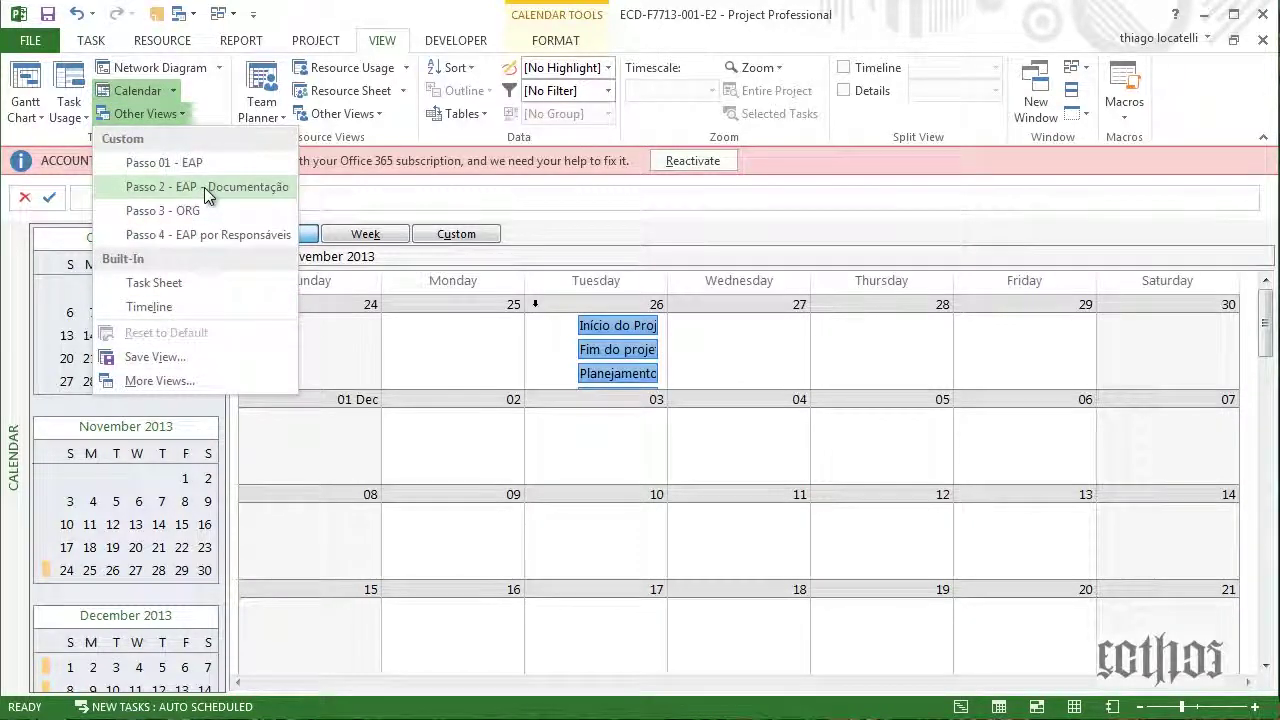
left_click(183, 191)
left_click(165, 113)
left_click(170, 370)
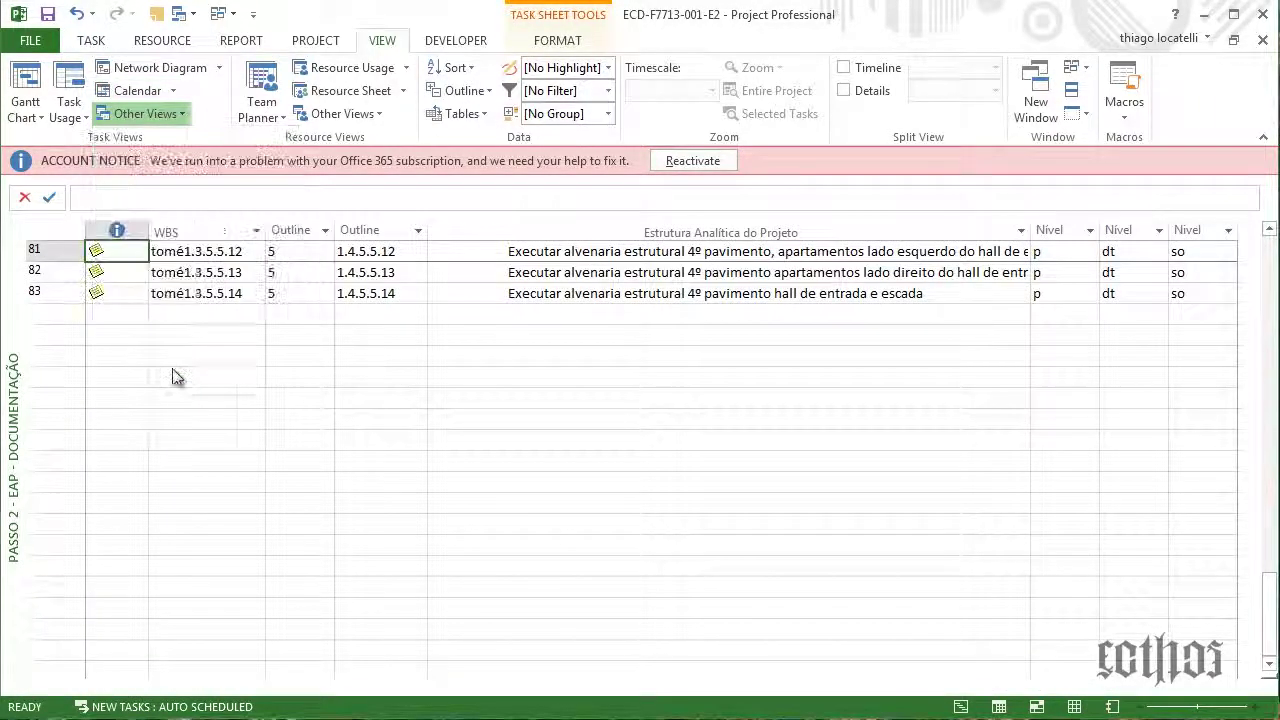
left_click(752, 387)
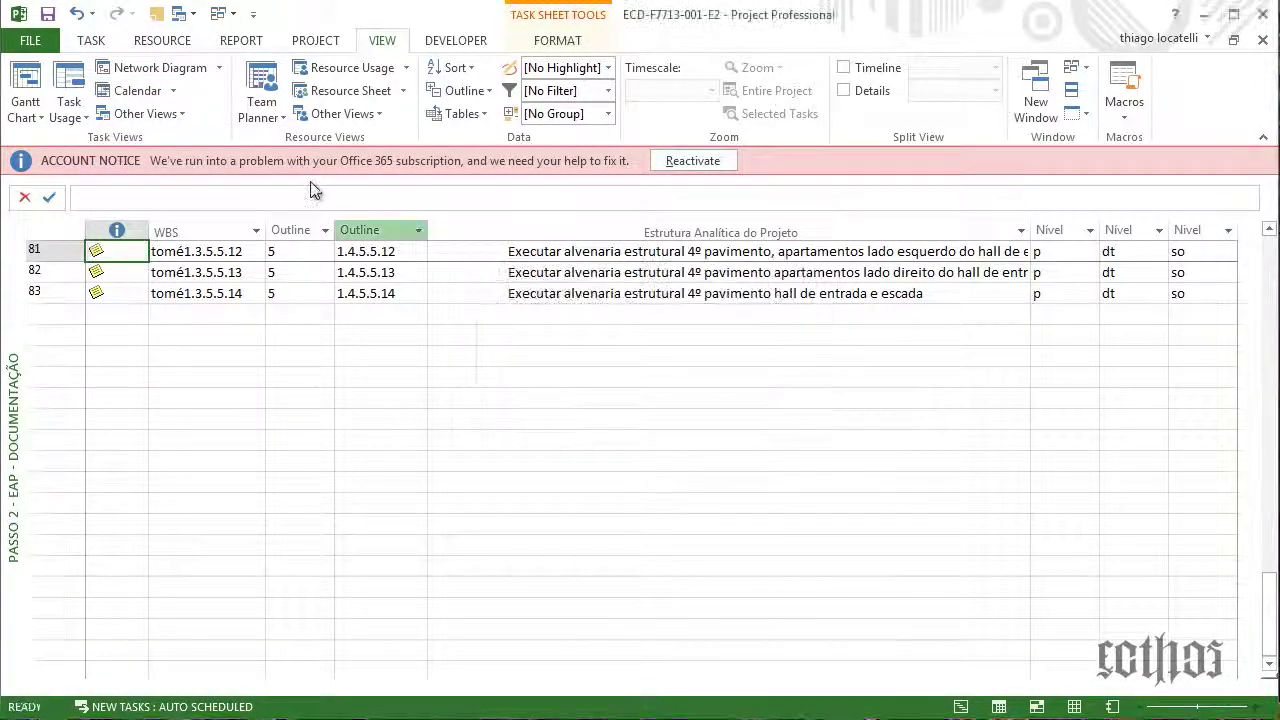
Copy the Passo 2 - EAP - Documentação name from its view definition and reapply the view
left_click(150, 114)
left_click(159, 381)
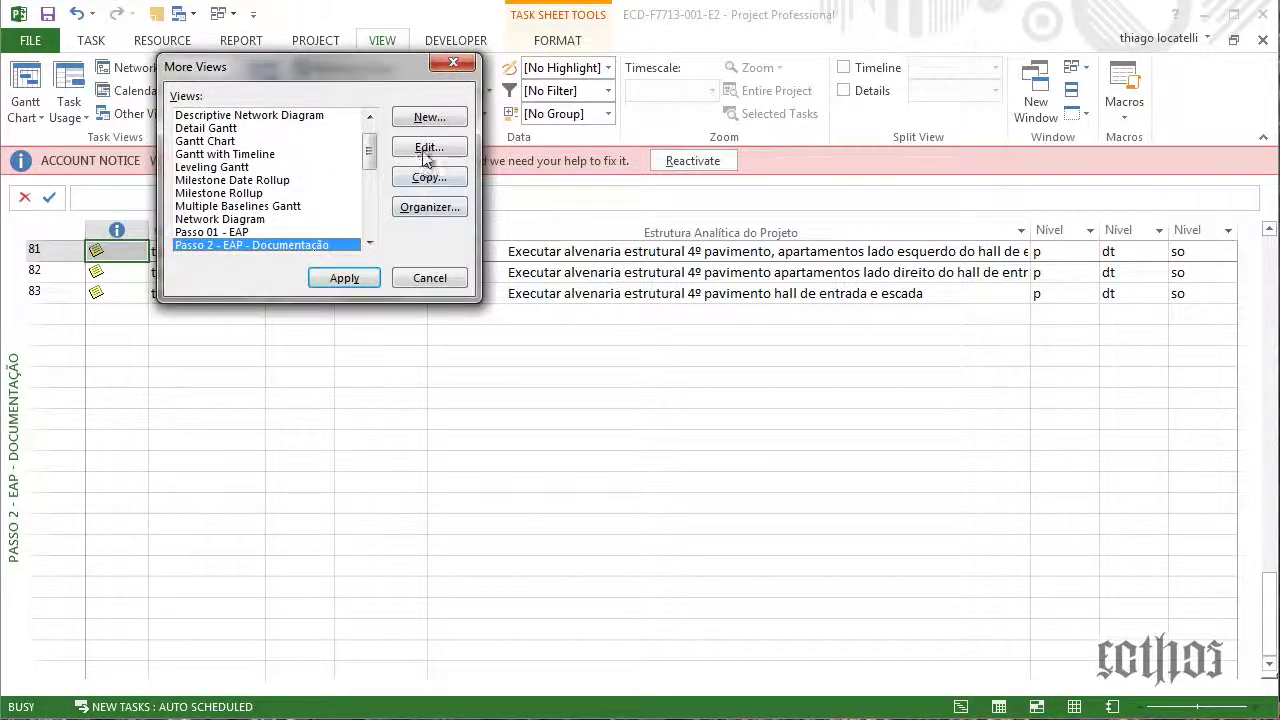
left_click(429, 147)
key("ctrl+c")
right_click(665, 283)
left_click(700, 317)
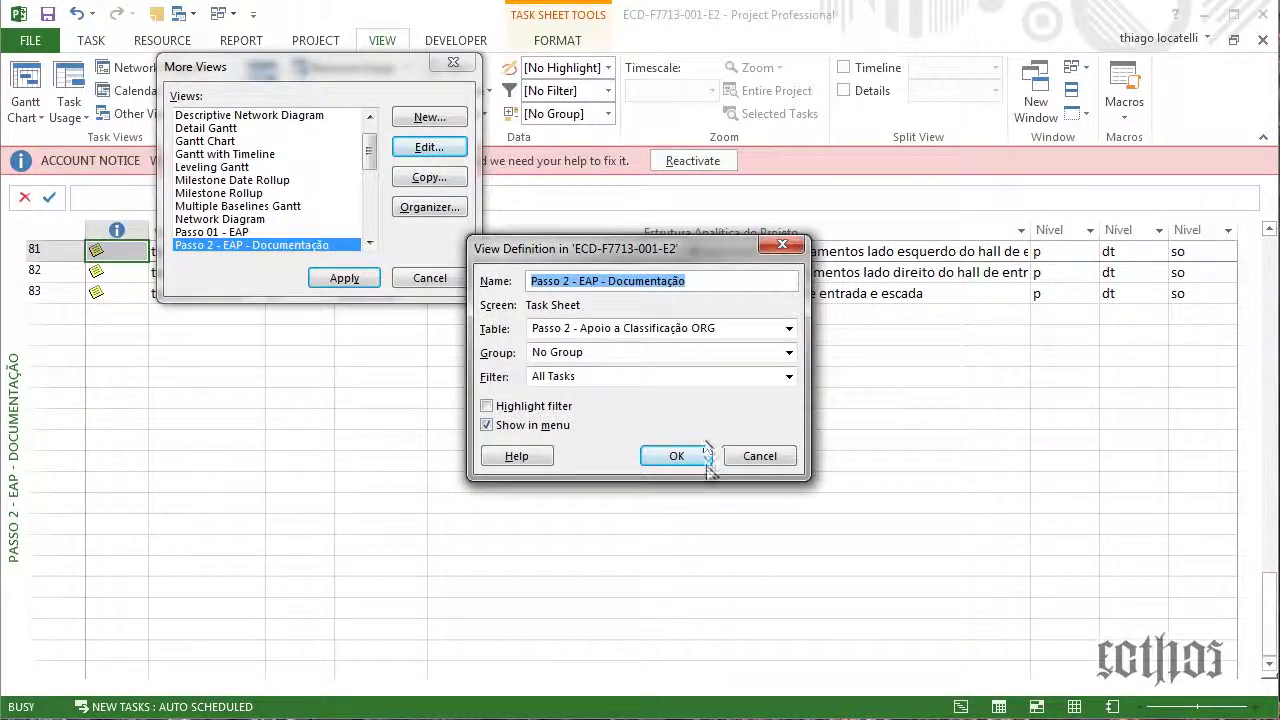
left_click(675, 455)
left_click(430, 278)
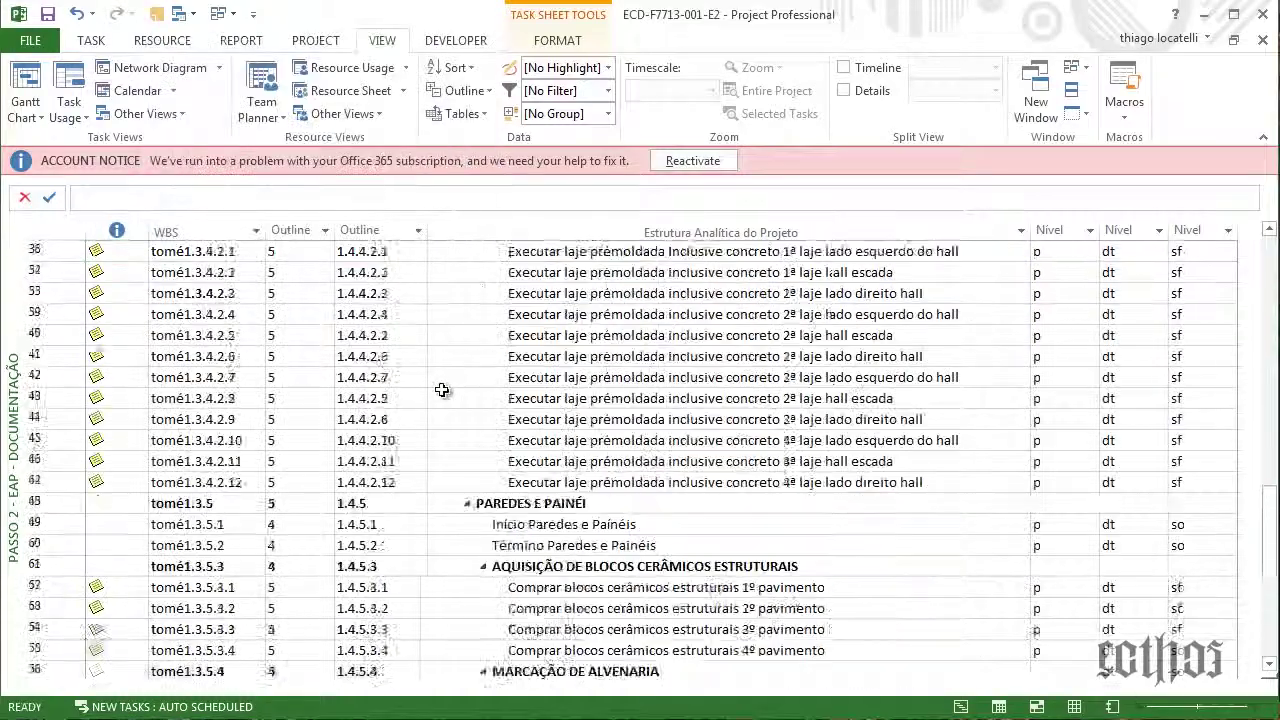
left_click(463, 113)
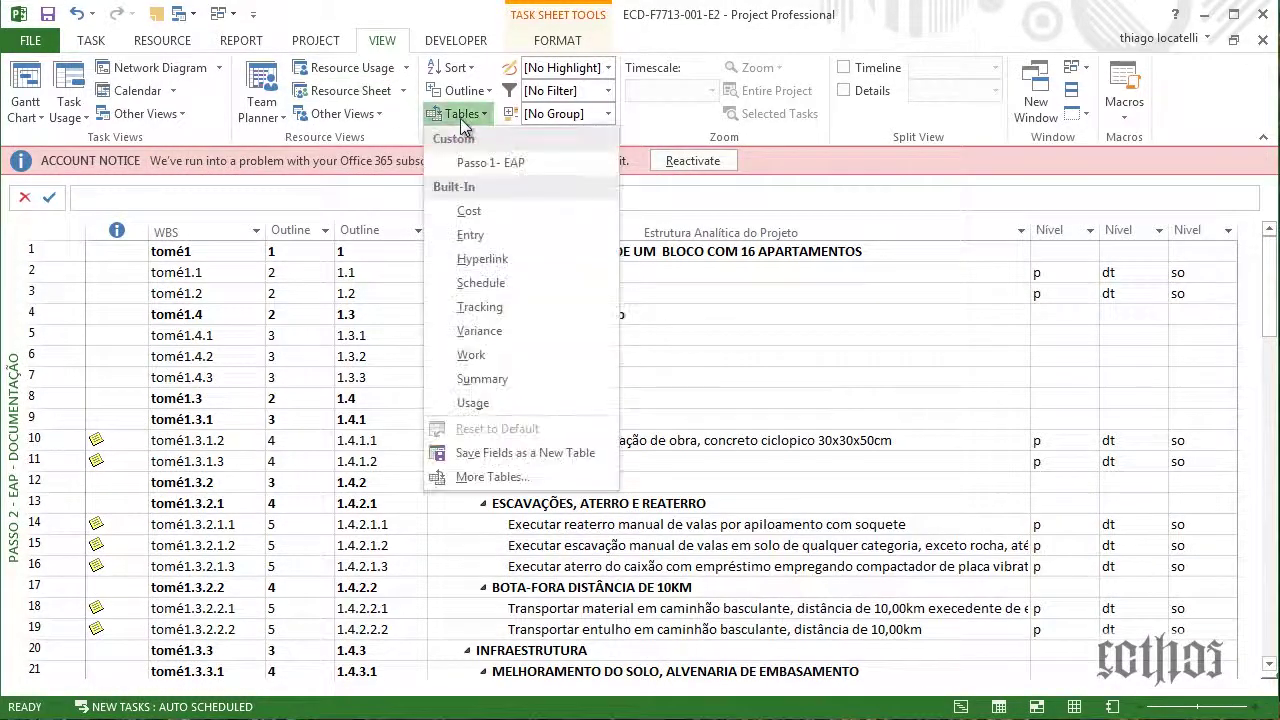
Name the table after the view and delete its Outline Level and Outline Number fields
left_click(474, 480)
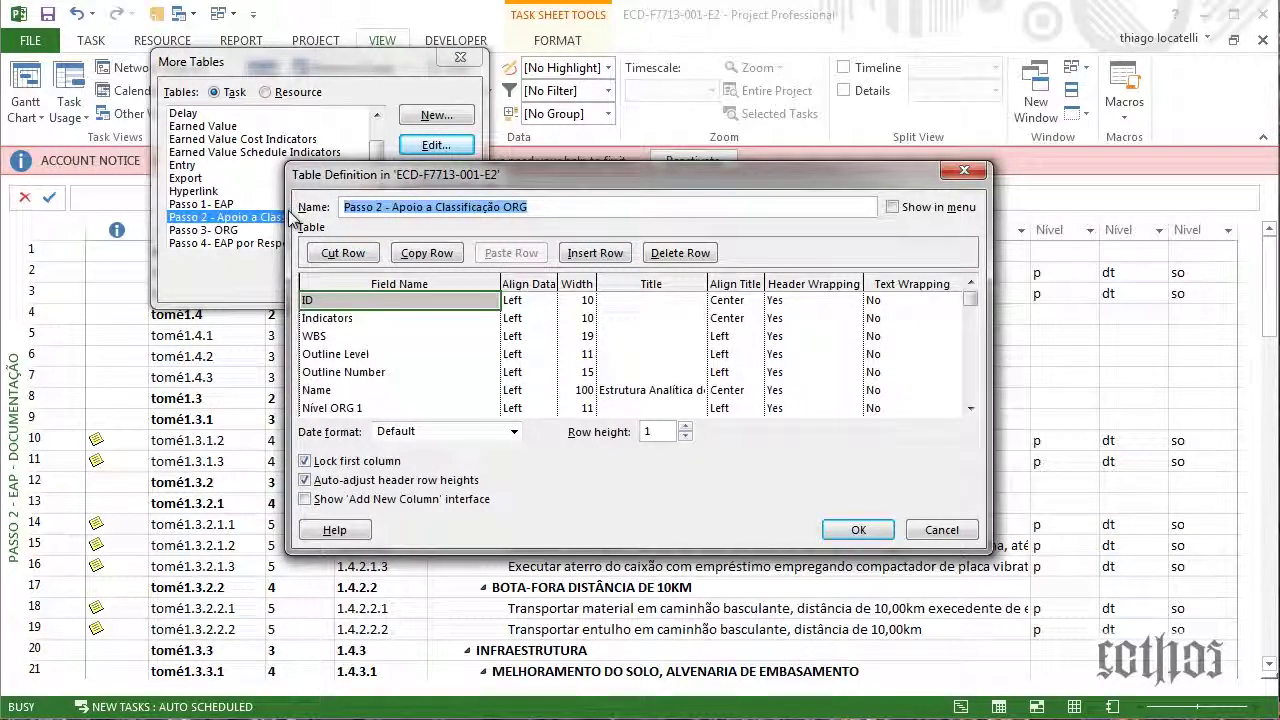
key("ctrl+v")
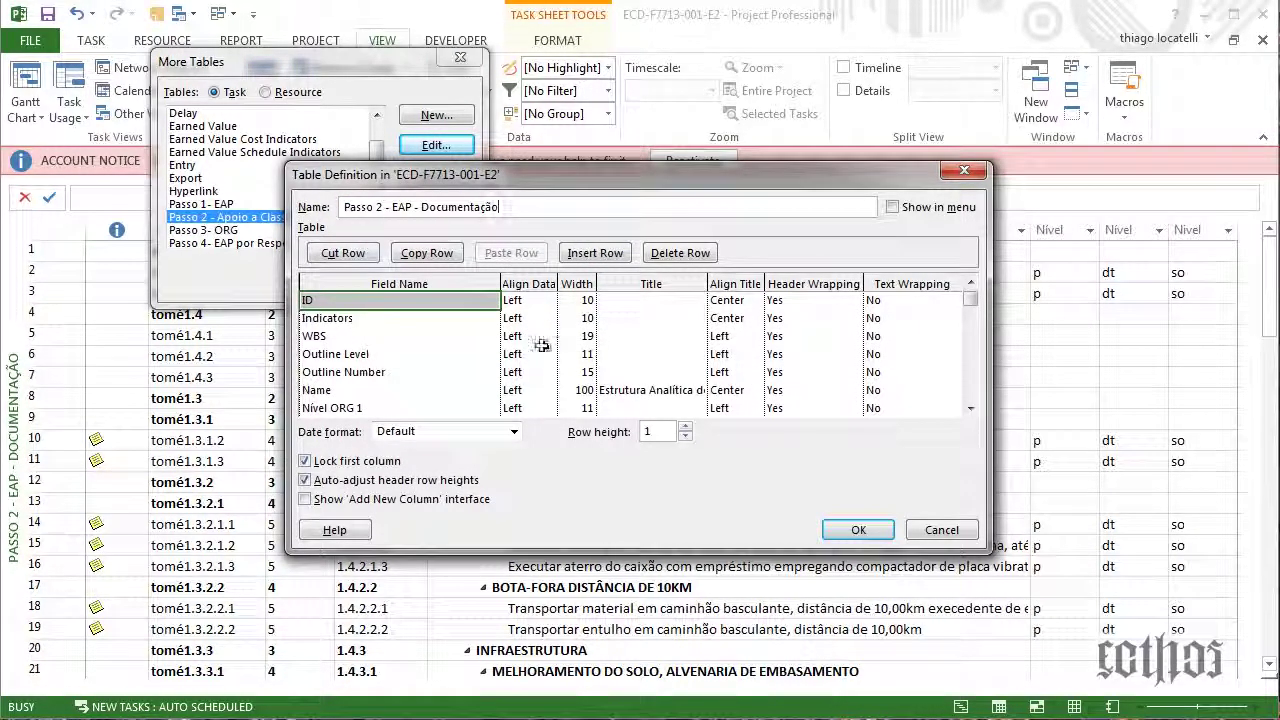
left_click(442, 301)
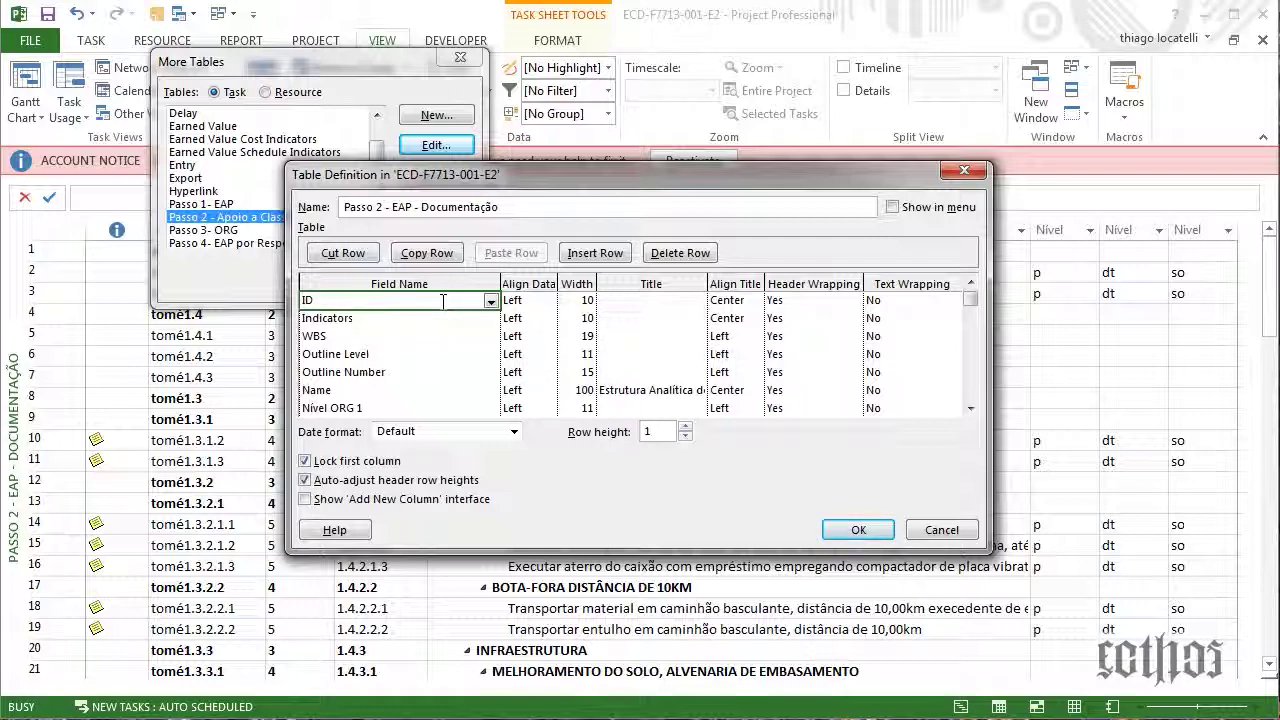
key("Down")
key("Down")
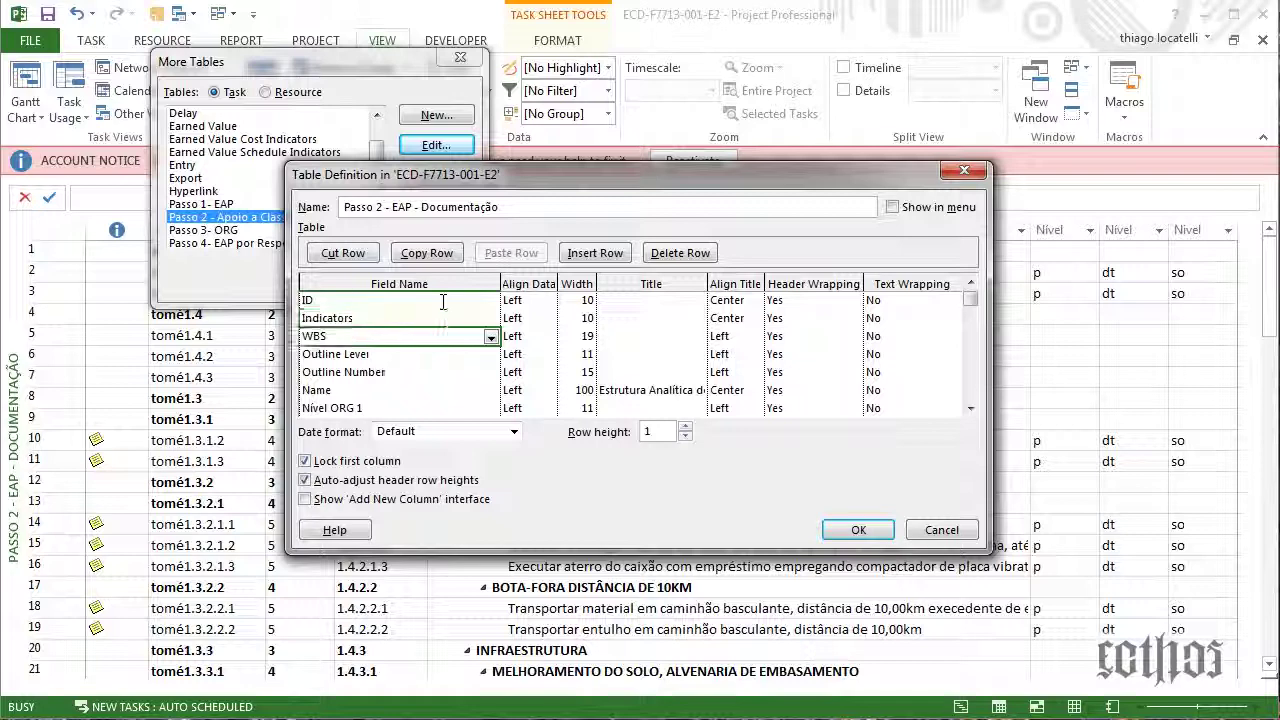
key("Down")
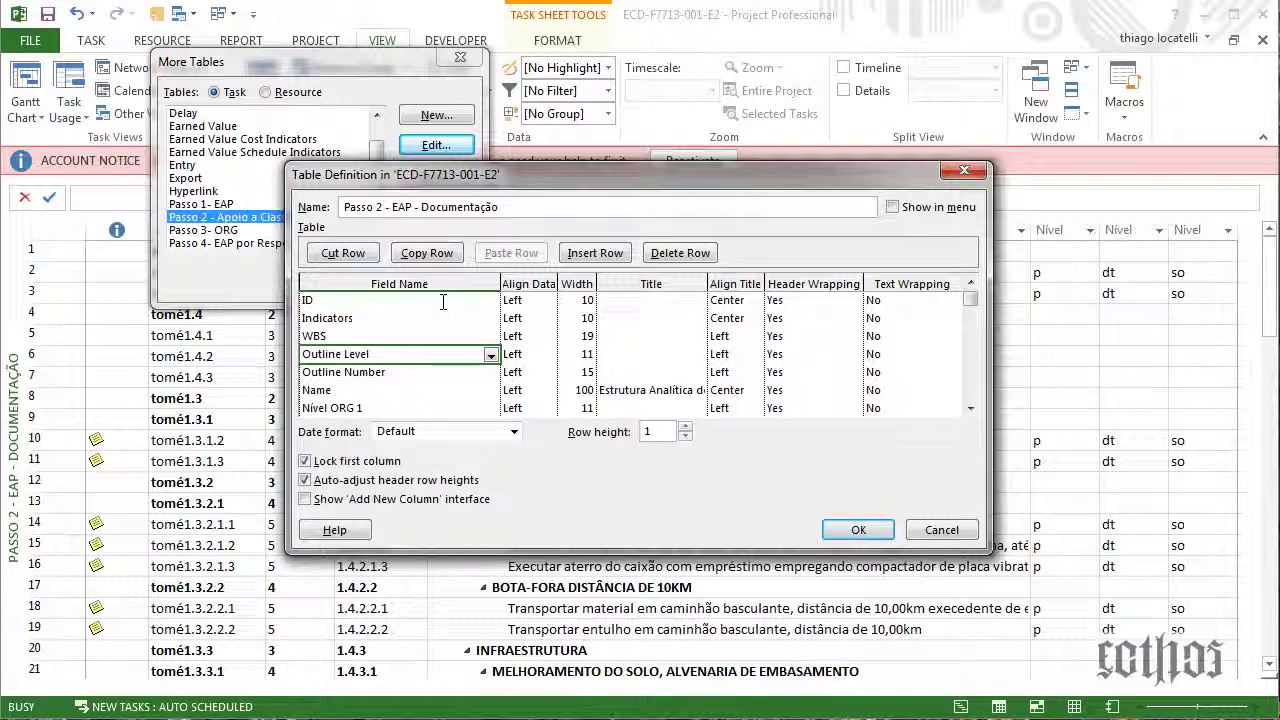
key("alt+d")
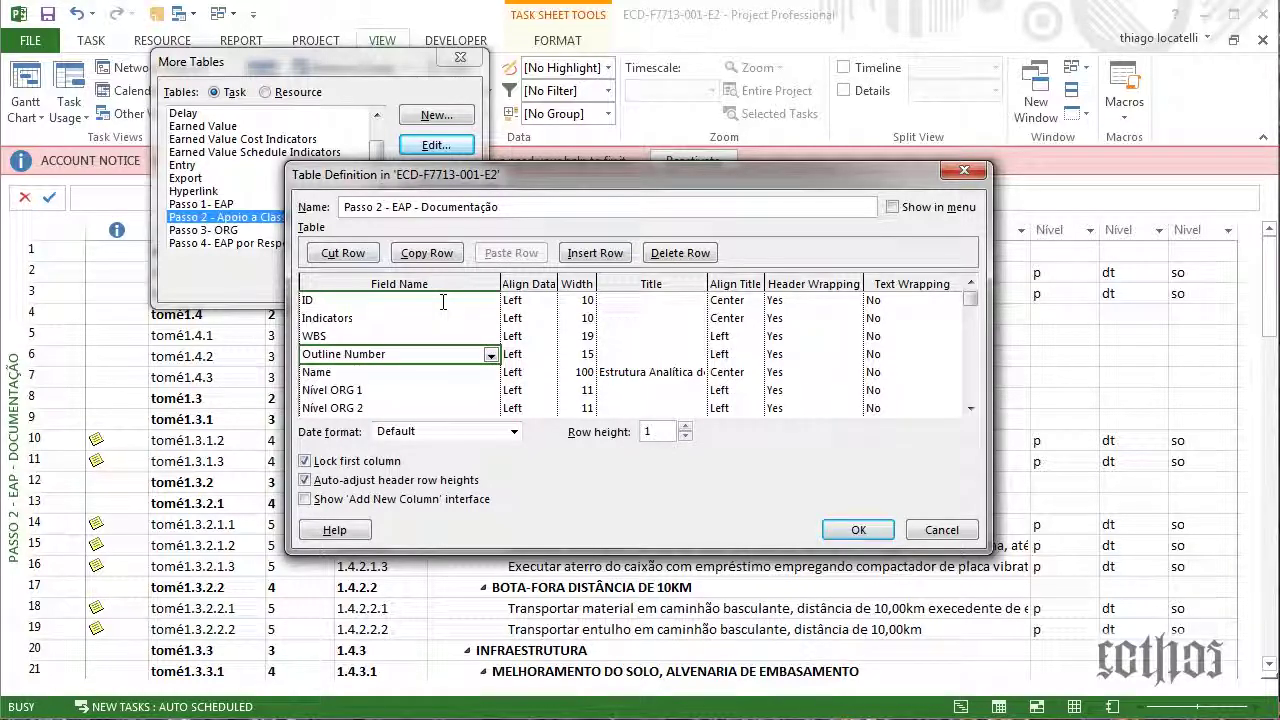
key("alt+d")
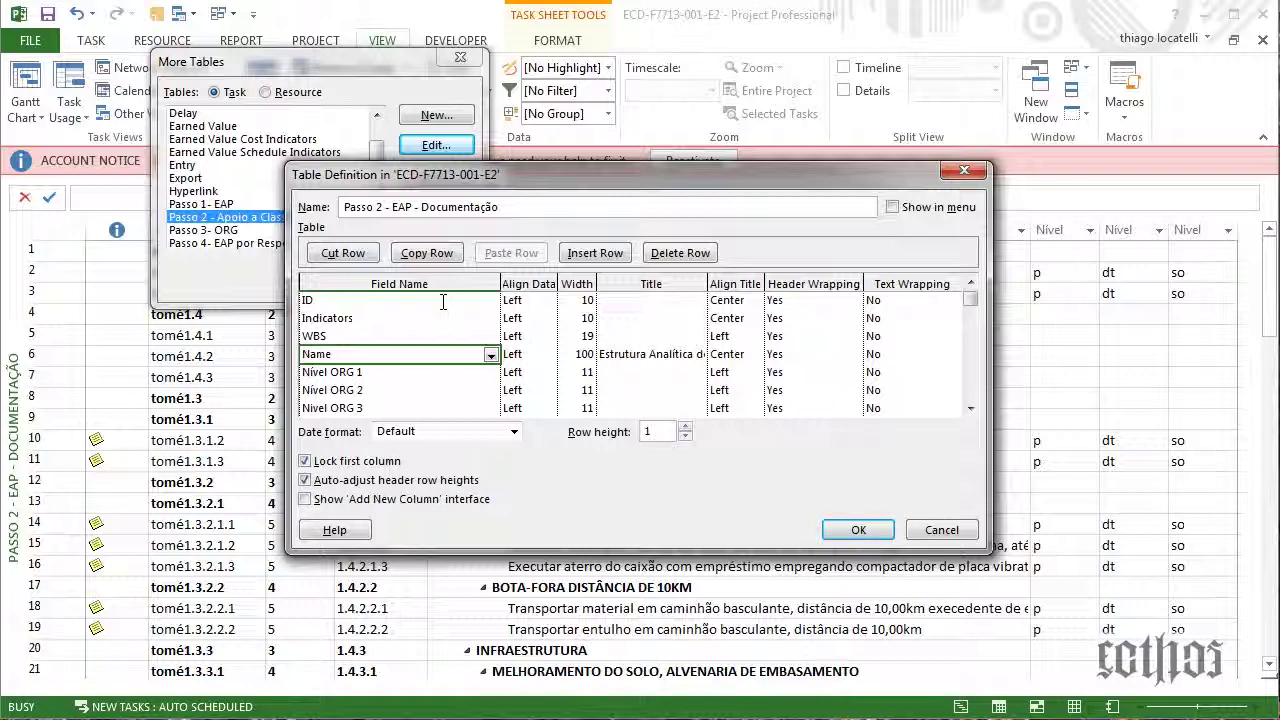
Review the Nível ORG 1–3 fields and insert a Notes field above Nível ORG 1
key("Down")
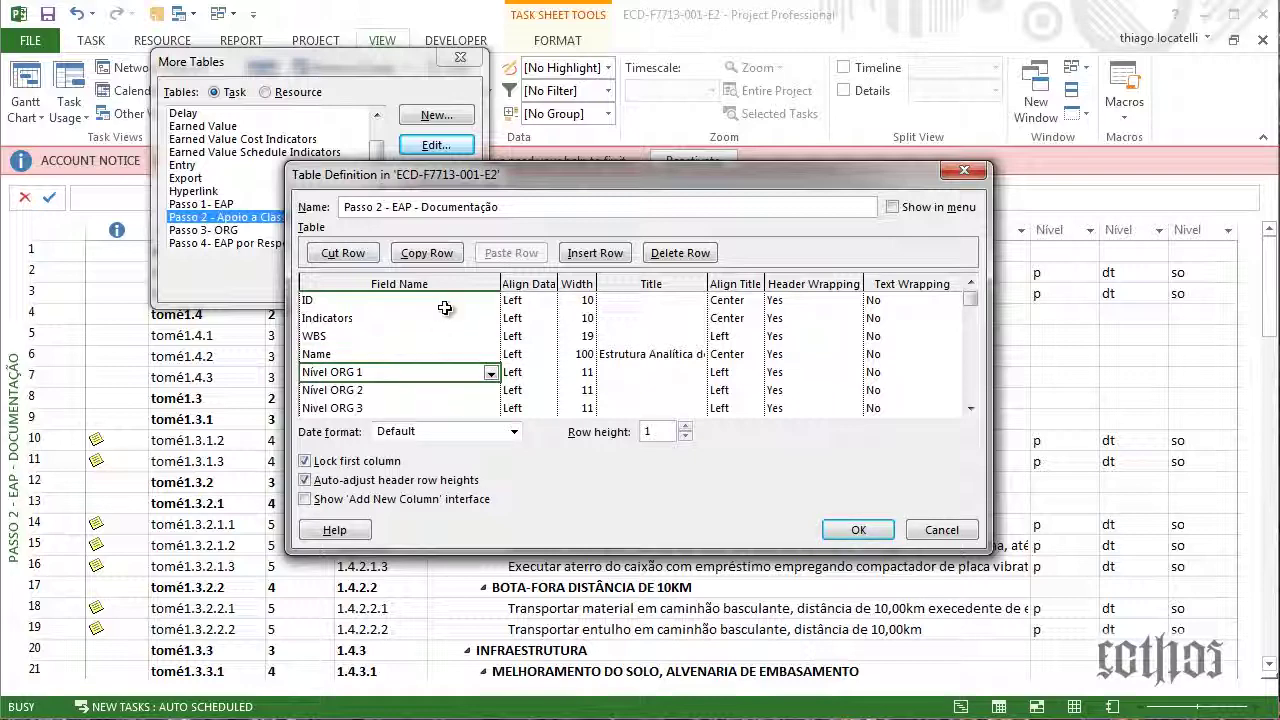
left_click(491, 372)
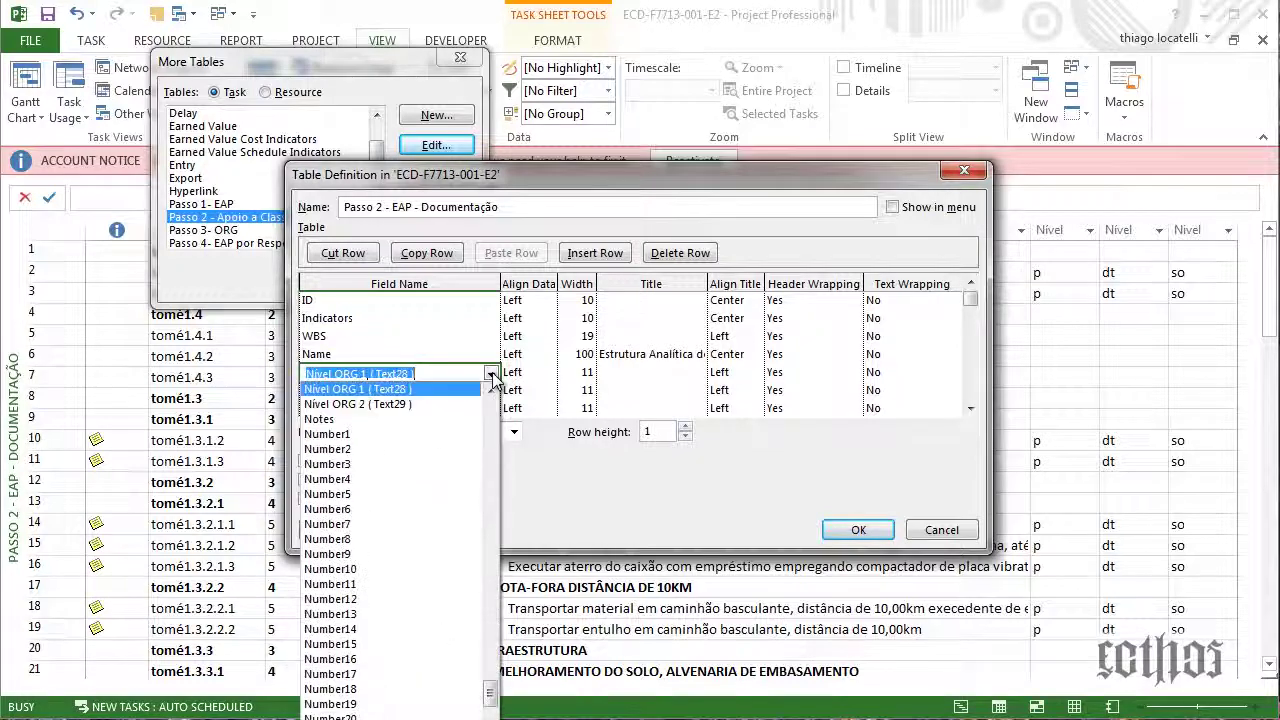
left_click(491, 374)
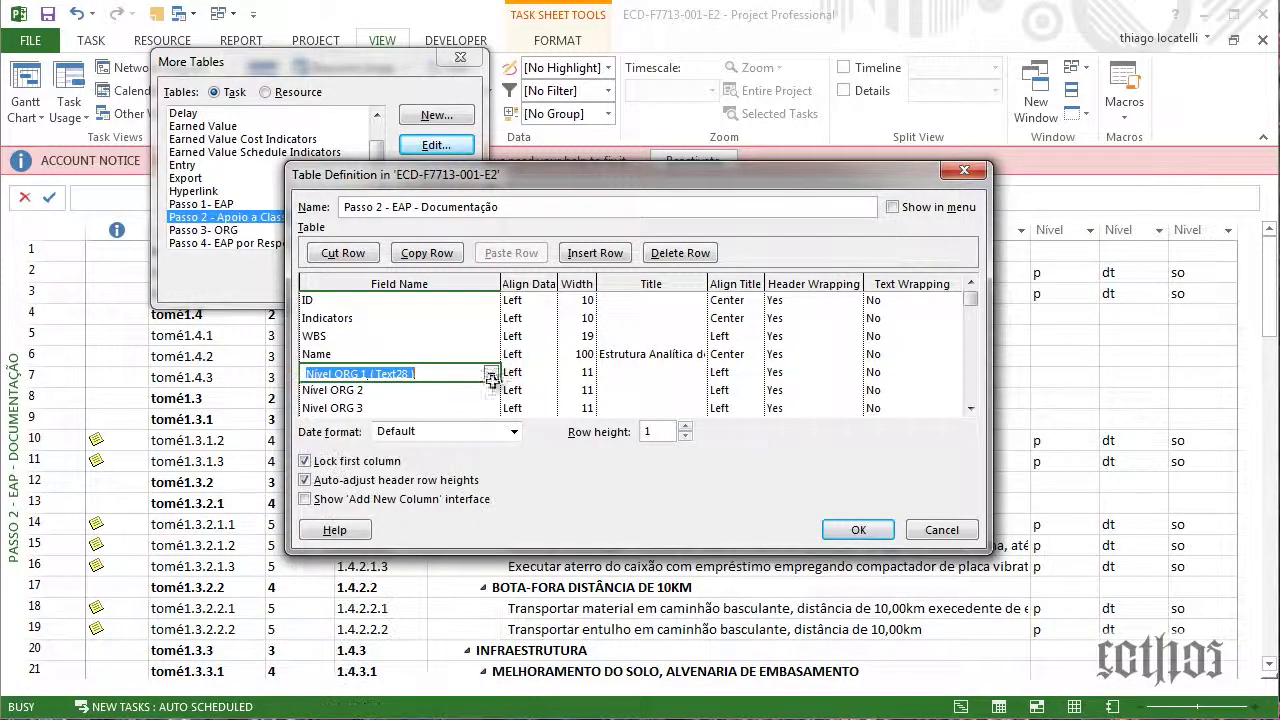
left_click(492, 390)
left_click(492, 390)
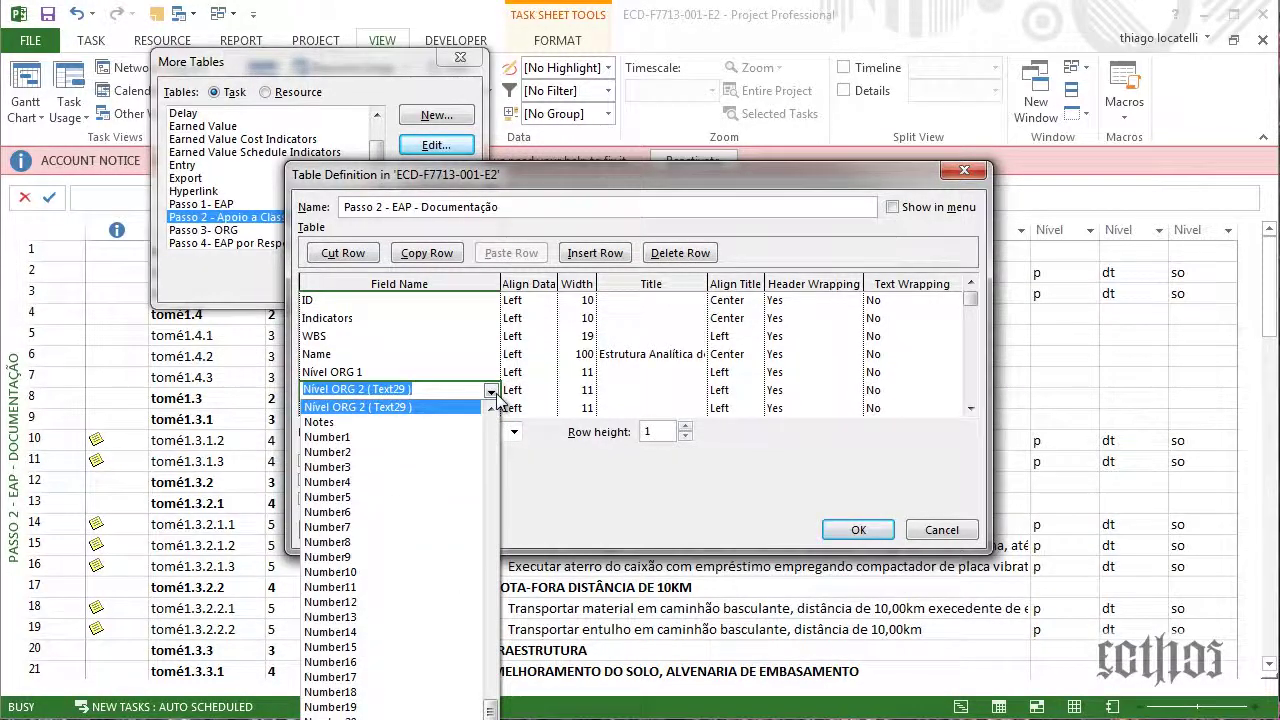
left_click(491, 390)
left_click(491, 408)
left_click(491, 408)
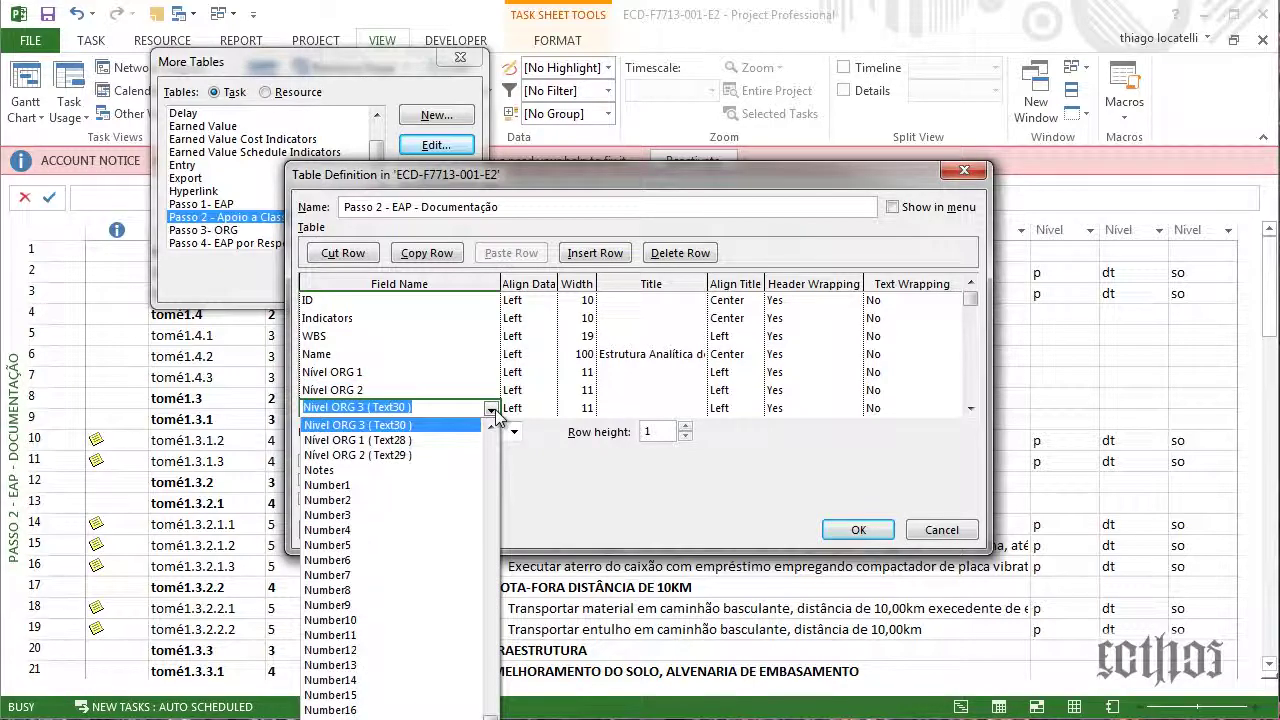
left_click(492, 410)
left_click(456, 372)
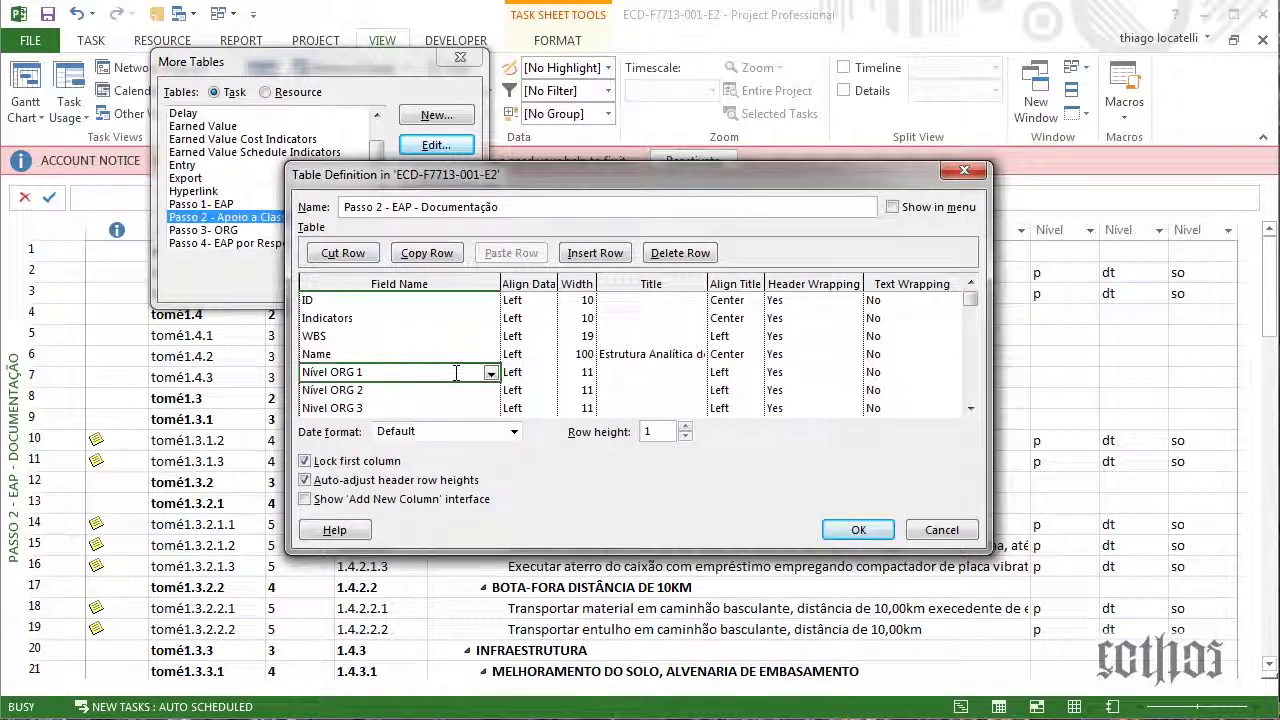
key("Insert")
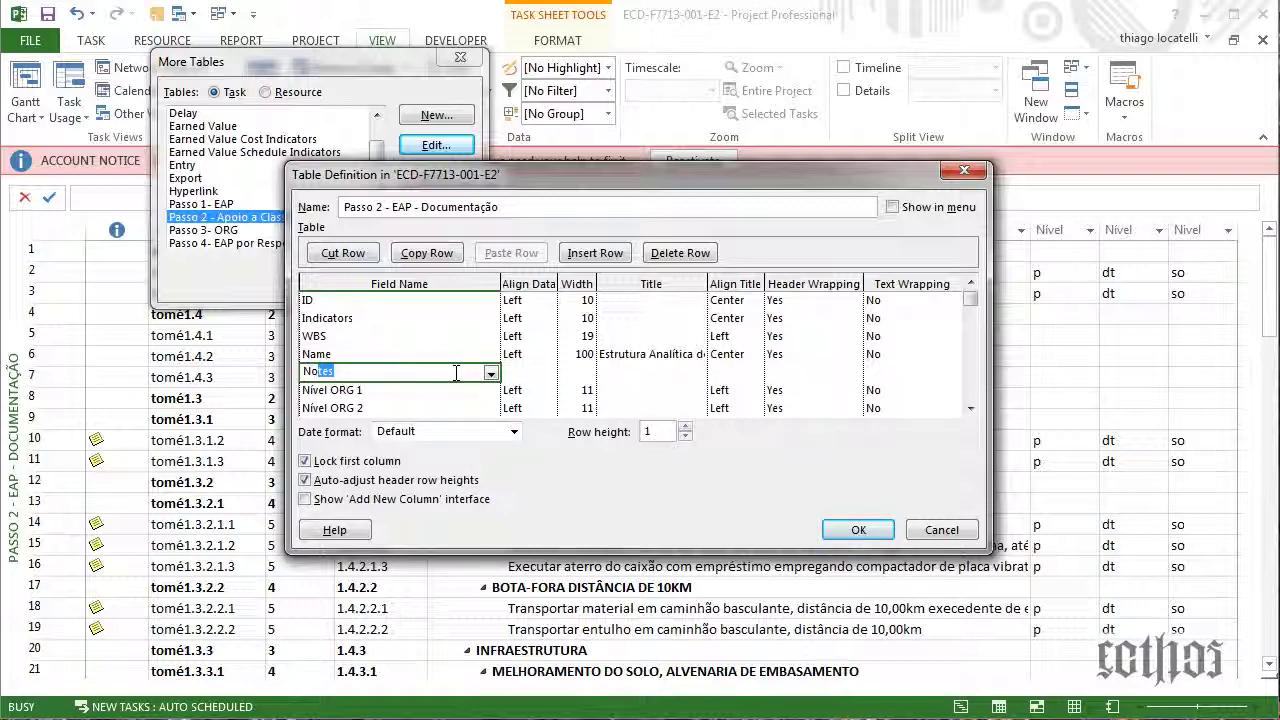
type("No")
key("Return")
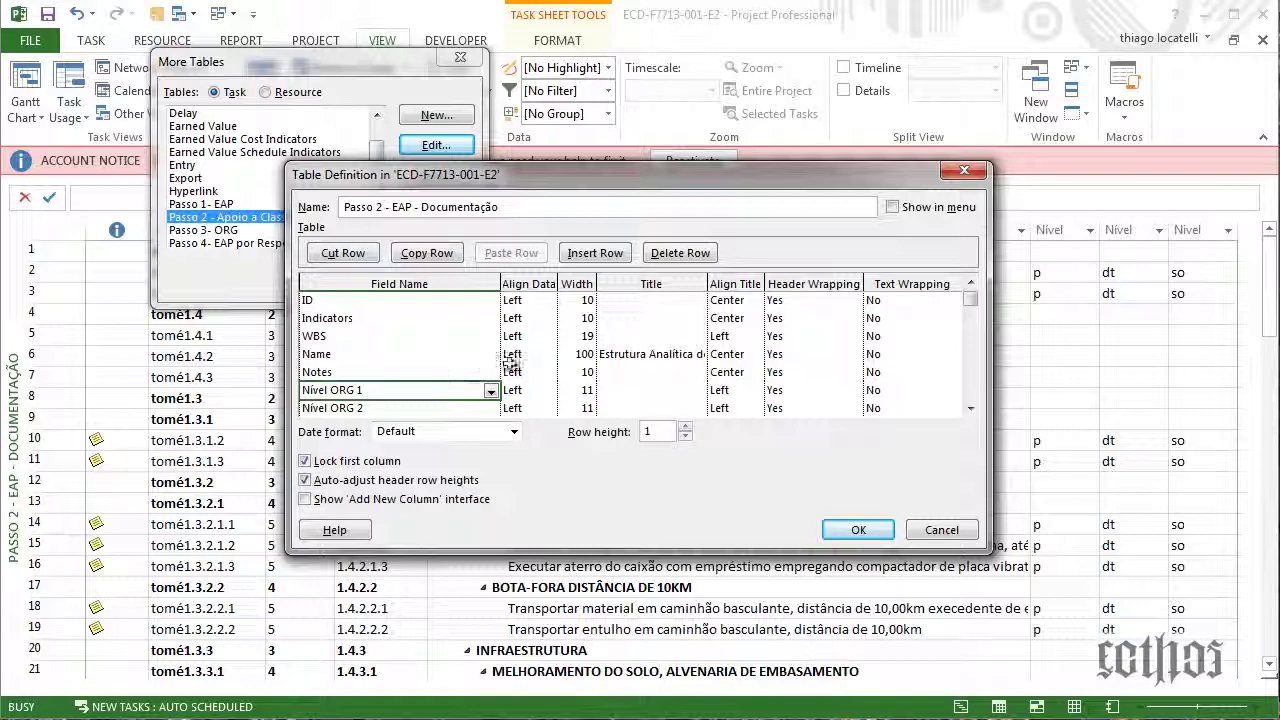
Set the Name width to 128 and Notes width to 19, then apply the table
left_click(584, 356)
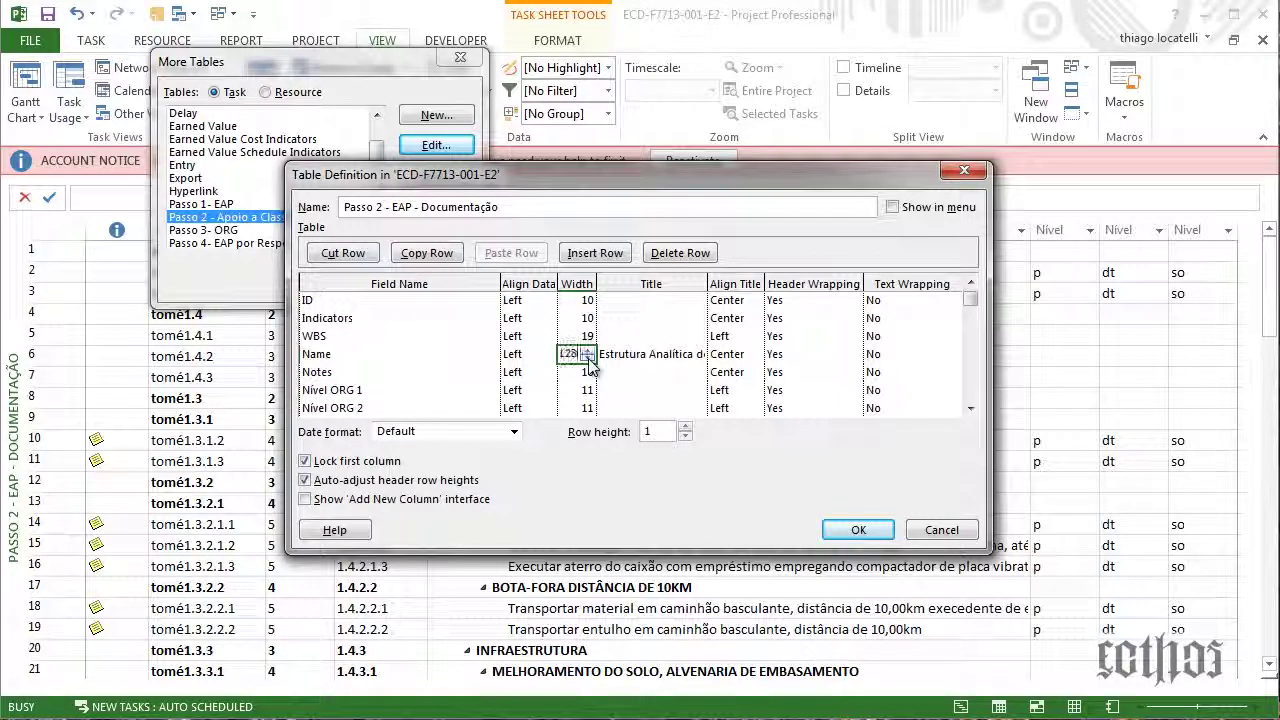
key("Return")
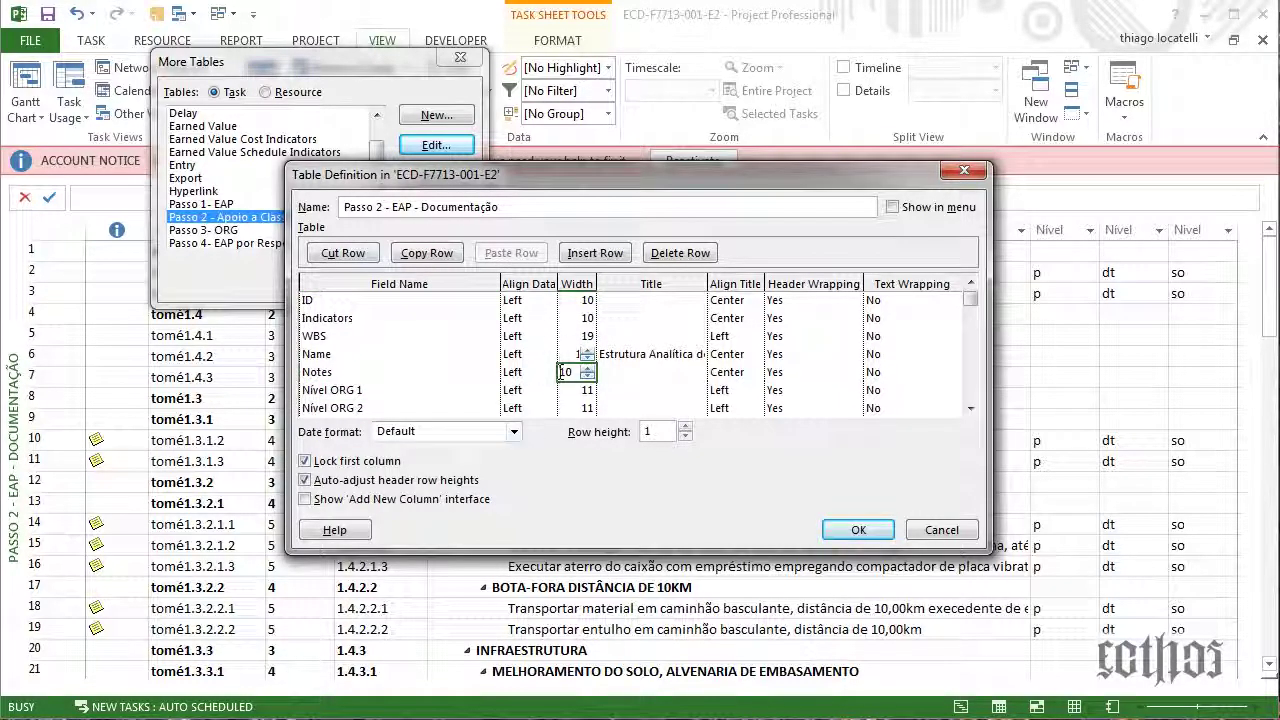
type("19")
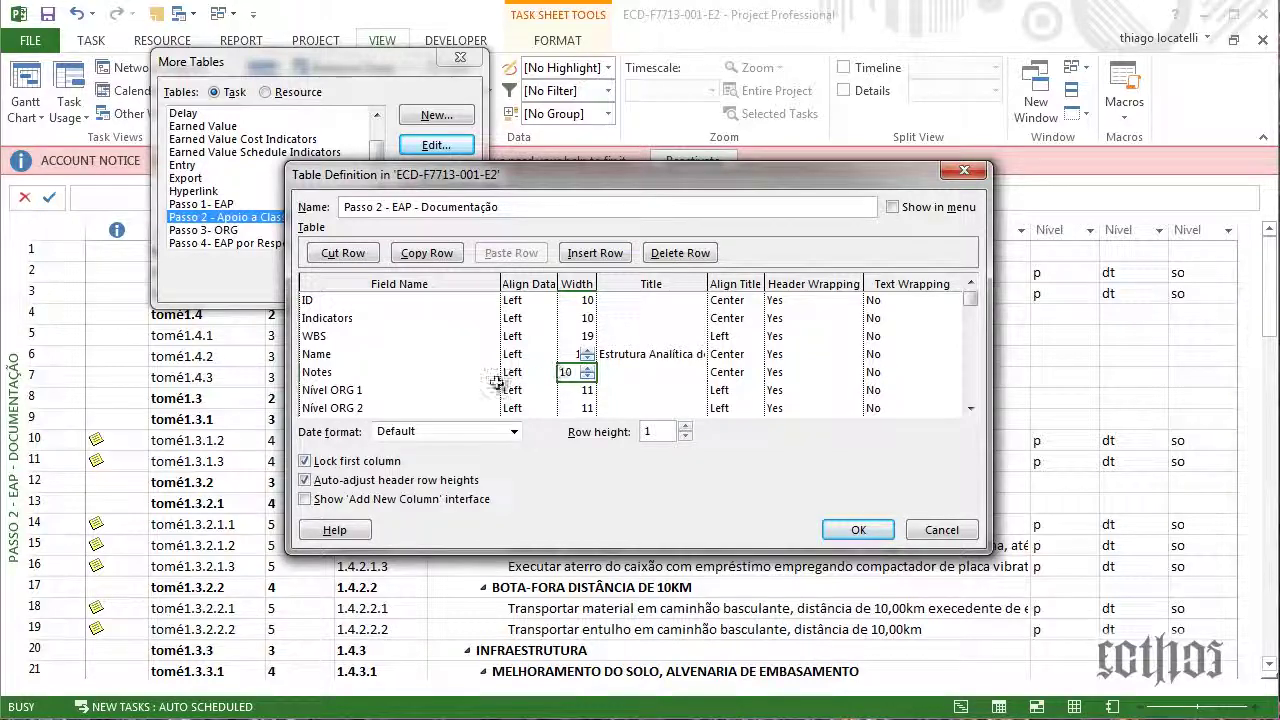
left_click(393, 391)
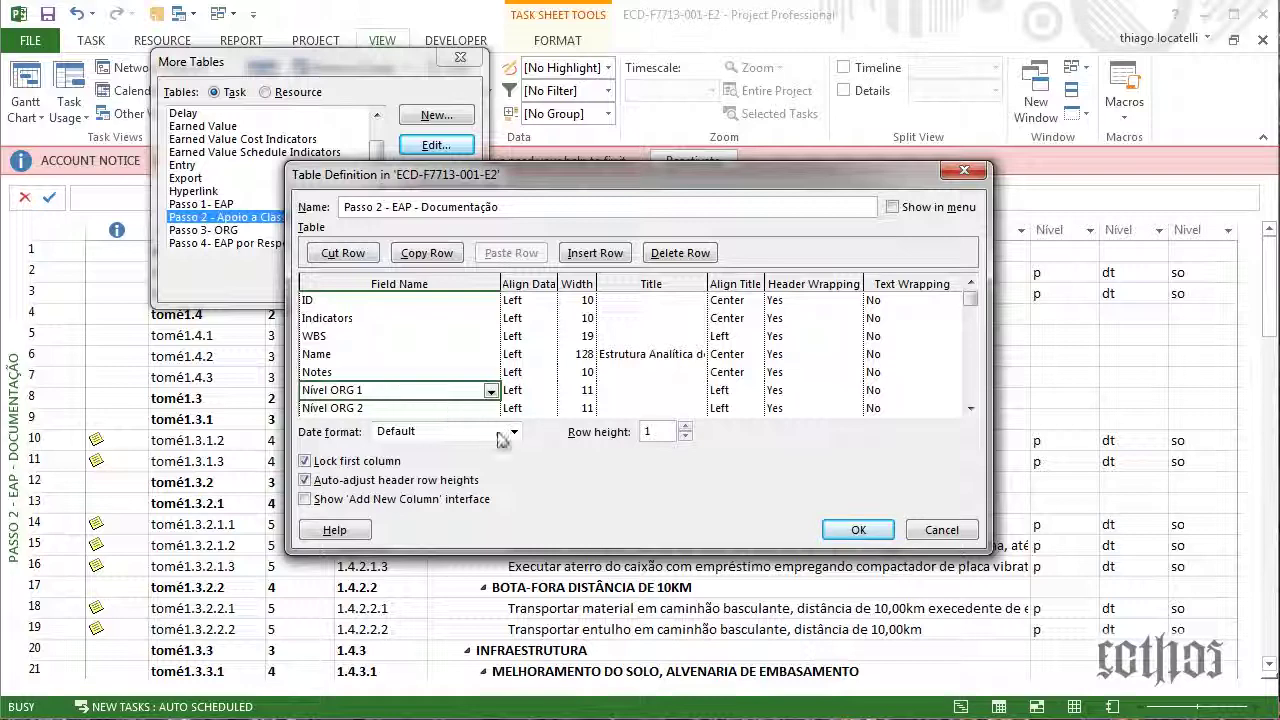
left_click(859, 531)
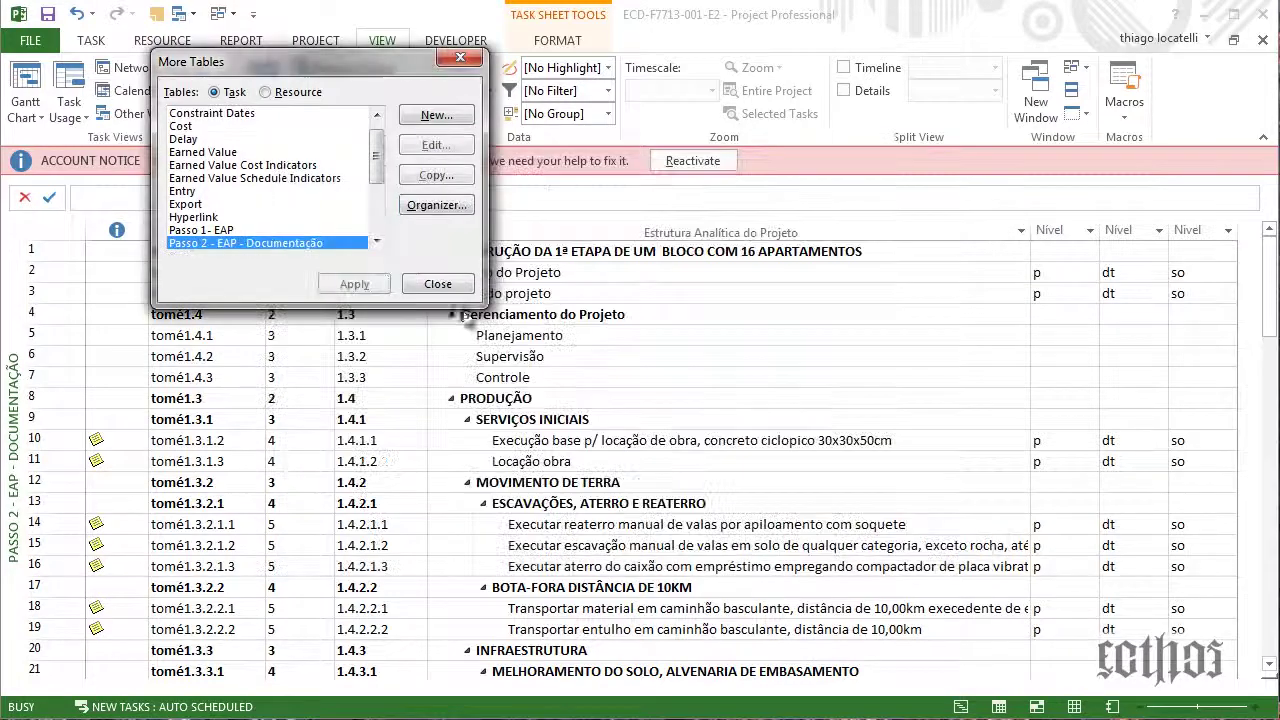
left_click(355, 285)
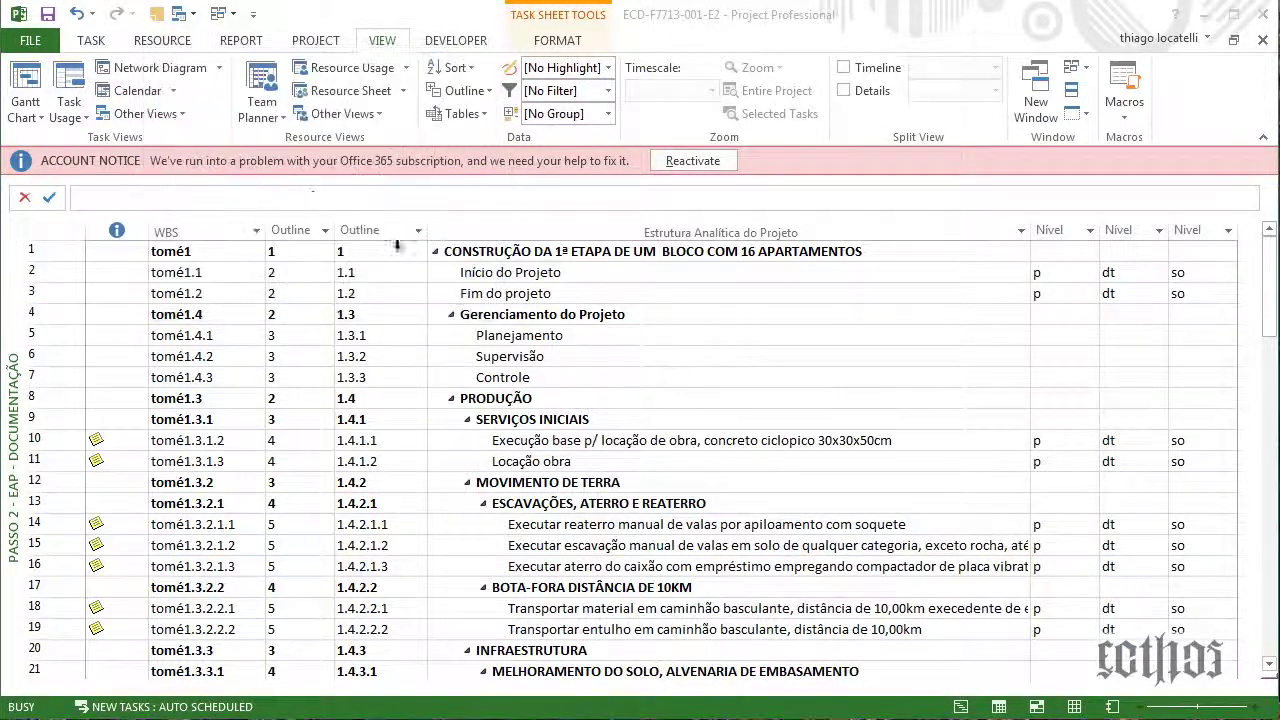
Make the Passo 2 - EAP - Documentação view use the Passo 2 table and apply it
left_click(145, 113)
left_click(258, 368)
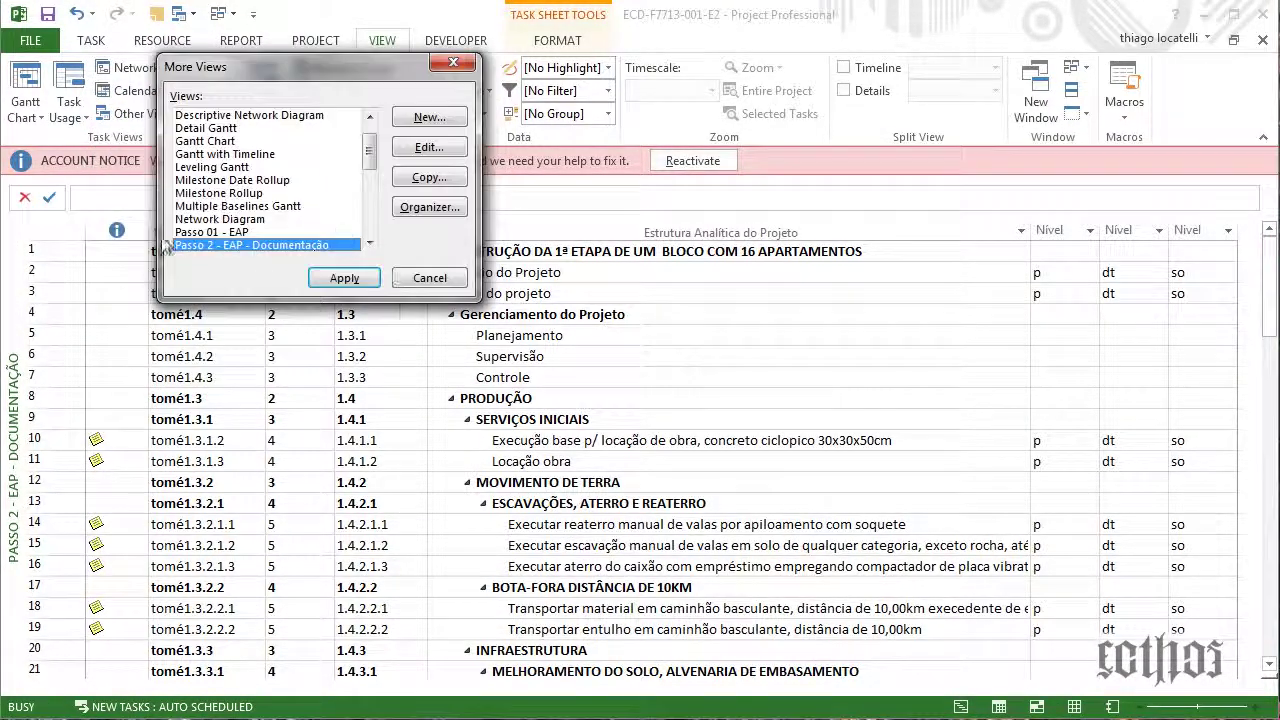
left_click(429, 147)
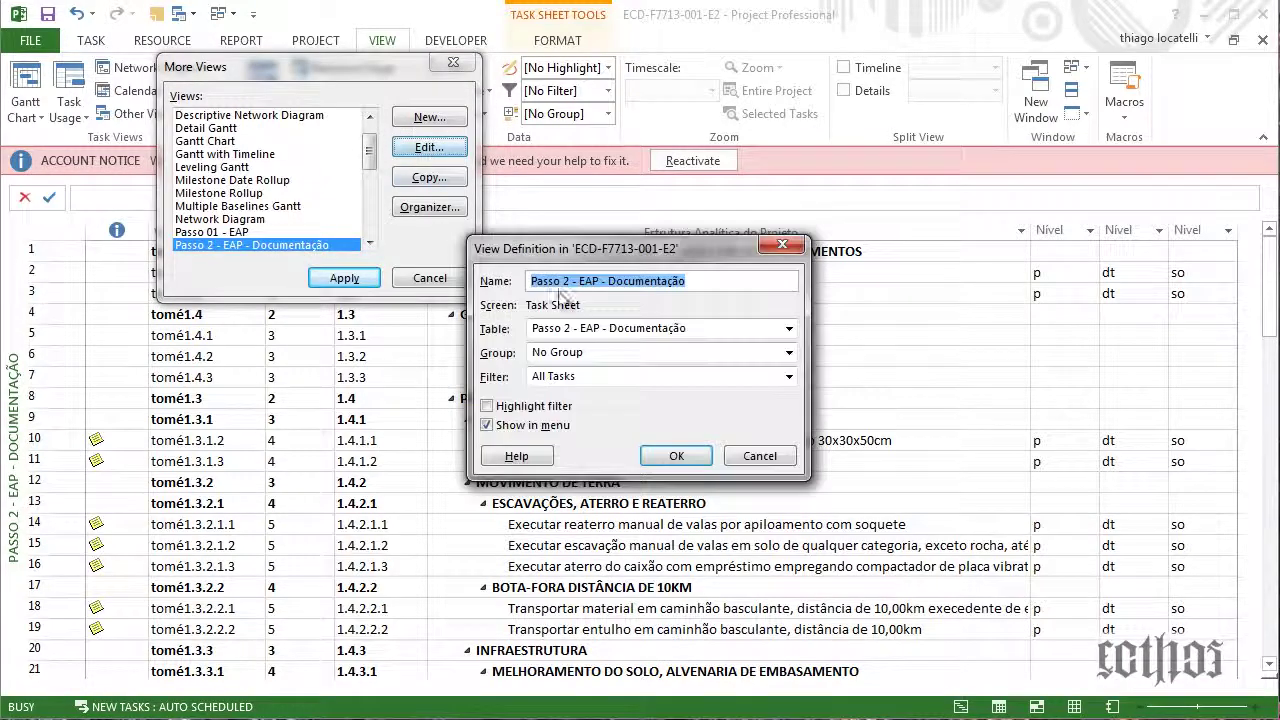
left_click(590, 330)
left_click(585, 523)
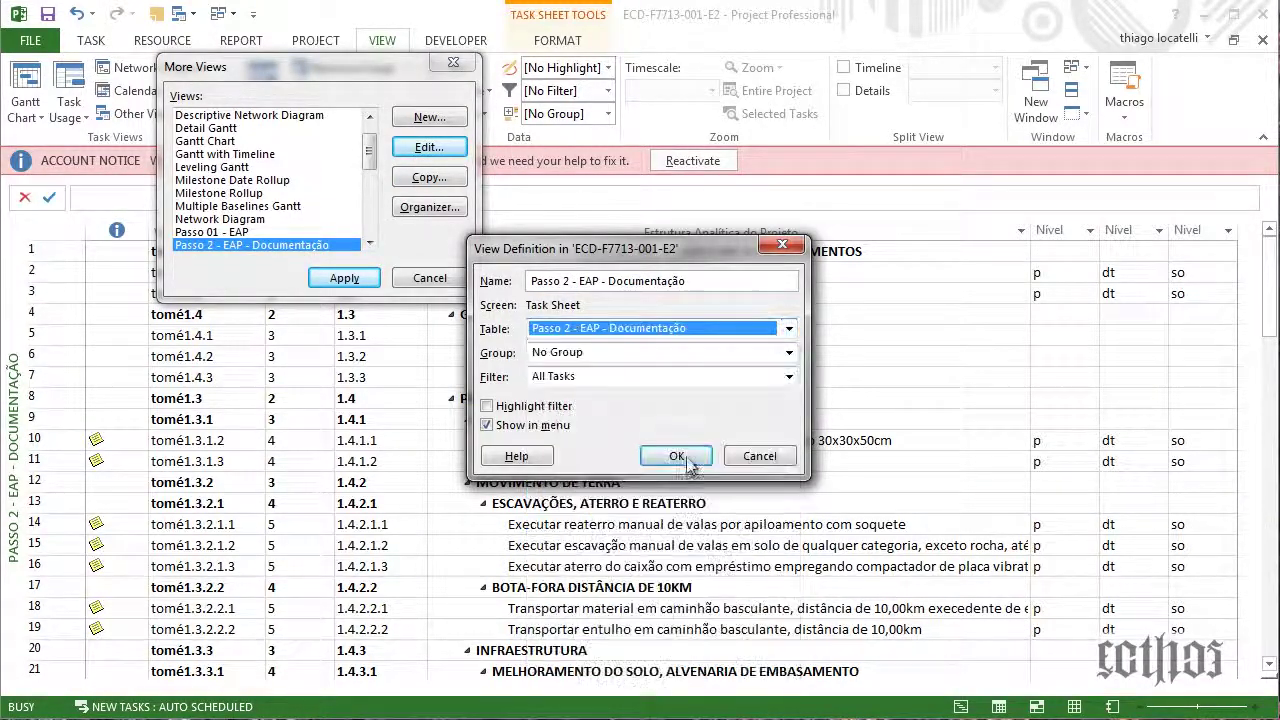
left_click(682, 460)
left_click(344, 278)
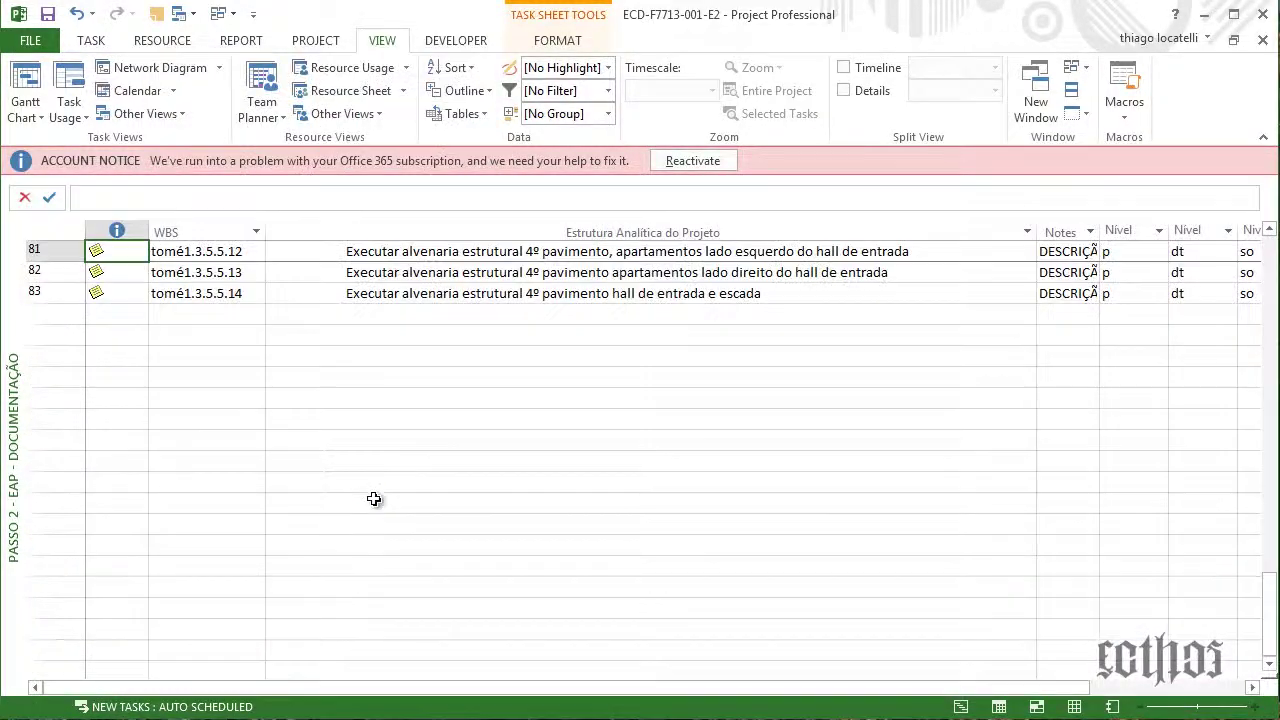
Narrow the indicator and WBS columns of the sheet
scroll(372, 498, "up", 20)
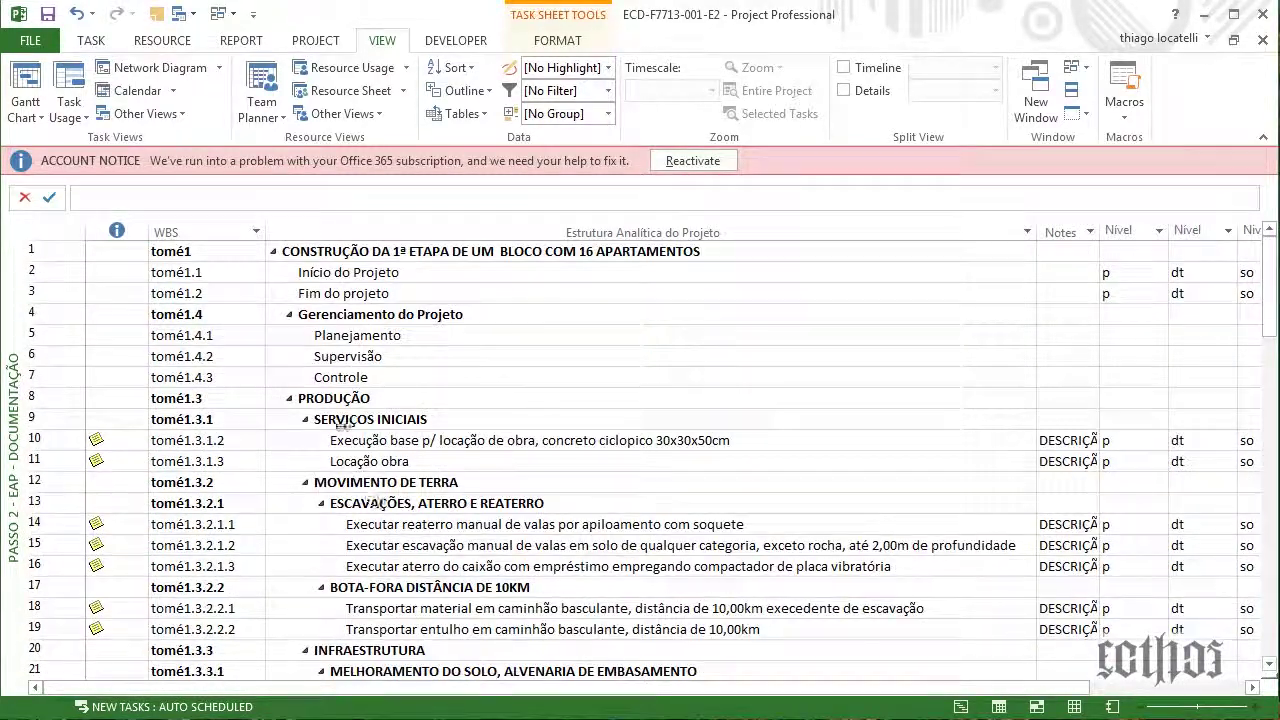
left_click_drag(148, 231, 124, 231)
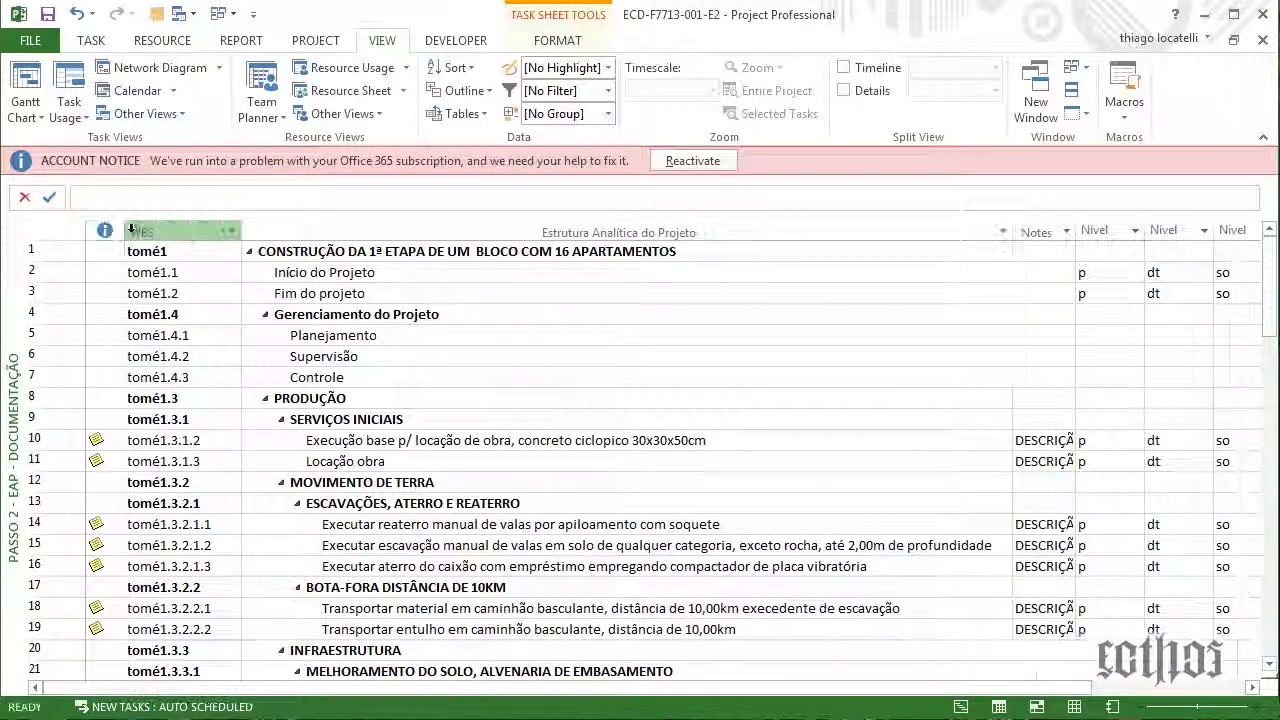
left_click_drag(240, 235, 211, 232)
left_click(171, 293)
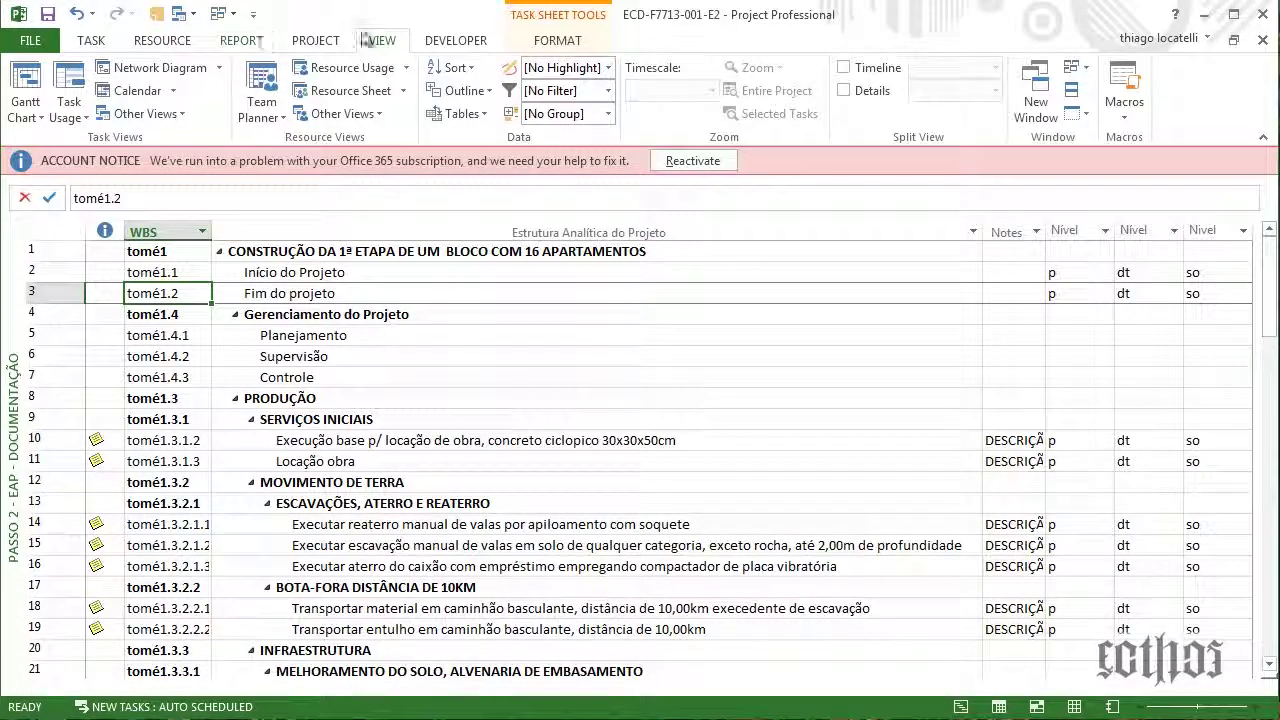
Check the WBS code mask without changing it, then widen the Notes column
left_click(238, 43)
left_click(315, 40)
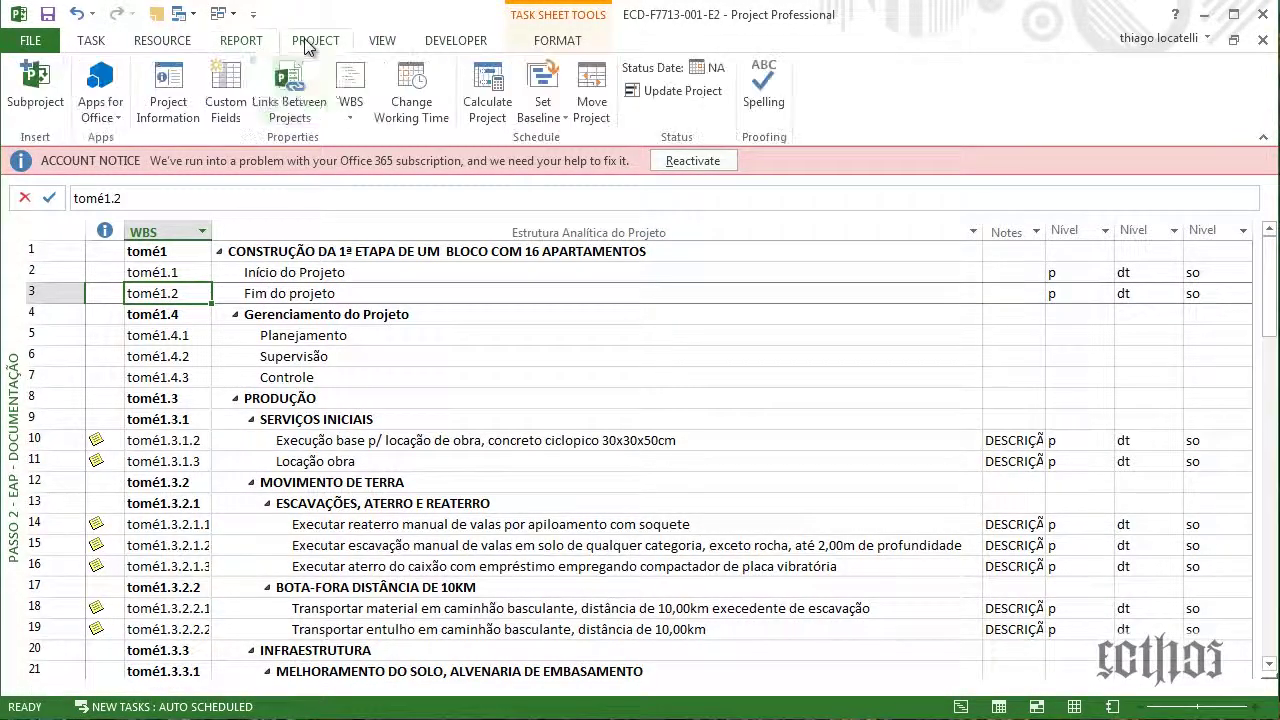
left_click(350, 108)
left_click(352, 145)
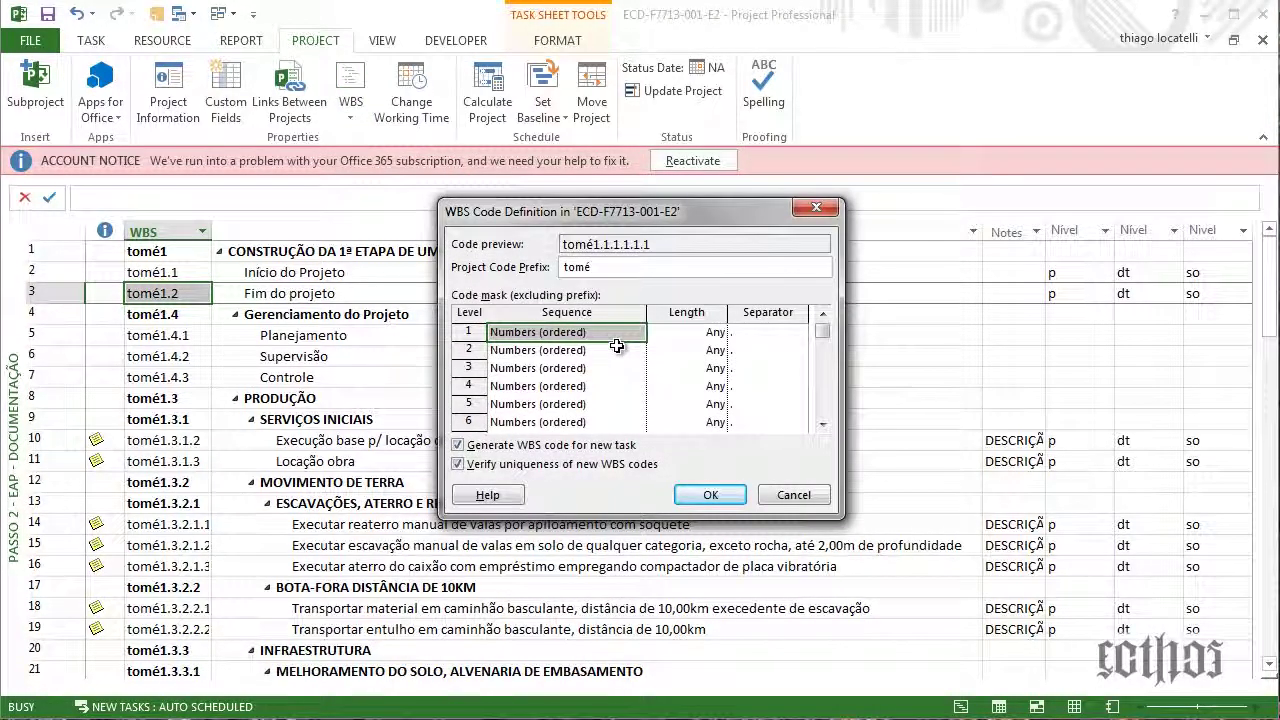
left_click(822, 424)
left_click(822, 424)
left_click(822, 424)
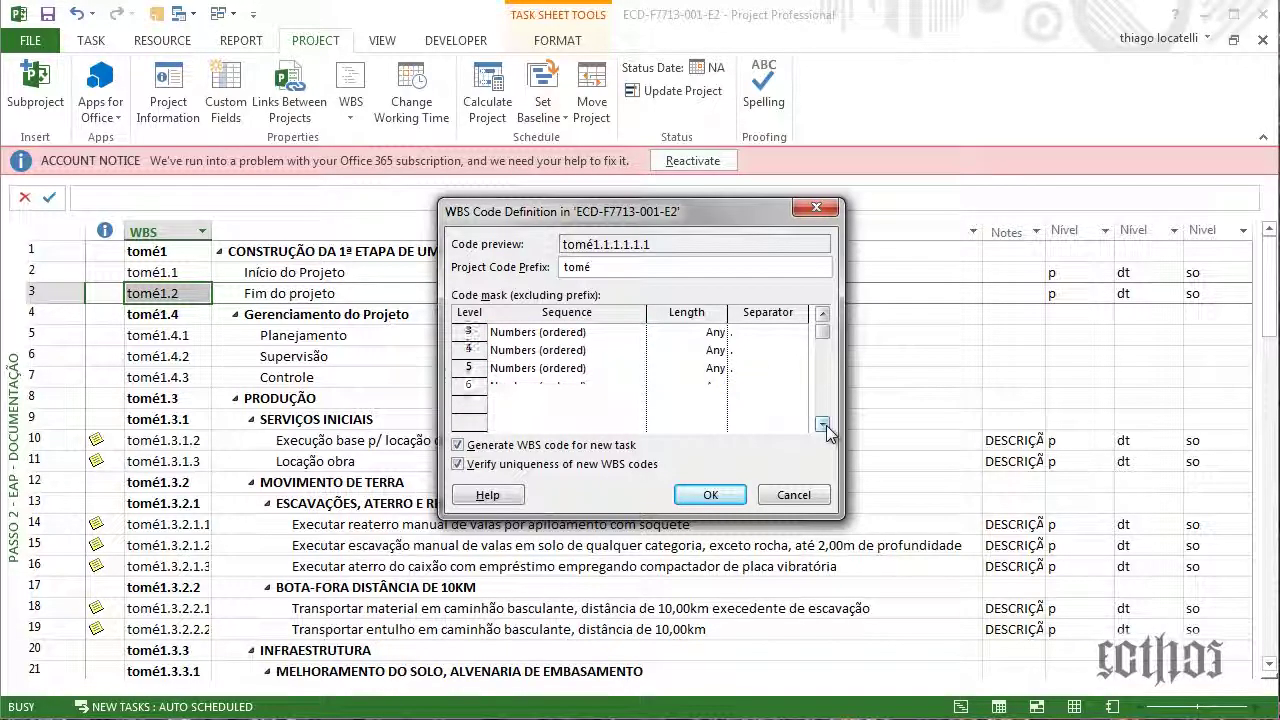
left_click(803, 492)
left_click(423, 376)
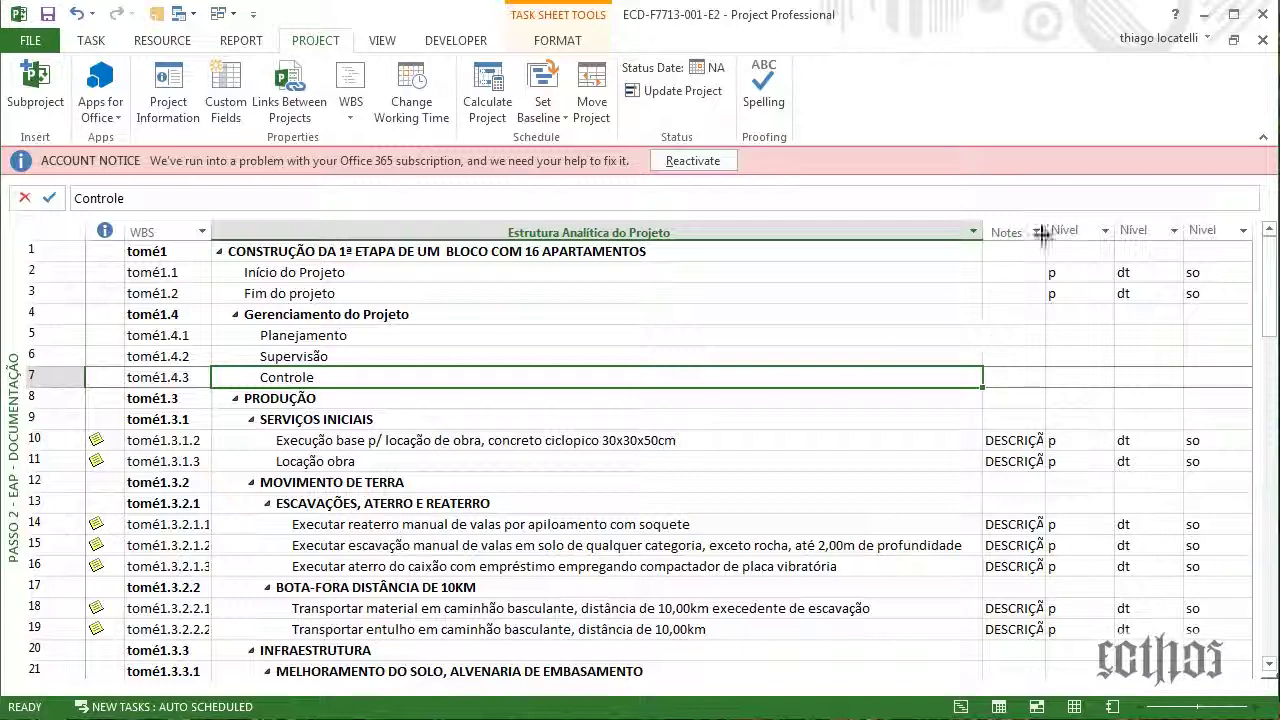
left_click_drag(1046, 230, 1064, 230)
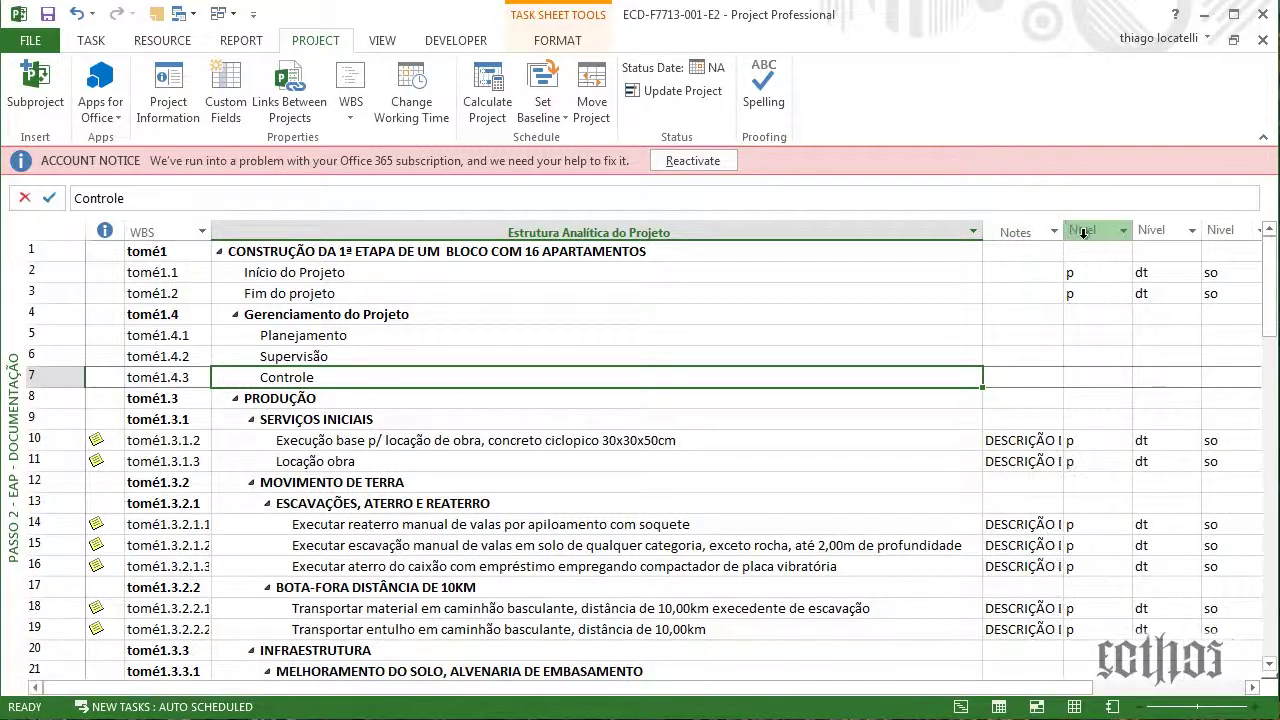
Check the Início and Fim do projeto Nível values and collapse Gerenciamento do Projeto
left_click(1175, 377)
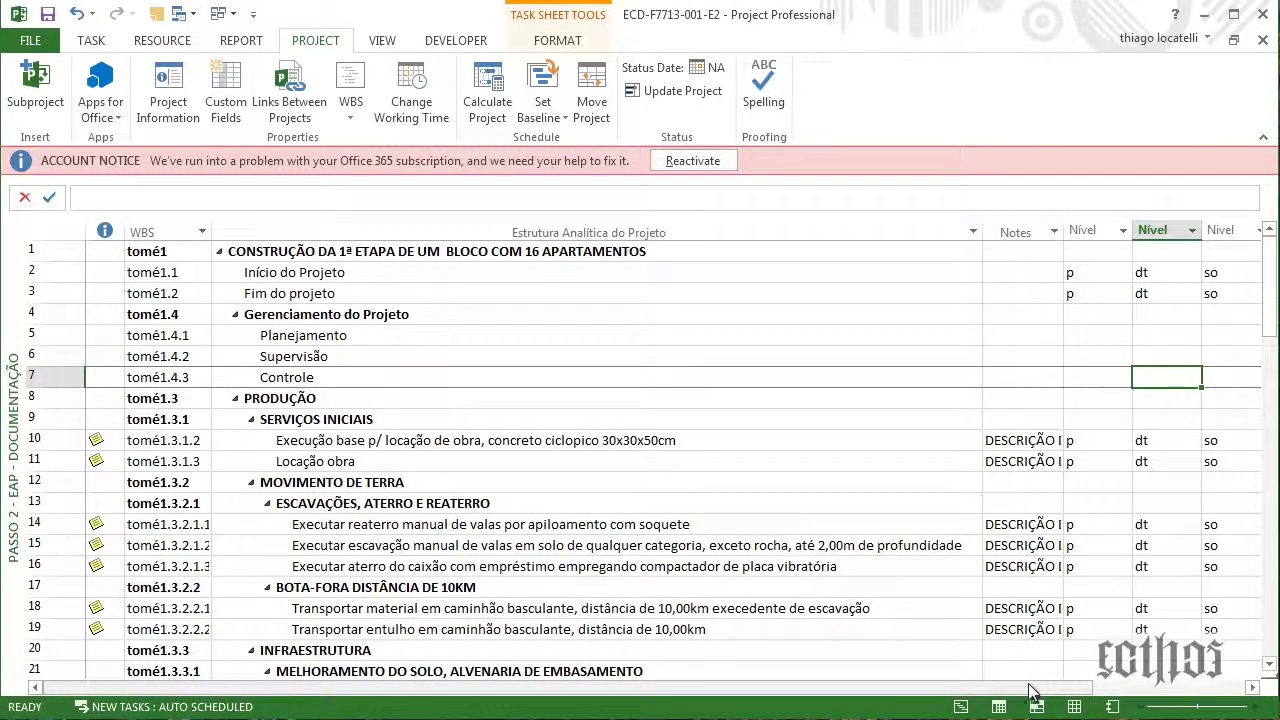
scroll(1241, 675, "right", 1)
scroll(1083, 557, "down", 1)
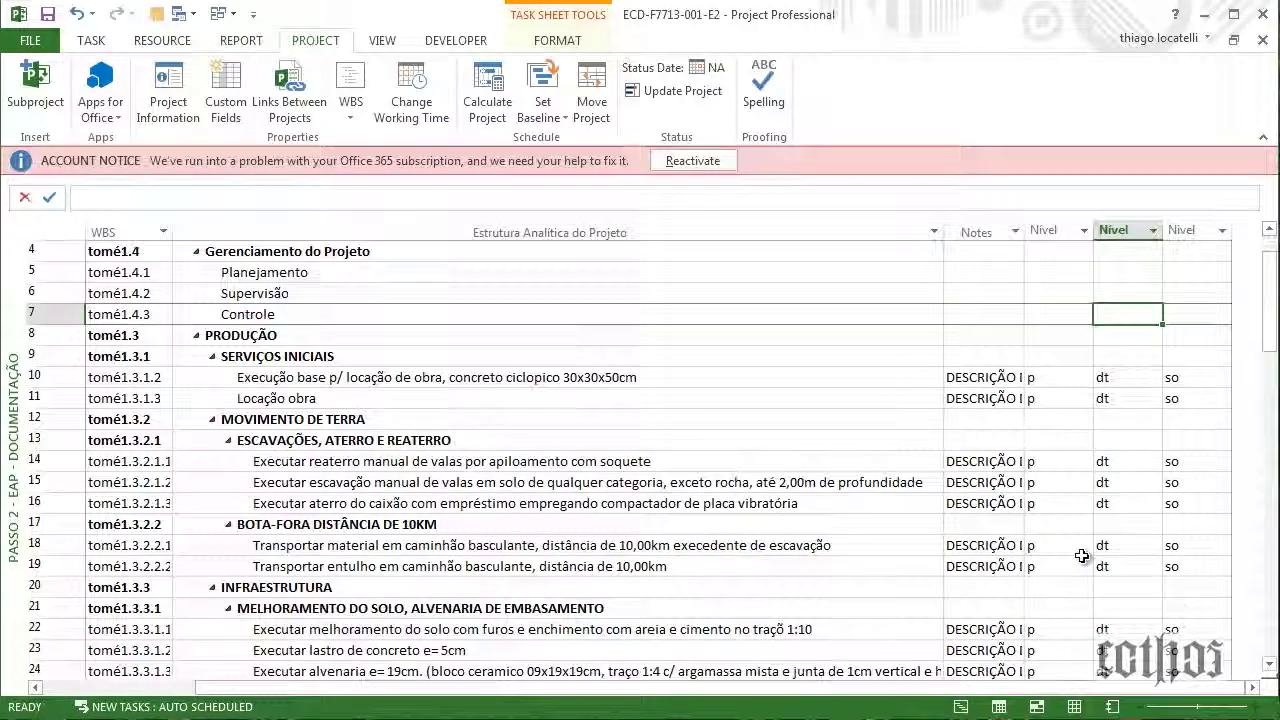
scroll(1083, 557, "up", 1)
left_click(1045, 278)
left_click(1087, 299)
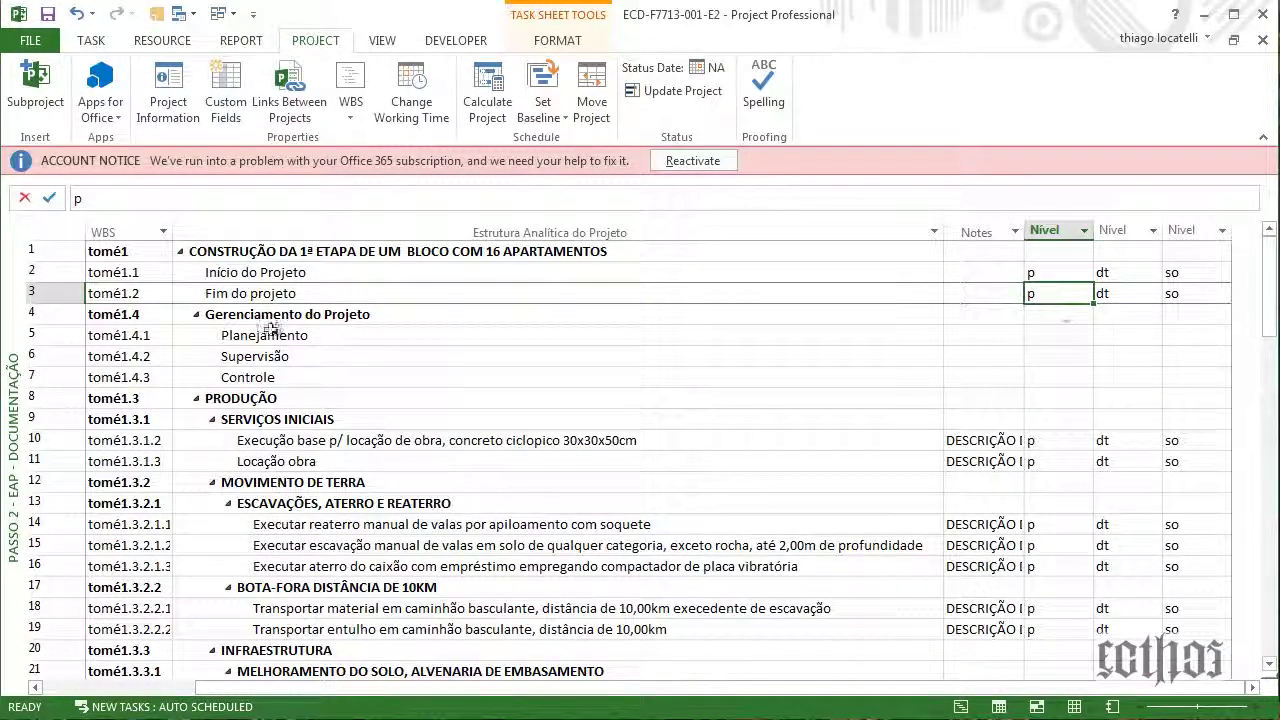
left_click(205, 316)
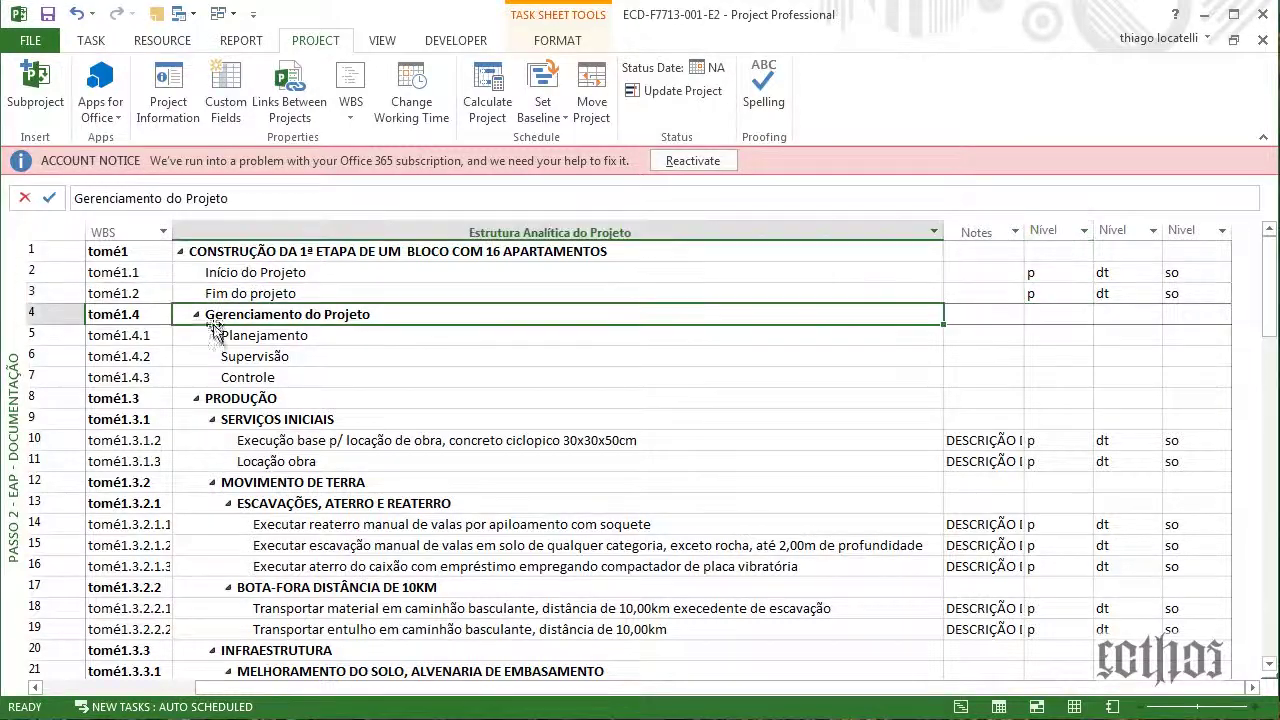
left_click(229, 356)
left_click(229, 377)
left_click(196, 314)
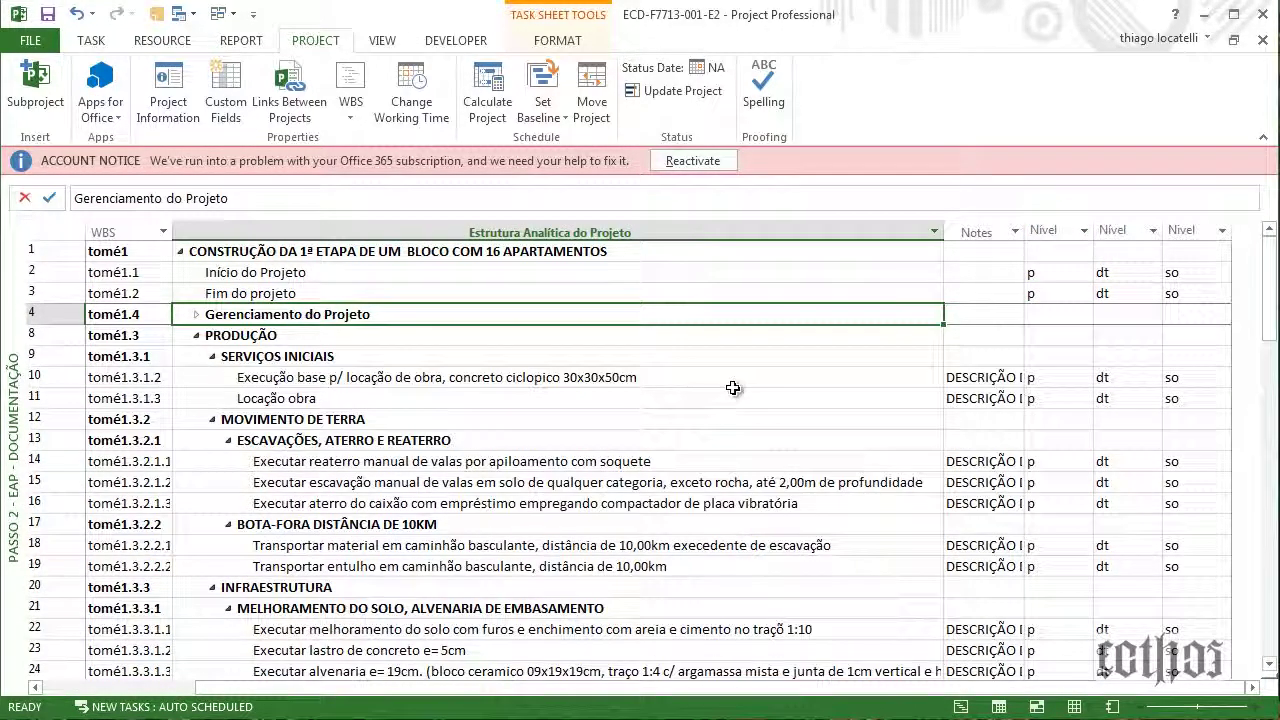
Review the Nível codes down the WBS from SERVIÇOS INICIAIS to row 35
left_click(1129, 356)
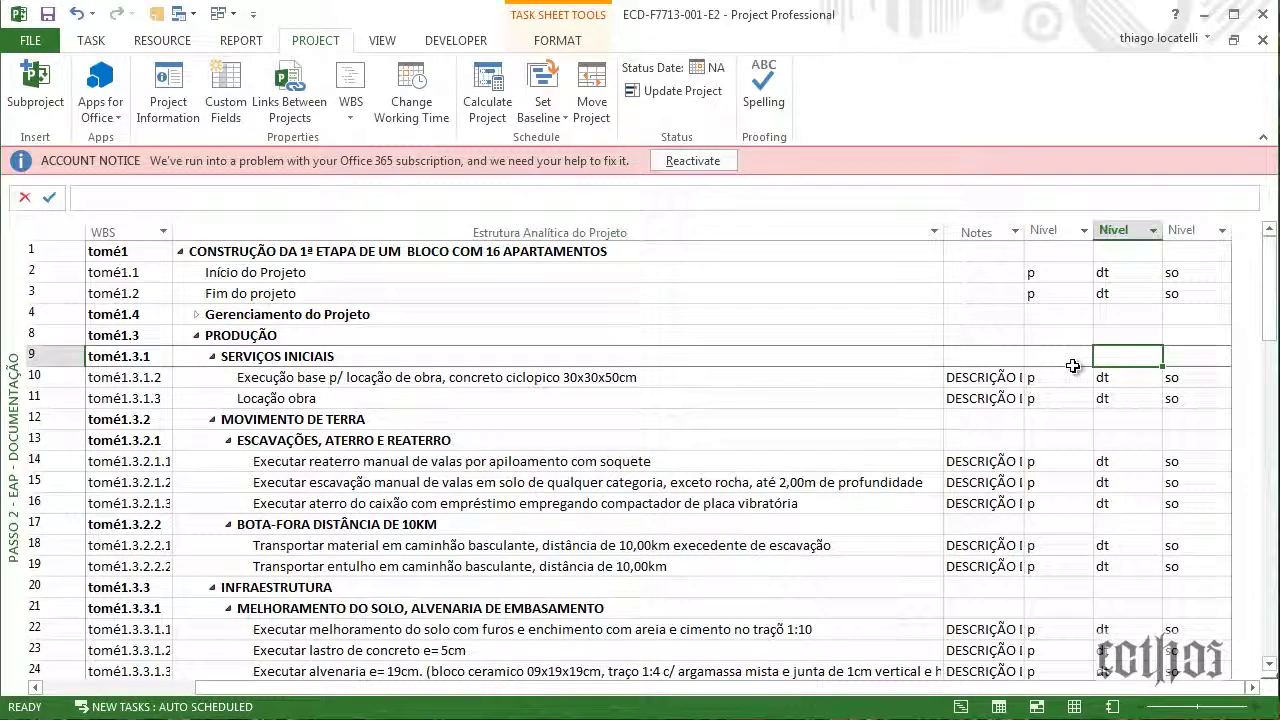
left_click(1081, 399)
left_click(1068, 440)
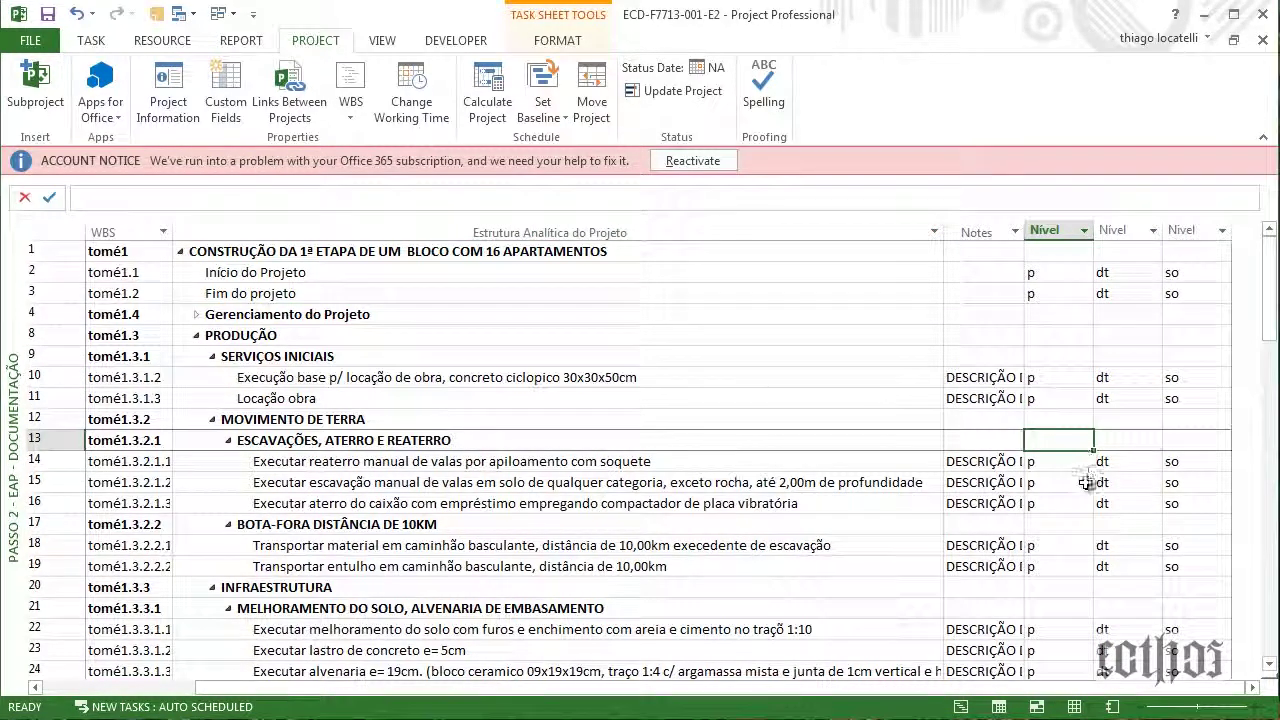
left_click_drag(1086, 471, 1050, 525)
scroll(1063, 491, "down", 1)
scroll(1068, 503, "down", 2)
scroll(1070, 484, "down", 1)
scroll(1052, 520, "down", 1)
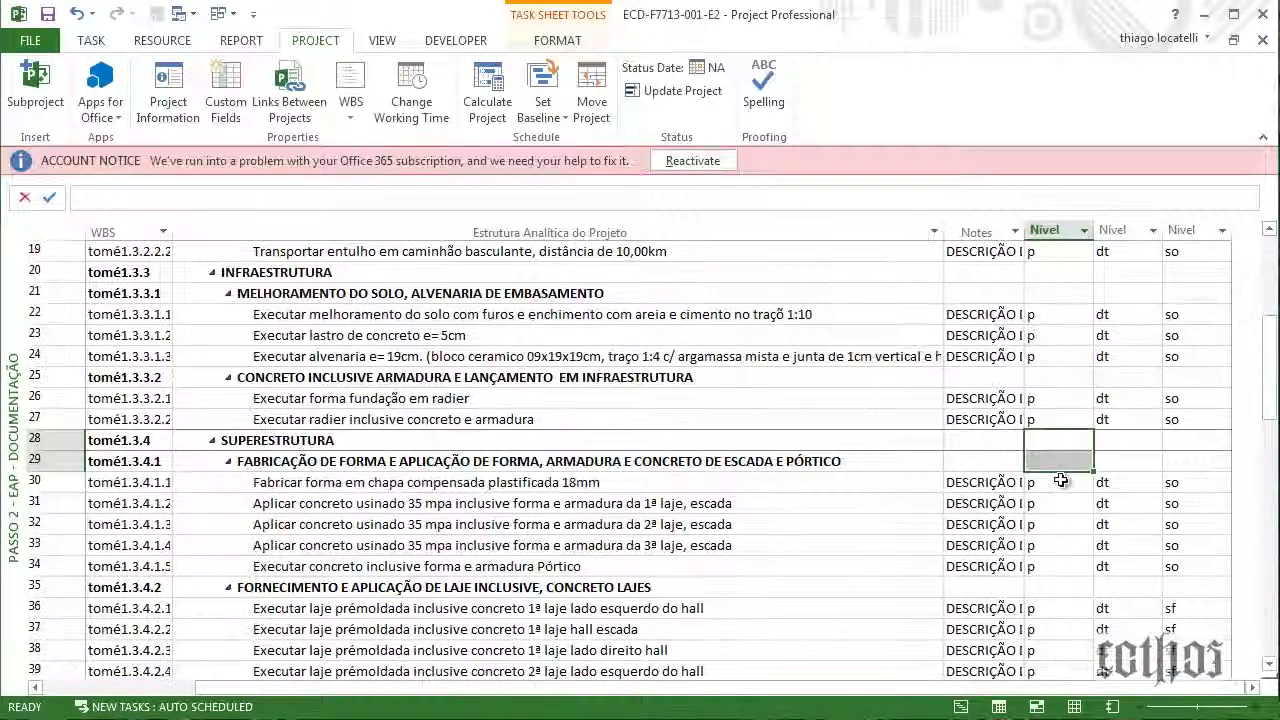
left_click(1045, 586)
scroll(1041, 570, "down", 5)
scroll(1044, 484, "down", 7)
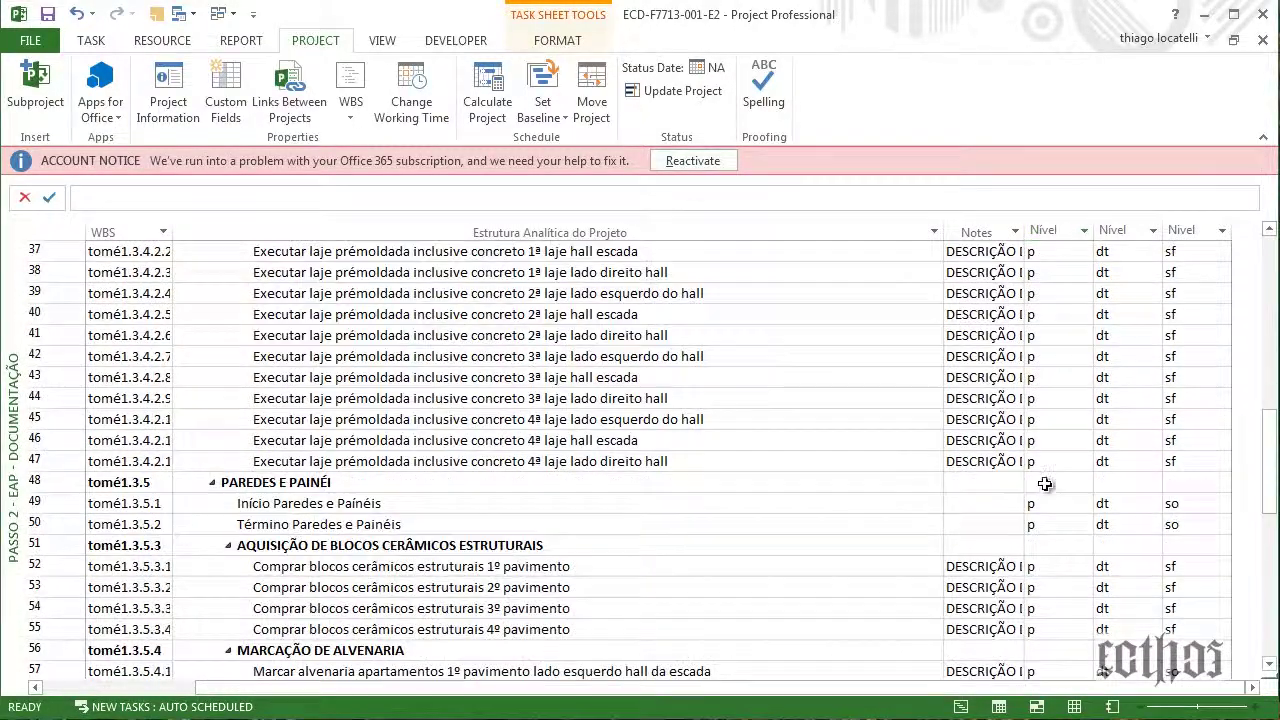
scroll(1044, 484, "down", 4)
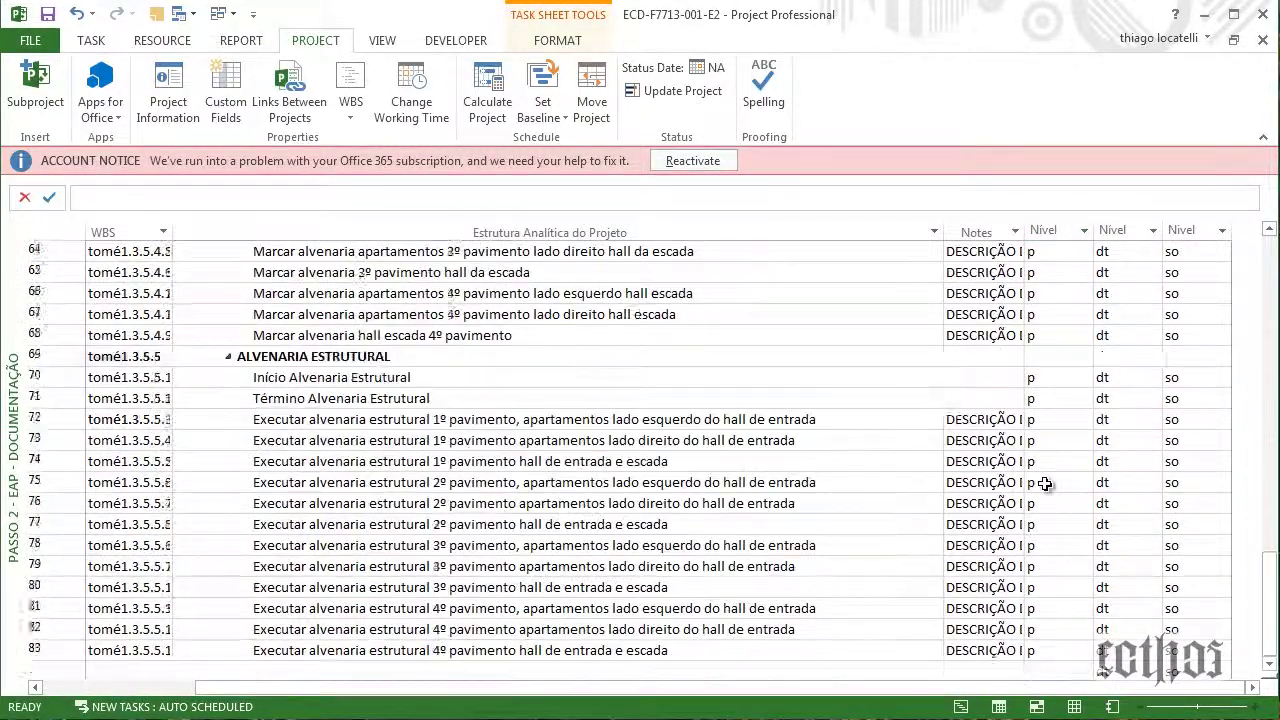
scroll(1044, 484, "up", 16)
scroll(1044, 484, "up", 7)
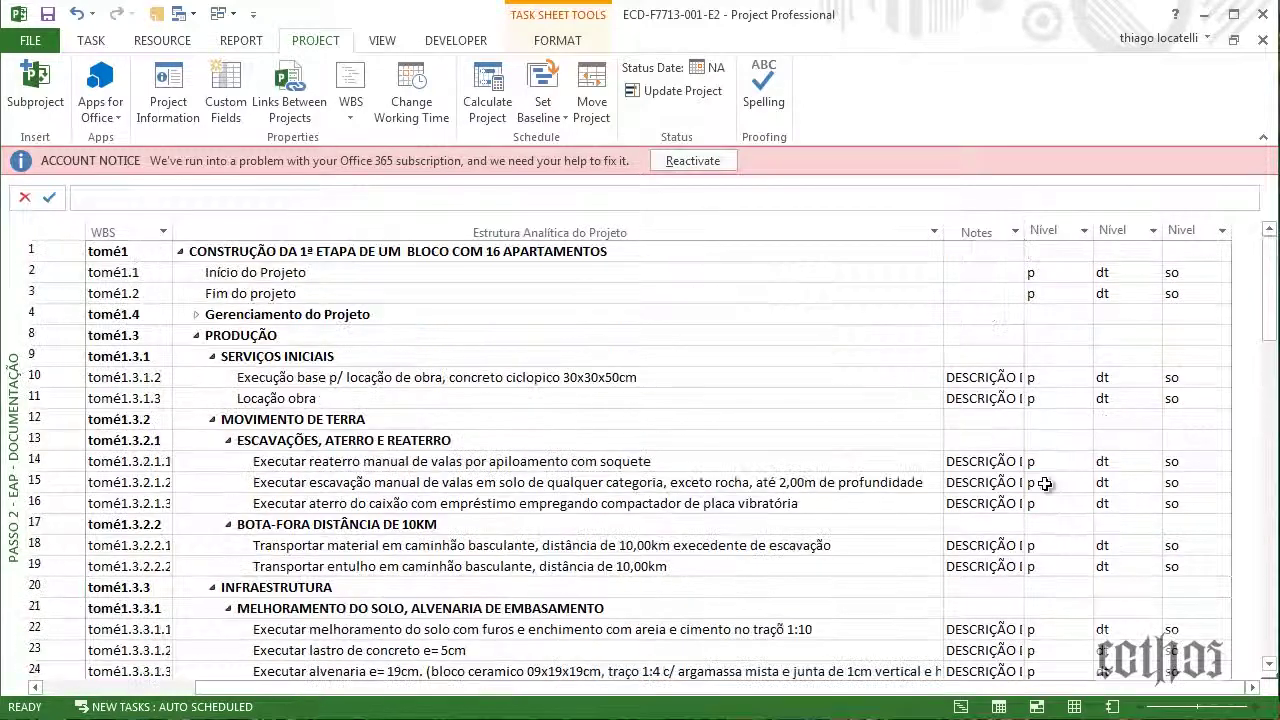
left_click(757, 503)
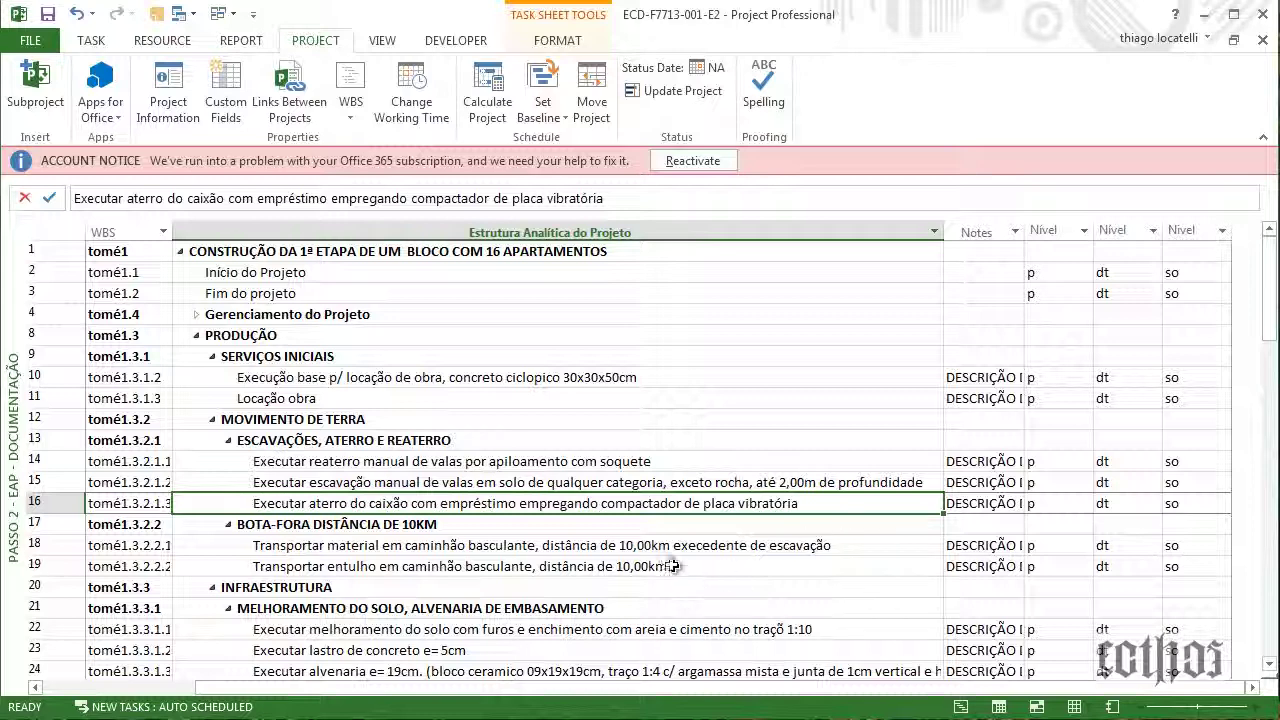
left_click(696, 352)
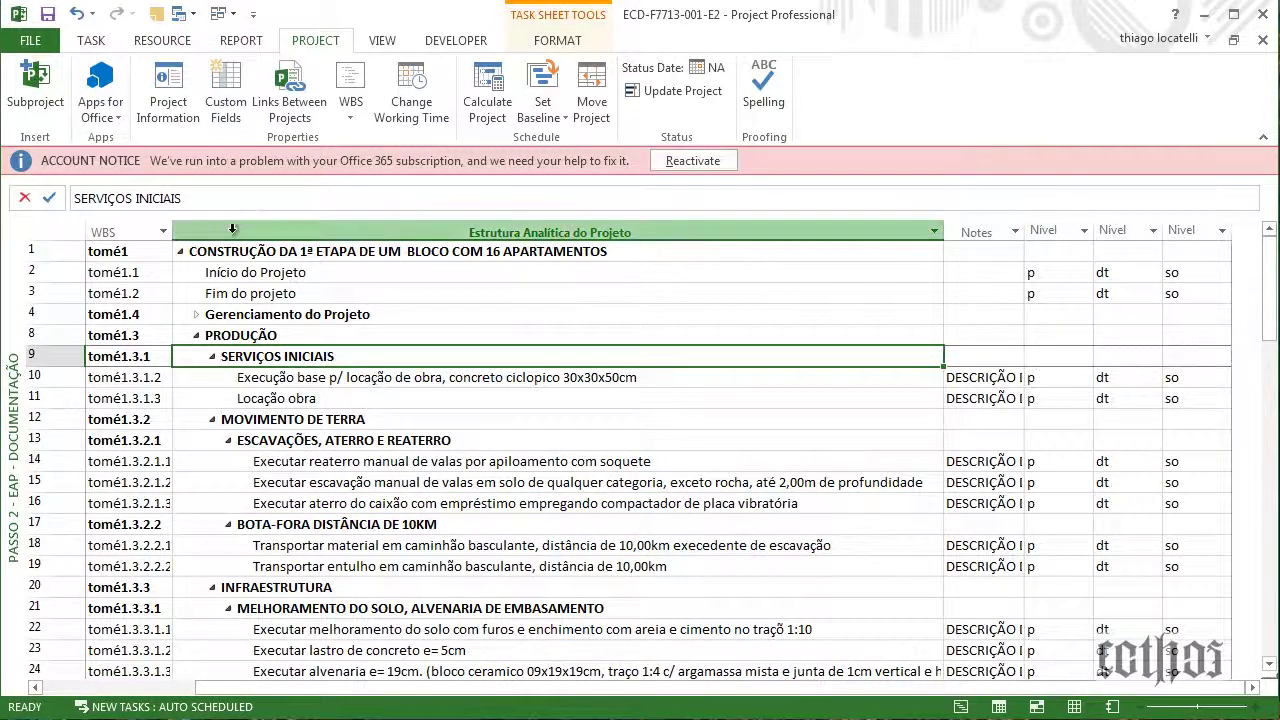
Give the WBS column the title 'Cod. EAP' through its Field Settings
left_click(125, 232)
right_click(125, 232)
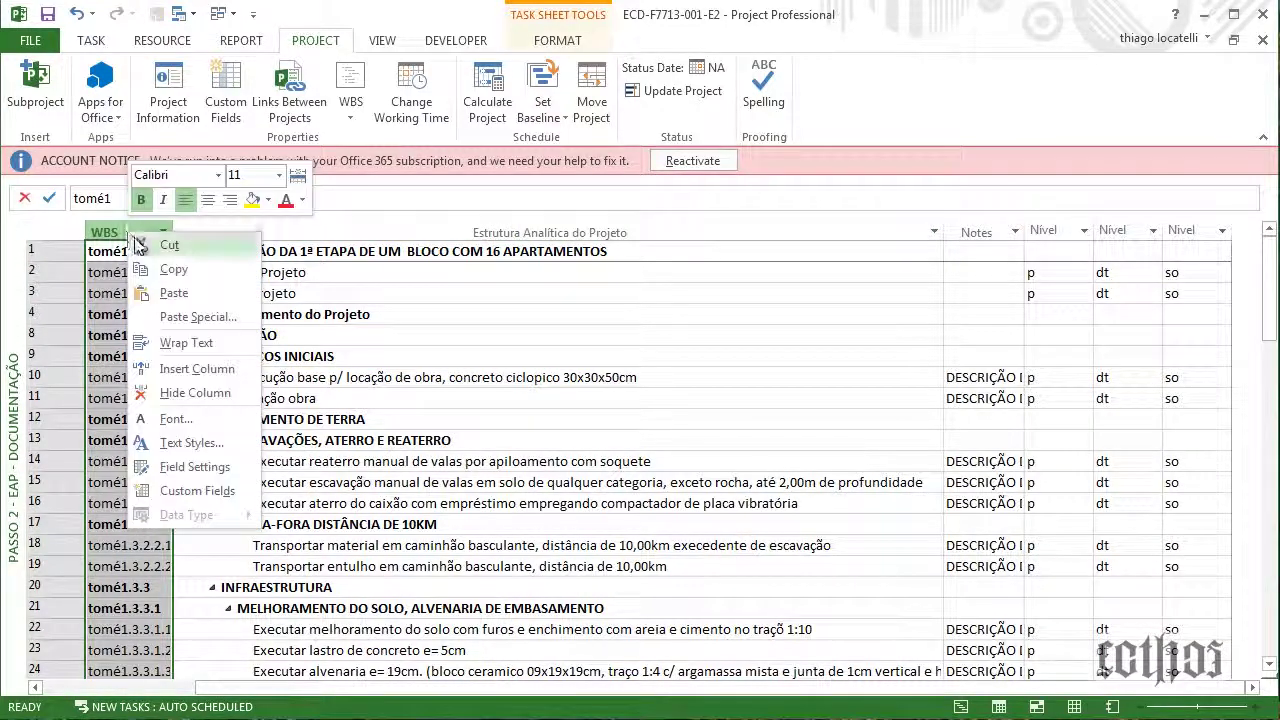
left_click(105, 226)
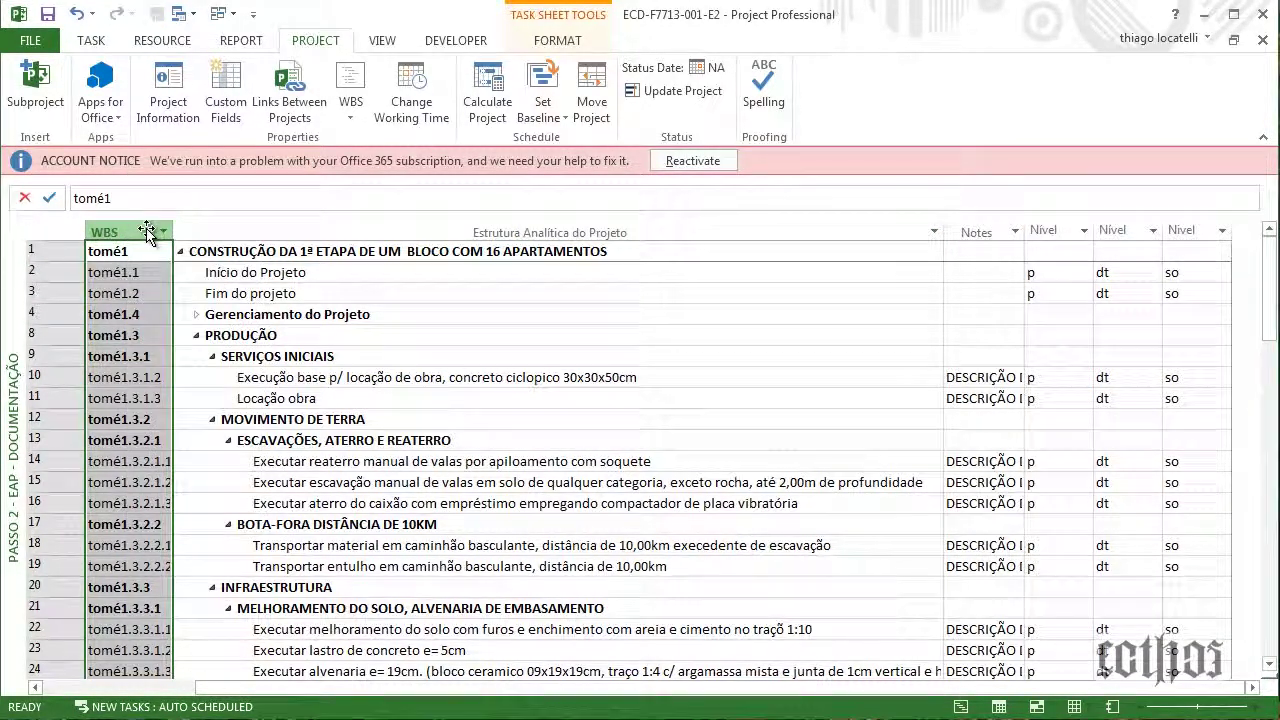
right_click(118, 234)
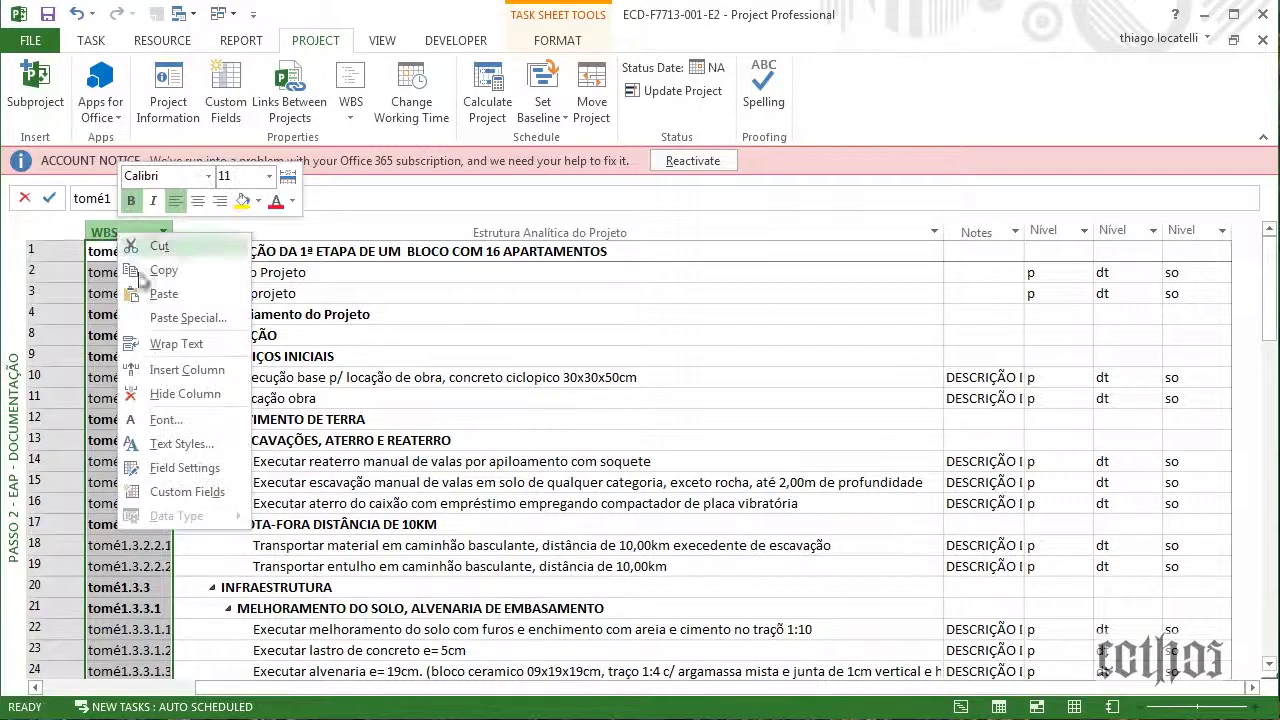
left_click(182, 500)
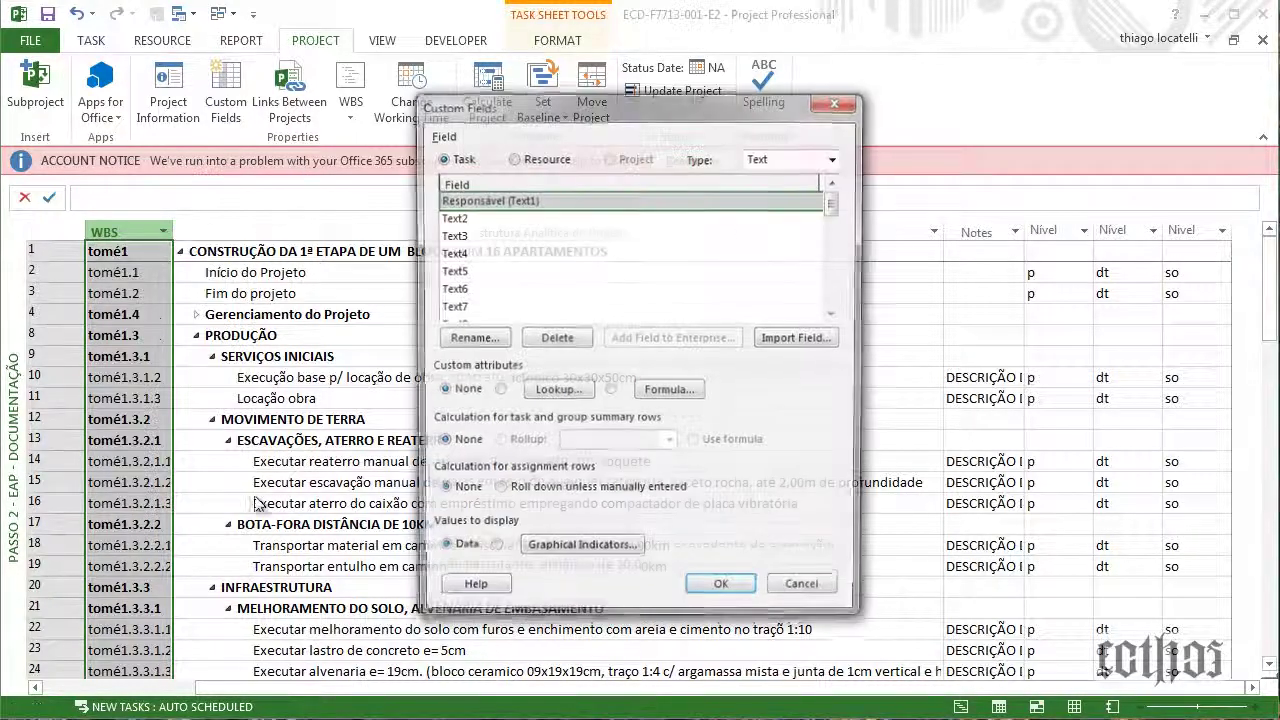
left_click(808, 594)
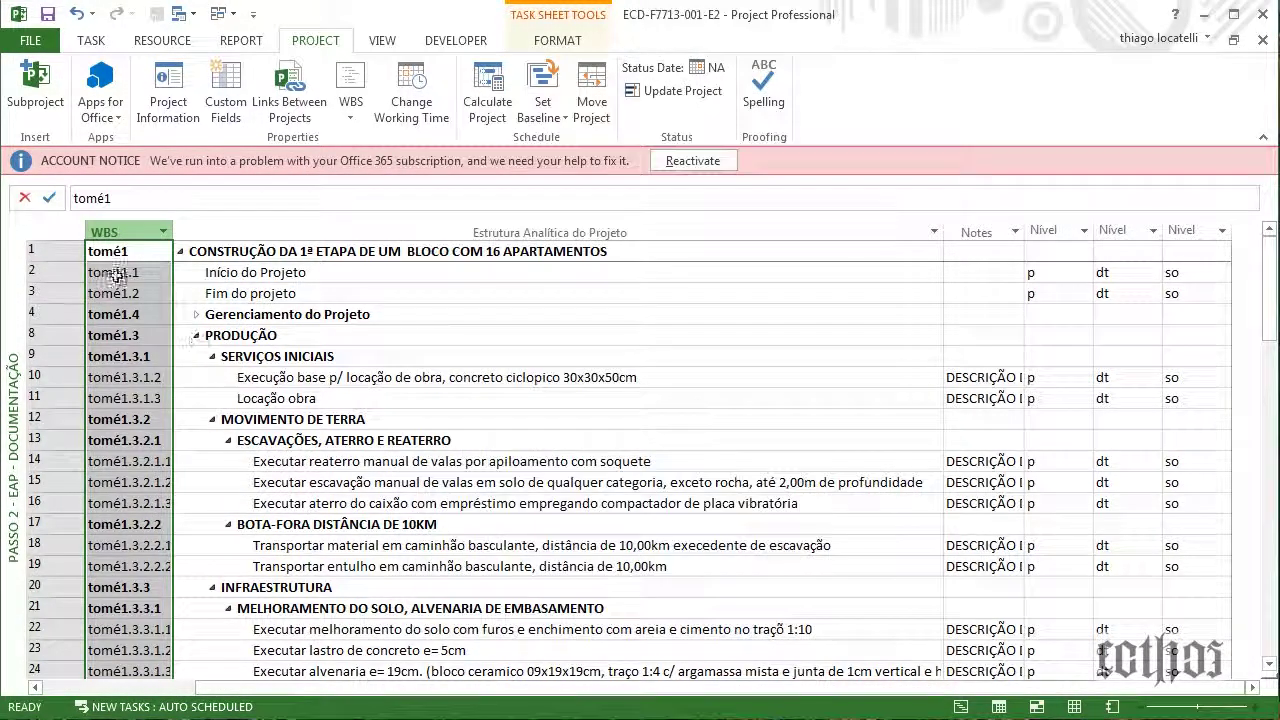
right_click(125, 233)
left_click(190, 467)
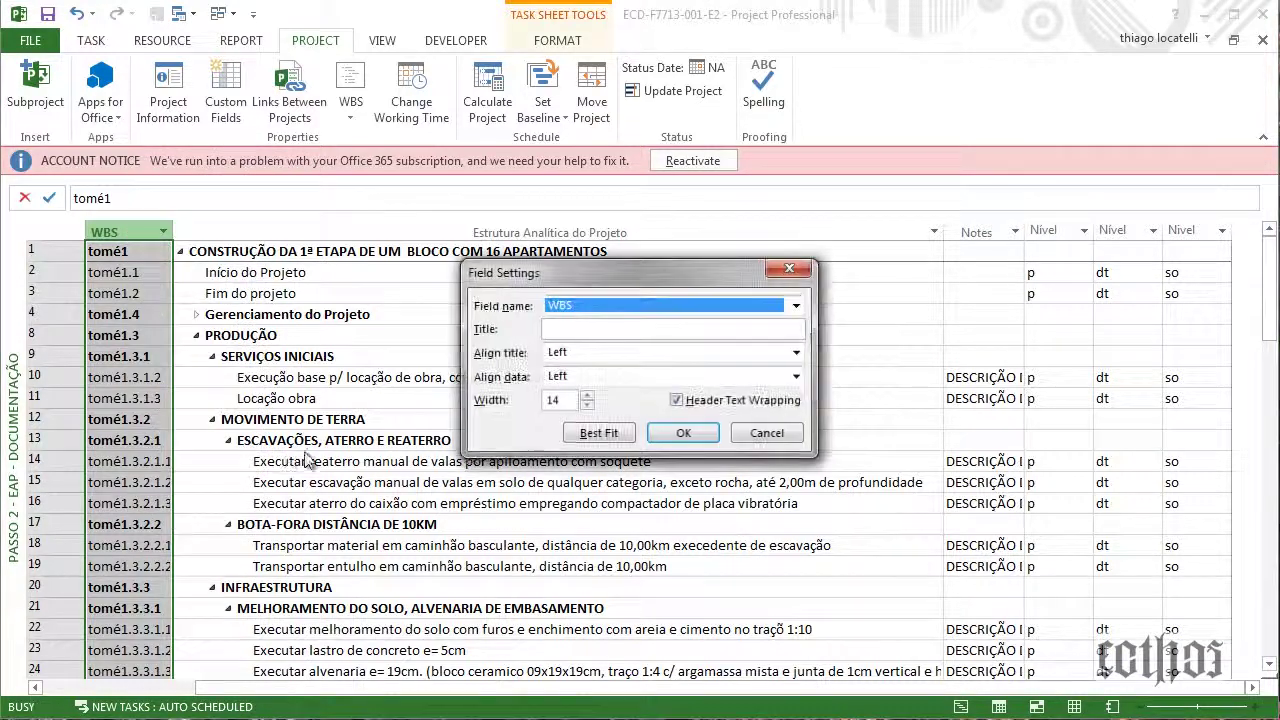
left_click(637, 330)
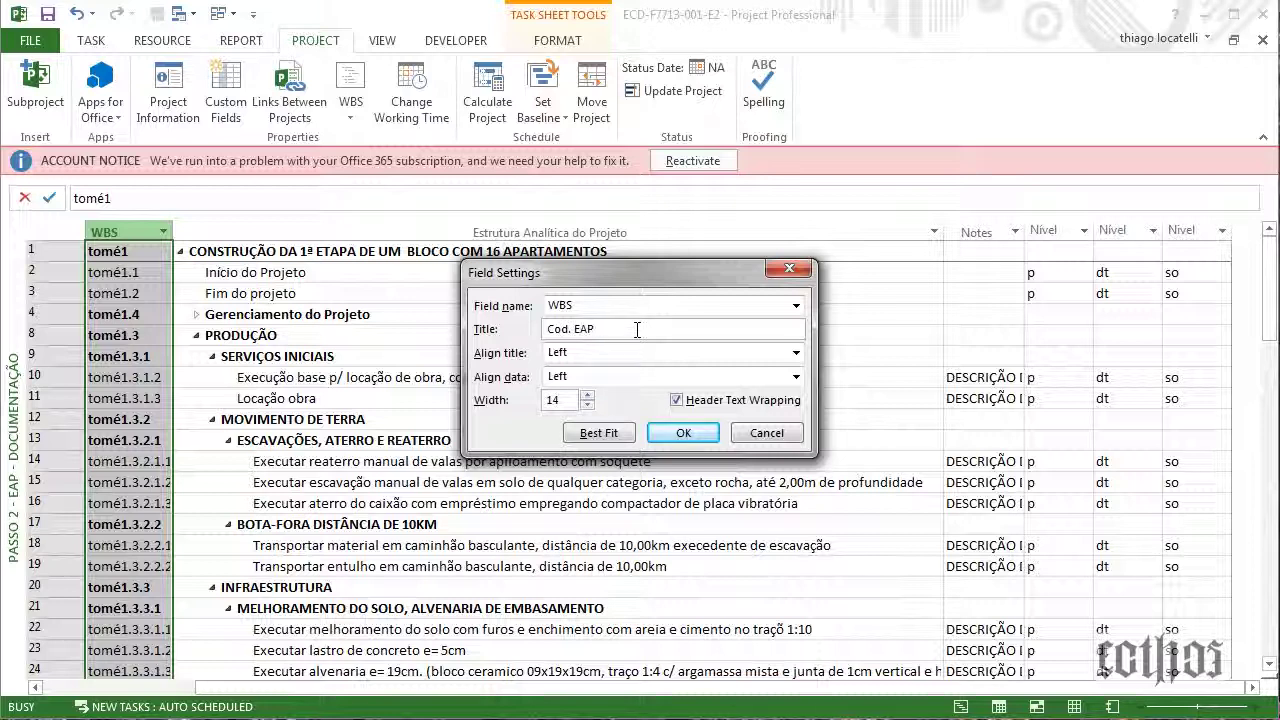
left_click(683, 432)
left_click(362, 500)
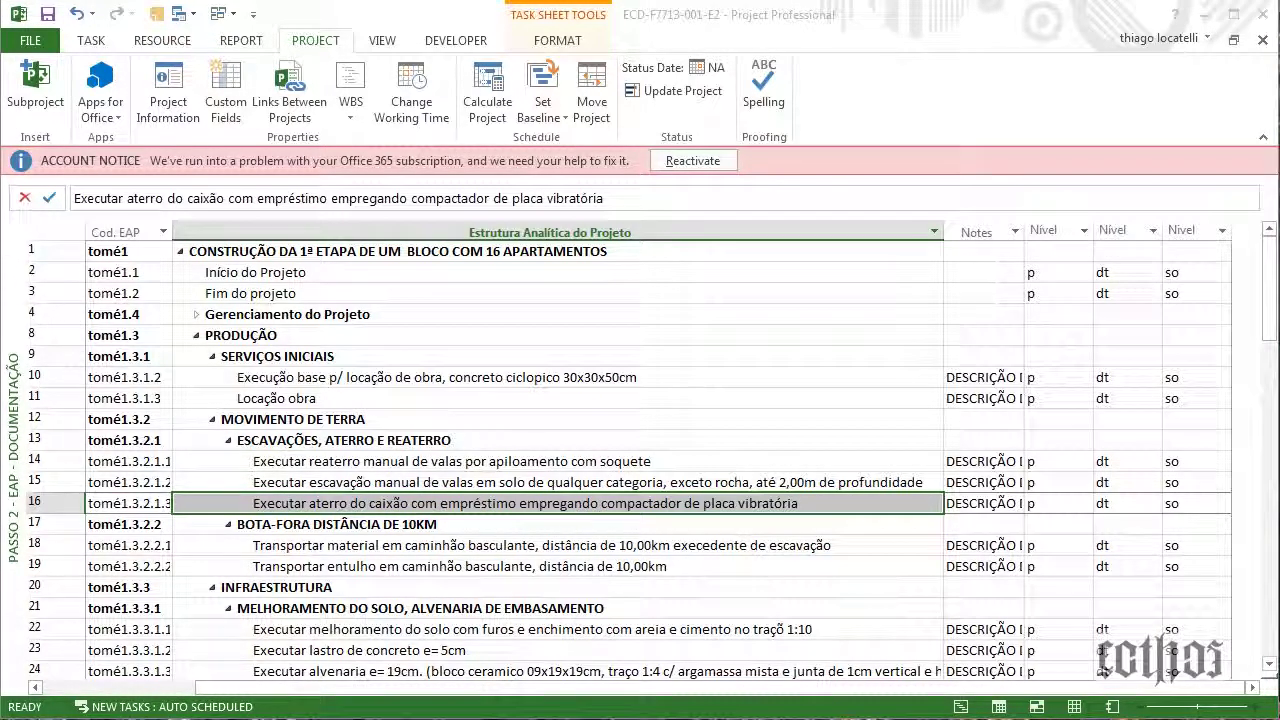
Move the Notepad note off screen and switch to the Passo 3 - ORG view
key("alt+Tab")
left_click_drag(526, 300, 614, 310)
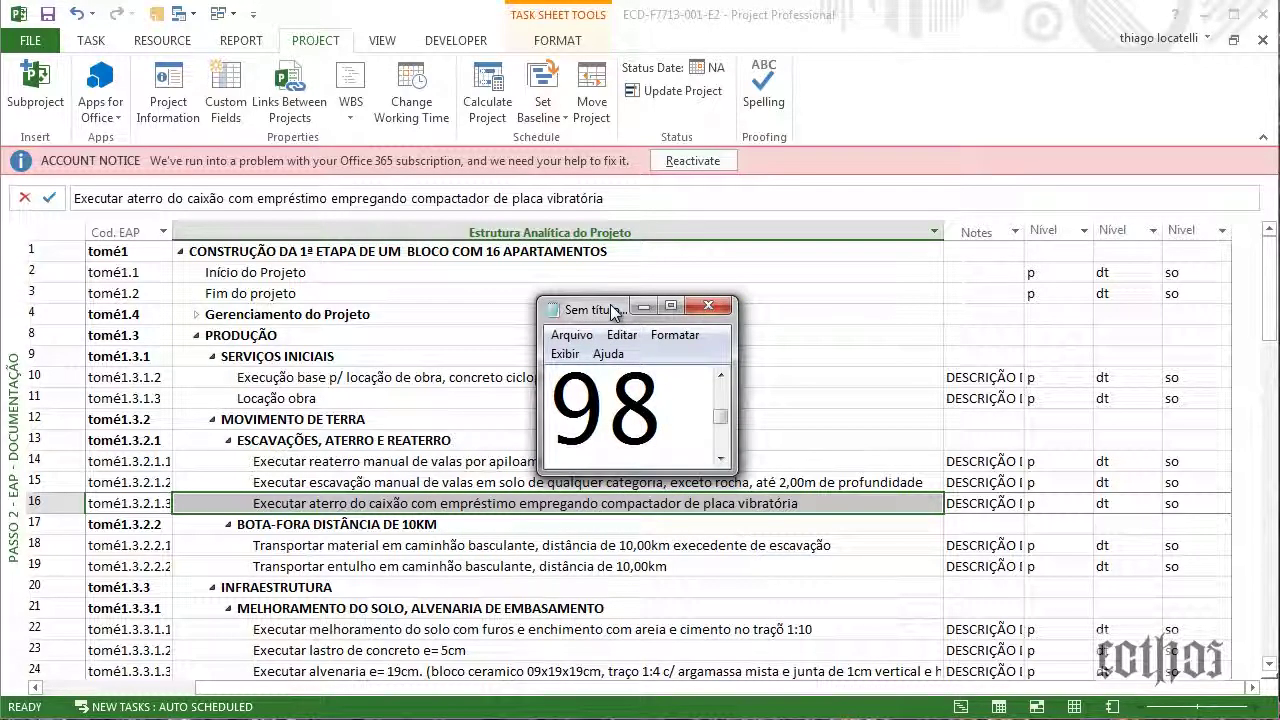
left_click_drag(608, 306, 0, 250)
right_click(20, 404)
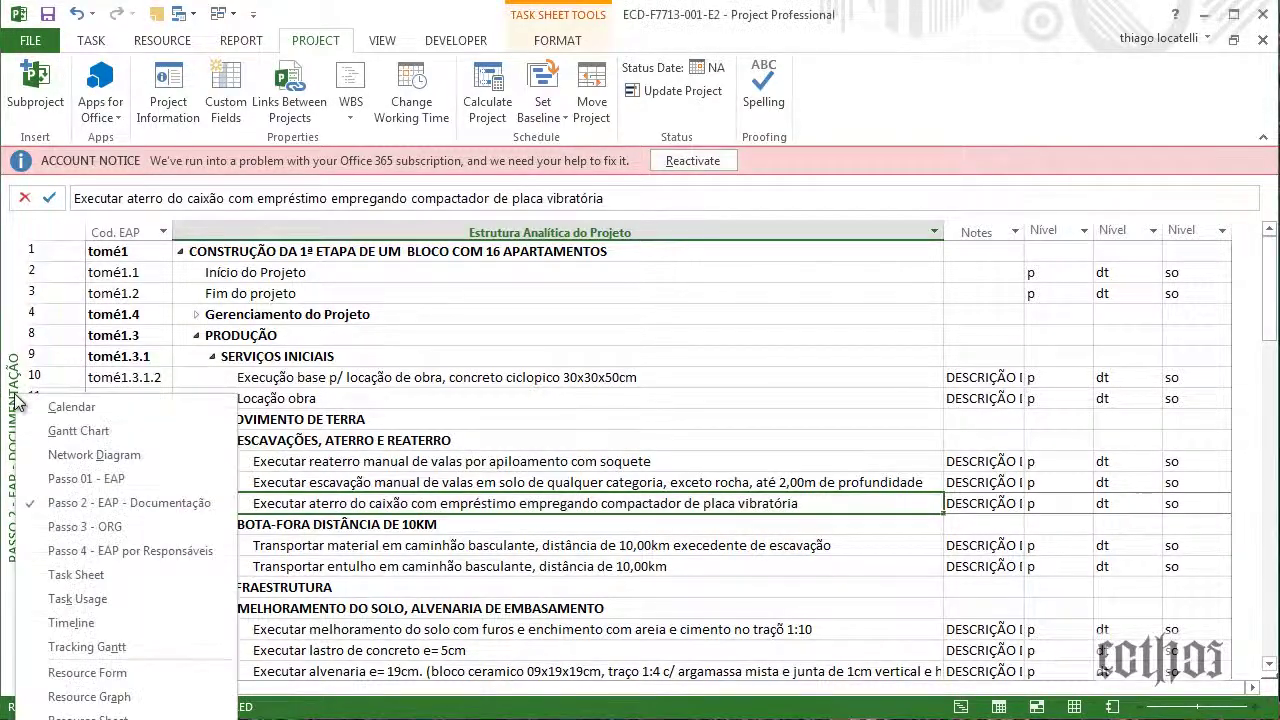
left_click(91, 535)
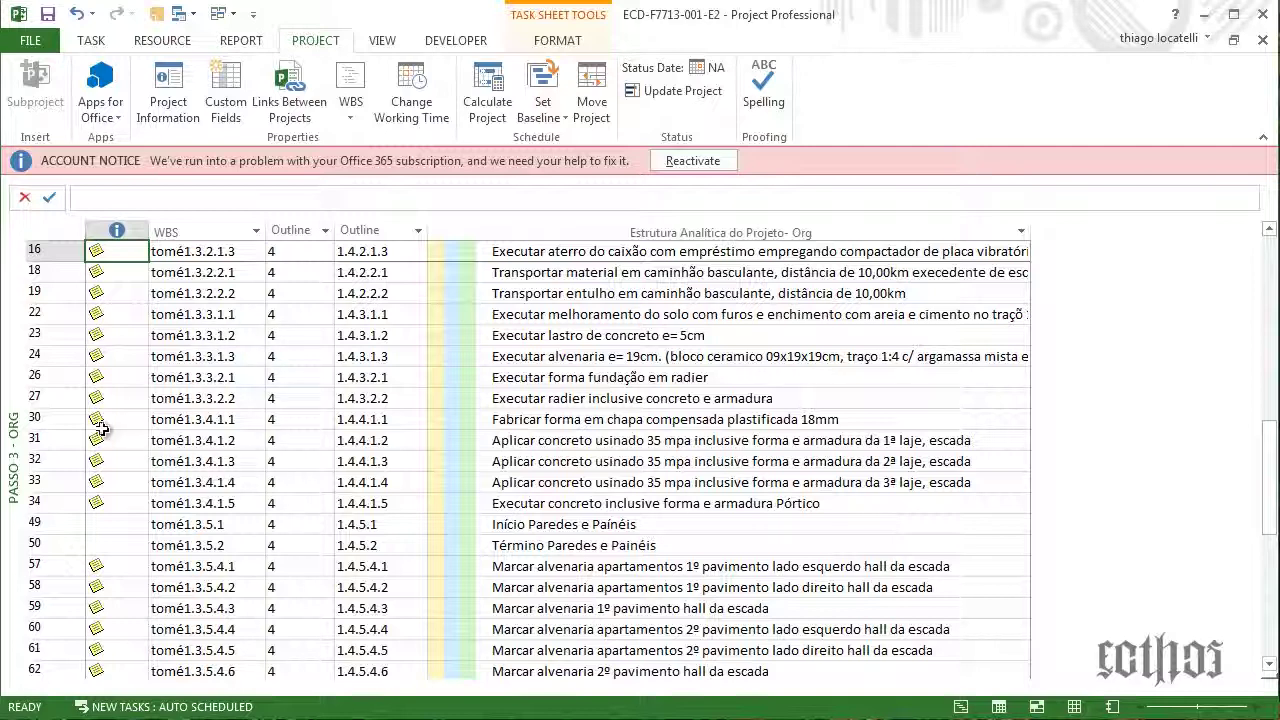
scroll(541, 319, "up", 4)
scroll(541, 319, "up", 7)
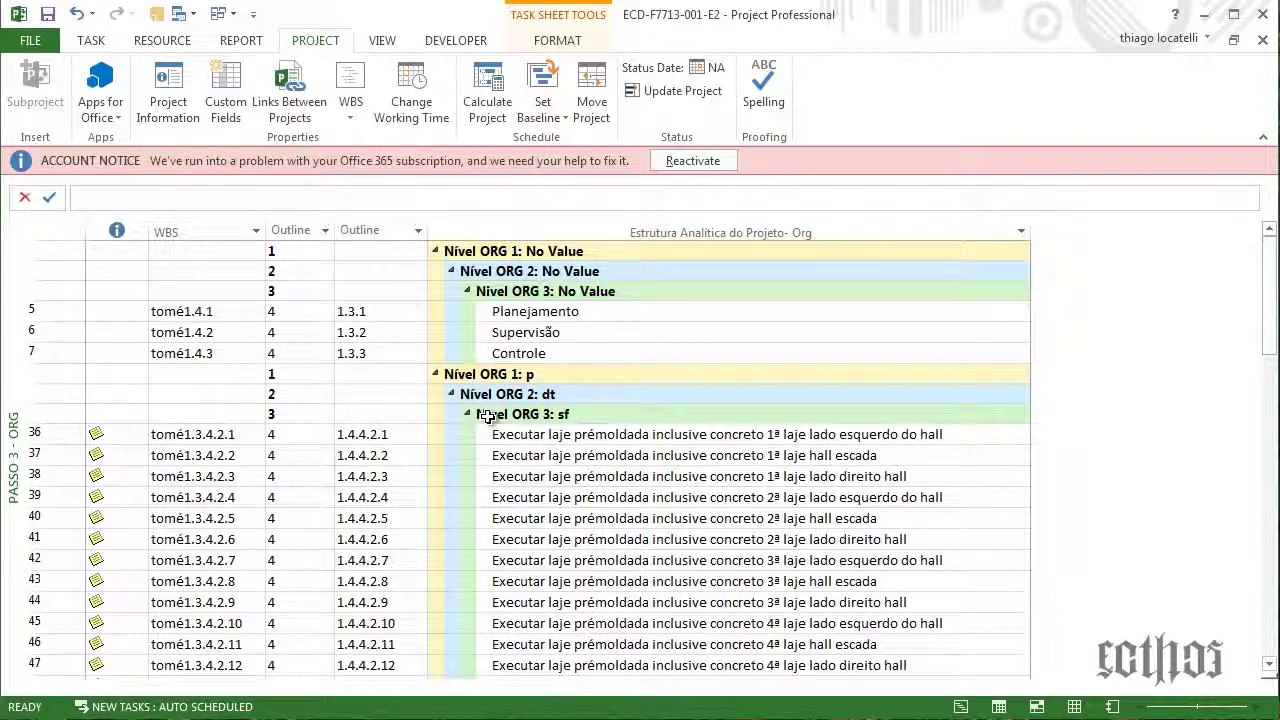
Remove the Outline Number and Outline Level fields from the Passo 3- ORG table definition
left_click(385, 40)
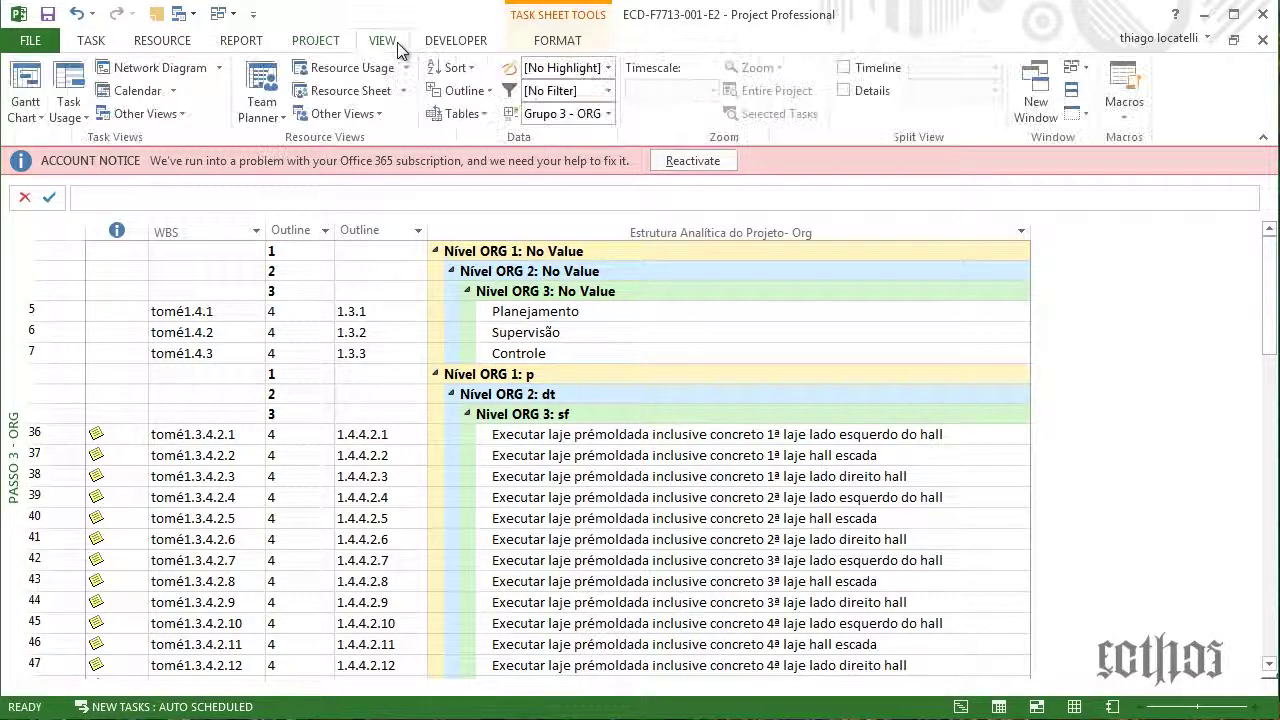
left_click(462, 114)
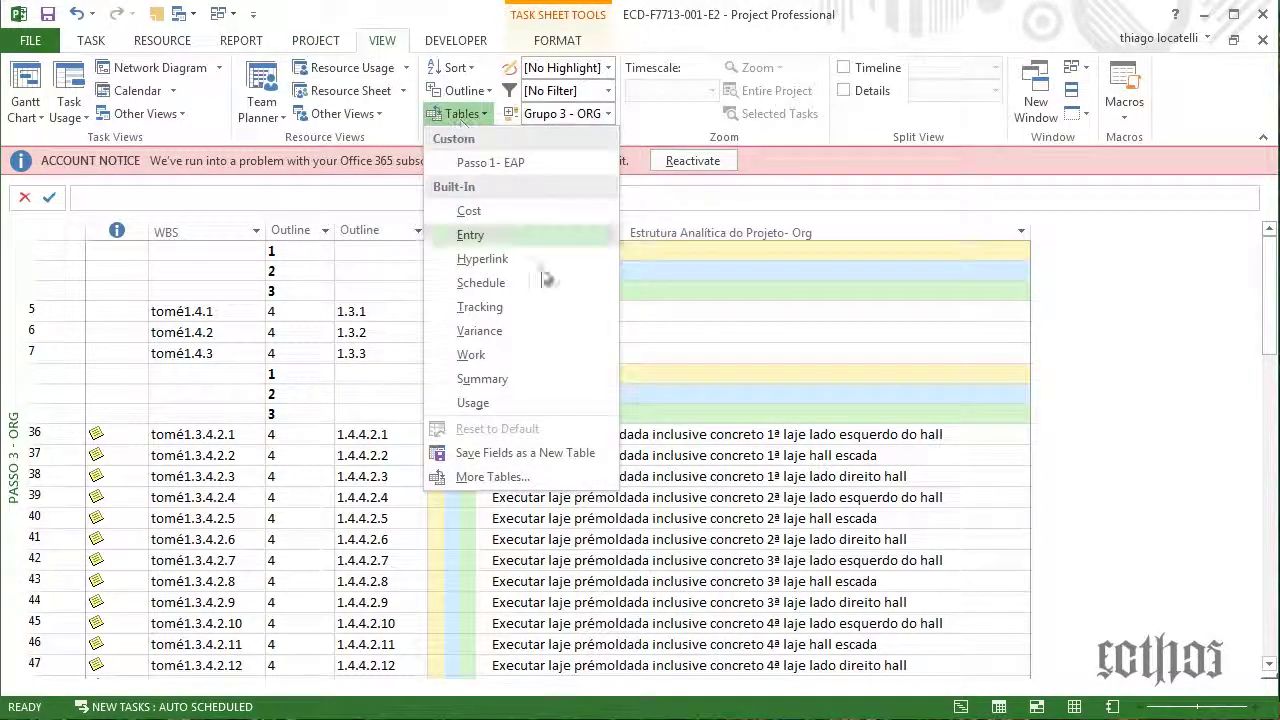
left_click(490, 477)
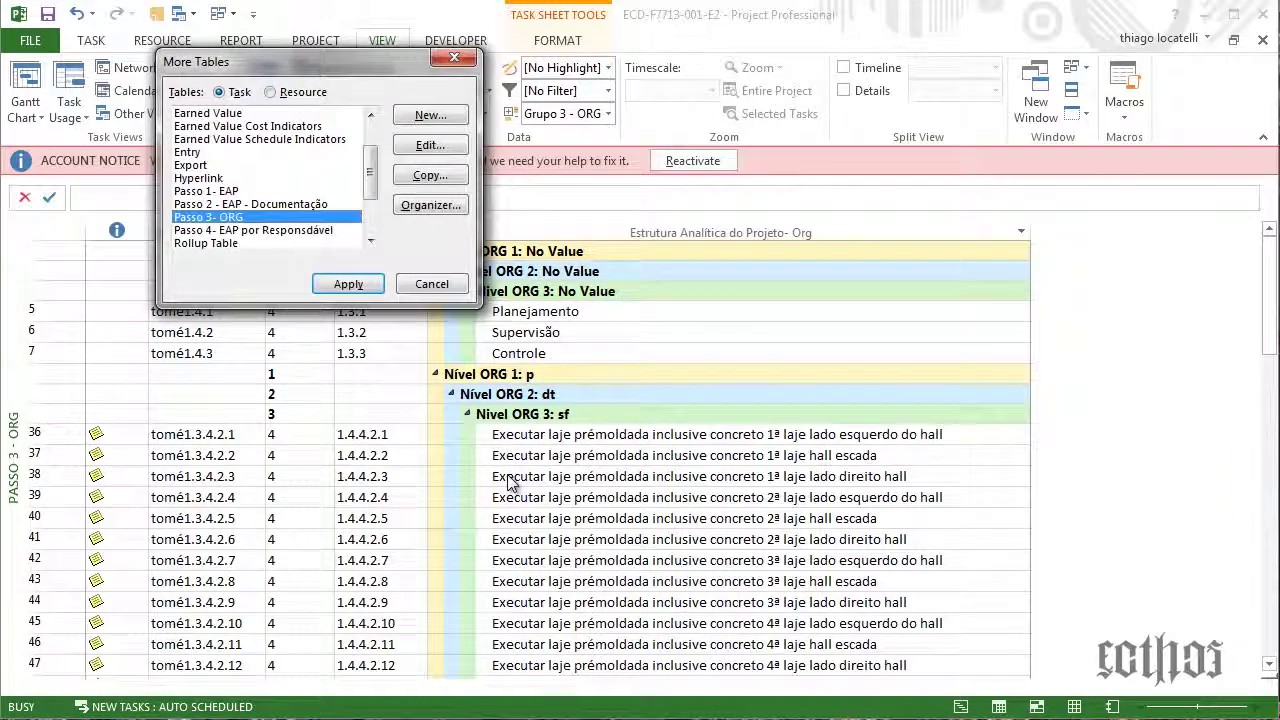
left_click(430, 145)
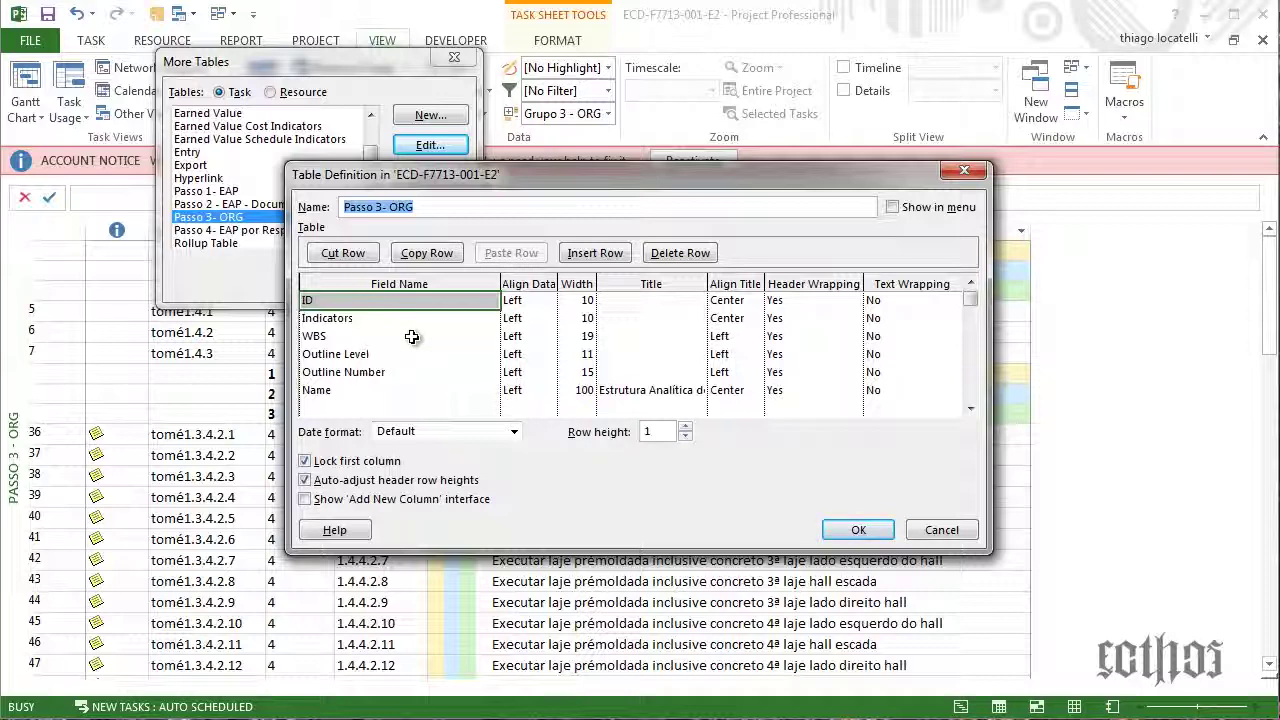
left_click(412, 337)
left_click(417, 354)
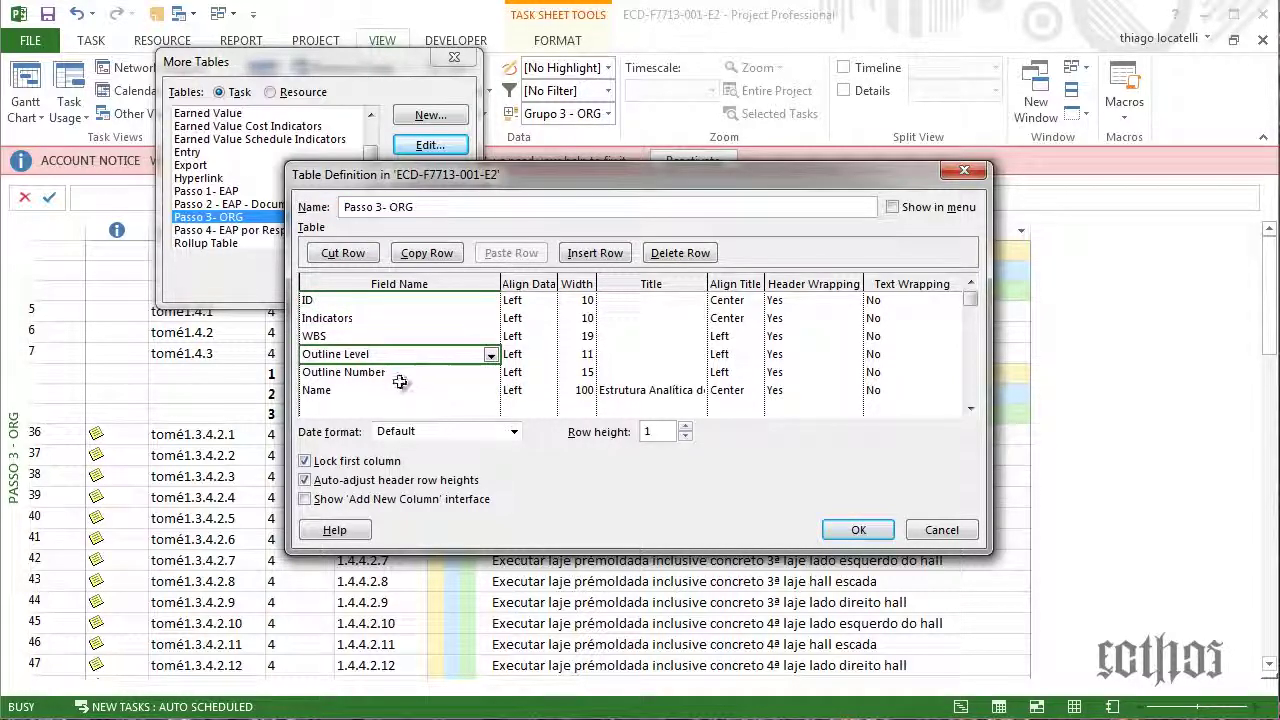
left_click(400, 373)
left_click(415, 354)
left_click(413, 372)
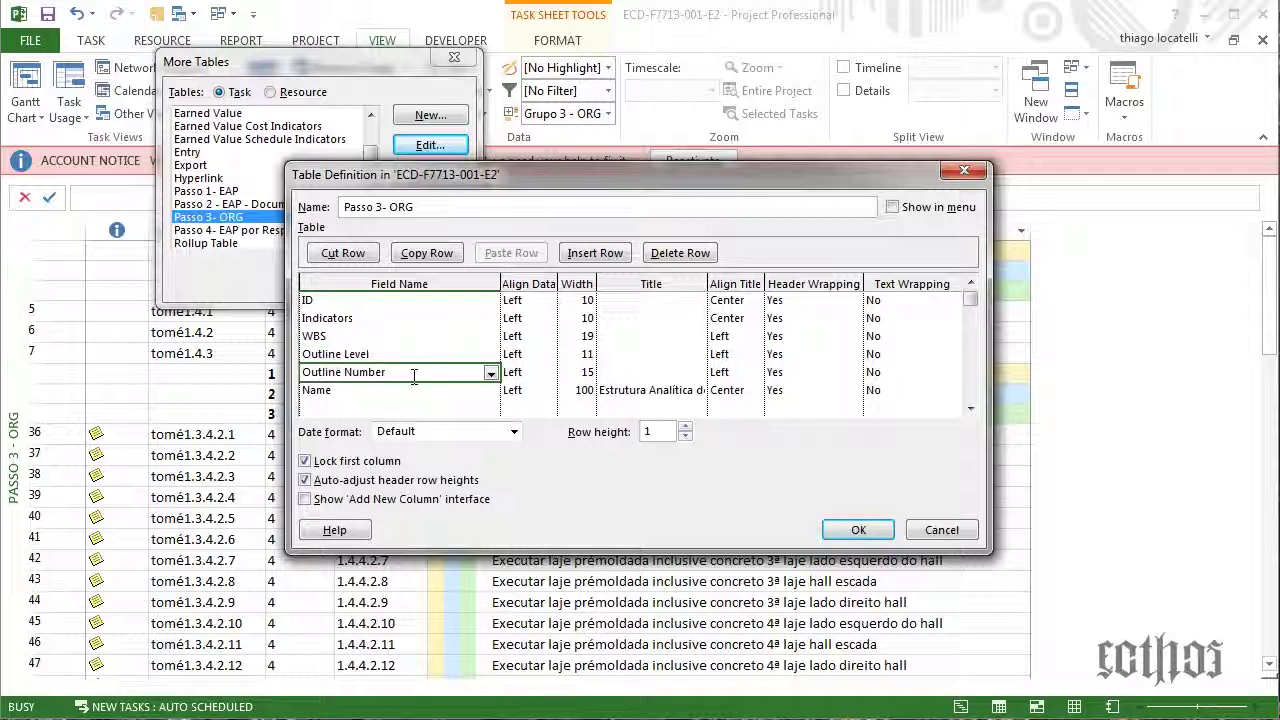
key("Delete")
key("Up")
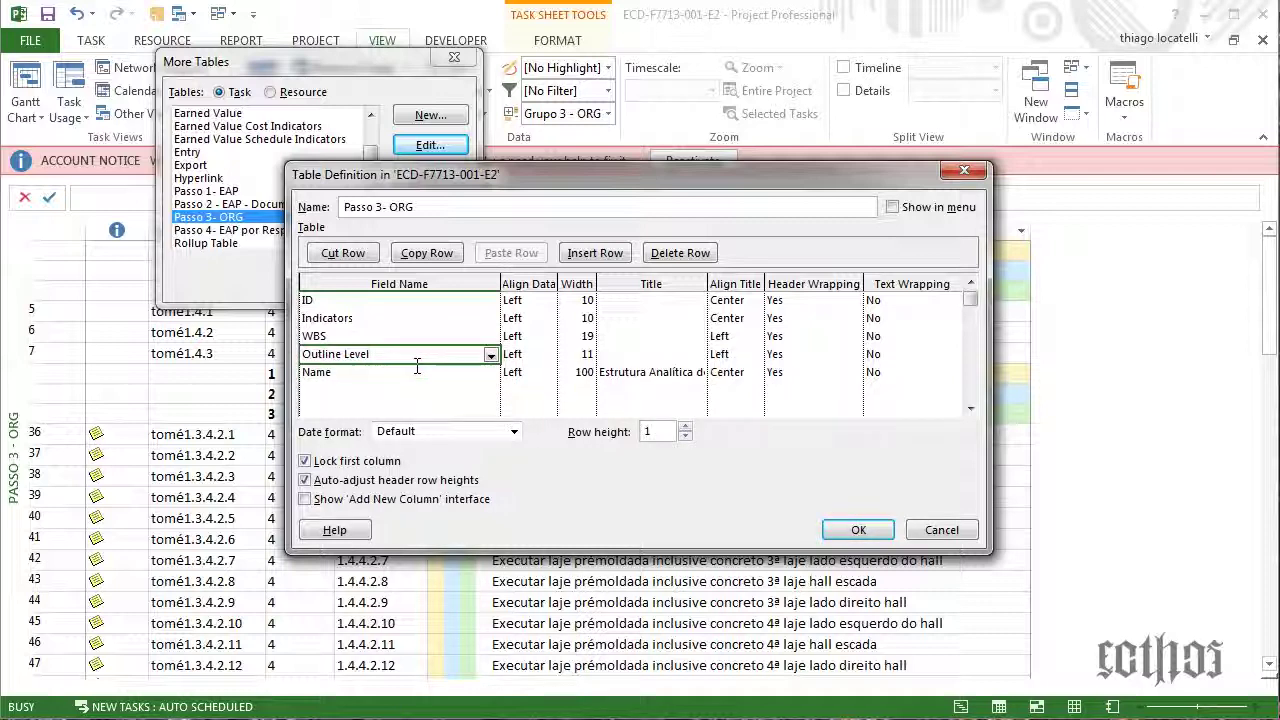
key("Delete")
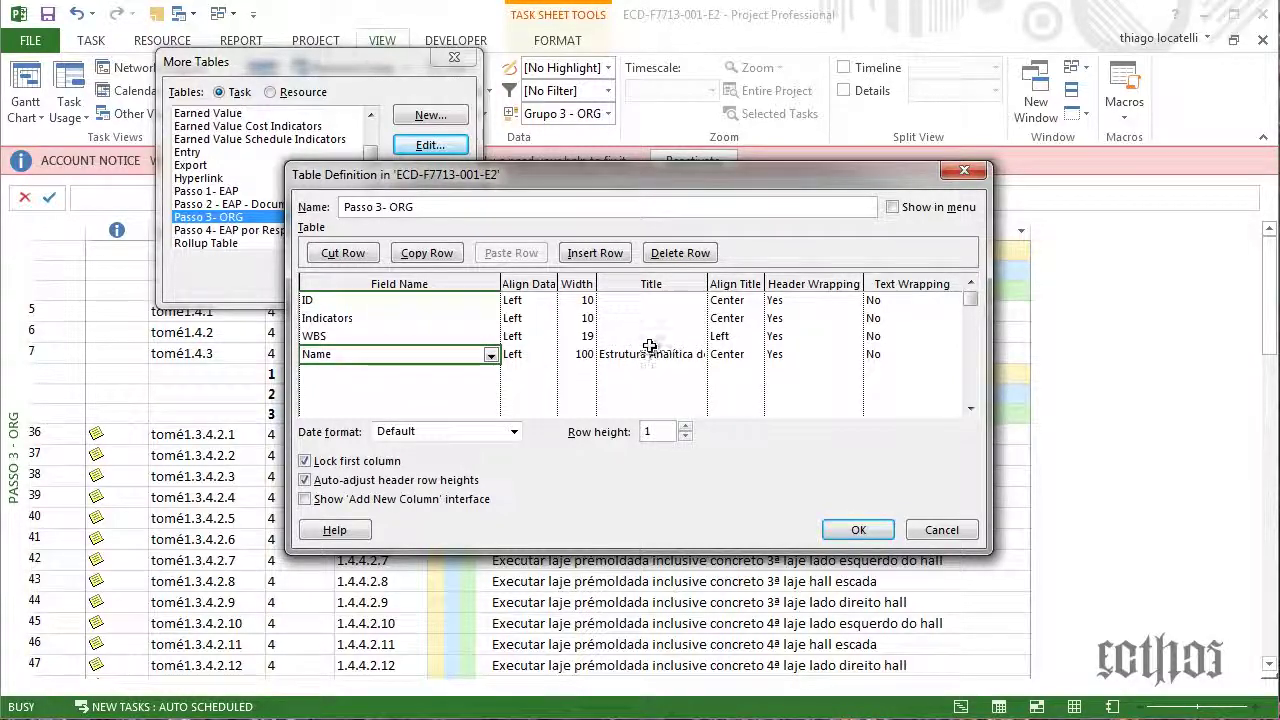
Title the WBS column 'Cod. EAP' and save the table definition
left_click(650, 340)
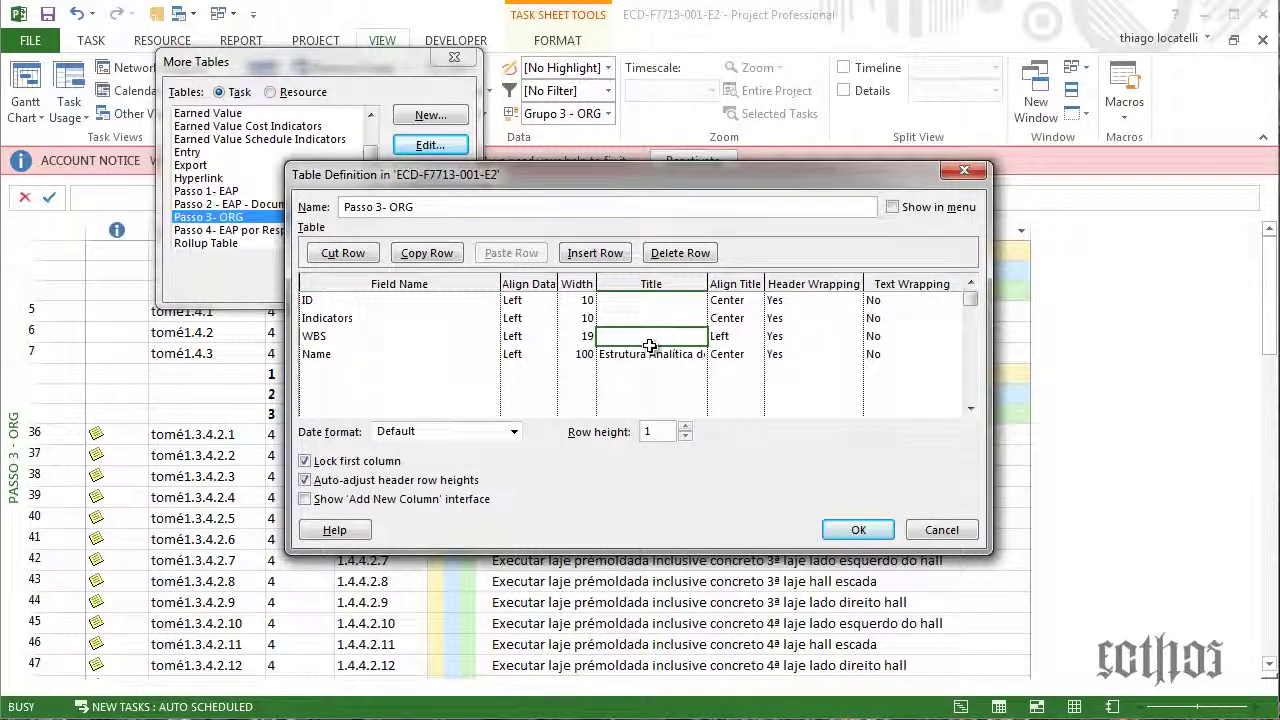
type("Cod. EAP")
left_click(853, 531)
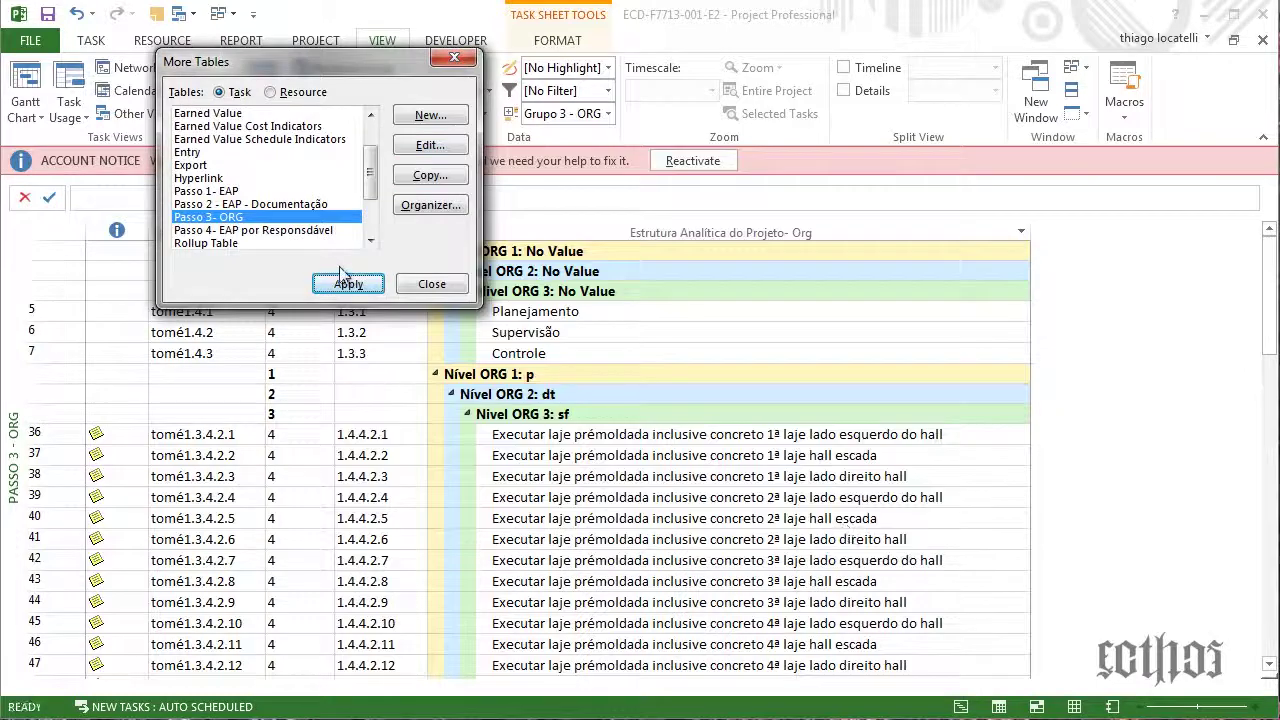
Close the More Tables list and open the Grupo 3 - ORG grouping definition for editing
left_click(440, 290)
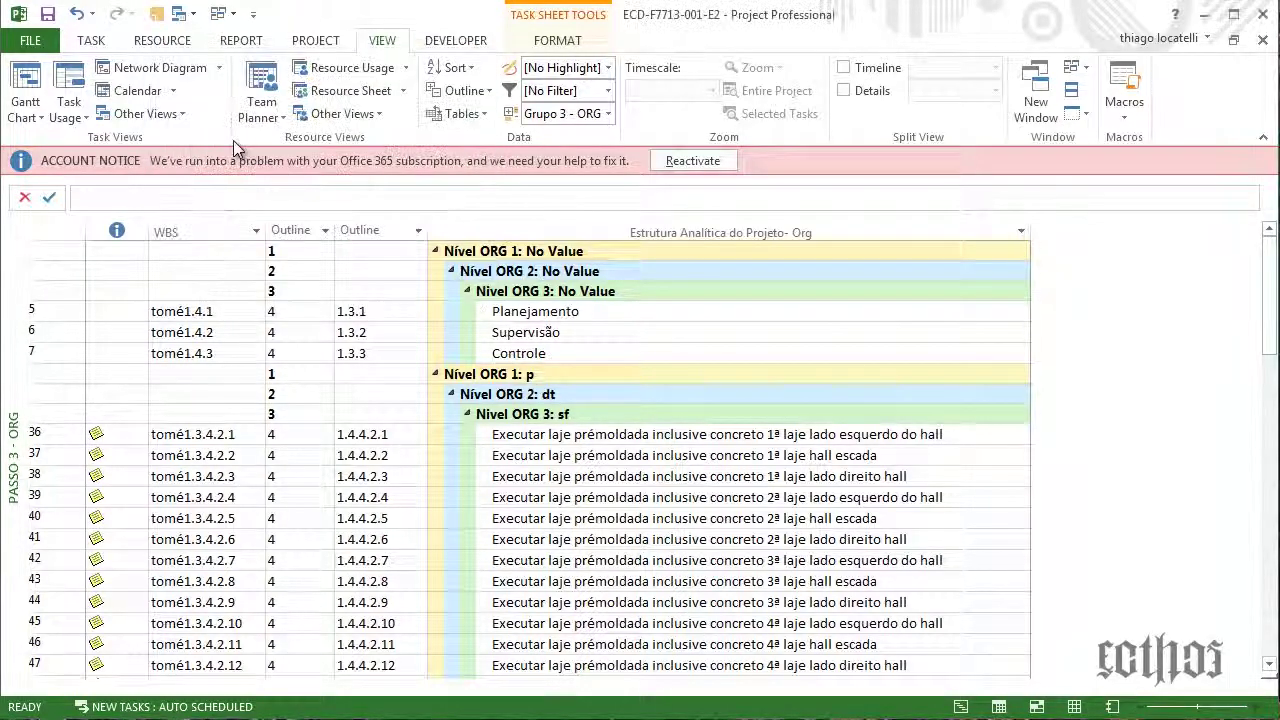
left_click(140, 113)
left_click(152, 384)
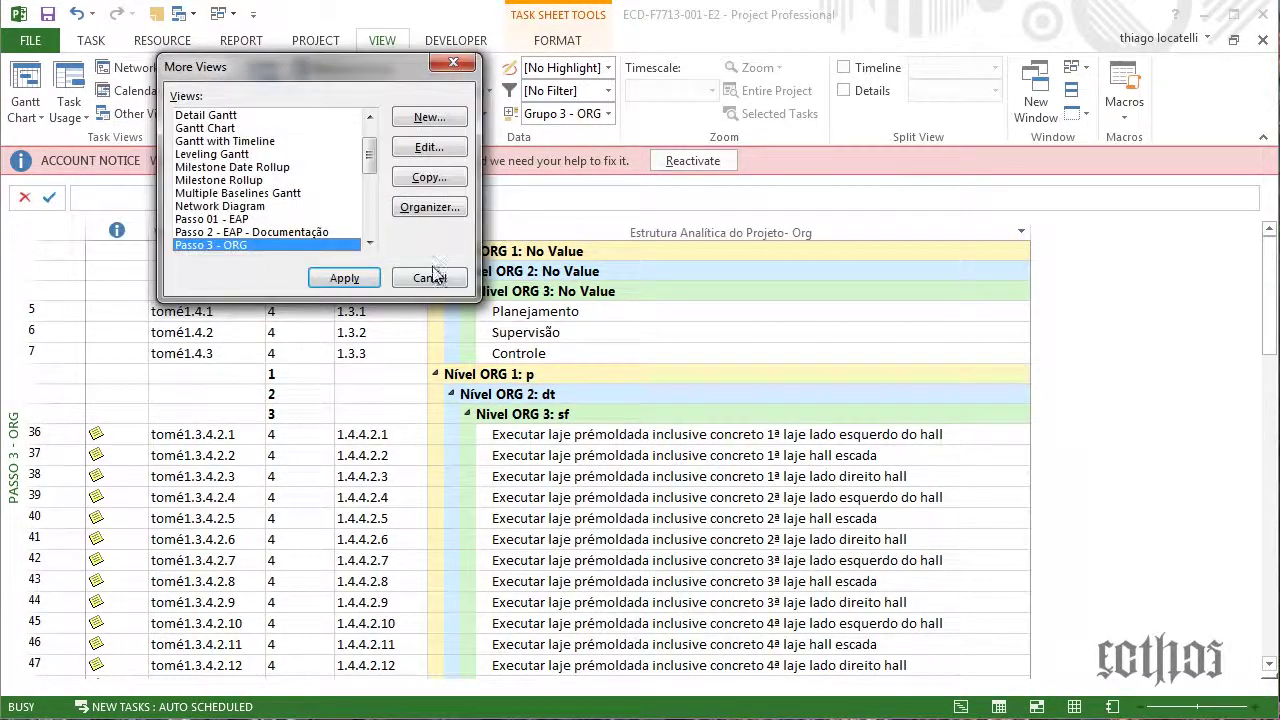
left_click(434, 274)
left_click(609, 113)
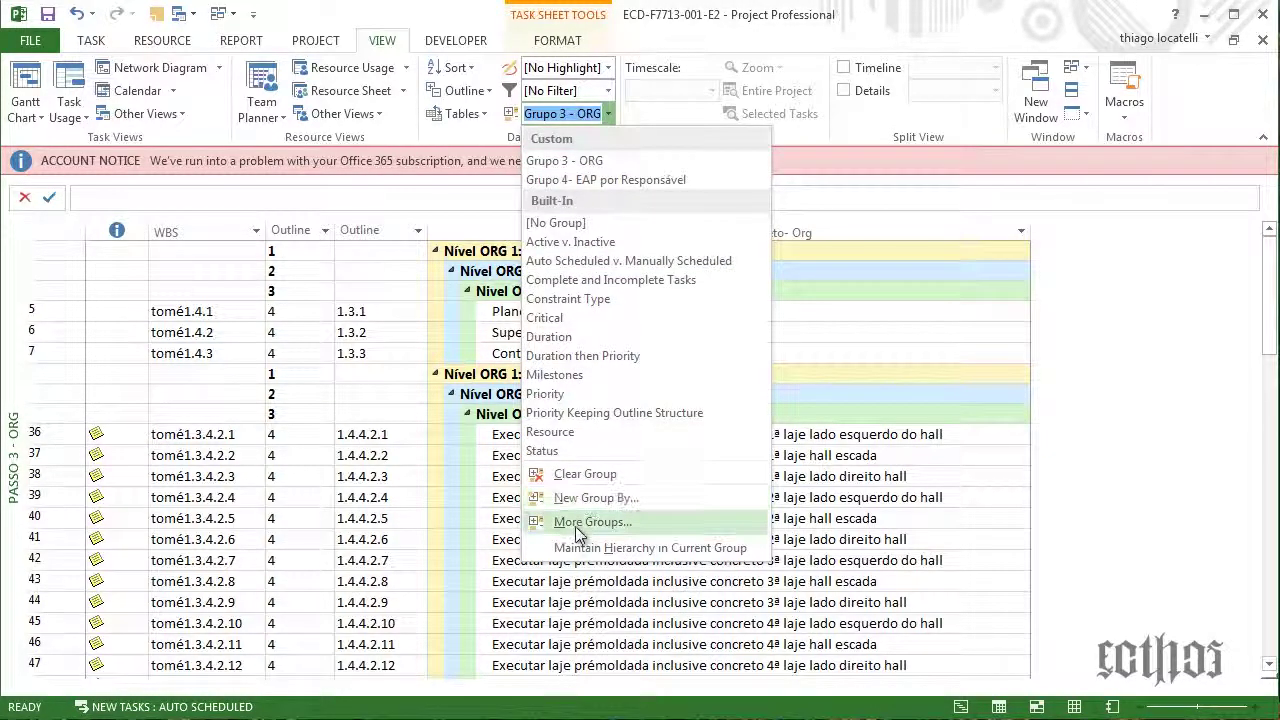
left_click(590, 522)
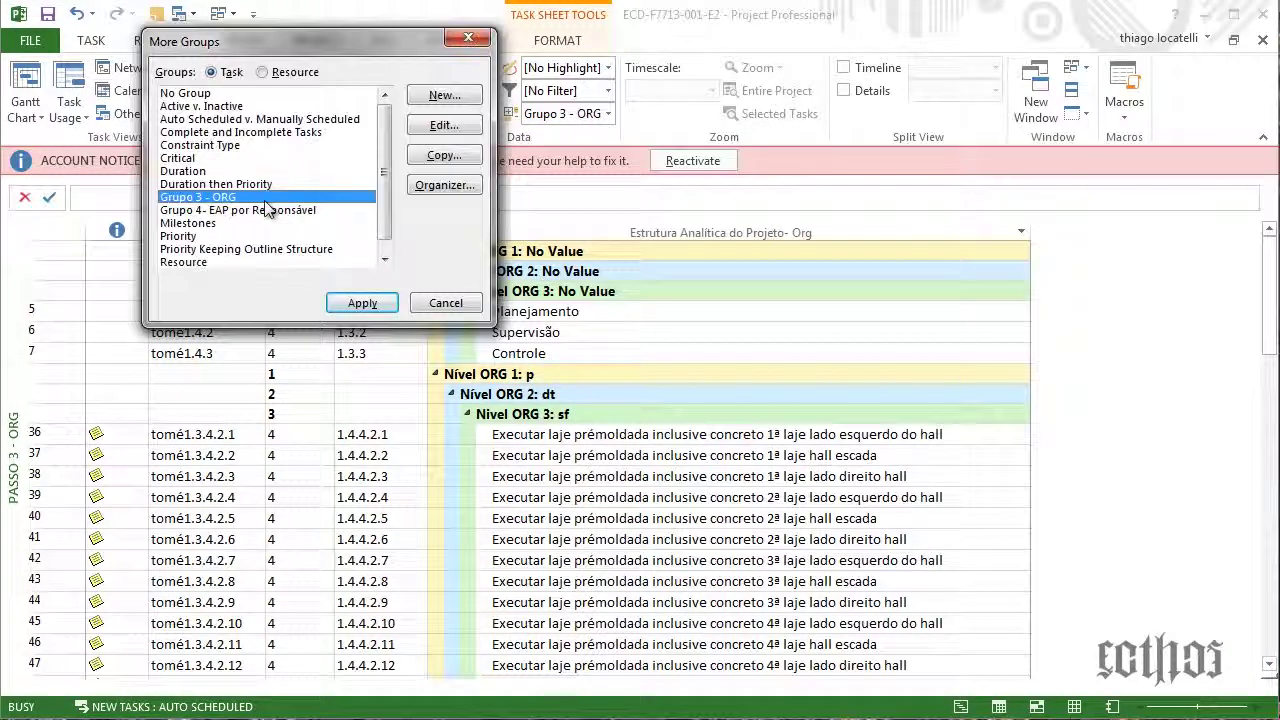
left_click(444, 125)
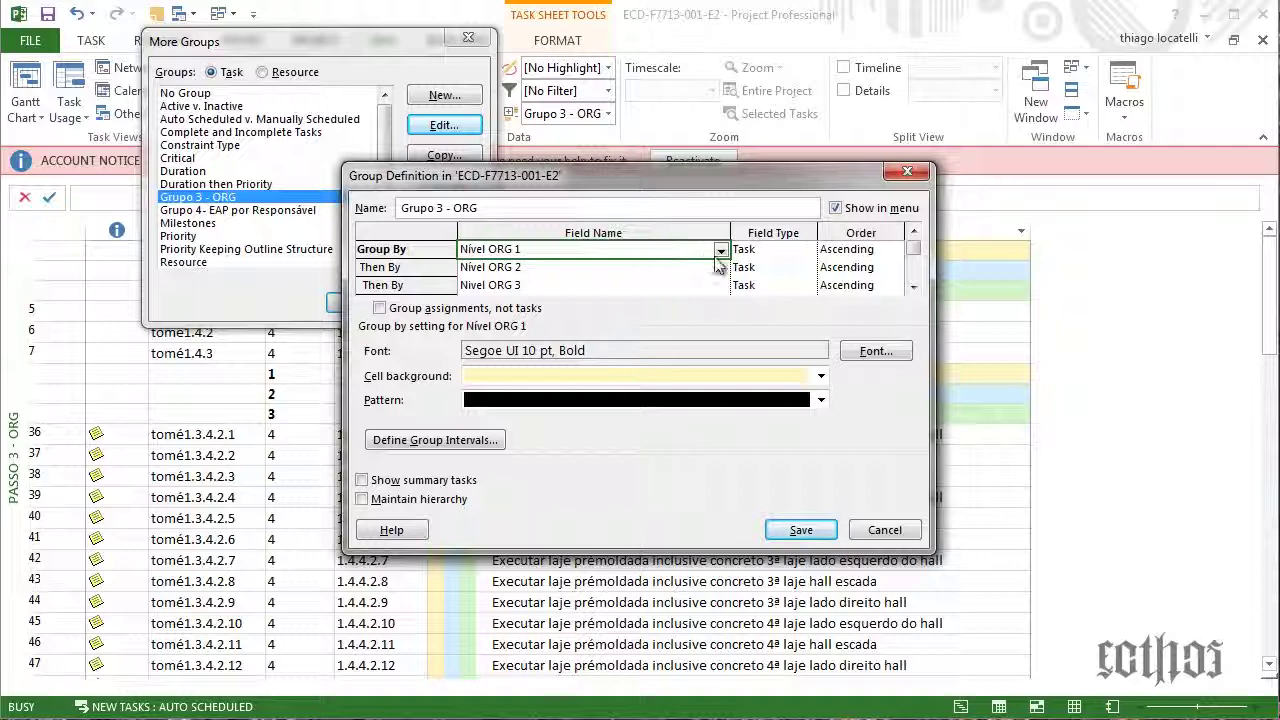
Verify grouping levels Nível ORG 1, 2 and 3, then save the Grupo 3 - ORG definition
left_click(720, 250)
left_click(720, 250)
left_click(718, 285)
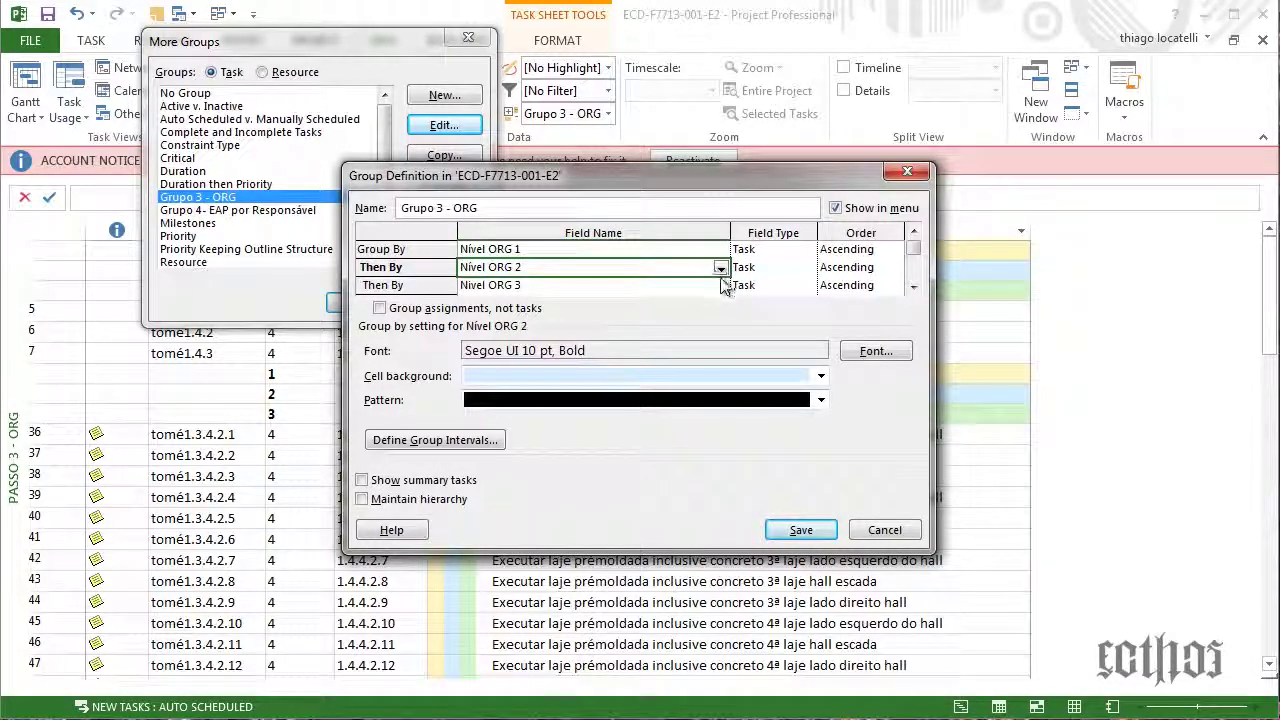
left_click(720, 286)
left_click(720, 286)
left_click(720, 286)
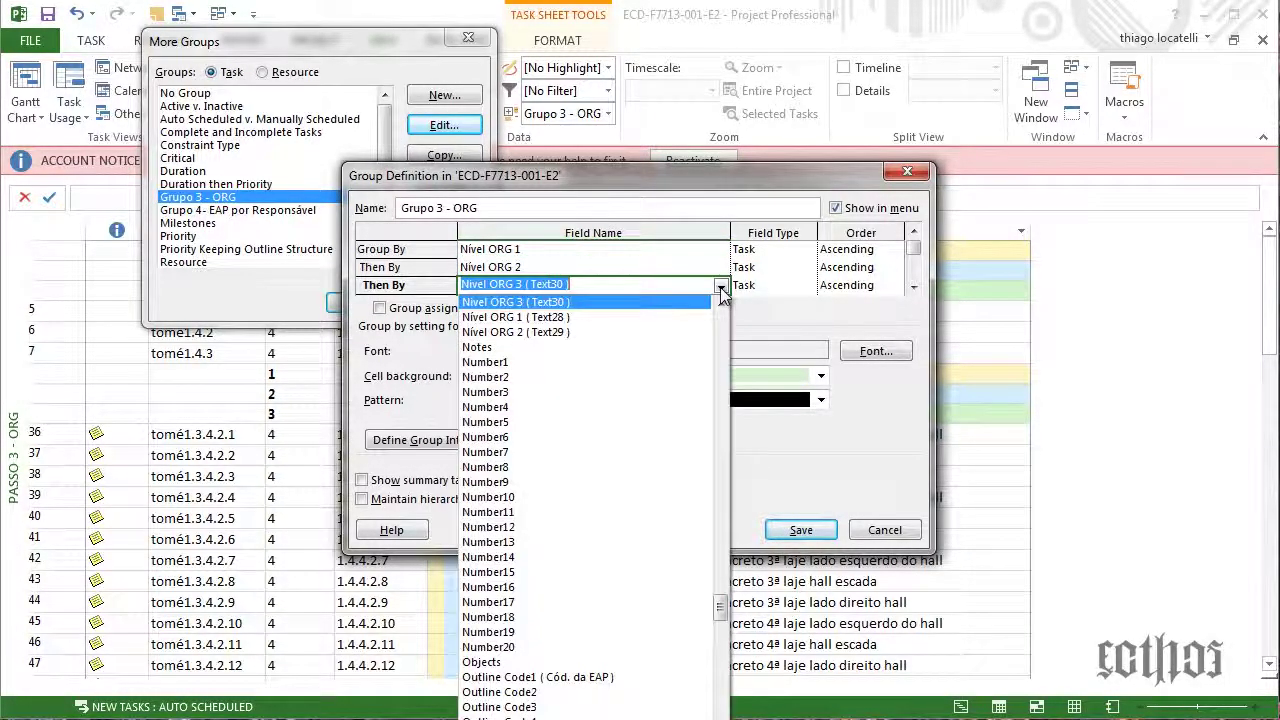
left_click(720, 286)
left_click(914, 292)
left_click(914, 292)
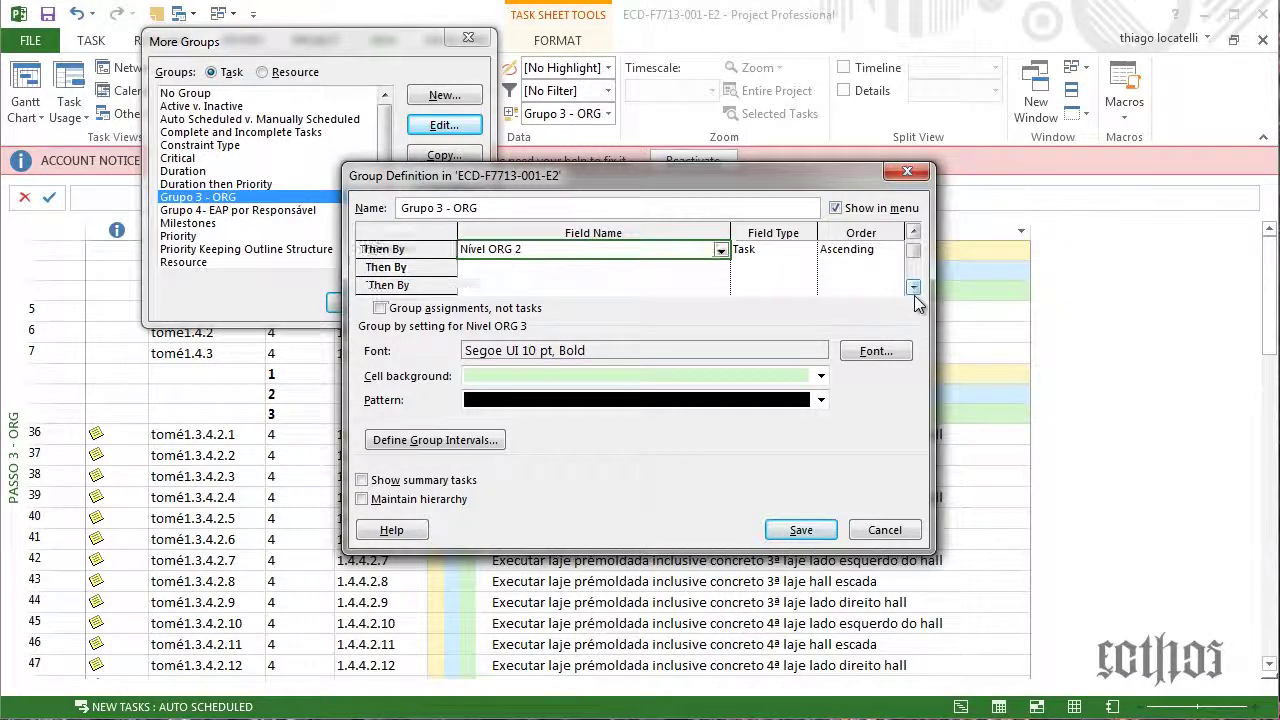
left_click(801, 530)
left_click(450, 304)
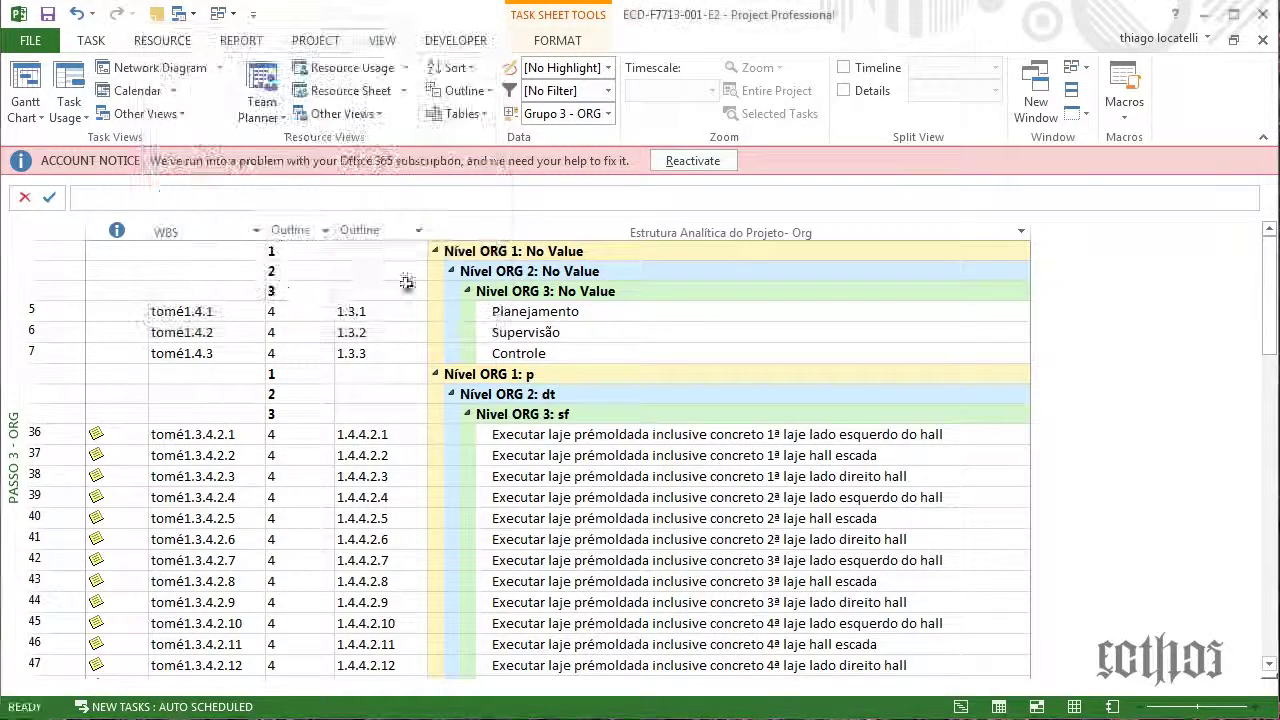
left_click(164, 116)
Set the Passo 3 - ORG view to table Passo 3- ORG with the All Tasks filter, then apply it
left_click(157, 380)
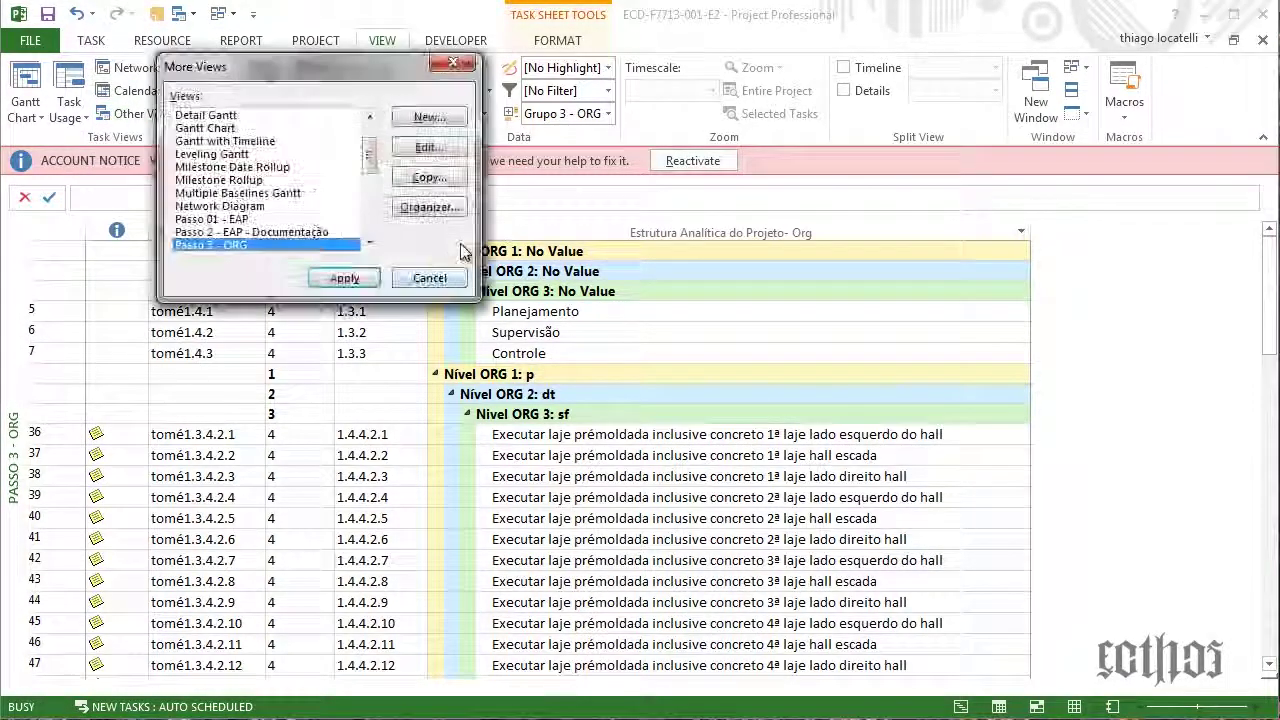
left_click(429, 147)
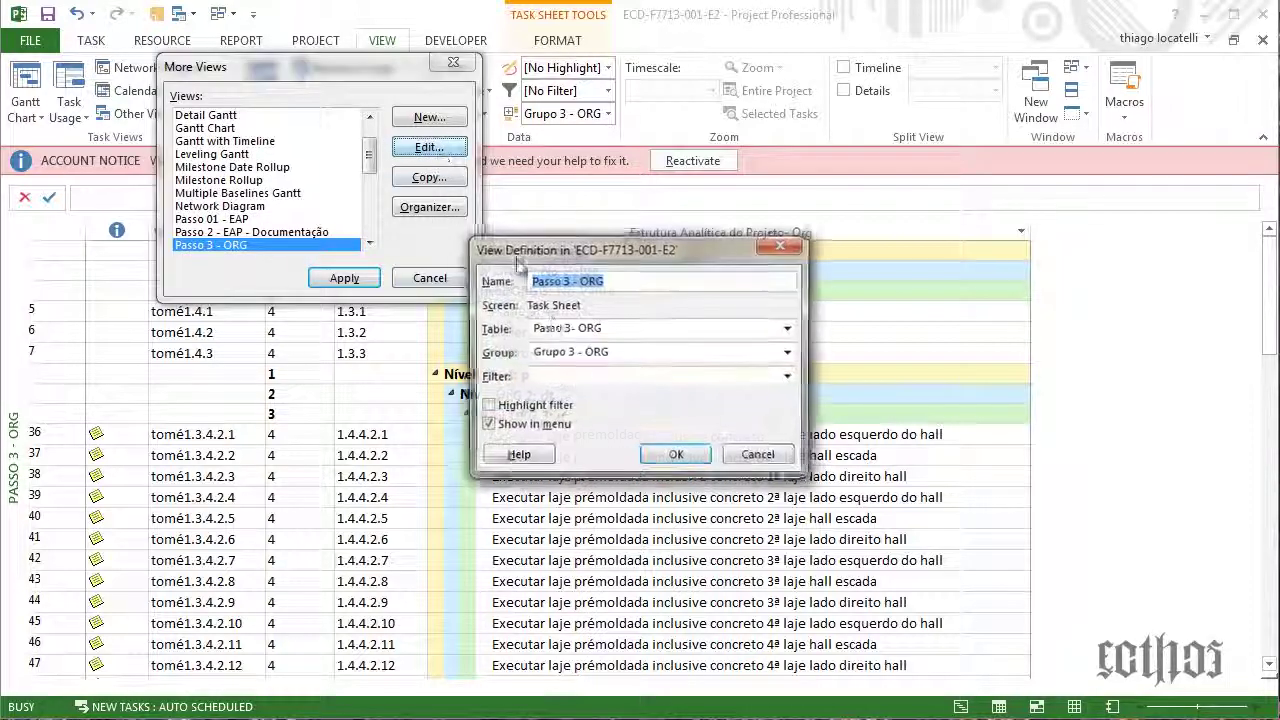
left_click(612, 330)
left_click(564, 539)
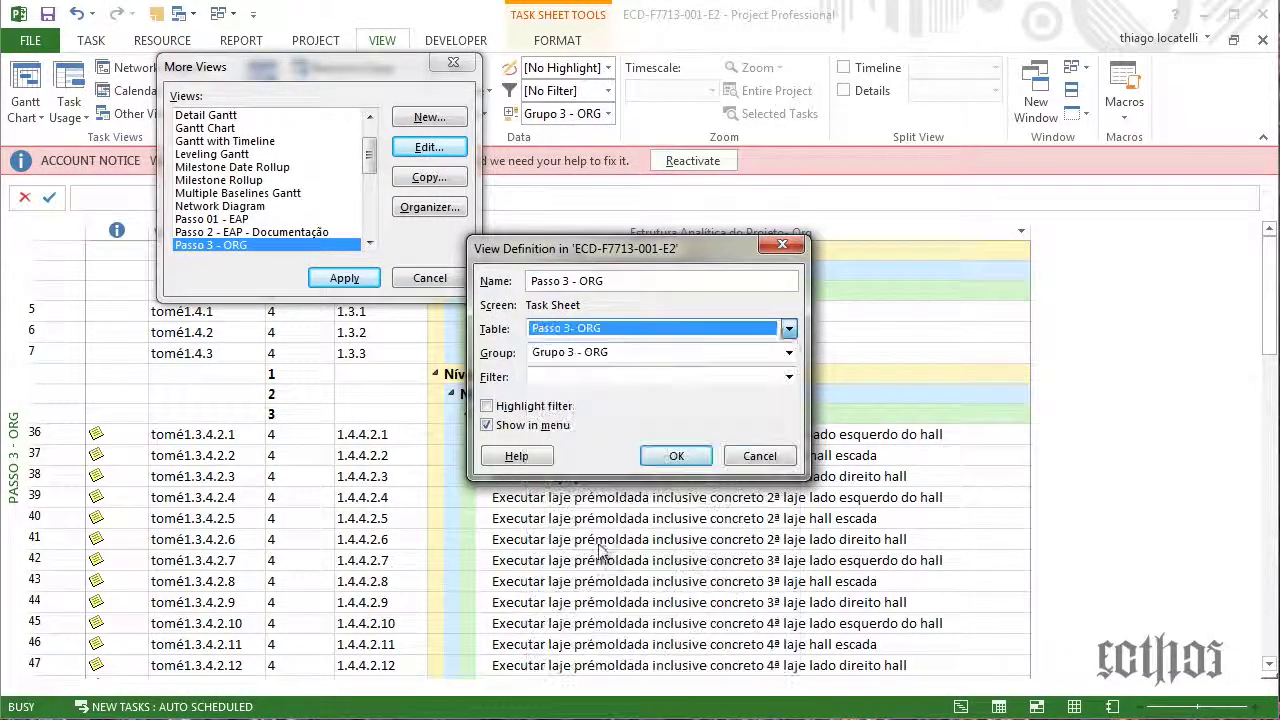
left_click(627, 377)
left_click(628, 397)
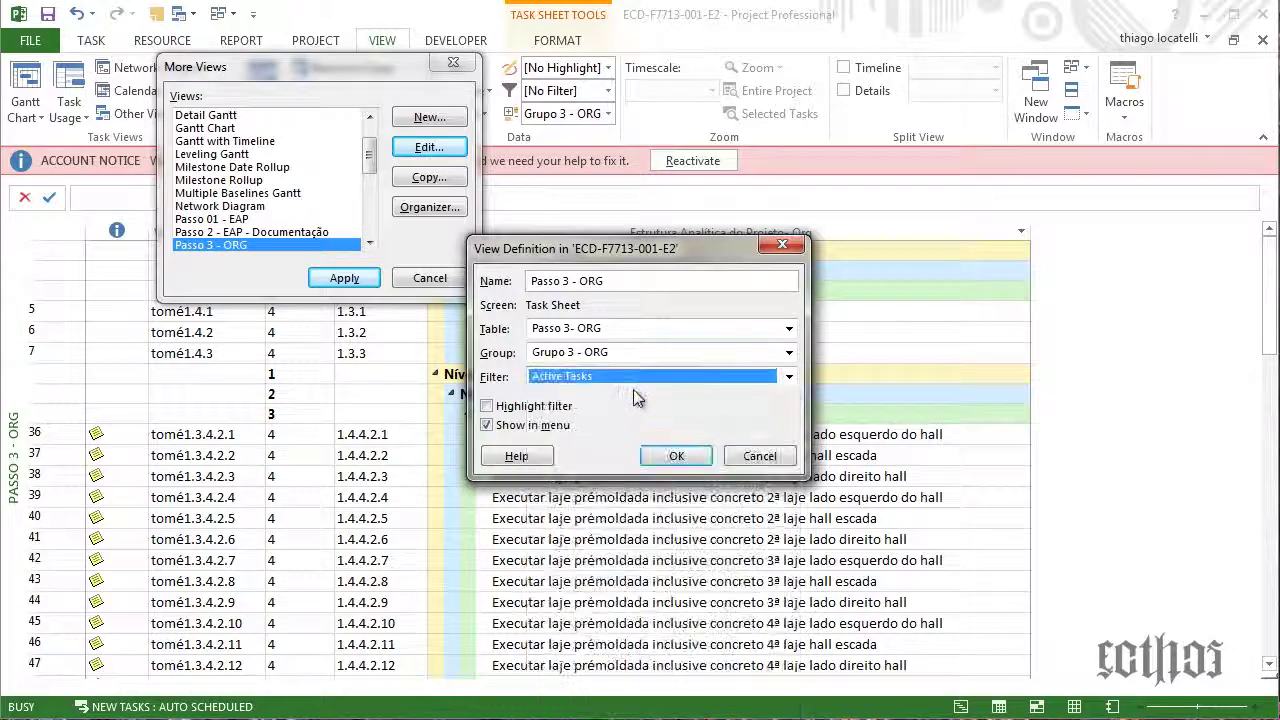
left_click(632, 377)
left_click(634, 411)
left_click(676, 456)
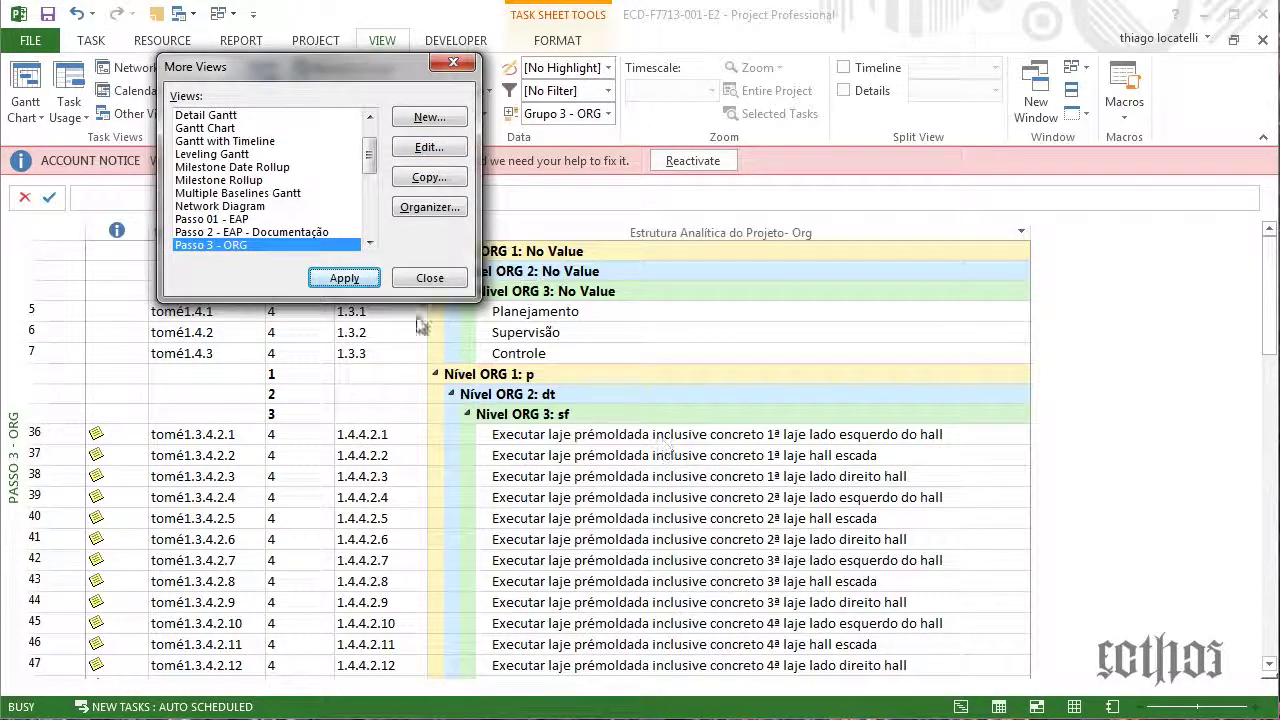
left_click(366, 278)
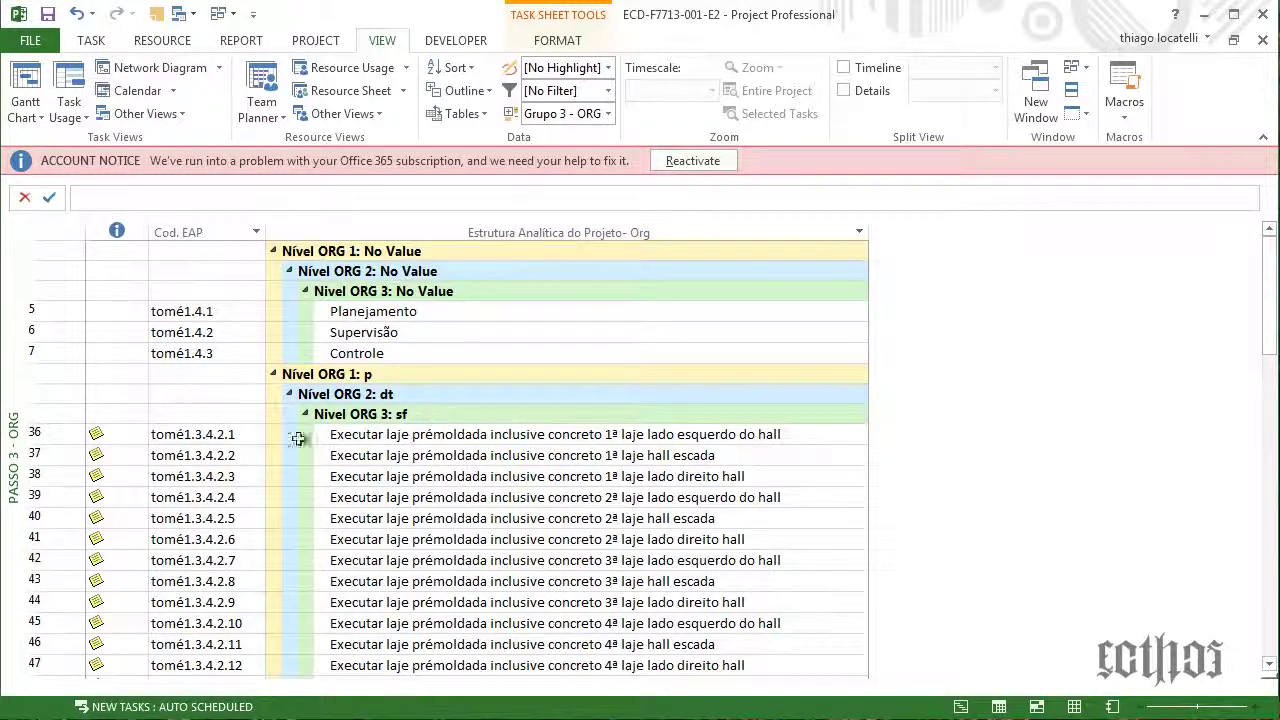
Scroll through the regrouped task sheet and move the note showing 12 to mid-screen
scroll(630, 437, "down", 3)
scroll(630, 437, "down", 1)
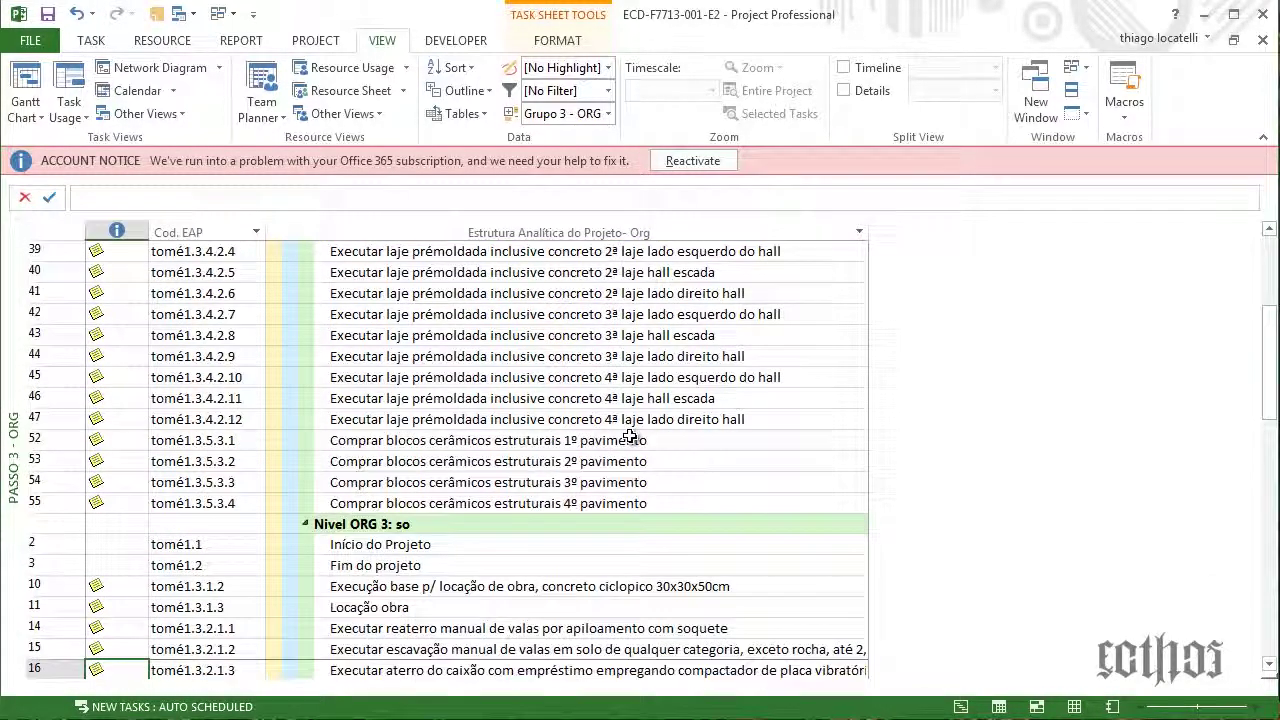
scroll(630, 437, "up", 3)
scroll(630, 437, "up", 1)
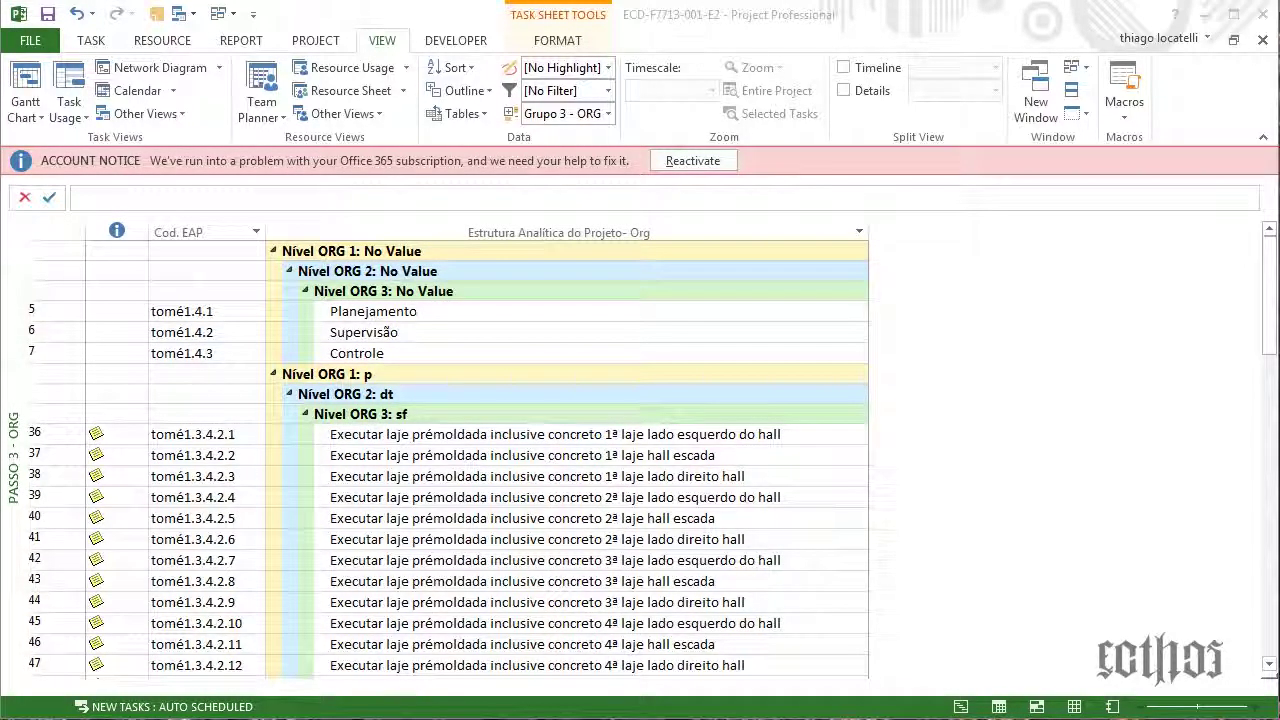
left_click_drag(0, 232, 595, 232)
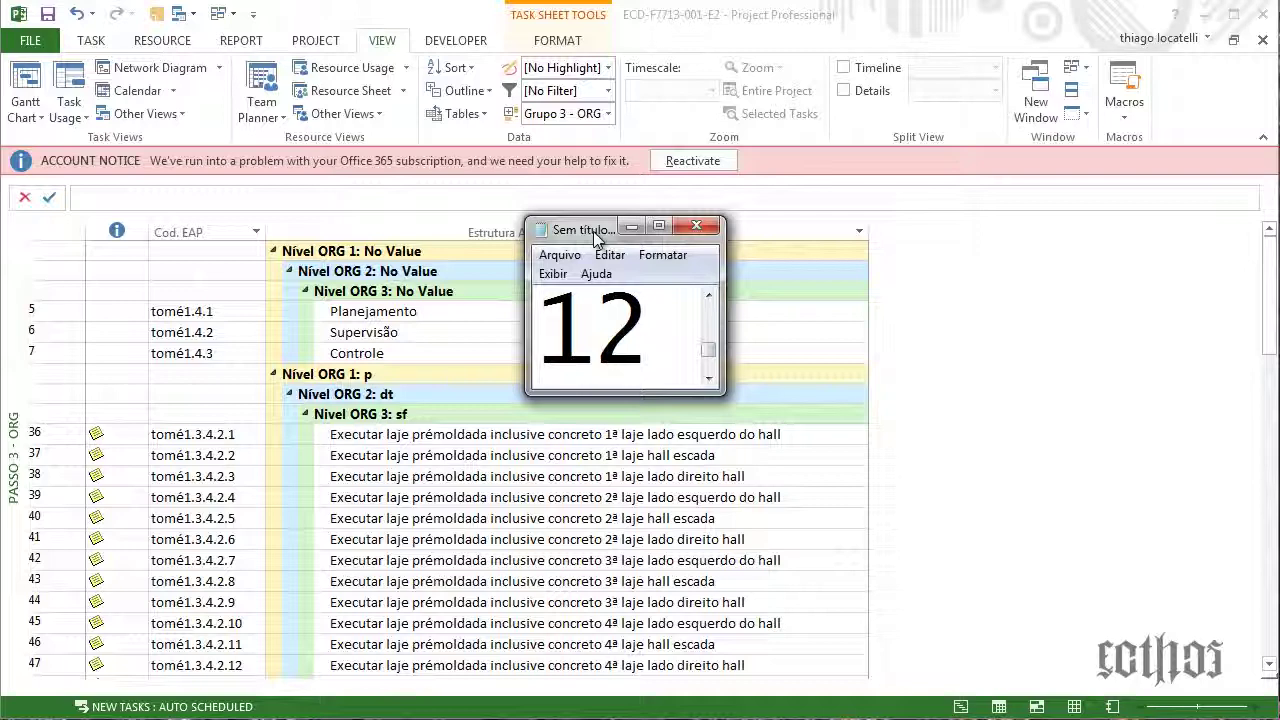
Move the note off screen, scroll through the pasted Project screenshots in Word, then close Word
left_click_drag(595, 232, 0, 210)
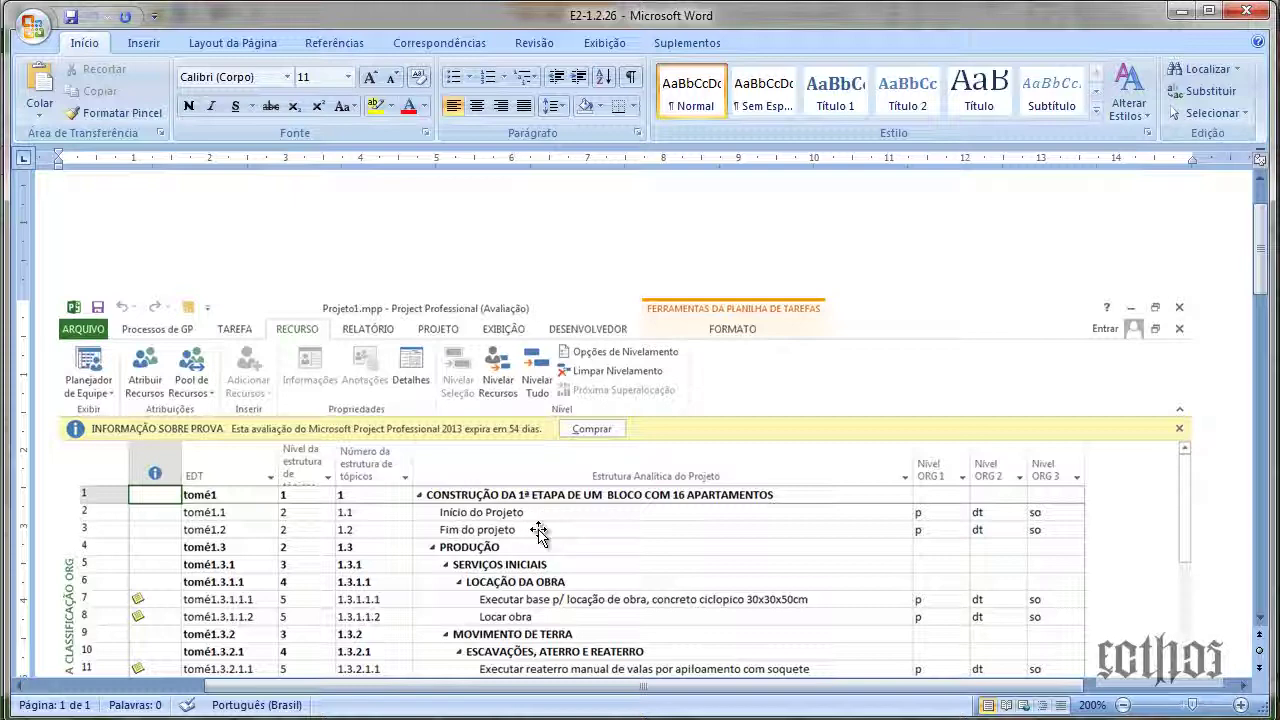
left_click(145, 340)
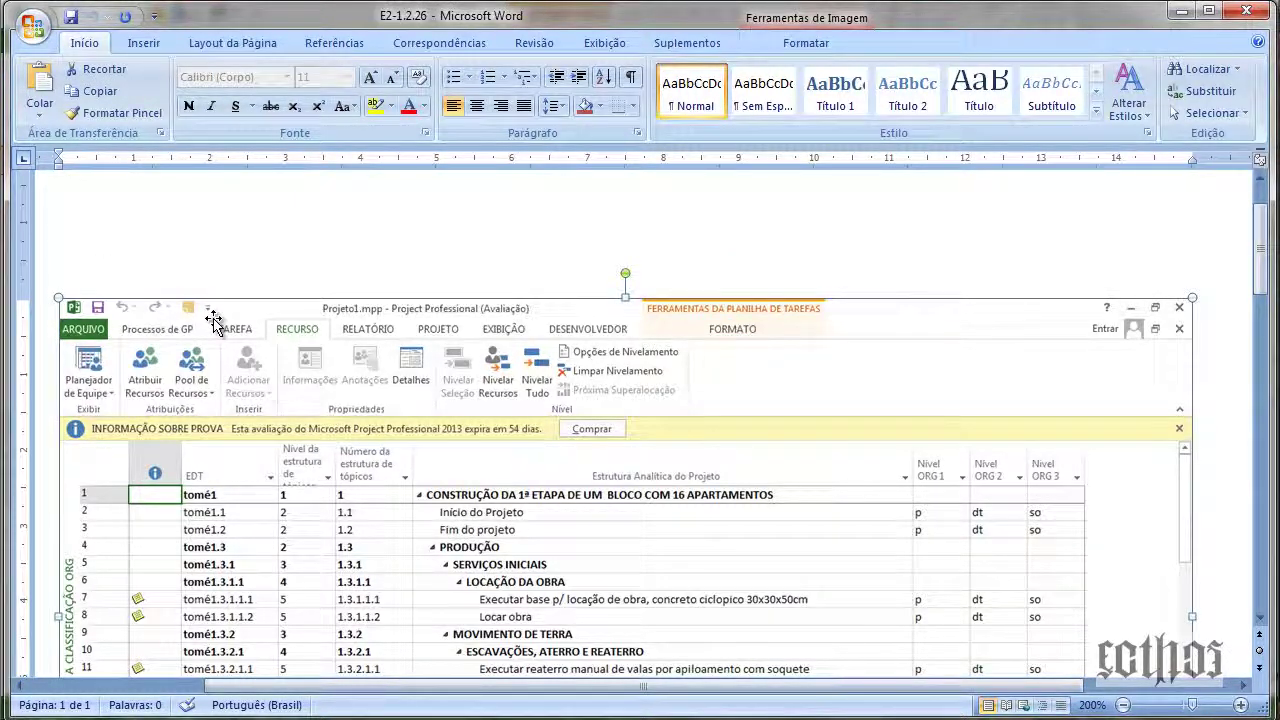
scroll(213, 318, "down", 2)
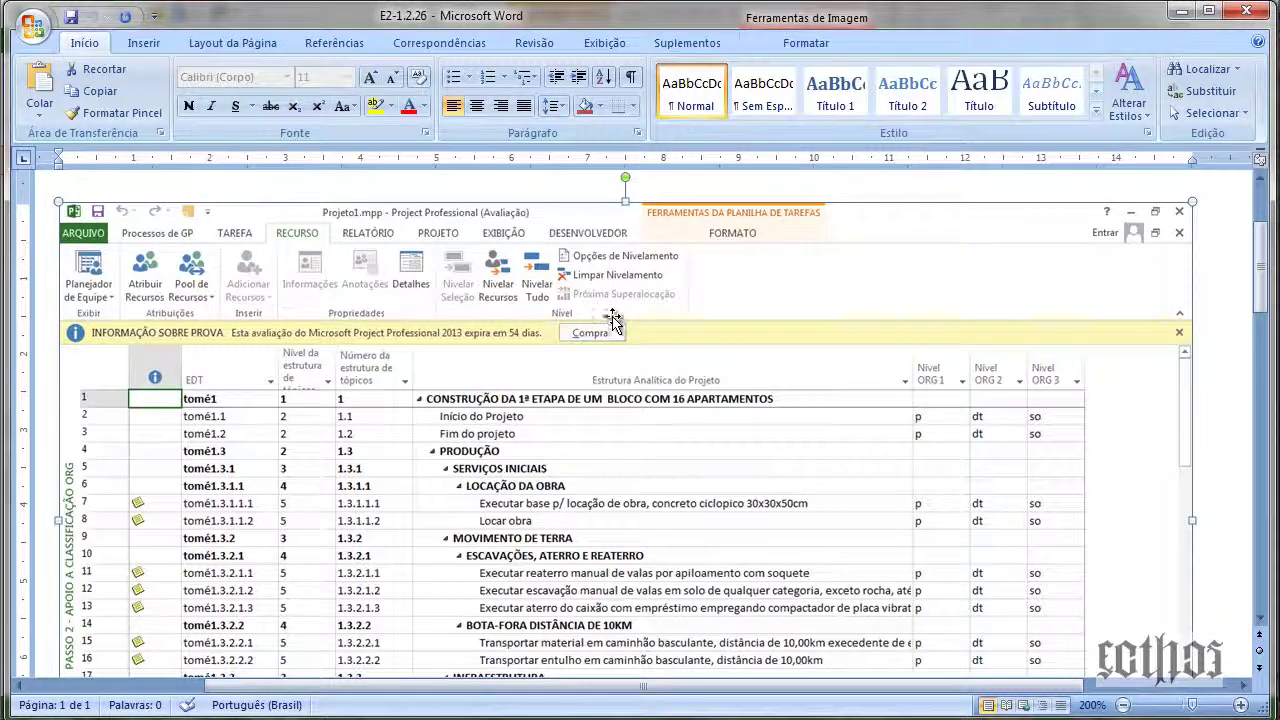
scroll(630, 292, "down", 2)
scroll(630, 292, "down", 6)
scroll(806, 322, "up", 12)
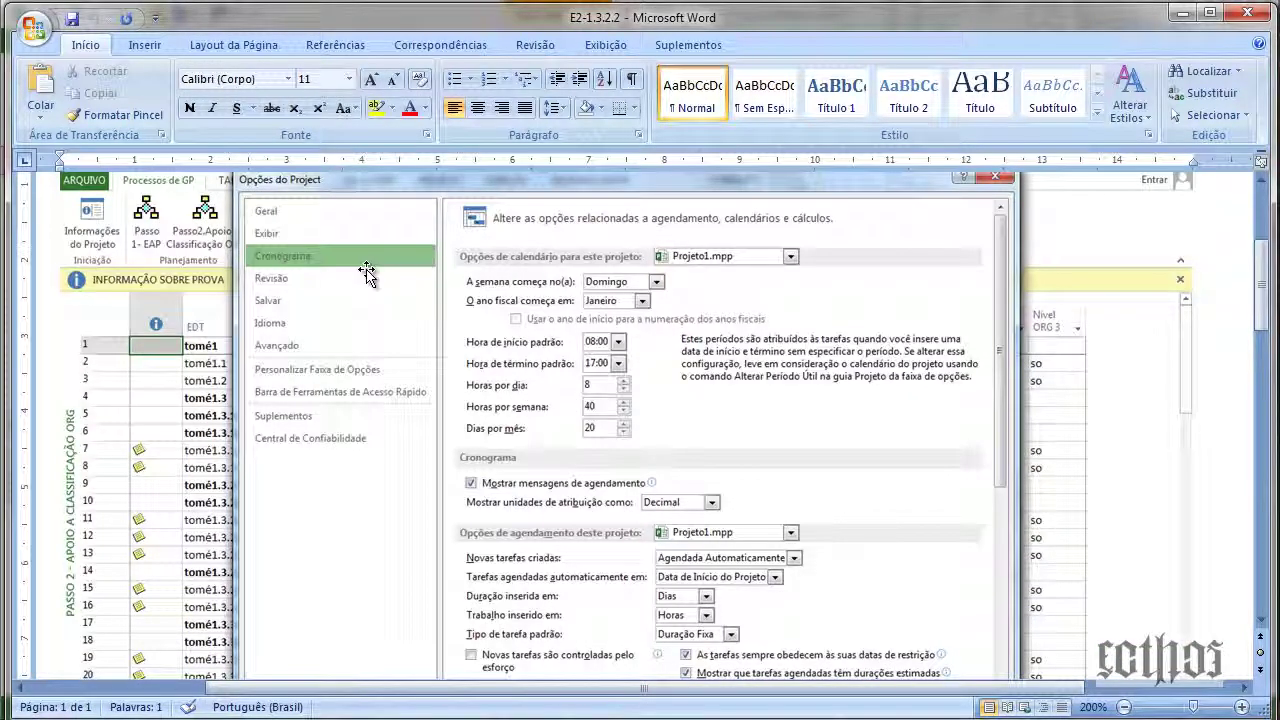
scroll(514, 296, "down", 3)
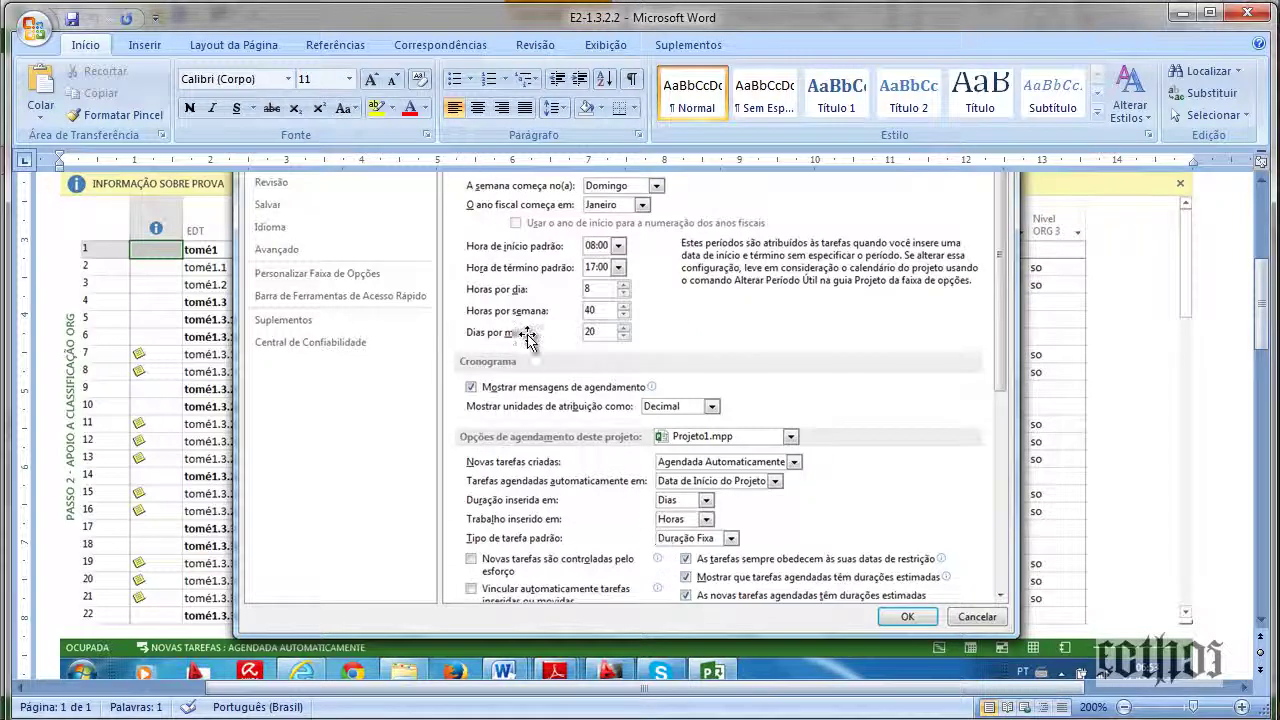
scroll(600, 400, "up", 3)
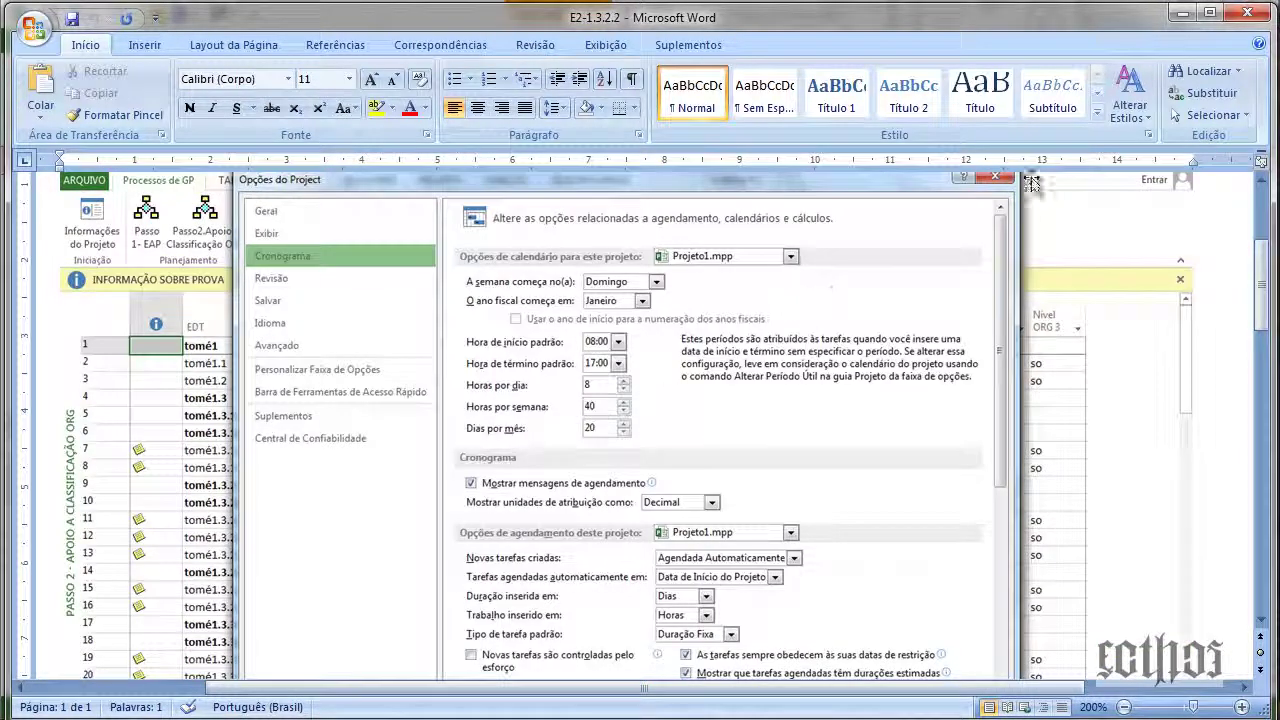
left_click(1248, 10)
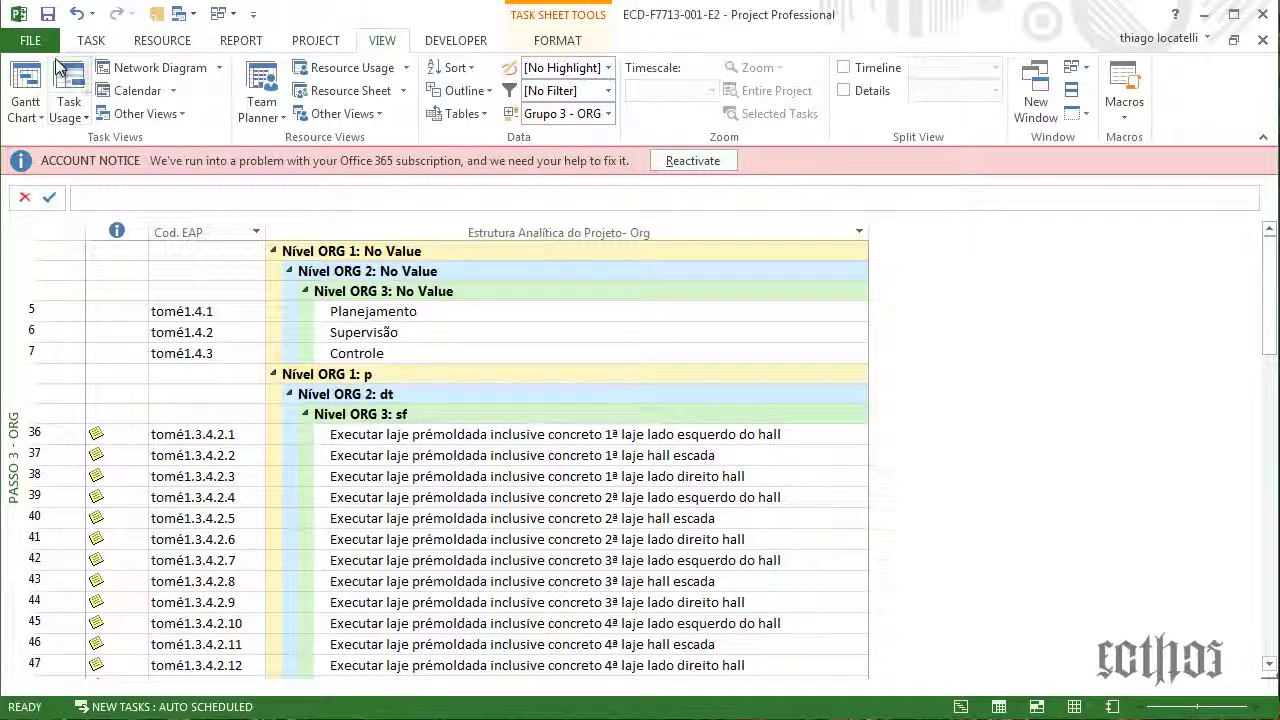
left_click(26, 40)
left_click(48, 490)
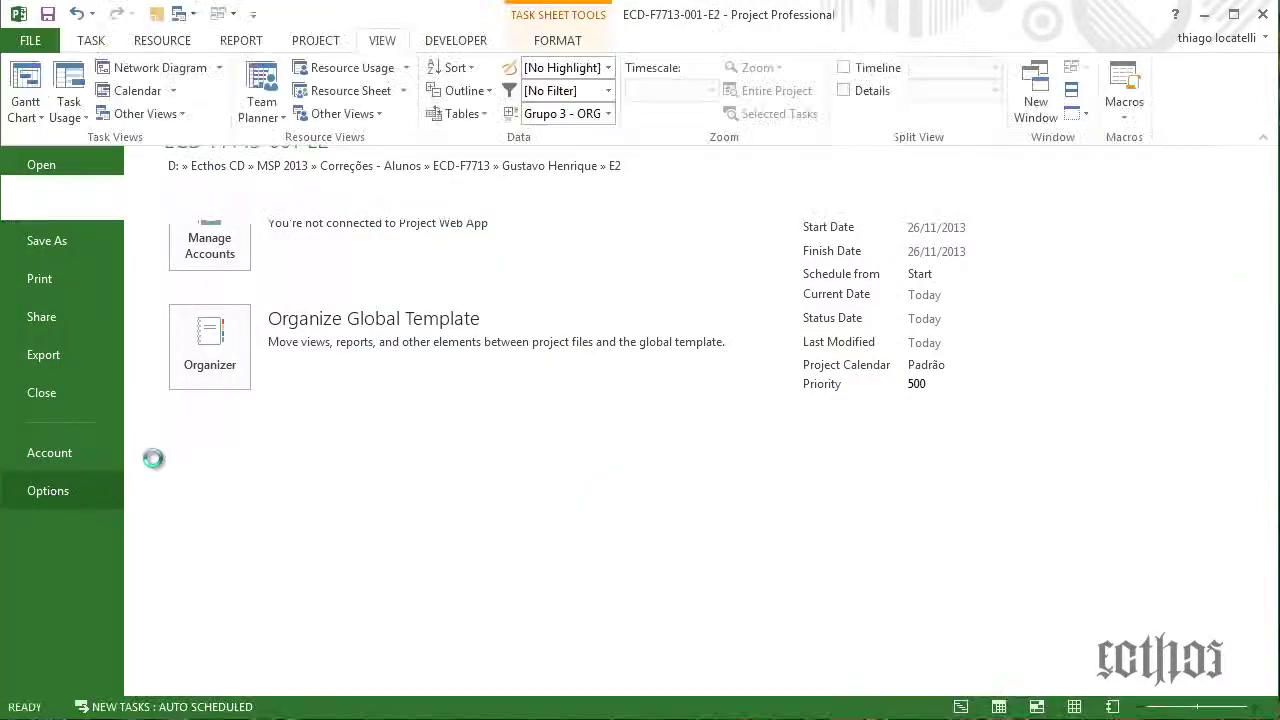
left_click(320, 186)
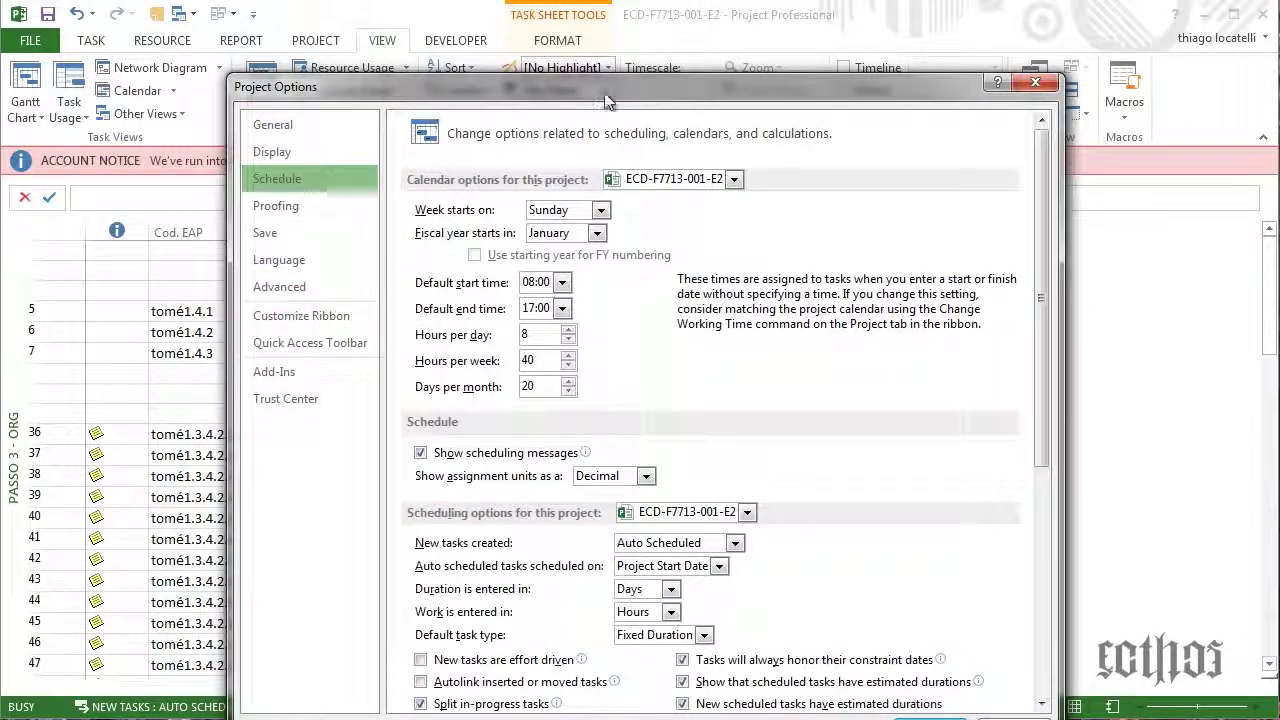
left_click_drag(606, 87, 614, 32)
scroll(725, 213, "down", 3)
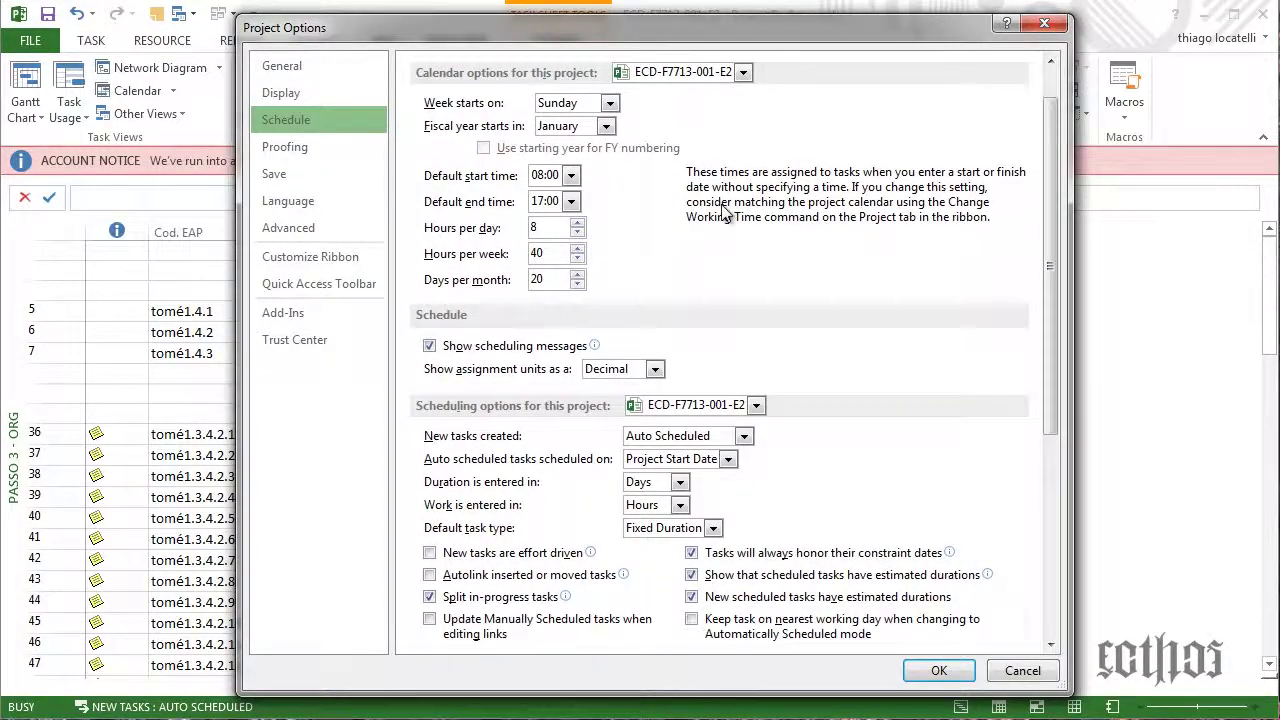
scroll(721, 204, "down", 3)
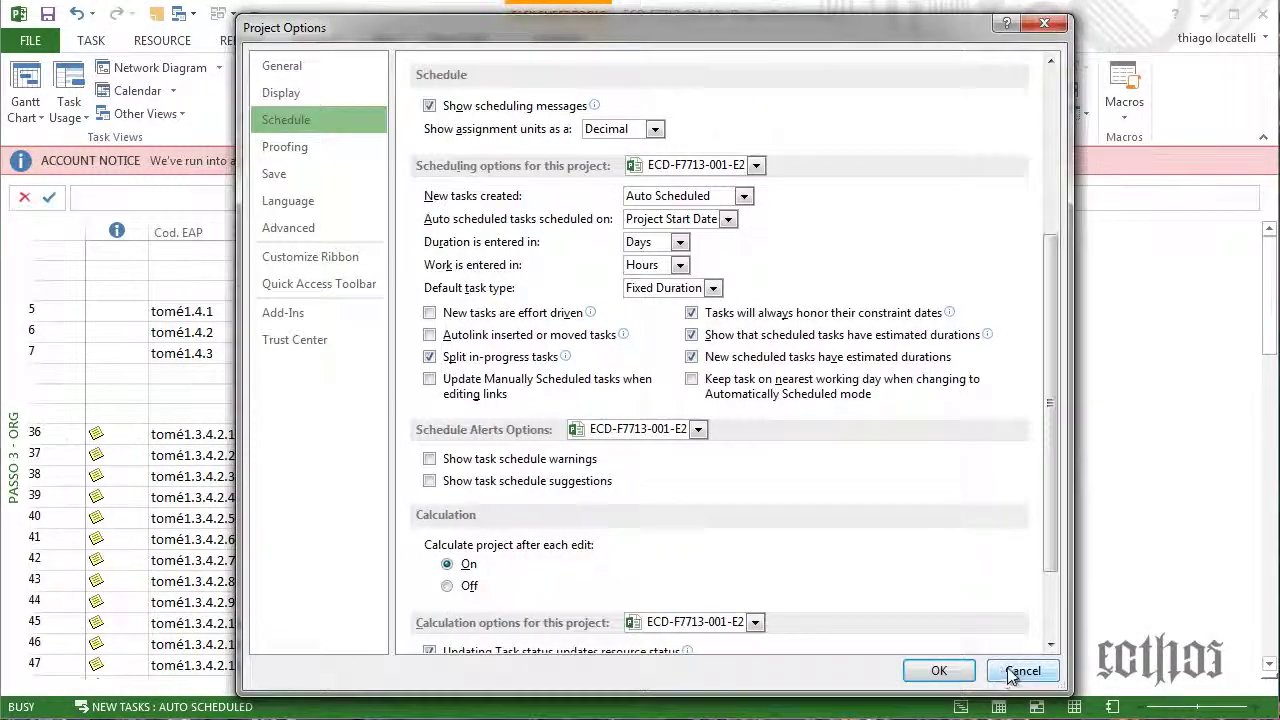
left_click(1022, 670)
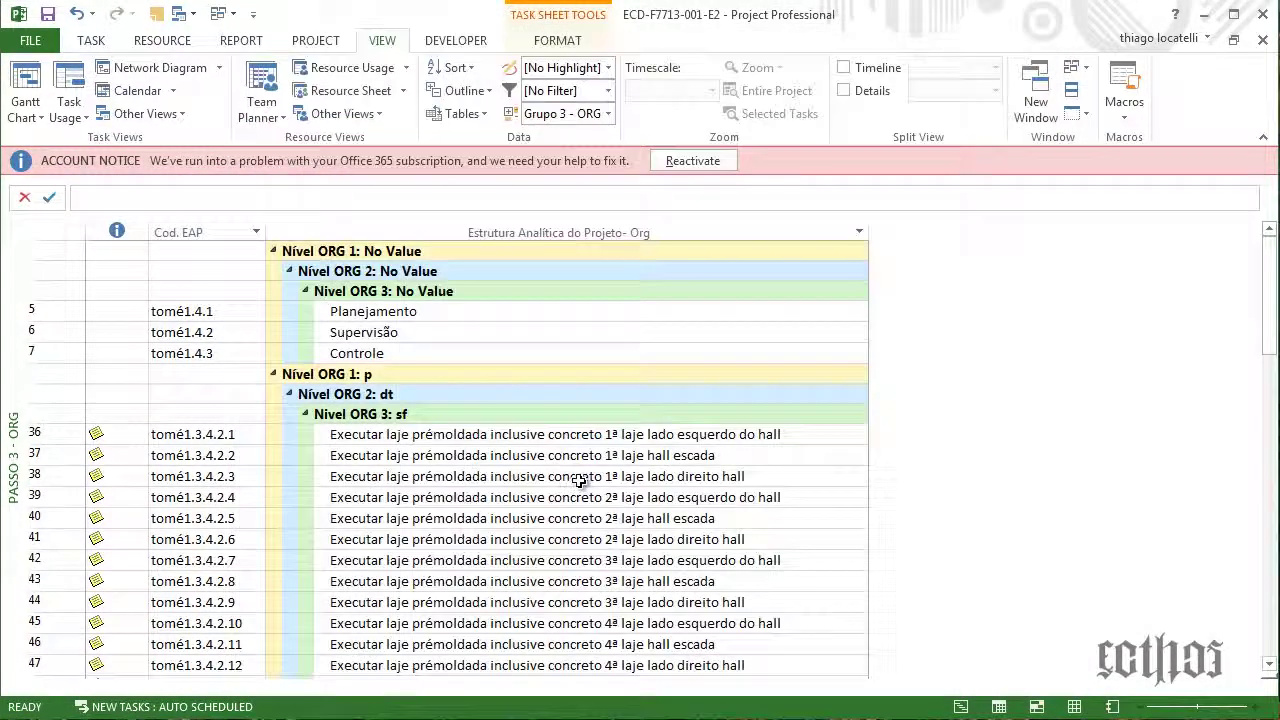
In Customize Ribbon, inspect the Gerenciamento do Projeto tab and its Iniciação group
right_click(106, 42)
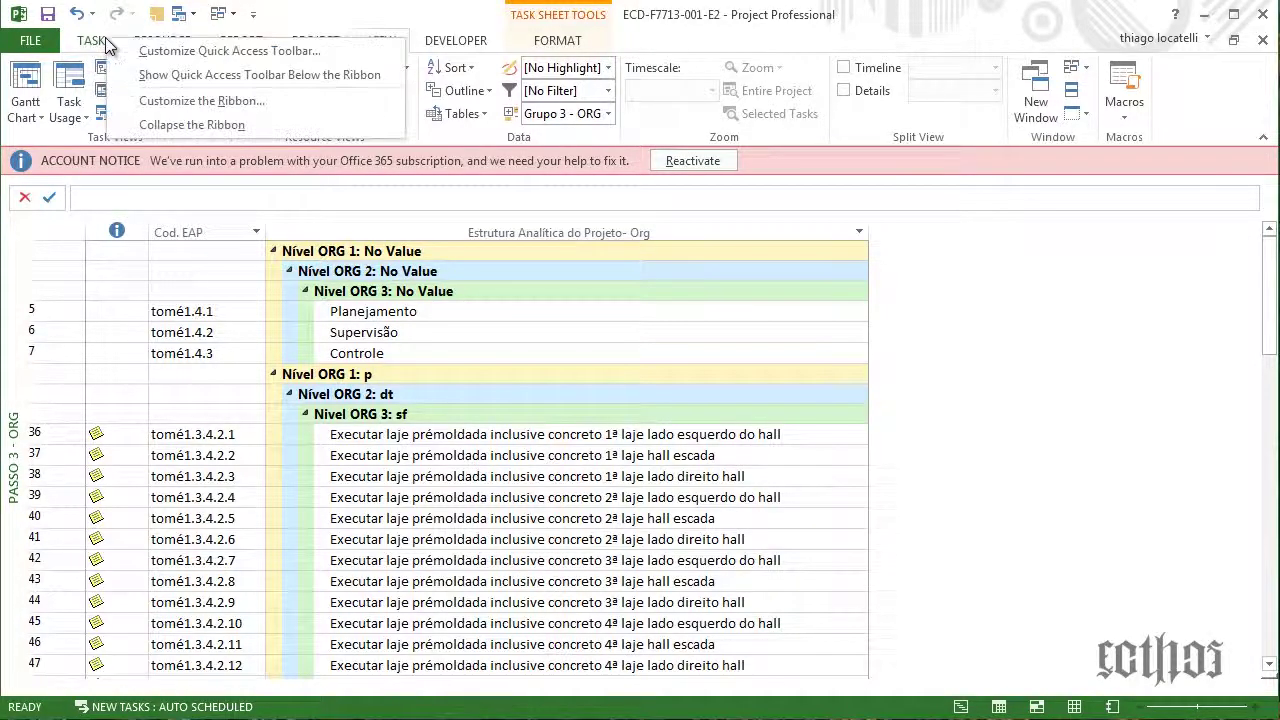
left_click(155, 108)
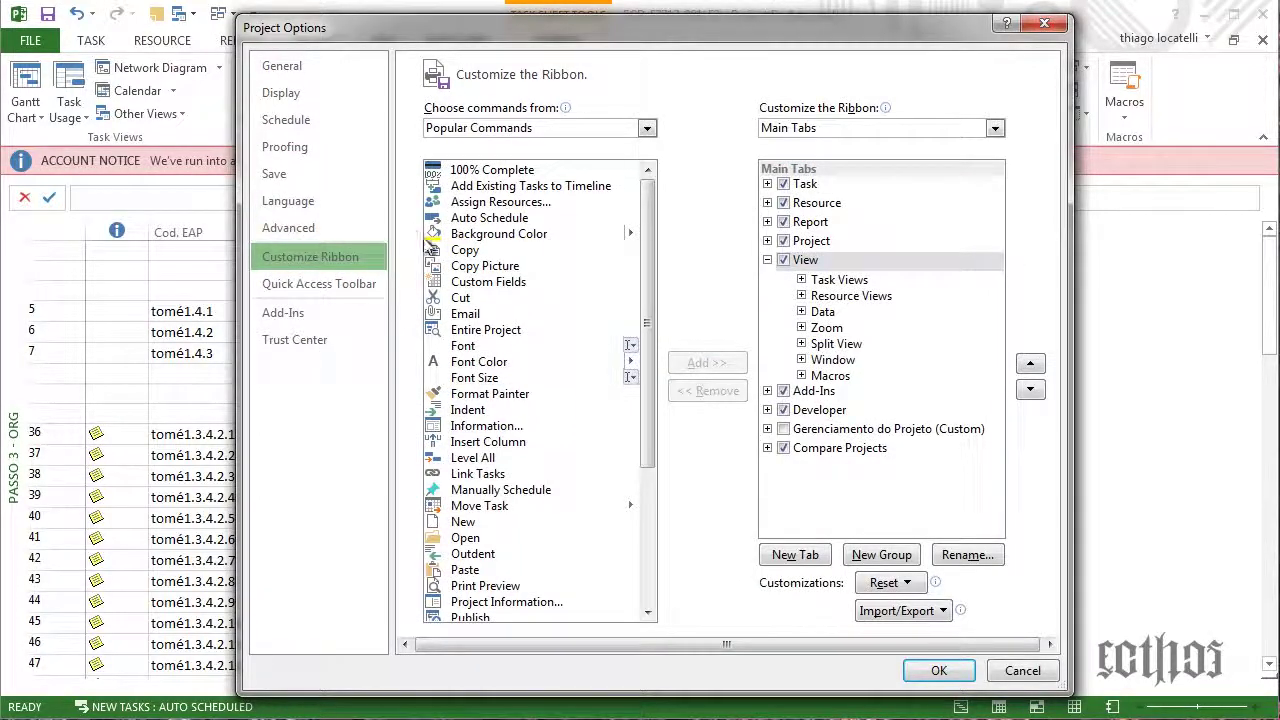
left_click(815, 430)
left_click(768, 429)
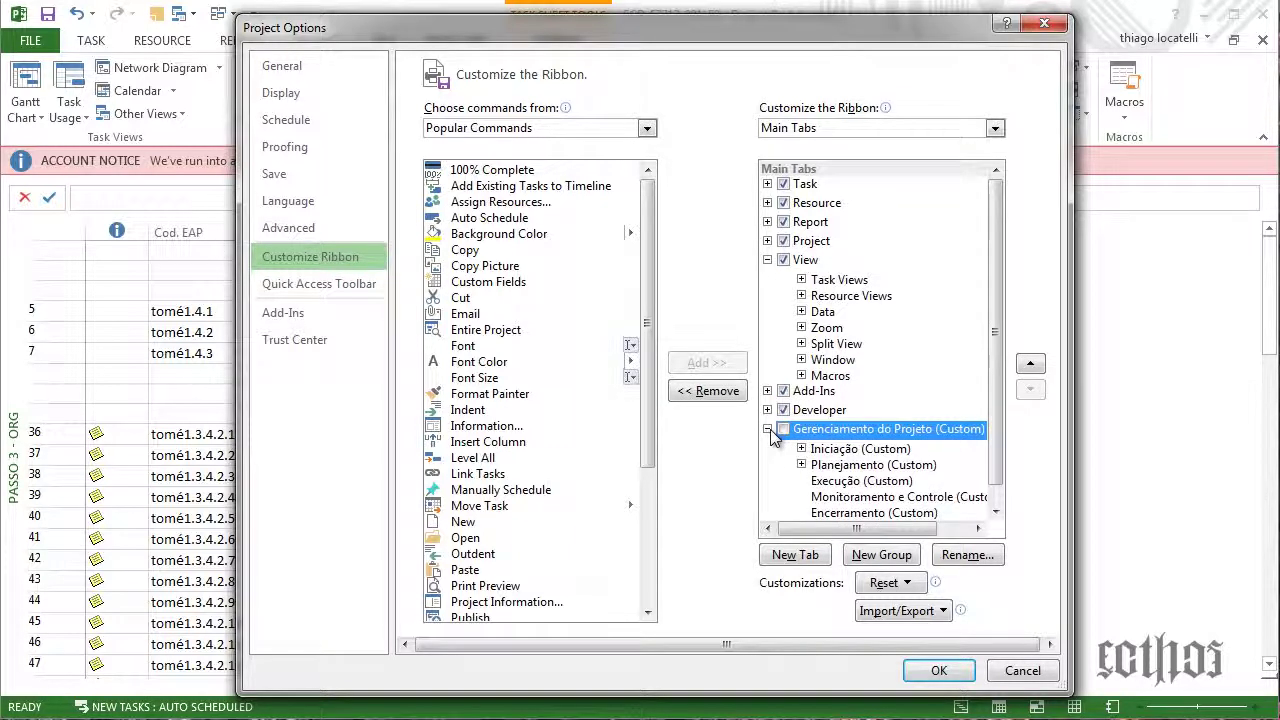
left_click(801, 449)
left_click(812, 450)
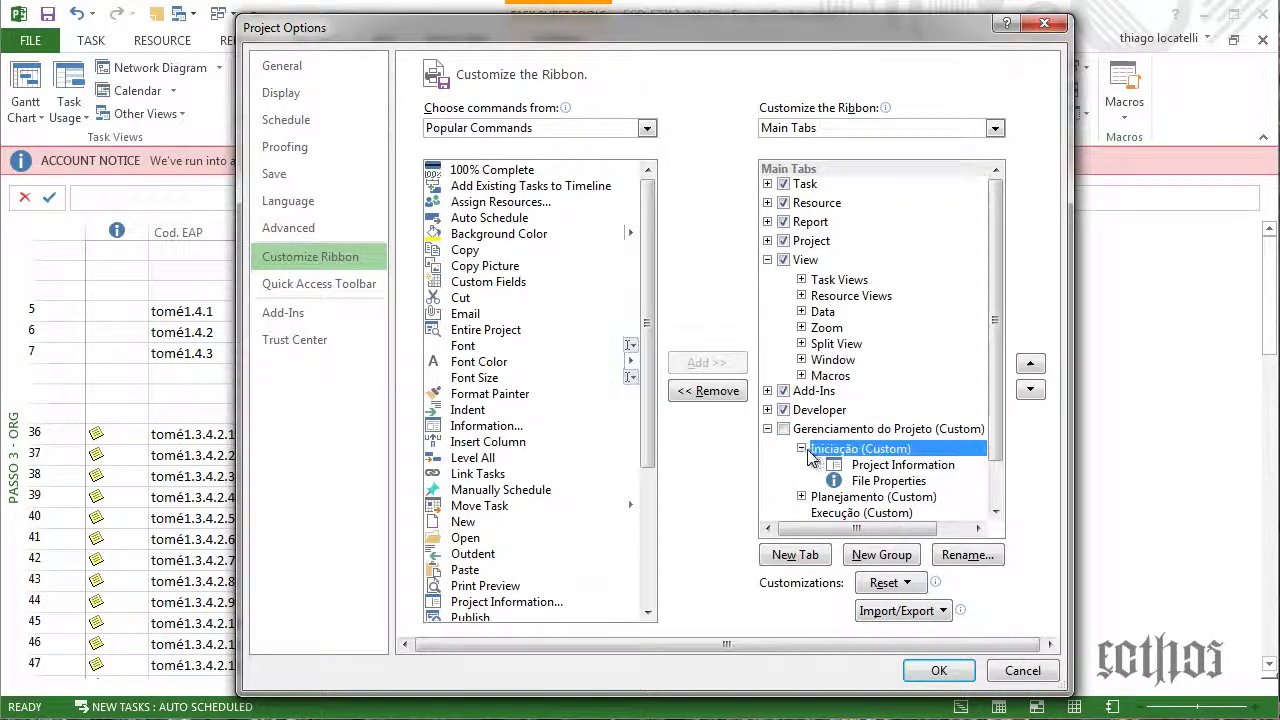
left_click(801, 449)
left_click(768, 429)
left_click(822, 429)
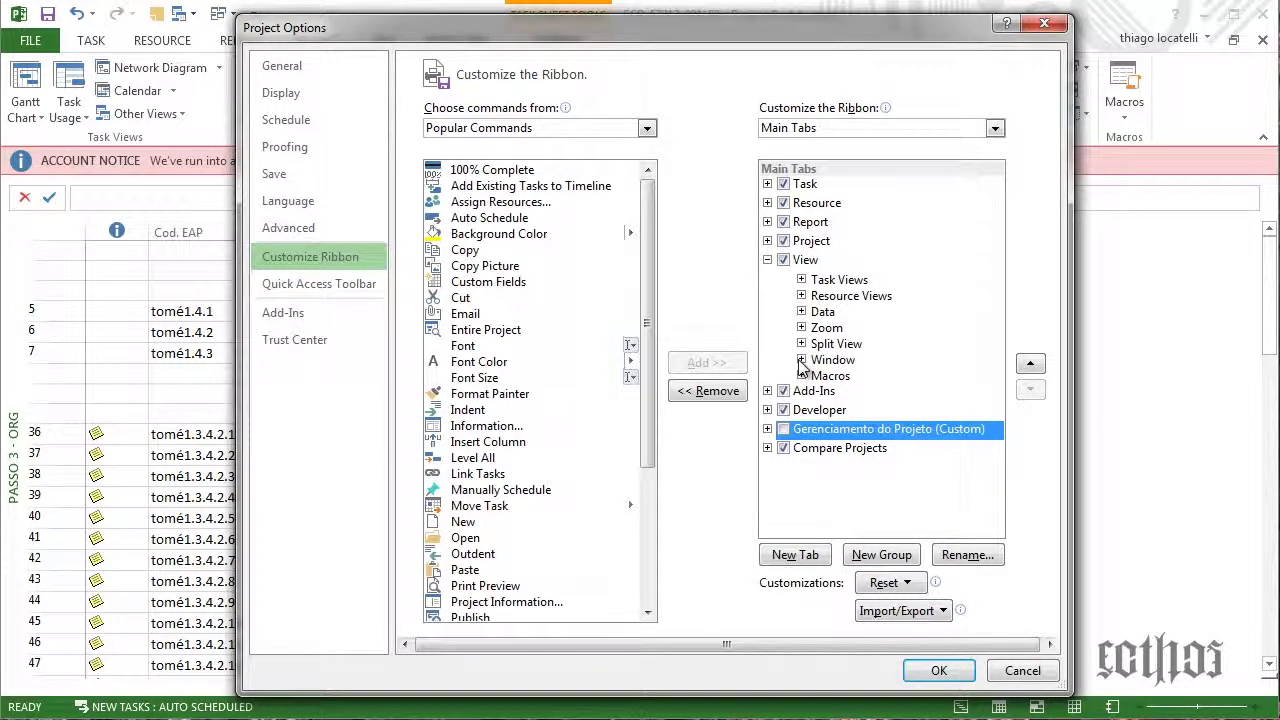
Add a new custom tab, move it to the top, and name it GP
left_click(807, 556)
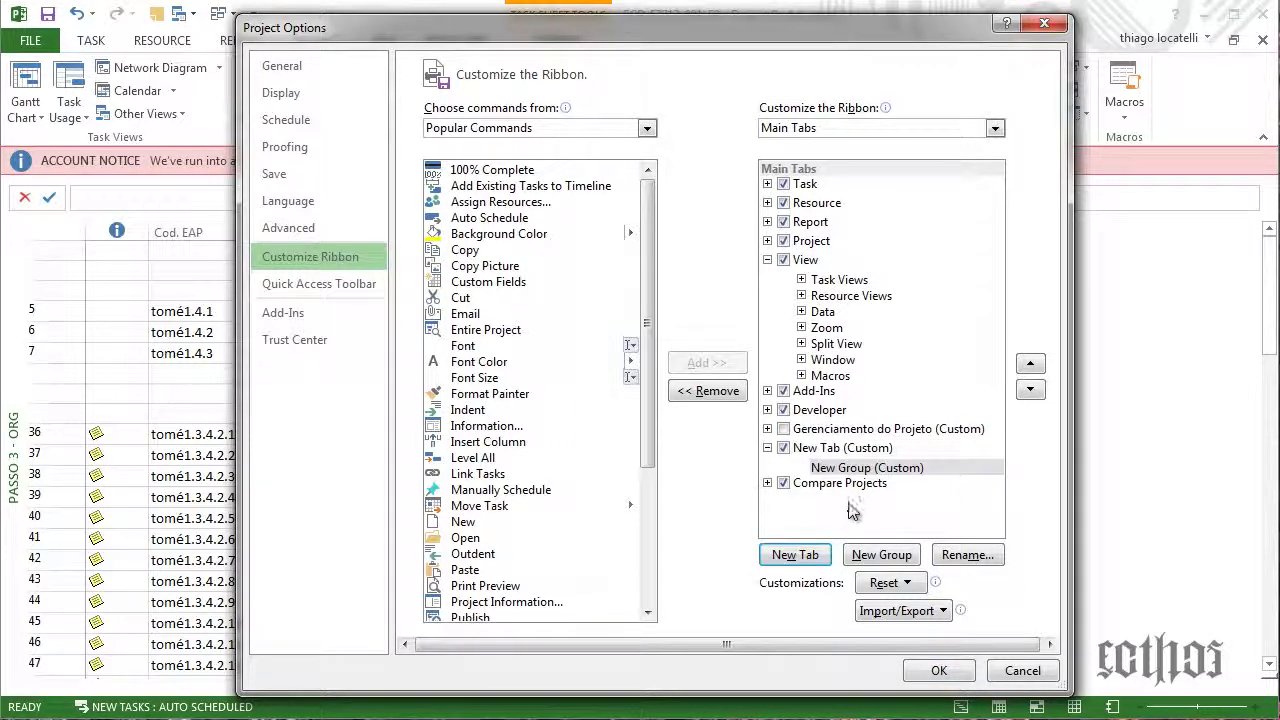
left_click(1032, 366)
left_click(1032, 366)
left_click(1032, 366)
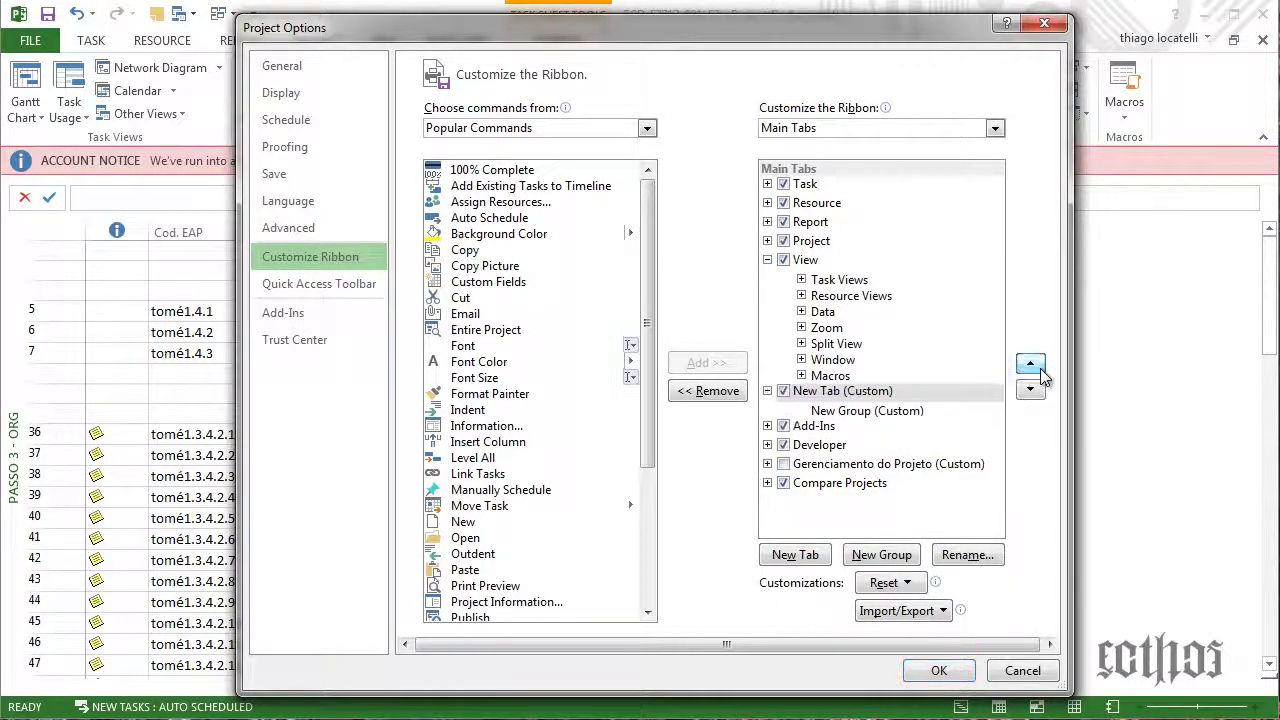
left_click(1032, 366)
left_click(1032, 366)
left_click(1032, 366)
left_click(1032, 366)
left_click(1032, 366)
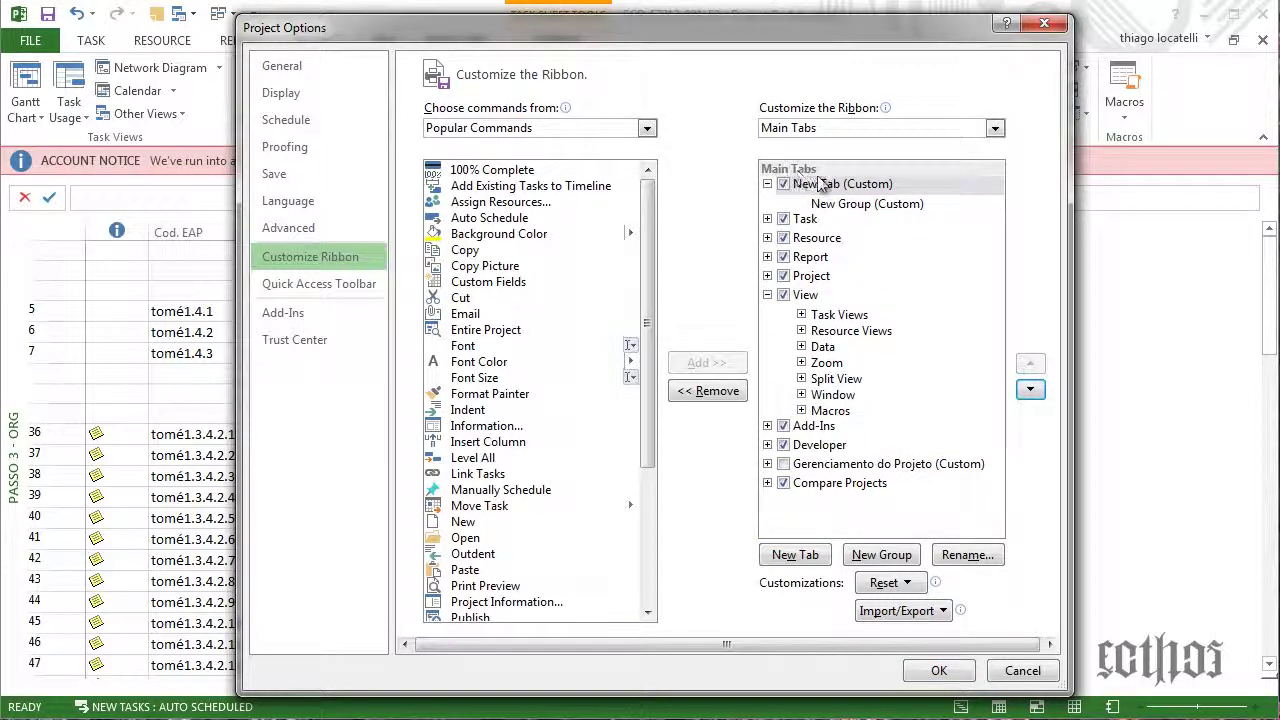
left_click(966, 556)
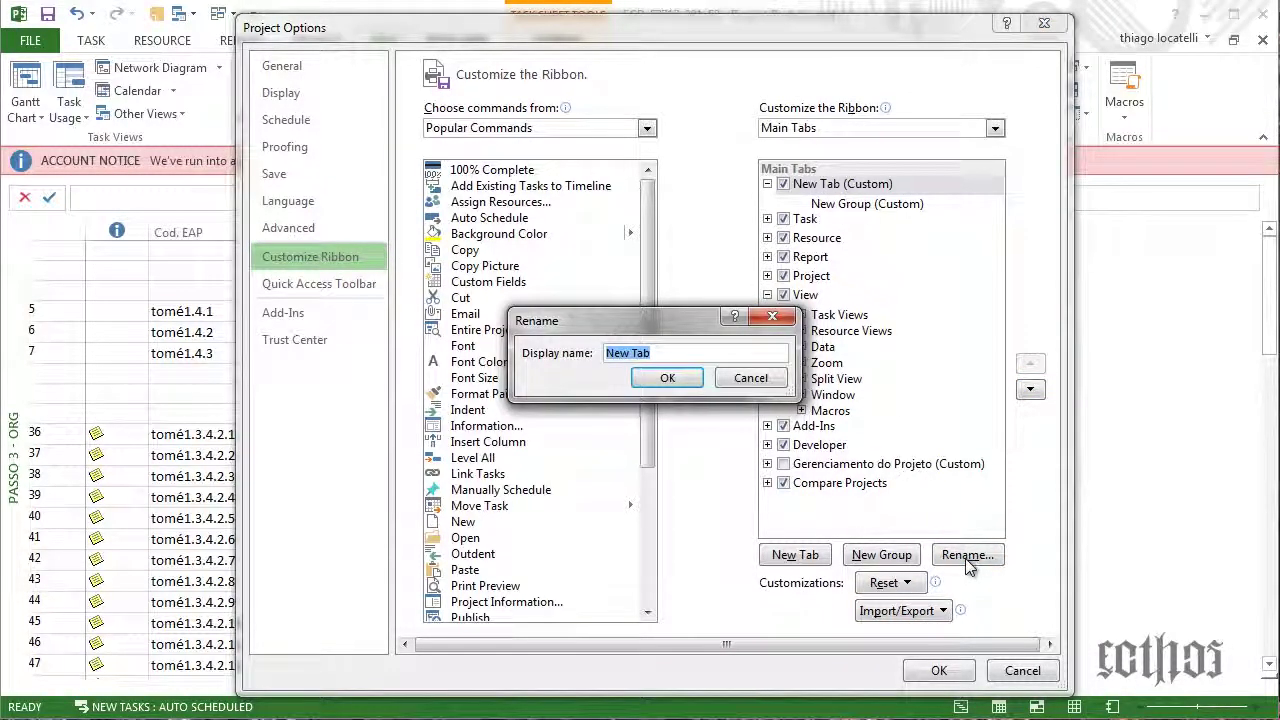
type("GP")
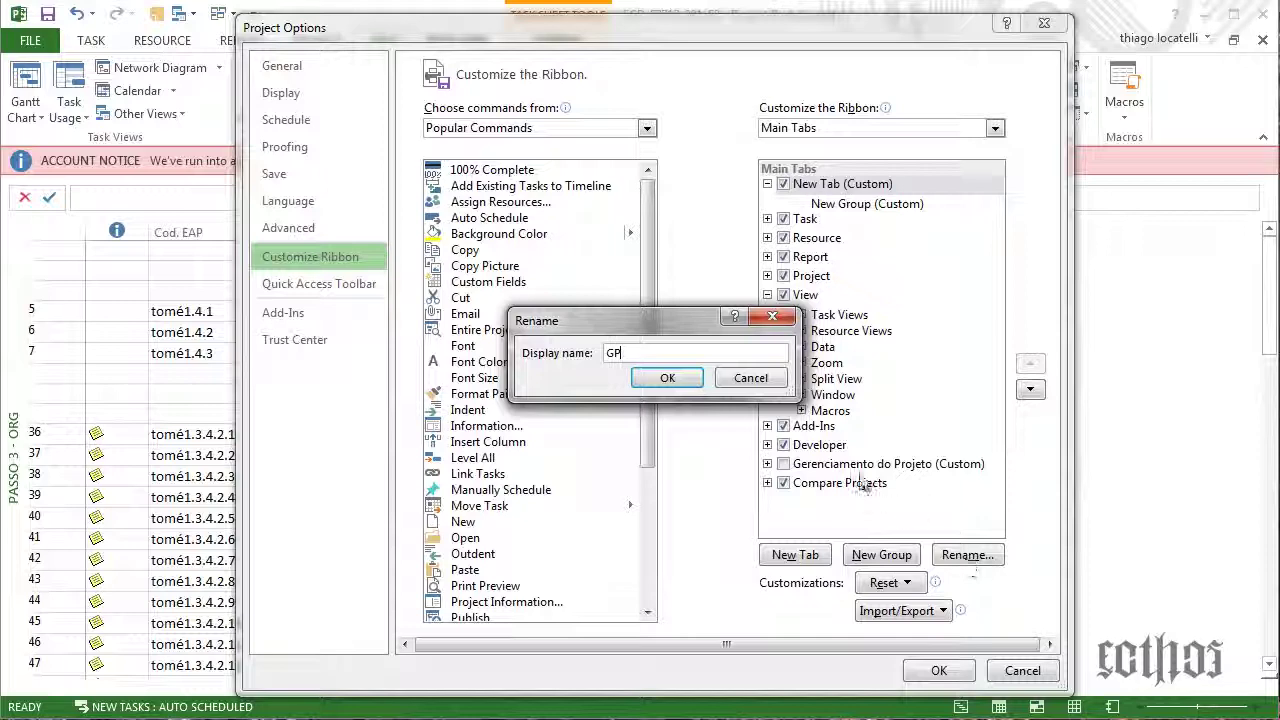
left_click(667, 378)
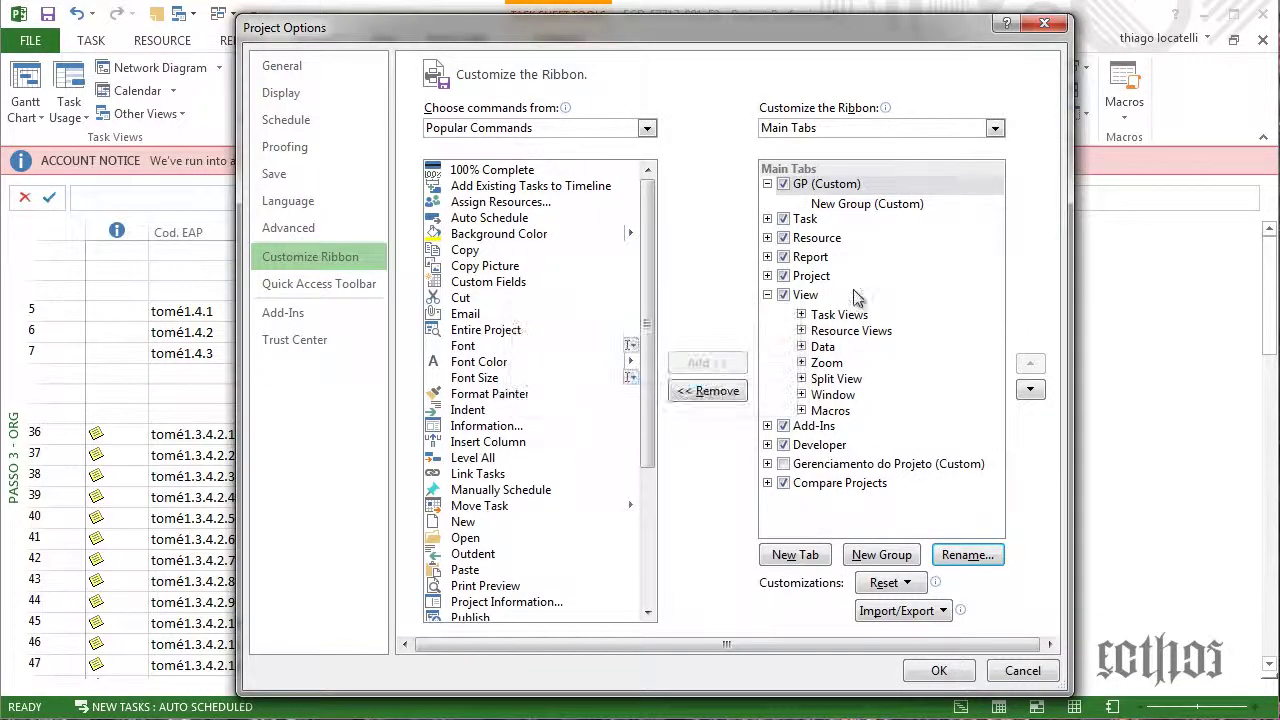
Name the GP tab's first group Iniciação and add a second group named Planejamento
left_click(876, 205)
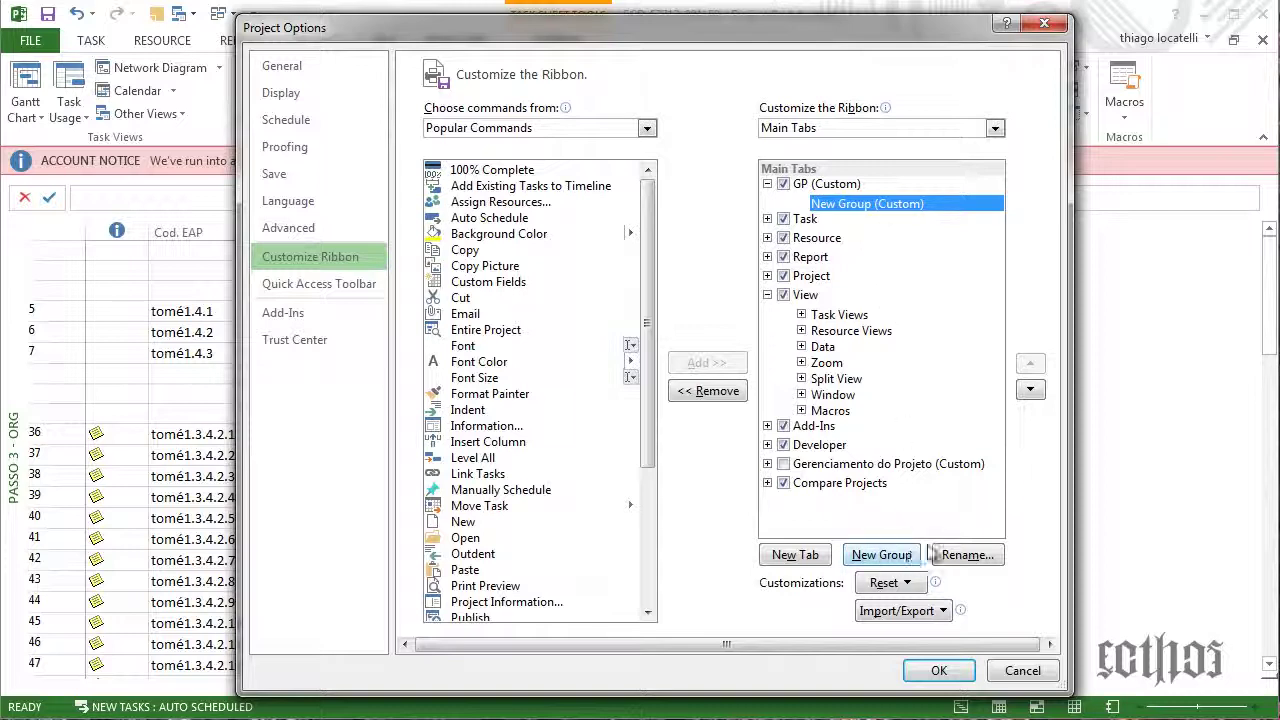
left_click(965, 555)
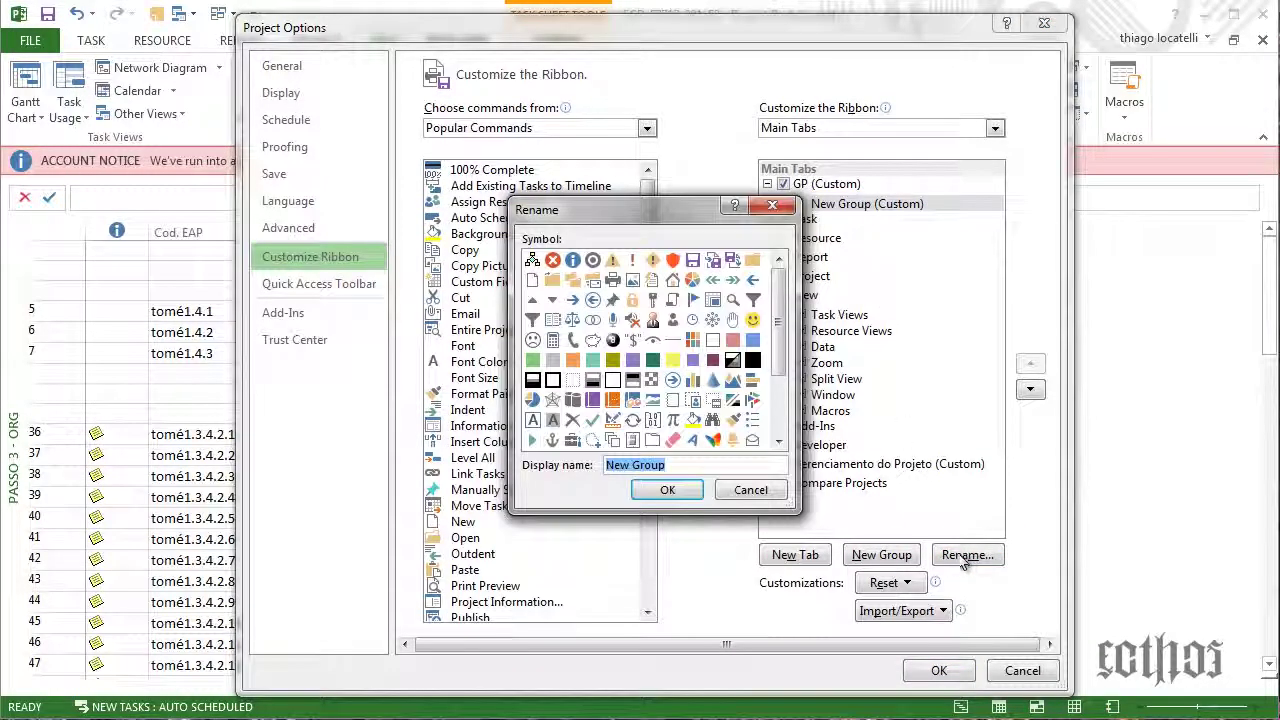
key("BackSpace")
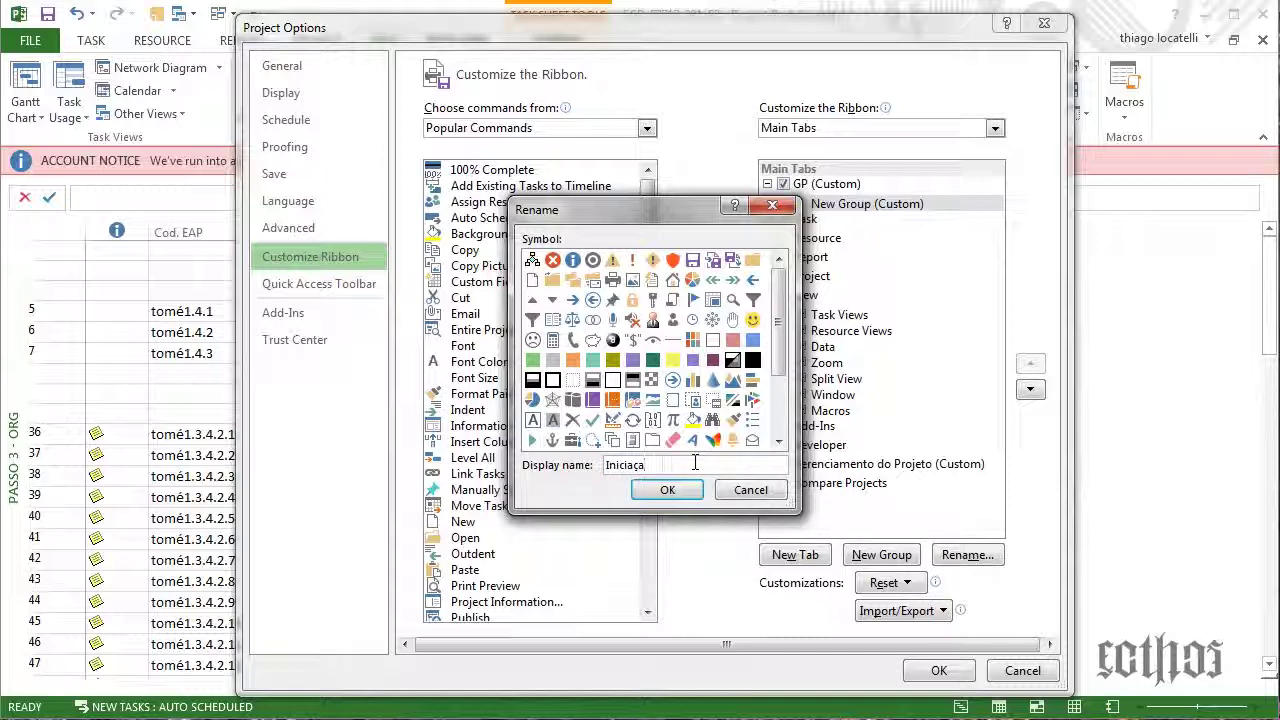
type("Iniciação")
key("Return")
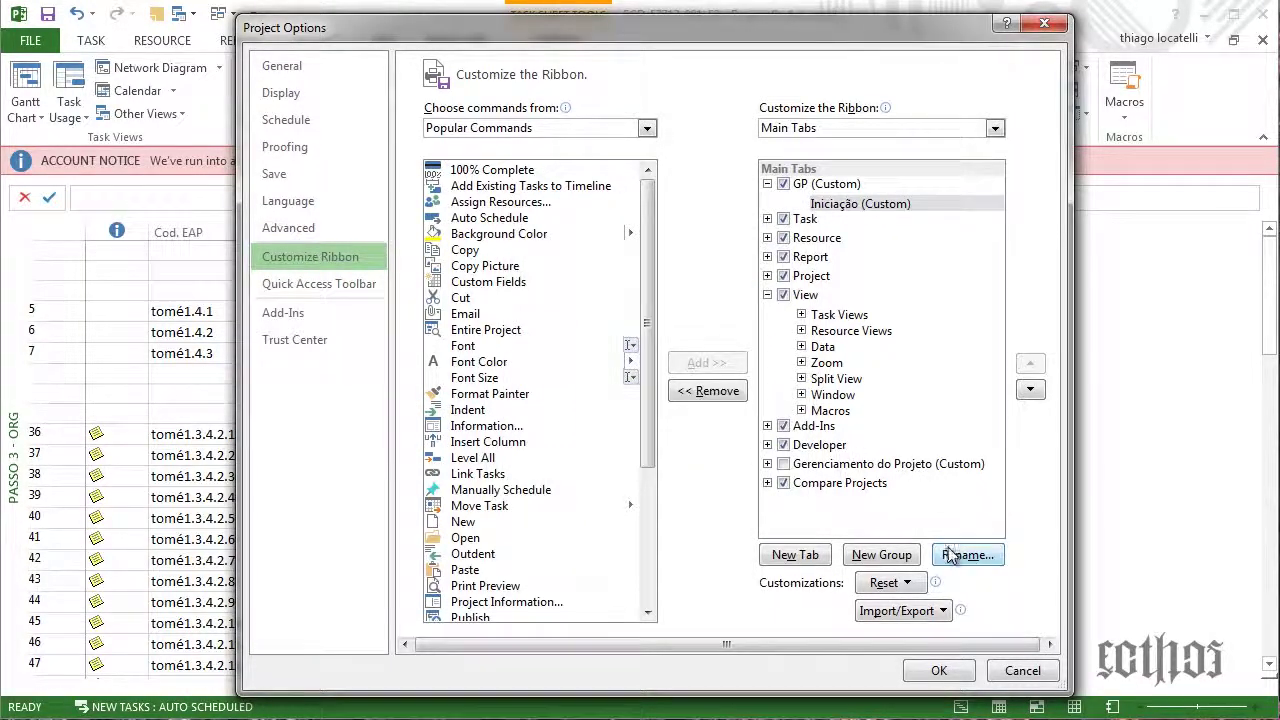
left_click(880, 555)
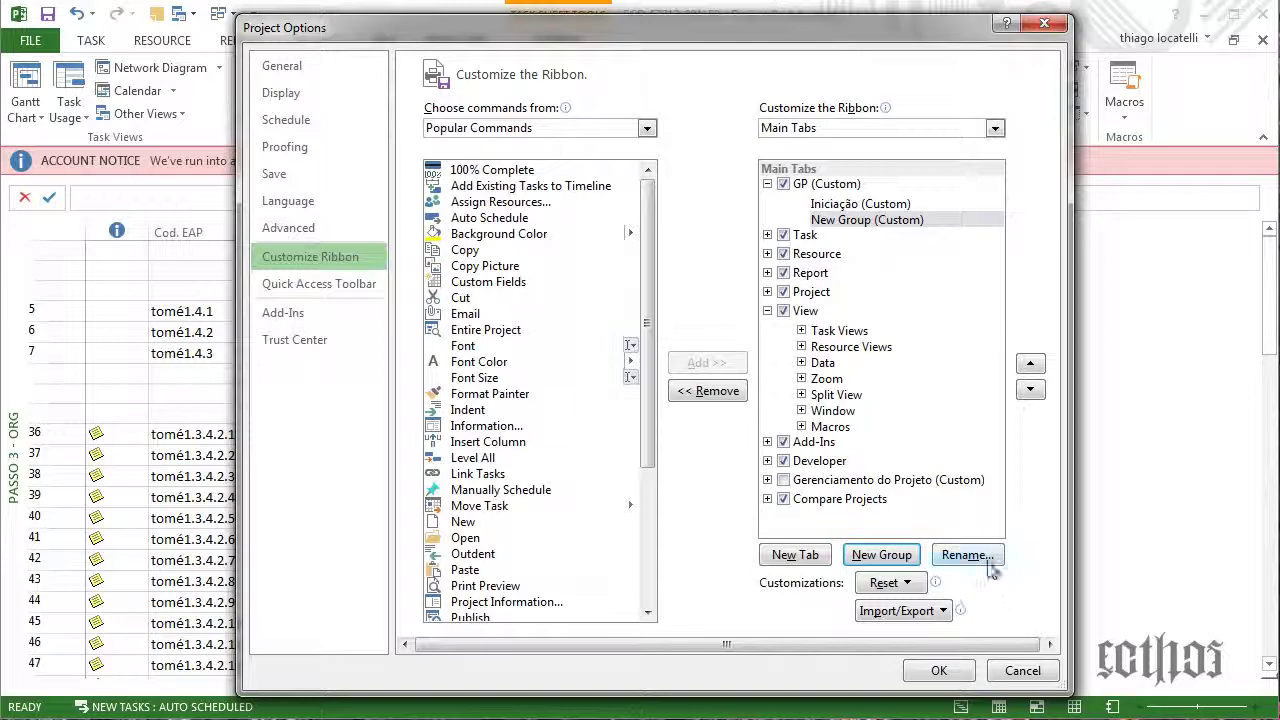
left_click(986, 562)
key("BackSpace")
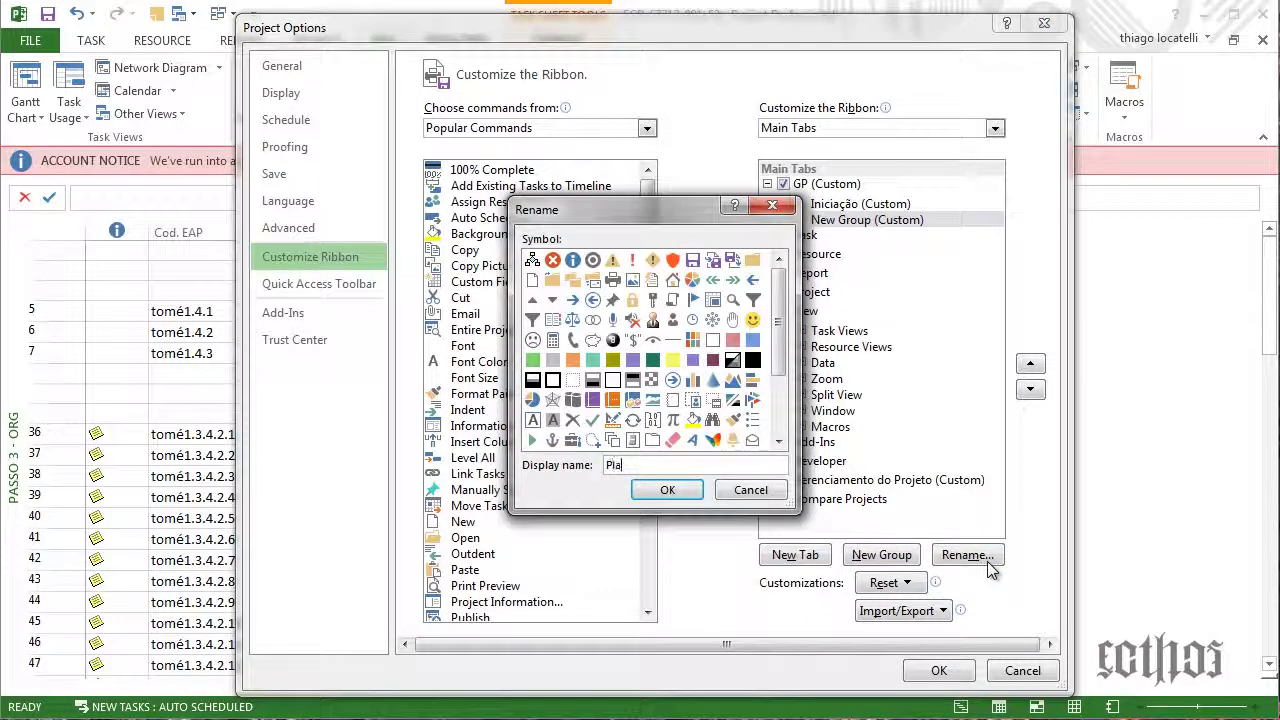
type("Planejamento")
key("Return")
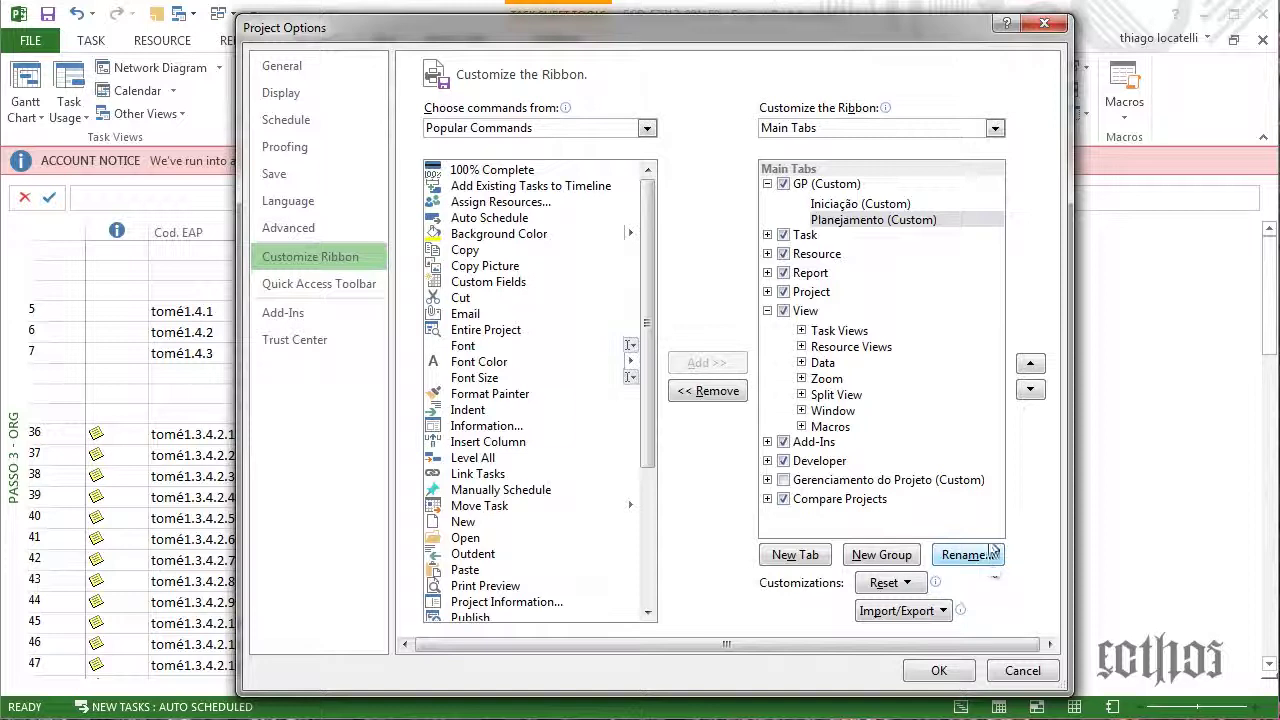
Add a third group named Execução to the GP tab
left_click(881, 555)
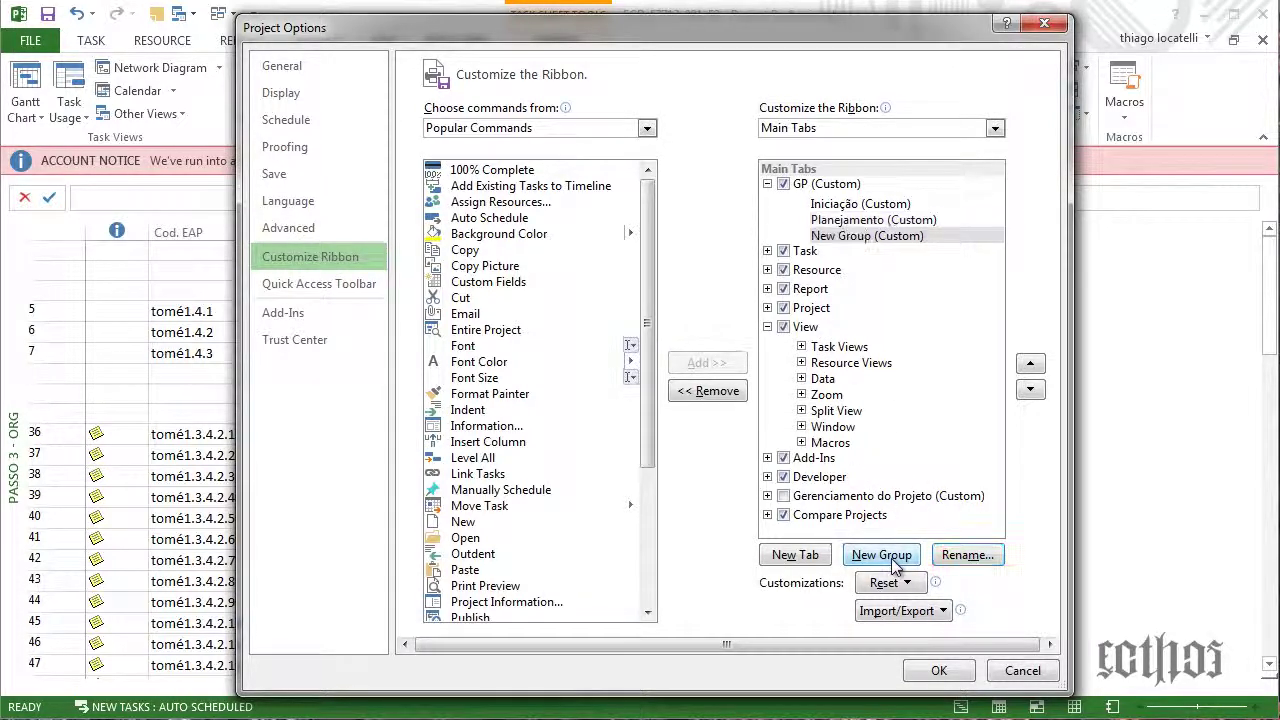
key("e")
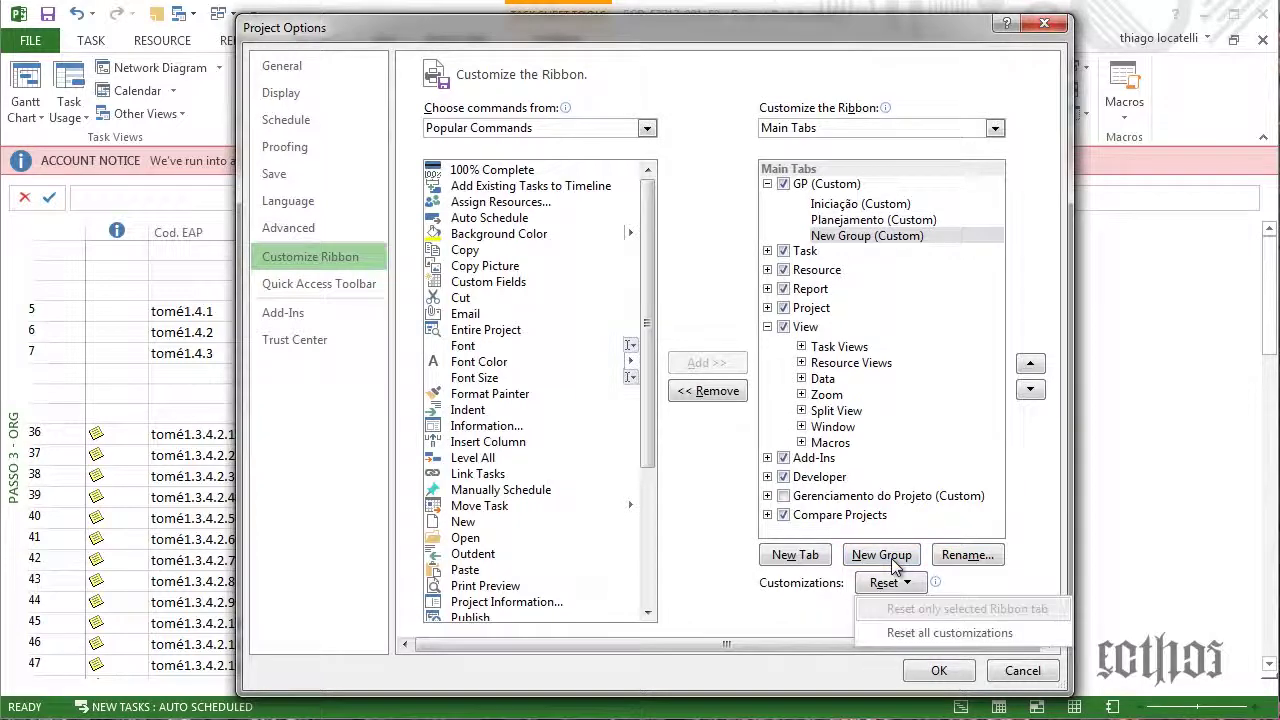
left_click(860, 238)
left_click(958, 556)
type("Execução")
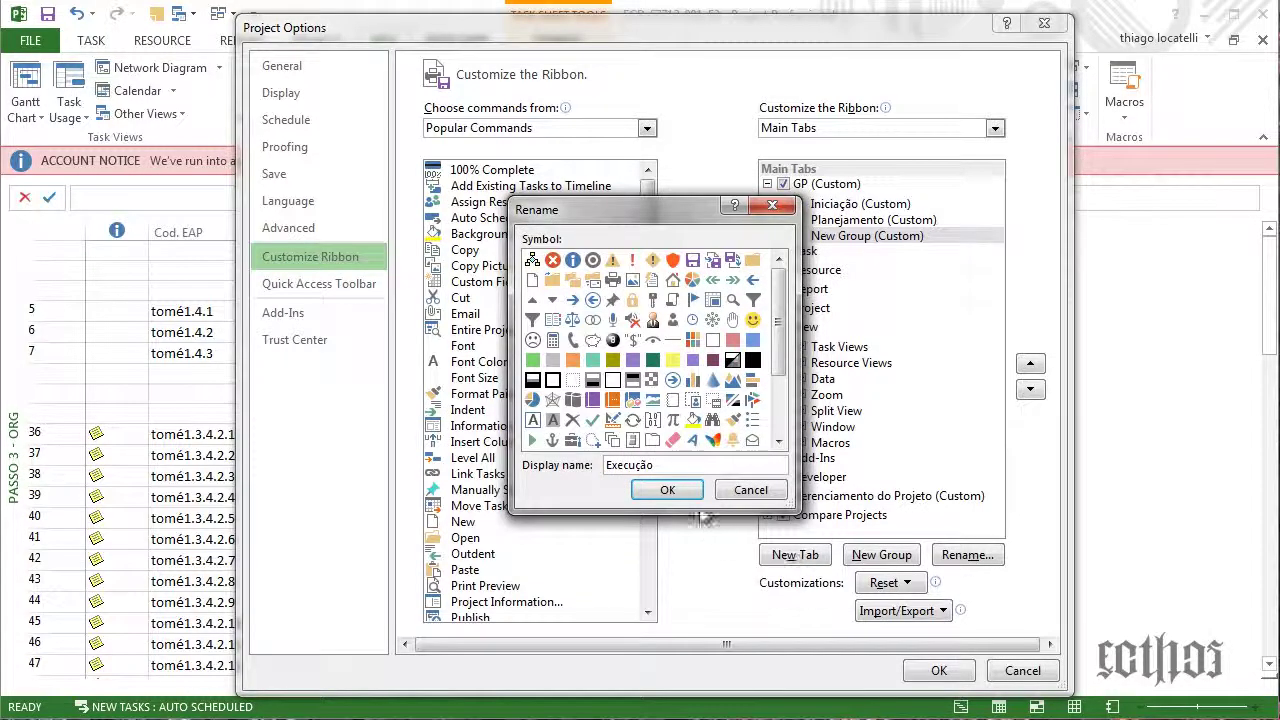
left_click(674, 492)
Add the Monitoramento and Encerramento groups to the GP tab
left_click(880, 556)
left_click(955, 557)
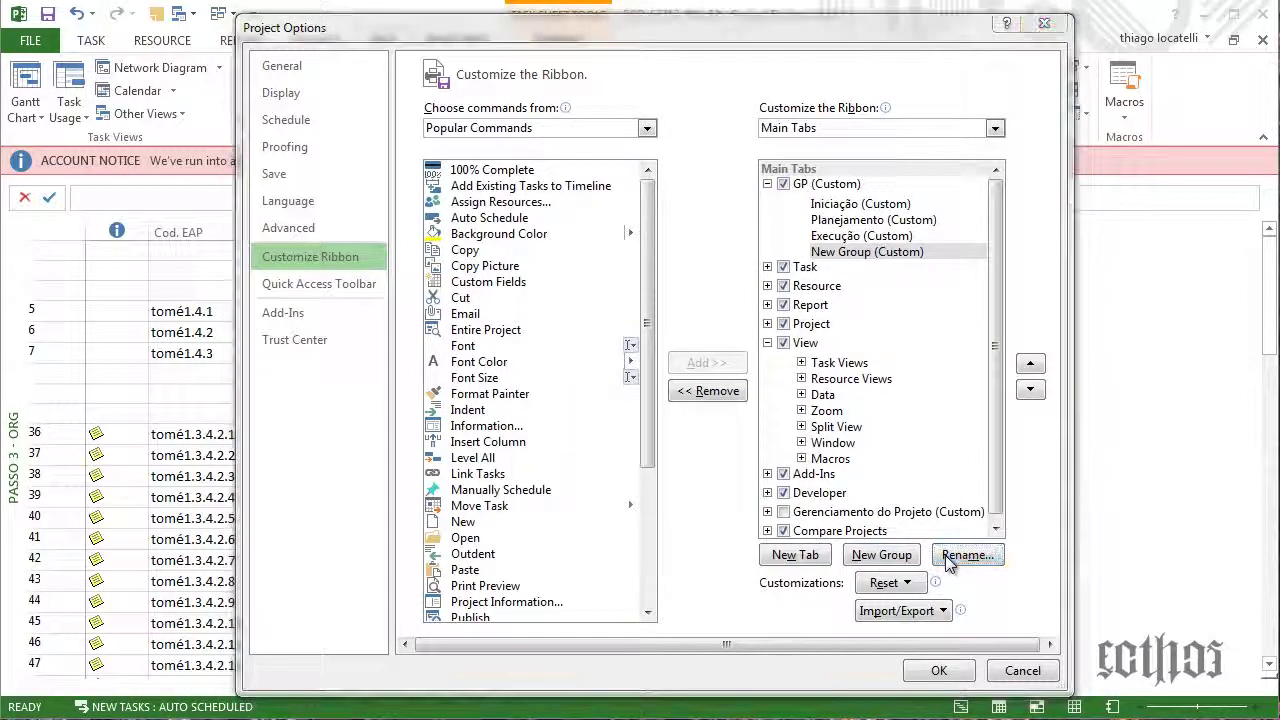
type("Monitoramento")
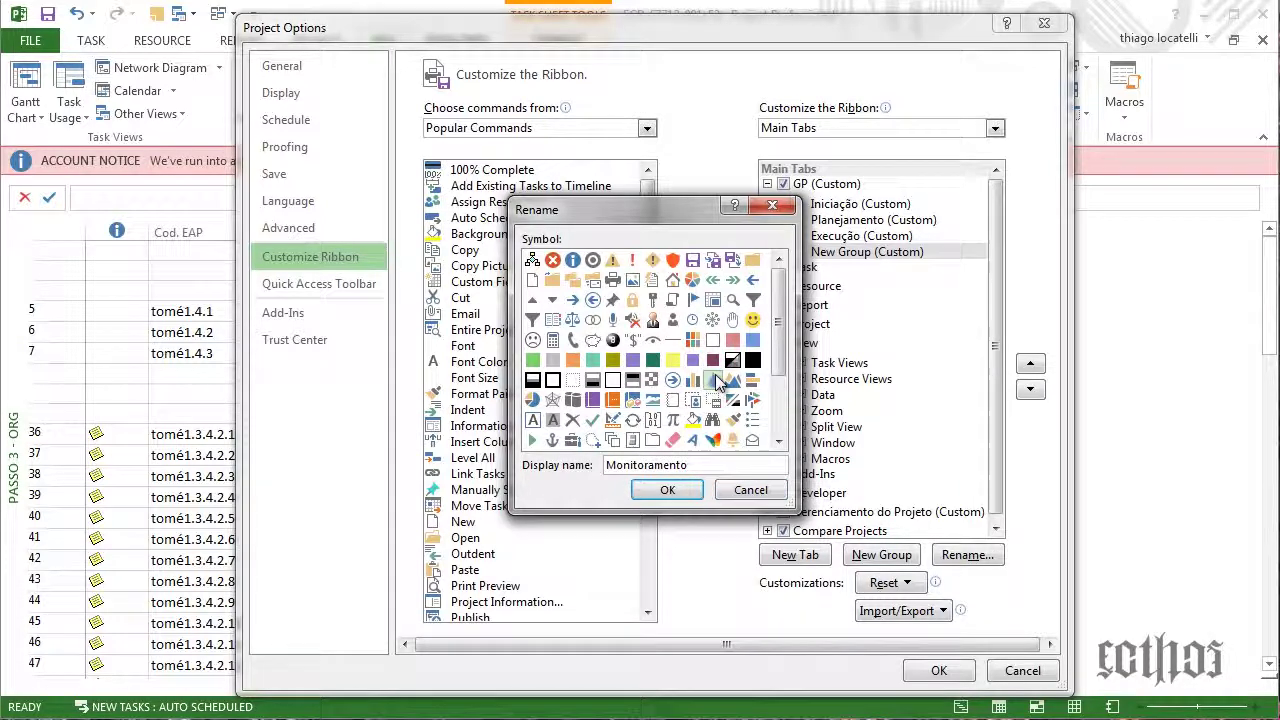
left_click(666, 492)
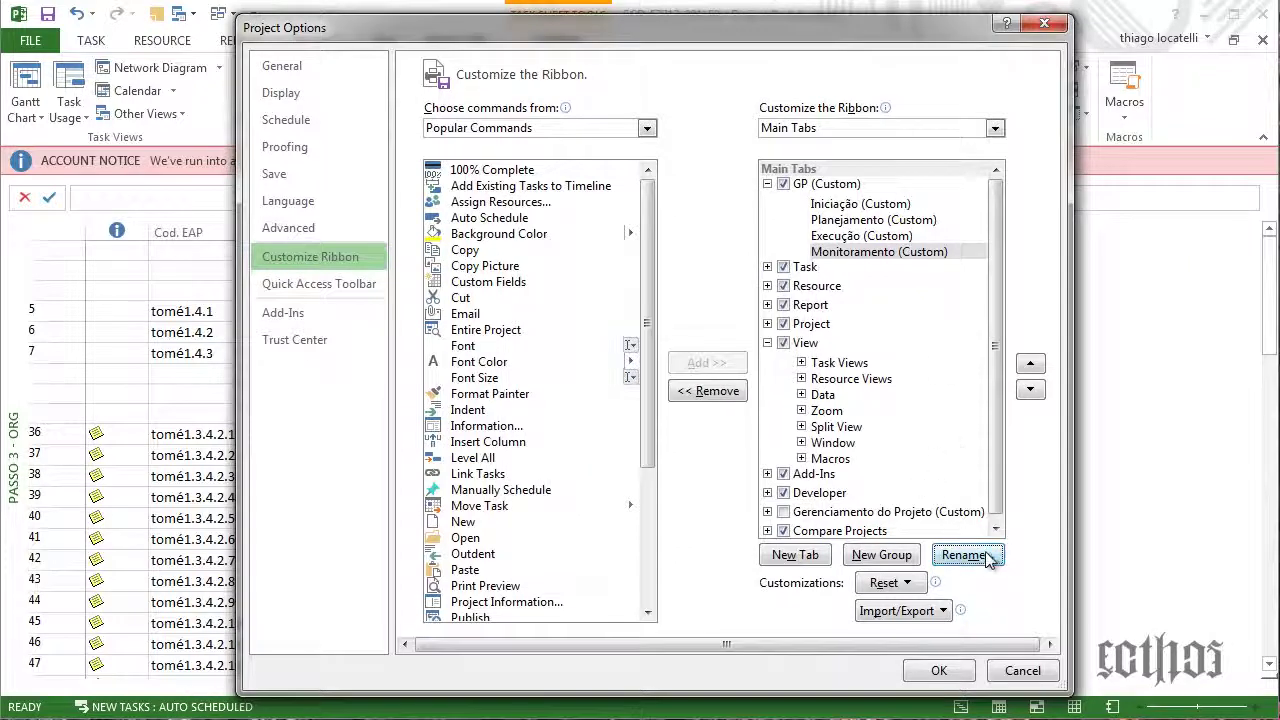
left_click(881, 555)
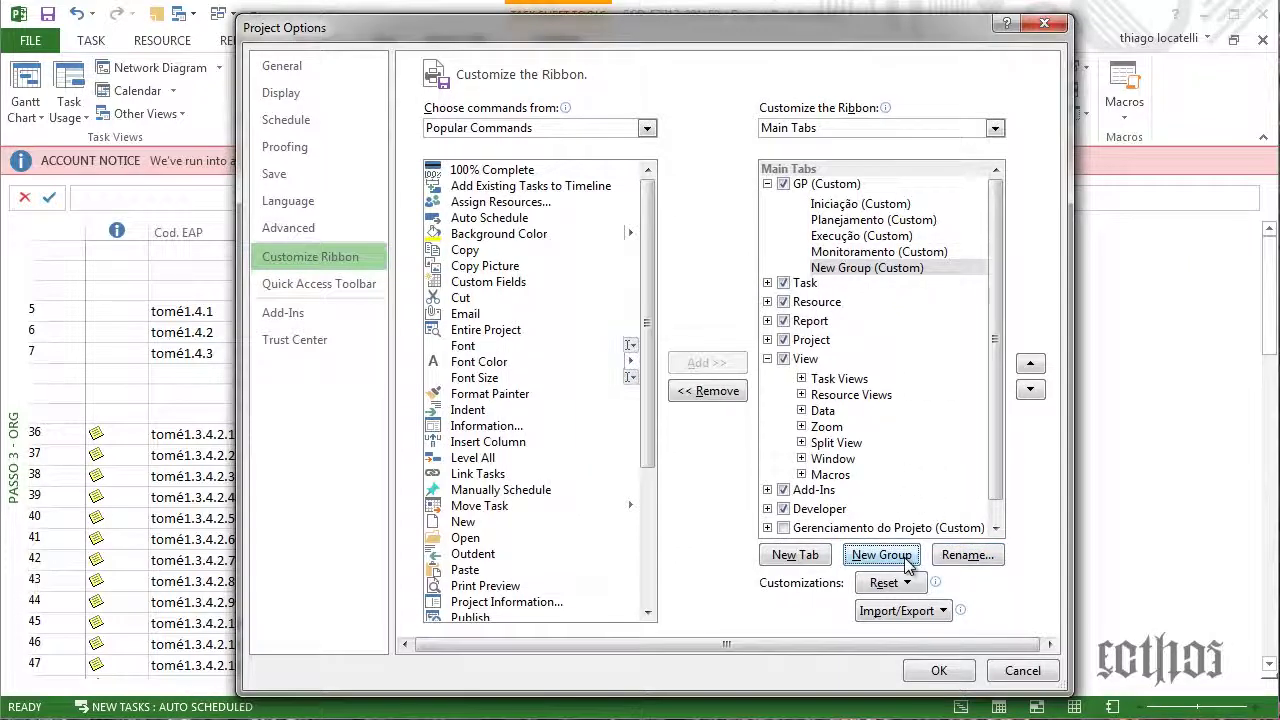
left_click(990, 558)
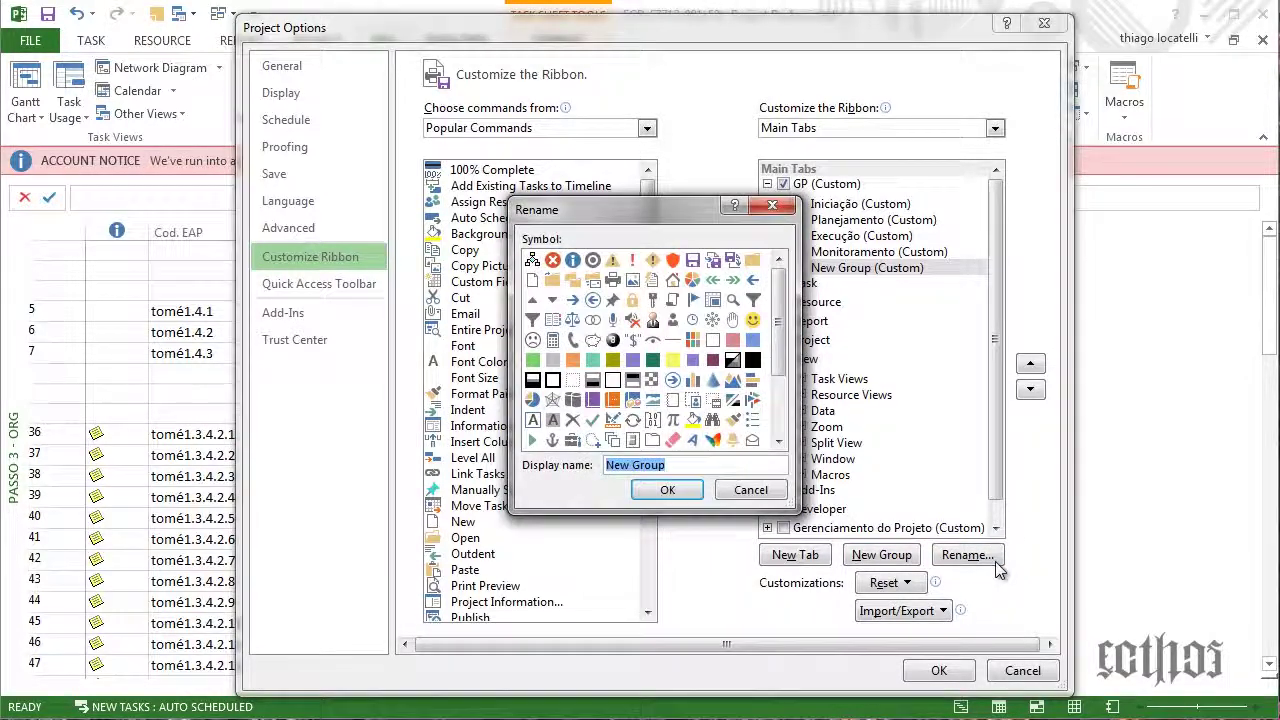
type("Encerramento")
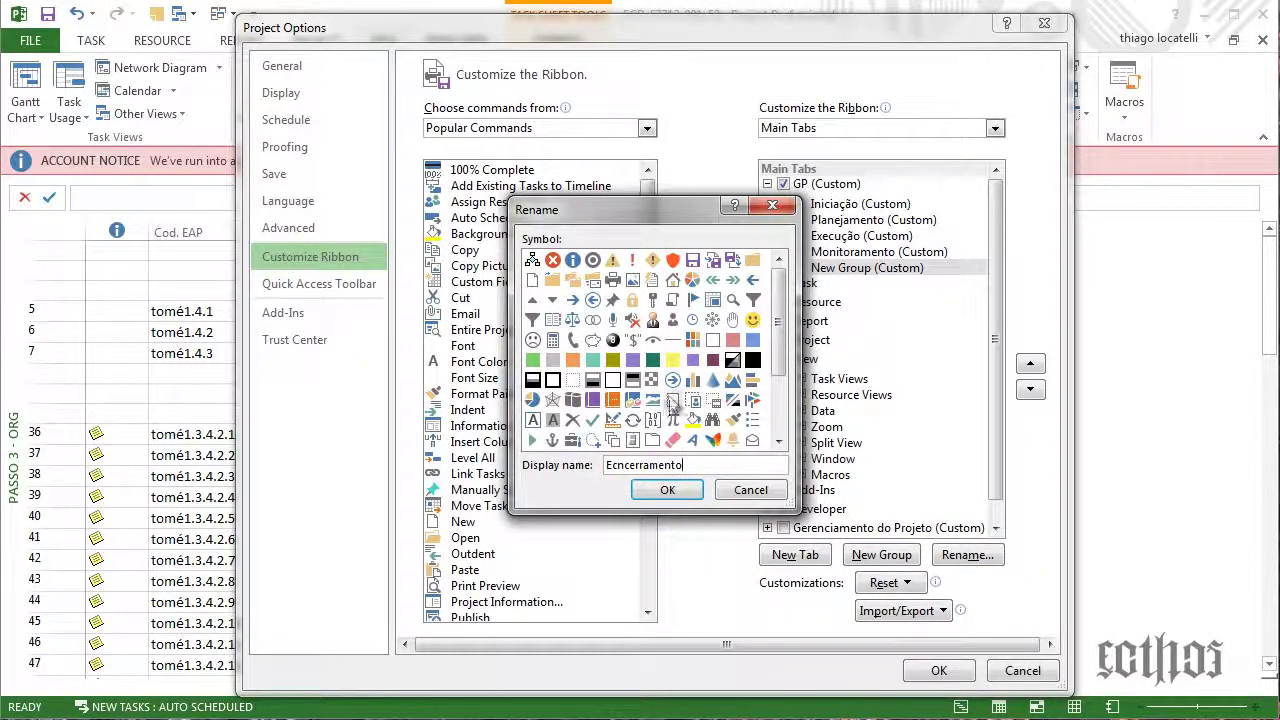
left_click(668, 489)
Check the Execução, Planejamento and Iniciação group names, then save the ribbon changes
left_click(830, 237)
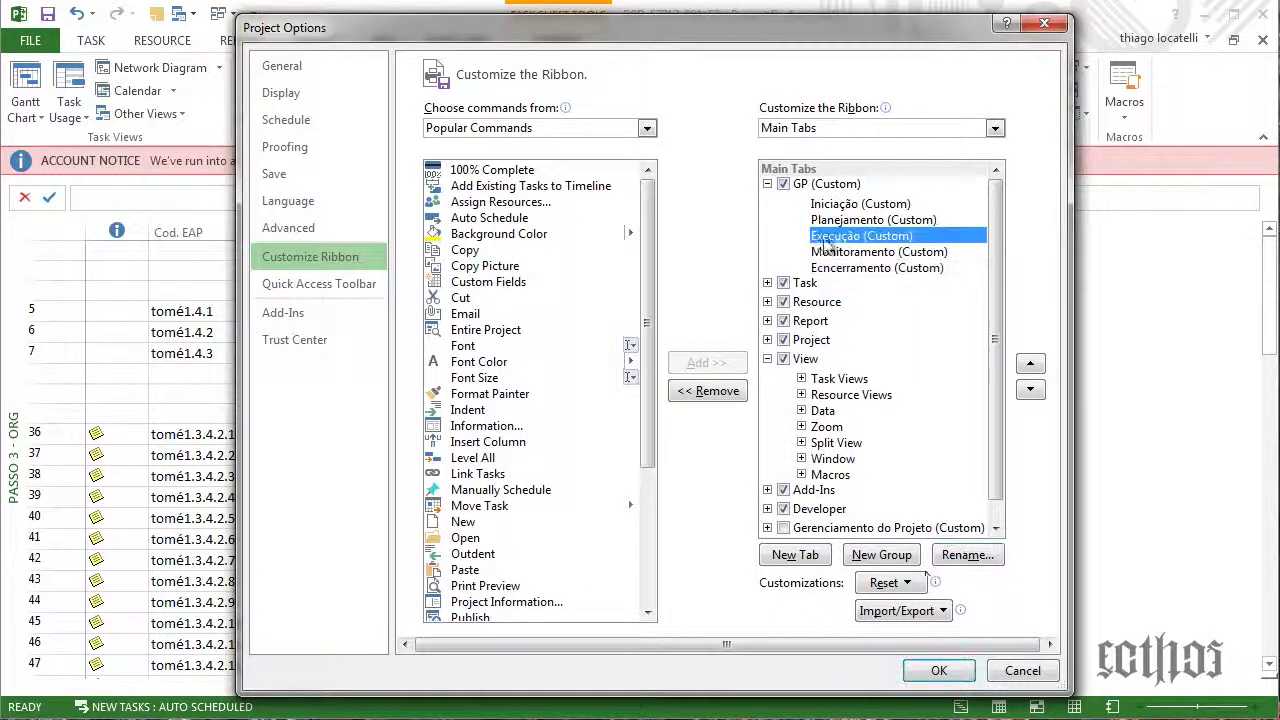
left_click(968, 556)
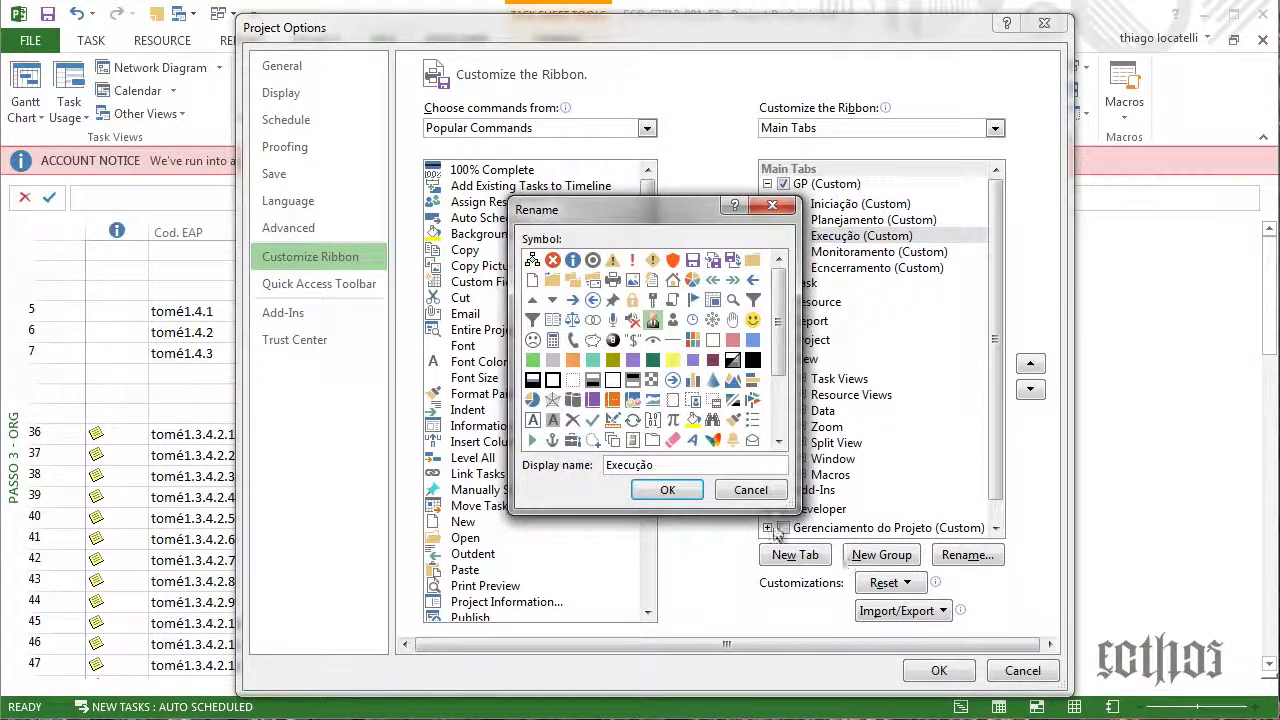
left_click(675, 491)
left_click(966, 555)
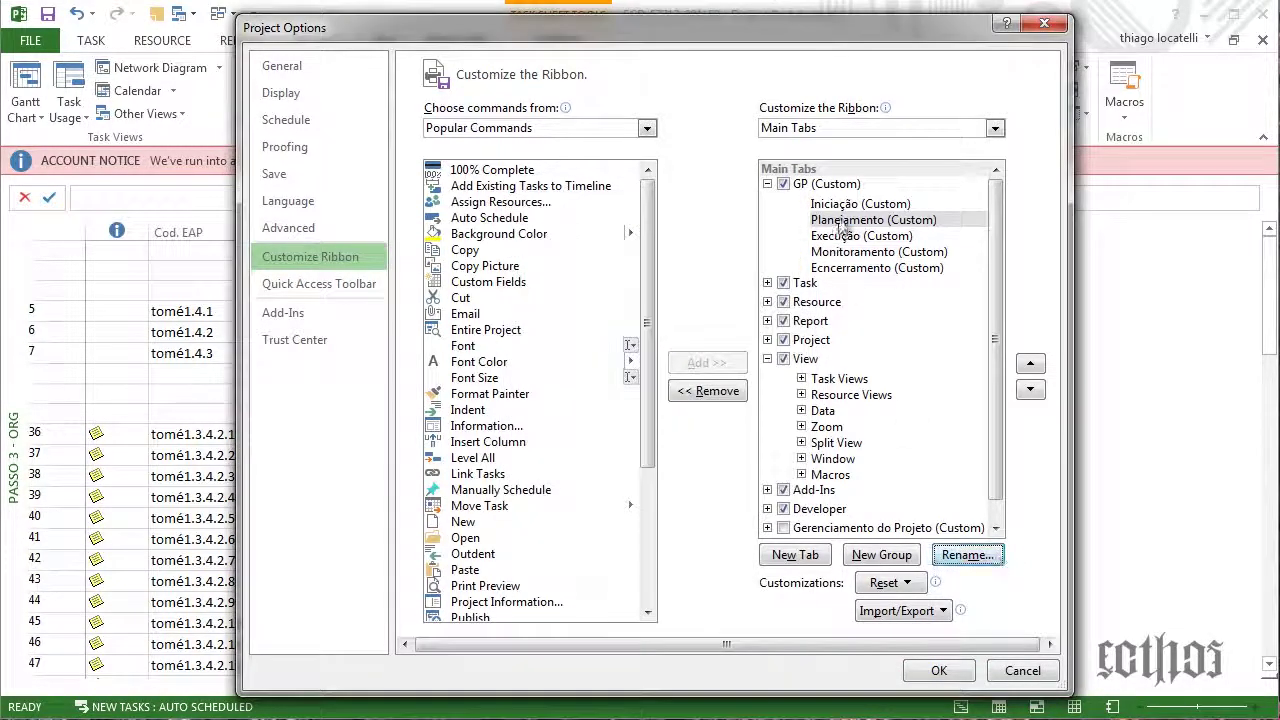
left_click(848, 204)
left_click(966, 555)
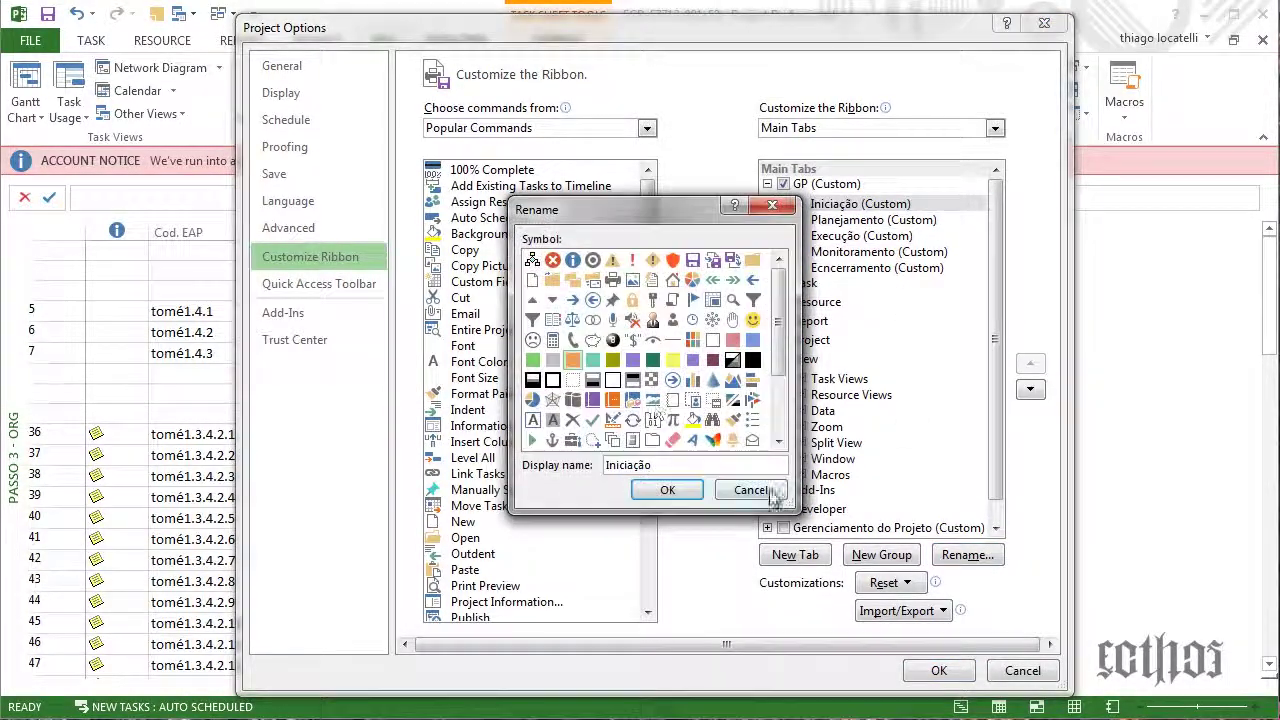
left_click(667, 489)
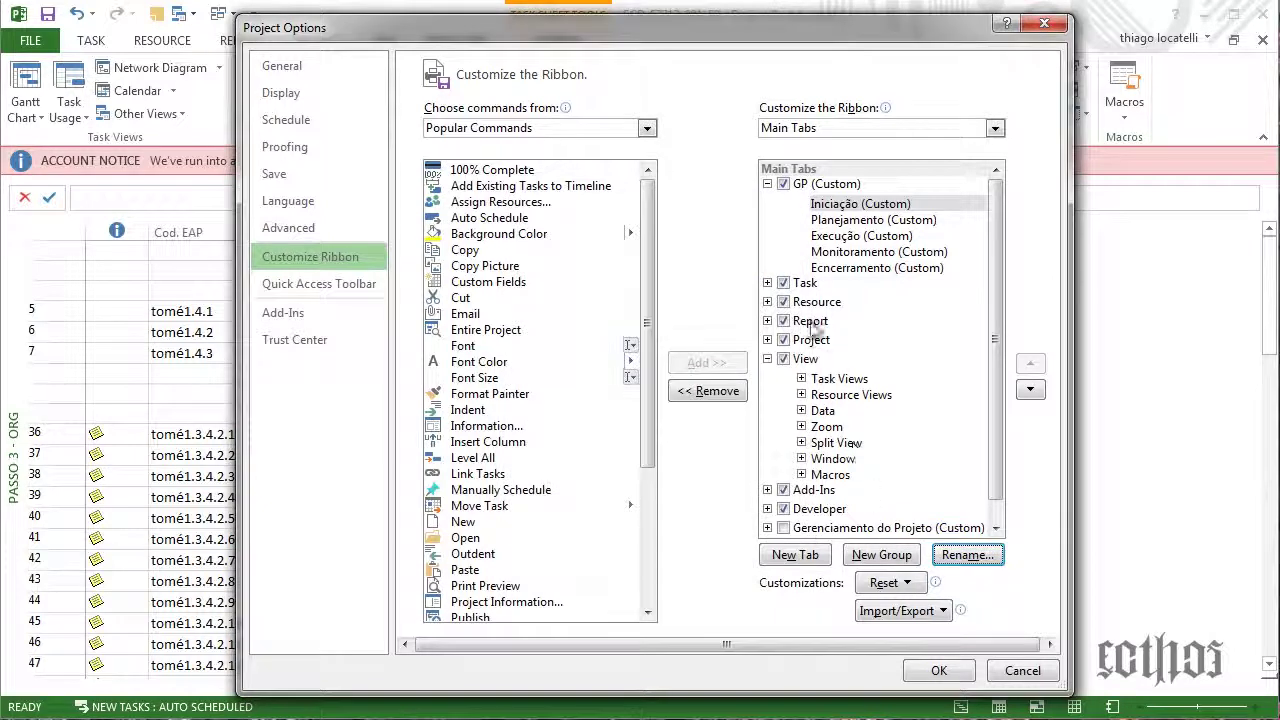
left_click(851, 206)
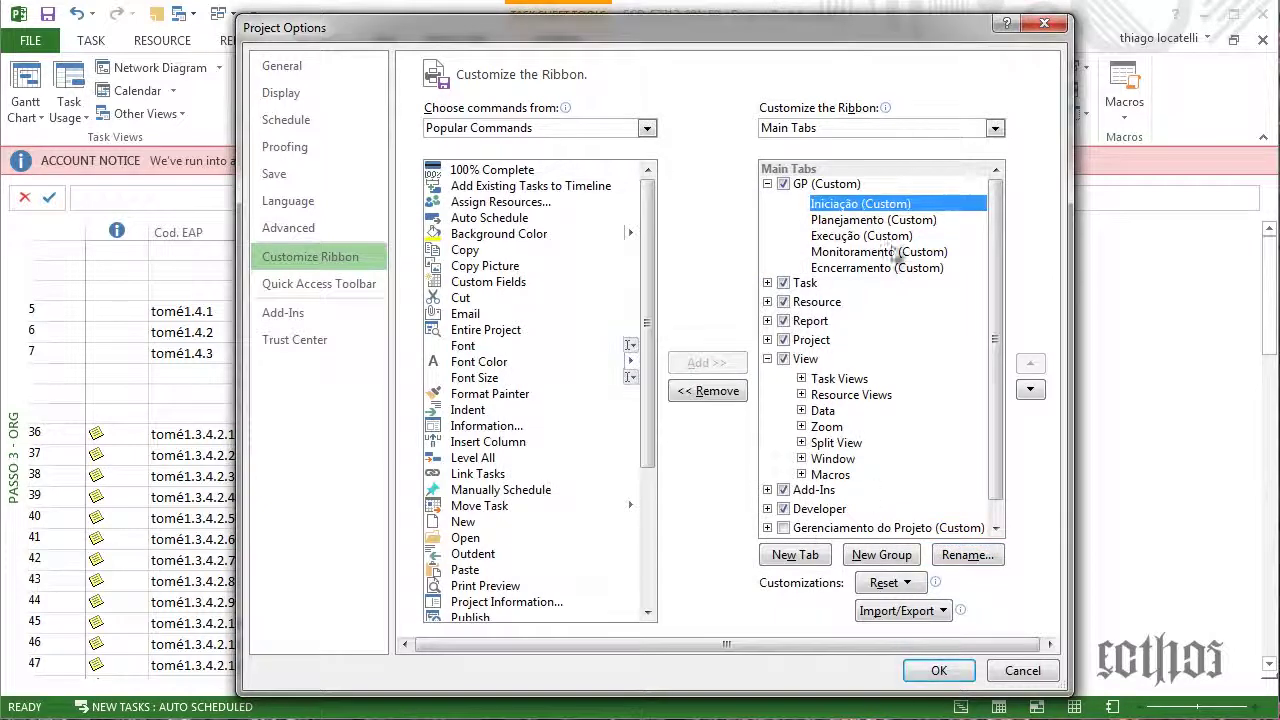
left_click(938, 672)
Start recording a macro named passo1 with absolute row references
left_click(85, 42)
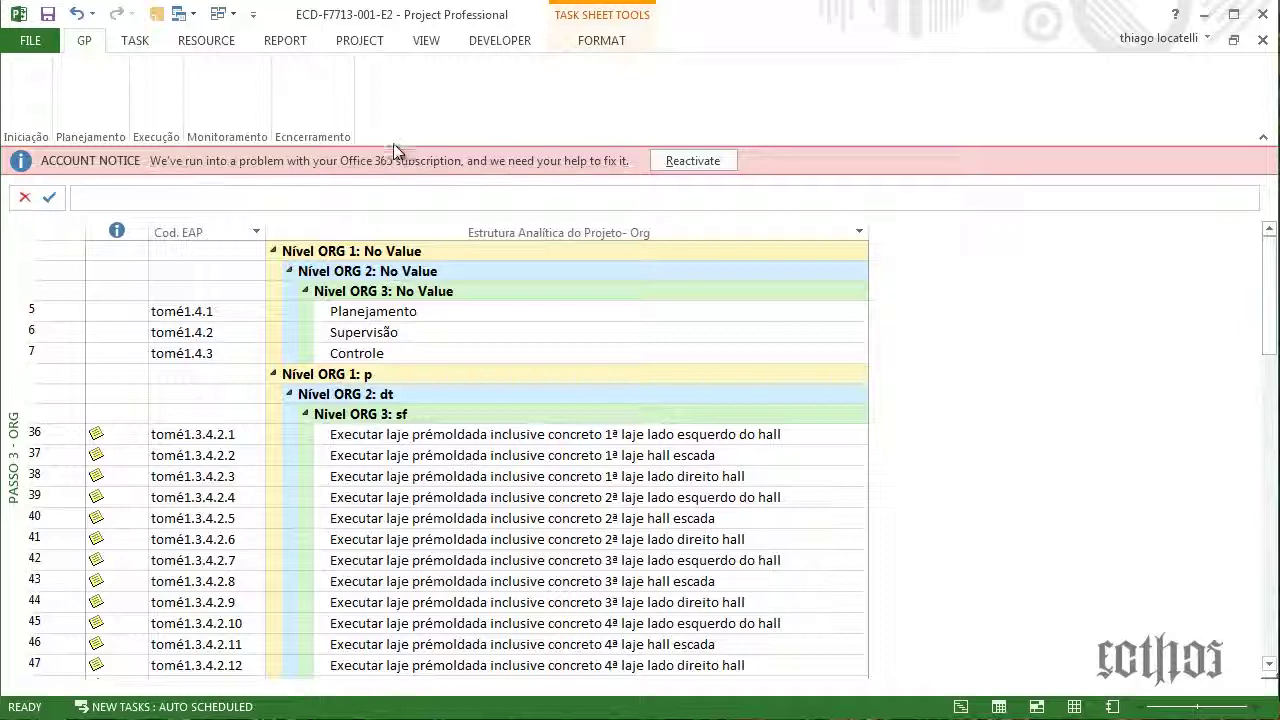
left_click(603, 42)
left_click(500, 40)
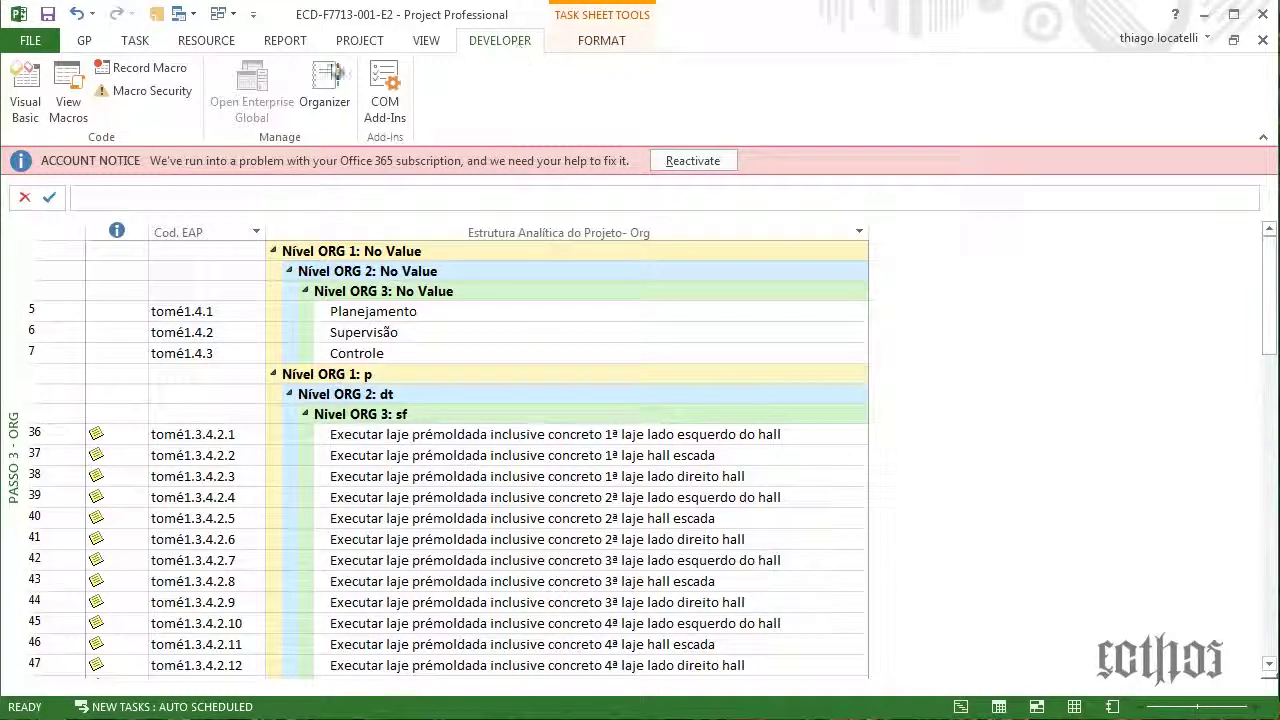
left_click(116, 72)
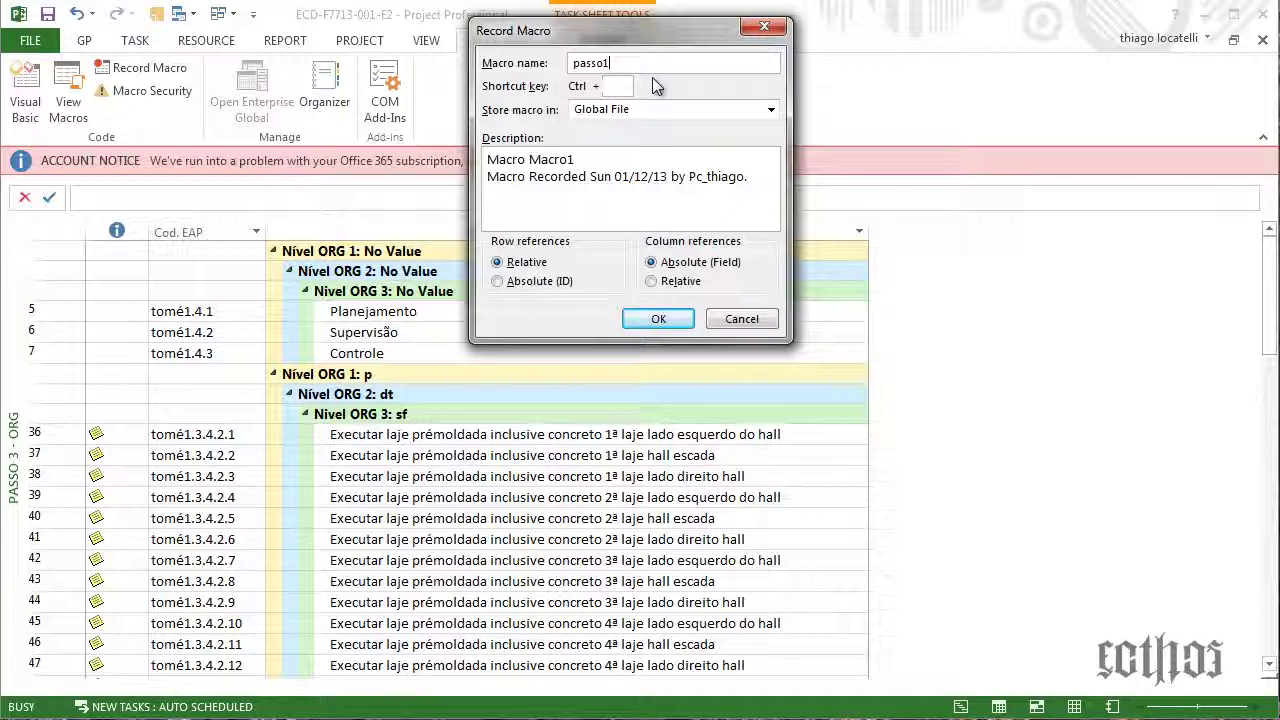
left_click_drag(585, 160, 548, 157)
type("pass")
left_click(529, 284)
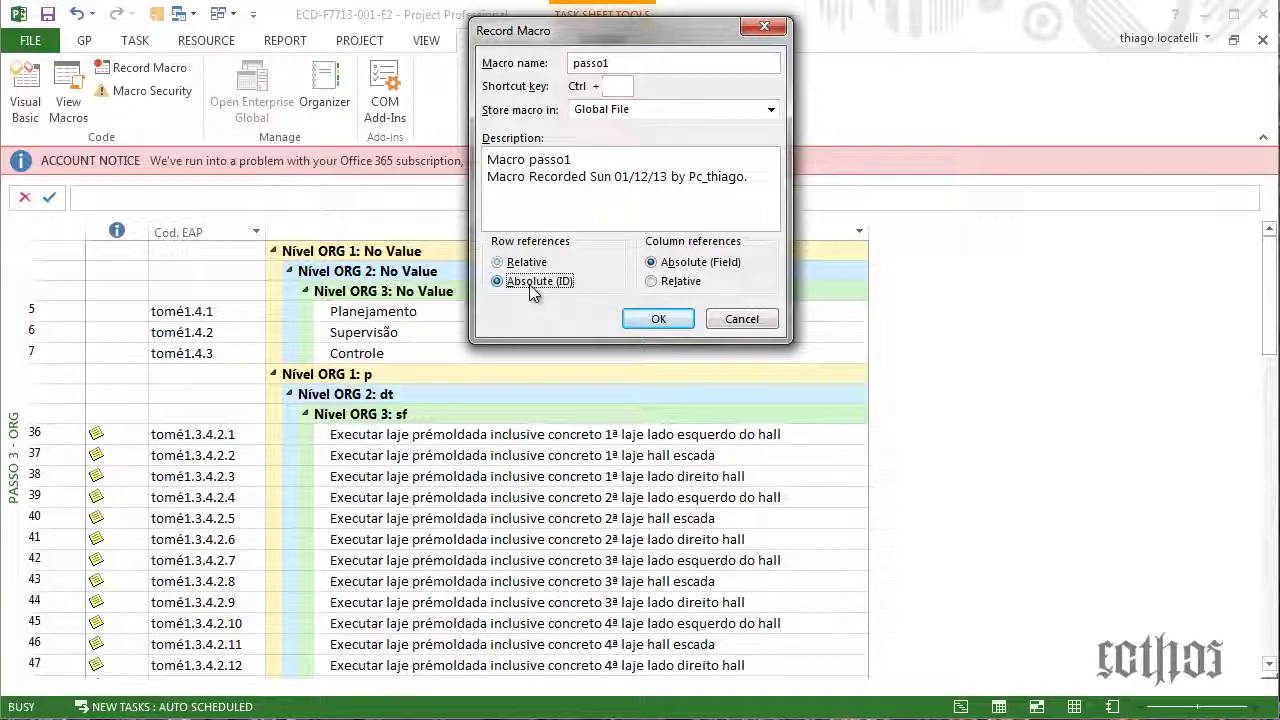
left_click(658, 320)
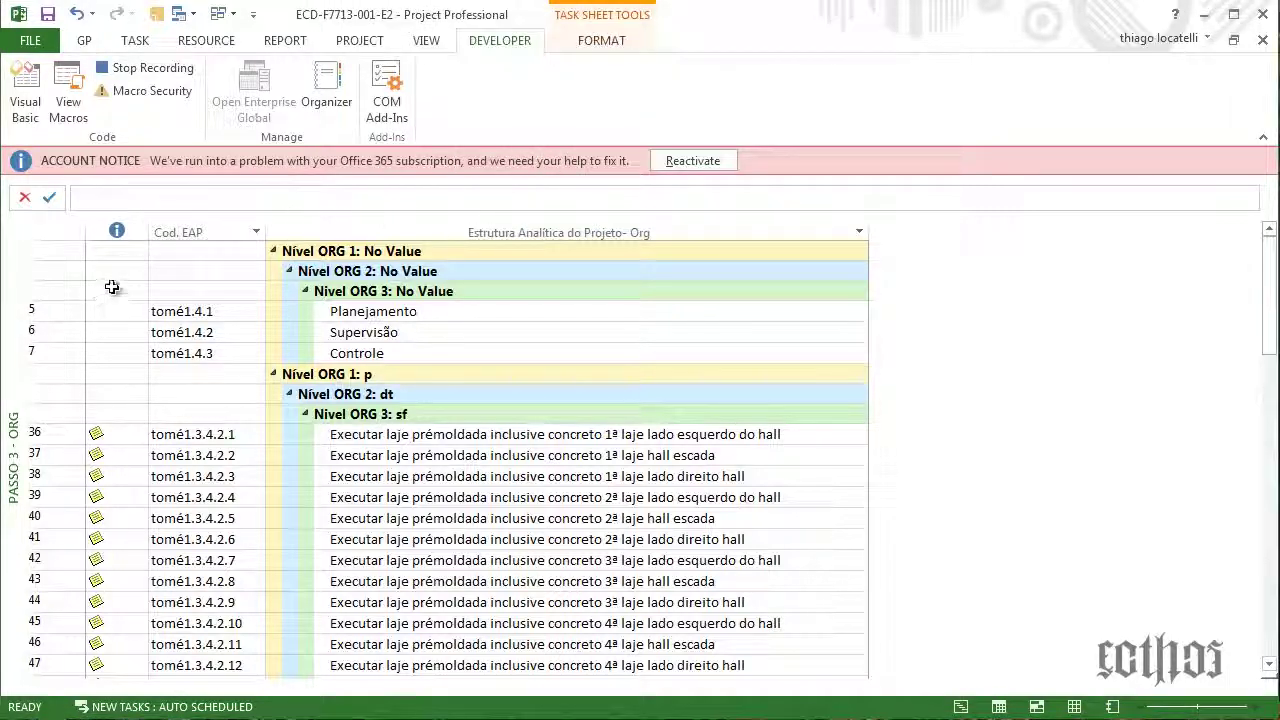
Switch to the Passo 01 - EAP view as the recorded macro action
left_click(359, 40)
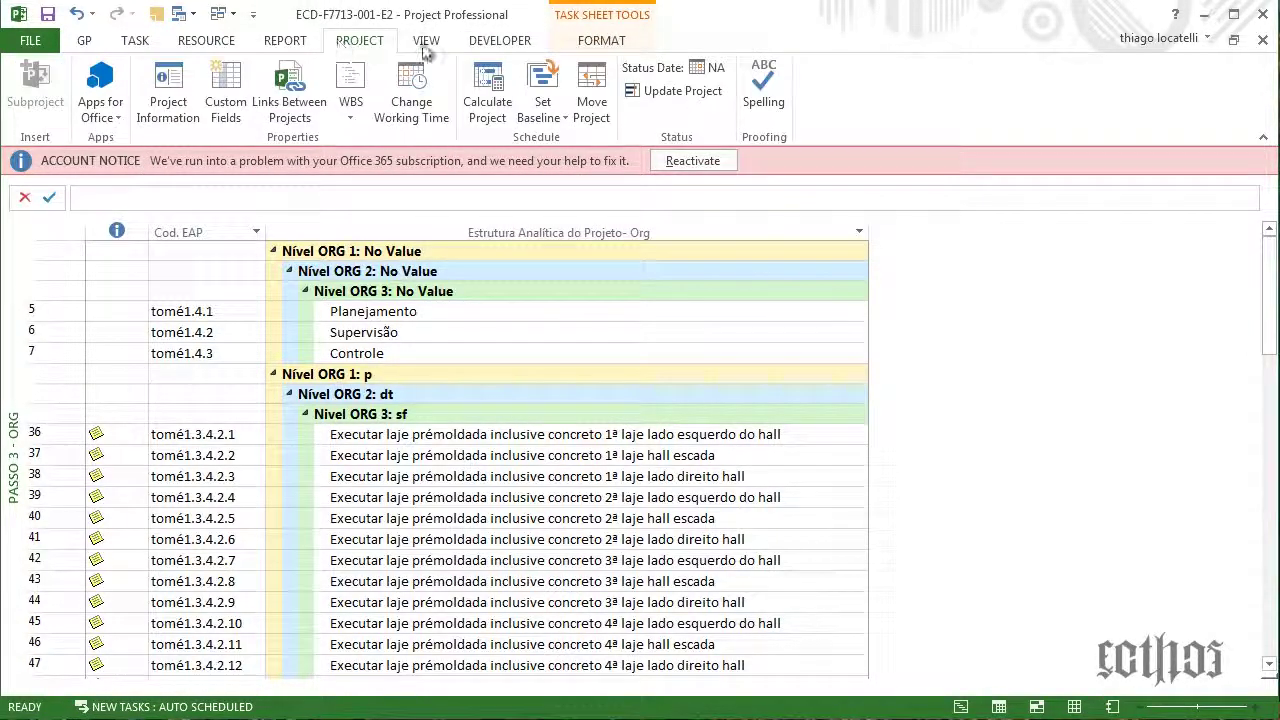
left_click(426, 40)
left_click(178, 113)
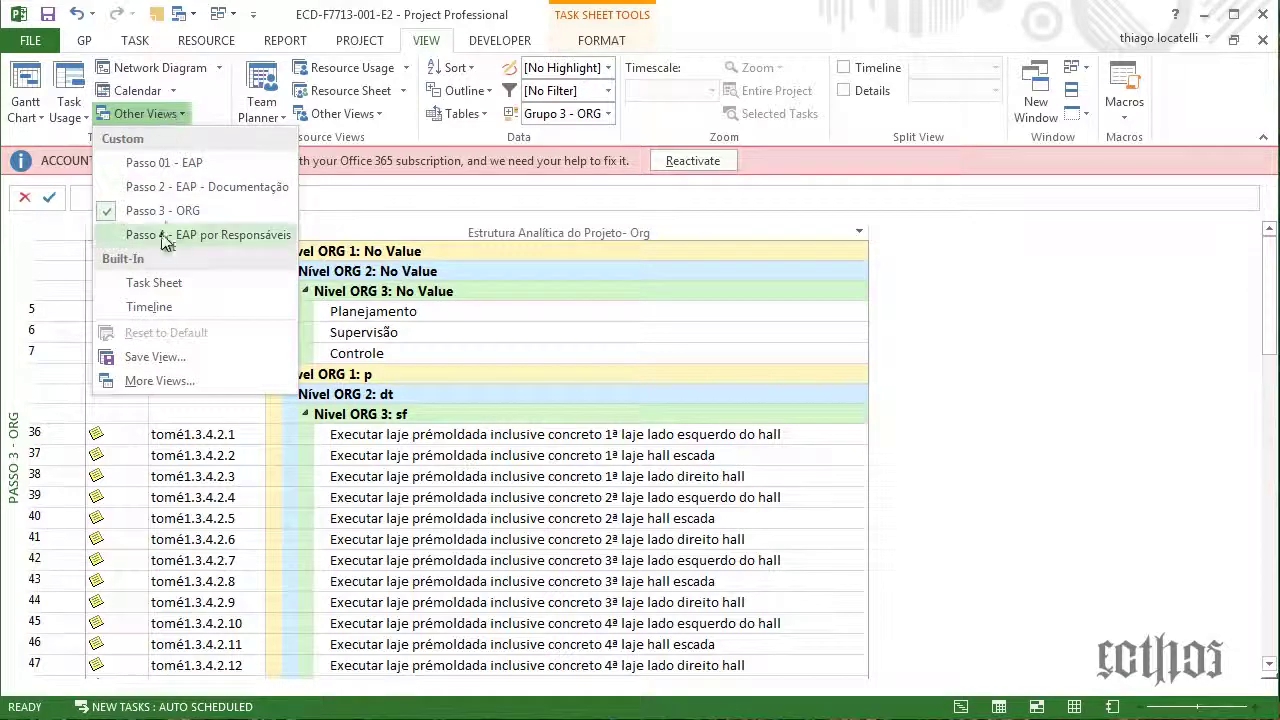
left_click(183, 167)
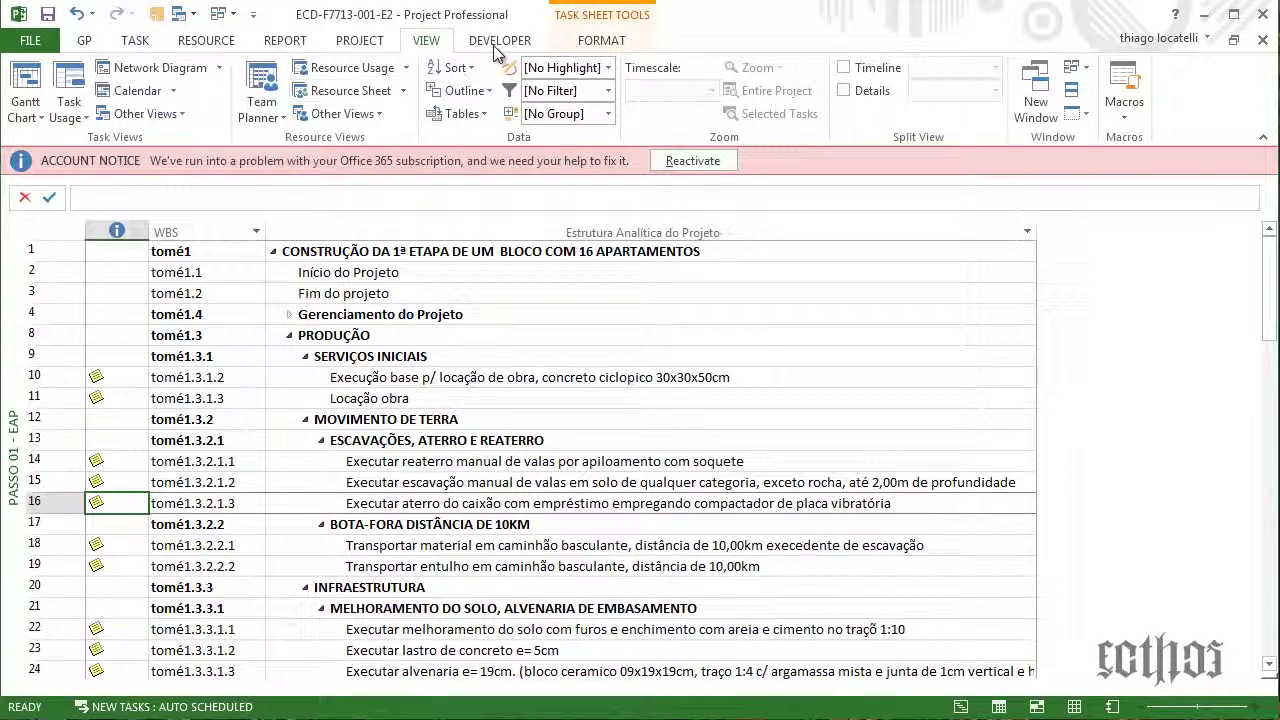
Return to the macro tools, then open ribbon customisation settings from the GP tab
left_click(498, 42)
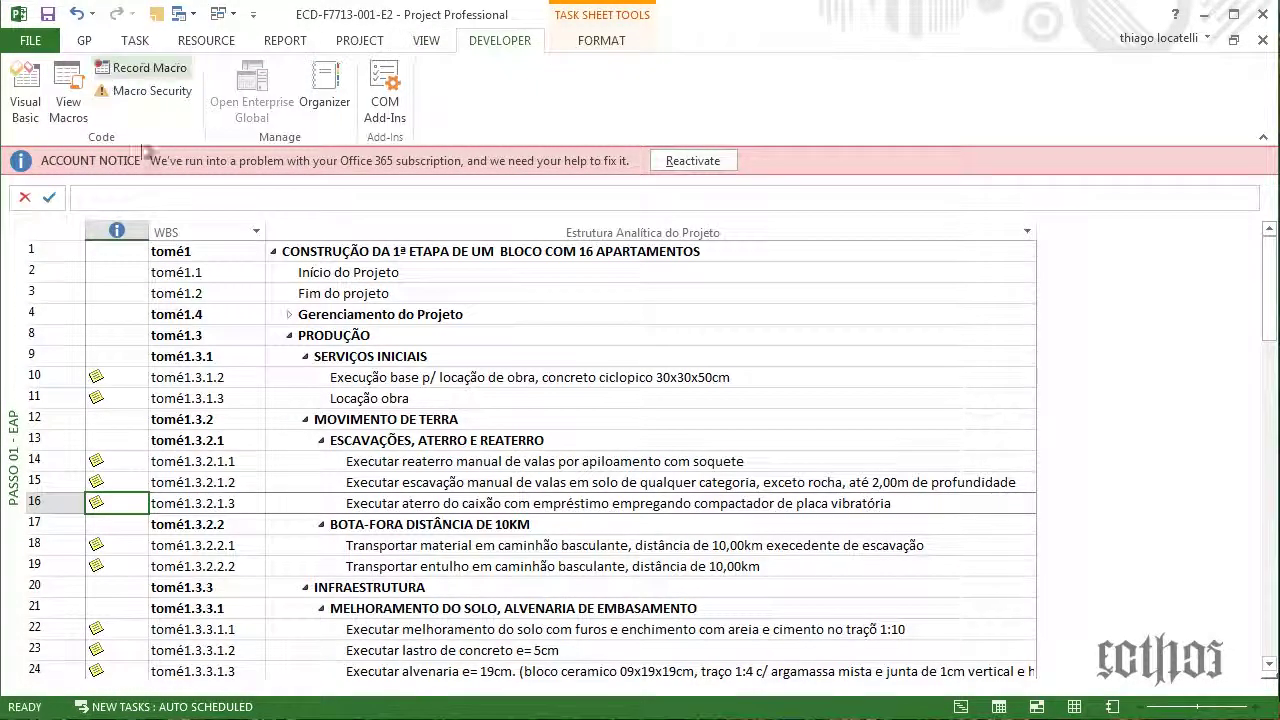
left_click(95, 45)
right_click(96, 46)
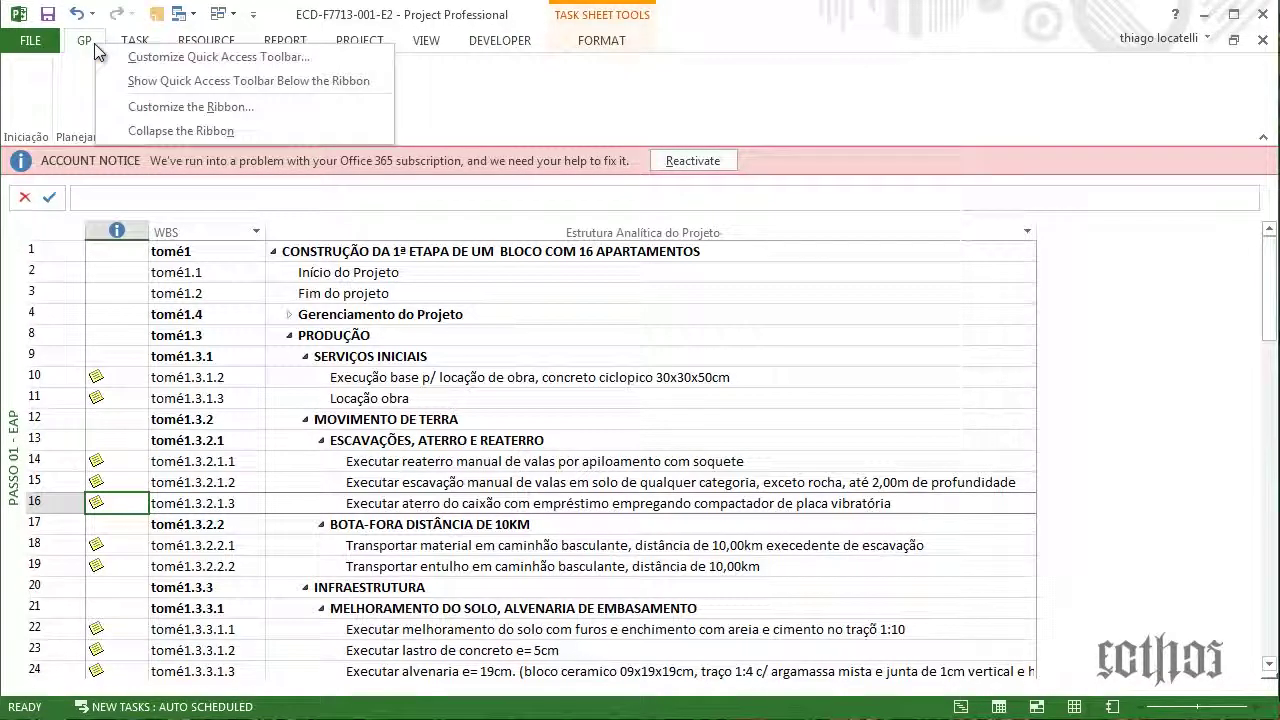
left_click(120, 107)
Add the passo1 macro to the GP tab's Iniciação group and save the ribbon
left_click(567, 131)
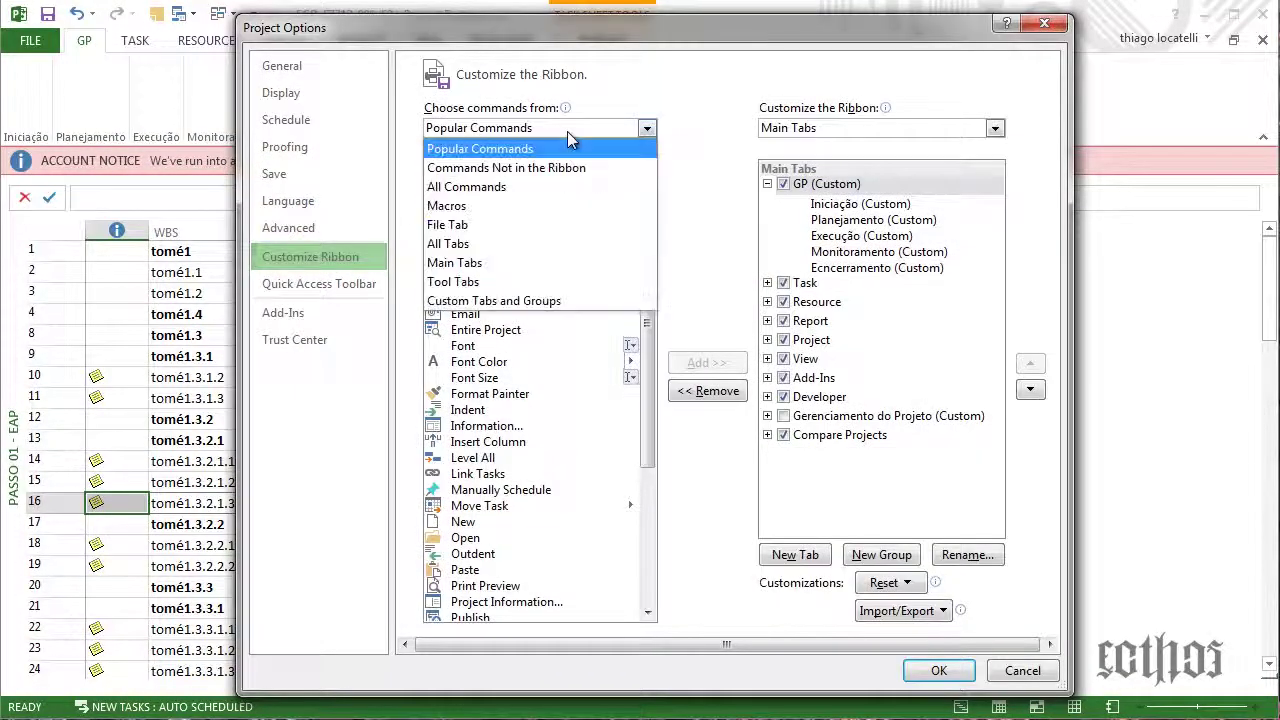
left_click(487, 203)
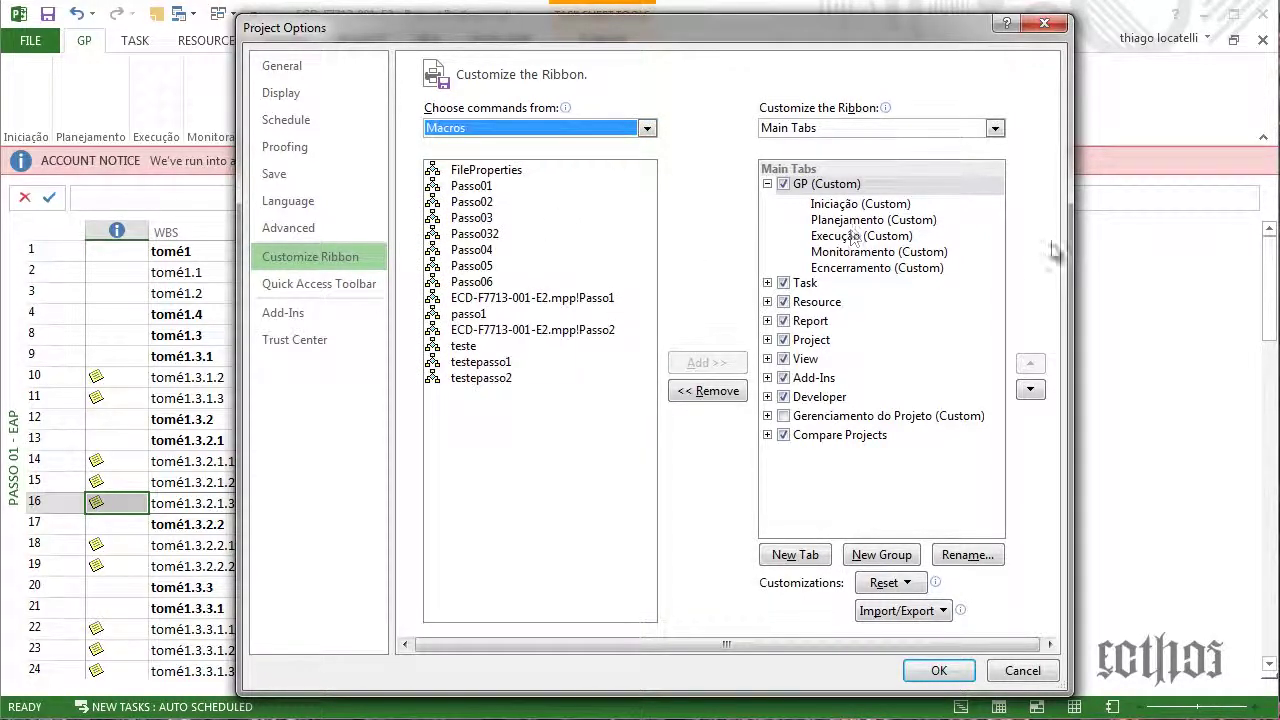
left_click(867, 206)
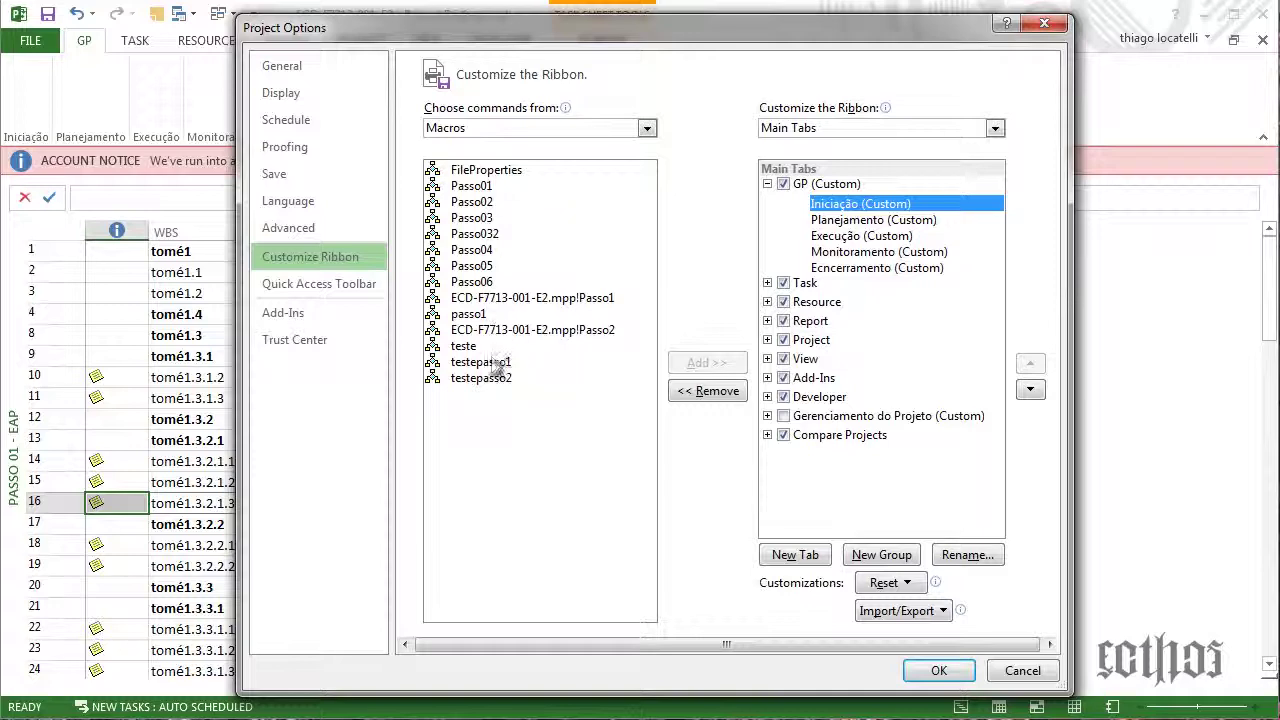
left_click(489, 316)
left_click(707, 362)
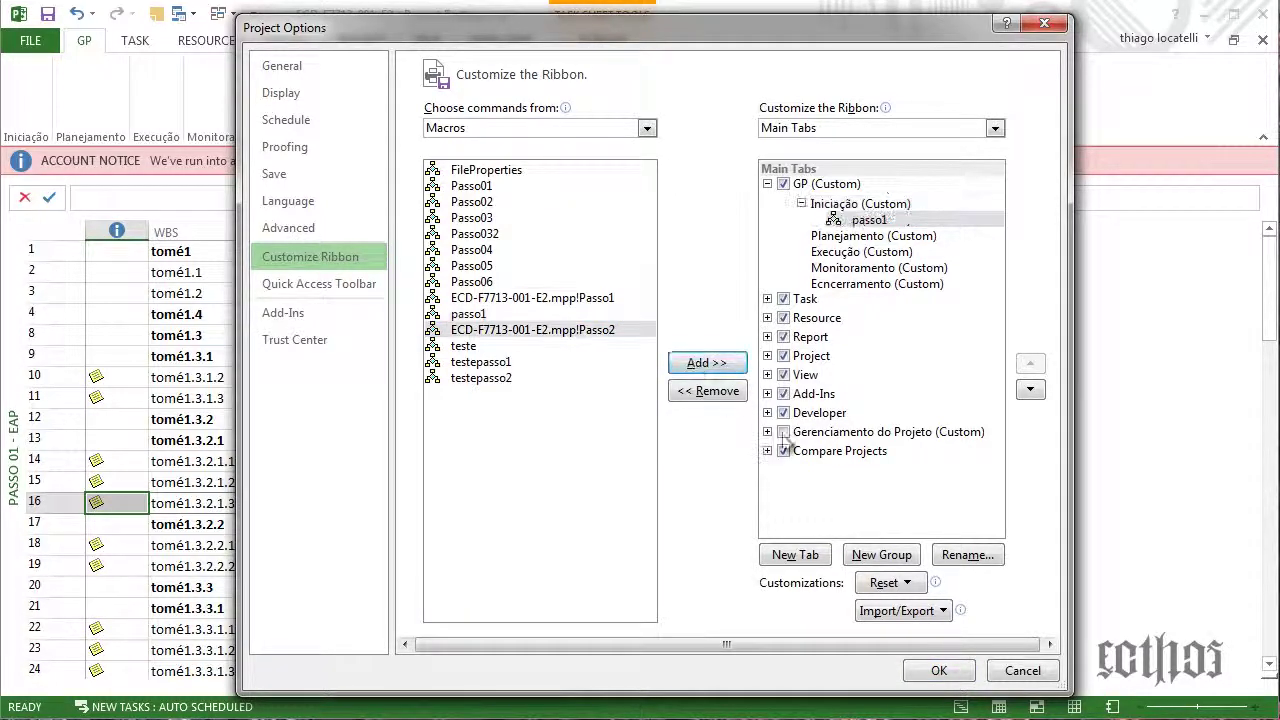
left_click(934, 671)
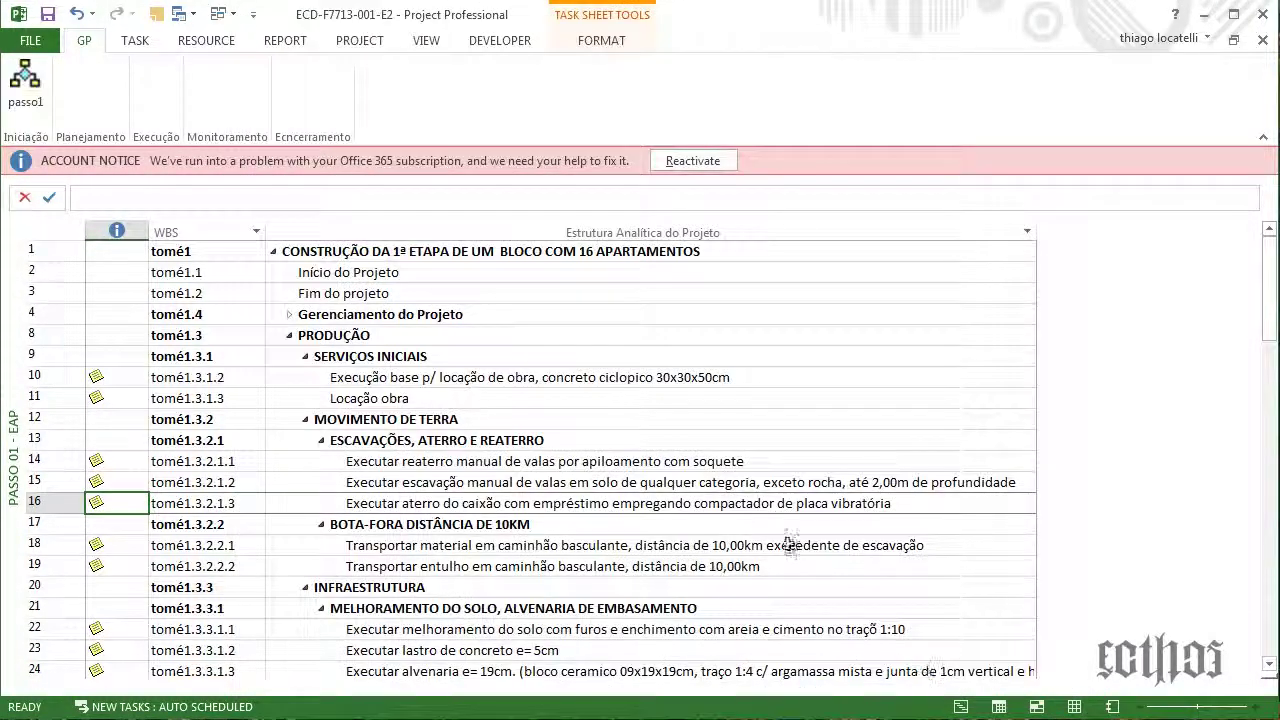
Give the passo1 button in Iniciação the red exclamation-mark symbol and apply the changes
right_click(48, 82)
left_click(125, 171)
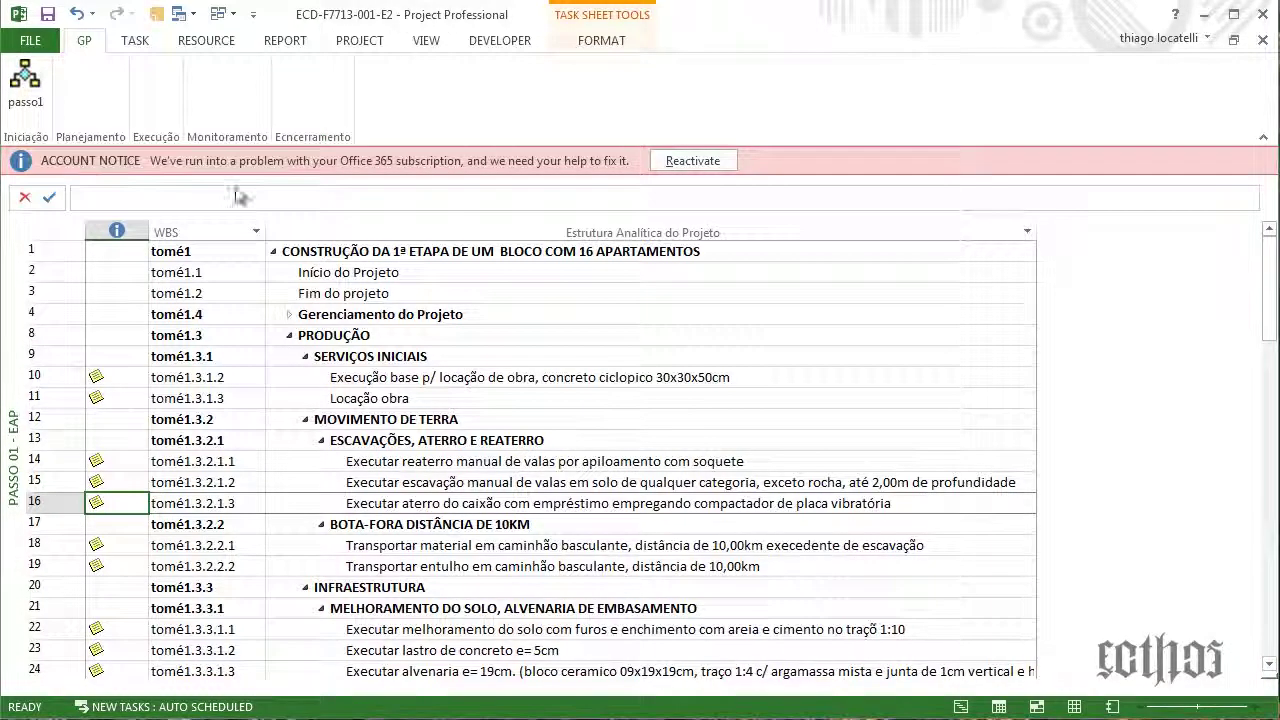
left_click(845, 204)
left_click(801, 203)
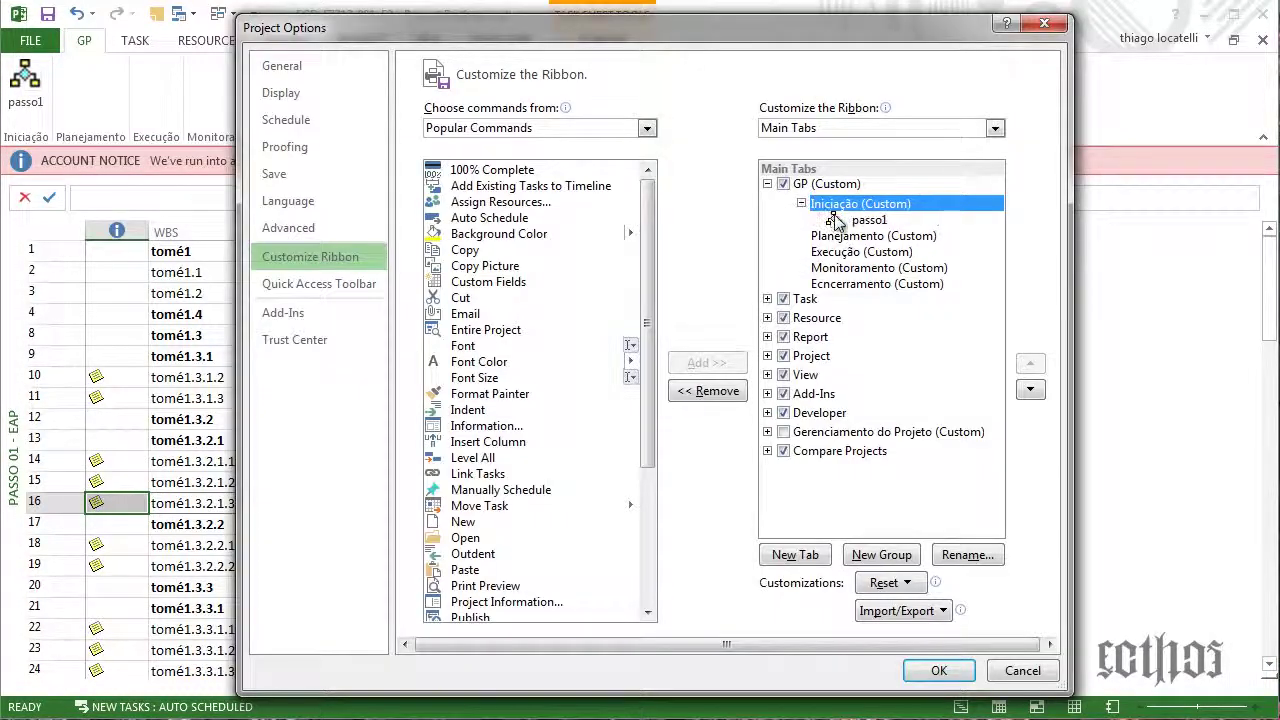
left_click(845, 219)
left_click(966, 555)
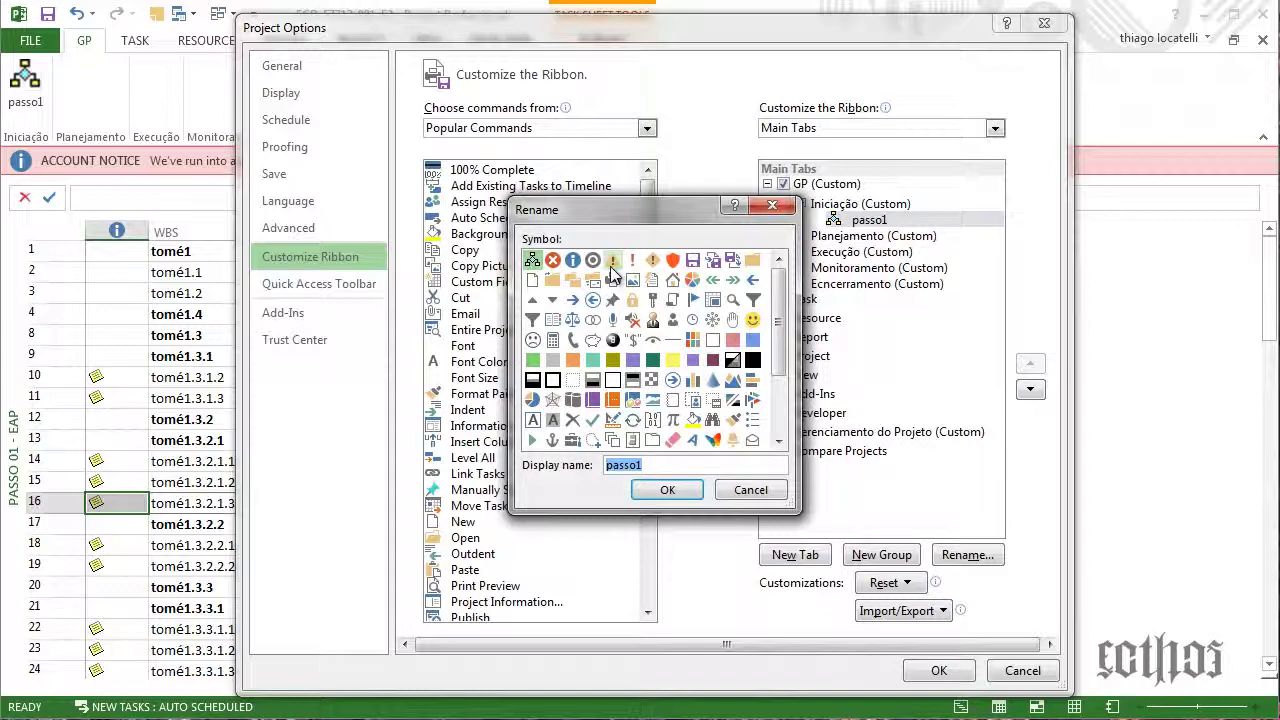
left_click(632, 262)
left_click(667, 489)
left_click(939, 670)
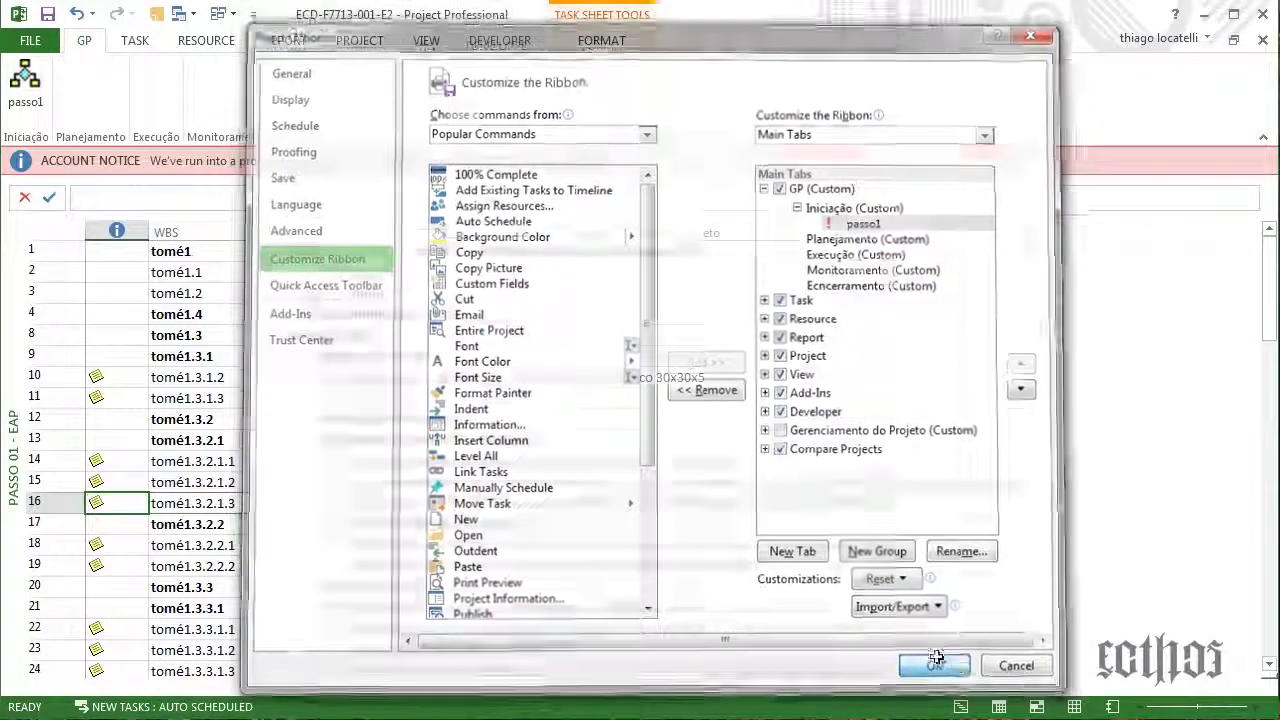
Switch to the Passo 4 - EAP por Responsáveis view, then run passo1 to return to Passo 01 - EAP
right_click(12, 322)
left_click(70, 475)
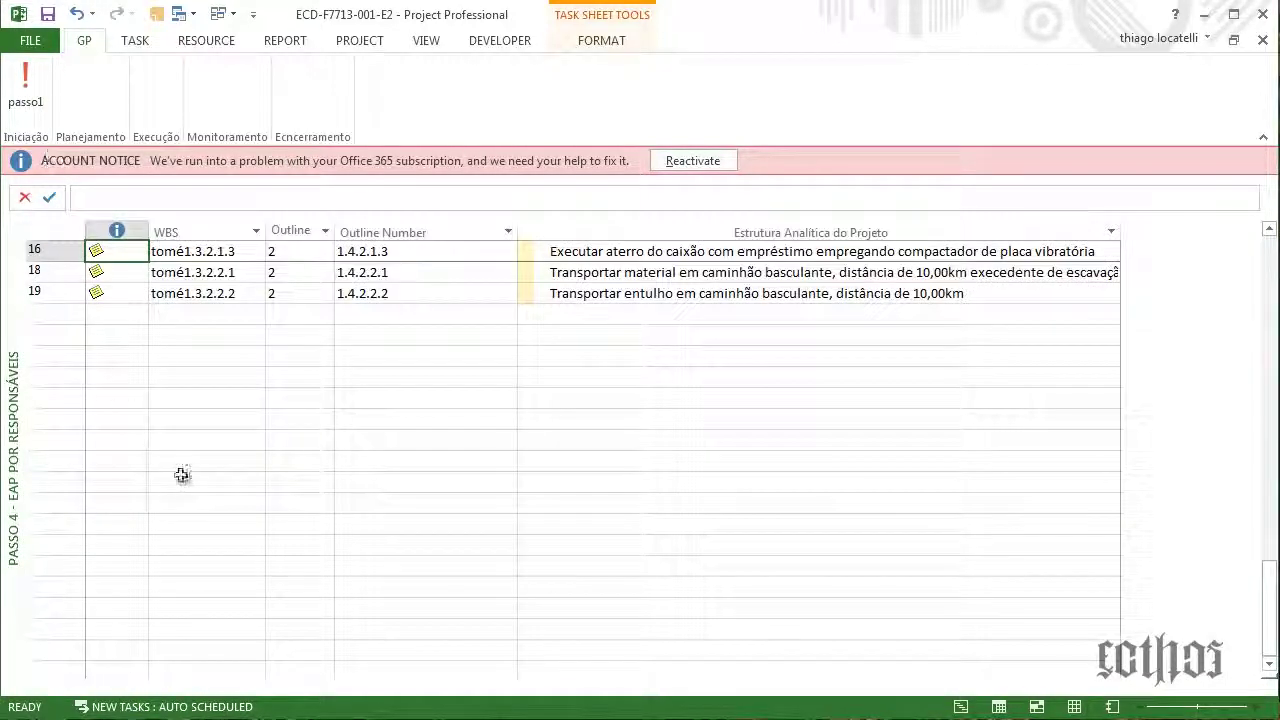
scroll(184, 477, "up", 20)
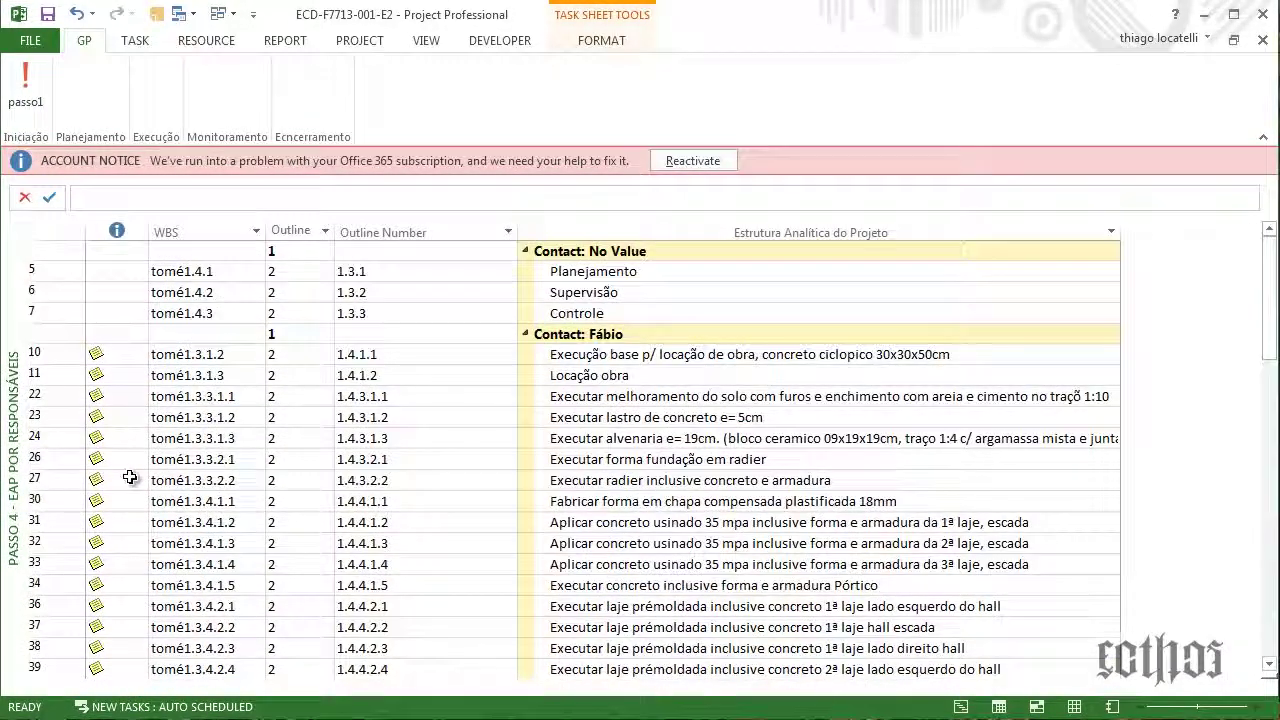
left_click(40, 100)
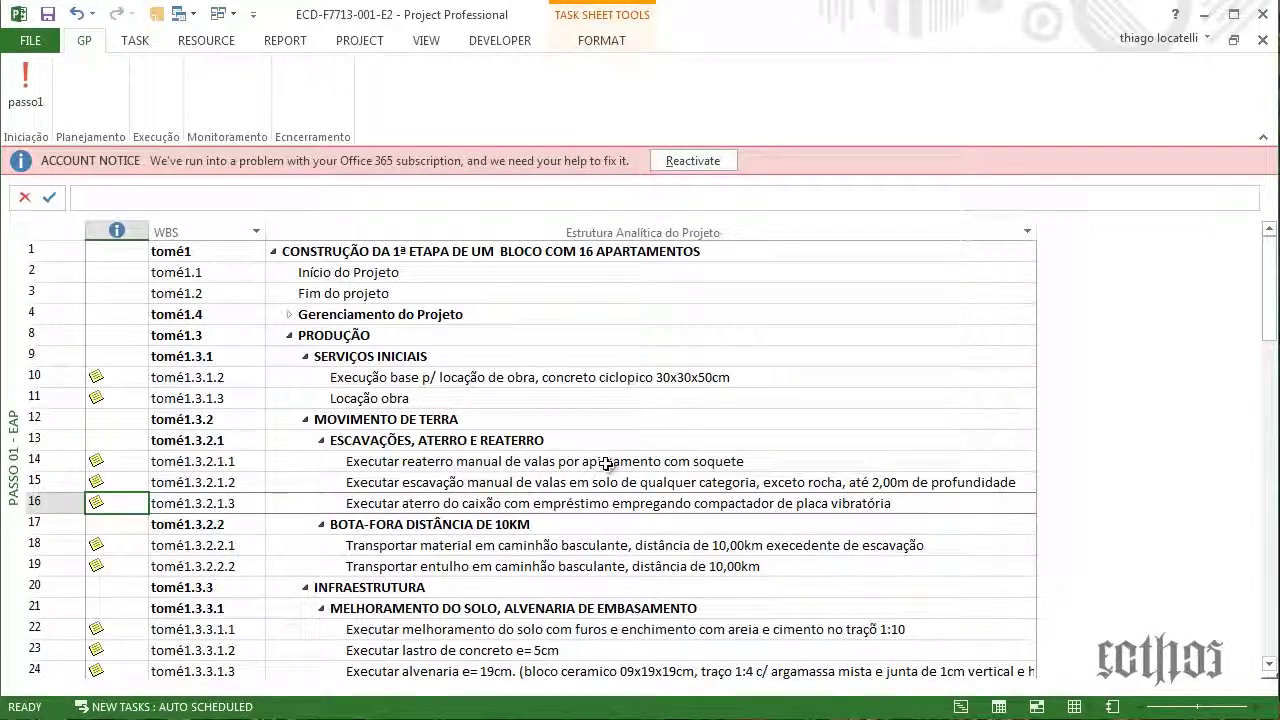
Start recording a new macro named passo2, with passo2 replacing Macro1 in its description
left_click(513, 40)
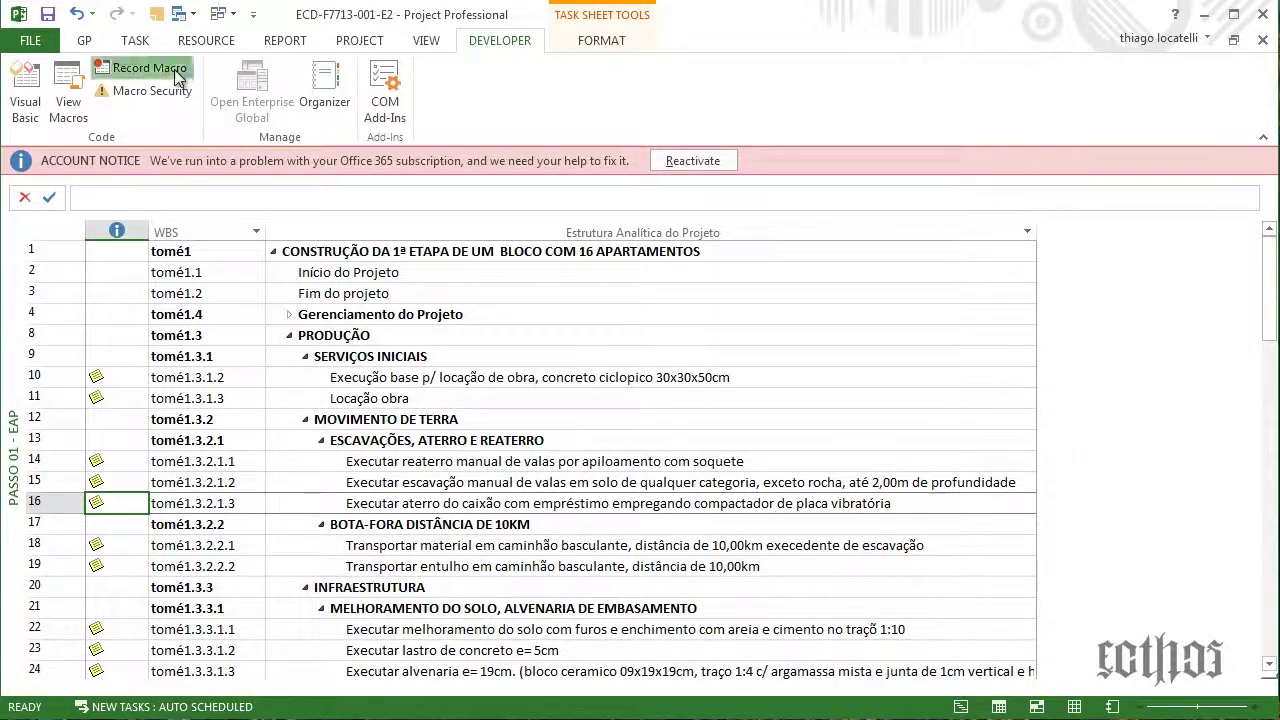
left_click(140, 67)
type("passo2")
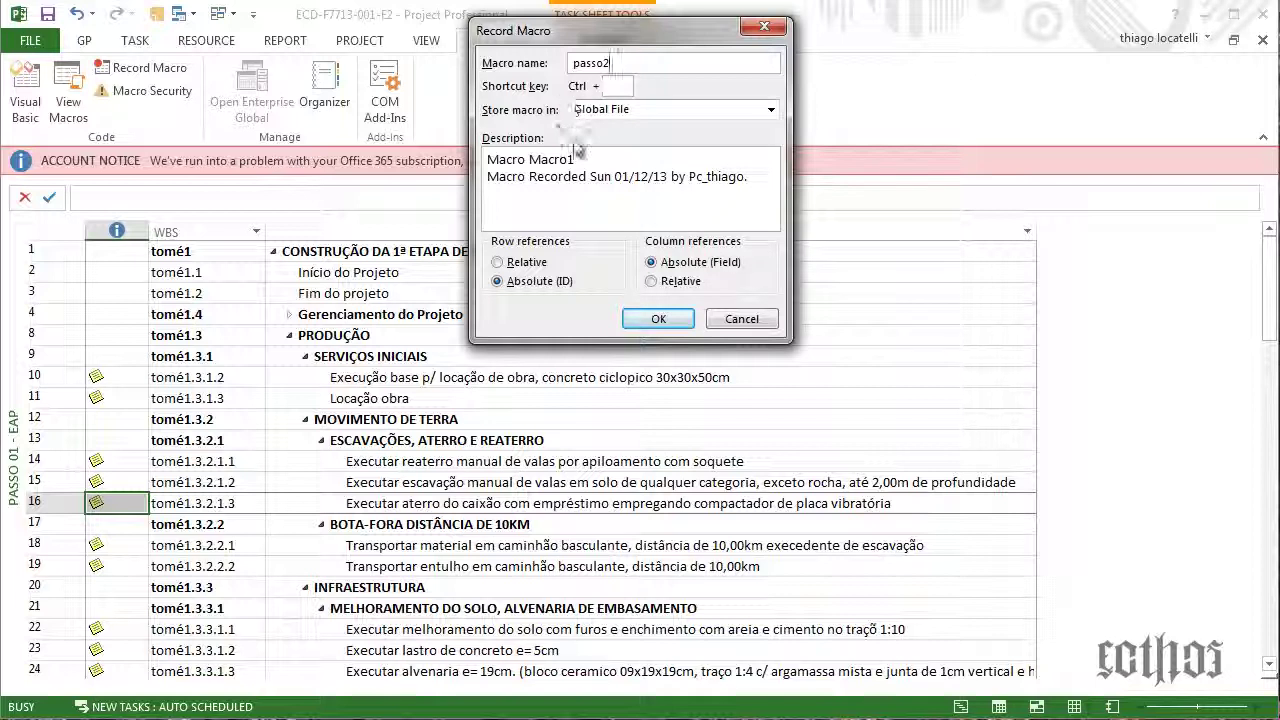
key("shift+Home")
key("ctrl+c")
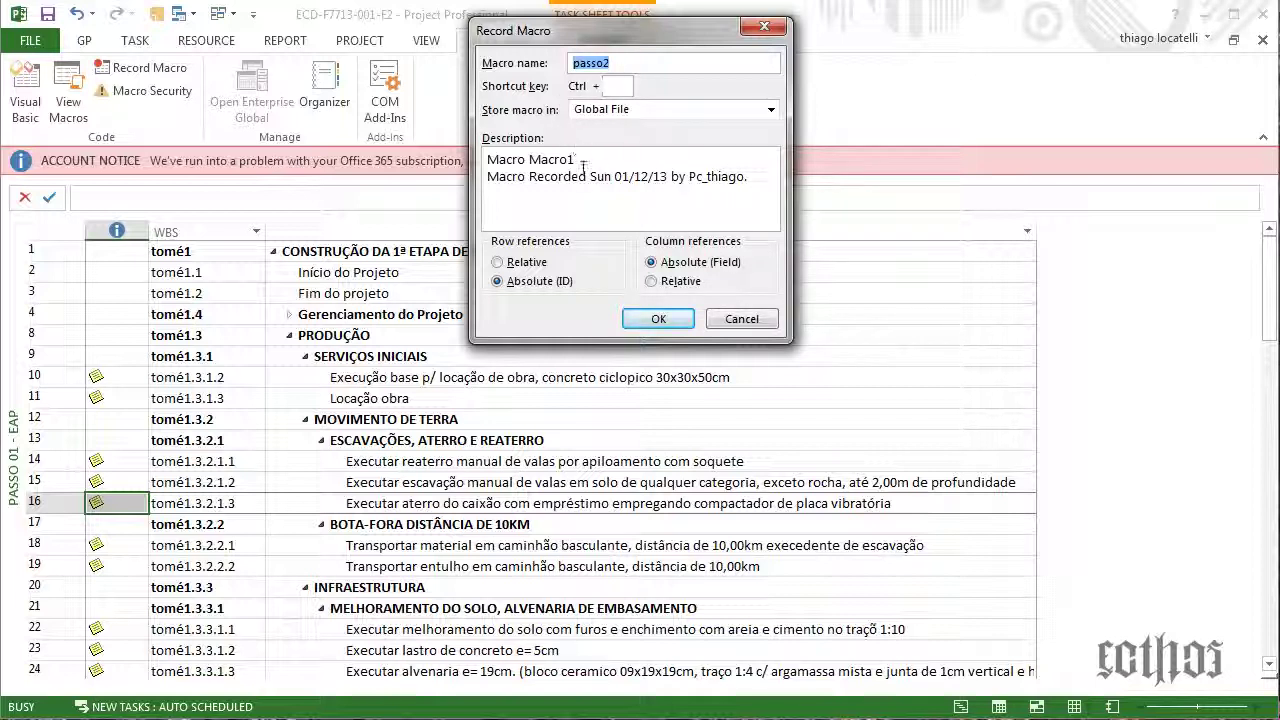
left_click(574, 157)
left_click_drag(573, 157, 542, 157)
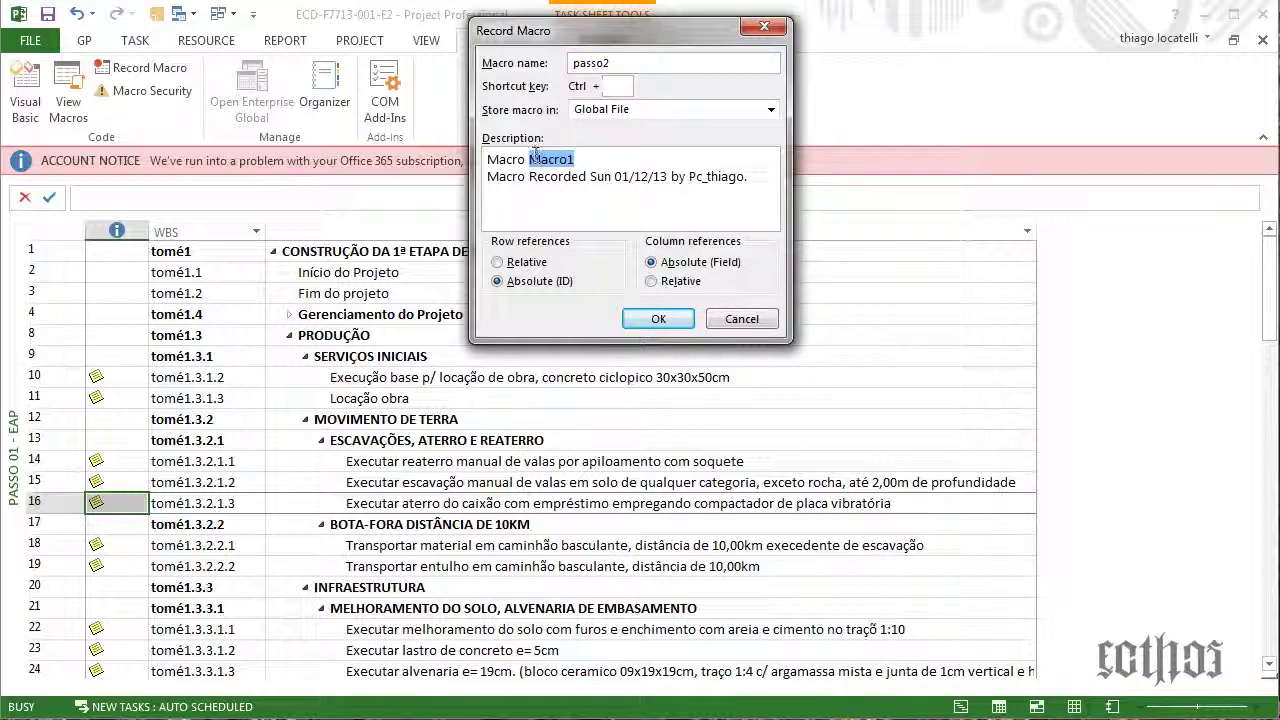
key("ctrl+v")
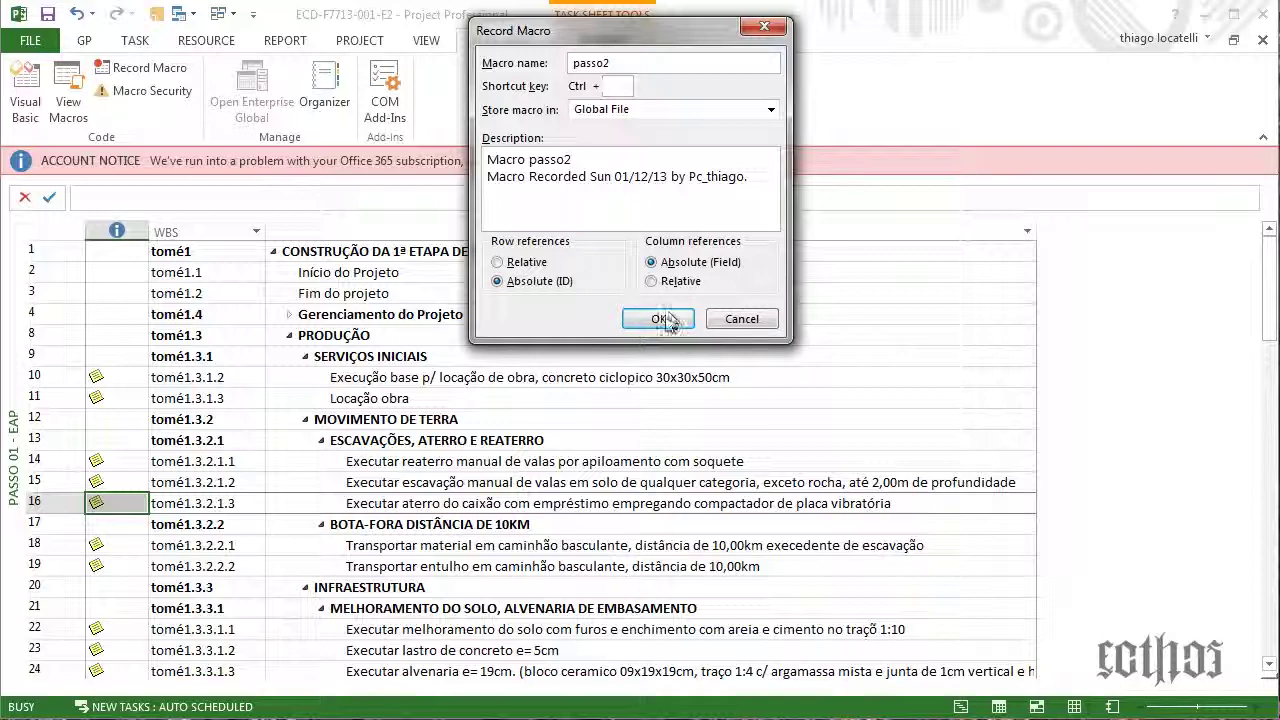
left_click(659, 320)
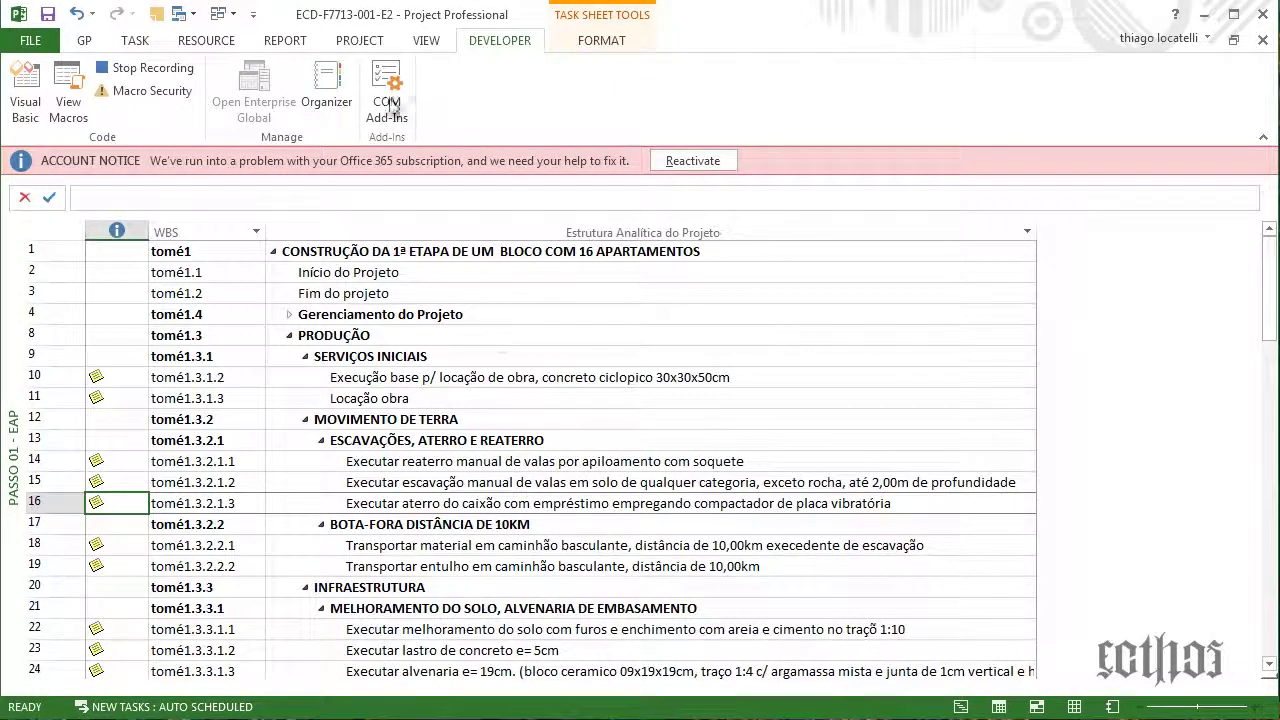
Switch to the Passo 2 - EAP - Documentação view and stop the macro recording
left_click(427, 40)
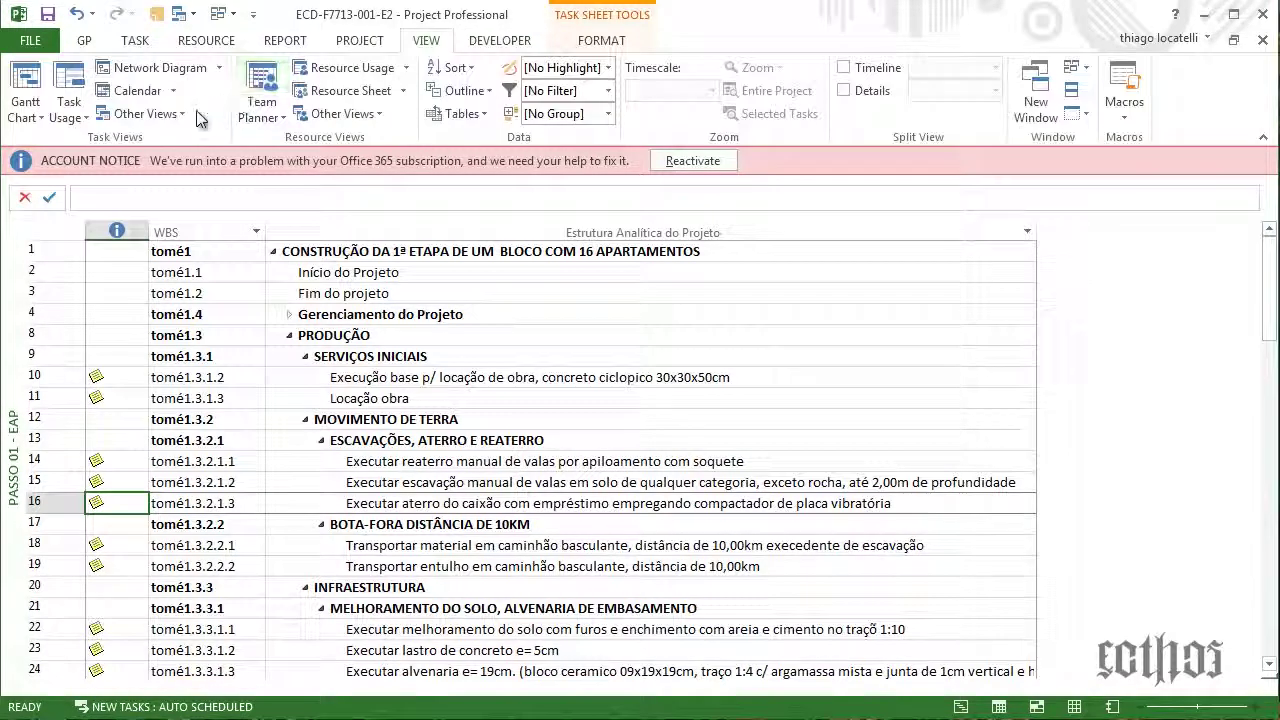
left_click(150, 113)
left_click(171, 186)
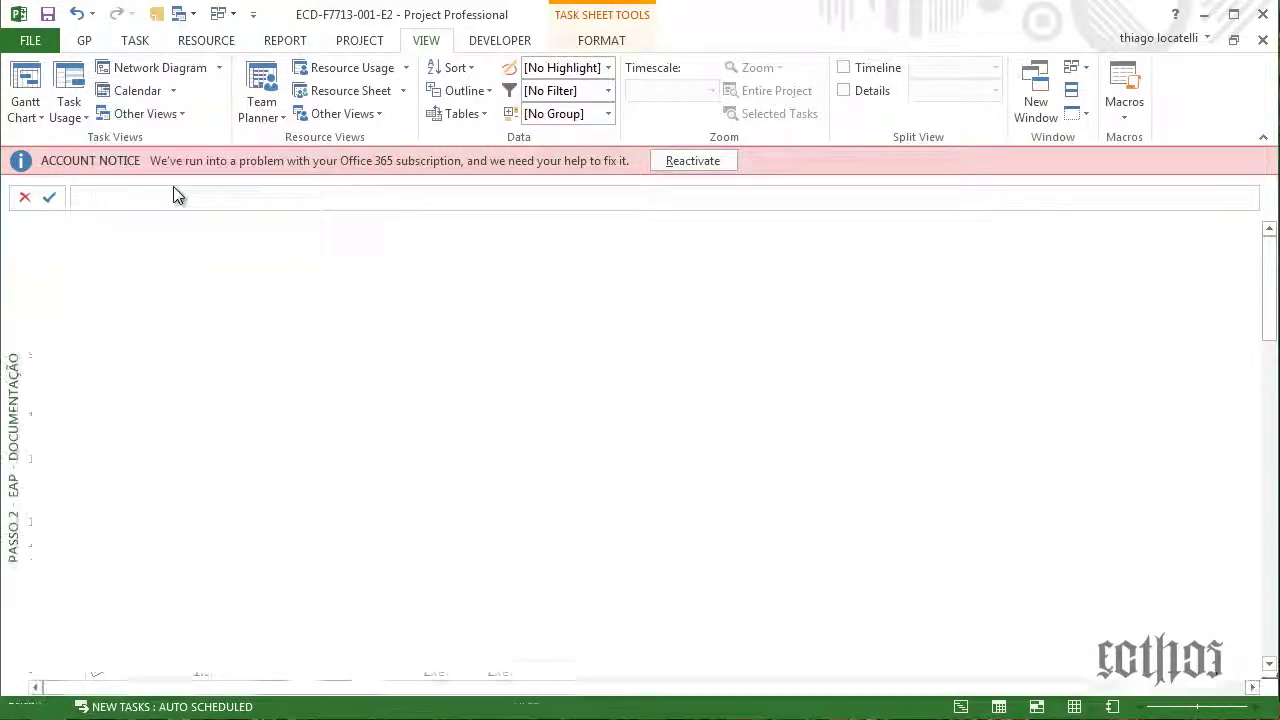
left_click(500, 40)
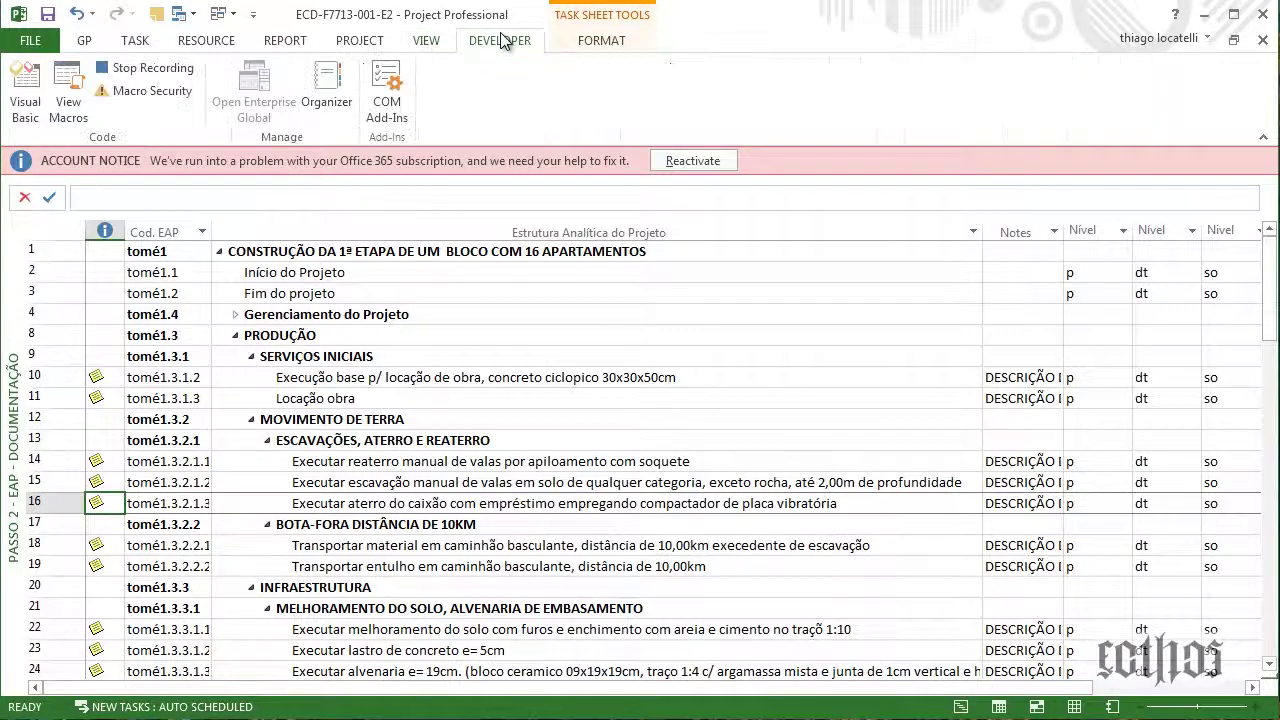
left_click(140, 67)
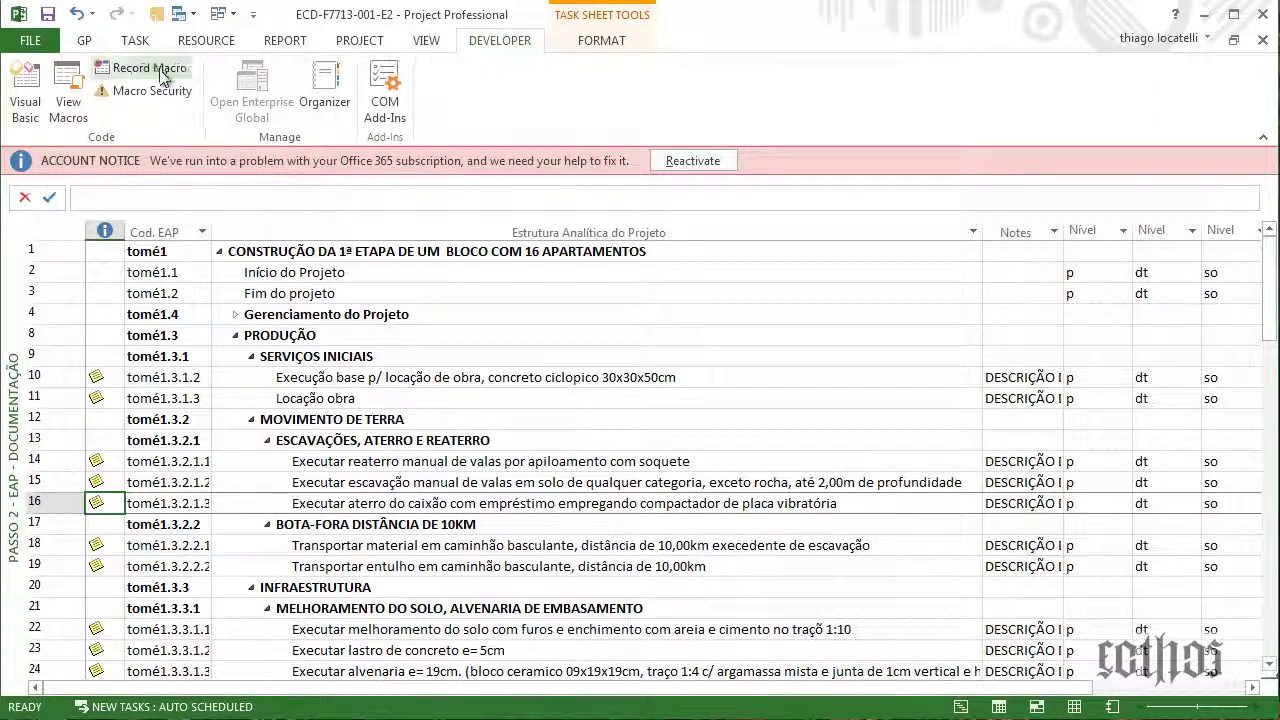
In Customize the Ribbon, add the passo2 macro to the GP tab's Iniciação group below passo1
right_click(93, 48)
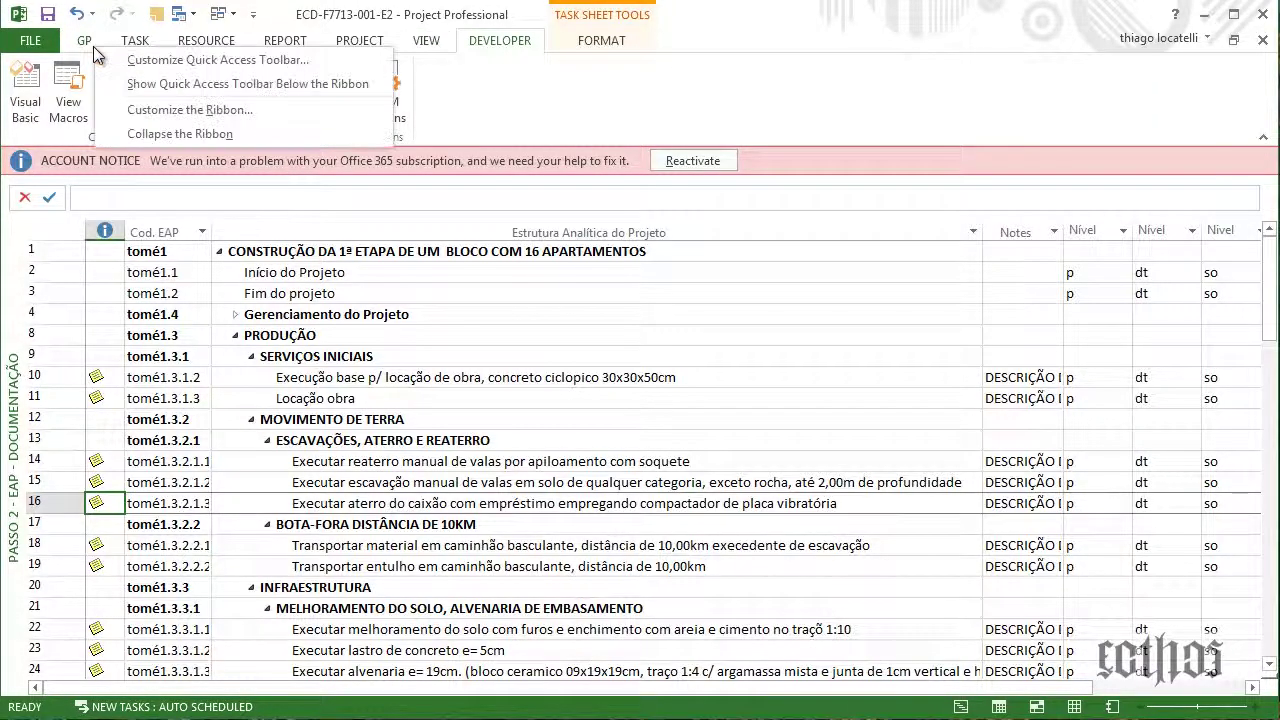
left_click(105, 113)
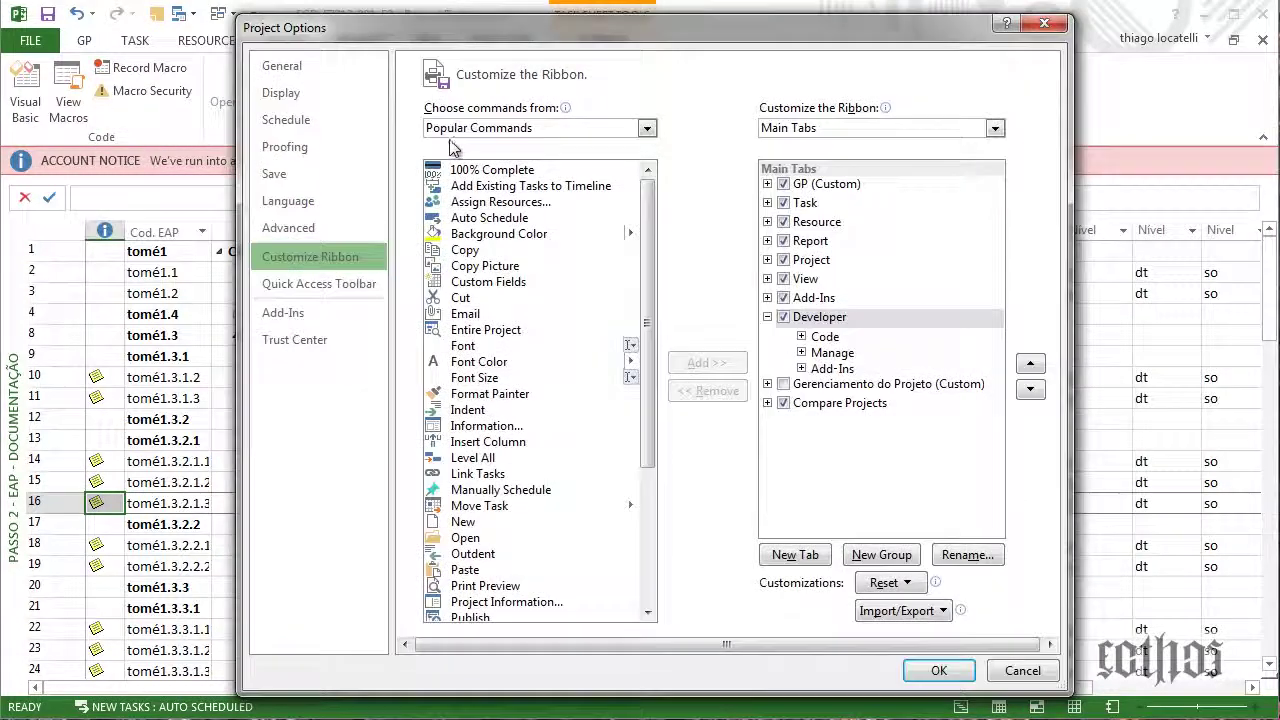
left_click(455, 128)
left_click(483, 206)
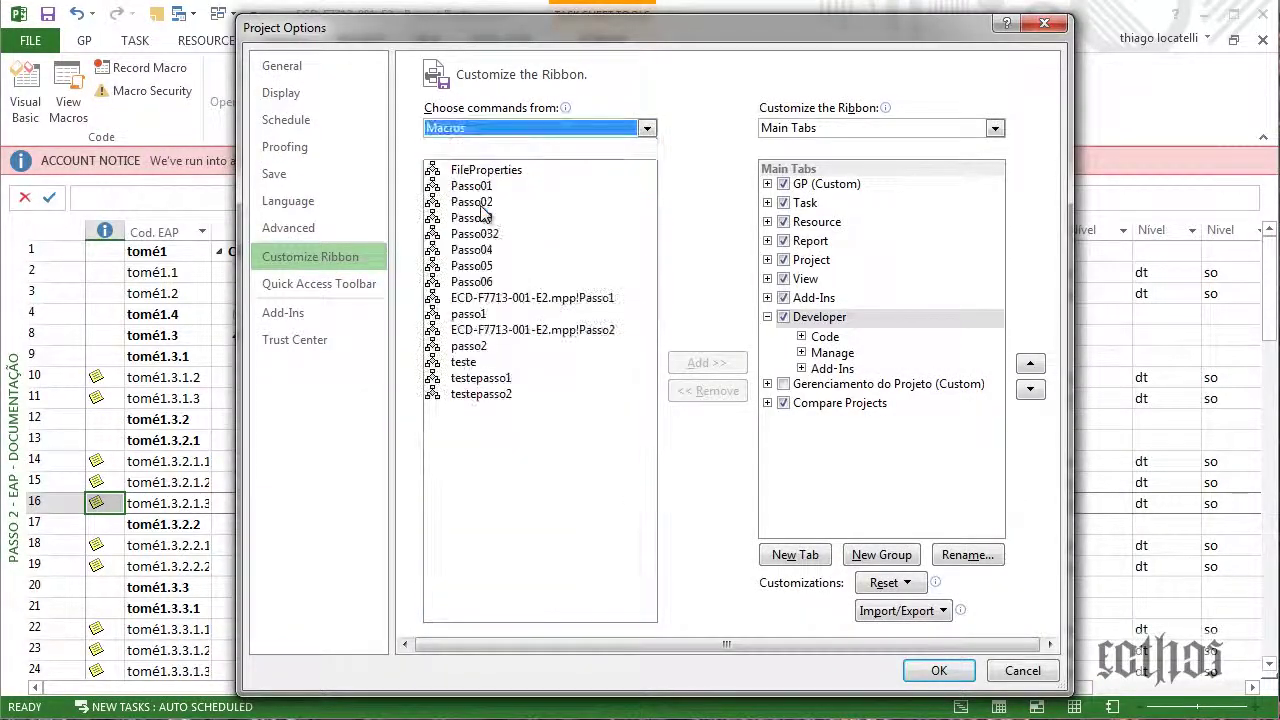
left_click(493, 347)
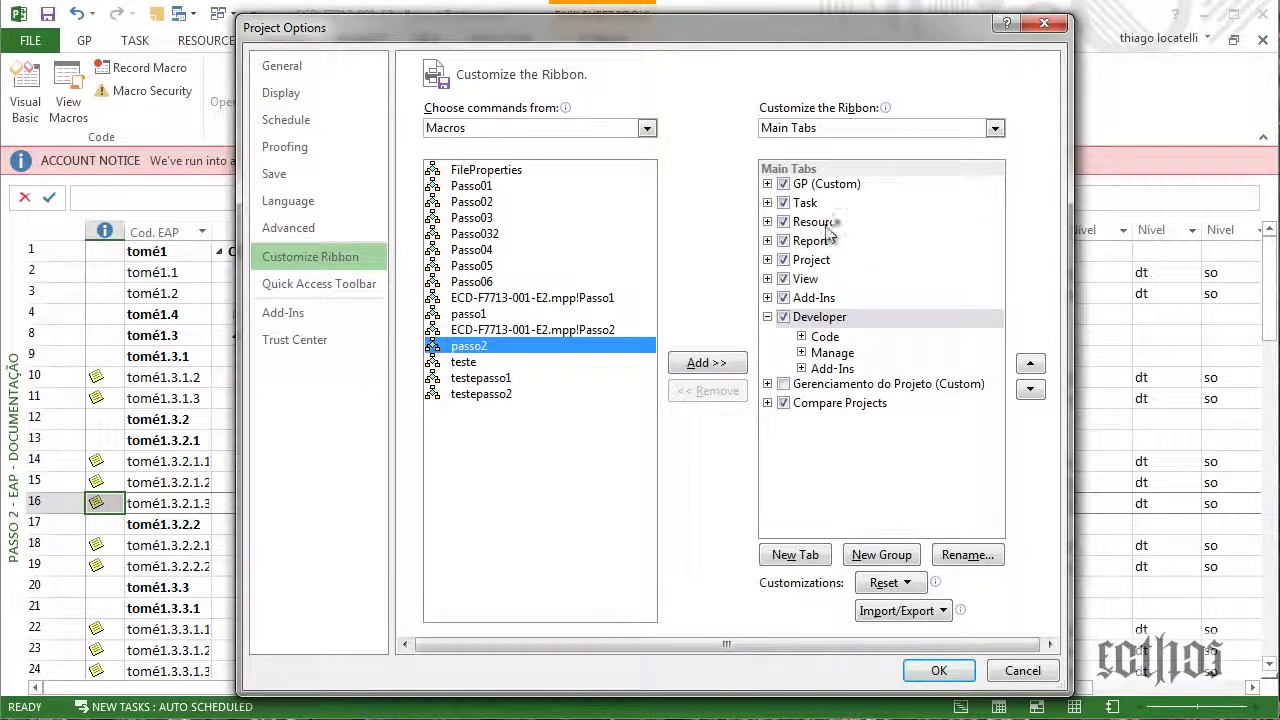
left_click(767, 185)
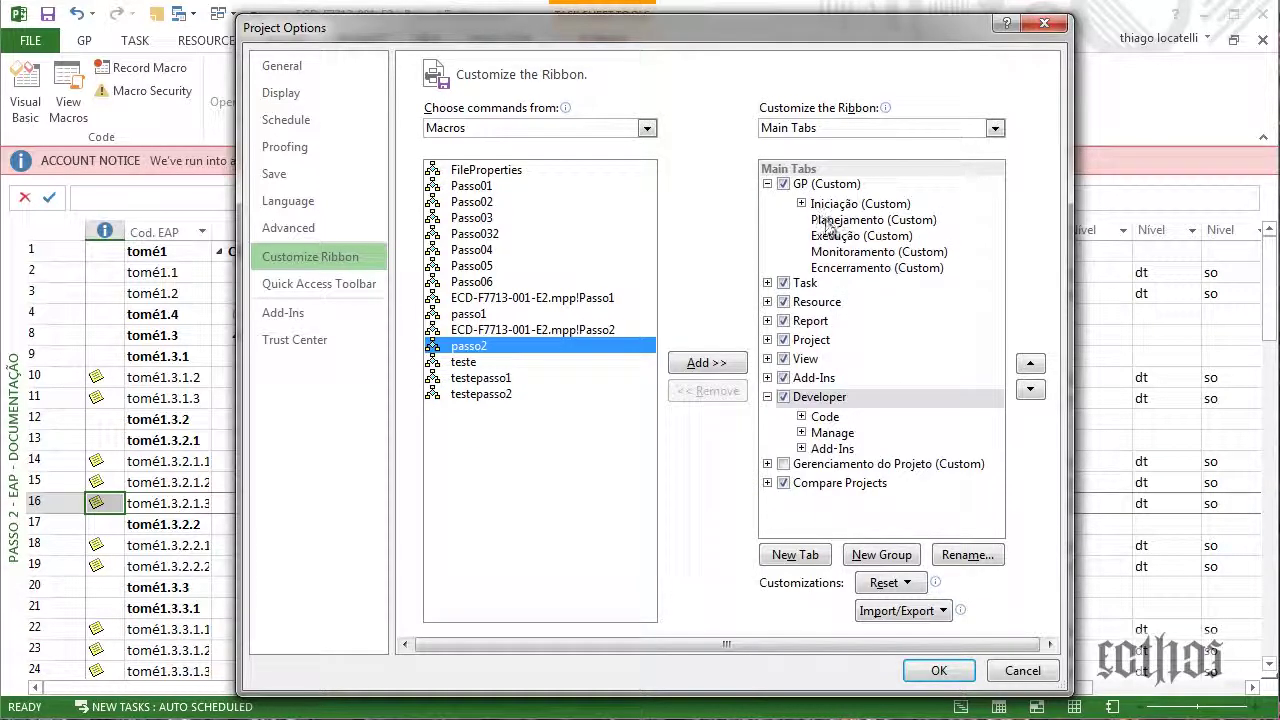
left_click(825, 205)
left_click(802, 204)
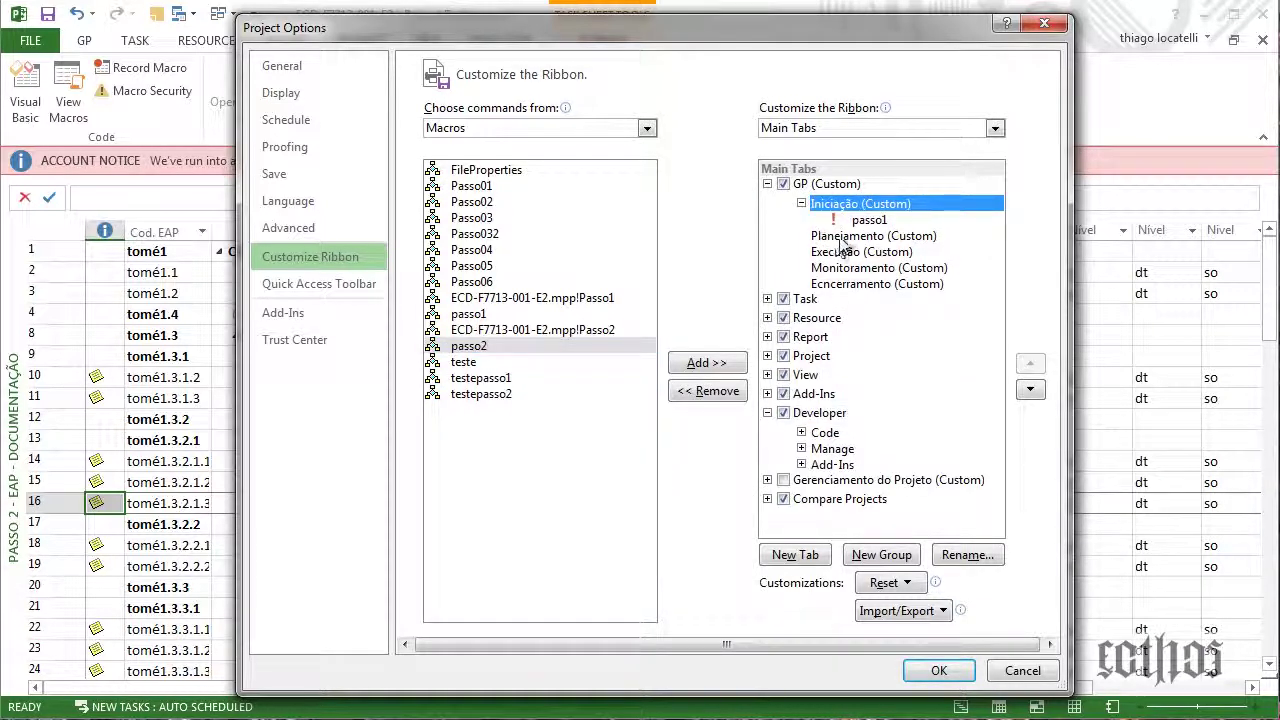
left_click(500, 354)
left_click(707, 363)
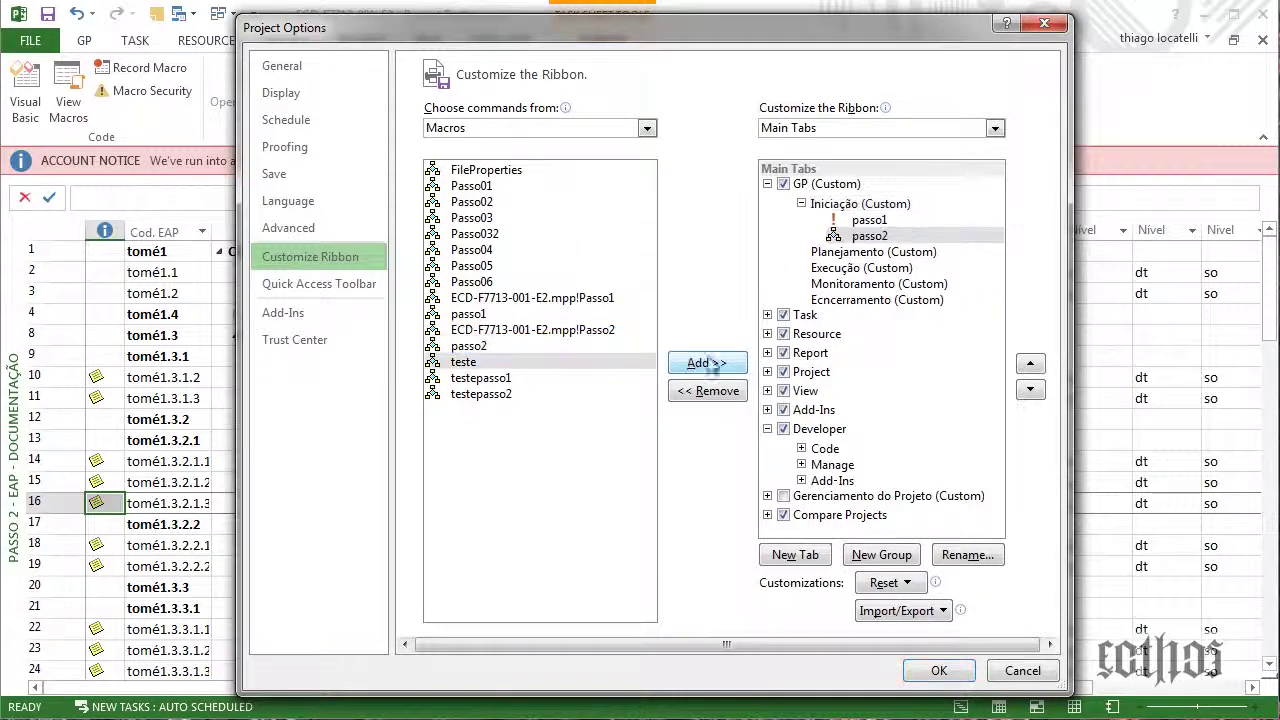
Give the passo2 button the person symbol and apply the ribbon changes
left_click(967, 554)
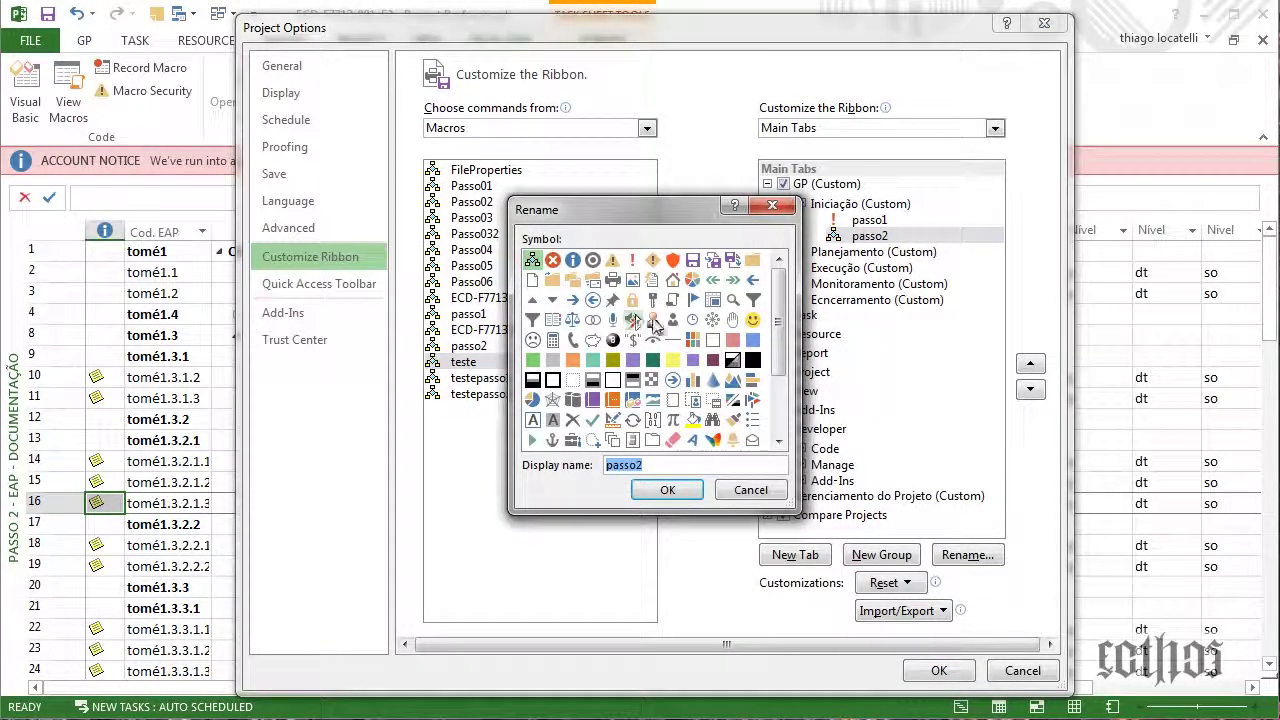
left_click(652, 320)
left_click(680, 497)
left_click(939, 670)
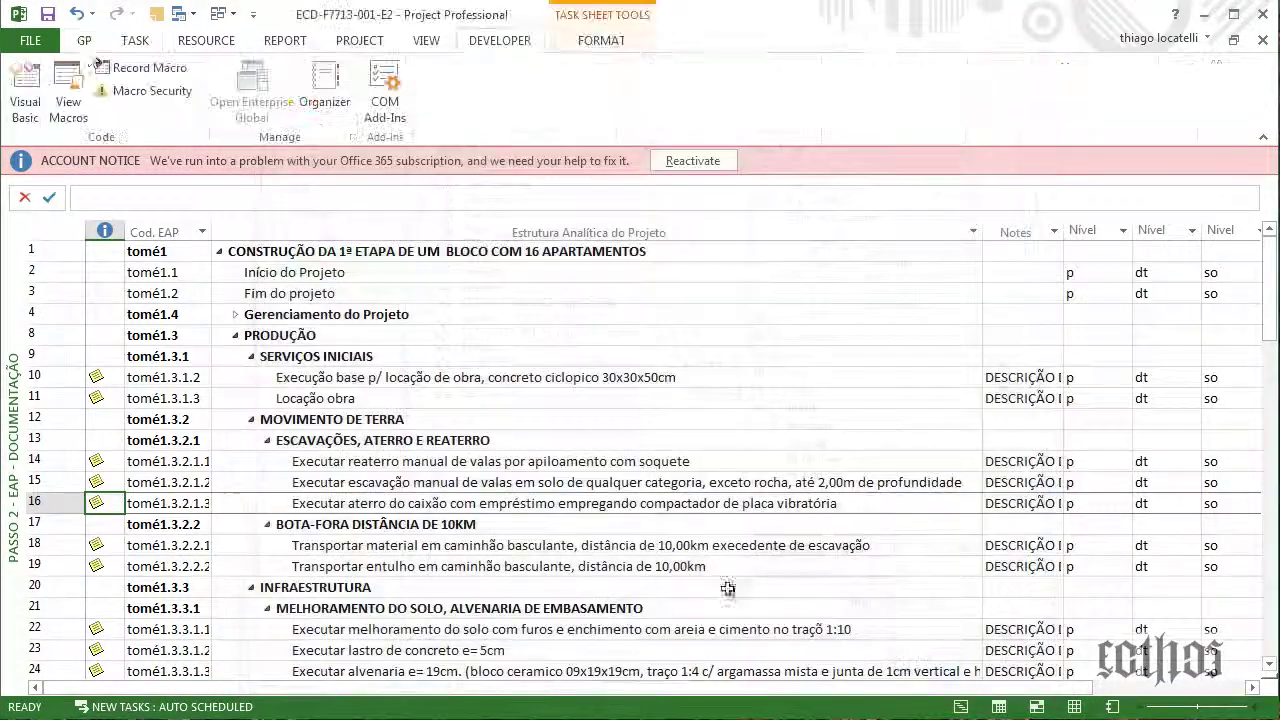
Test the GP tab buttons: passo1 shows Passo 01 - EAP, passo2 shows Passo 2 - EAP - Documentação
left_click(84, 40)
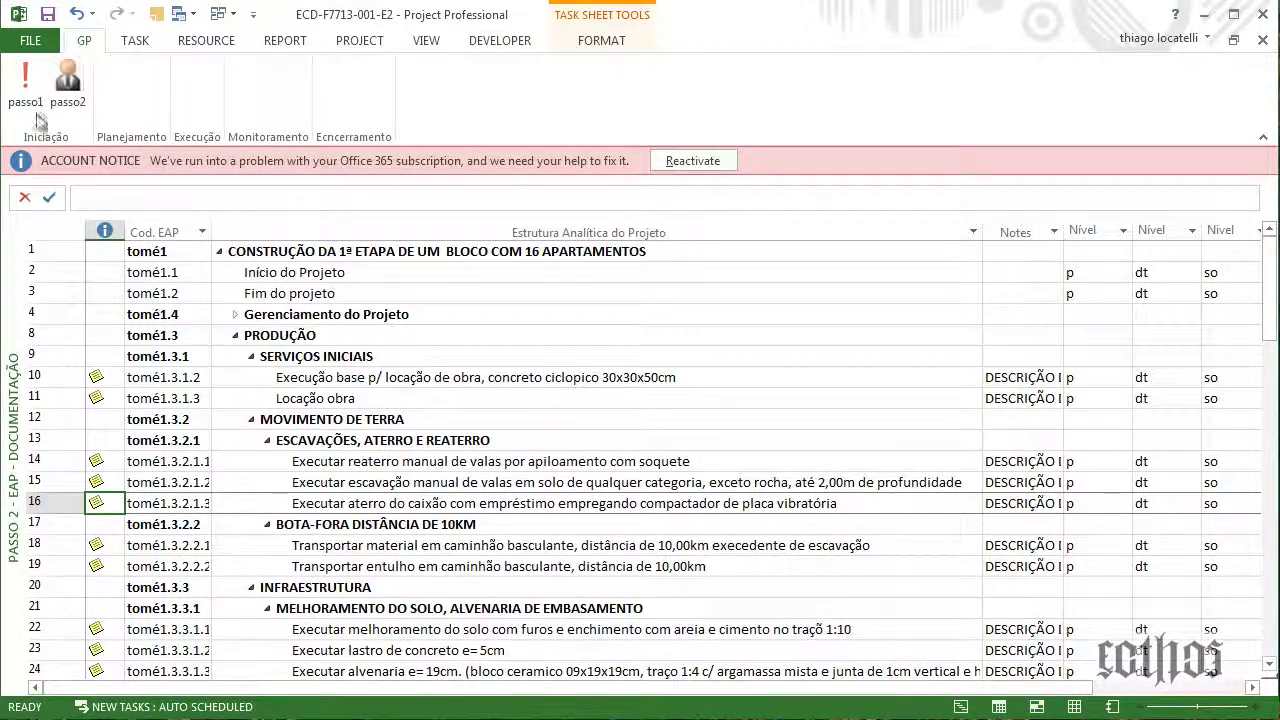
left_click(27, 88)
left_click(70, 105)
Switch to the Passo 4 - EAP por Responsáveis view from the saved views list
mouse_move(92, 404)
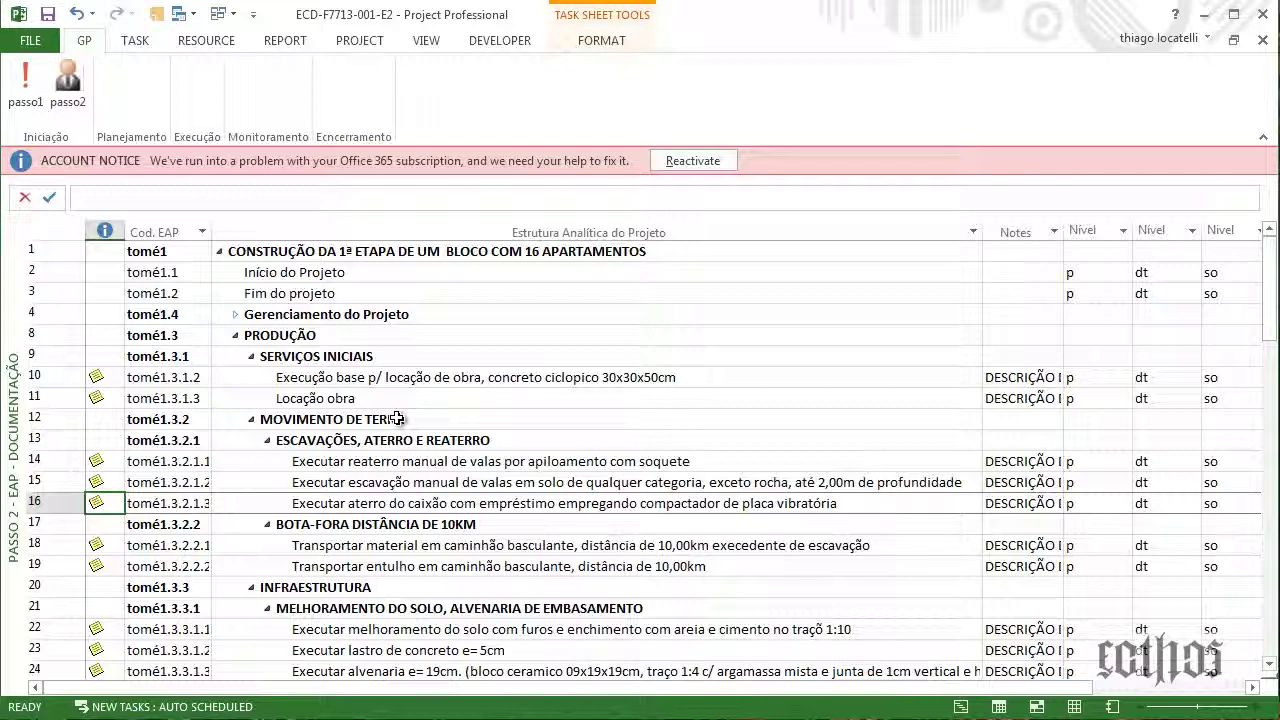
right_click(20, 320)
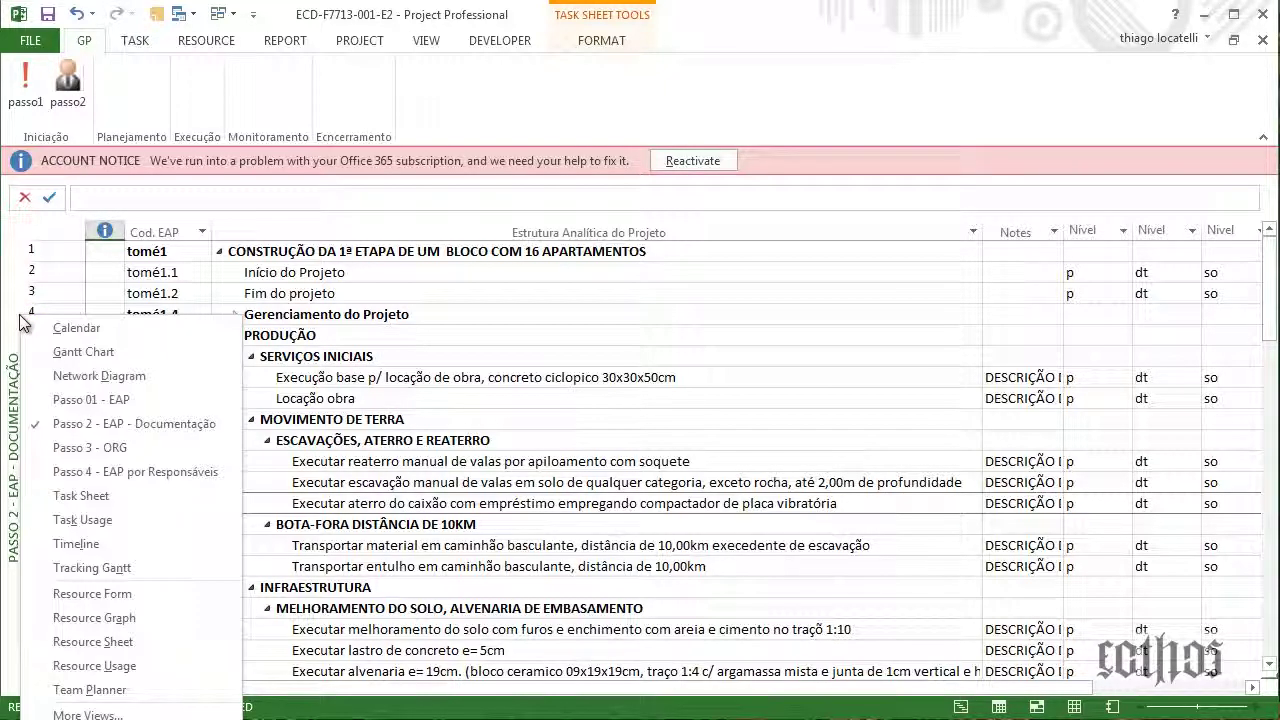
left_click(149, 471)
scroll(345, 428, "up", 20)
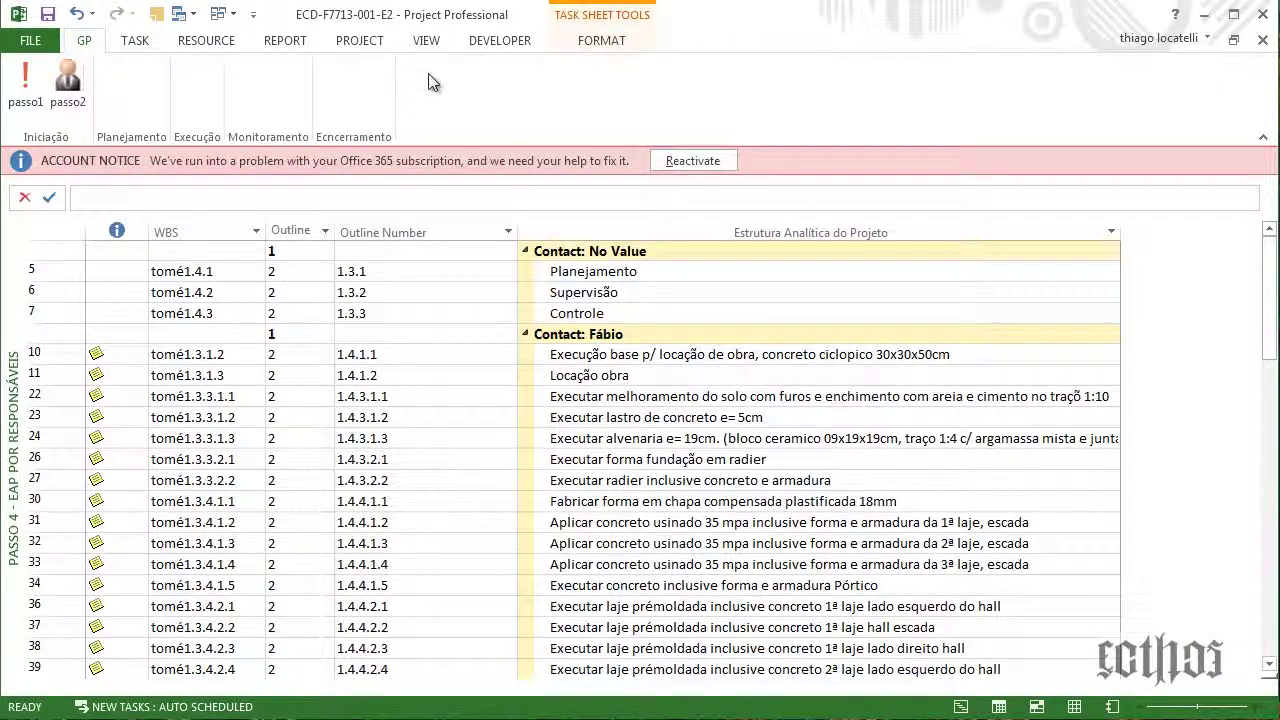
Check the Group By list on the VIEW tab and scroll through the tasks grouped by contact
left_click(430, 44)
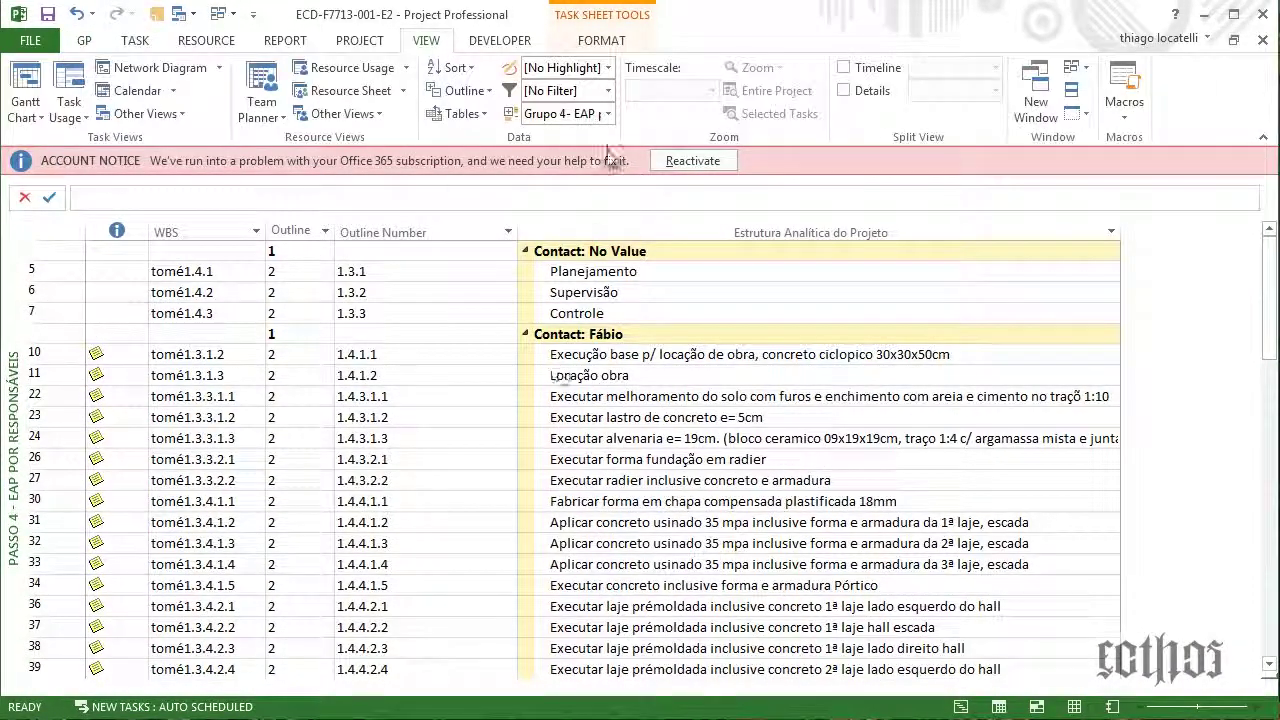
left_click(608, 114)
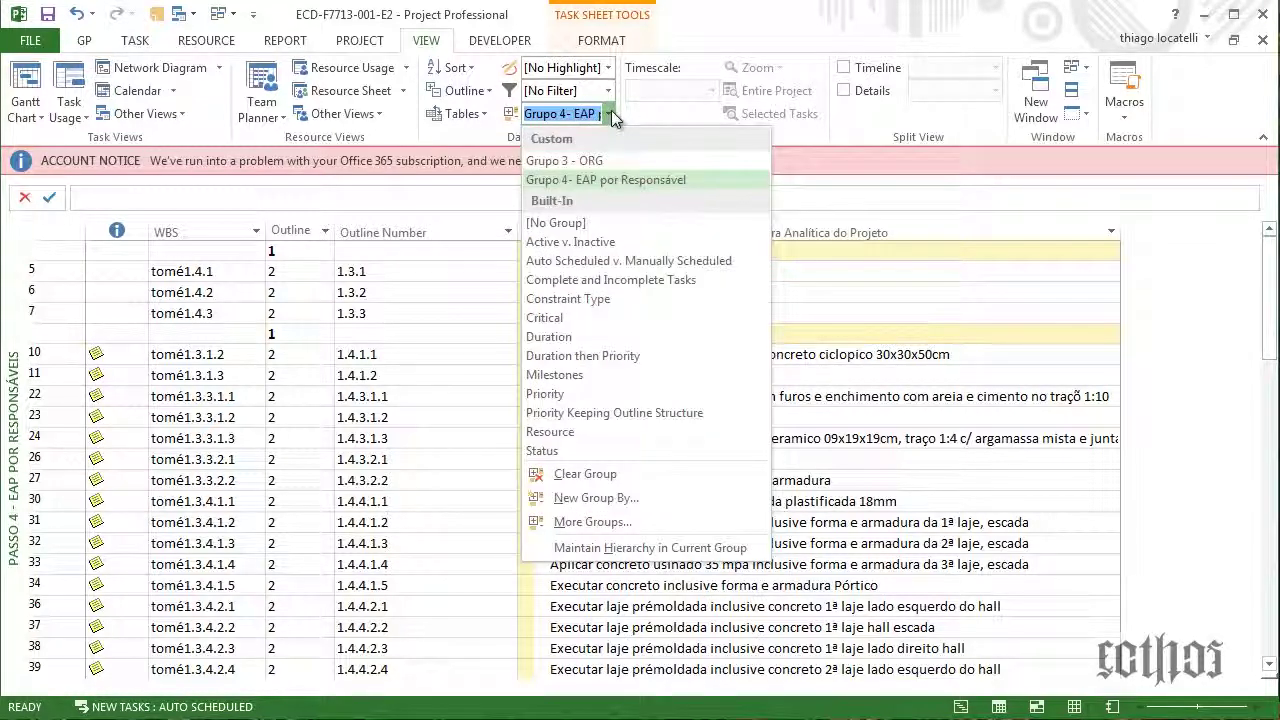
left_click(611, 114)
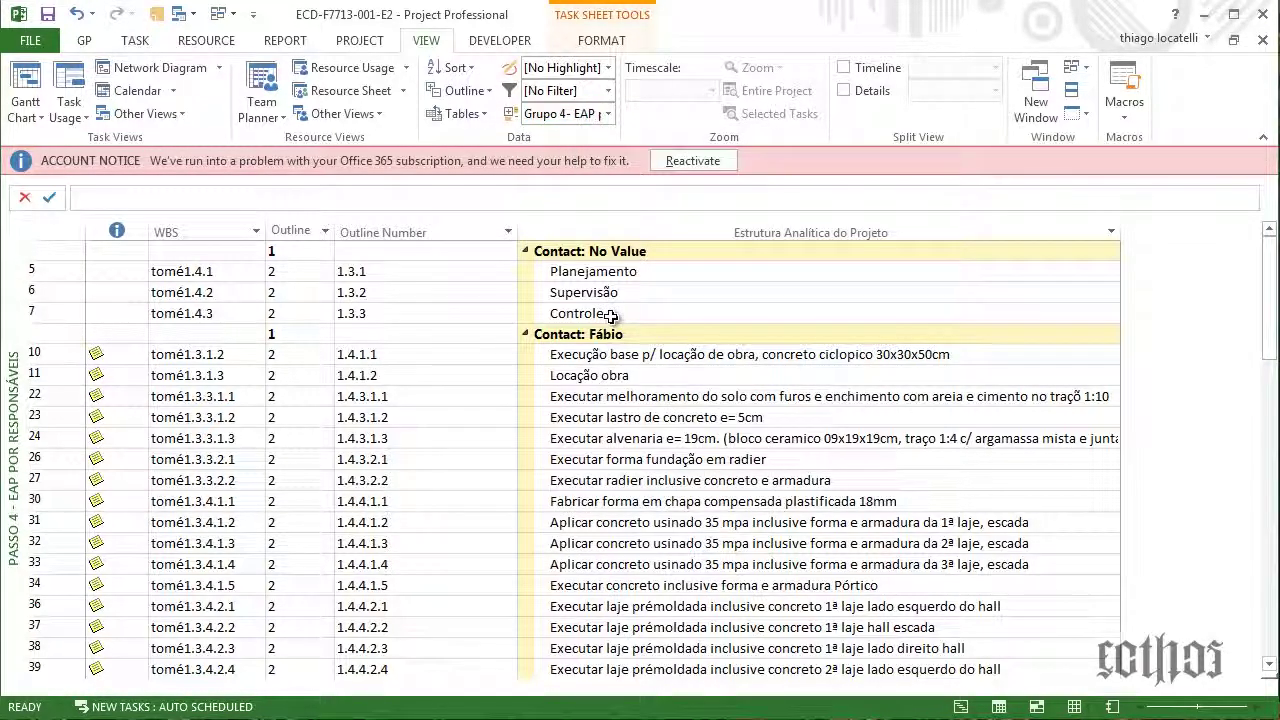
scroll(593, 311, "down", 10)
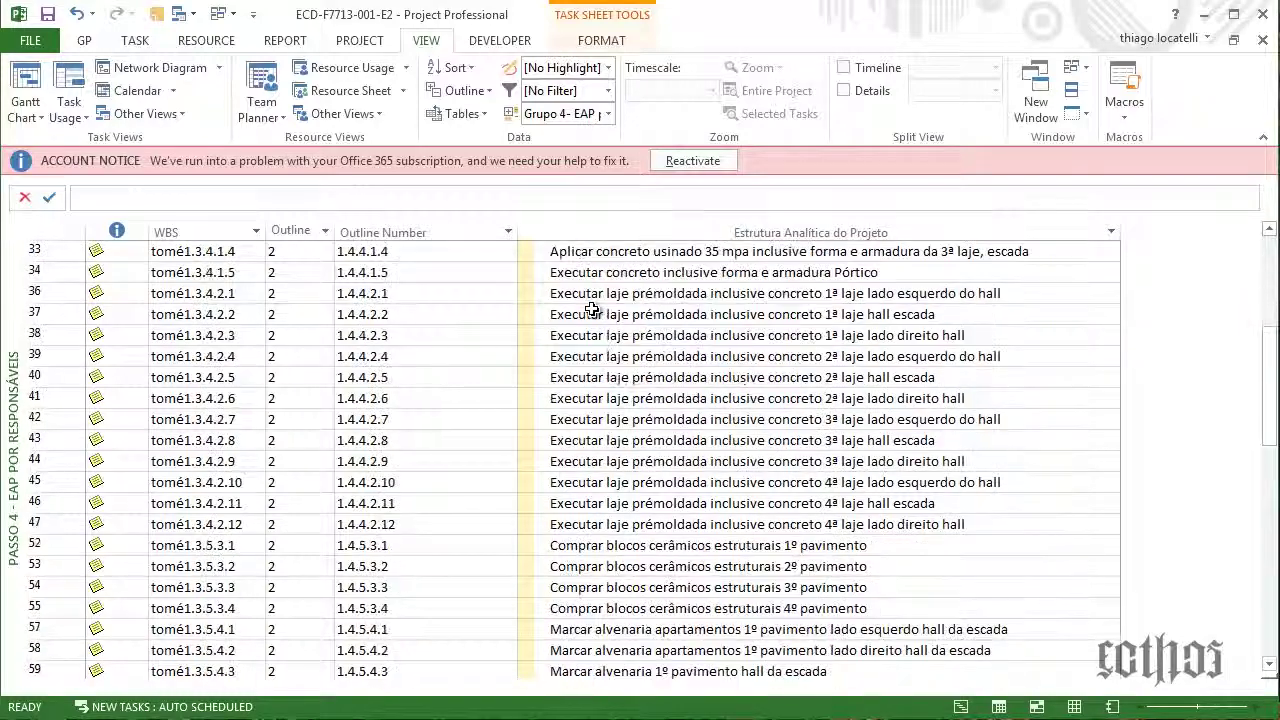
scroll(593, 311, "down", 9)
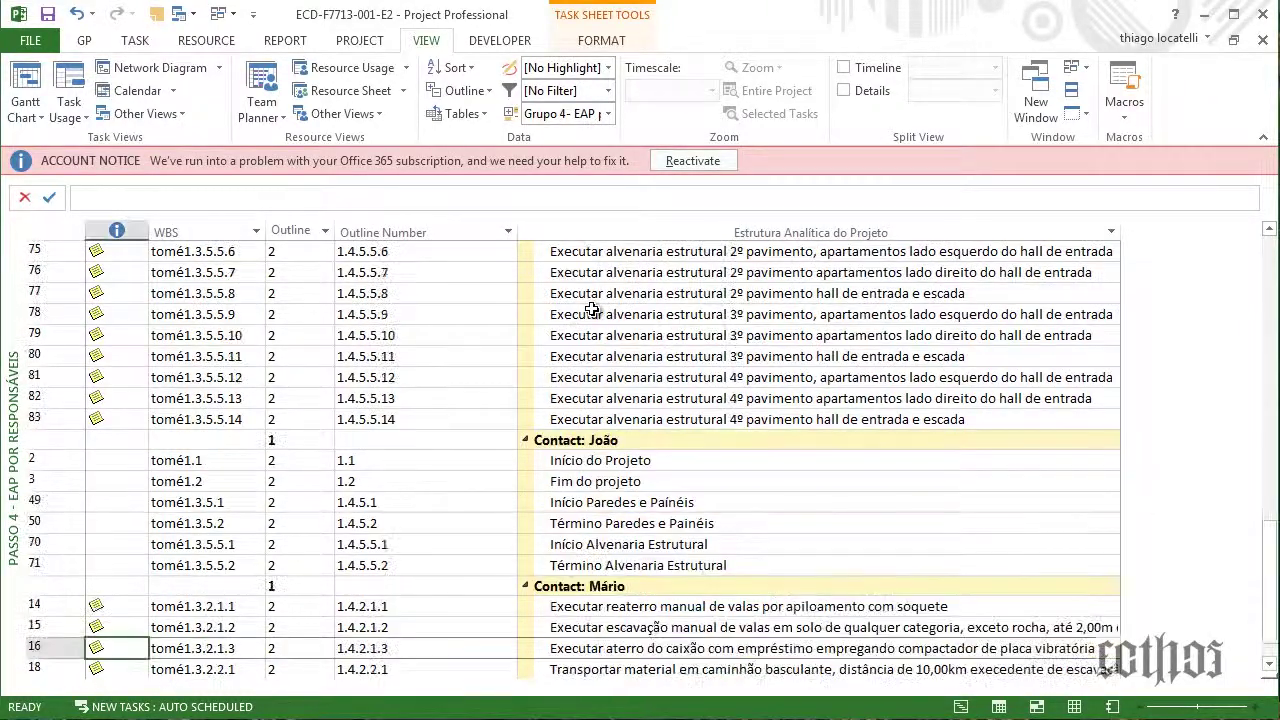
scroll(593, 311, "down", 1)
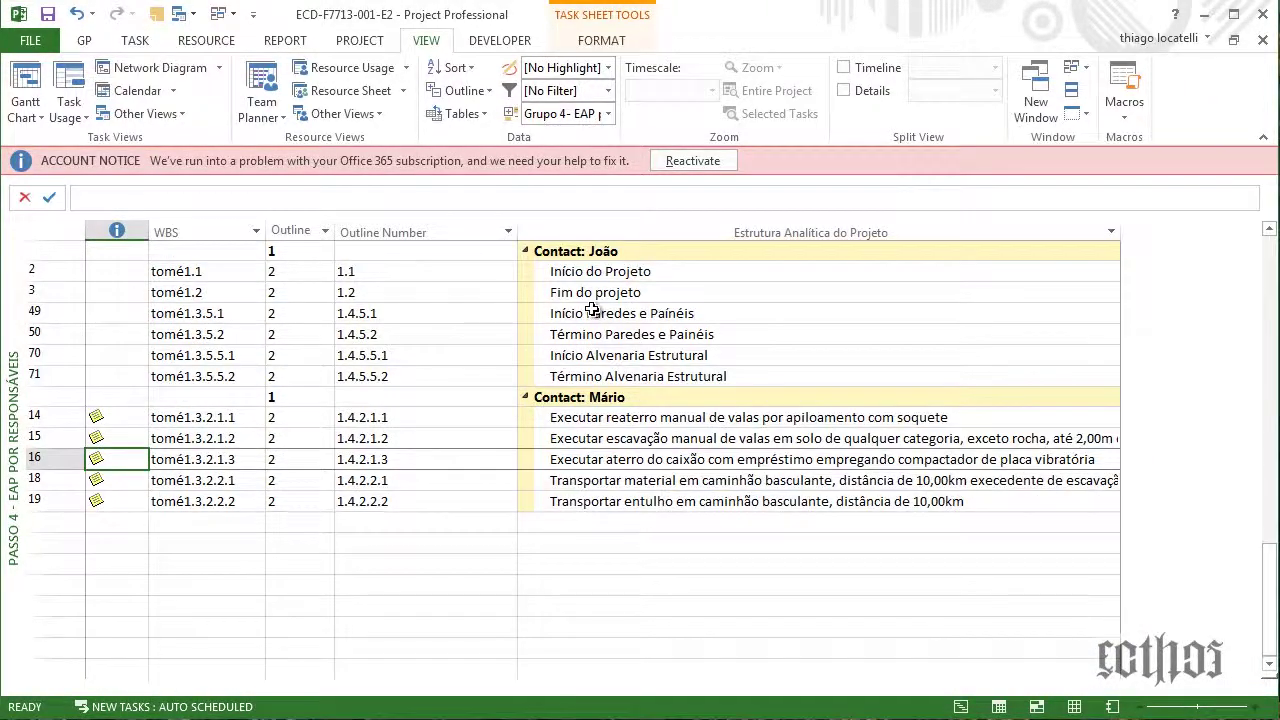
scroll(593, 311, "up", 20)
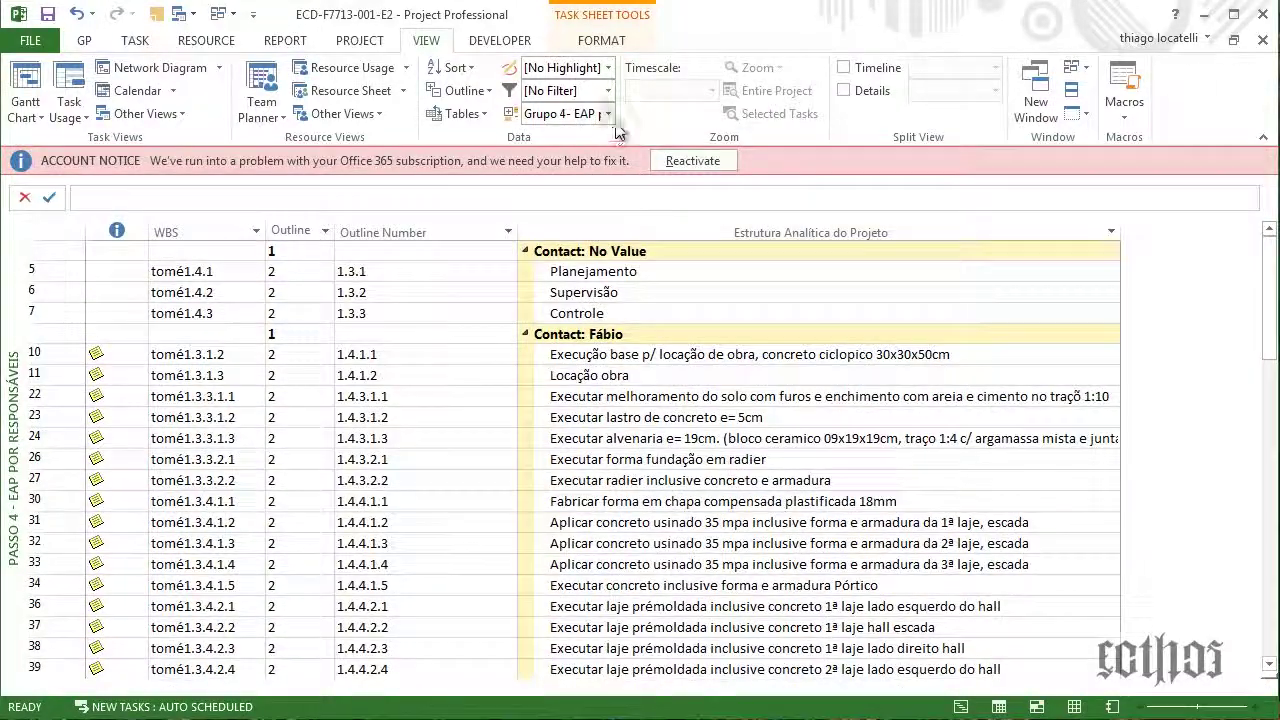
Inspect the Grupo 4- EAP por Responsável grouping without changes, then collapse the Contact: No Value group
left_click(607, 114)
left_click(592, 522)
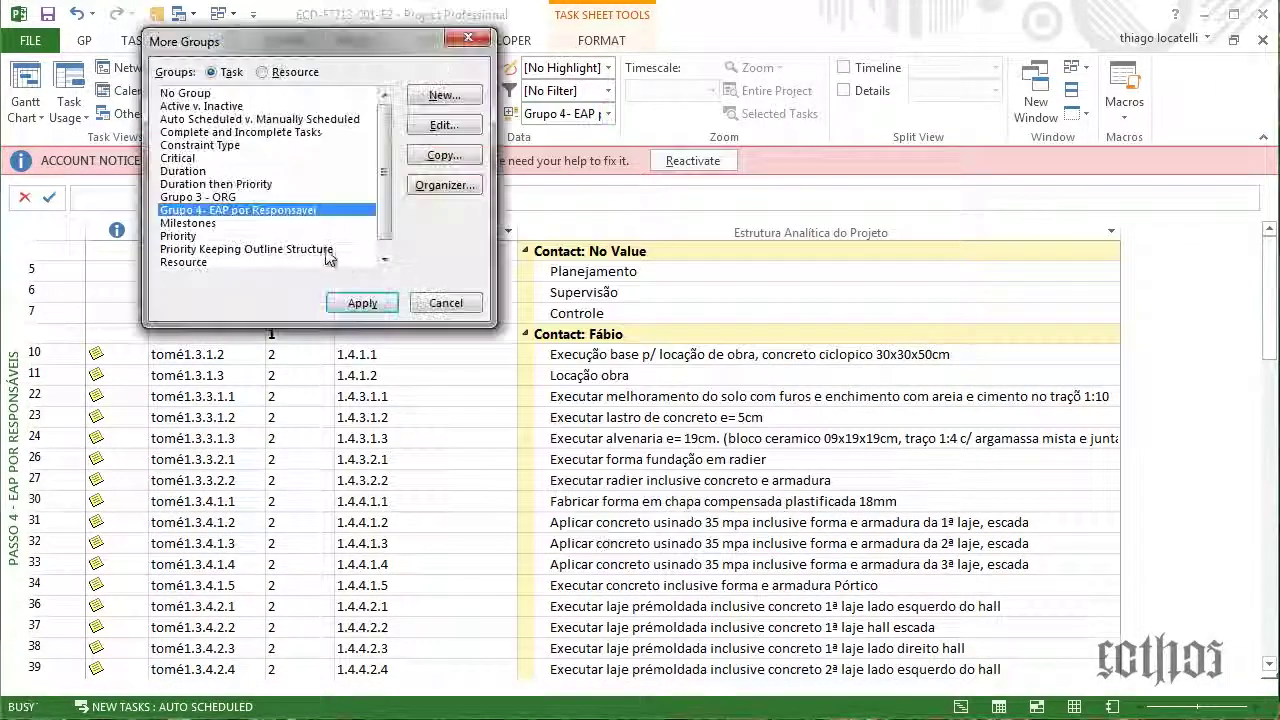
left_click(444, 124)
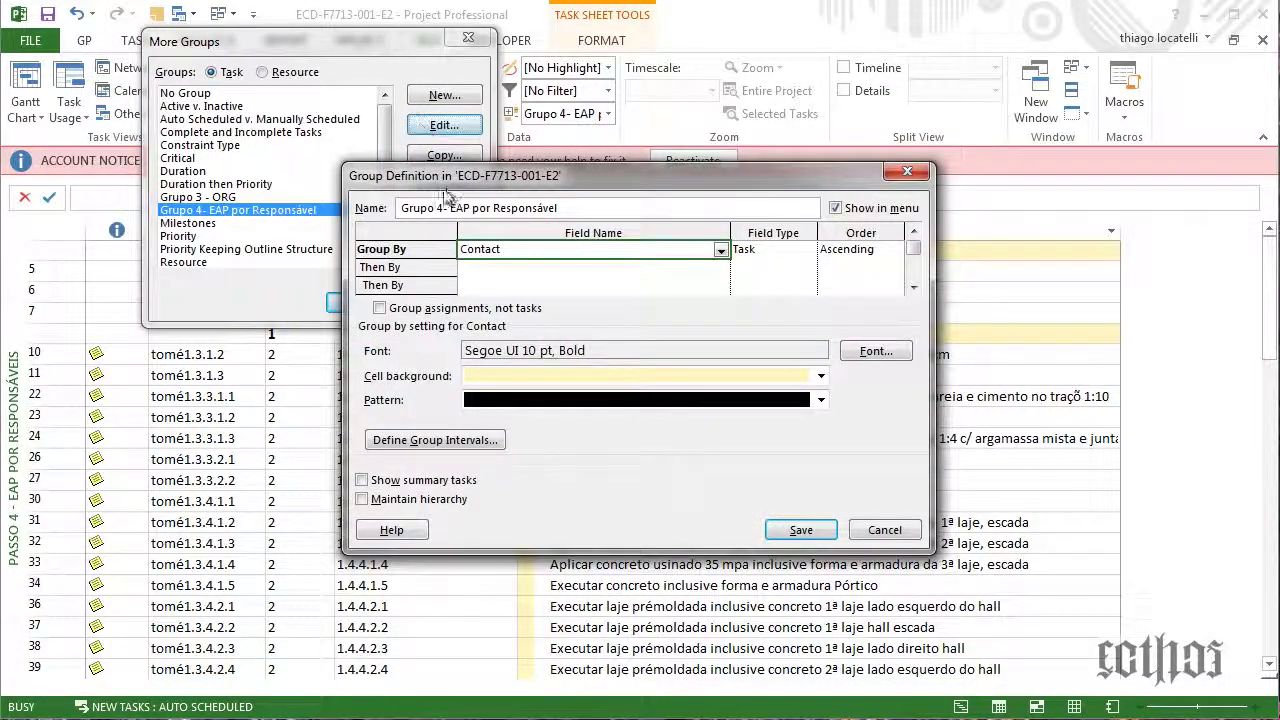
left_click(884, 531)
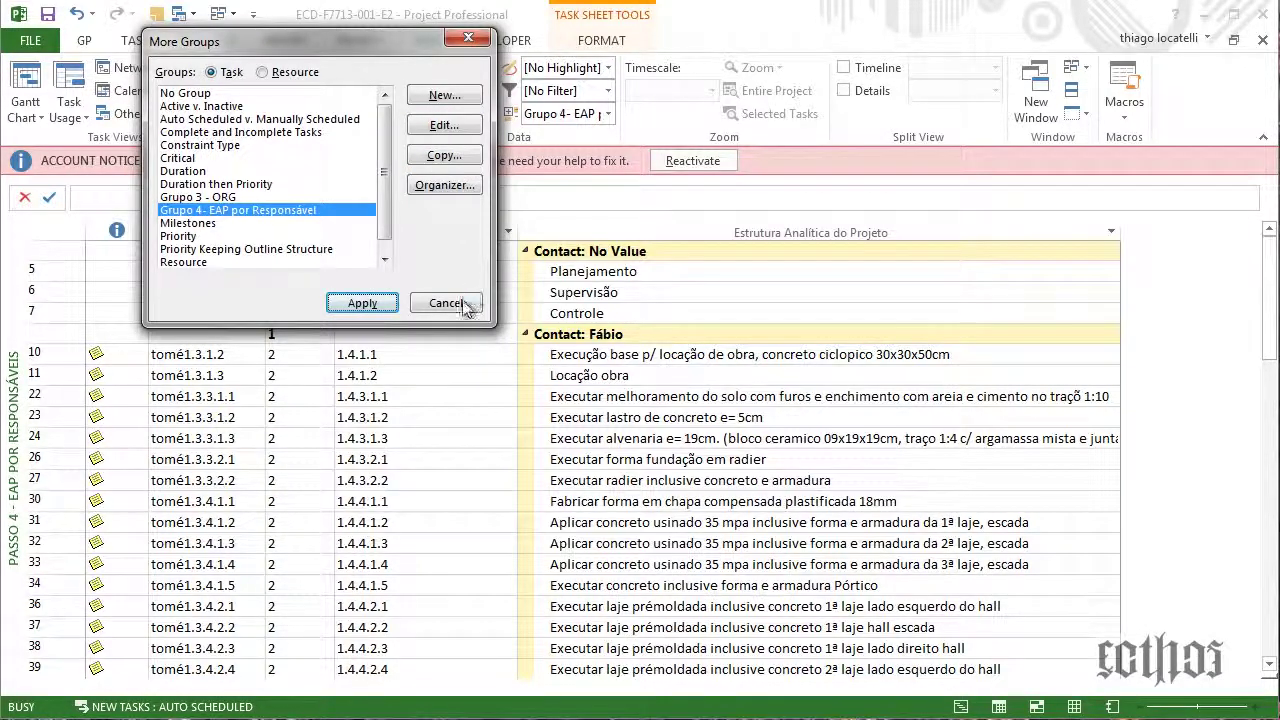
left_click(462, 306)
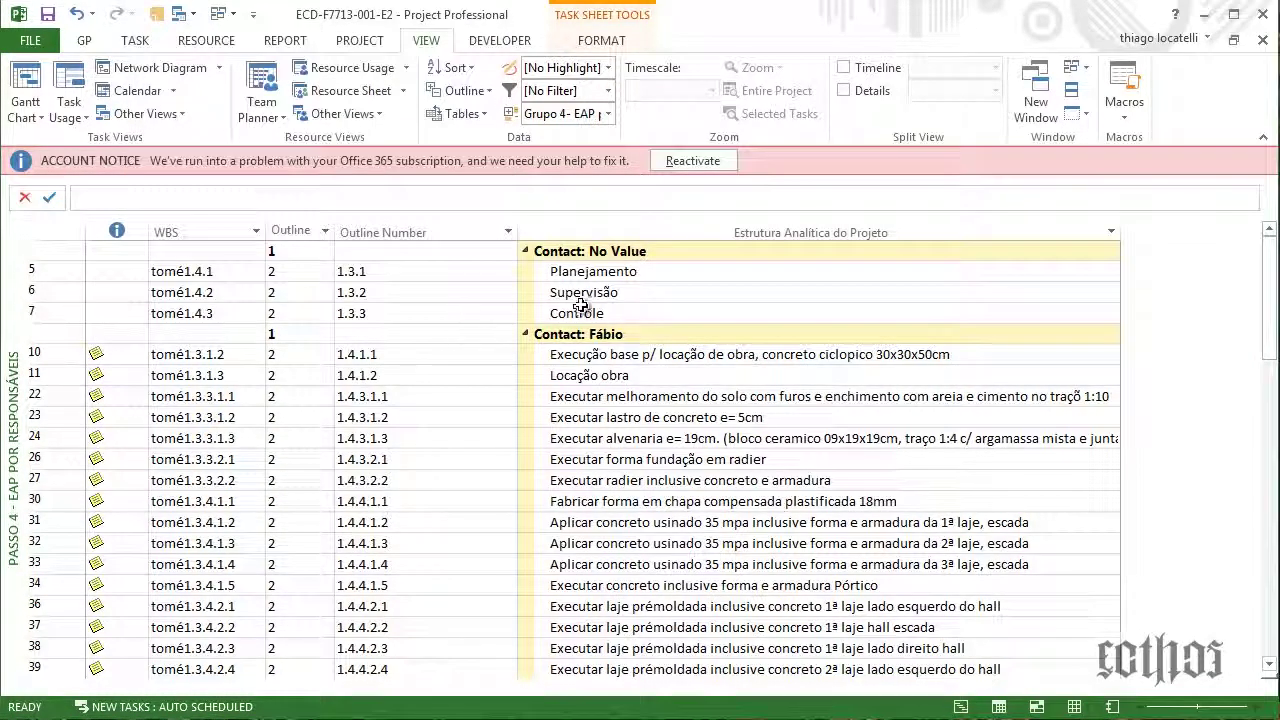
left_click(525, 251)
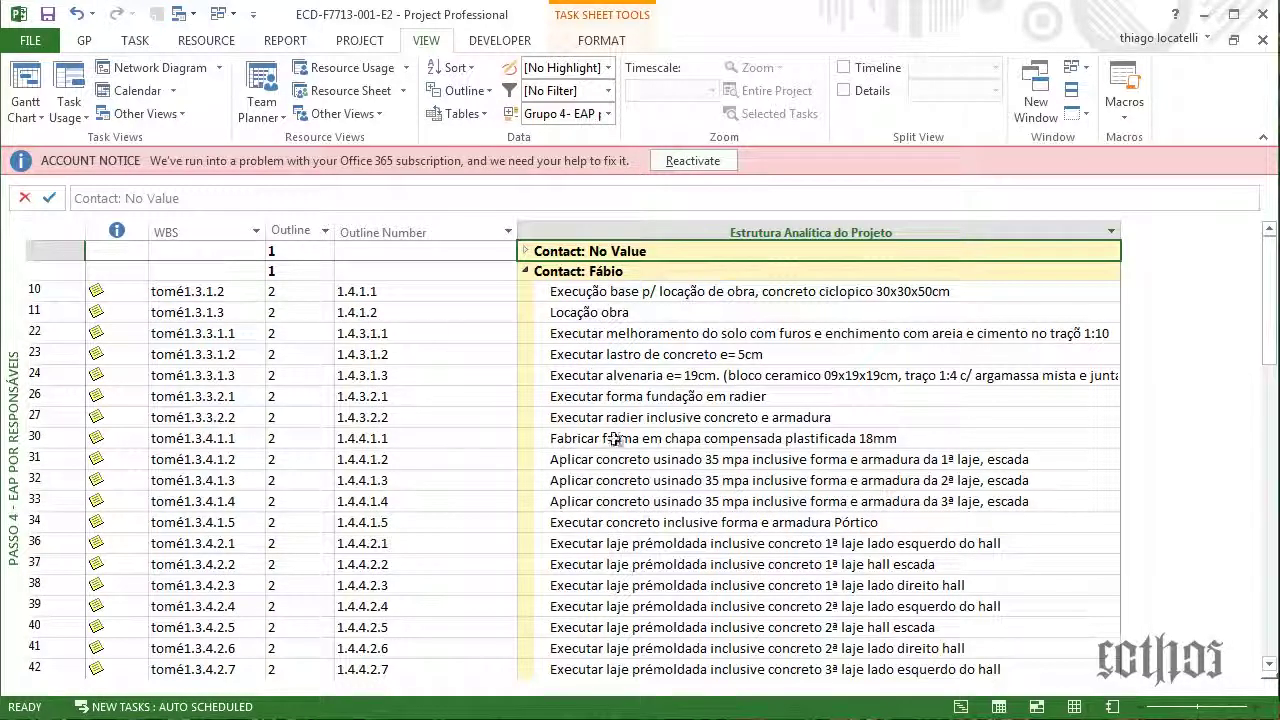
Autofit the Outline column to show its Outline Level heading, then bring Notepad onto the screen
left_click(300, 231)
double_click(336, 232)
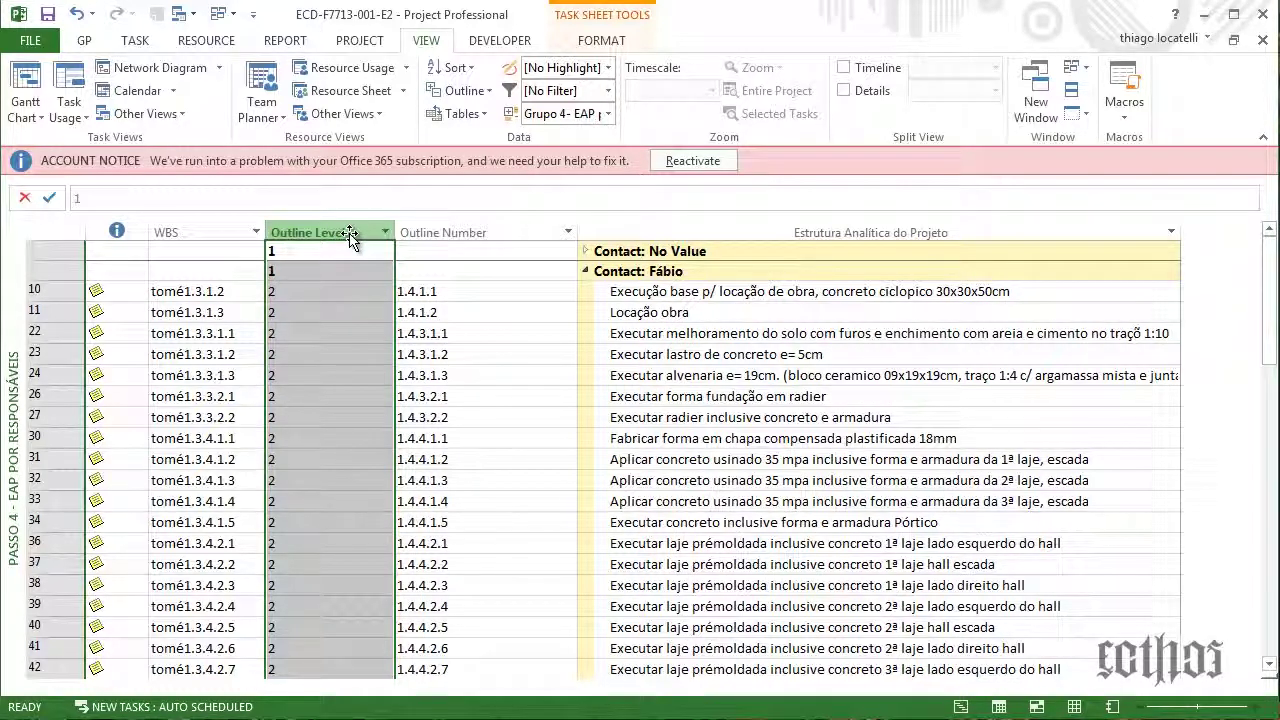
scroll(381, 257, "down", 5)
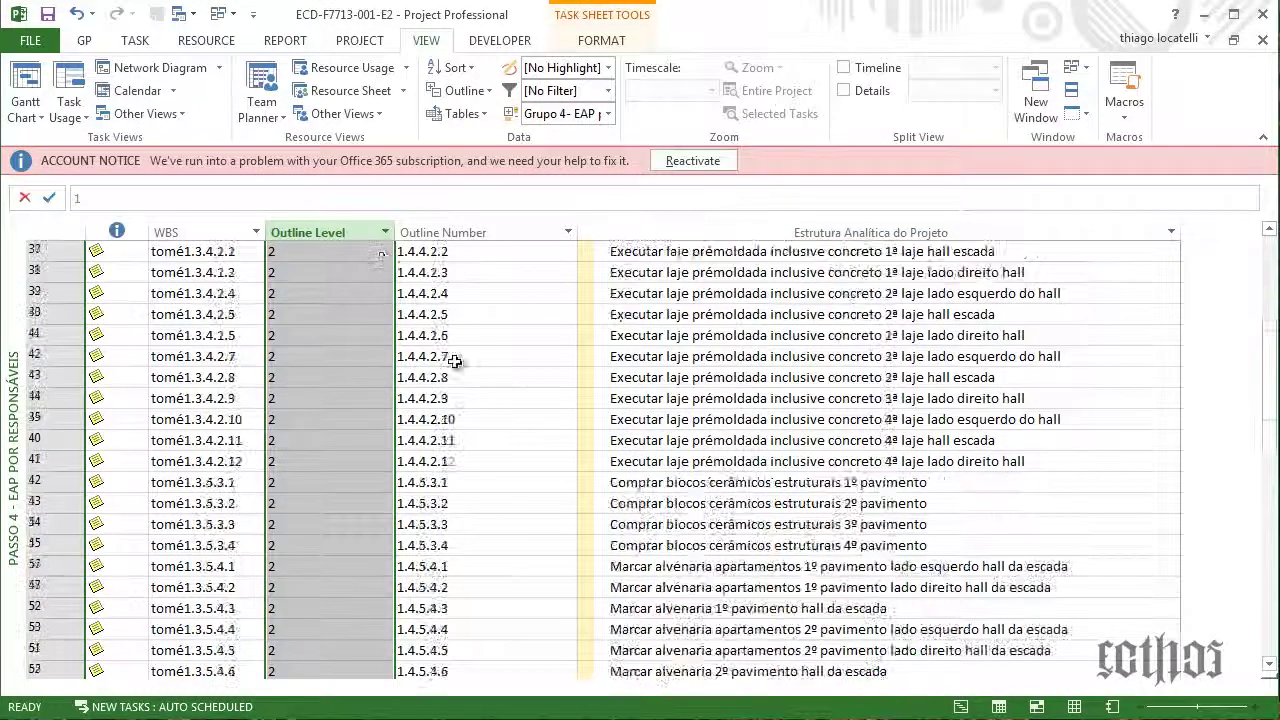
left_click(455, 361)
scroll(455, 361, "up", 5)
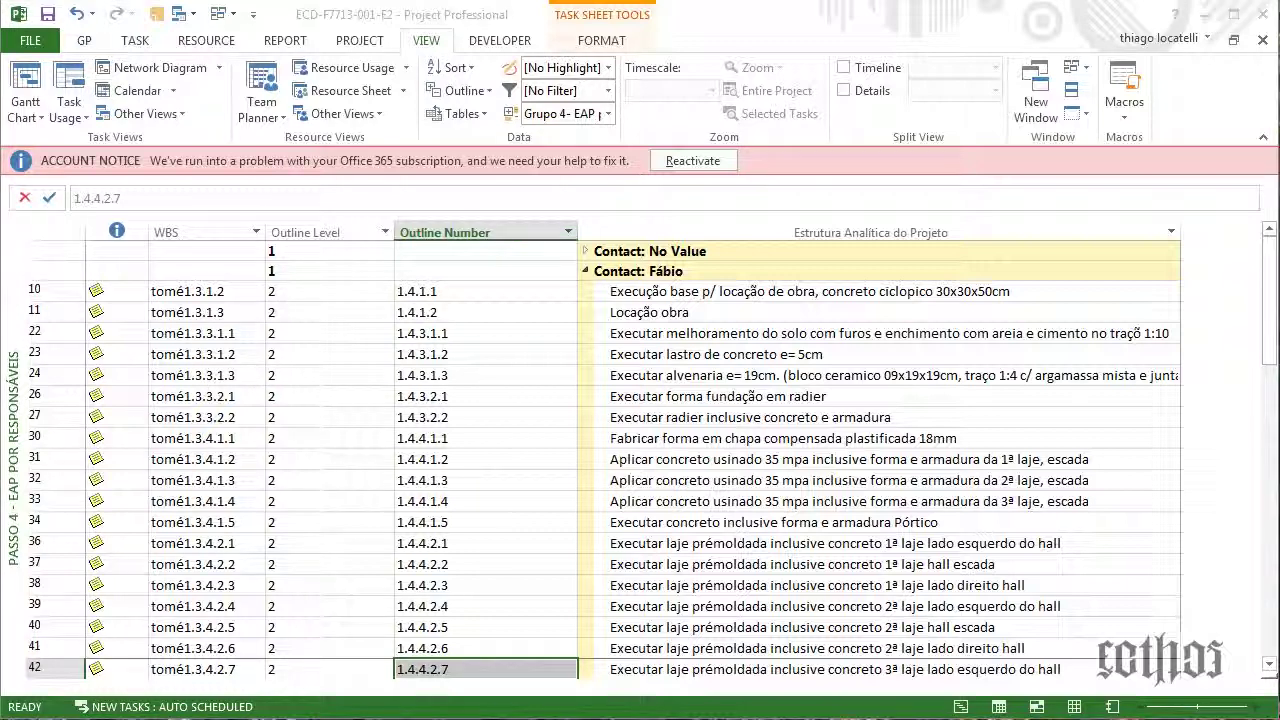
left_click_drag(0, 175, 0, 260)
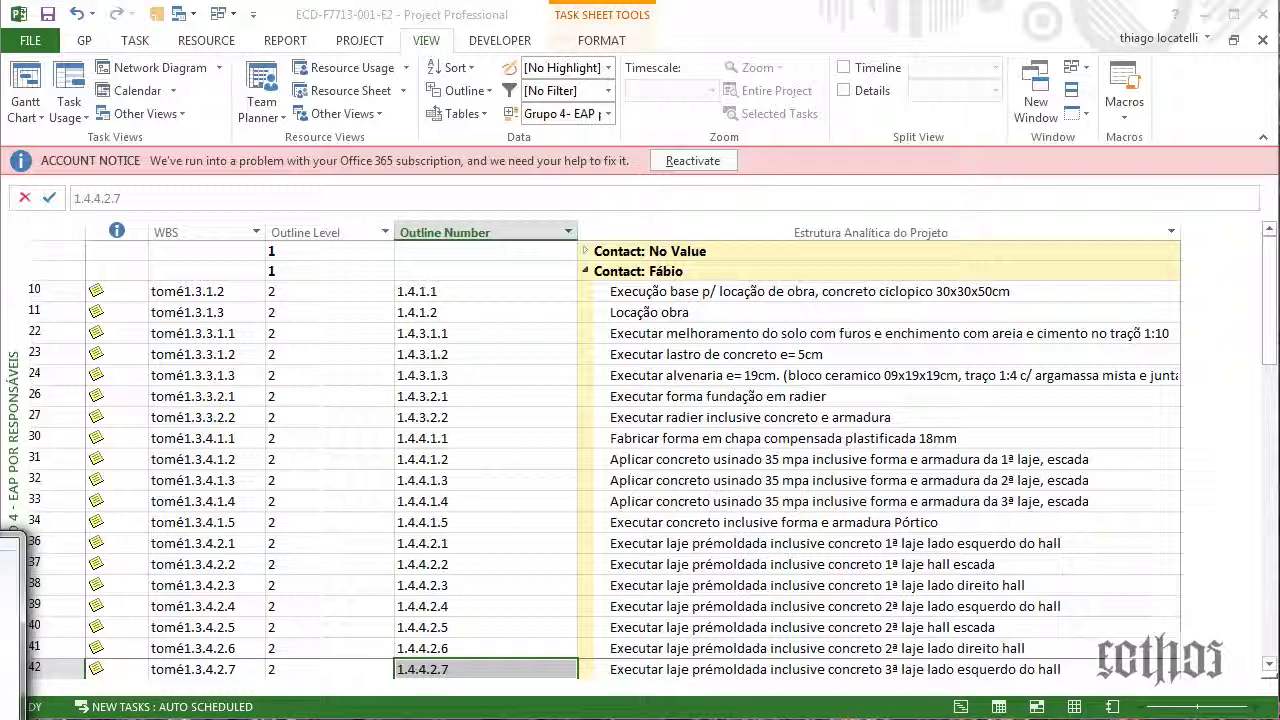
left_click_drag(785, 98, 318, 158)
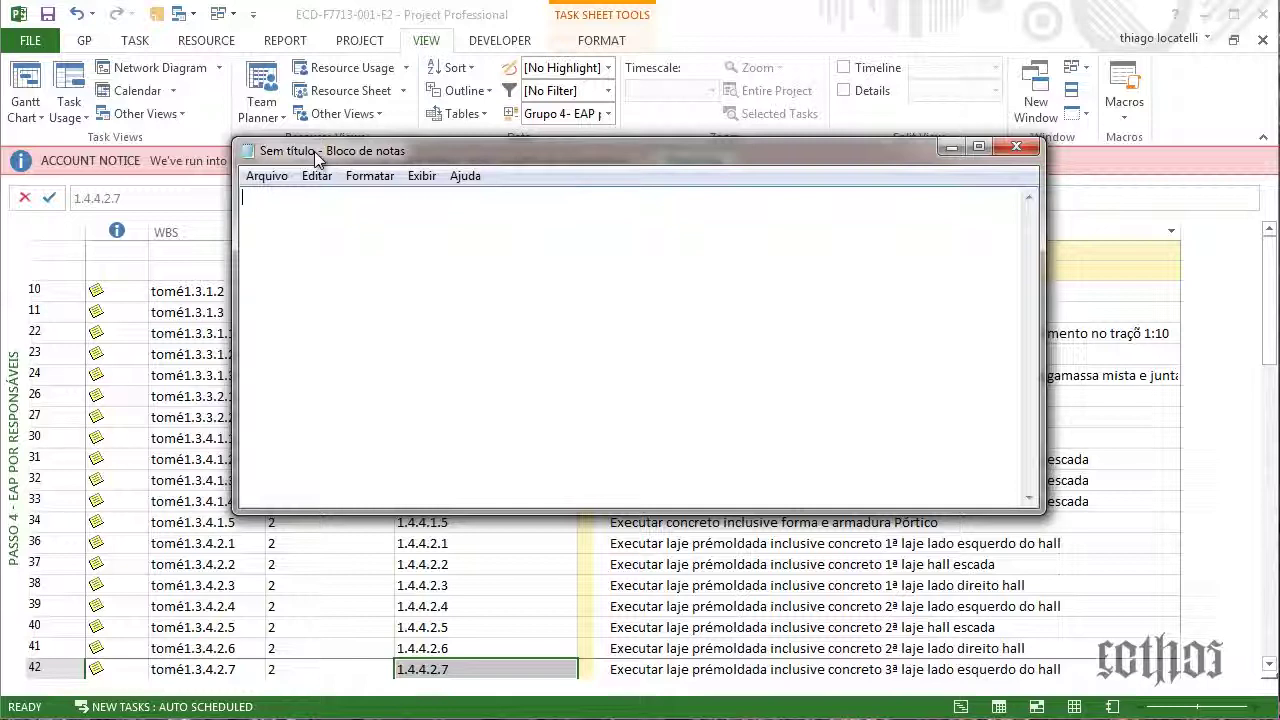
type("ECD-F7713-001-E2")
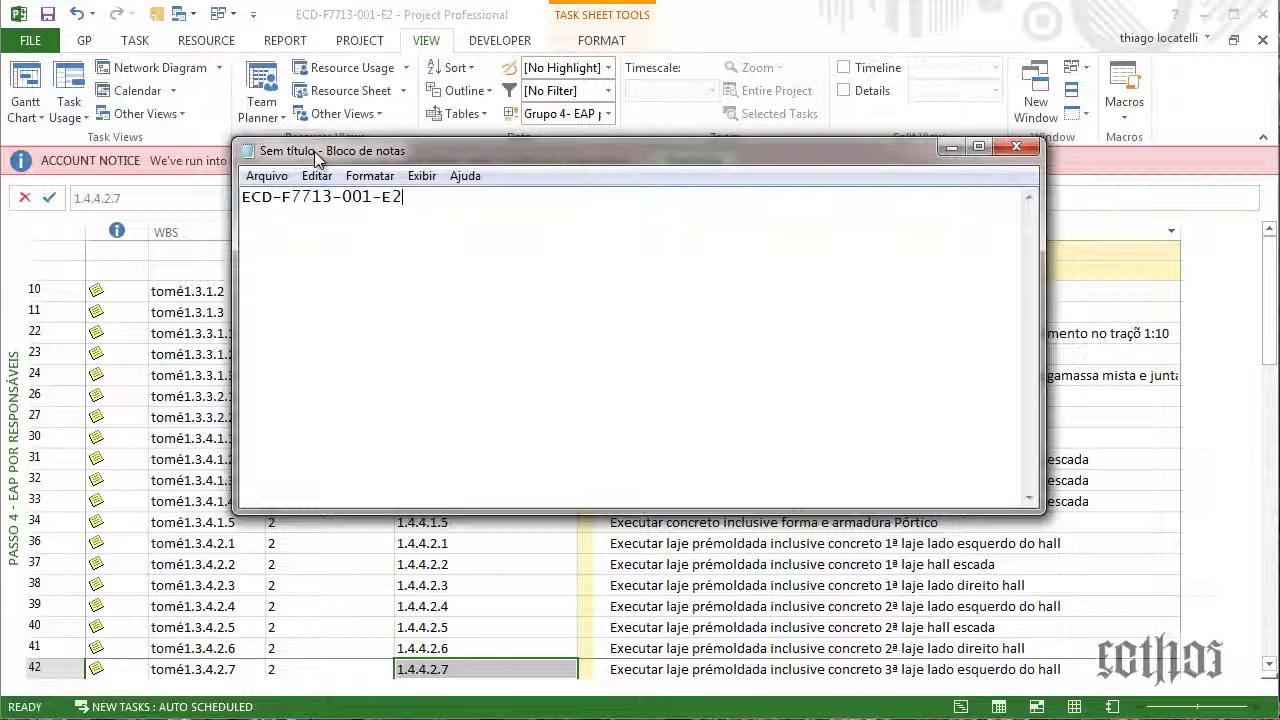
type("<<")
type("12-34-34-65-34")
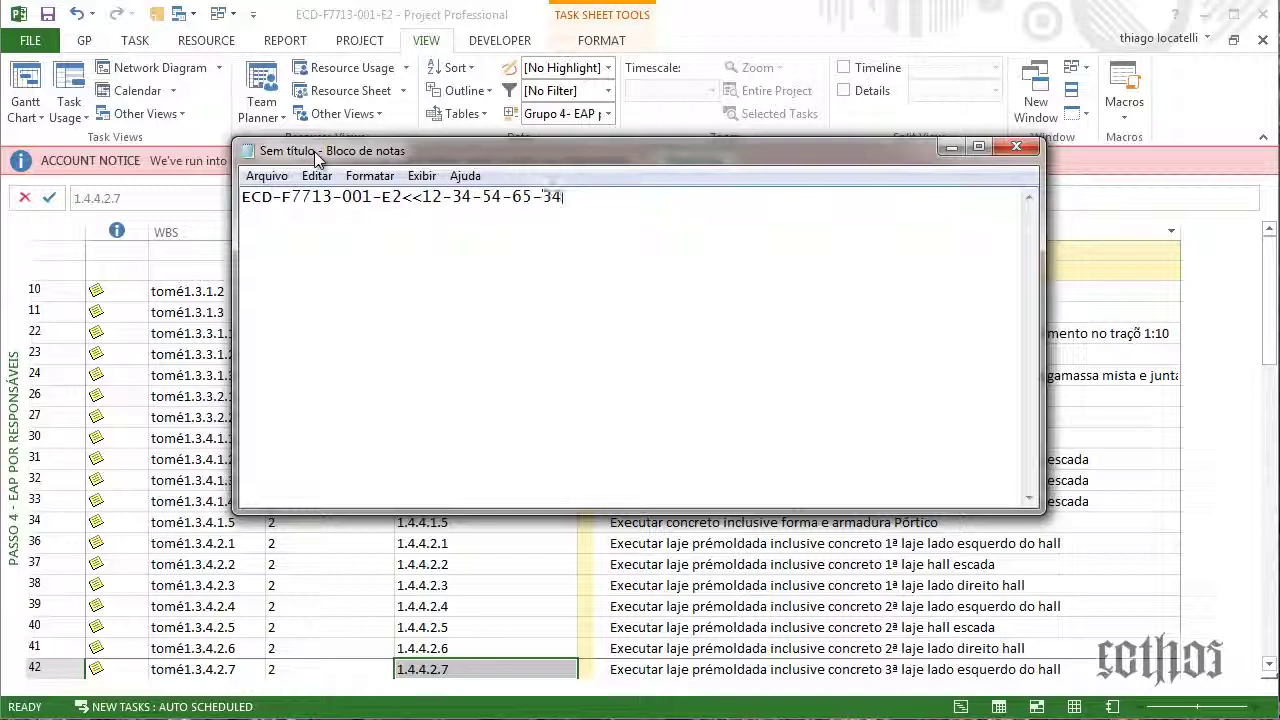
type("-675")
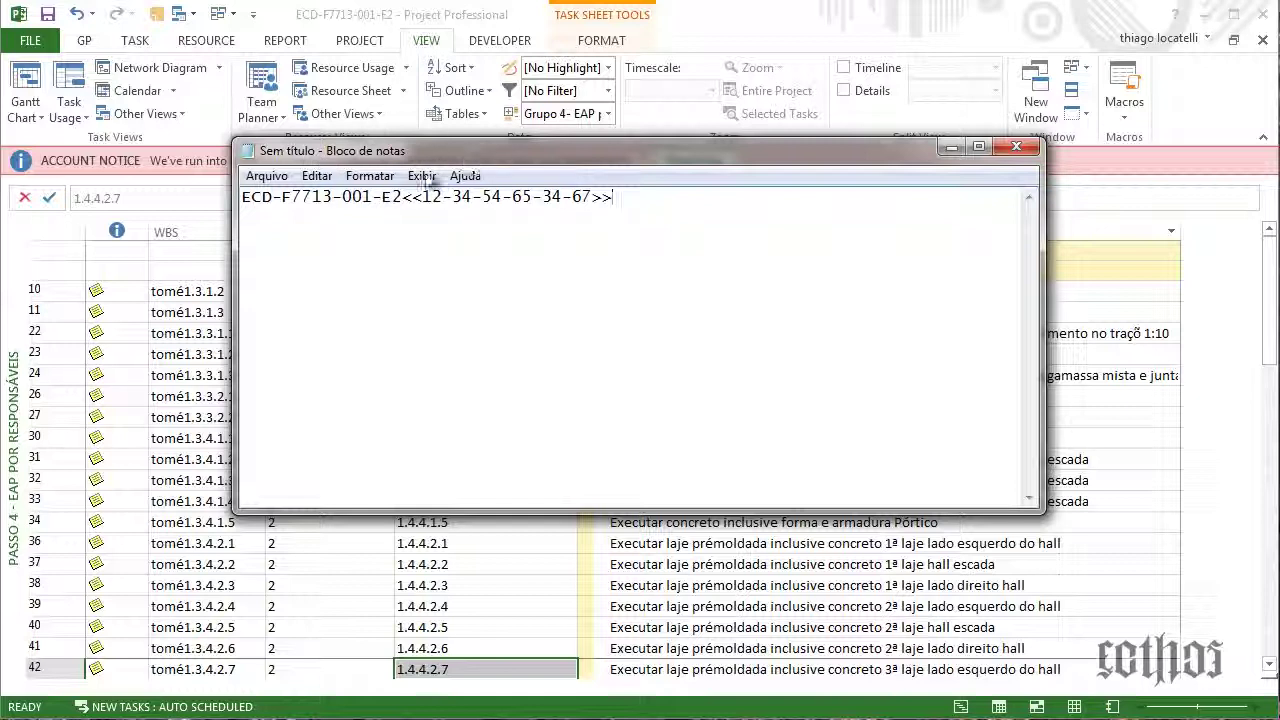
left_click_drag(421, 199, 592, 205)
left_click(503, 300)
left_click_drag(709, 212, 228, 205)
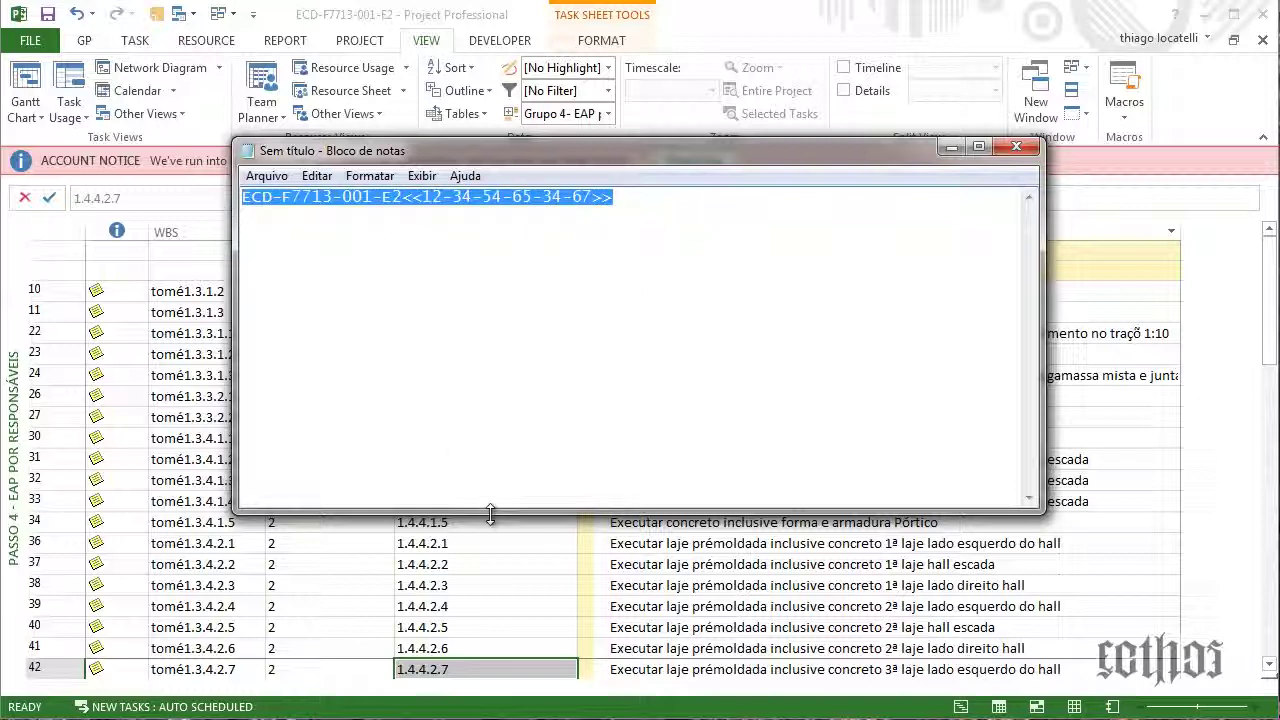
left_click(586, 466)
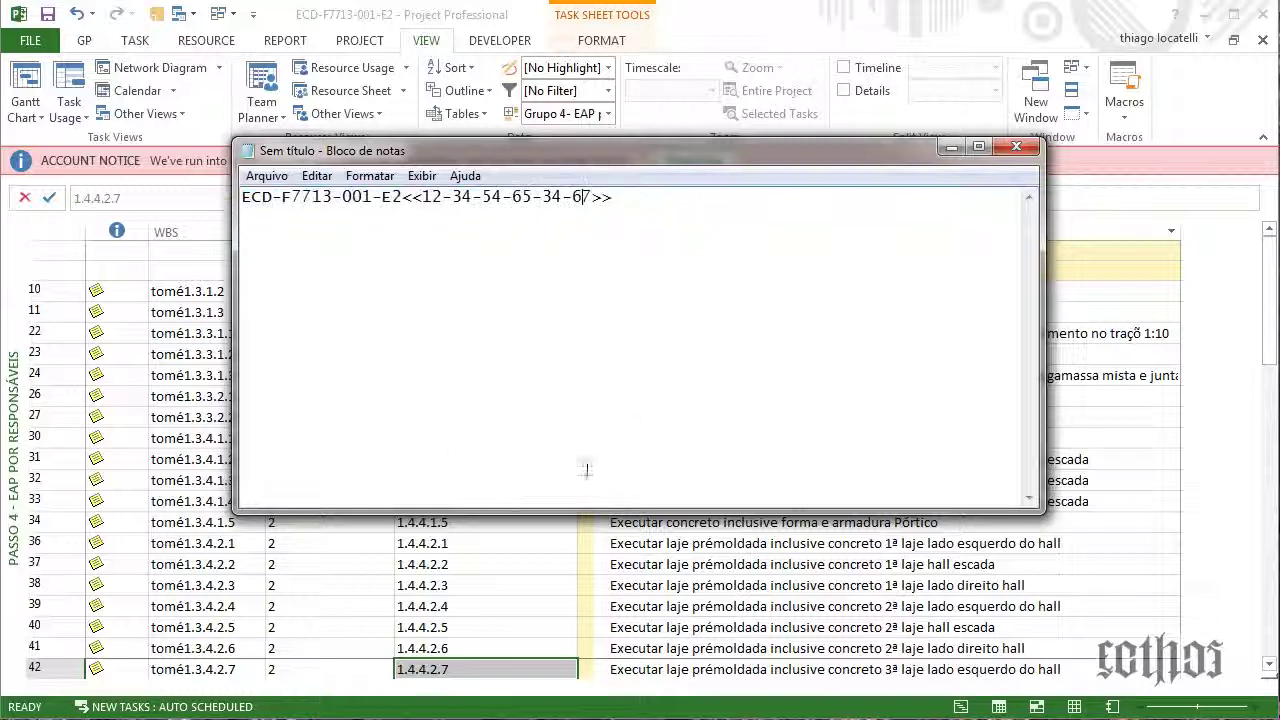
Close the Notepad note without saving it (Não Salvar)
left_click(1015, 150)
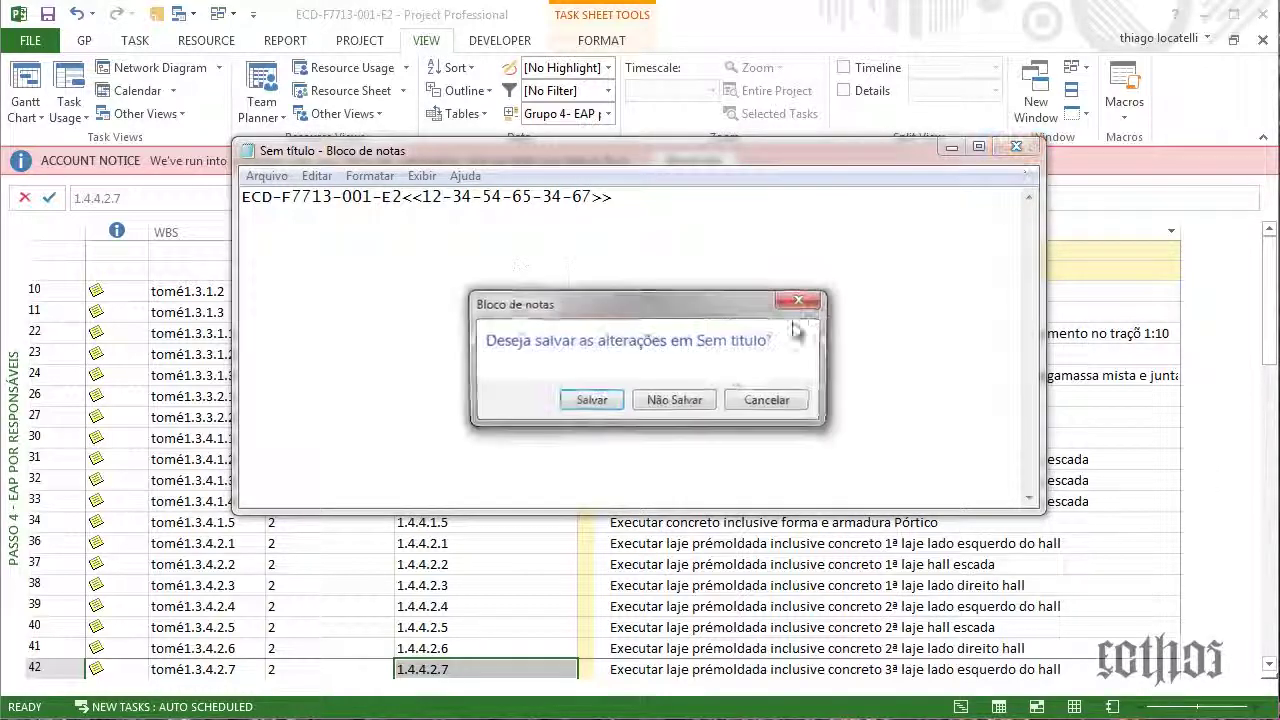
left_click(709, 397)
left_click(726, 397)
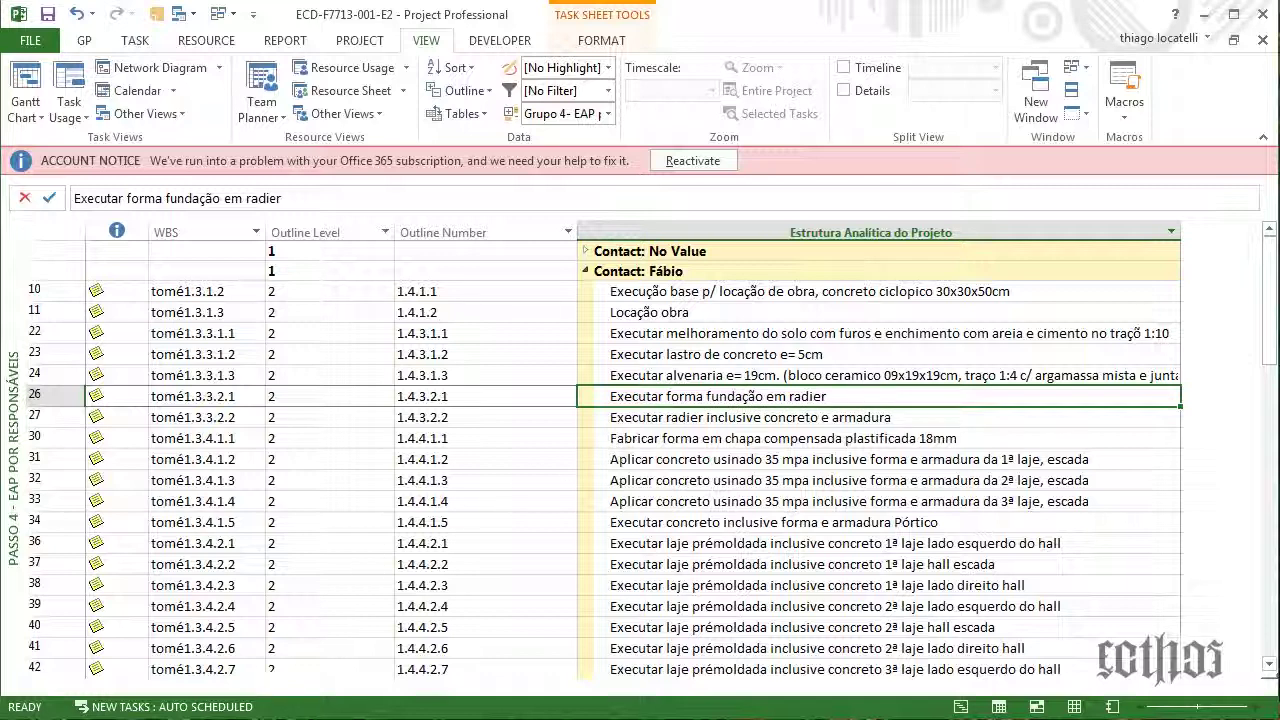
key("alt+Tab")
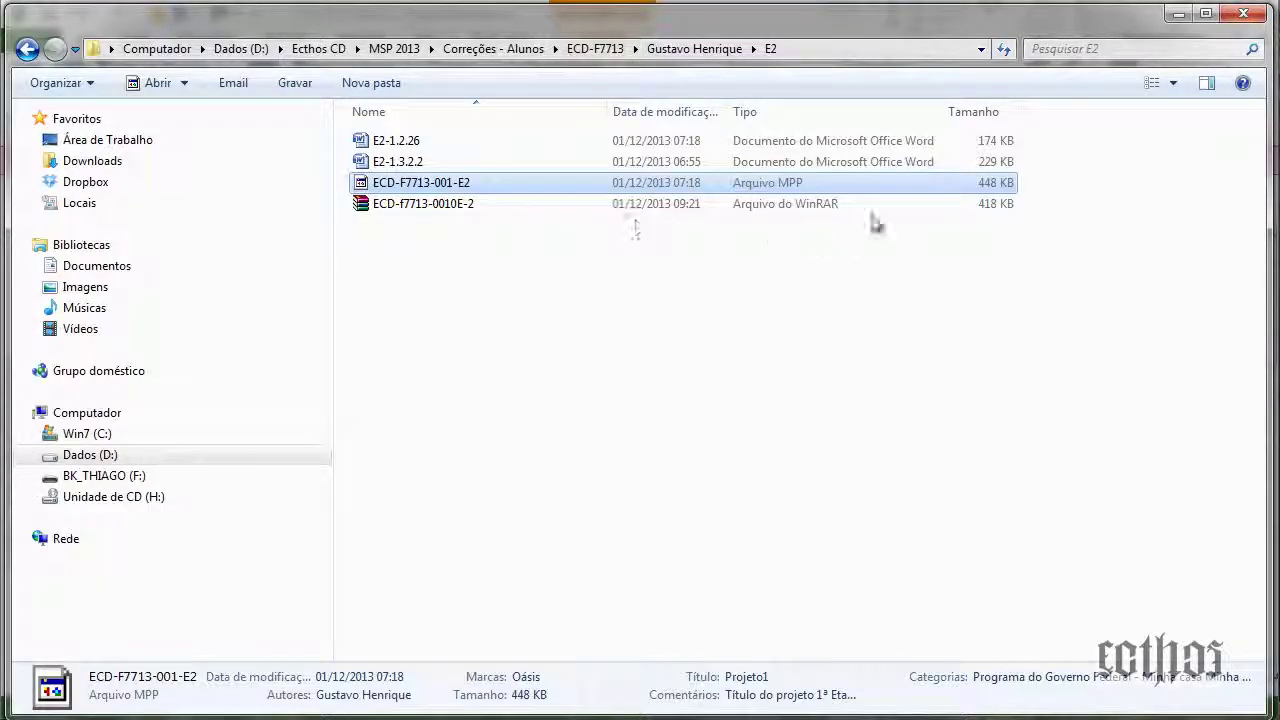
left_click(978, 207)
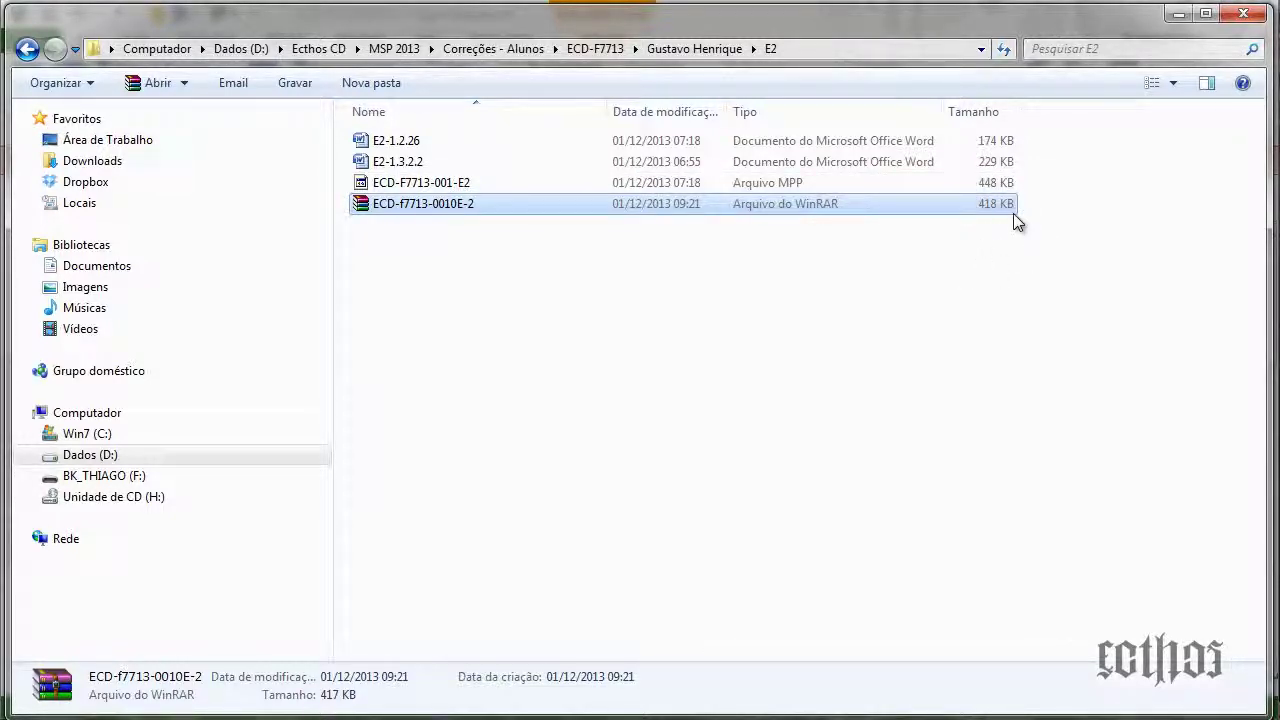
left_click(1179, 13)
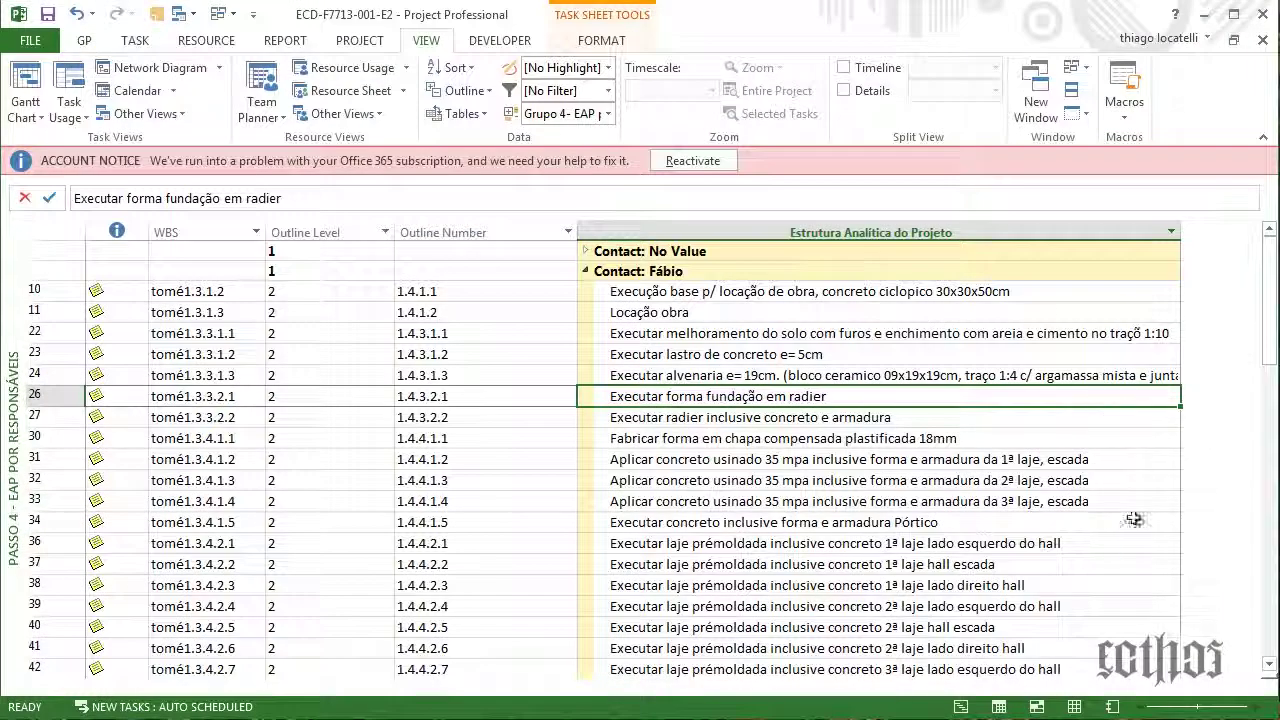